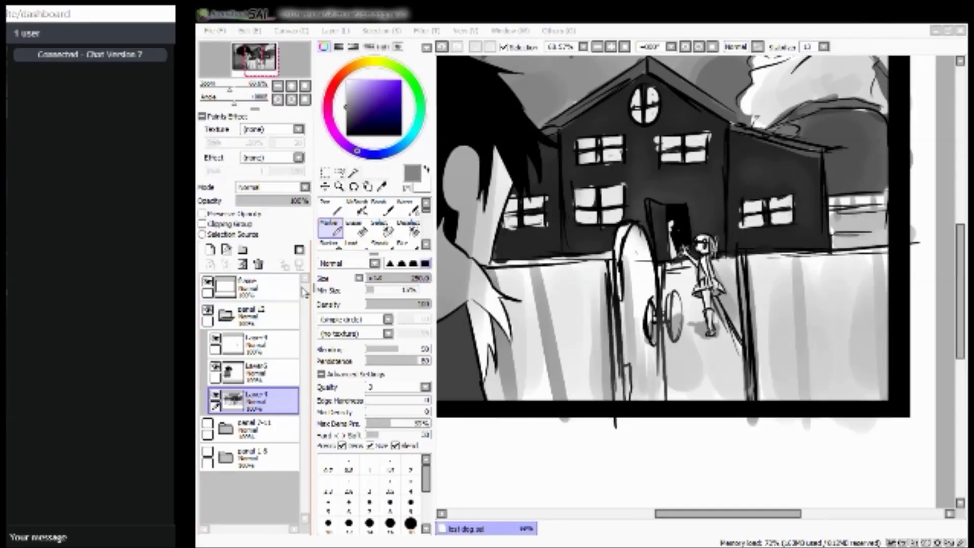
drag(486, 203, 534, 233)
scroll(687, 340, down, 1)
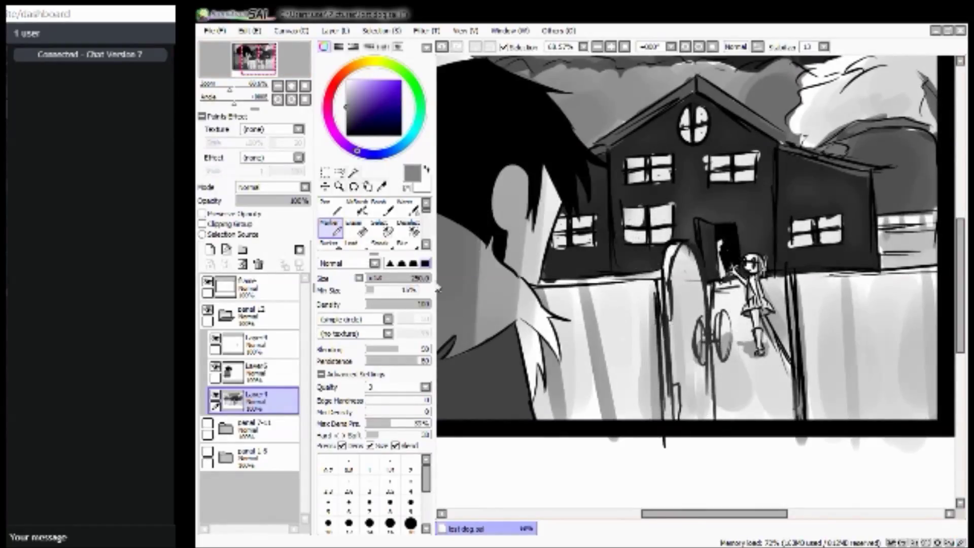
drag(229, 89, 223, 90)
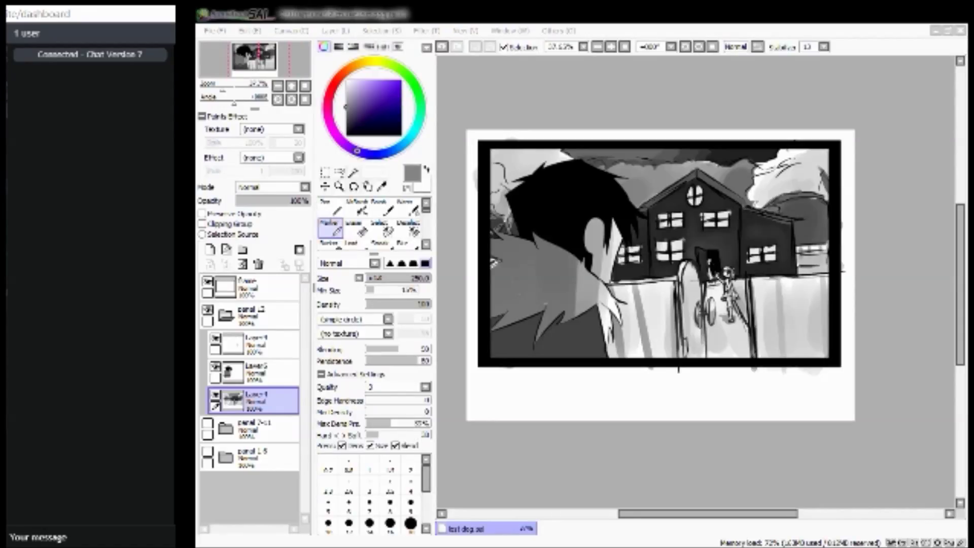
key(alt+Tab)
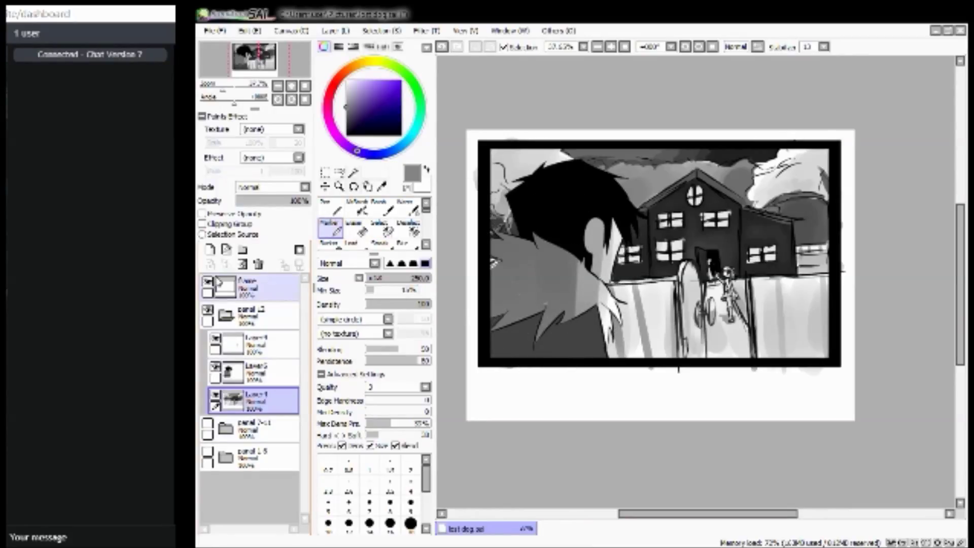
key(alt+Tab)
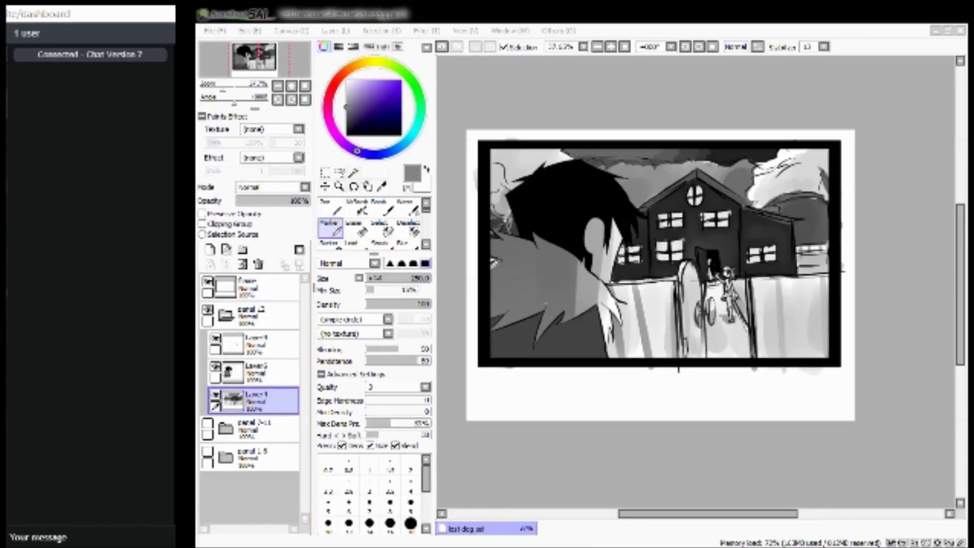
click(909, 32)
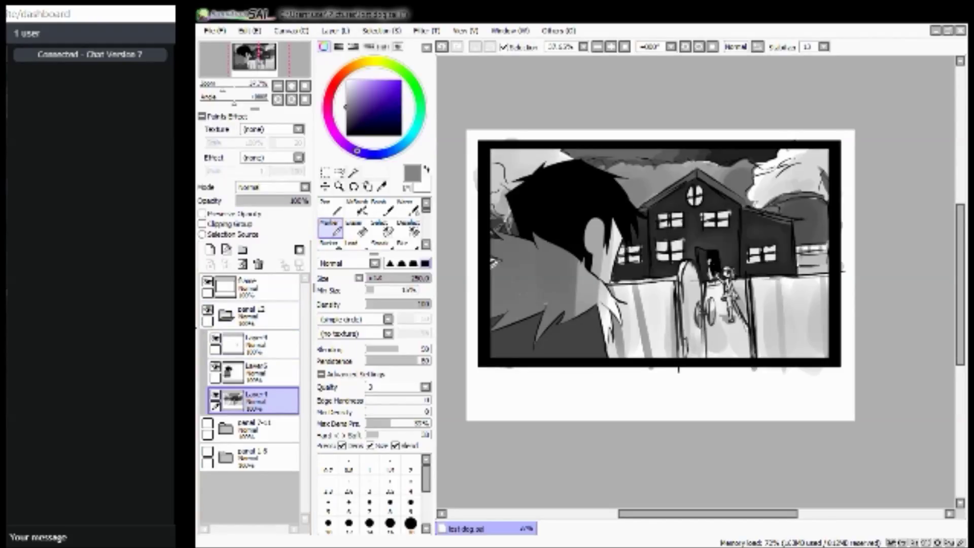
key(alt+Tab)
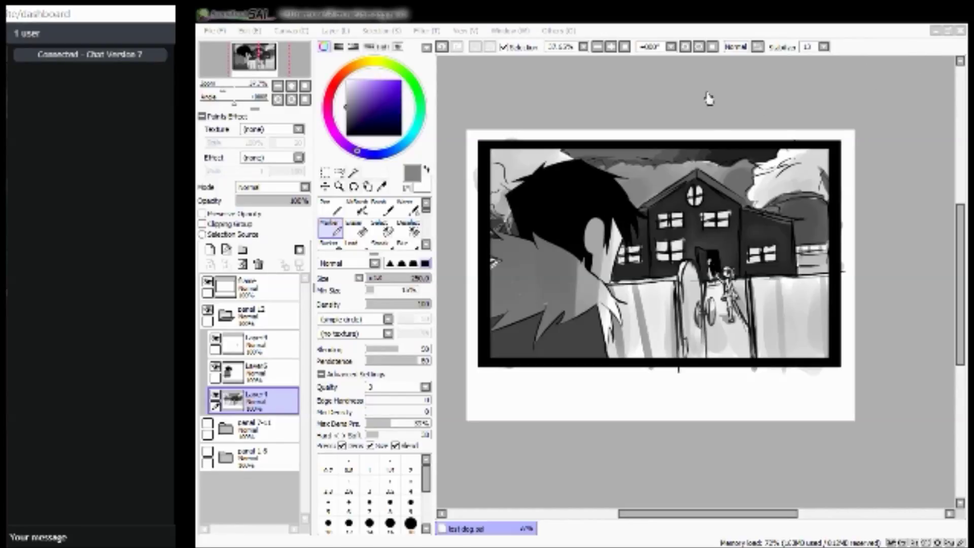
click(904, 28)
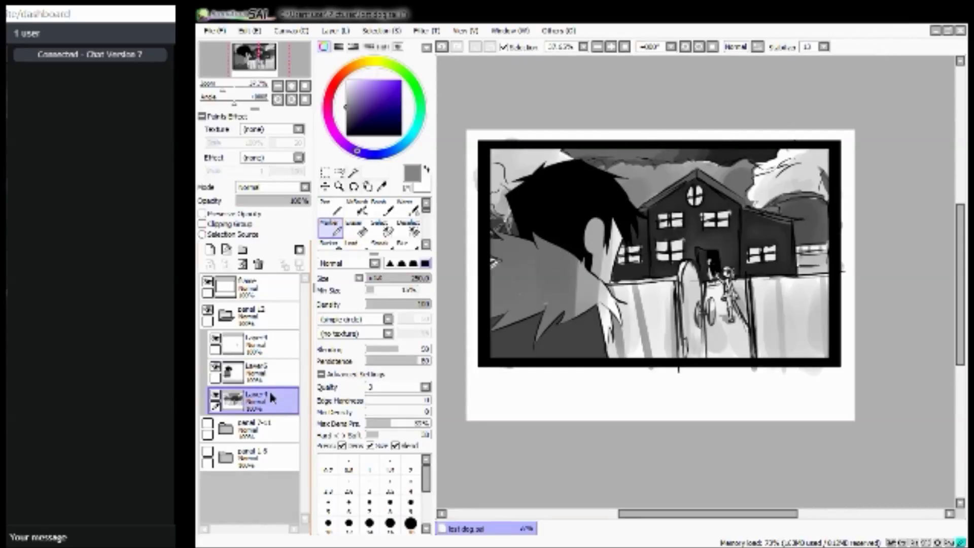
Rename the house scenery layer to background and merge the two layers above it into one named panel 12.
click(338, 538)
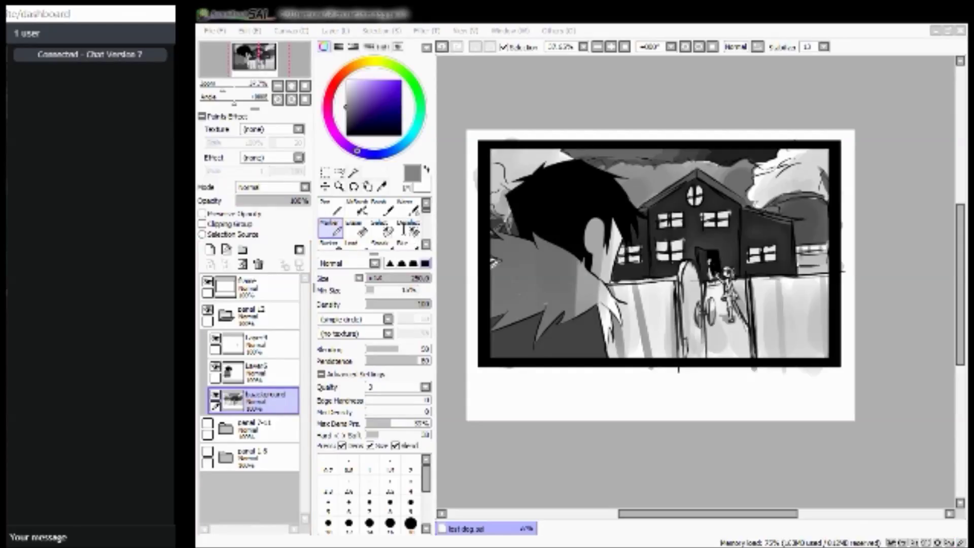
click(256, 372)
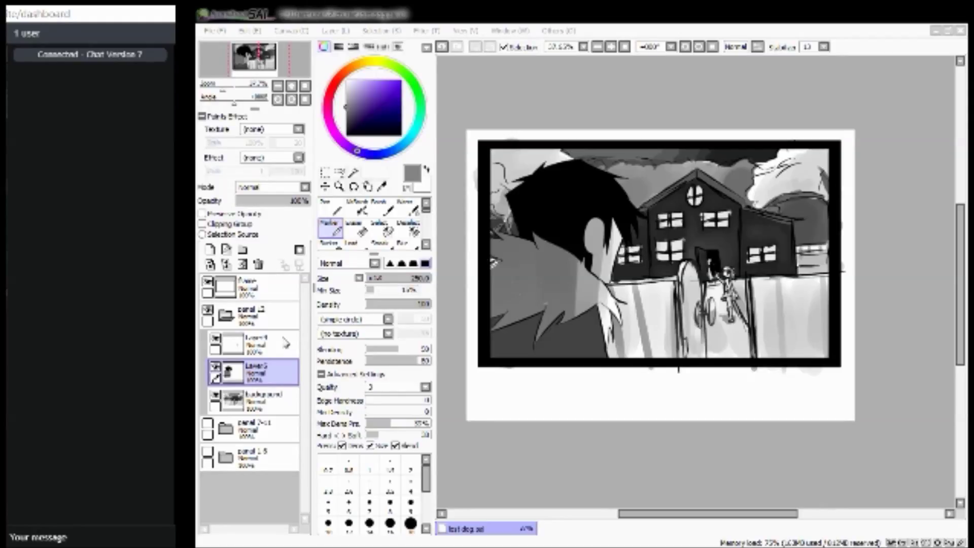
click(283, 354)
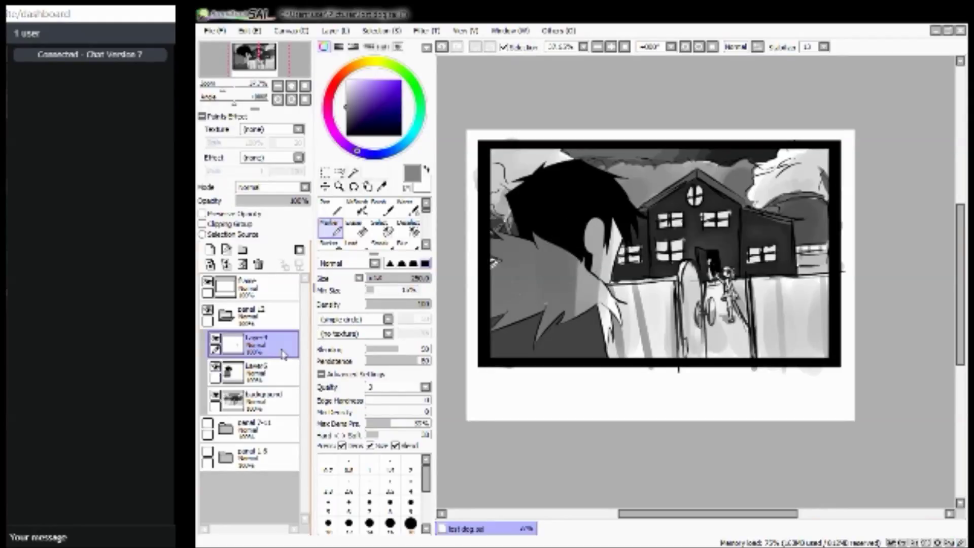
key(ctrl+e)
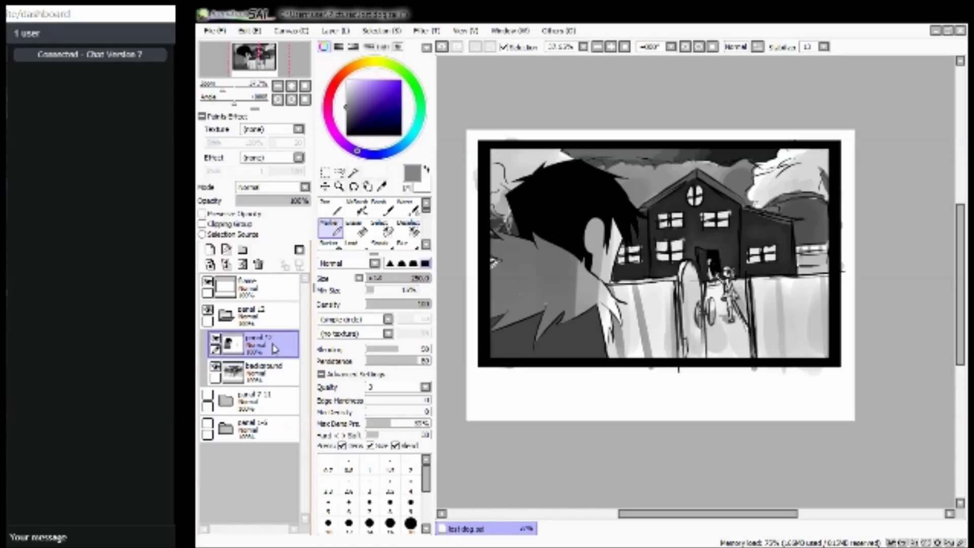
Show the panel 7-11 folder and expand it to check its artwork against the current panel, ending with it hidden.
click(208, 397)
click(225, 401)
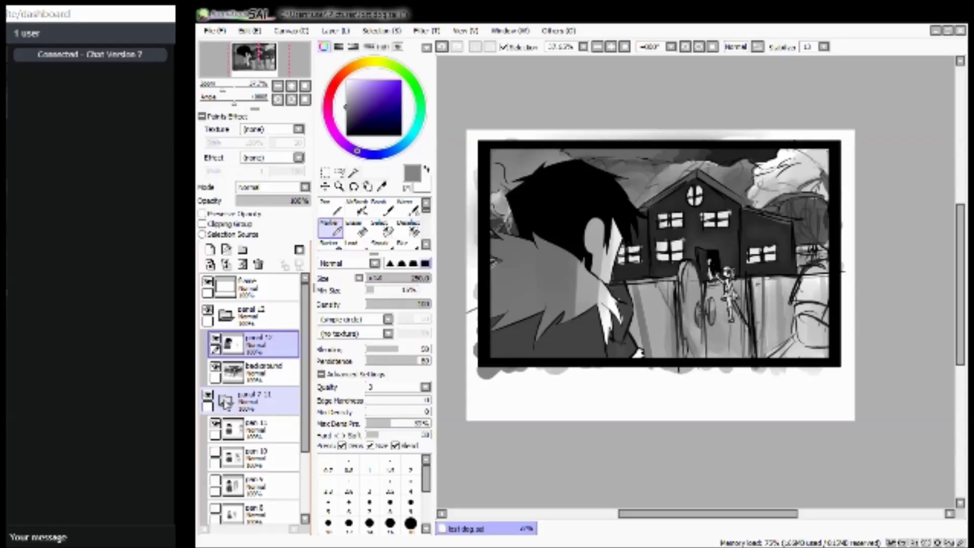
click(207, 397)
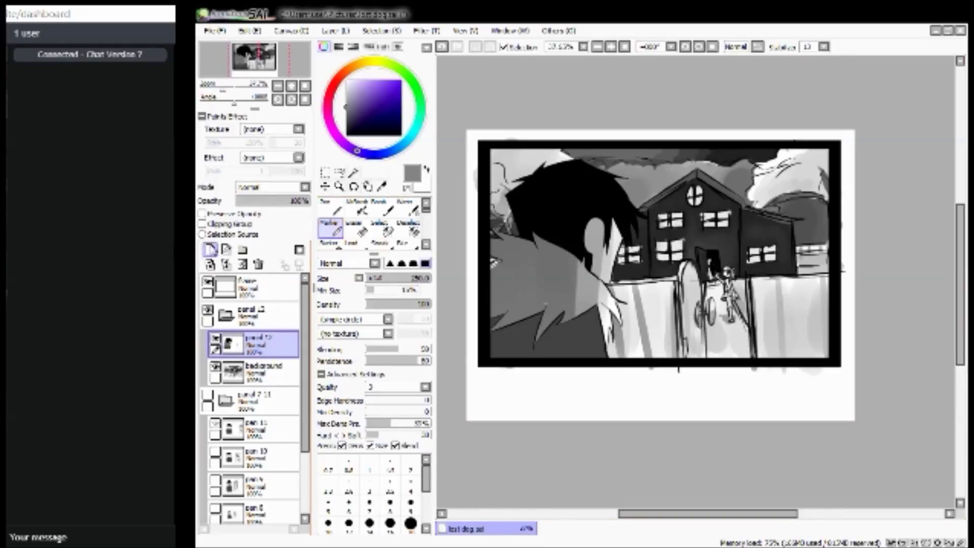
Duplicate the panel 12 layer inside its folder and delete the blank layer above the copy.
click(209, 249)
click(274, 375)
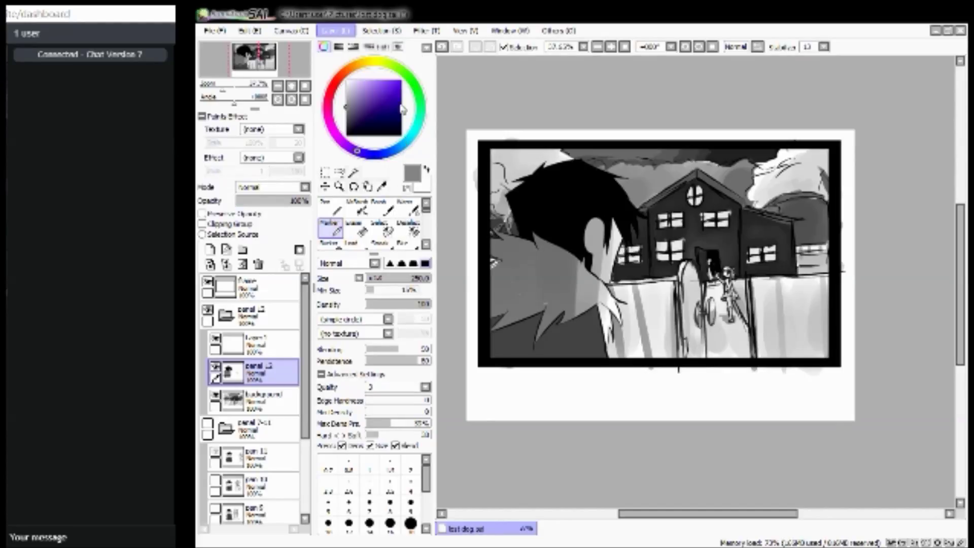
key(ctrl+j)
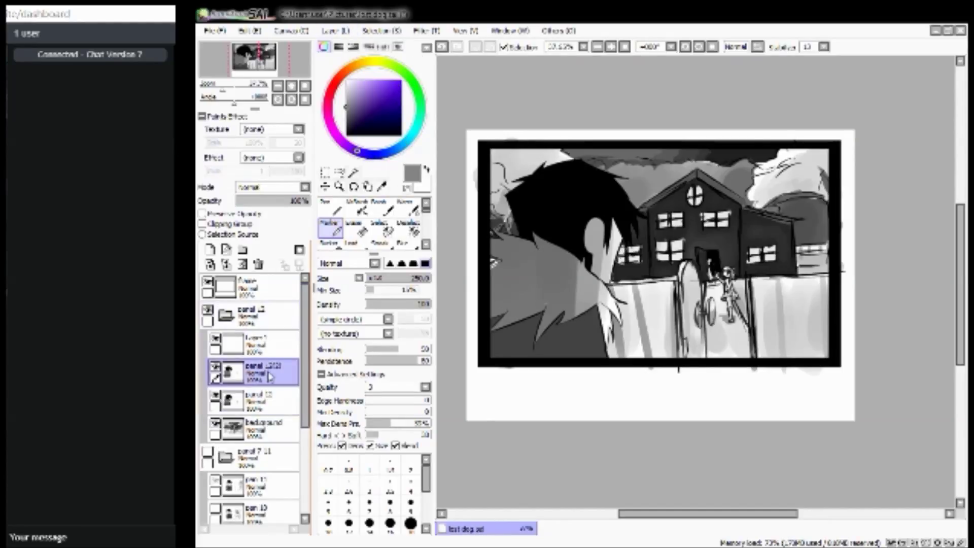
click(256, 342)
click(260, 263)
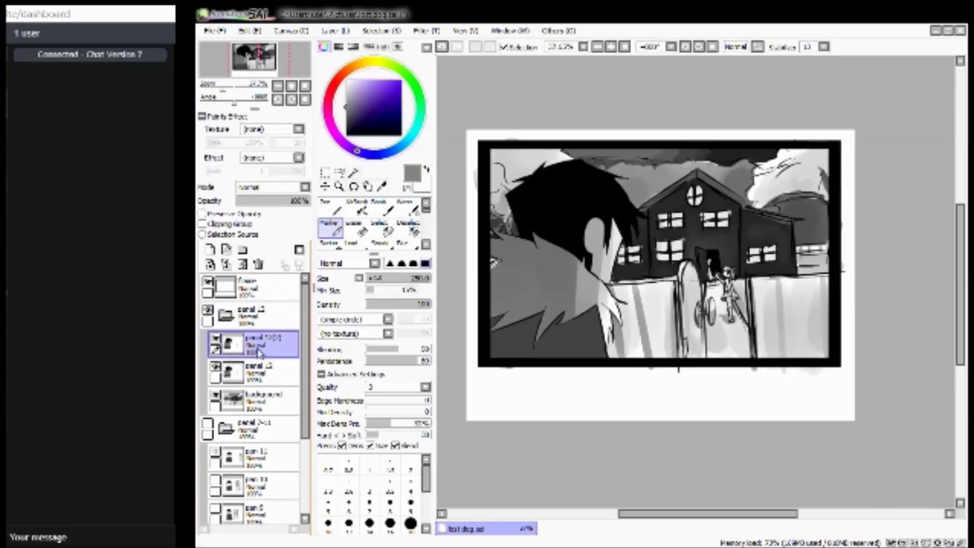
ctrl+click(245, 394)
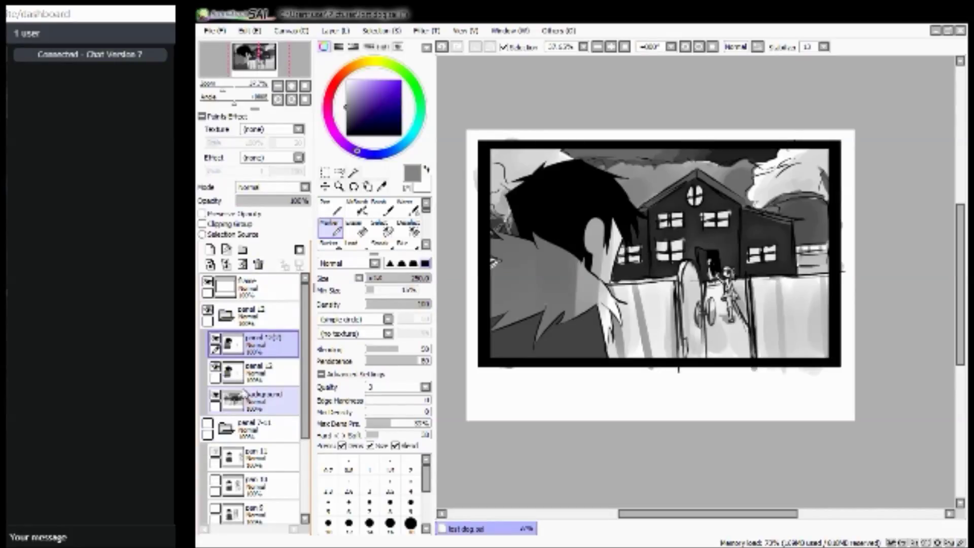
ctrl+click(245, 394)
Fade the duplicated panel 12 layer to 51% opacity beneath a new blank layer, and hide the original panel 12 layer.
click(209, 249)
click(254, 372)
click(269, 201)
drag(268, 202, 258, 202)
click(215, 395)
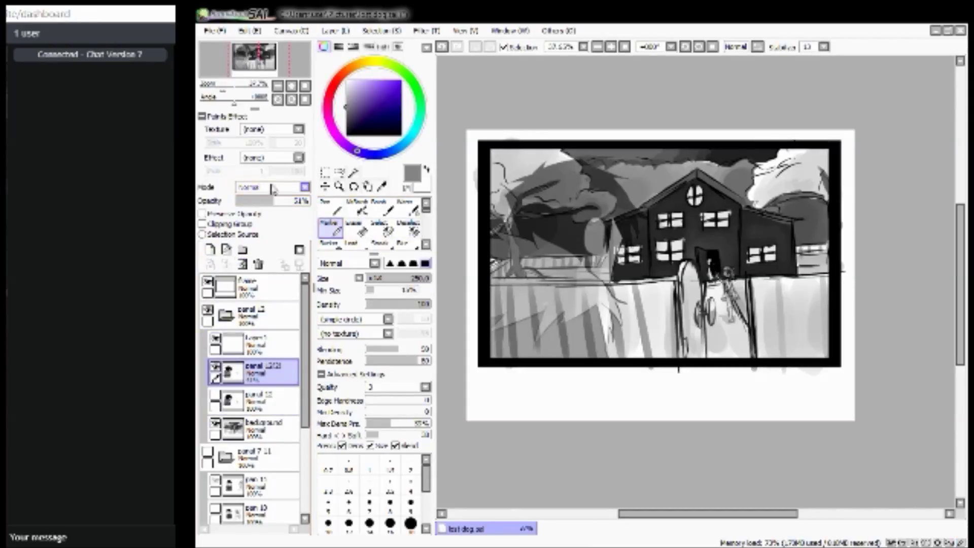
Sketch a small head circle over the girl's face on the new blank layer, using the Pen in black at size 8.
mouse_move(223, 90)
mouse_down()
mouse_move(243, 90)
mouse_move(248, 67)
mouse_up()
click(329, 207)
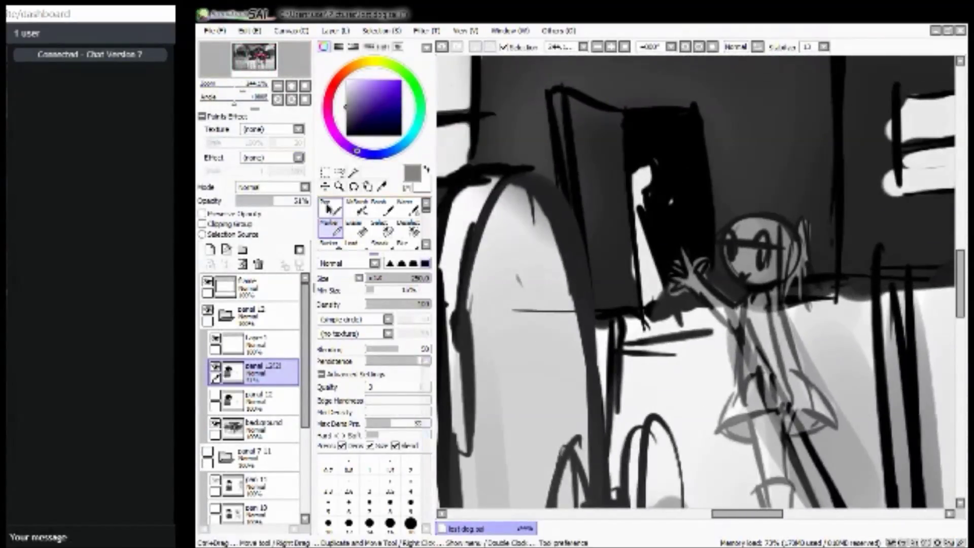
click(347, 135)
click(254, 343)
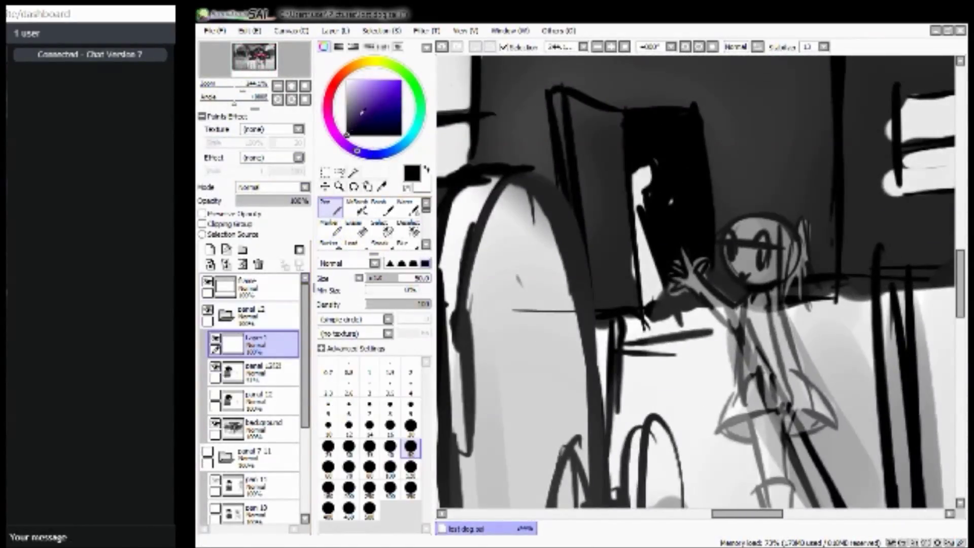
key(bracketleft)
key(bracketleft)
key(bracketleft)
key(bracketleft)
key(bracketleft)
key(bracketleft)
key(bracketleft)
key(bracketleft)
key(bracketleft)
key(bracketleft)
key(bracketleft)
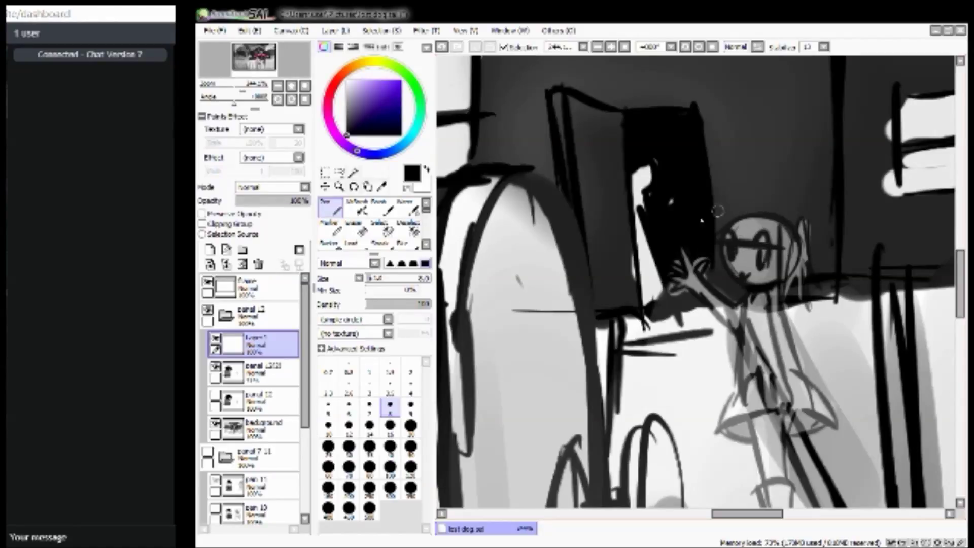
drag(714, 239, 742, 219)
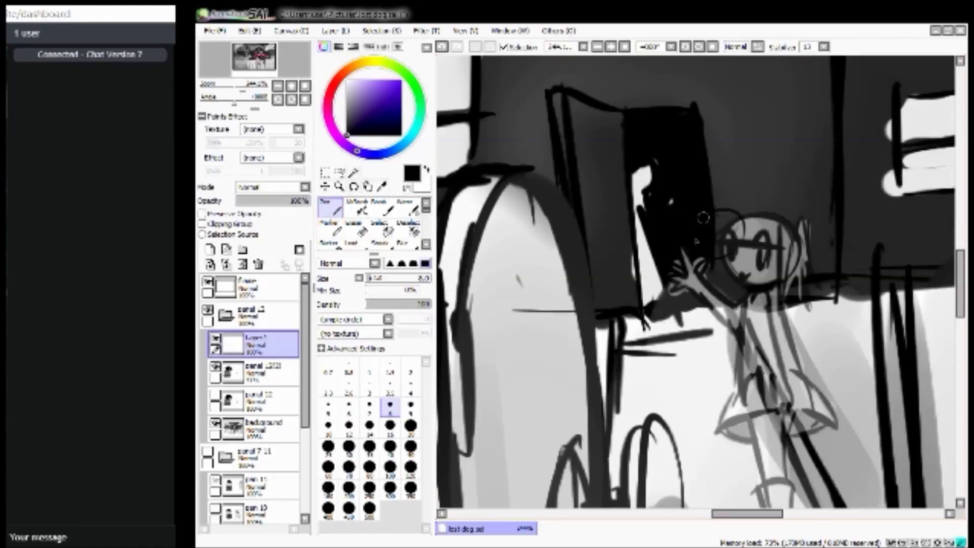
Lower the background layer's opacity to 41% and make the blank sketch layer active again.
click(264, 429)
click(272, 203)
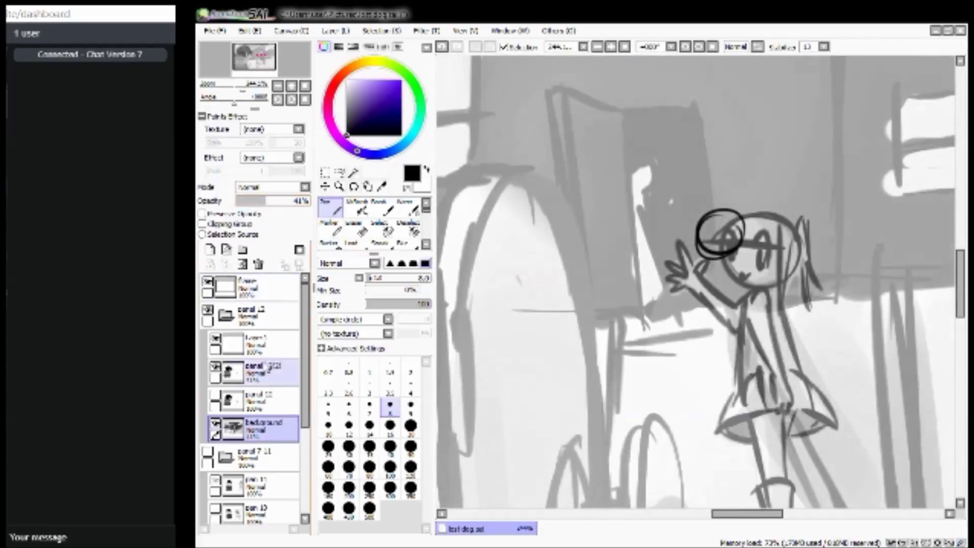
click(263, 343)
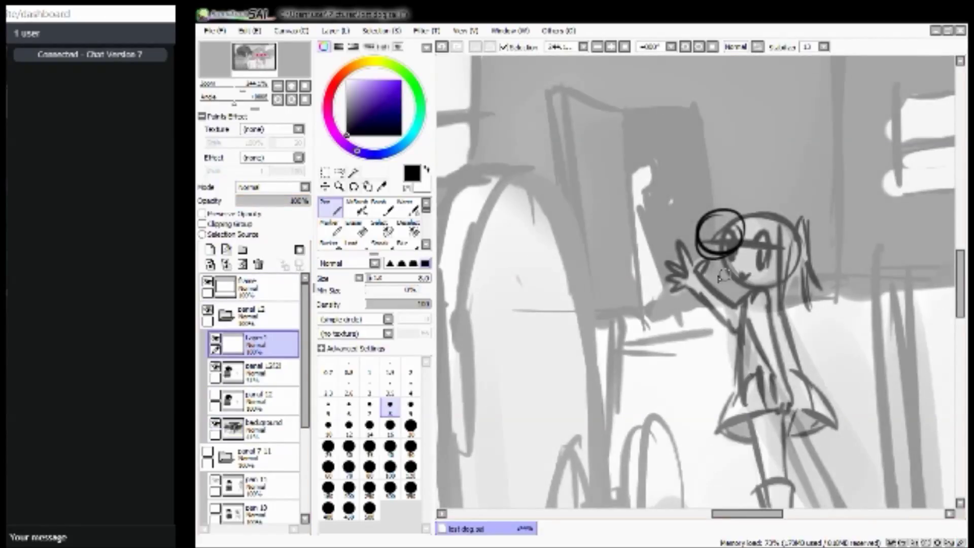
Sketch the small girl's torso, skirt, outstretched arms, face and legs below the head circle.
mouse_move(703, 272)
mouse_down()
mouse_move(738, 283)
mouse_move(735, 271)
mouse_move(730, 287)
mouse_move(714, 274)
mouse_move(713, 311)
mouse_move(739, 306)
mouse_move(712, 311)
mouse_move(747, 303)
mouse_up()
mouse_move(702, 325)
mouse_down()
mouse_move(746, 305)
mouse_move(760, 309)
mouse_move(703, 326)
mouse_move(732, 329)
mouse_move(759, 317)
mouse_up()
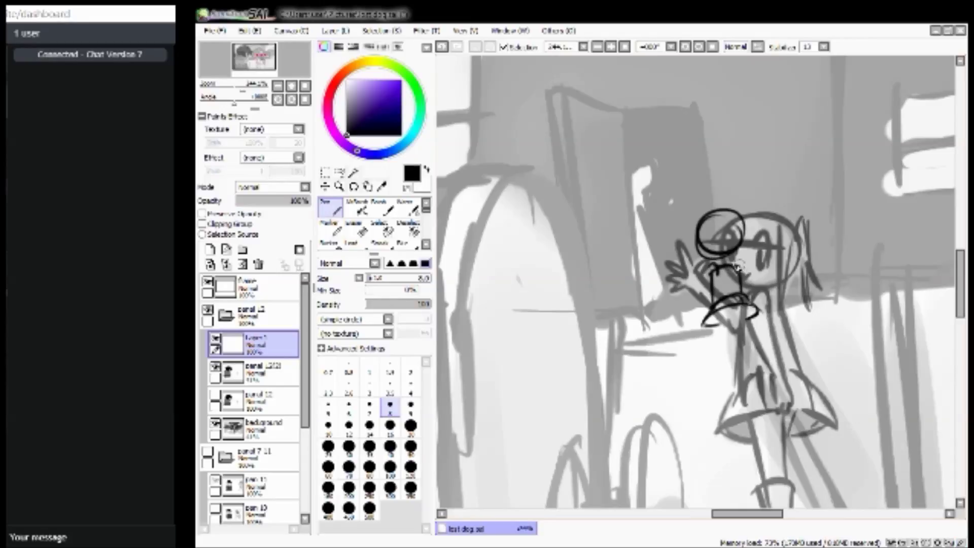
drag(734, 258, 741, 286)
drag(712, 320, 728, 364)
mouse_move(712, 269)
mouse_down()
mouse_move(674, 300)
mouse_move(661, 294)
mouse_move(680, 299)
mouse_up()
mouse_move(737, 271)
mouse_down()
mouse_move(761, 281)
mouse_move(755, 287)
mouse_move(741, 276)
mouse_move(773, 267)
mouse_up()
mouse_move(719, 236)
mouse_down()
mouse_move(734, 253)
mouse_move(733, 236)
mouse_move(700, 227)
mouse_move(734, 233)
mouse_move(732, 283)
mouse_move(713, 256)
mouse_move(723, 237)
mouse_move(714, 274)
mouse_move(719, 254)
mouse_move(734, 297)
mouse_up()
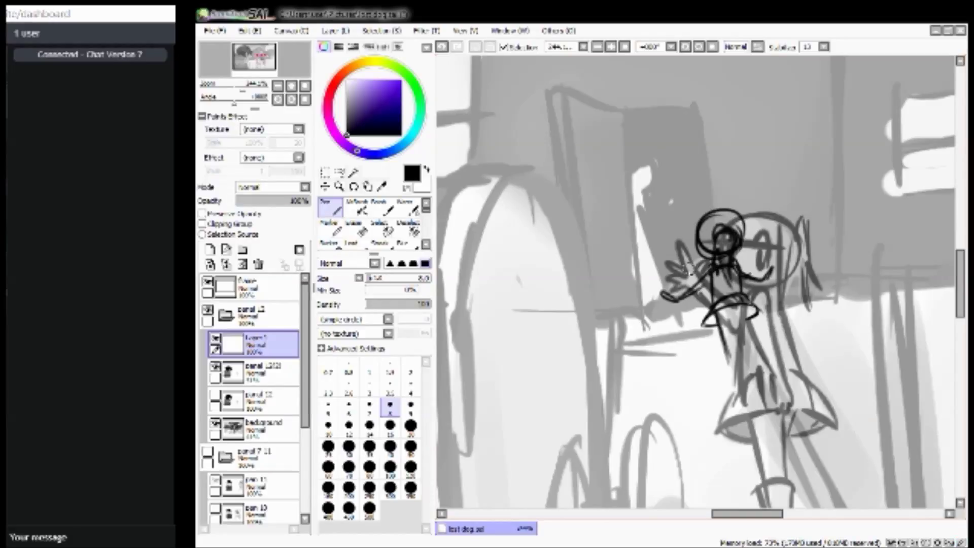
mouse_move(724, 353)
mouse_down()
mouse_move(716, 375)
mouse_move(726, 375)
mouse_up()
drag(730, 307, 725, 372)
drag(733, 323, 725, 379)
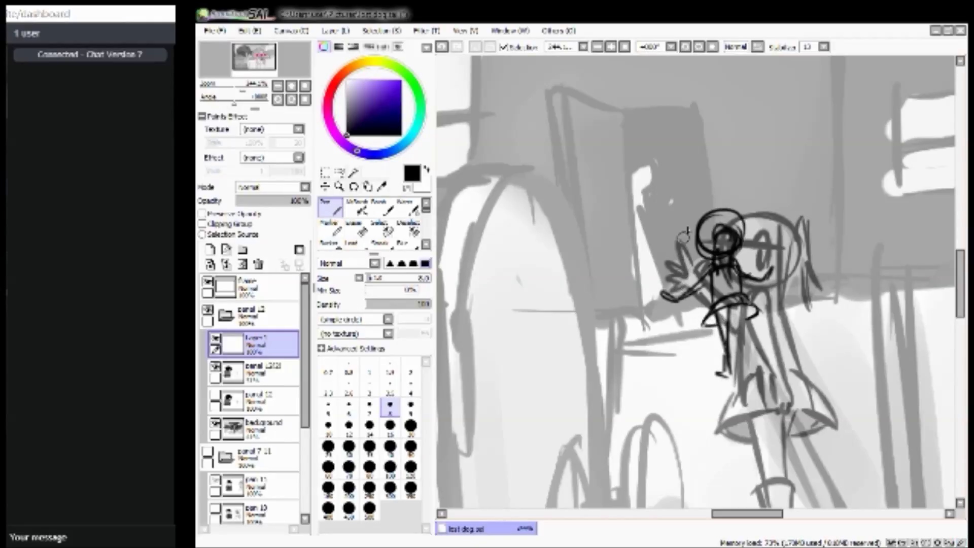
Undo the latest leg and face strokes and switch to the Eraser to clean up the remaining leg line.
key(ctrl+z)
key(ctrl+z)
key(ctrl+z)
key(ctrl+z)
key(ctrl+z)
key(ctrl+z)
key(ctrl+z)
key(ctrl+z)
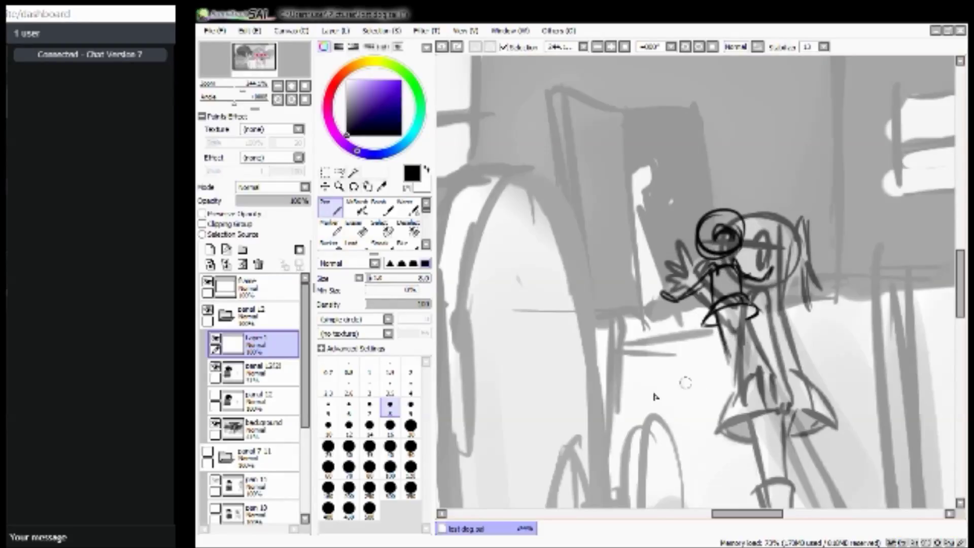
click(356, 229)
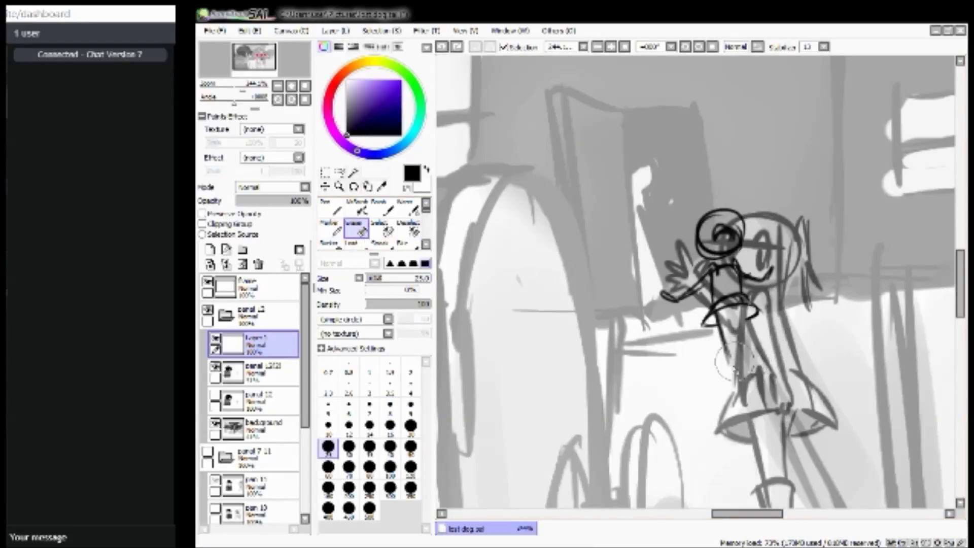
Redraw the small girl's skirt with shorter legs beneath it using the Pen.
click(332, 208)
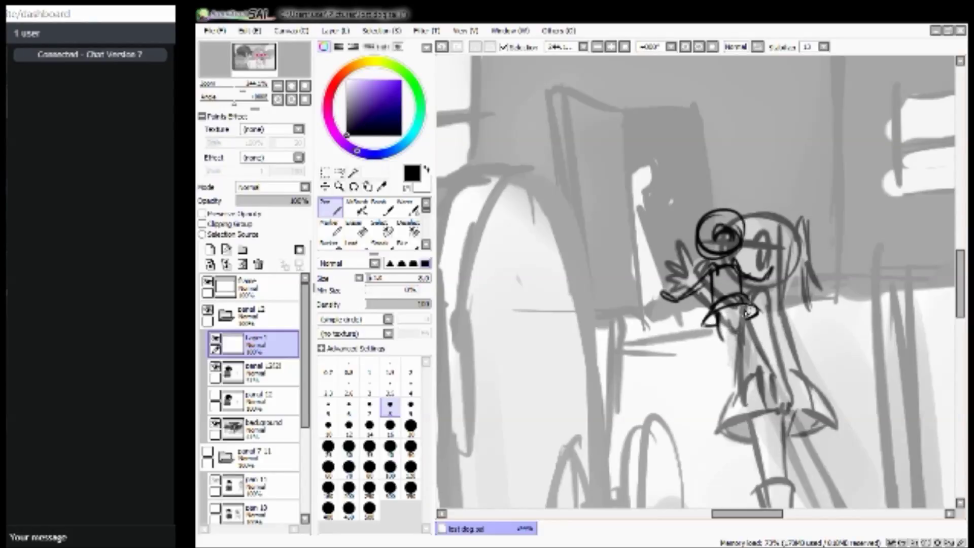
drag(747, 312, 739, 345)
mouse_move(708, 331)
mouse_down()
mouse_move(729, 313)
mouse_move(760, 314)
mouse_move(737, 311)
mouse_up()
mouse_move(739, 300)
mouse_down()
mouse_move(721, 342)
mouse_move(721, 330)
mouse_move(730, 342)
mouse_move(722, 358)
mouse_move(738, 322)
mouse_move(728, 332)
mouse_move(730, 318)
mouse_move(743, 319)
mouse_move(731, 350)
mouse_move(735, 313)
mouse_move(730, 336)
mouse_up()
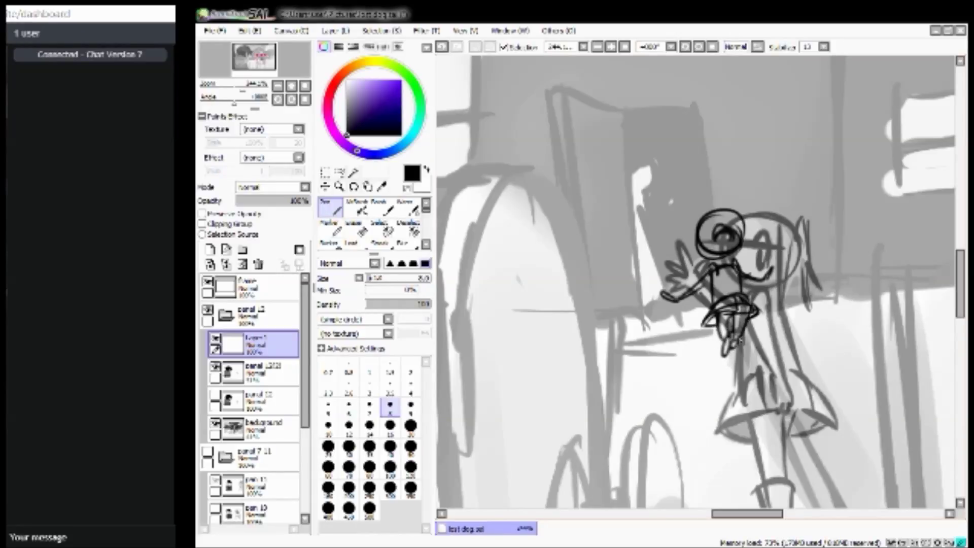
Erase the whole small girl sketch from the layer with a larger Eraser.
click(357, 229)
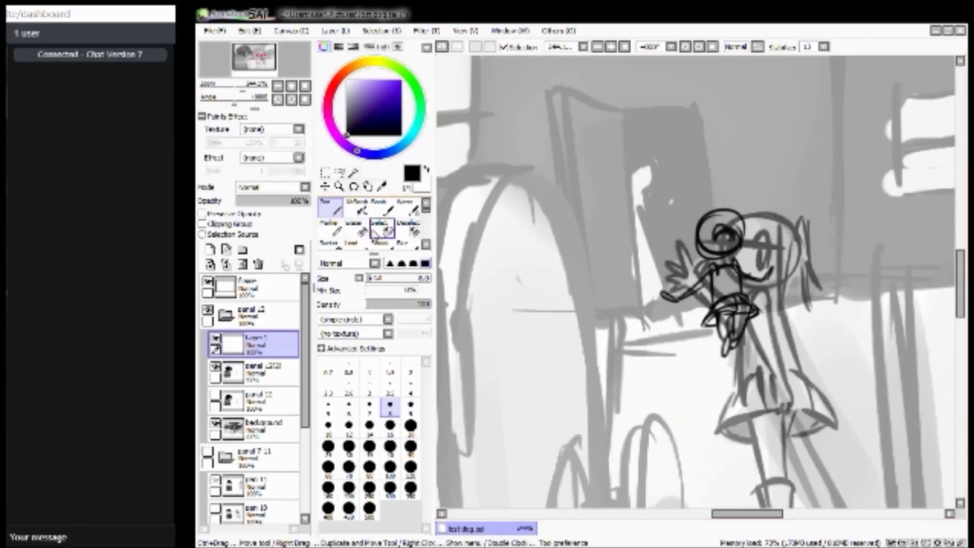
click(328, 466)
mouse_move(720, 228)
mouse_down()
mouse_move(739, 304)
mouse_move(717, 345)
mouse_move(710, 329)
mouse_up()
Sketch a smaller girl with the Pen over the faded girl's raised hand, with head, torso, skirt, legs and outstretched arms.
click(330, 208)
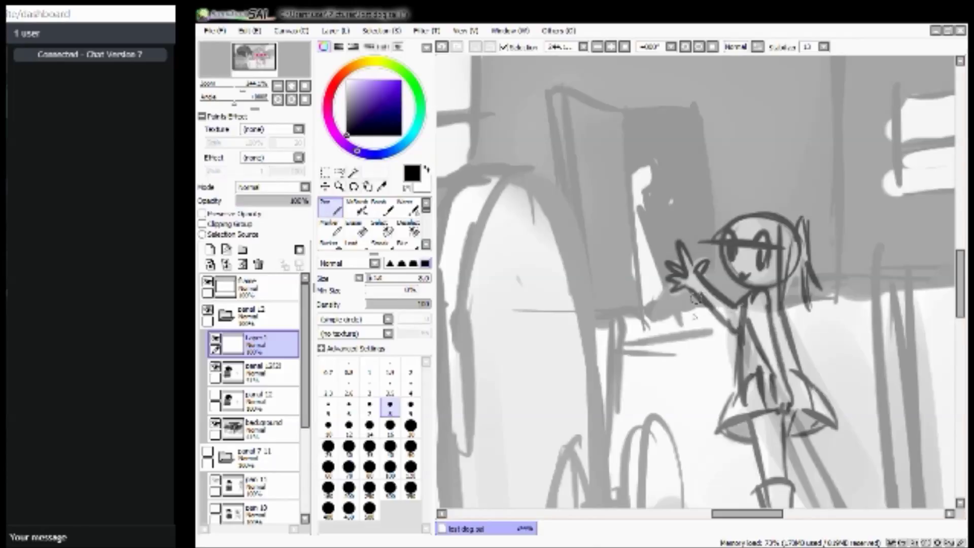
drag(713, 354, 708, 239)
mouse_move(699, 300)
mouse_down()
mouse_move(729, 297)
mouse_move(705, 319)
mouse_move(700, 295)
mouse_move(691, 328)
mouse_move(721, 315)
mouse_move(716, 305)
mouse_move(738, 316)
mouse_move(711, 292)
mouse_move(709, 301)
mouse_move(736, 317)
mouse_up()
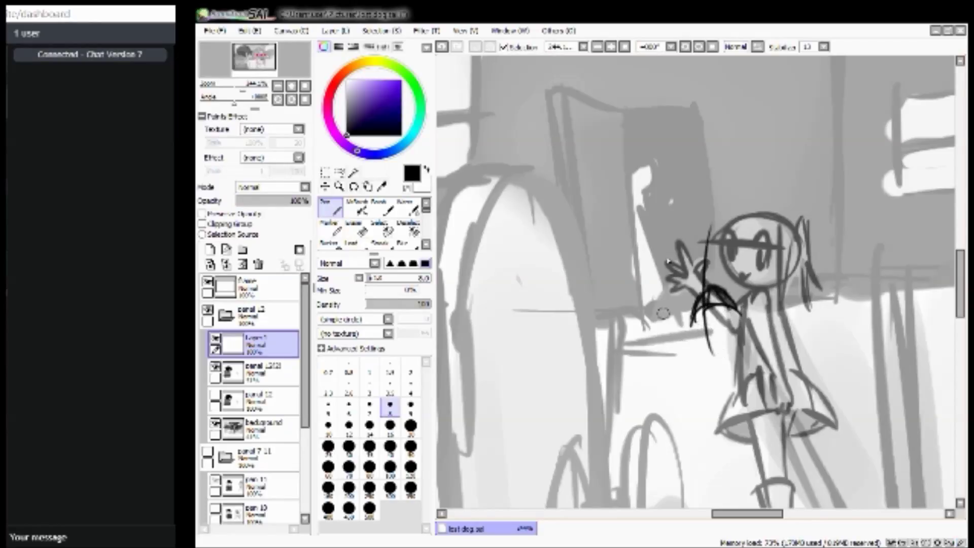
mouse_move(697, 284)
mouse_down()
mouse_move(691, 264)
mouse_move(715, 258)
mouse_move(714, 296)
mouse_up()
mouse_move(709, 235)
mouse_down()
mouse_move(687, 249)
mouse_move(710, 256)
mouse_move(709, 237)
mouse_up()
drag(695, 319, 715, 357)
mouse_move(713, 298)
mouse_down()
mouse_move(726, 323)
mouse_move(708, 335)
mouse_up()
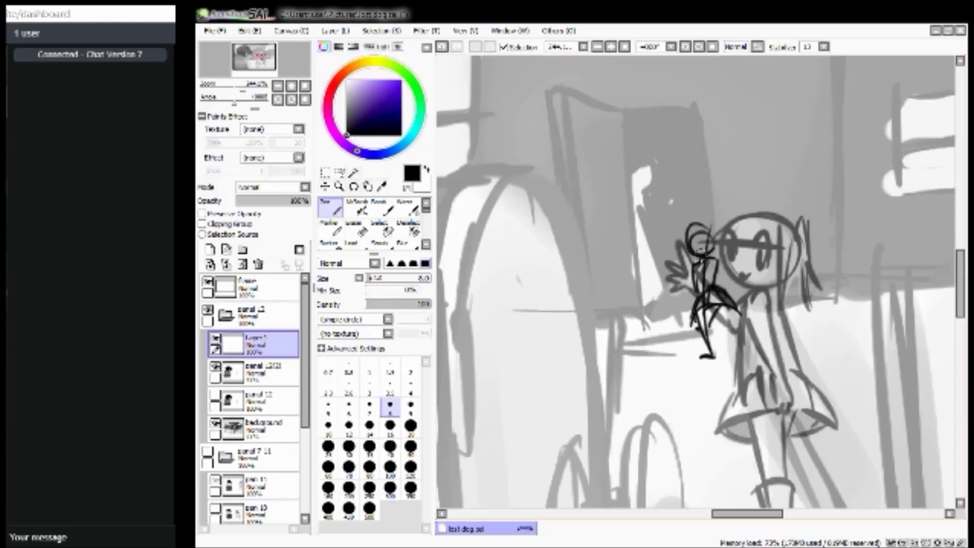
mouse_move(701, 262)
mouse_down()
mouse_move(669, 301)
mouse_move(691, 284)
mouse_move(663, 296)
mouse_up()
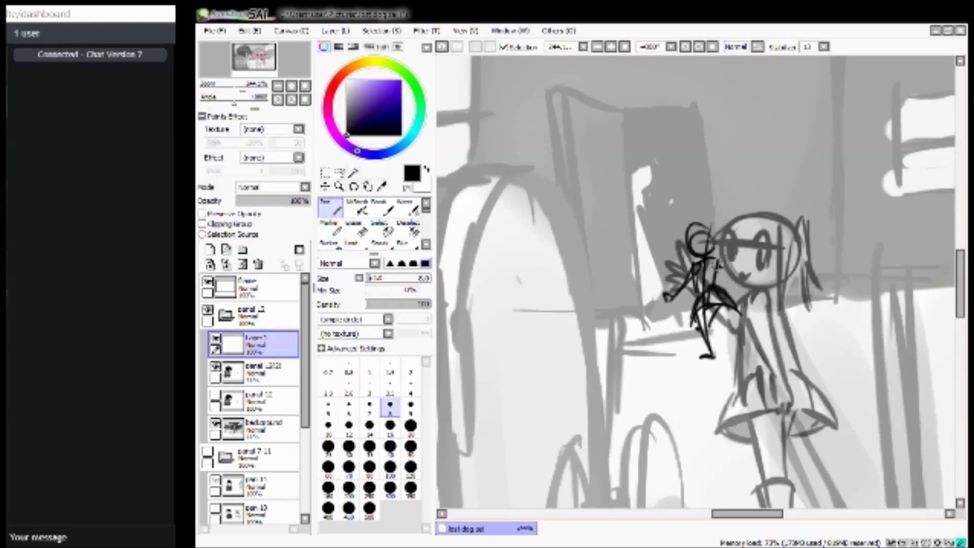
drag(716, 261, 750, 273)
Refine the small girl's head by trimming its outline with a size 5 Eraser and drawing hair and a ponytail with the Pen.
click(356, 230)
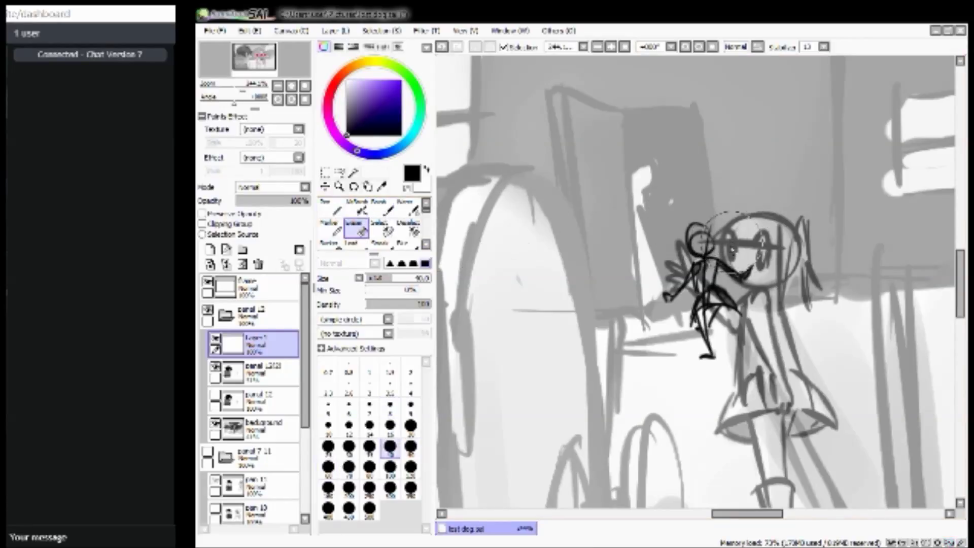
click(328, 406)
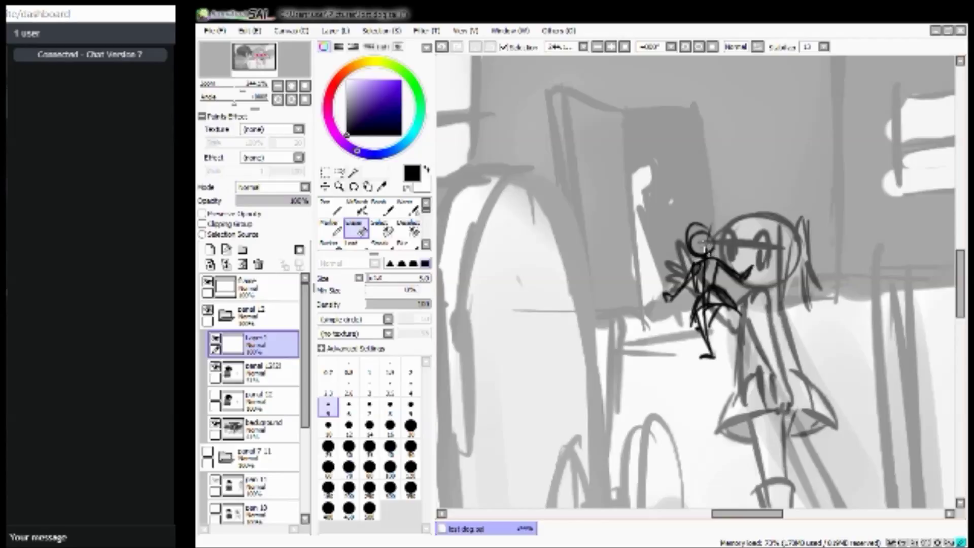
click(330, 207)
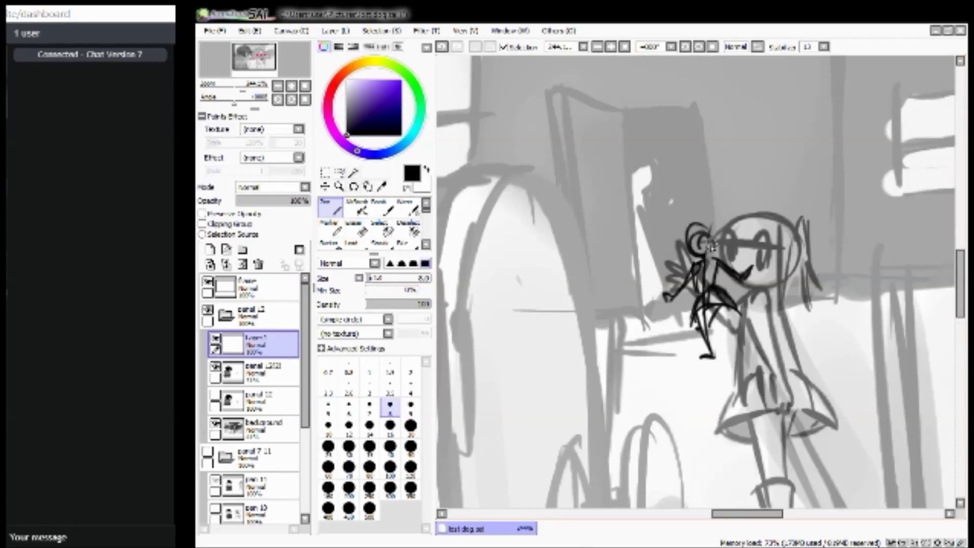
drag(708, 262, 710, 270)
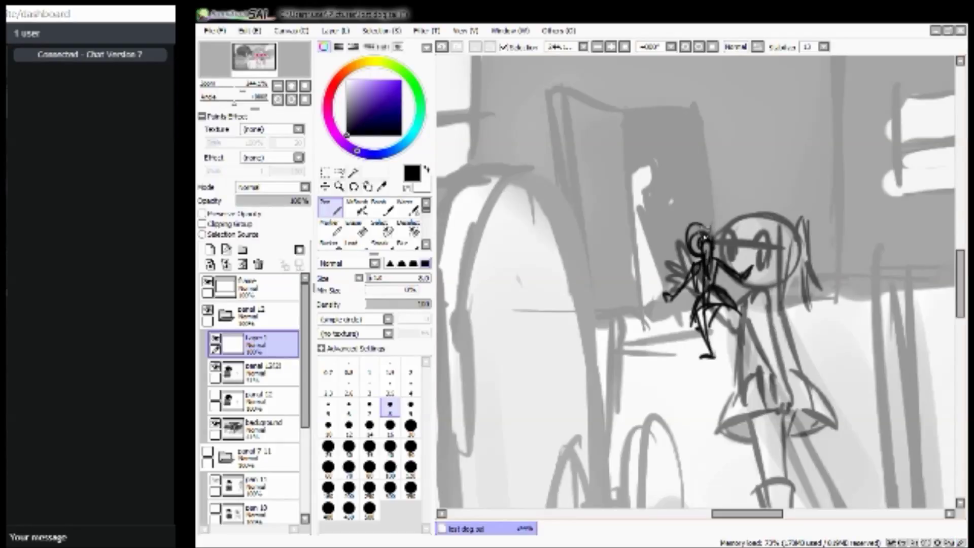
click(357, 230)
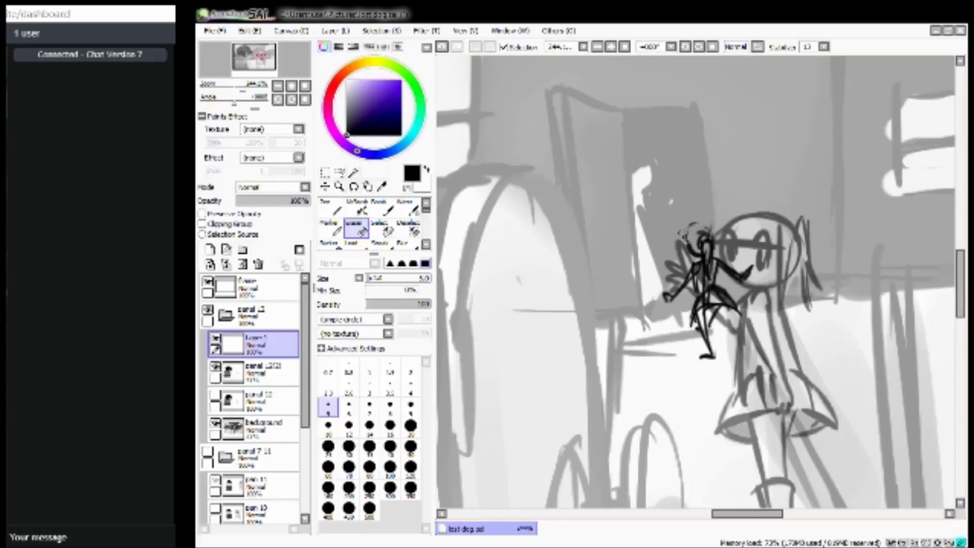
key(n)
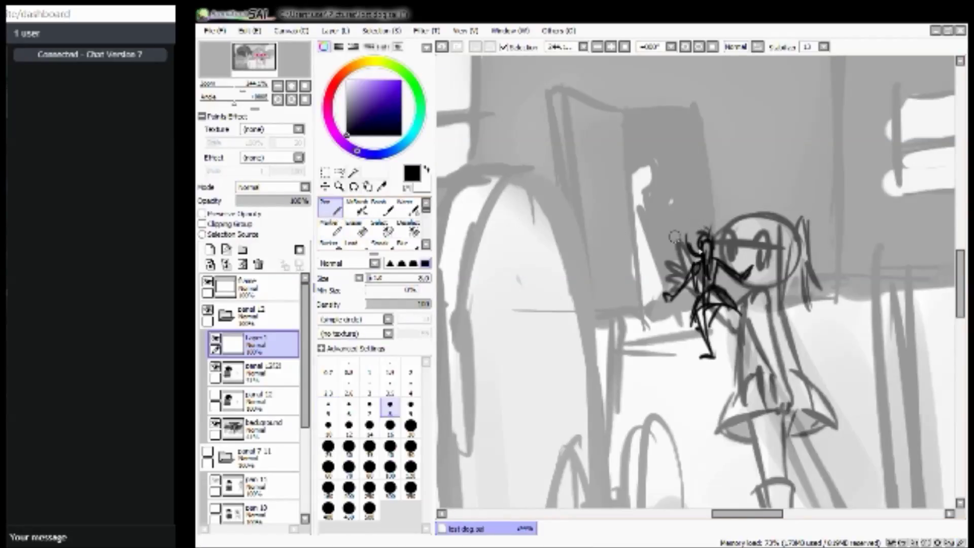
mouse_move(704, 228)
mouse_down()
mouse_move(687, 229)
mouse_move(682, 247)
mouse_move(689, 254)
mouse_move(704, 223)
mouse_move(710, 239)
mouse_up()
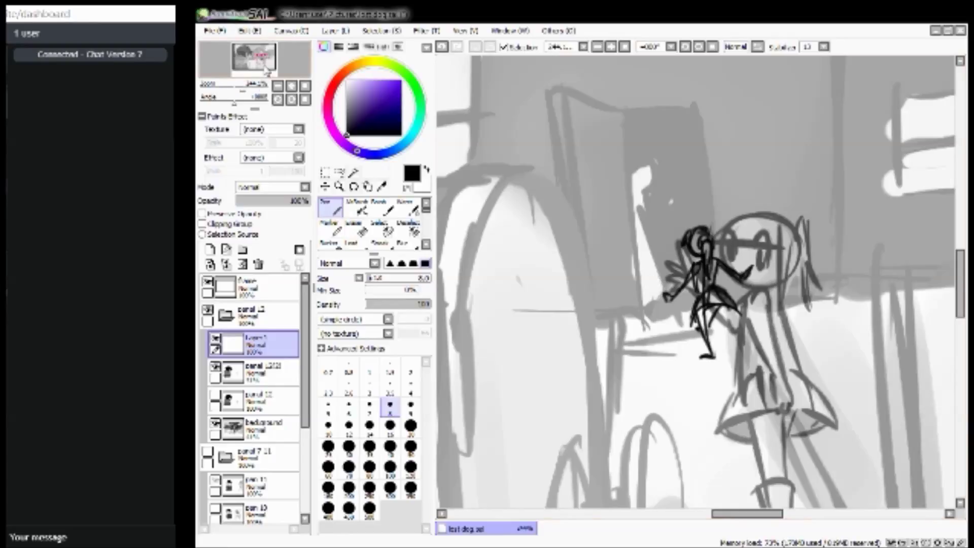
Set the opacity of the panel 12(2) layer to 100%.
drag(242, 86, 223, 99)
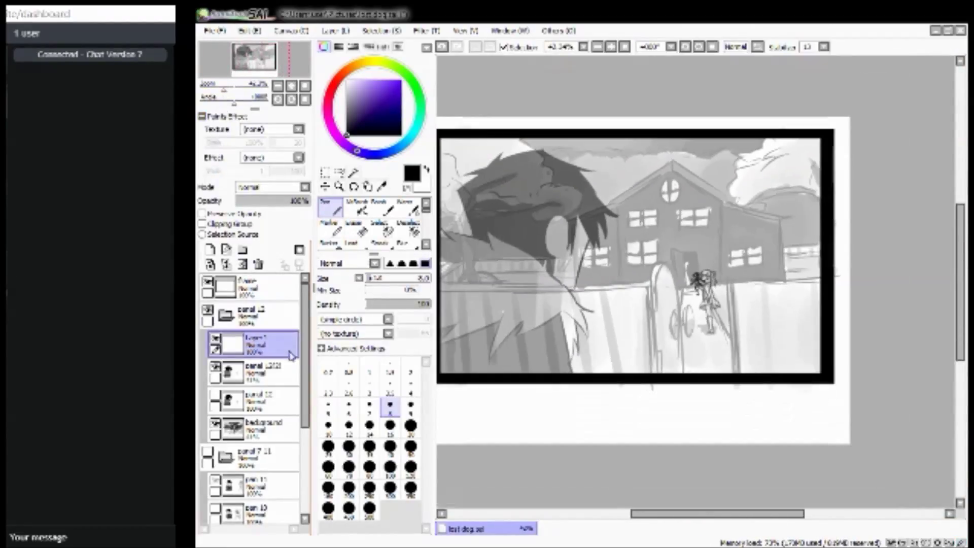
click(262, 377)
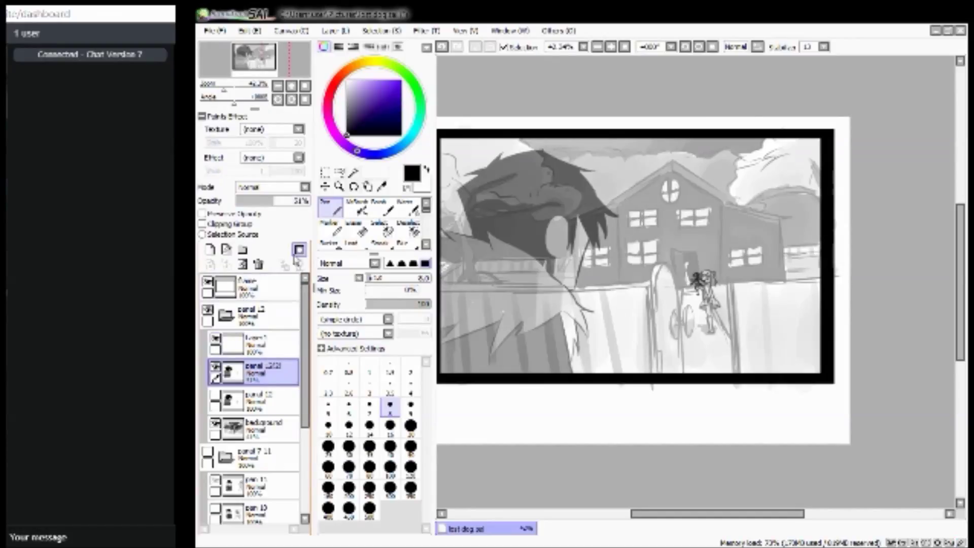
drag(299, 201, 309, 201)
Erase the old larger girl from the panel 12(2) layer with the Eraser at size 120.
click(355, 231)
key(bracketright)
key(bracketright)
key(bracketright)
key(bracketright)
key(bracketright)
key(bracketright)
key(bracketright)
key(bracketright)
key(bracketright)
key(bracketright)
key(bracketright)
key(bracketright)
key(bracketright)
key(bracketright)
key(bracketright)
key(bracketright)
key(bracketright)
key(bracketright)
key(bracketright)
drag(716, 285, 702, 304)
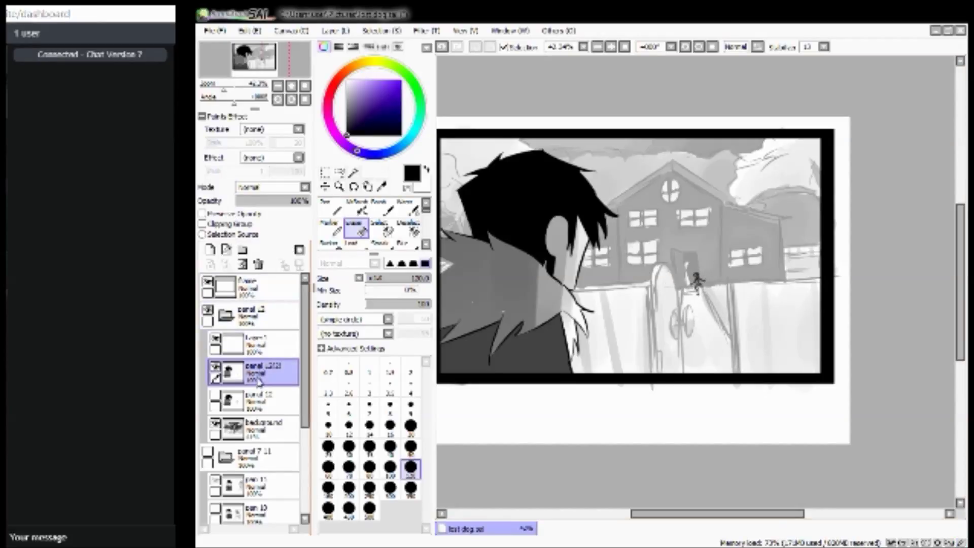
Fill the small girl's face, torso, arms and skirt with white on the panel 12(2) layer using a size 9 Pen.
drag(224, 88, 247, 88)
click(330, 208)
key(bracketright)
mouse_move(704, 242)
mouse_down()
mouse_move(695, 247)
mouse_move(703, 240)
mouse_up()
key(ctrl+z)
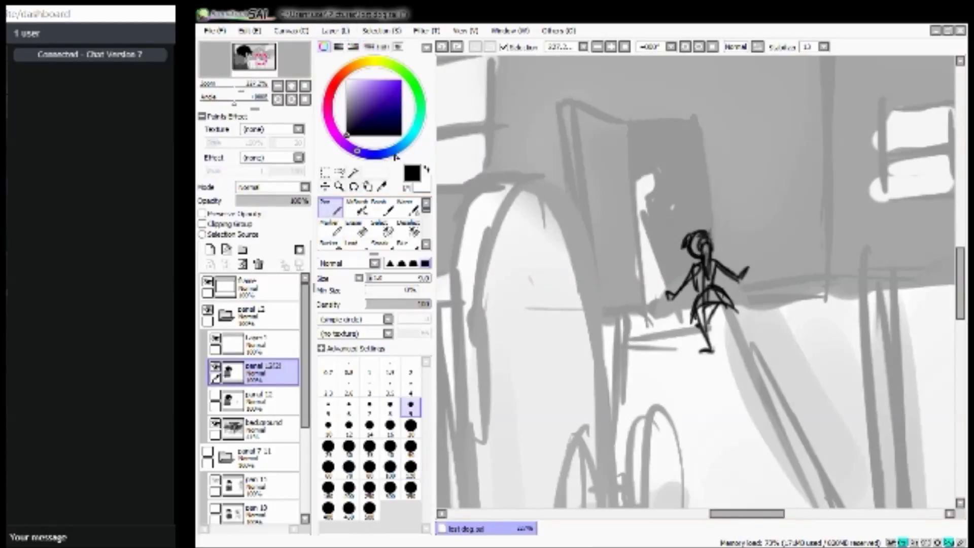
click(427, 171)
mouse_move(685, 244)
mouse_down()
mouse_move(702, 241)
mouse_move(705, 264)
mouse_up()
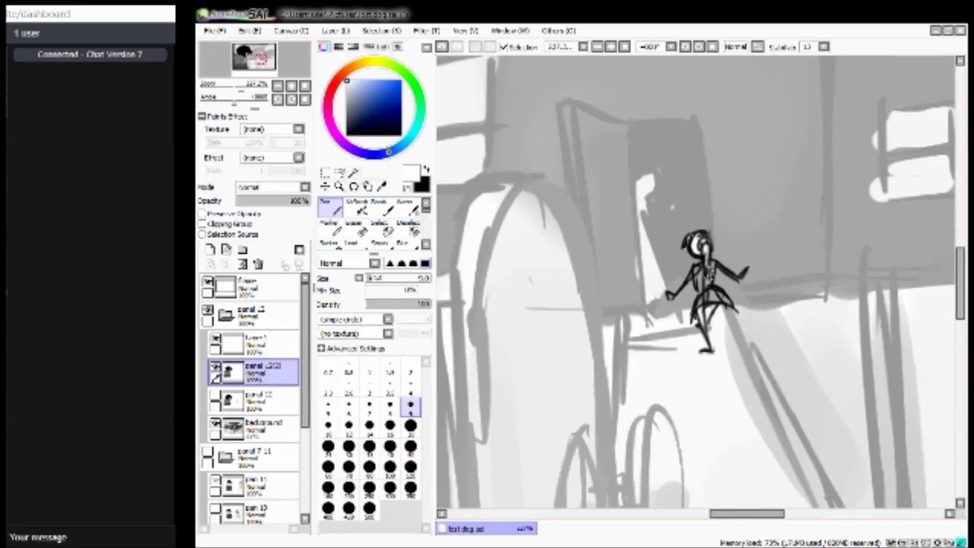
mouse_move(695, 267)
mouse_down()
mouse_move(707, 281)
mouse_move(715, 263)
mouse_move(730, 276)
mouse_up()
mouse_move(736, 275)
mouse_down()
mouse_move(744, 269)
mouse_move(697, 307)
mouse_up()
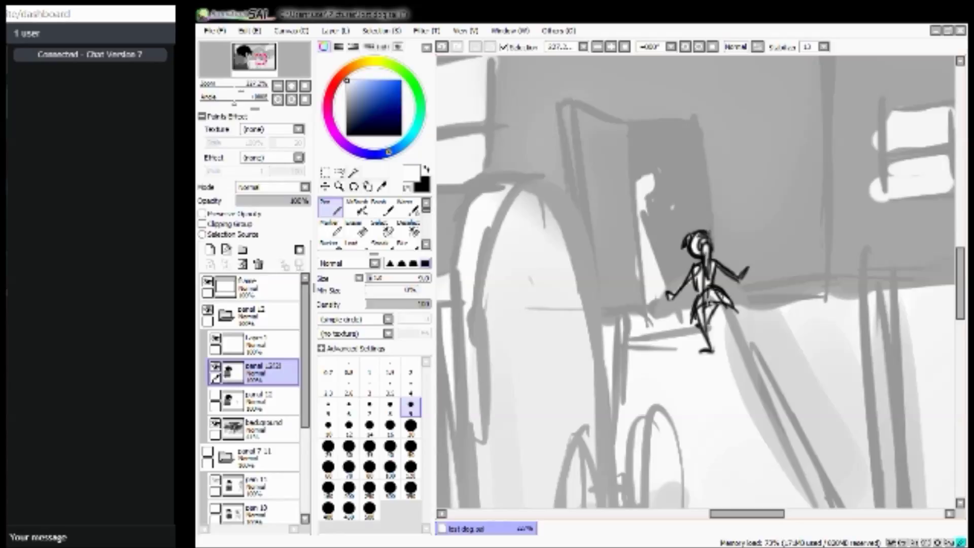
click(263, 428)
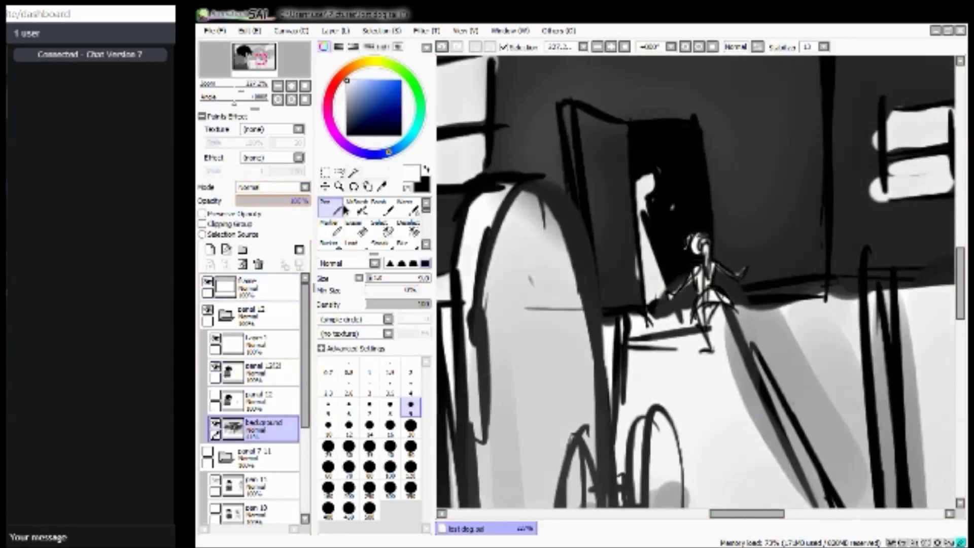
click(307, 201)
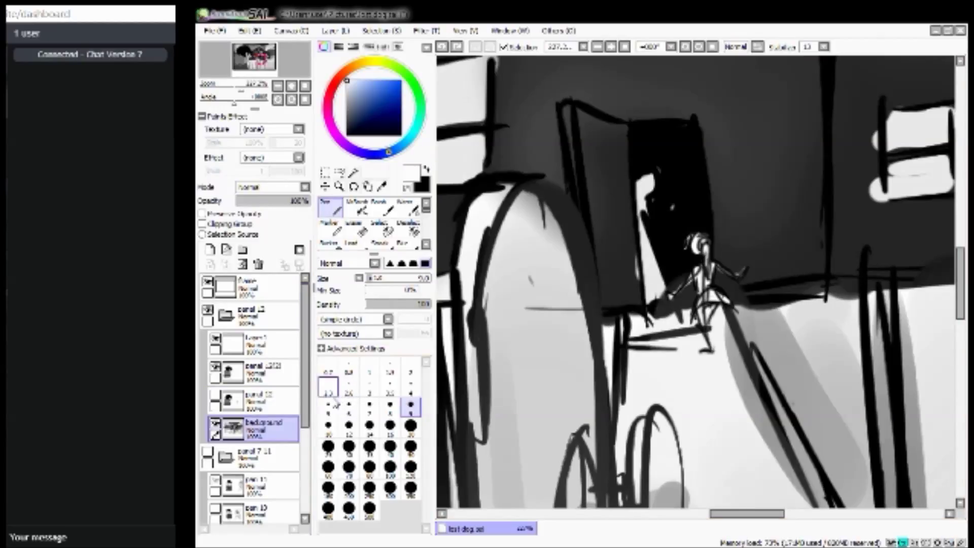
key(ctrl+z)
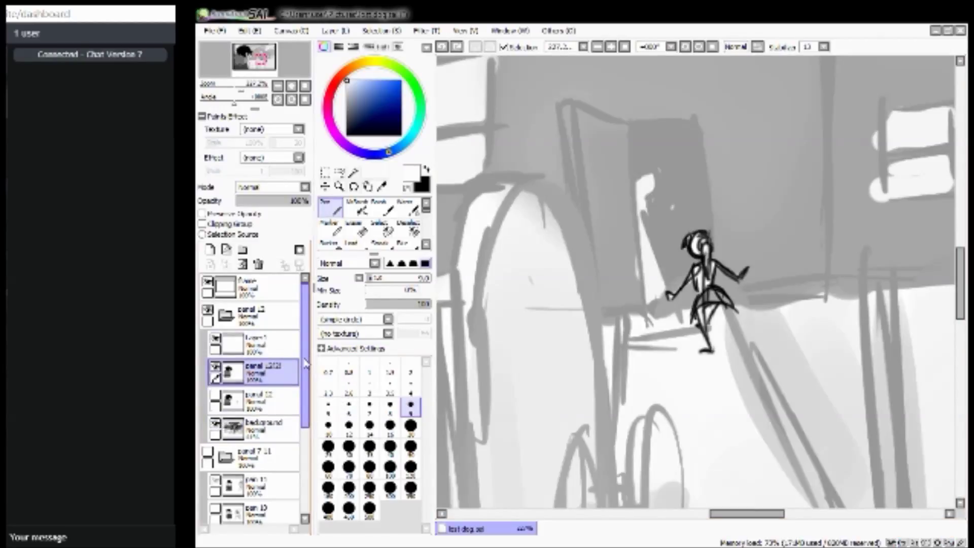
click(258, 344)
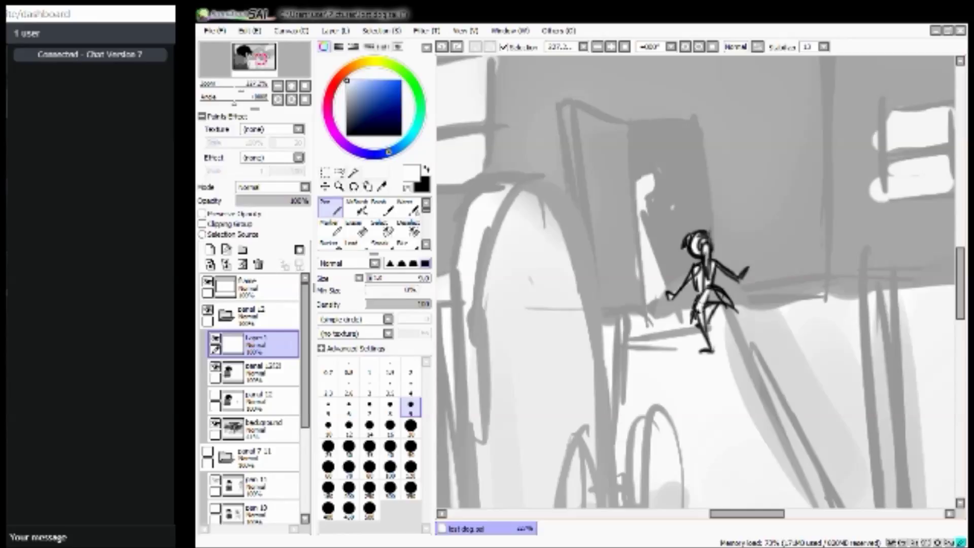
key(ctrl+z)
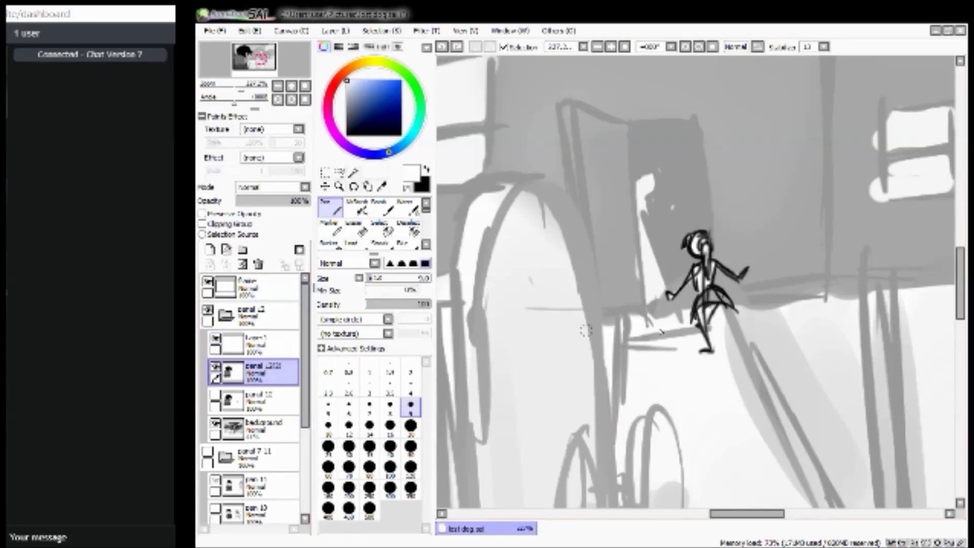
Touch up the white fill on the small girl's skirt and set the background layer's opacity to 100%.
drag(715, 303, 723, 298)
drag(710, 298, 706, 301)
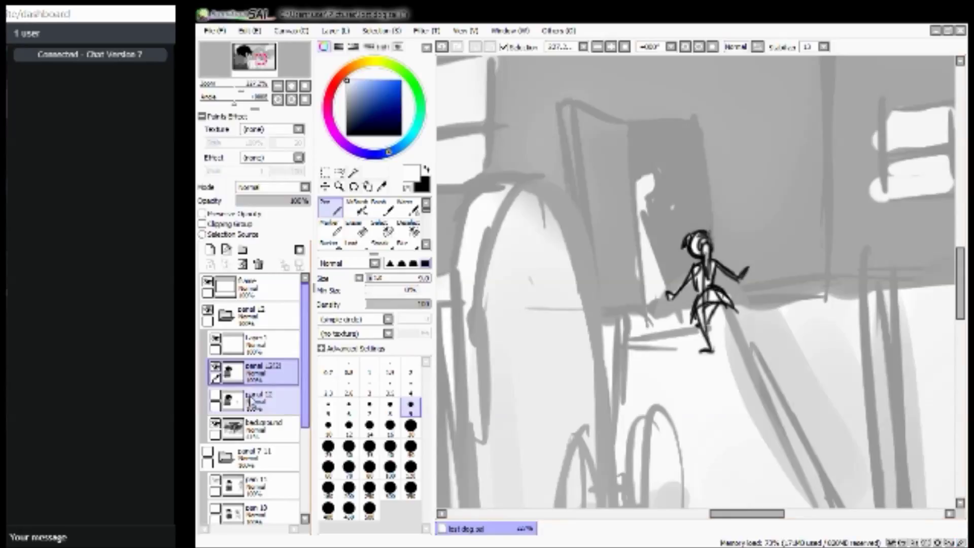
click(259, 428)
drag(293, 205, 378, 201)
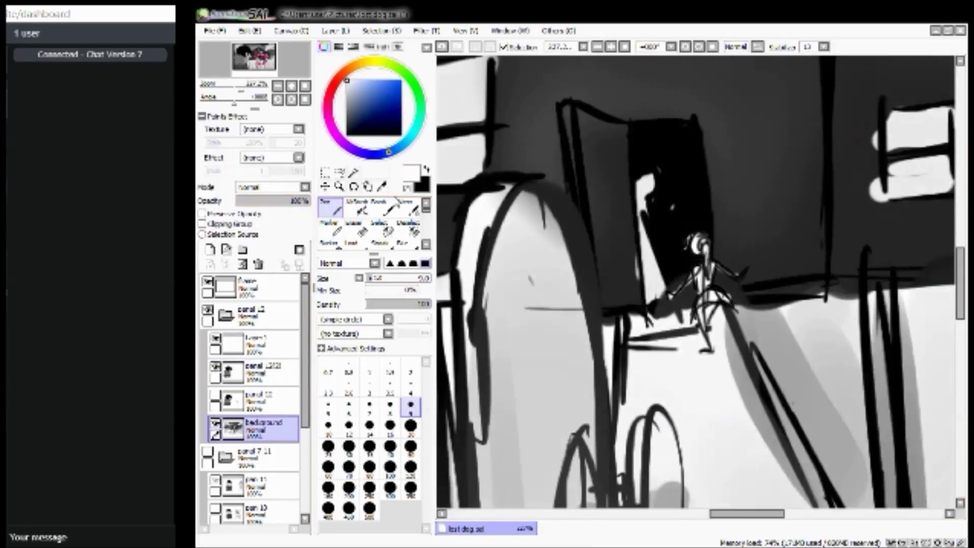
Merge the girl's line art layer, Layer 1, down into the panel 12(2) layer.
mouse_move(251, 85)
mouse_down()
mouse_move(221, 95)
mouse_move(234, 82)
mouse_up()
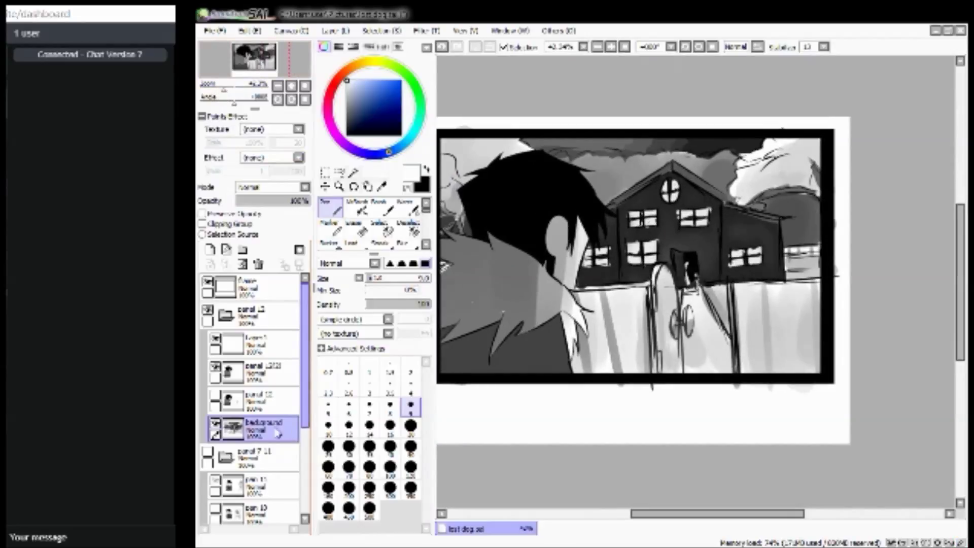
click(268, 350)
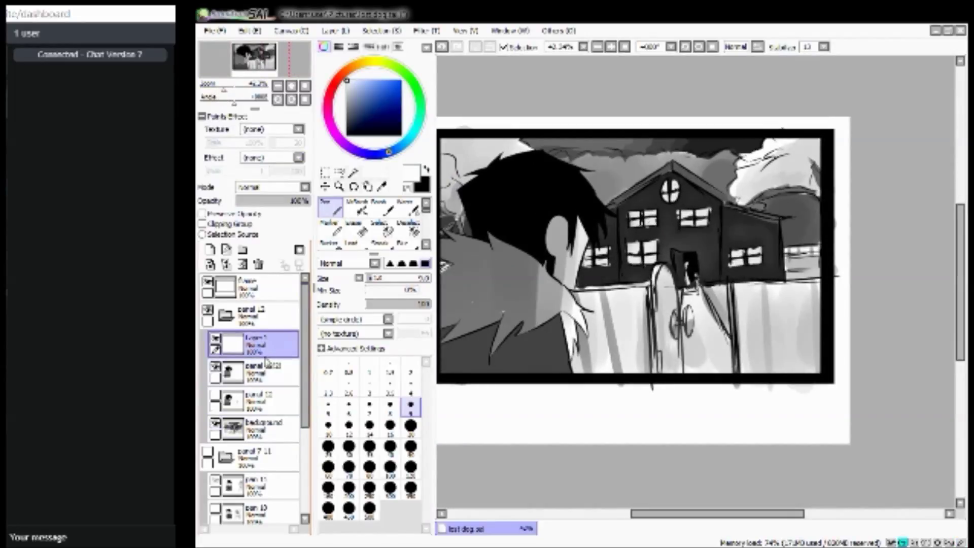
key(ctrl+e)
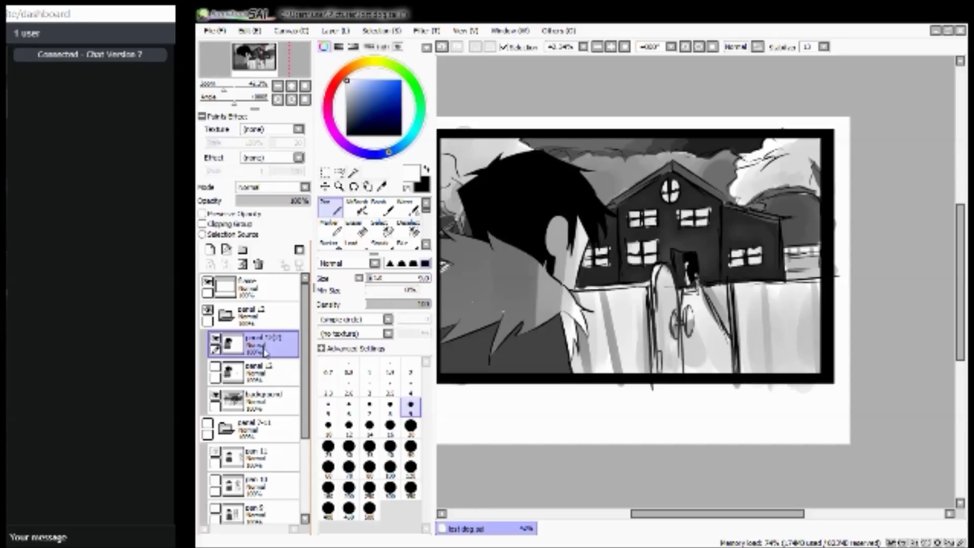
Add a new layer directly beneath the background layer and shade the ground on it with a gray size 500 Marker.
drag(223, 89, 253, 87)
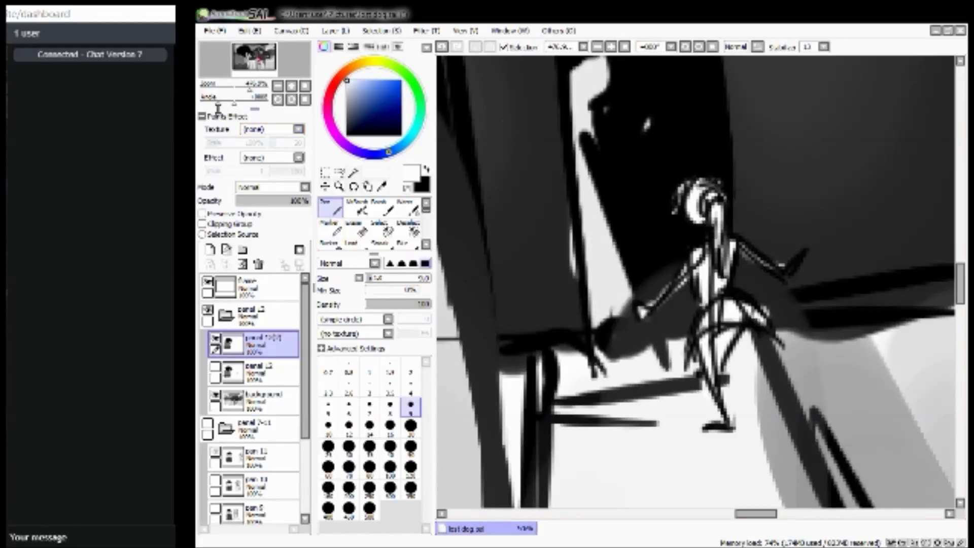
drag(250, 88, 236, 90)
click(274, 401)
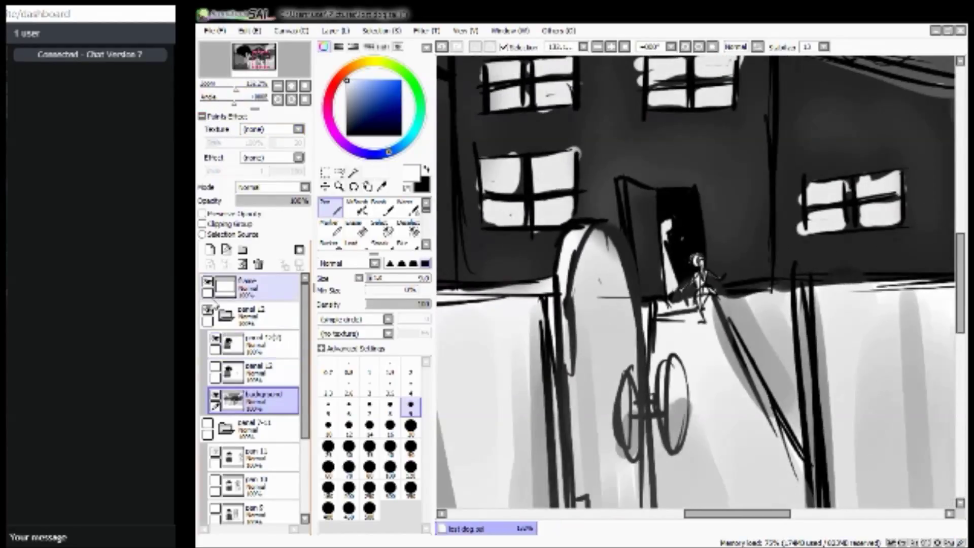
click(210, 249)
drag(276, 409, 274, 429)
click(347, 106)
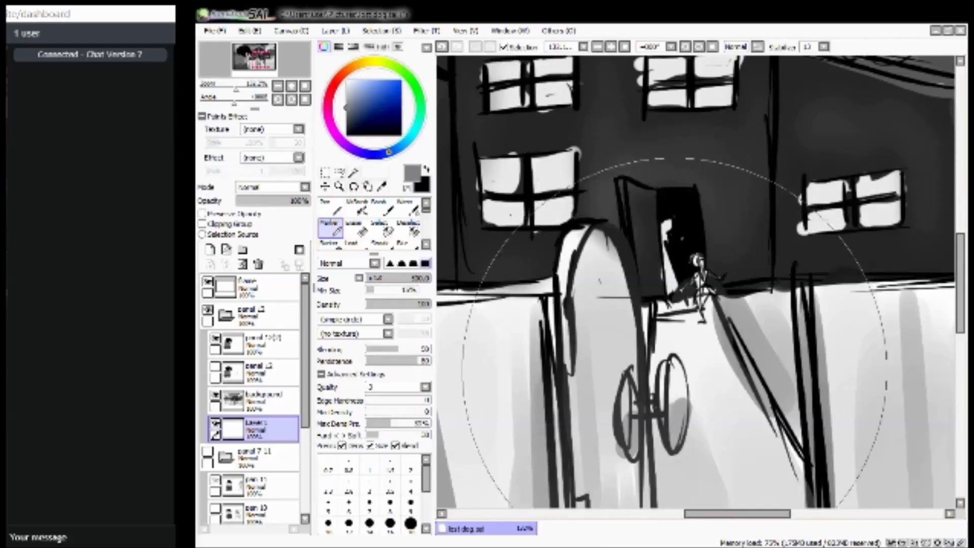
drag(652, 359, 659, 375)
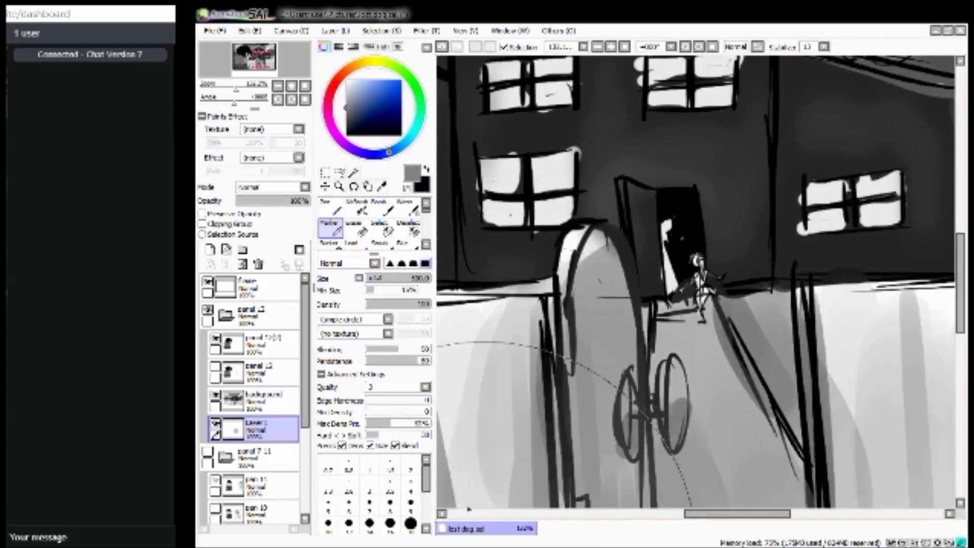
Lower the opacity of the gray shading layer and merge the background layer down into it.
drag(273, 201, 277, 201)
click(264, 395)
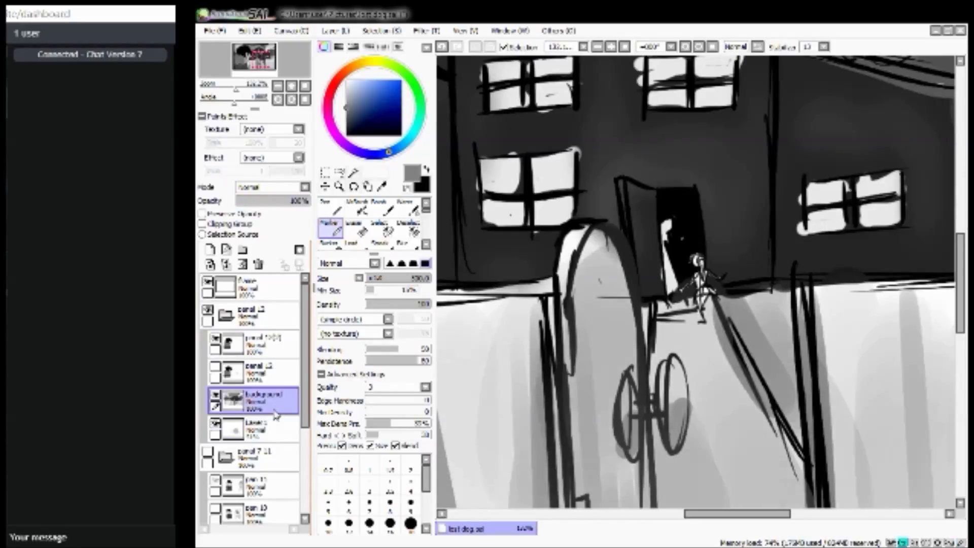
key(ctrl+e)
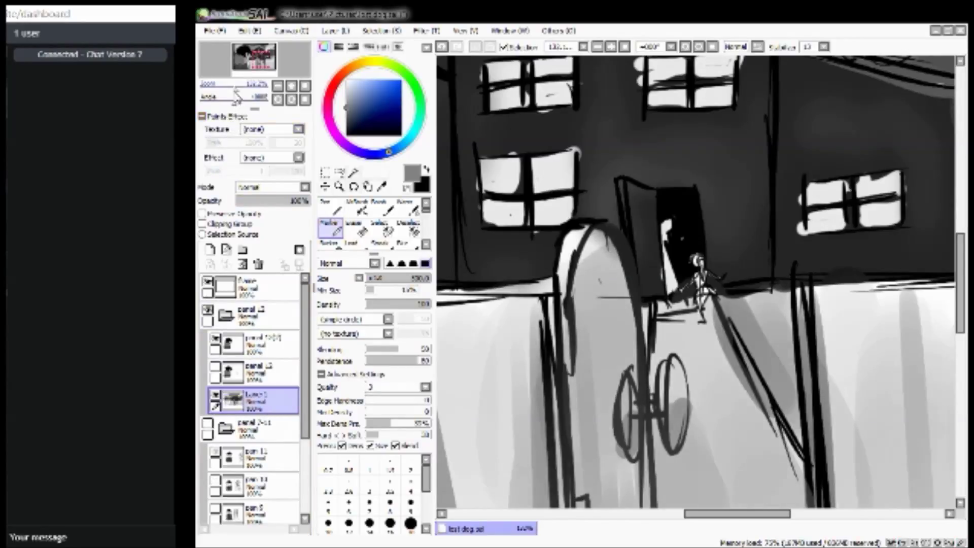
Rename the merged layer as background and make the panel 12(2) layer active.
double_click(261, 412)
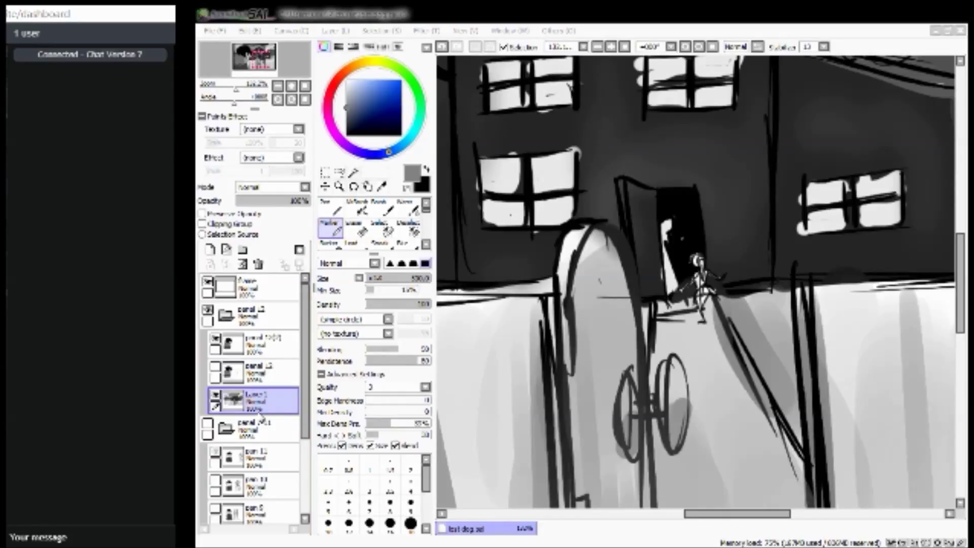
key(Return)
click(273, 338)
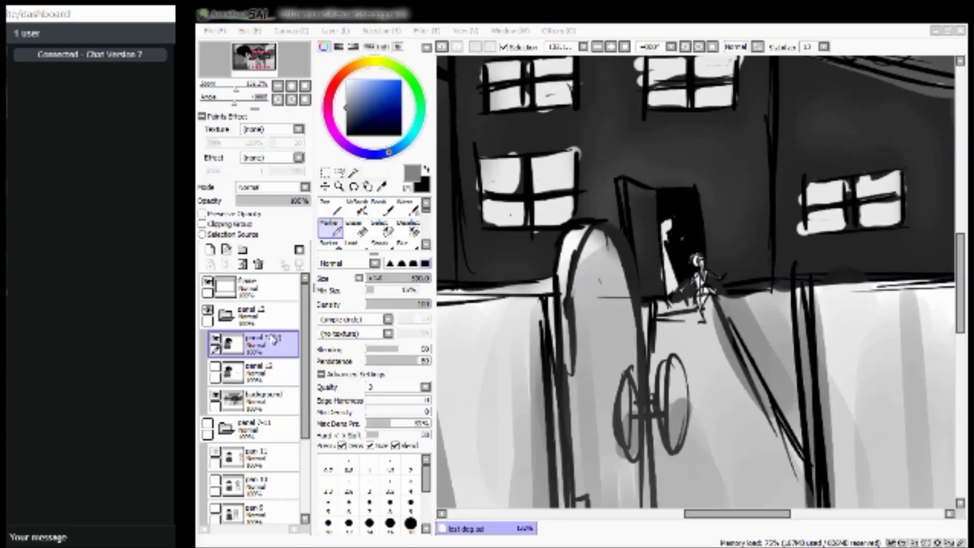
Rename the panel 12(2) layer as panel 13 and bring the whole framed panel into view.
key(Return)
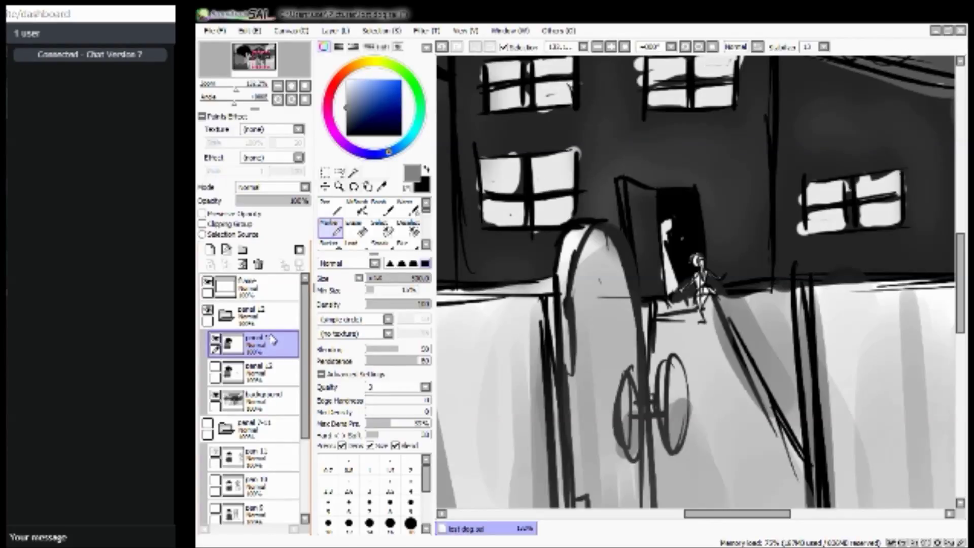
mouse_move(236, 89)
mouse_down()
mouse_move(222, 97)
mouse_move(236, 58)
mouse_move(223, 95)
mouse_move(231, 71)
mouse_up()
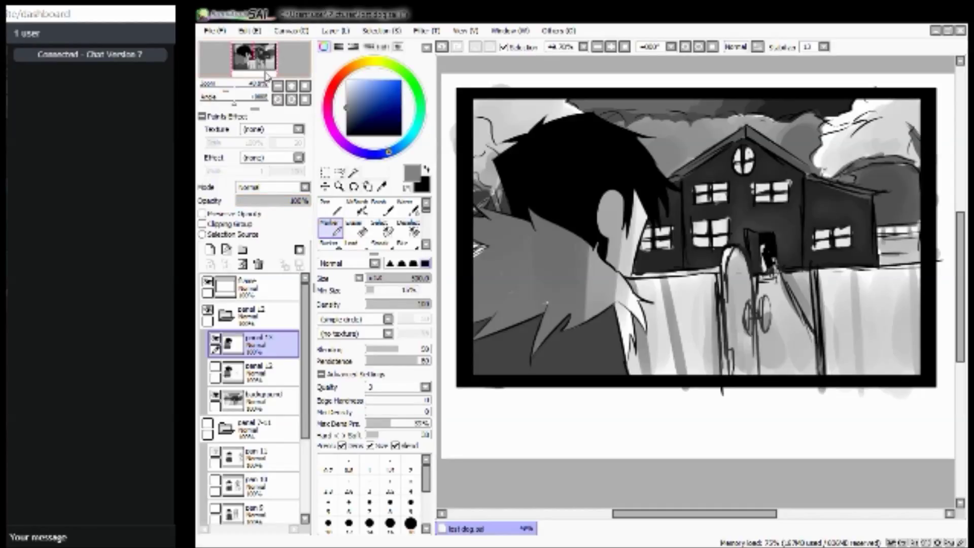
drag(271, 65, 261, 60)
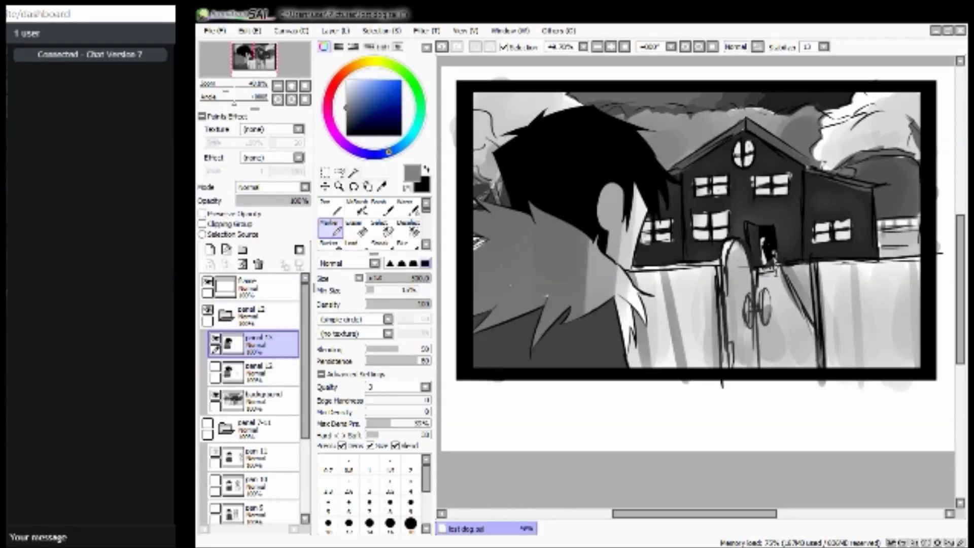
Check the panel with the panel 13 layer hidden and shown, and rename the panel 12 folder as panel 12-13.
click(226, 317)
click(226, 317)
click(233, 343)
click(215, 339)
click(215, 339)
click(215, 339)
click(215, 340)
click(253, 314)
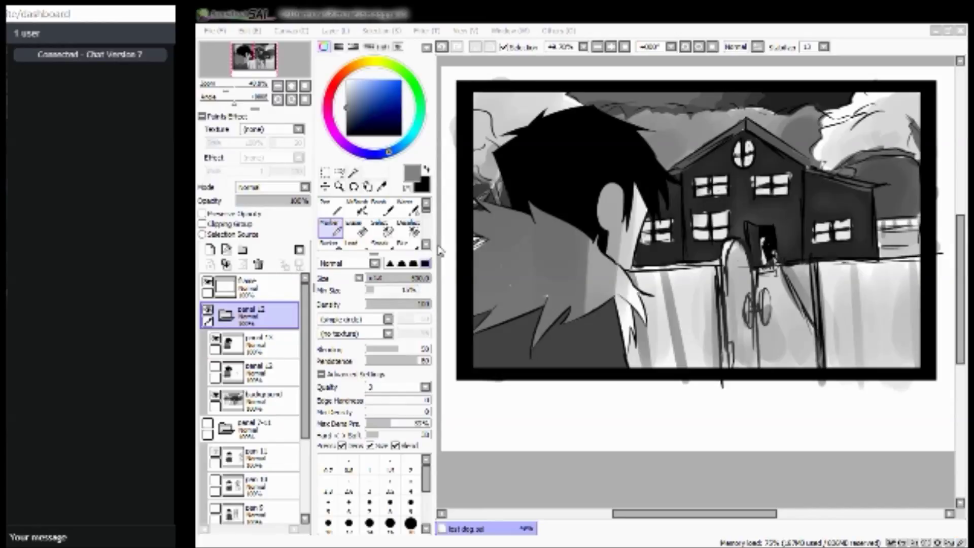
key(Return)
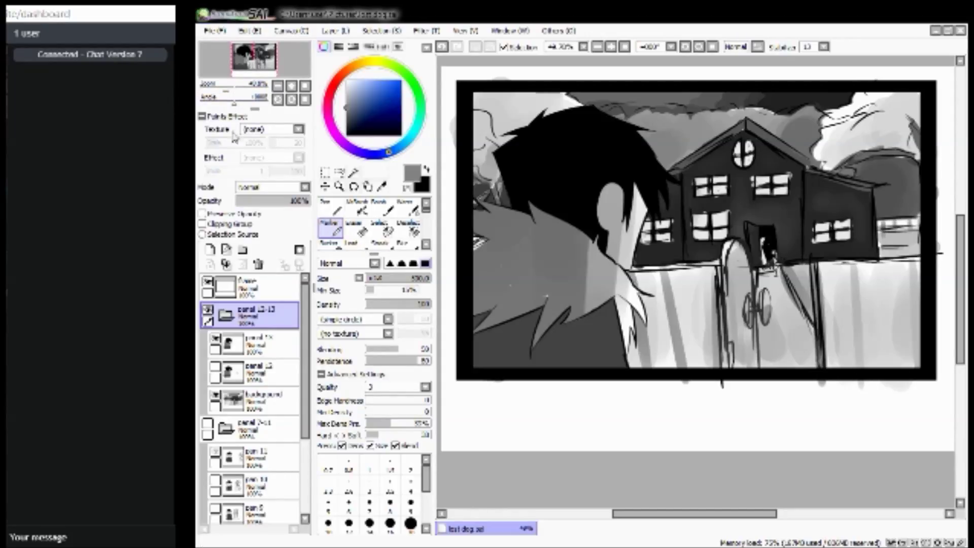
Erase the gray marks spilling past the frame's bottom edge on the background layer with the size 120 Eraser.
click(356, 228)
click(254, 401)
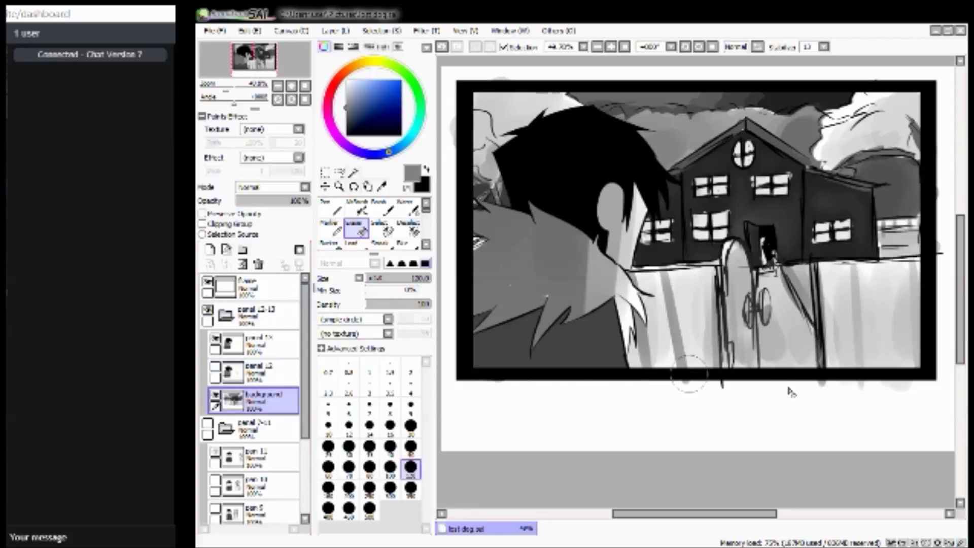
drag(760, 400, 938, 394)
drag(253, 63, 253, 60)
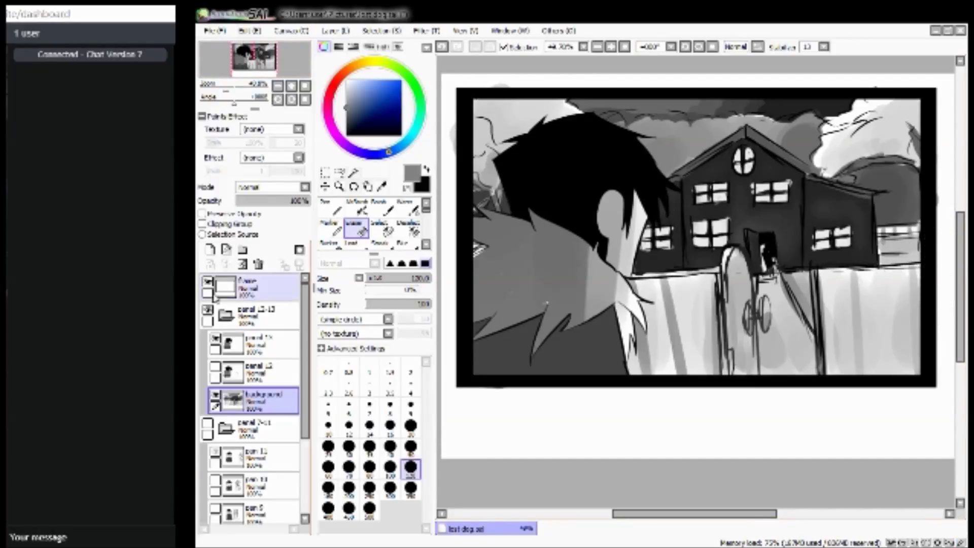
Collapse the panel 12-13 and panel 7-11 folders in the layer list.
click(253, 312)
click(223, 315)
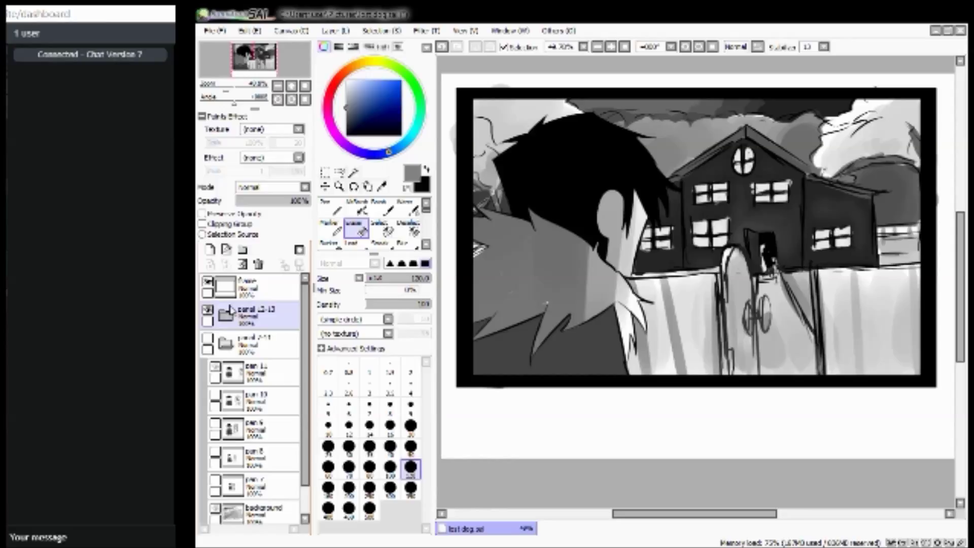
click(226, 344)
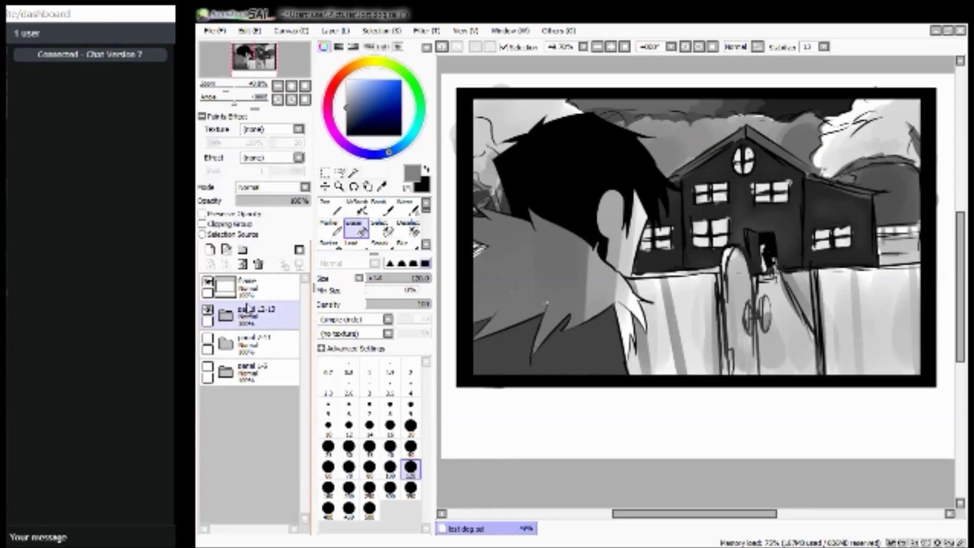
Add a new layer between the frame layer and the collapsed panel 12-13 folder.
click(210, 249)
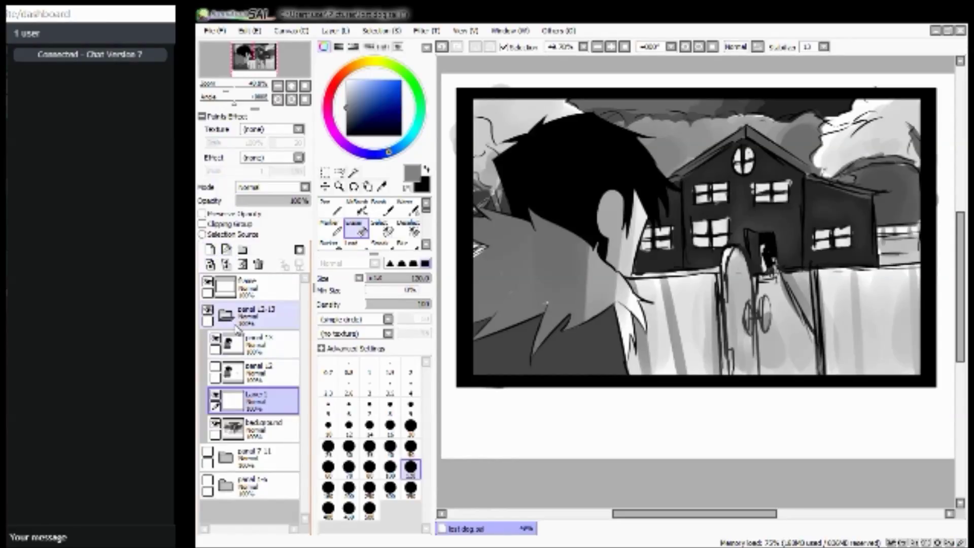
key(ctrl+z)
click(257, 293)
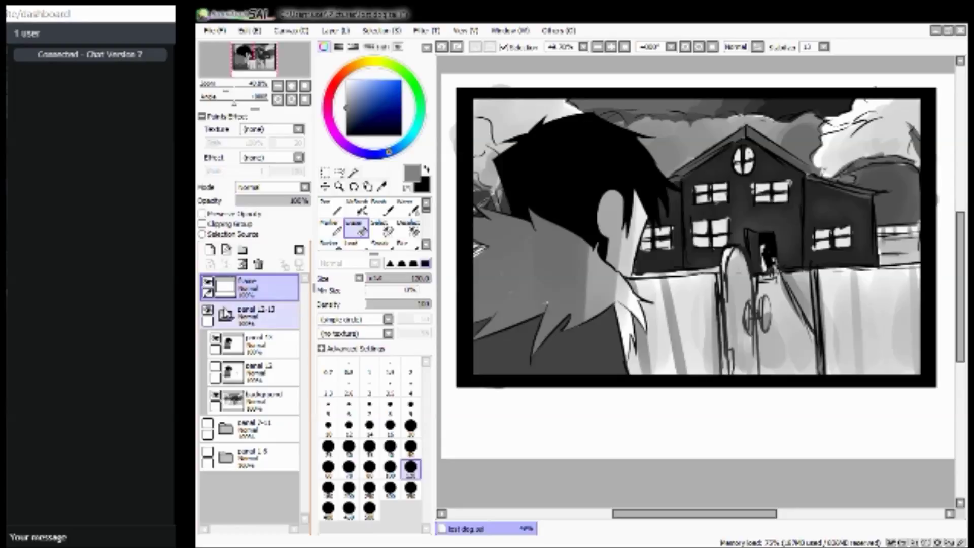
click(225, 316)
click(209, 249)
drag(250, 294, 237, 352)
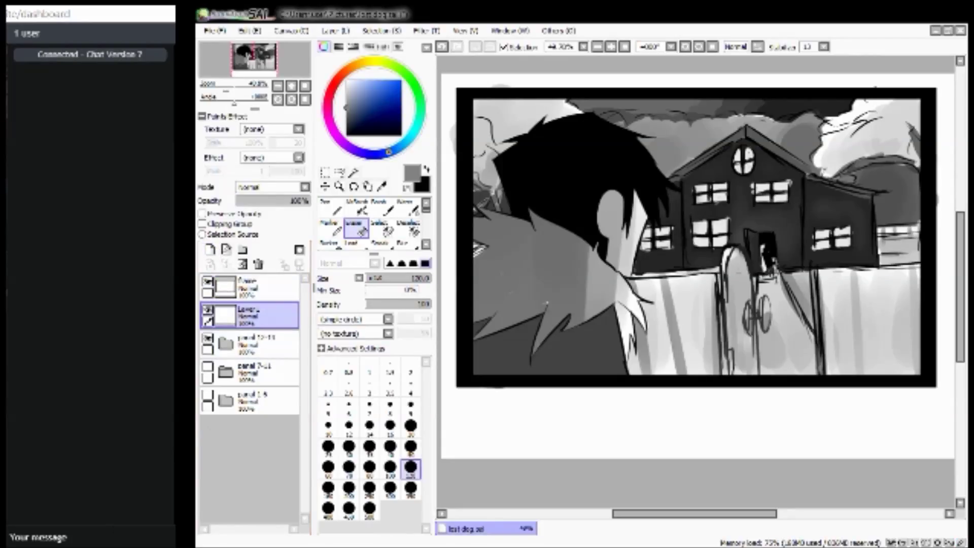
key(alt+Tab)
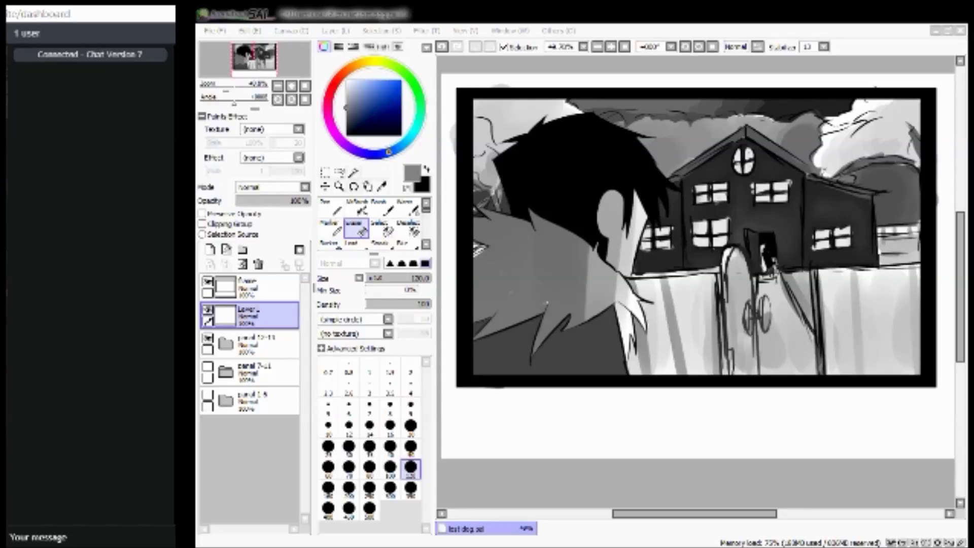
key(alt+Tab)
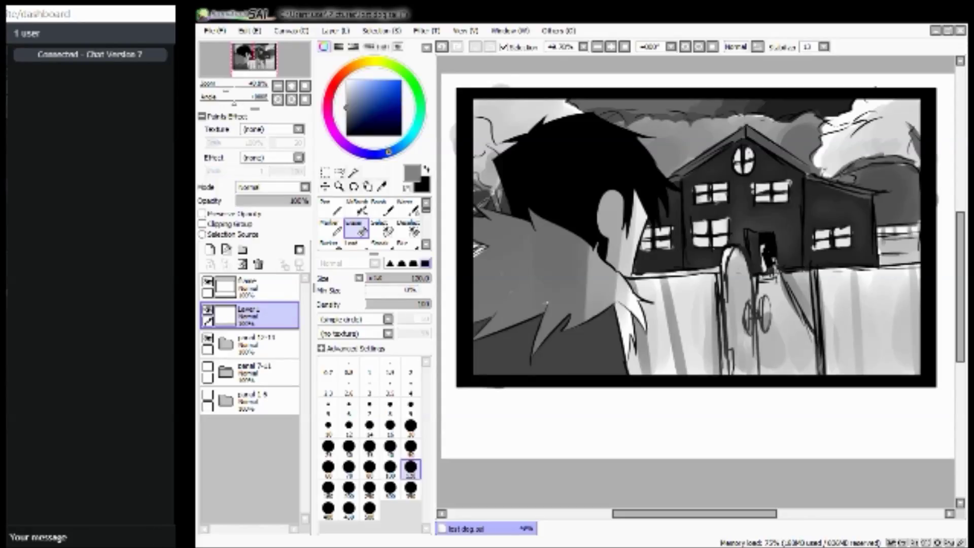
key(alt+Tab)
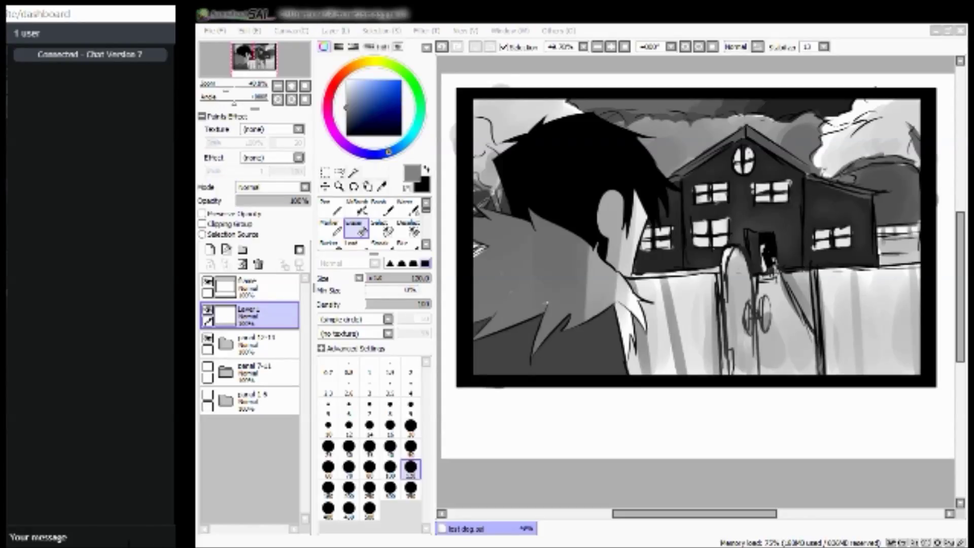
click(635, 166)
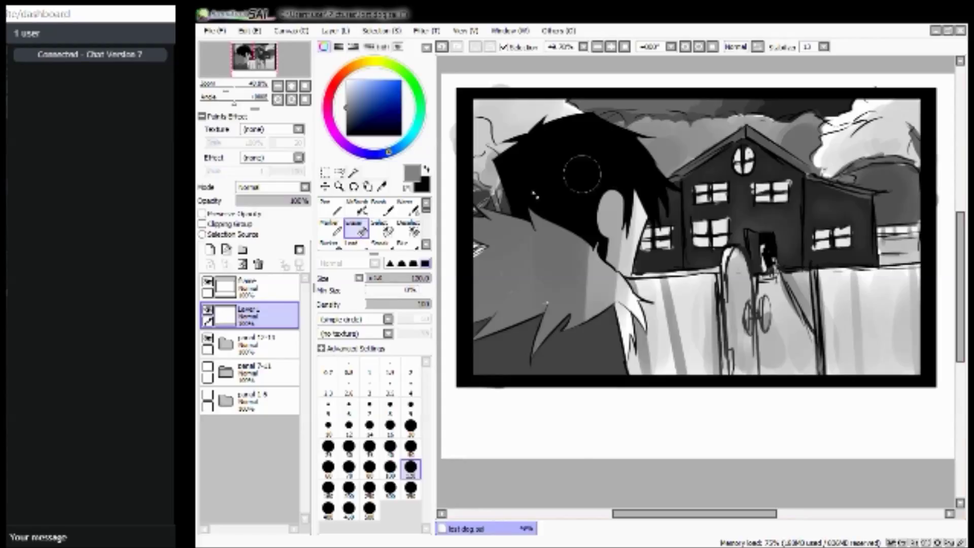
Create a layer folder named panel 14 directly below the frame layer and switch to the Pen tool.
click(243, 250)
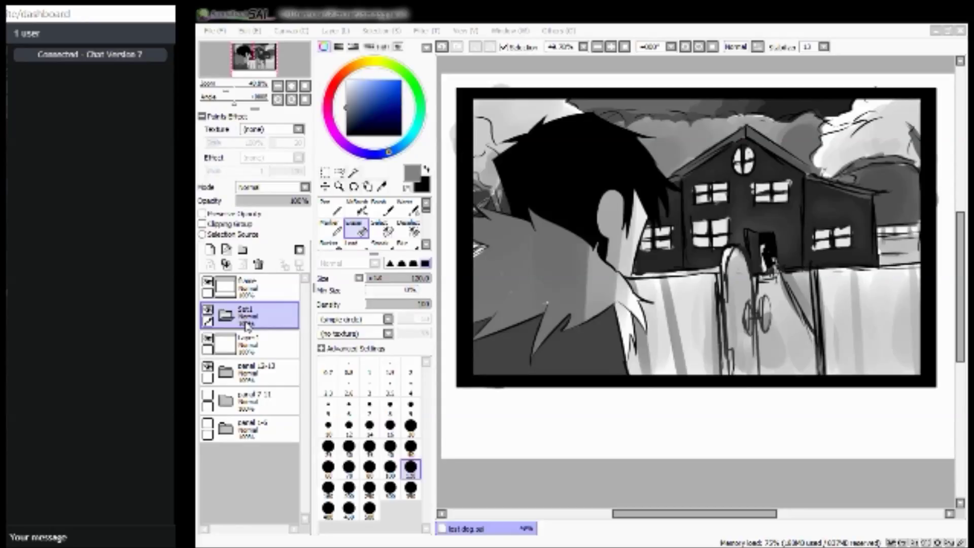
key(Return)
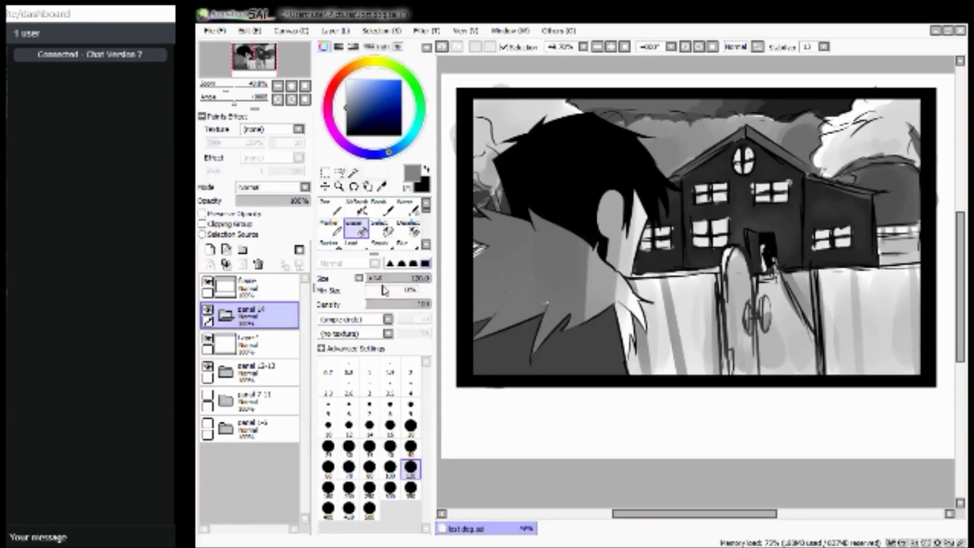
click(207, 366)
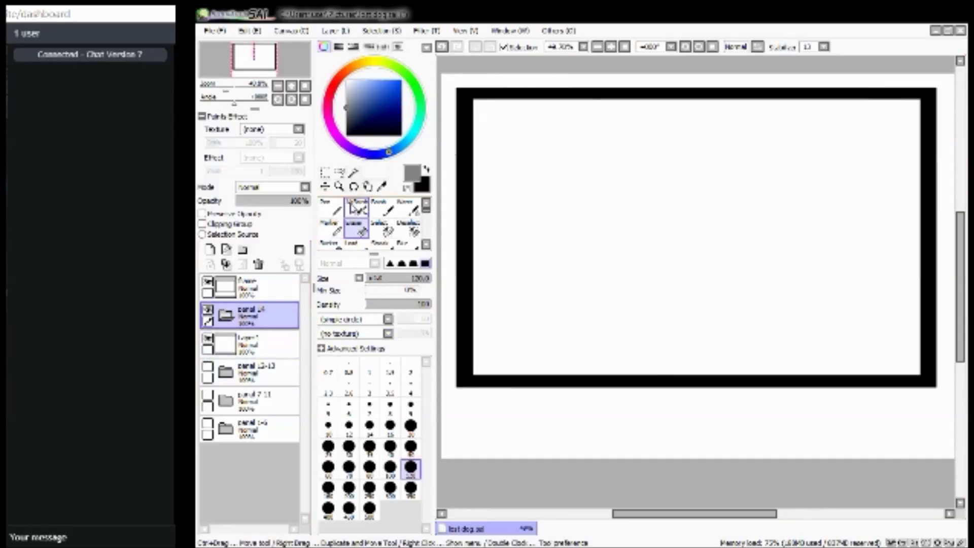
key(n)
click(208, 366)
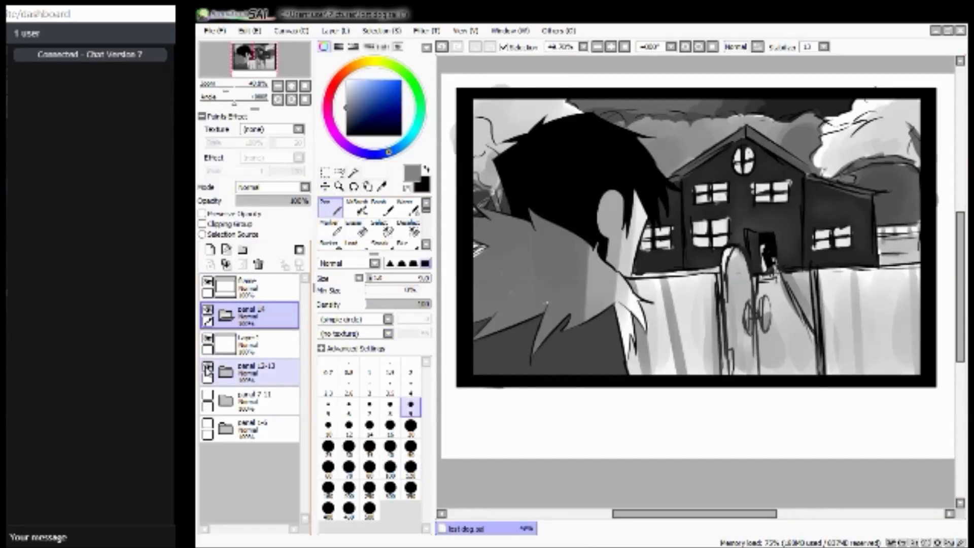
Fade the panel 12-13 folder by lowering its opacity and make the empty layer above it active.
click(256, 337)
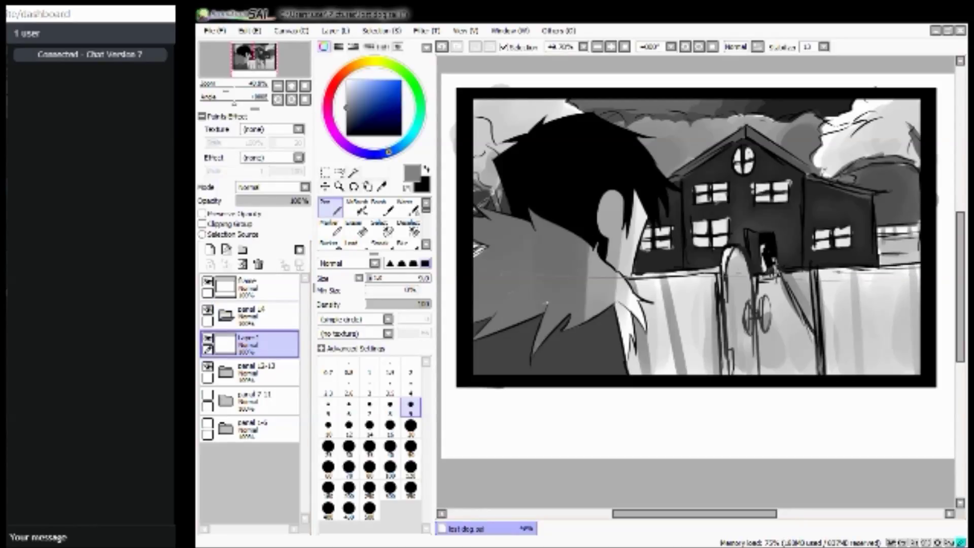
click(262, 373)
click(258, 200)
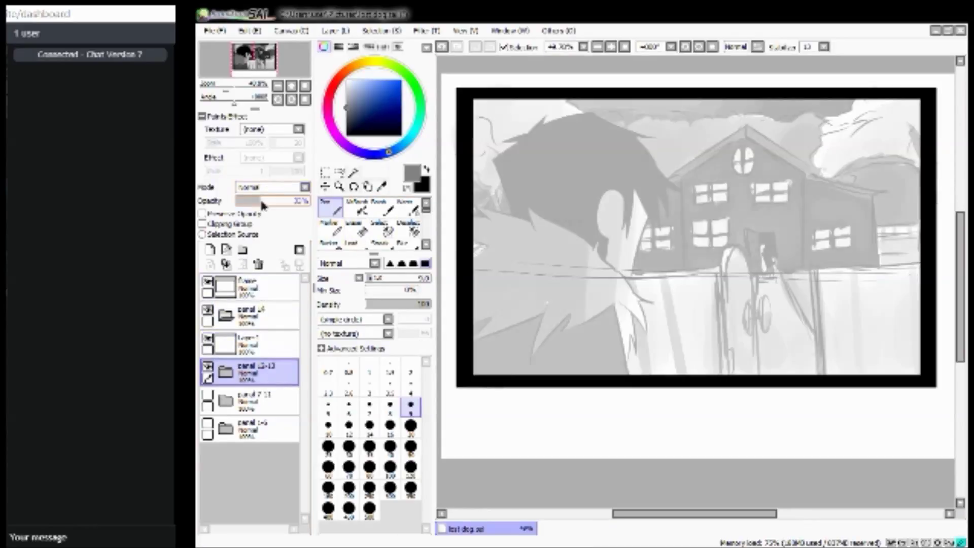
click(271, 341)
Sketch rough horizon lines across the panel with the Pen and erase them.
mouse_move(462, 249)
mouse_down()
mouse_move(857, 293)
mouse_move(677, 283)
mouse_move(889, 281)
mouse_move(819, 275)
mouse_move(839, 278)
mouse_up()
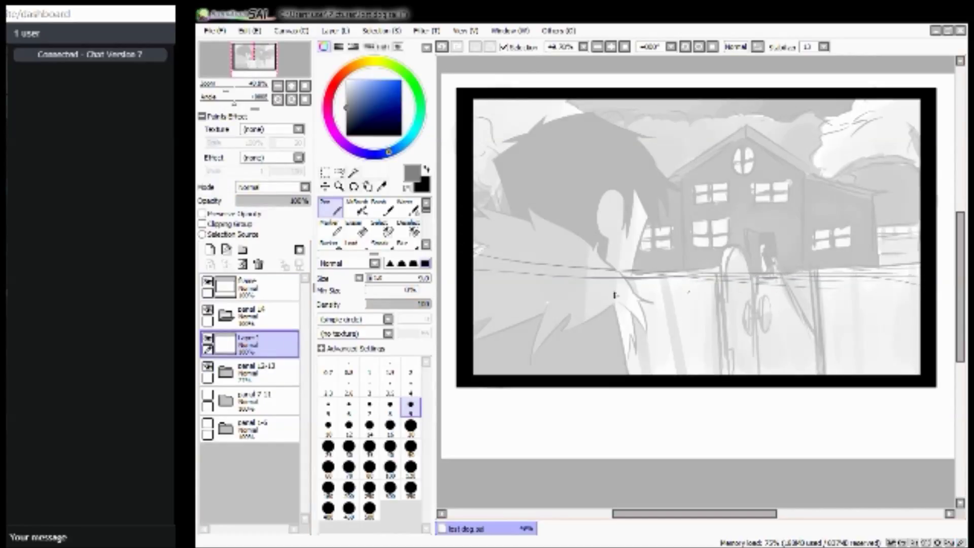
mouse_move(496, 246)
mouse_down()
mouse_move(686, 255)
mouse_move(933, 243)
mouse_move(879, 259)
mouse_up()
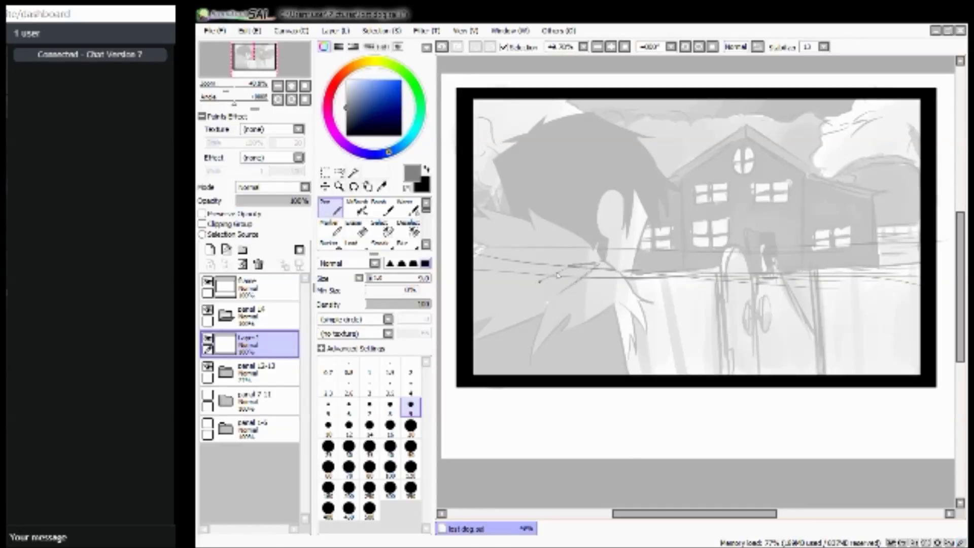
click(363, 230)
mouse_move(555, 270)
mouse_down()
mouse_move(594, 281)
mouse_move(526, 300)
mouse_move(535, 278)
mouse_move(462, 263)
mouse_move(866, 304)
mouse_move(926, 298)
mouse_move(791, 289)
mouse_move(926, 284)
mouse_up()
Sketch a nearly level horizon line across the panel and vertical guide strokes for a figure in a darker gray.
click(332, 206)
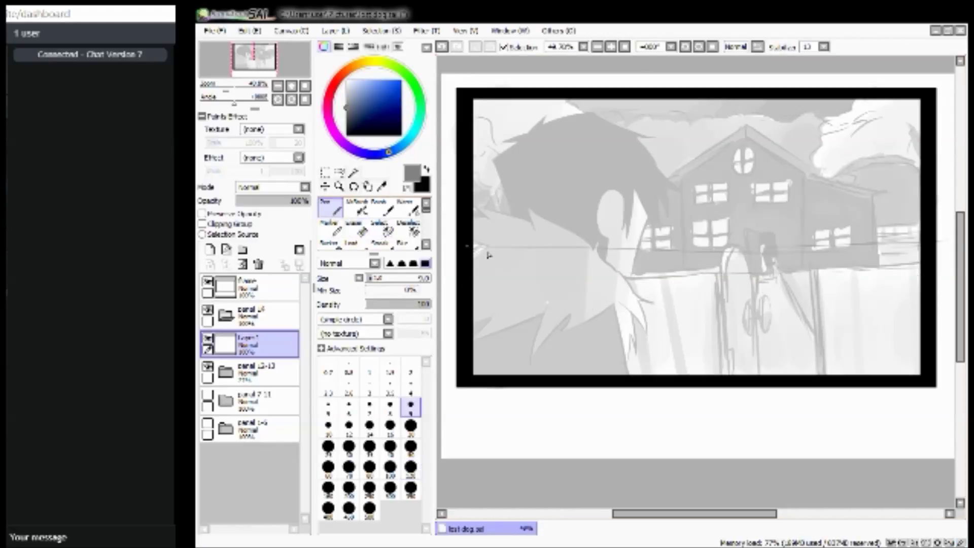
drag(474, 242, 920, 247)
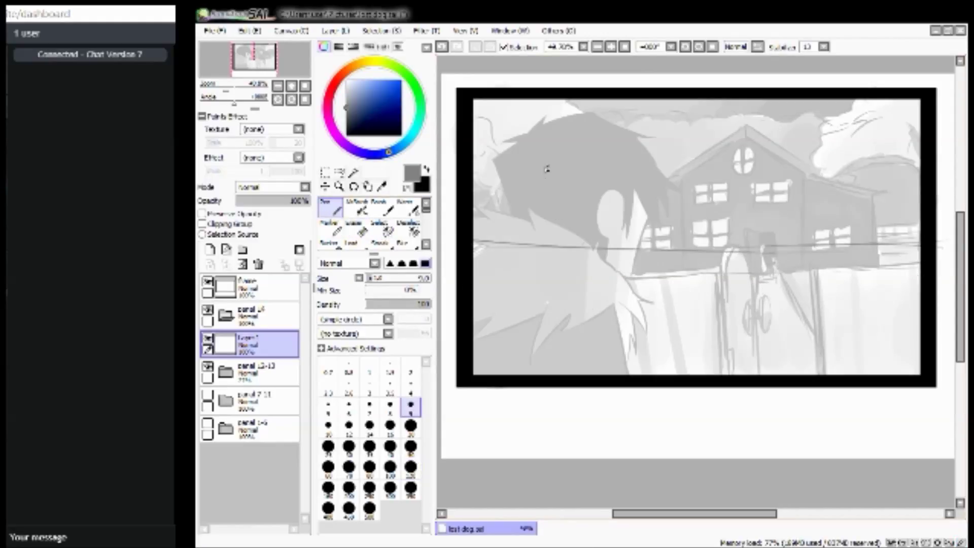
click(531, 195)
click(347, 119)
mouse_move(592, 160)
mouse_down()
mouse_move(588, 282)
mouse_move(585, 154)
mouse_move(589, 293)
mouse_up()
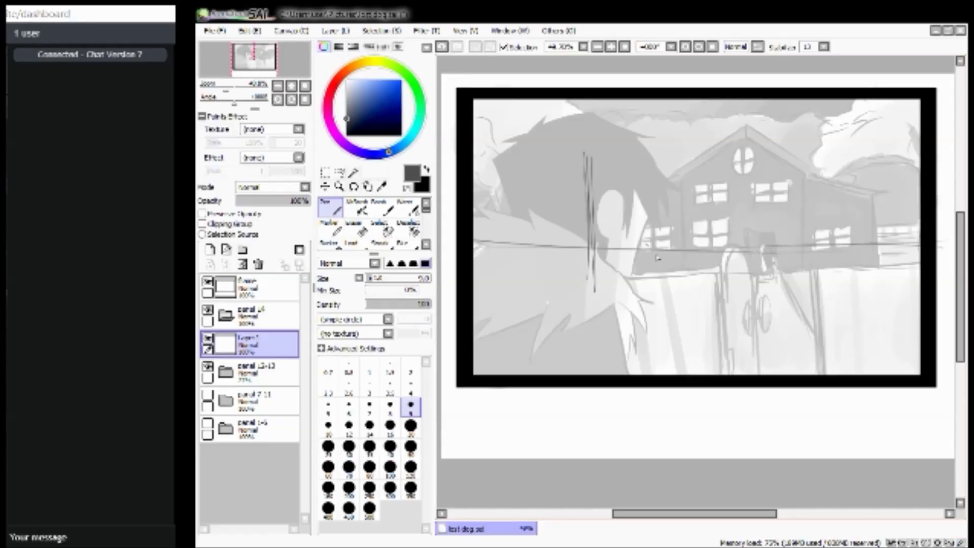
drag(707, 253, 910, 246)
Rough out a standing figure with a round head and flared skirt over the horizon line, and clear the layer.
mouse_move(584, 157)
mouse_down()
mouse_move(582, 229)
mouse_move(579, 215)
mouse_move(561, 281)
mouse_move(604, 297)
mouse_move(573, 294)
mouse_move(593, 213)
mouse_move(581, 147)
mouse_move(610, 157)
mouse_move(604, 174)
mouse_move(579, 159)
mouse_move(595, 188)
mouse_move(594, 175)
mouse_move(585, 209)
mouse_move(587, 180)
mouse_move(600, 273)
mouse_move(588, 237)
mouse_move(584, 301)
mouse_move(568, 293)
mouse_move(595, 296)
mouse_move(543, 288)
mouse_move(604, 287)
mouse_move(531, 287)
mouse_move(578, 289)
mouse_move(537, 289)
mouse_move(563, 256)
mouse_up()
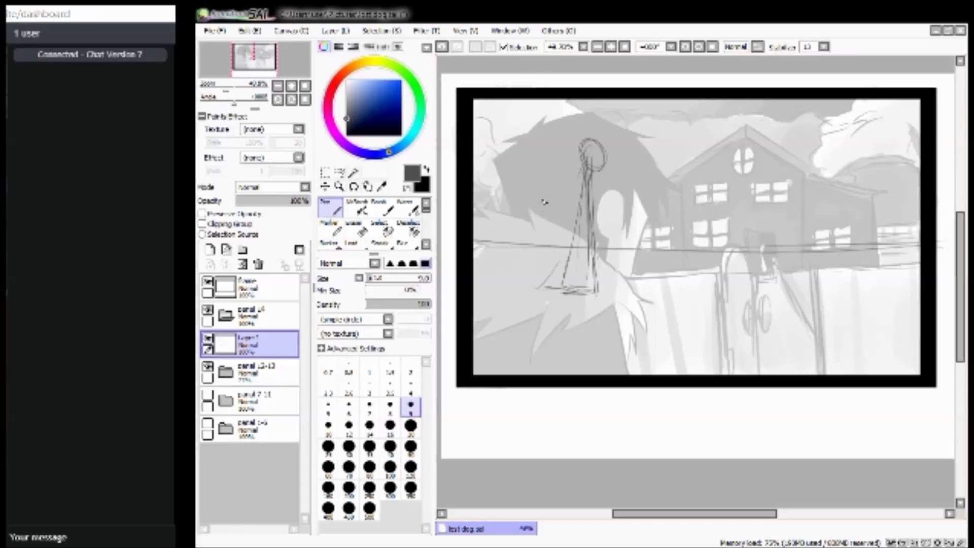
click(548, 183)
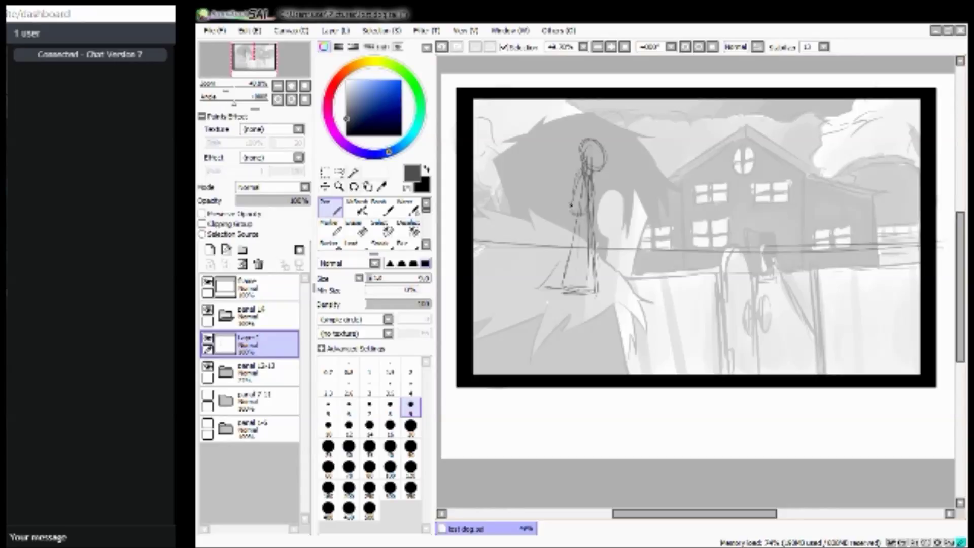
drag(571, 213, 546, 265)
drag(586, 212, 567, 213)
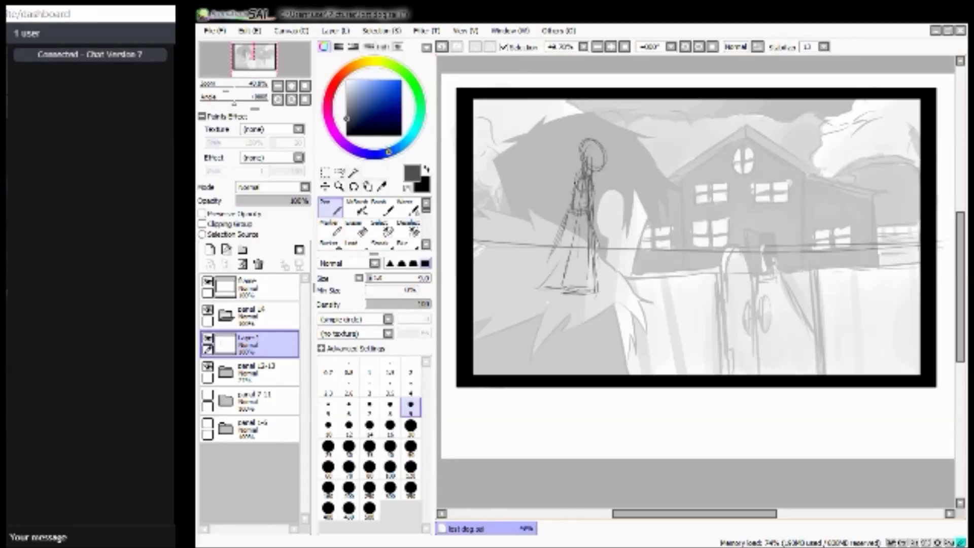
mouse_move(591, 220)
mouse_down()
mouse_move(615, 293)
mouse_move(593, 225)
mouse_move(608, 278)
mouse_move(563, 222)
mouse_move(541, 268)
mouse_move(584, 285)
mouse_move(542, 273)
mouse_move(614, 273)
mouse_up()
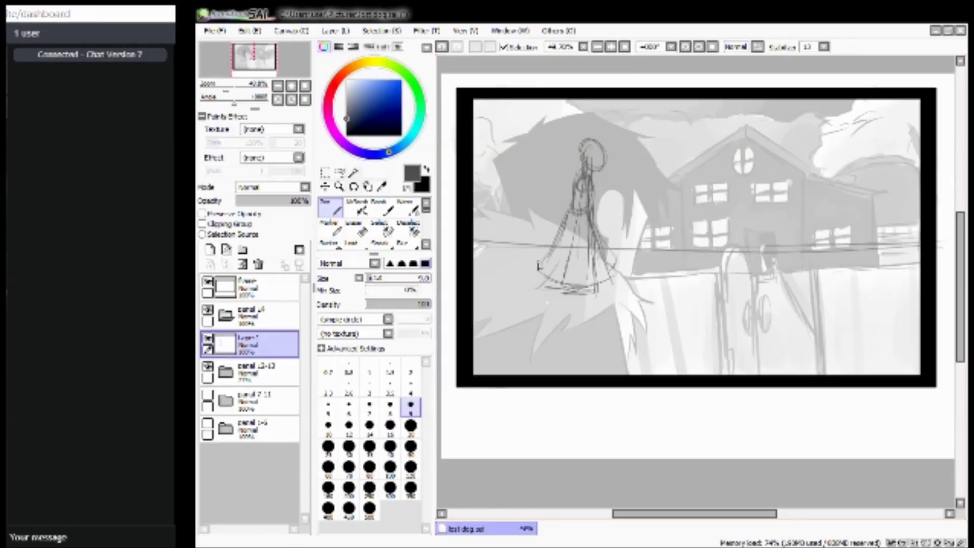
mouse_move(543, 256)
mouse_down()
mouse_move(568, 215)
mouse_move(604, 258)
mouse_move(589, 222)
mouse_move(621, 270)
mouse_move(615, 261)
mouse_move(610, 282)
mouse_move(575, 299)
mouse_move(575, 319)
mouse_up()
click(243, 264)
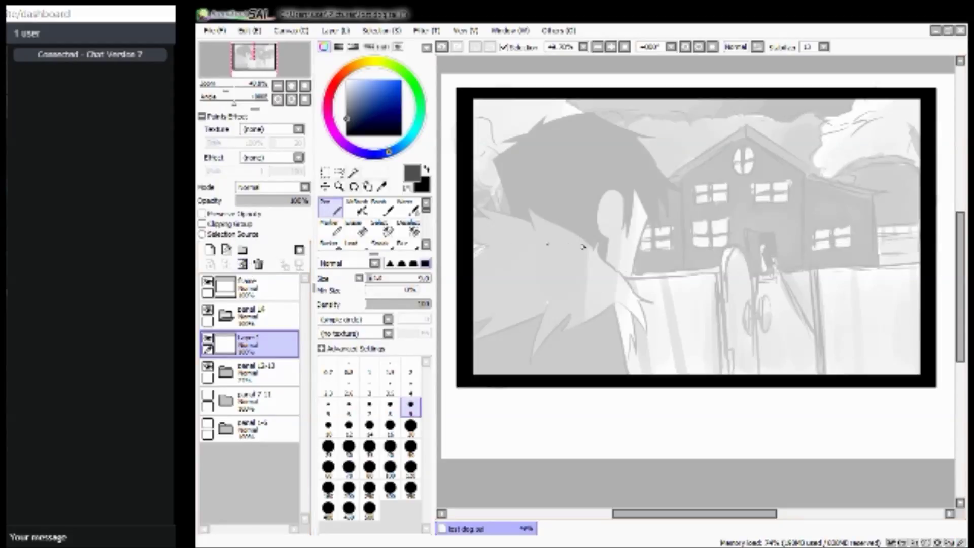
Try a sagging horizon line across the panel with a slimmer round-headed figure on it, and clear the layer.
mouse_move(467, 233)
mouse_down()
mouse_move(661, 257)
mouse_move(893, 253)
mouse_up()
drag(819, 254, 908, 256)
mouse_move(469, 232)
mouse_down()
mouse_move(745, 262)
mouse_move(899, 261)
mouse_up()
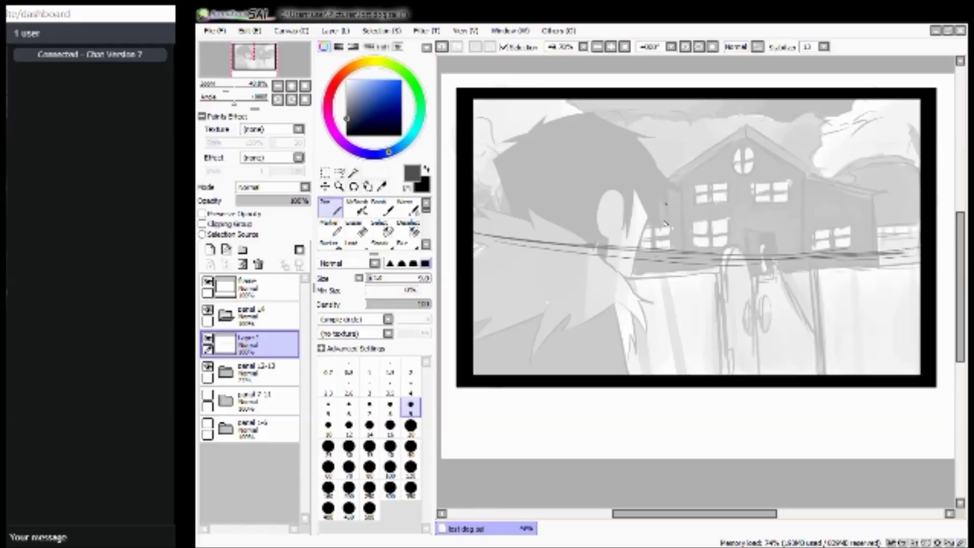
mouse_move(614, 177)
mouse_down()
mouse_move(593, 282)
mouse_move(607, 266)
mouse_move(616, 155)
mouse_move(626, 184)
mouse_move(614, 186)
mouse_move(612, 156)
mouse_move(607, 190)
mouse_move(623, 211)
mouse_move(623, 196)
mouse_move(612, 228)
mouse_move(608, 191)
mouse_move(616, 218)
mouse_move(609, 226)
mouse_move(619, 222)
mouse_move(566, 256)
mouse_move(620, 228)
mouse_move(623, 265)
mouse_move(579, 256)
mouse_move(627, 270)
mouse_move(591, 277)
mouse_move(565, 257)
mouse_move(606, 277)
mouse_move(594, 293)
mouse_up()
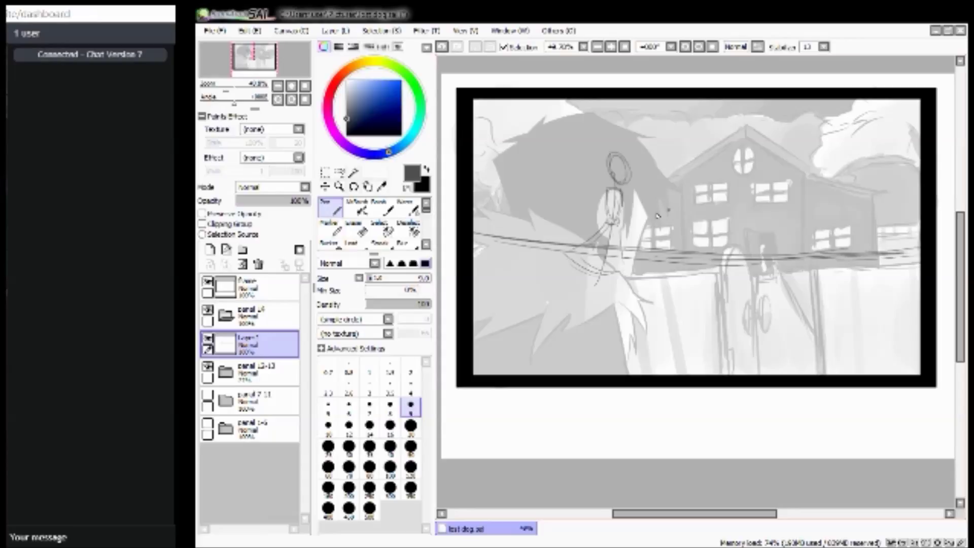
drag(600, 268, 592, 299)
click(207, 338)
Sketch rough horizon lines across the panel, sloping down from the left edge and levelling out toward the right.
mouse_move(507, 229)
mouse_down()
mouse_move(670, 239)
mouse_move(735, 259)
mouse_move(827, 250)
mouse_move(921, 264)
mouse_up()
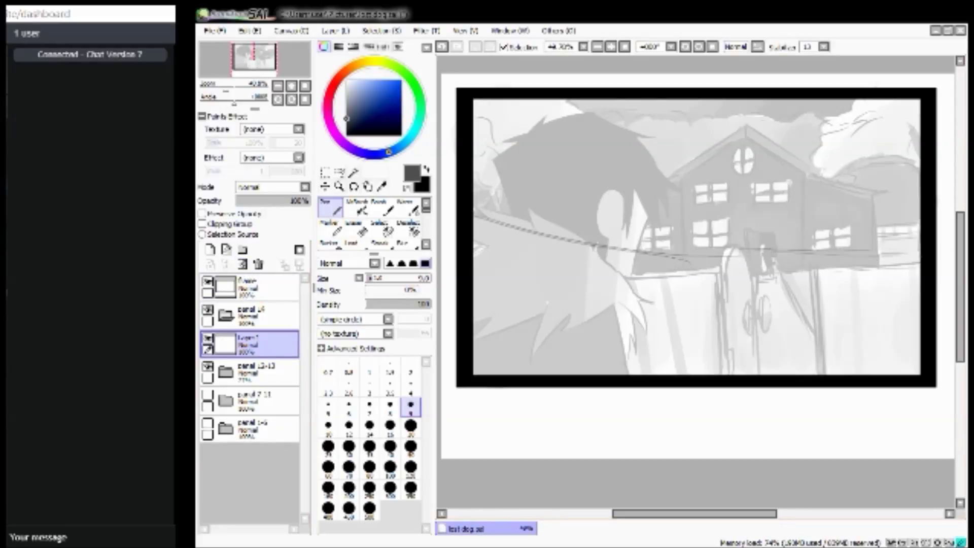
mouse_move(655, 248)
mouse_down()
mouse_move(703, 248)
mouse_move(860, 263)
mouse_move(920, 252)
mouse_up()
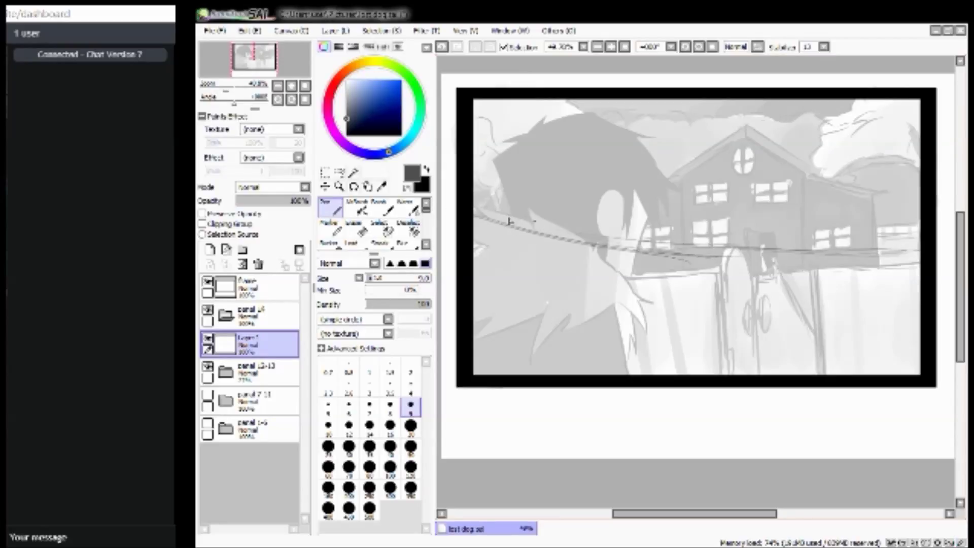
drag(498, 216, 622, 244)
Outline a tall upright rectangle crossing the horizon line near the panel's middle.
mouse_move(652, 141)
mouse_down()
mouse_move(607, 147)
mouse_move(614, 280)
mouse_move(674, 293)
mouse_up()
drag(670, 164, 677, 303)
drag(607, 312, 674, 318)
drag(619, 309, 662, 318)
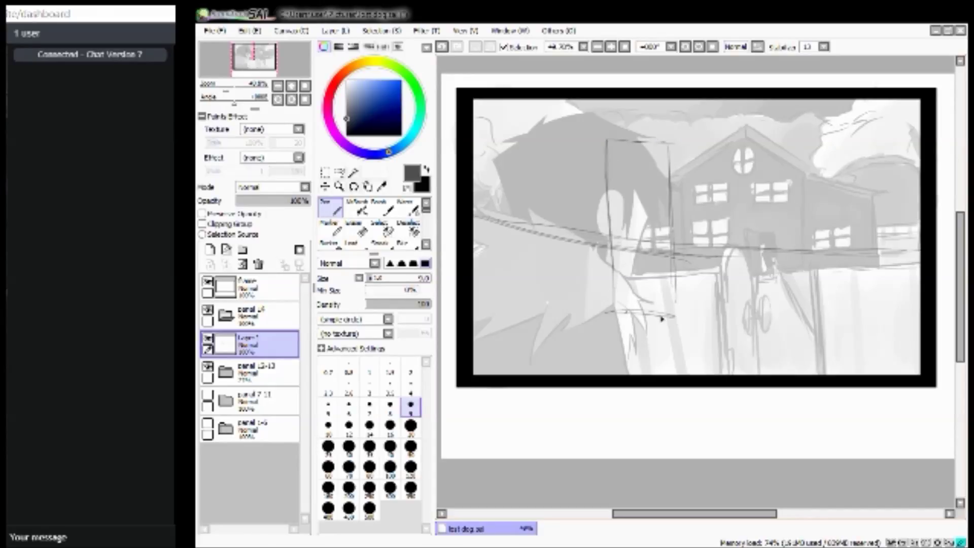
Add side and base edges to the tall rectangle to turn it into a box with depth, and reinforce its verticals.
mouse_move(604, 141)
mouse_down()
mouse_move(590, 255)
mouse_move(595, 302)
mouse_move(621, 317)
mouse_move(647, 310)
mouse_move(629, 298)
mouse_move(679, 316)
mouse_up()
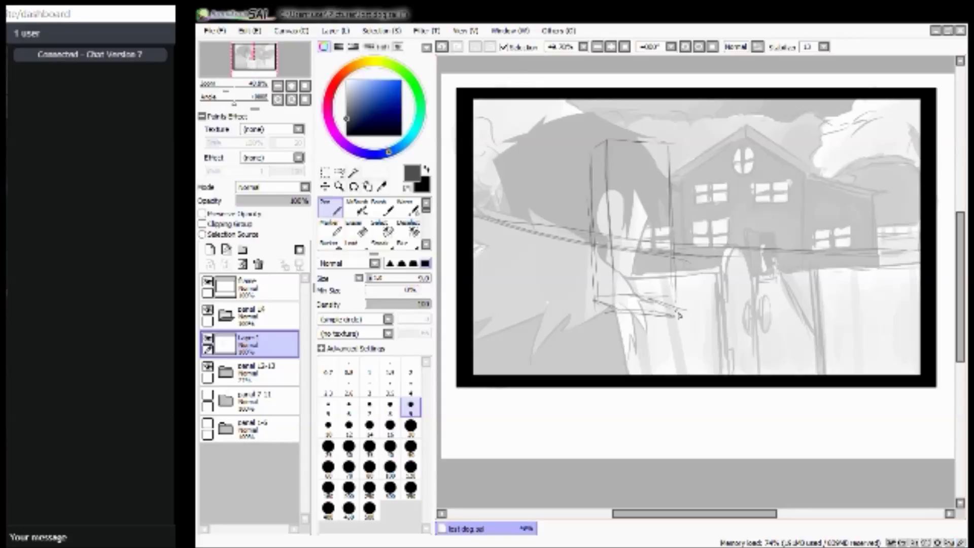
drag(671, 218, 677, 311)
drag(607, 151, 610, 290)
mouse_move(604, 248)
mouse_down()
mouse_move(615, 328)
mouse_move(613, 316)
mouse_move(691, 322)
mouse_move(680, 320)
mouse_move(678, 264)
mouse_up()
drag(679, 306, 673, 156)
mouse_move(608, 146)
mouse_down()
mouse_move(672, 144)
mouse_move(595, 148)
mouse_move(583, 162)
mouse_move(593, 307)
mouse_up()
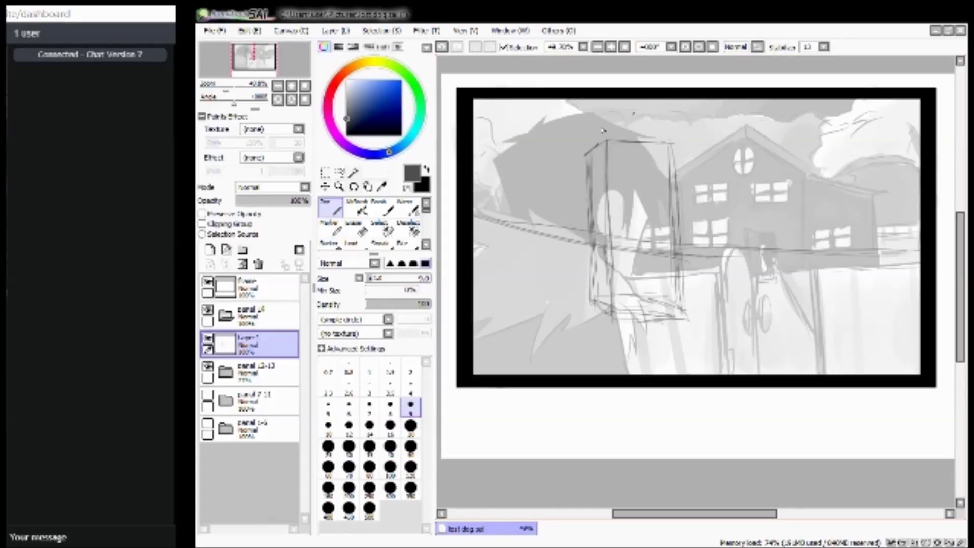
Sketch a diagonal beam above the box and a tall vertical post beside it reaching the panel's upper edge.
mouse_move(632, 123)
mouse_down()
mouse_move(679, 108)
mouse_move(570, 101)
mouse_up()
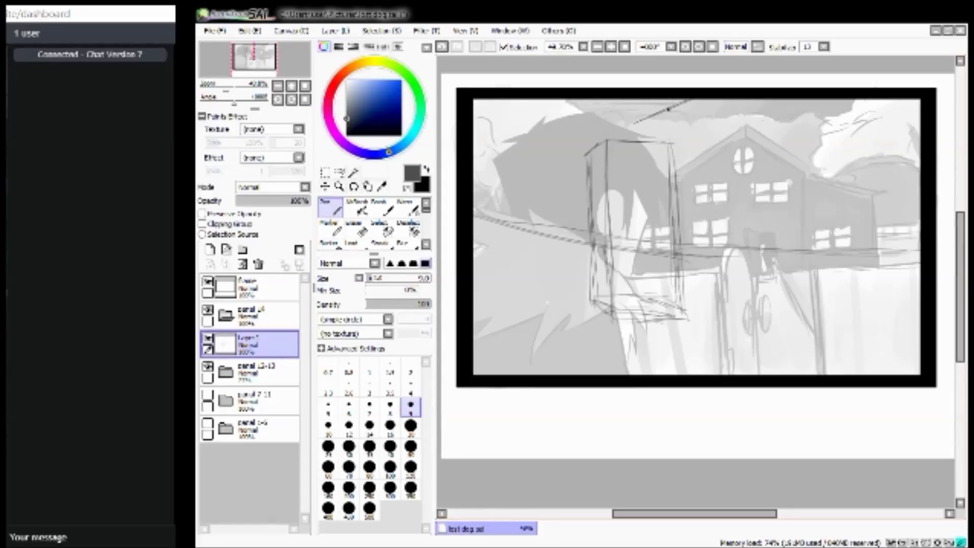
drag(680, 124, 683, 177)
mouse_move(683, 104)
mouse_down()
mouse_move(688, 319)
mouse_move(696, 246)
mouse_move(699, 273)
mouse_up()
drag(695, 127, 696, 153)
mouse_move(699, 209)
mouse_down()
mouse_move(713, 317)
mouse_move(707, 248)
mouse_move(693, 236)
mouse_up()
mouse_move(696, 274)
mouse_down()
mouse_move(702, 327)
mouse_move(714, 333)
mouse_move(706, 316)
mouse_up()
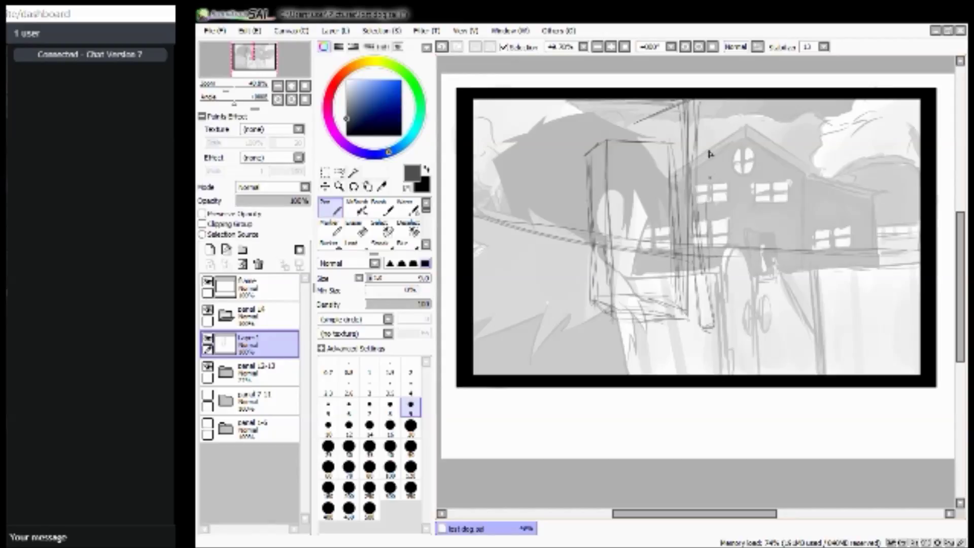
drag(704, 98, 704, 203)
Draw a flat platform in perspective beneath the box and post, with a front edge and a corner extending left.
mouse_move(720, 337)
mouse_down()
mouse_move(607, 341)
mouse_move(731, 337)
mouse_up()
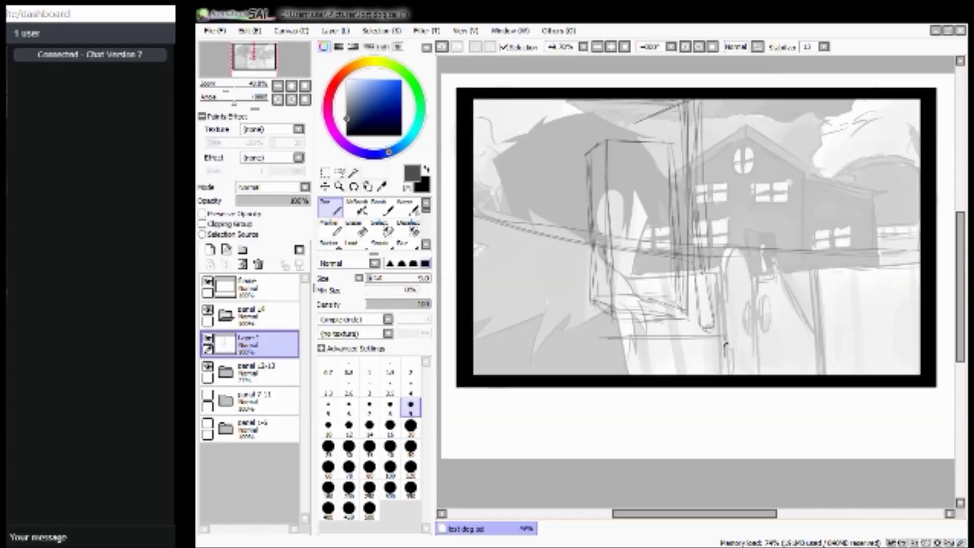
drag(704, 354, 608, 361)
mouse_move(714, 322)
mouse_down()
mouse_move(737, 336)
mouse_move(737, 346)
mouse_move(661, 352)
mouse_move(736, 350)
mouse_move(605, 346)
mouse_up()
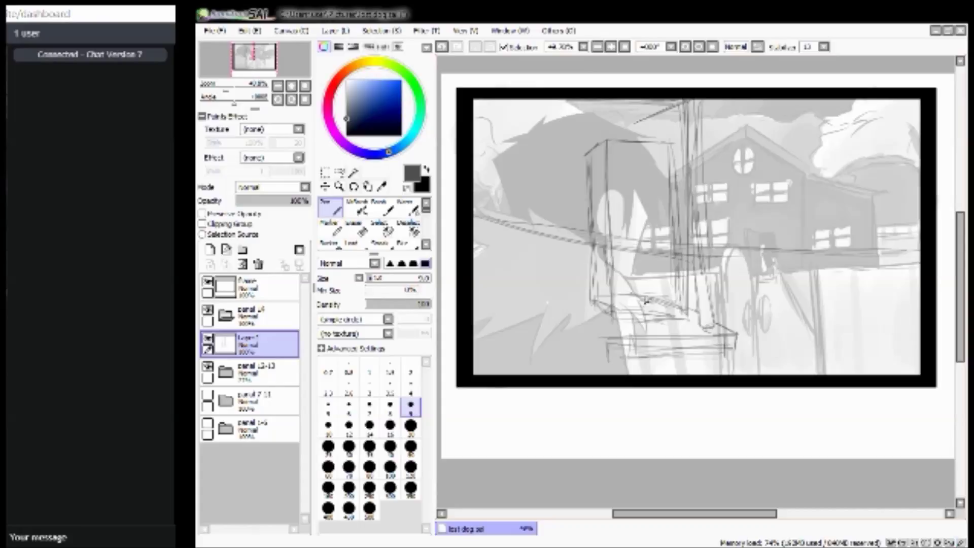
drag(592, 299, 548, 298)
mouse_move(596, 320)
mouse_down()
mouse_move(555, 307)
mouse_move(610, 336)
mouse_move(556, 308)
mouse_up()
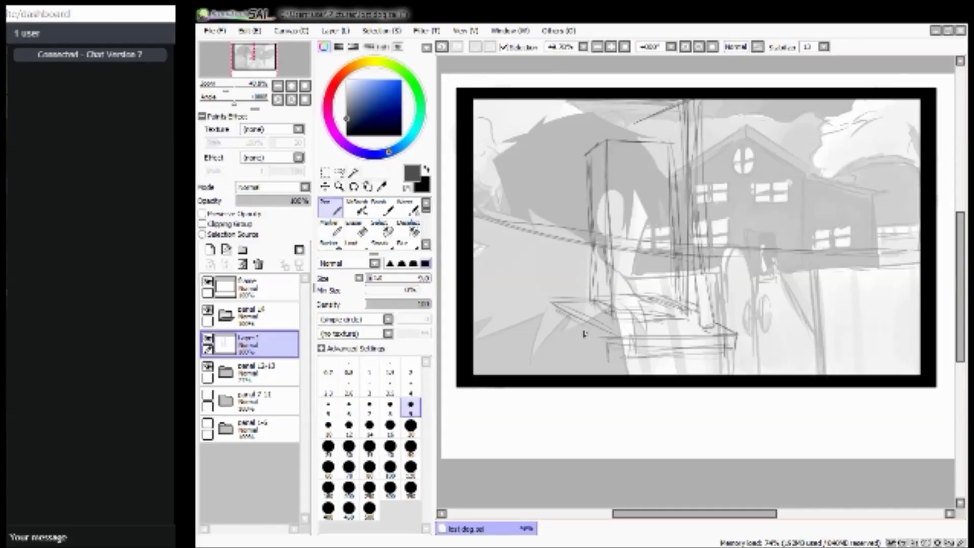
Draw a full-height vertical at the box's left edge, add a small hanging shape under the beam, and darken the right post.
mouse_move(591, 104)
mouse_down()
mouse_move(595, 198)
mouse_move(590, 92)
mouse_move(599, 327)
mouse_up()
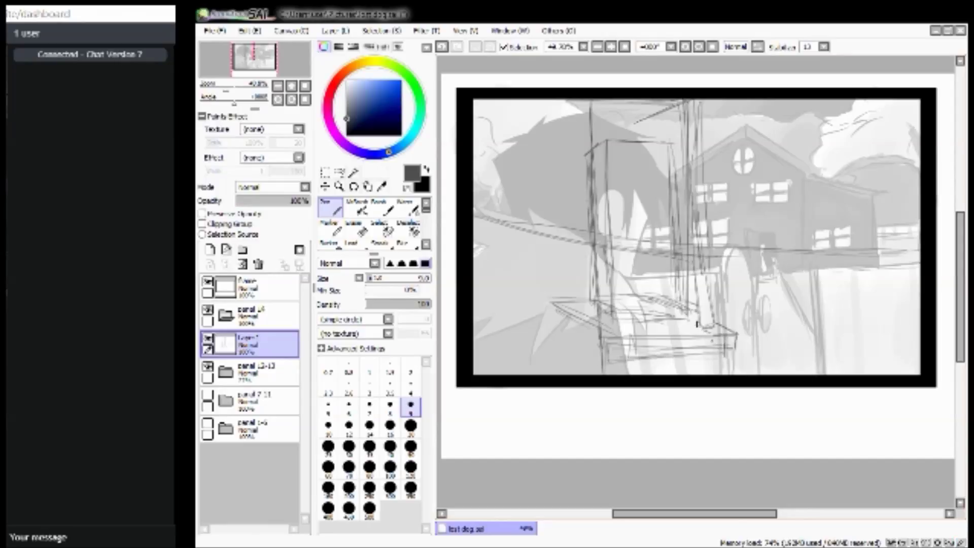
drag(622, 138, 634, 123)
drag(706, 105, 706, 152)
drag(701, 190, 705, 323)
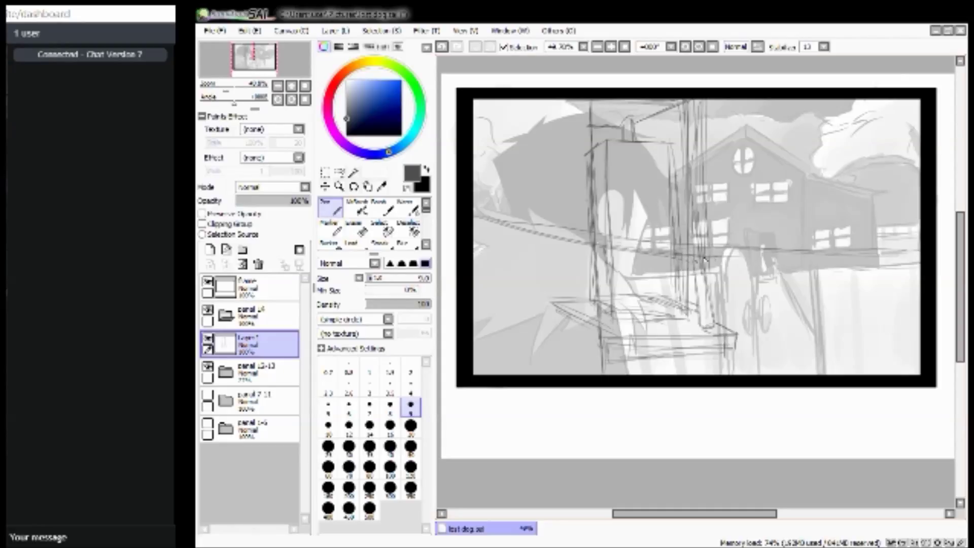
Extend rough ground and platform lines from the post's base to the panel's right edge.
drag(713, 316, 752, 318)
mouse_move(732, 321)
mouse_down()
mouse_move(768, 335)
mouse_move(727, 322)
mouse_move(763, 339)
mouse_move(745, 347)
mouse_move(764, 345)
mouse_move(735, 346)
mouse_move(764, 345)
mouse_move(756, 337)
mouse_move(782, 346)
mouse_move(739, 349)
mouse_move(791, 347)
mouse_move(759, 344)
mouse_move(794, 338)
mouse_move(759, 332)
mouse_move(782, 328)
mouse_move(746, 327)
mouse_move(779, 322)
mouse_move(748, 326)
mouse_move(811, 343)
mouse_move(786, 346)
mouse_move(814, 343)
mouse_move(781, 328)
mouse_move(824, 345)
mouse_move(794, 344)
mouse_move(869, 334)
mouse_up()
drag(812, 345, 915, 336)
drag(785, 329, 873, 318)
drag(790, 325, 920, 317)
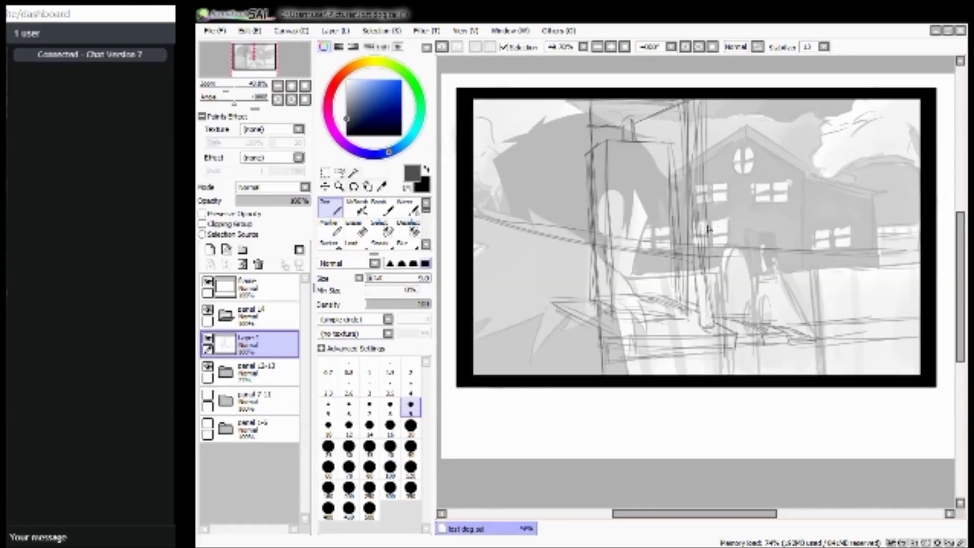
Sketch a horizontal railing along the horizon right of the post, with upper and lower rails and a dark upright near the panel's edge.
drag(878, 254, 916, 257)
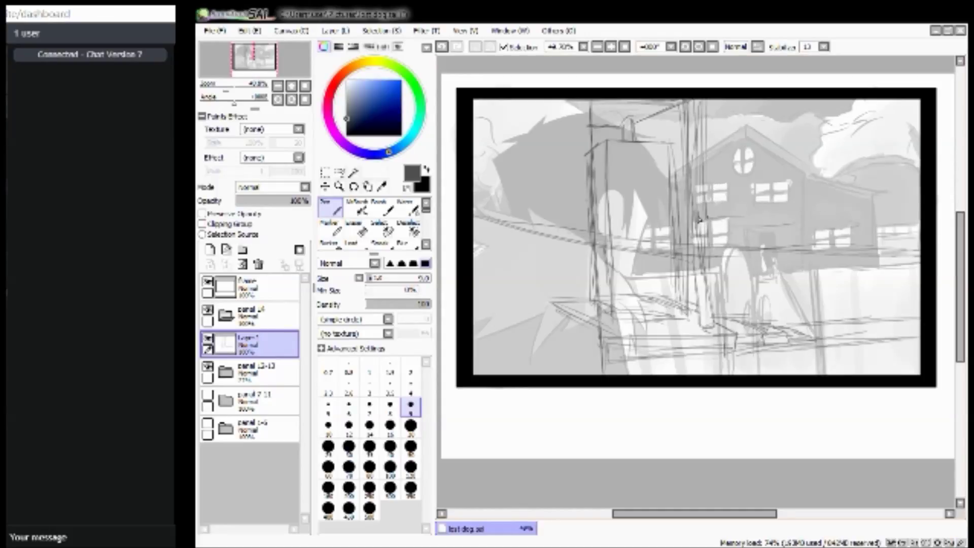
drag(713, 231, 862, 229)
mouse_move(789, 233)
mouse_down()
mouse_move(895, 231)
mouse_move(898, 259)
mouse_move(893, 228)
mouse_move(896, 262)
mouse_up()
drag(895, 226, 893, 264)
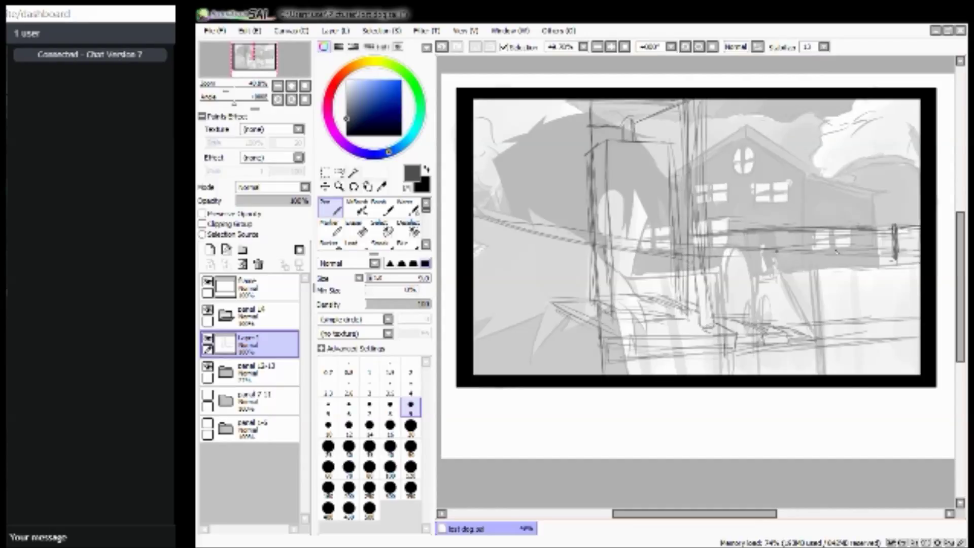
drag(797, 251, 888, 248)
mouse_move(907, 223)
mouse_down()
mouse_move(909, 263)
mouse_move(916, 254)
mouse_up()
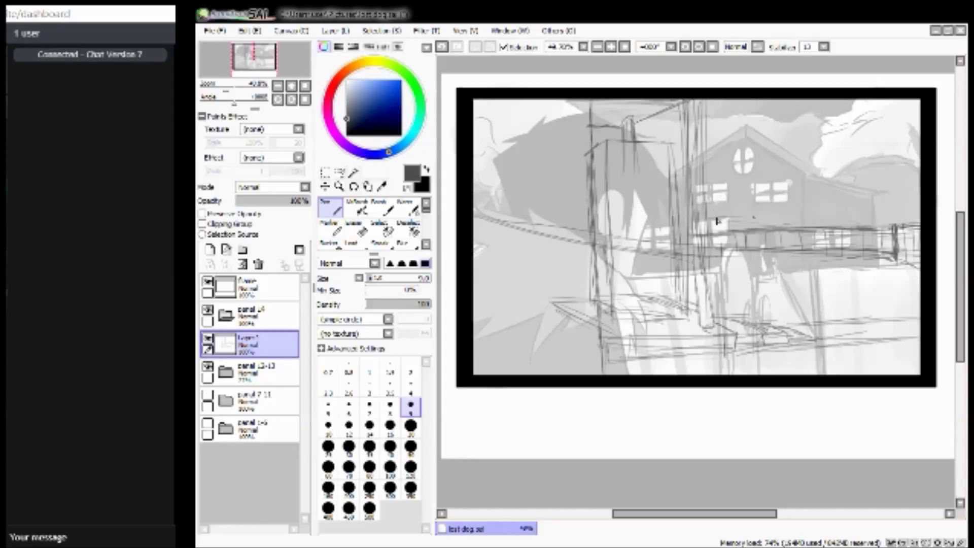
Sketch a tree trunk behind the railing with loose foliage outlines spreading right and upward.
drag(742, 209, 735, 228)
mouse_move(780, 188)
mouse_down()
mouse_move(778, 223)
mouse_move(749, 170)
mouse_up()
mouse_move(740, 214)
mouse_down()
mouse_move(756, 151)
mouse_move(756, 159)
mouse_up()
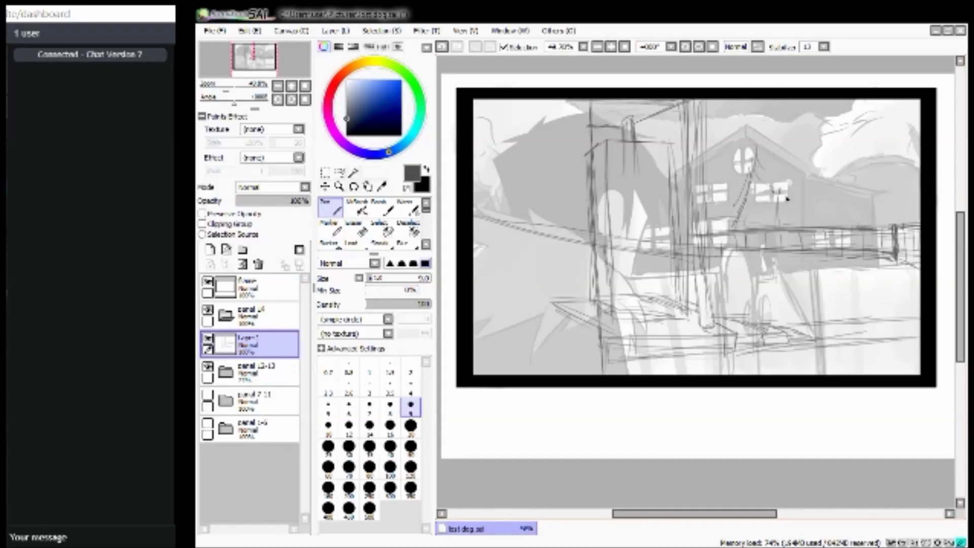
mouse_move(803, 183)
mouse_down()
mouse_move(789, 149)
mouse_move(776, 149)
mouse_move(804, 180)
mouse_move(850, 181)
mouse_move(866, 195)
mouse_move(851, 181)
mouse_move(884, 189)
mouse_move(892, 204)
mouse_move(916, 188)
mouse_up()
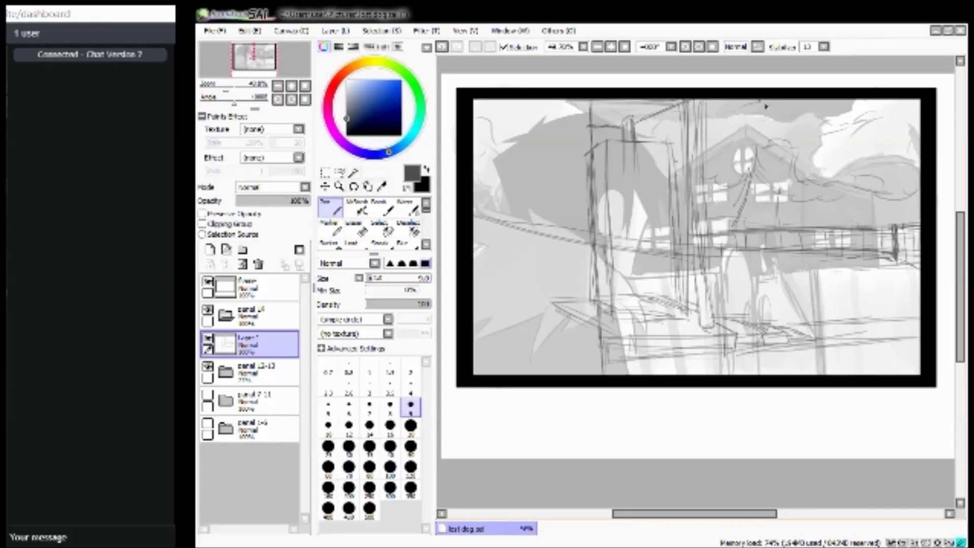
drag(746, 108, 764, 100)
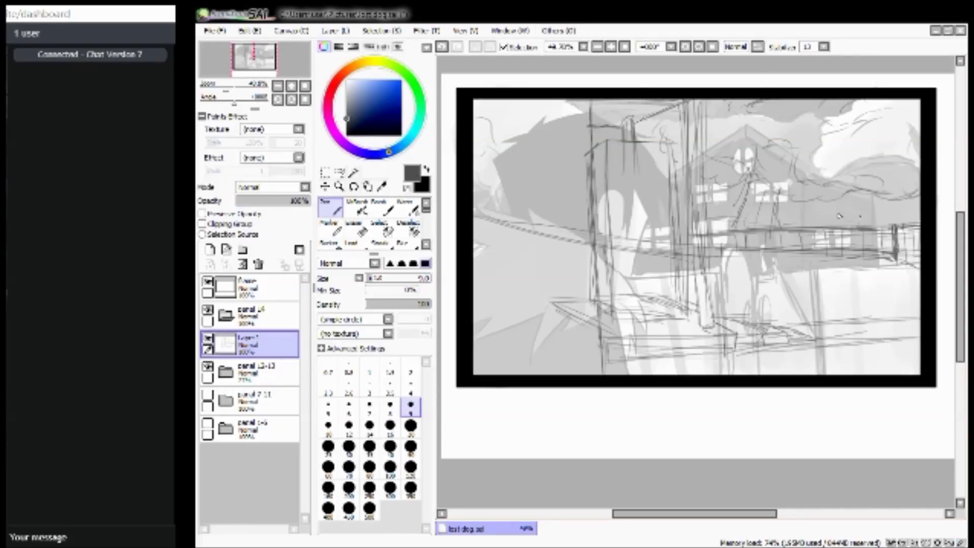
Strengthen the railing's upper edge and hatch the area above it toward the panel's right edge.
drag(786, 222, 857, 225)
drag(807, 222, 908, 223)
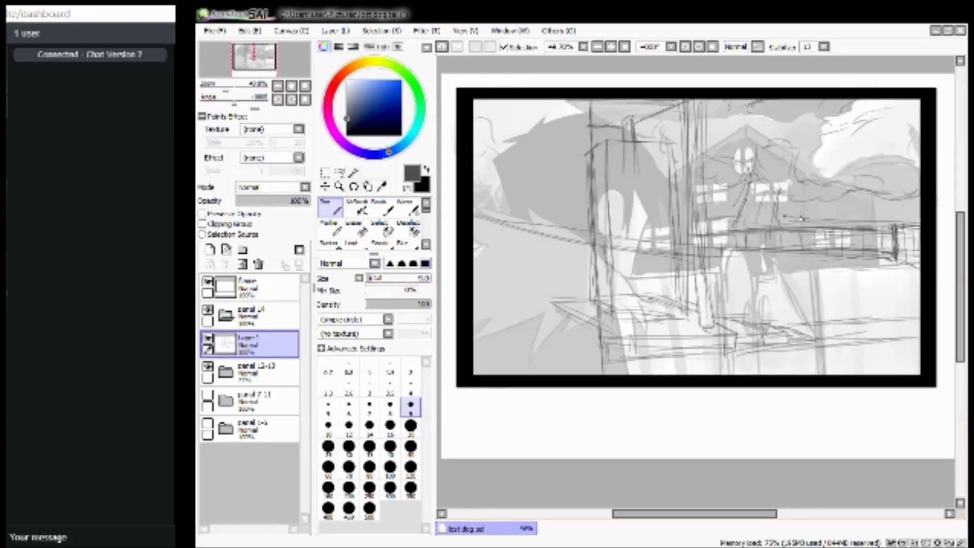
mouse_move(894, 228)
mouse_down()
mouse_move(887, 264)
mouse_move(889, 224)
mouse_move(912, 223)
mouse_up()
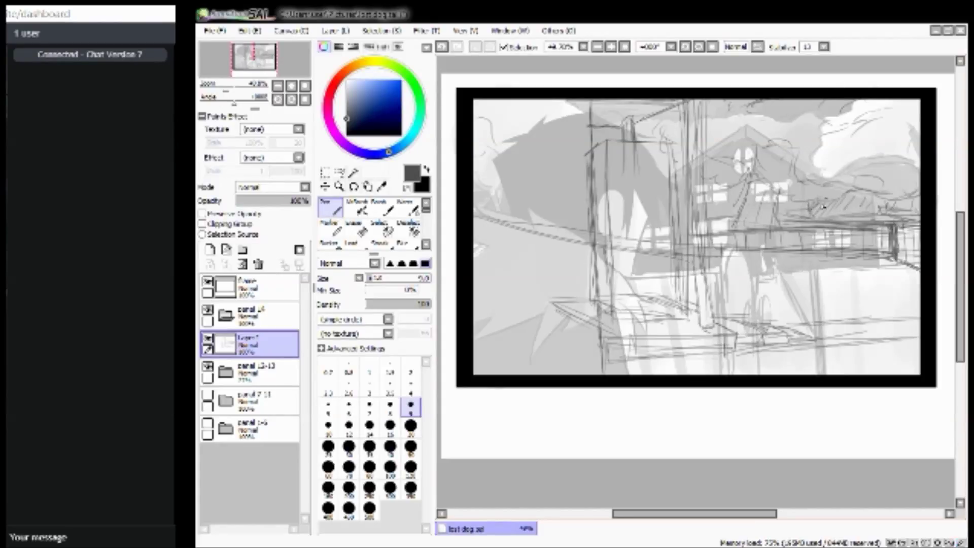
mouse_move(861, 191)
mouse_down()
mouse_move(823, 222)
mouse_move(878, 196)
mouse_move(862, 208)
mouse_up()
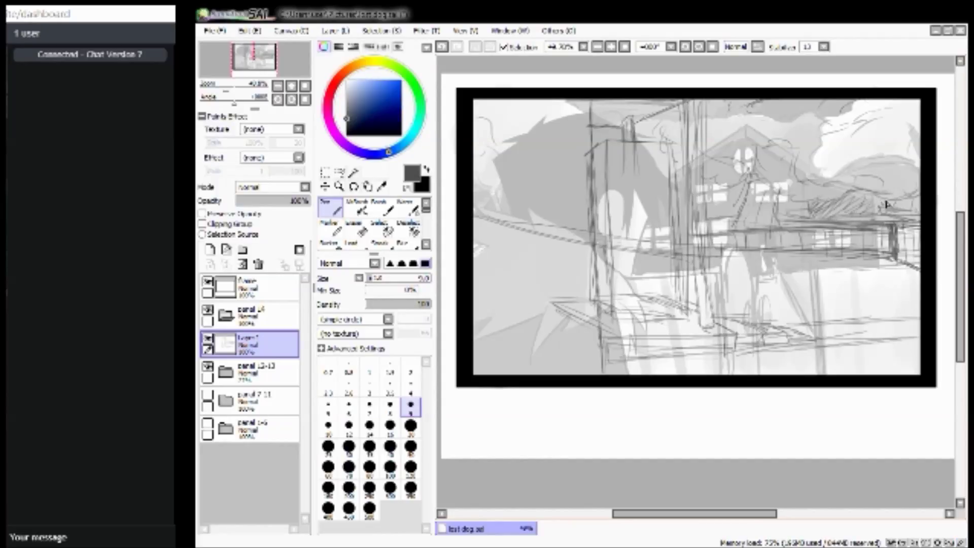
mouse_move(876, 202)
mouse_down()
mouse_move(857, 203)
mouse_move(875, 200)
mouse_move(861, 214)
mouse_up()
click(253, 104)
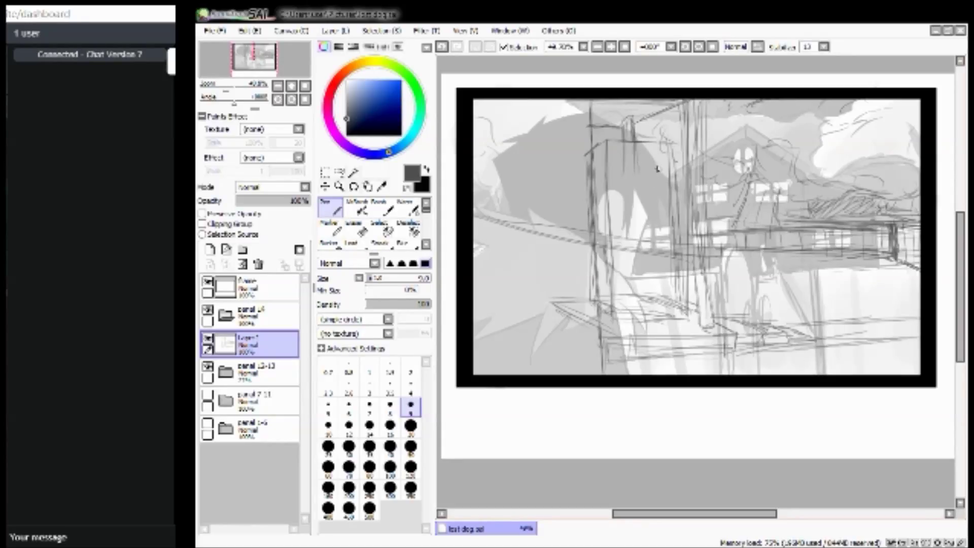
Try an oval head shape in the upper part of the tall box, and undo its strokes.
mouse_move(633, 146)
mouse_down()
mouse_move(657, 172)
mouse_move(625, 160)
mouse_move(659, 158)
mouse_move(631, 186)
mouse_move(644, 143)
mouse_move(648, 183)
mouse_move(657, 156)
mouse_move(651, 148)
mouse_move(652, 183)
mouse_move(642, 145)
mouse_move(632, 163)
mouse_up()
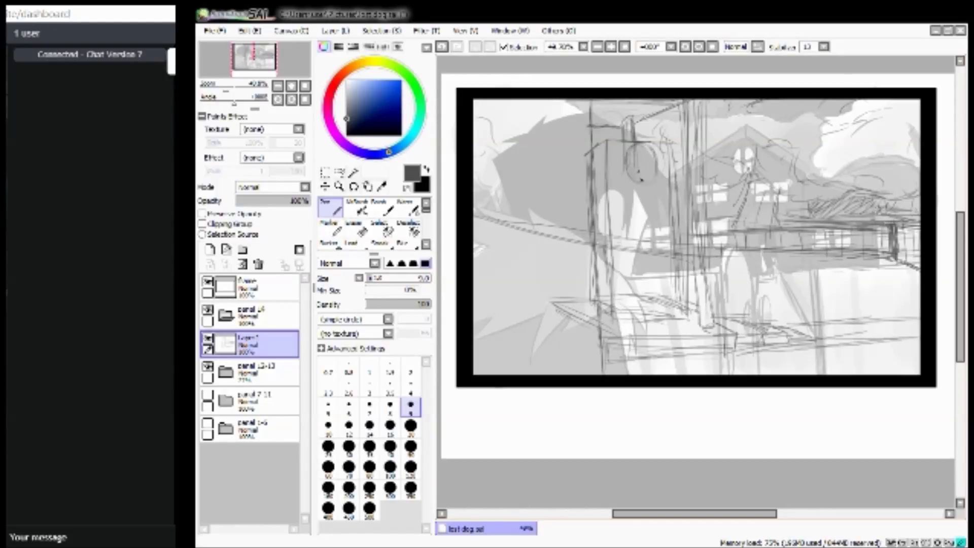
drag(626, 170, 640, 185)
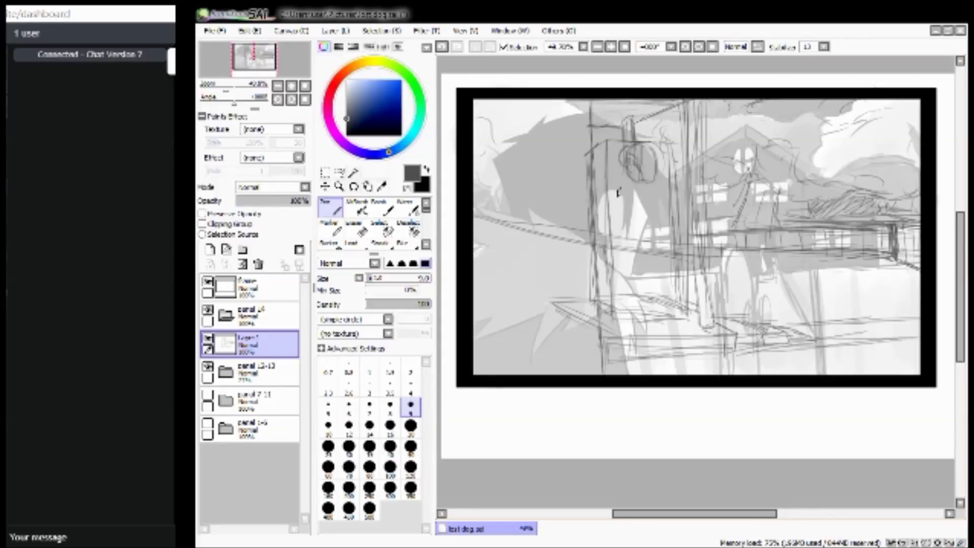
key(ctrl+z)
key(ctrl+z)
key(ctrl+z)
key(ctrl+z)
key(ctrl+z)
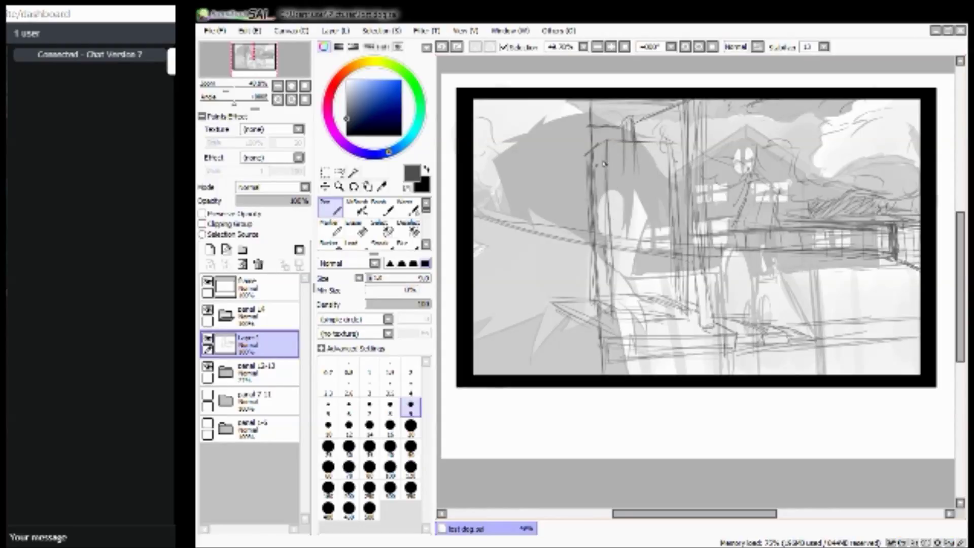
Draw horizontal divisions across the upper part of the tall box and reinforce its right edge.
drag(604, 164, 595, 179)
drag(611, 173, 656, 173)
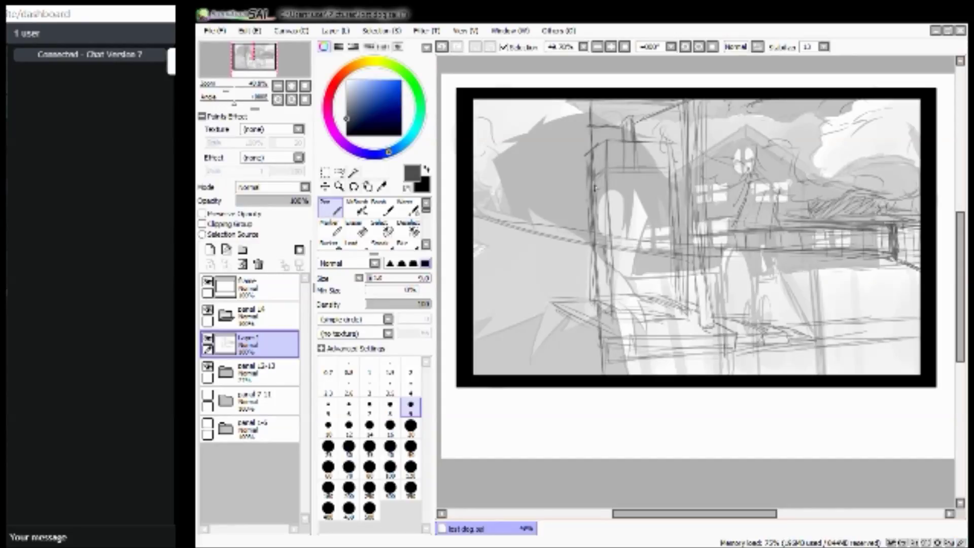
drag(663, 143, 675, 307)
drag(664, 152, 666, 165)
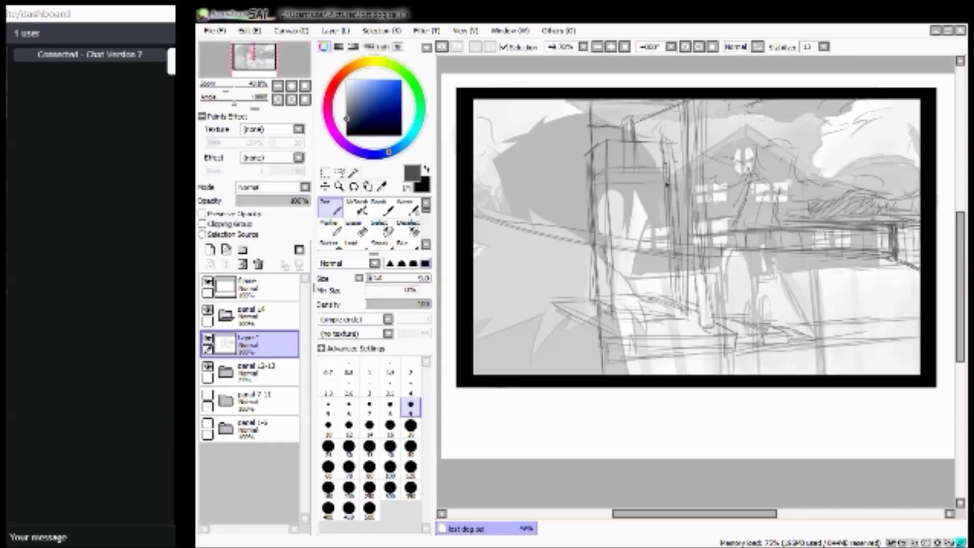
Switch to the Eraser and reduce its size to 25.
click(356, 229)
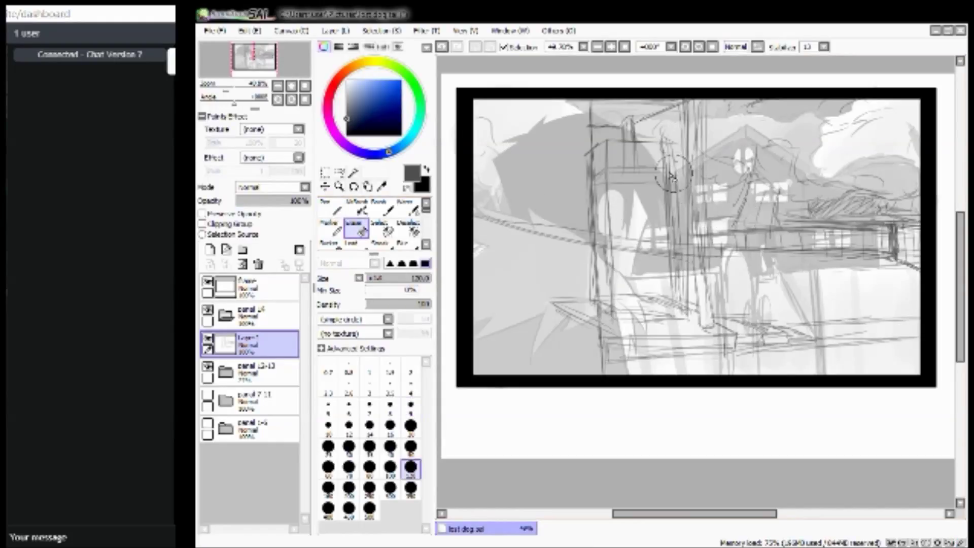
key([)
key([)
key([)
key([)
key([)
key([)
key([)
key([)
key([)
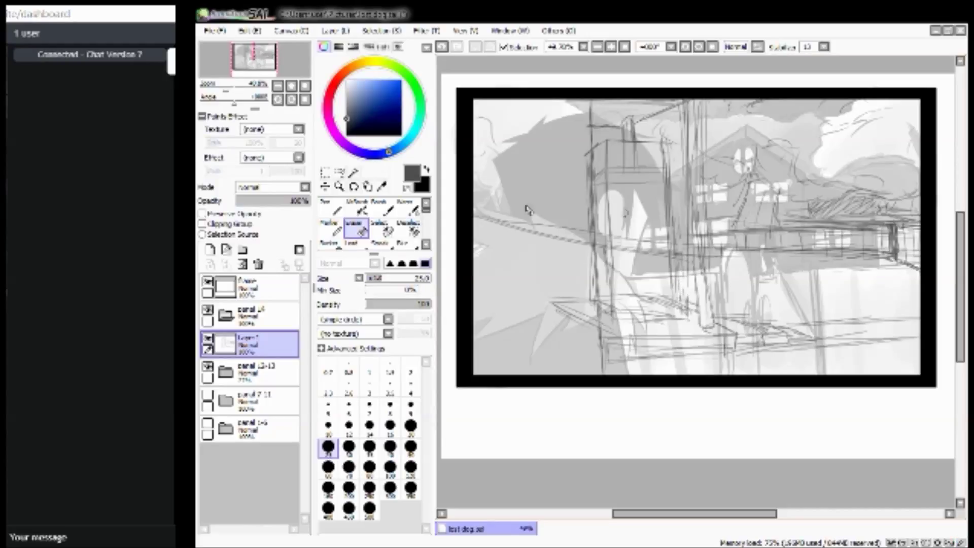
Darken the railing's lower rail from the post toward the dark upright with the Pen.
key(n)
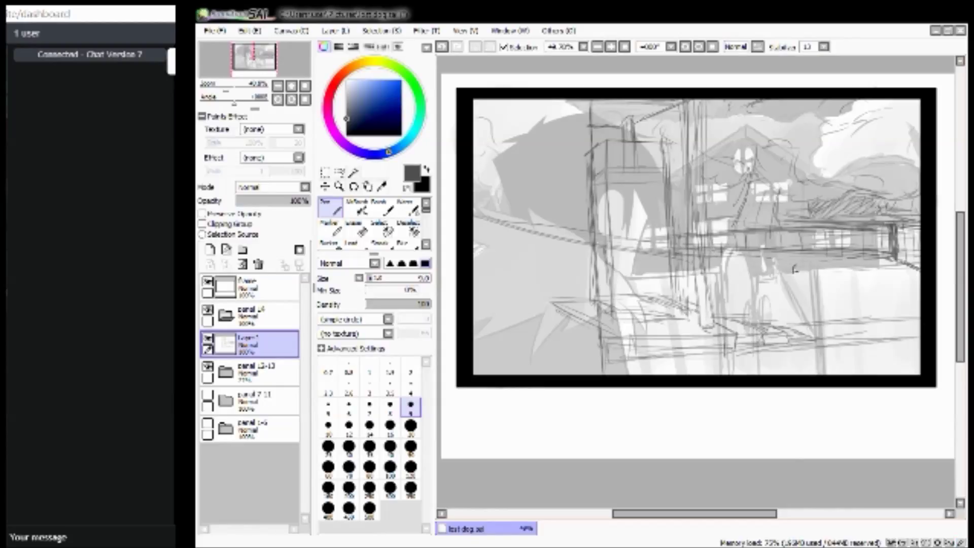
drag(782, 252, 883, 262)
drag(713, 245, 890, 262)
drag(714, 246, 886, 260)
drag(713, 246, 825, 255)
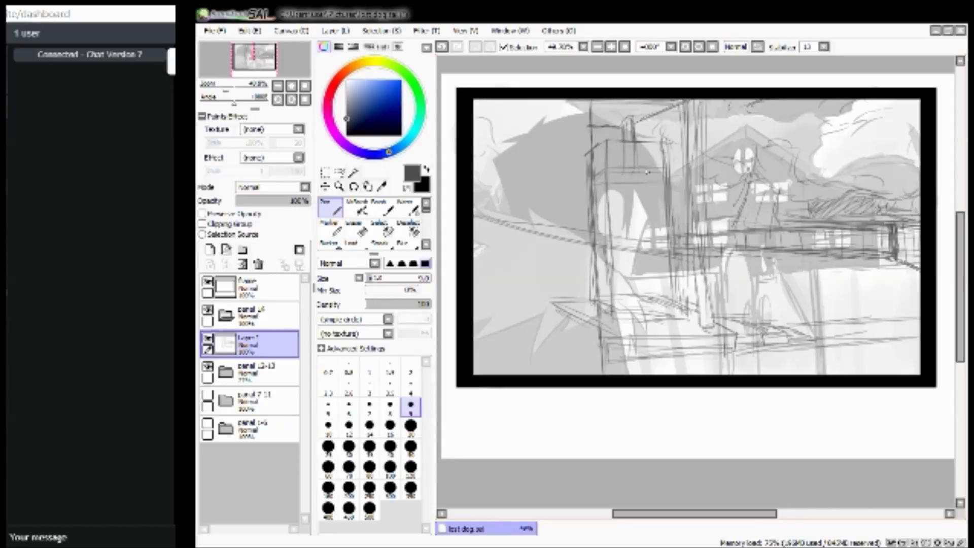
Try another vertical edge and an oval head over the box's upper division, and undo the strokes.
drag(611, 142, 613, 244)
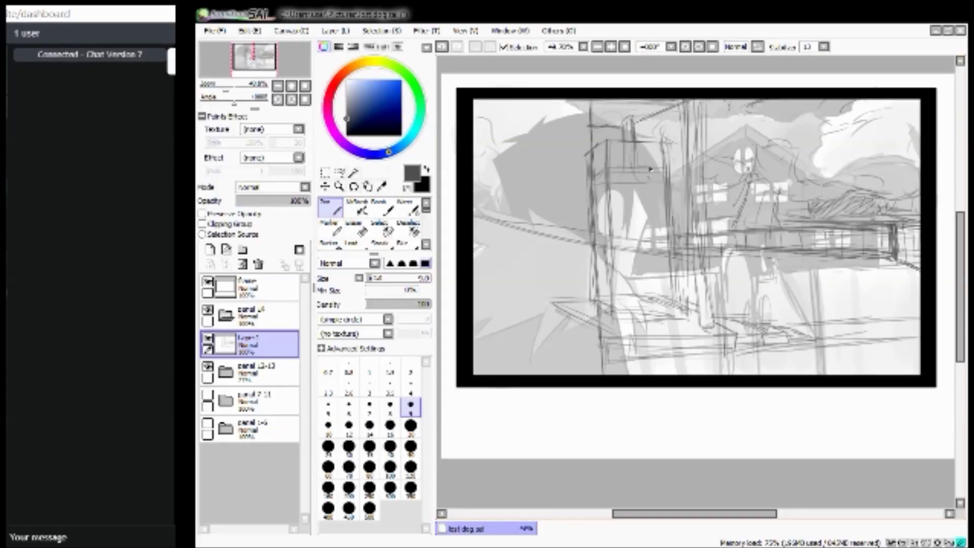
mouse_move(647, 146)
mouse_down()
mouse_move(624, 166)
mouse_move(629, 147)
mouse_move(618, 165)
mouse_move(632, 172)
mouse_move(635, 149)
mouse_up()
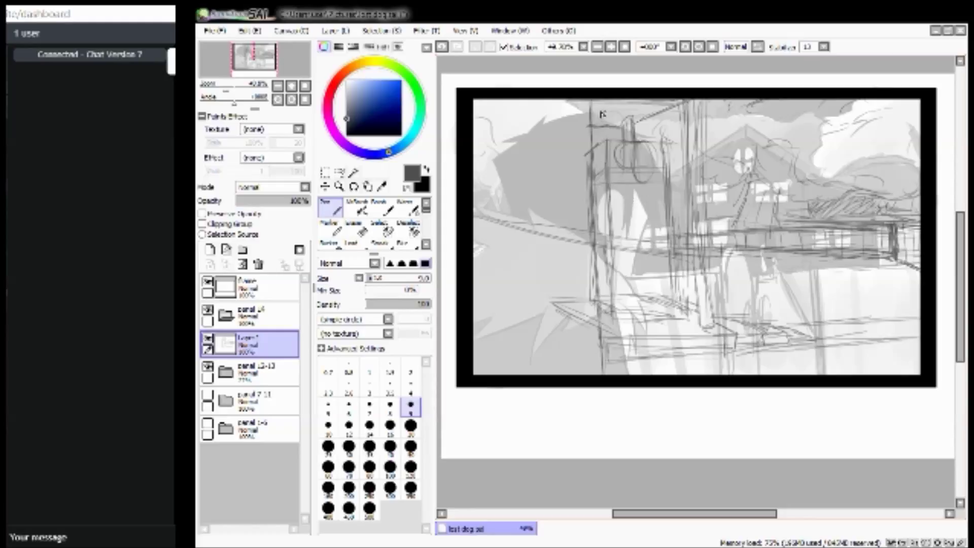
key(ctrl+z)
key(ctrl+z)
key(ctrl+z)
key(ctrl+z)
key(ctrl+z)
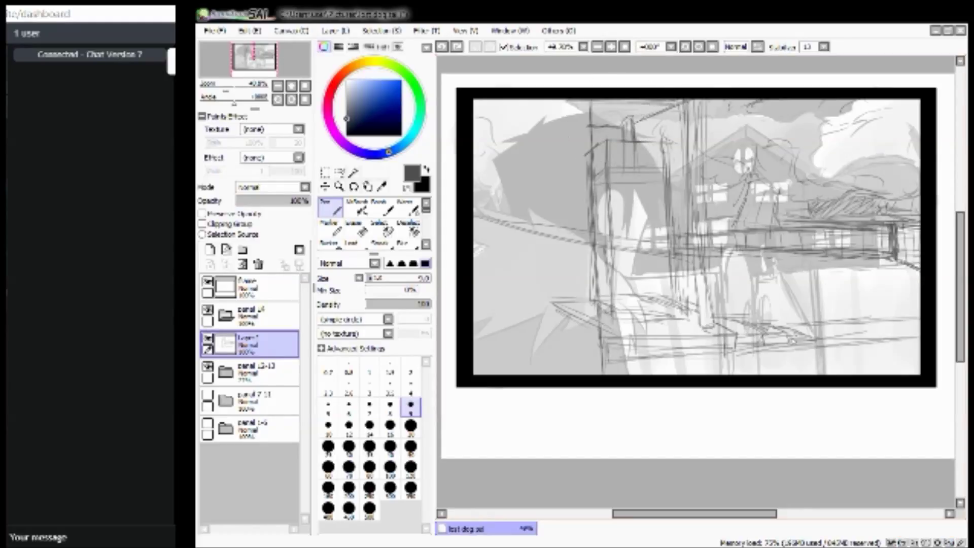
Sketch a small block on the platform edge beyond the tall post and hatch the foliage and sky on the right.
mouse_move(772, 328)
mouse_down()
mouse_move(818, 337)
mouse_move(815, 350)
mouse_up()
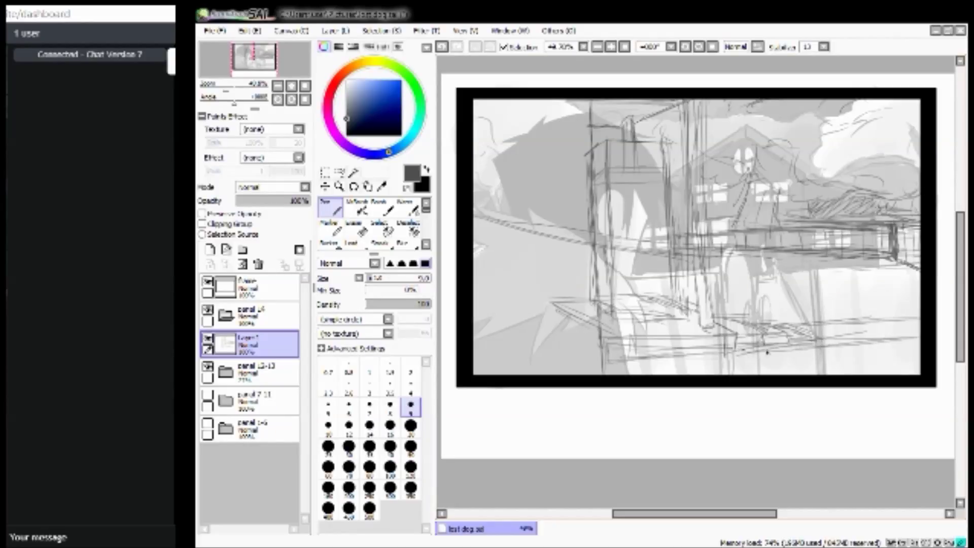
drag(755, 351, 810, 347)
mouse_move(755, 334)
mouse_down()
mouse_move(828, 348)
mouse_move(778, 328)
mouse_move(824, 340)
mouse_move(797, 331)
mouse_move(820, 336)
mouse_move(806, 327)
mouse_move(890, 324)
mouse_up()
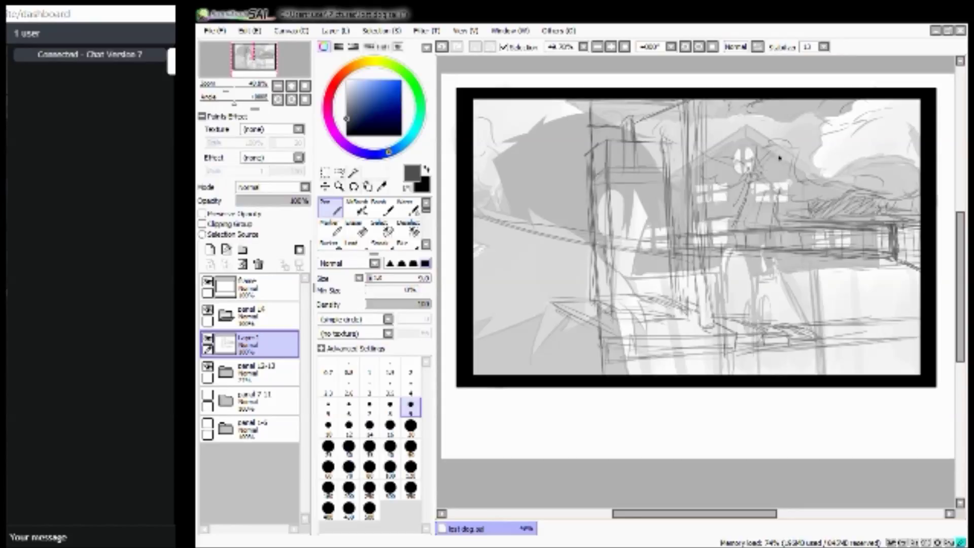
drag(820, 196, 877, 179)
mouse_move(821, 147)
mouse_down()
mouse_move(853, 111)
mouse_move(841, 128)
mouse_move(885, 116)
mouse_up()
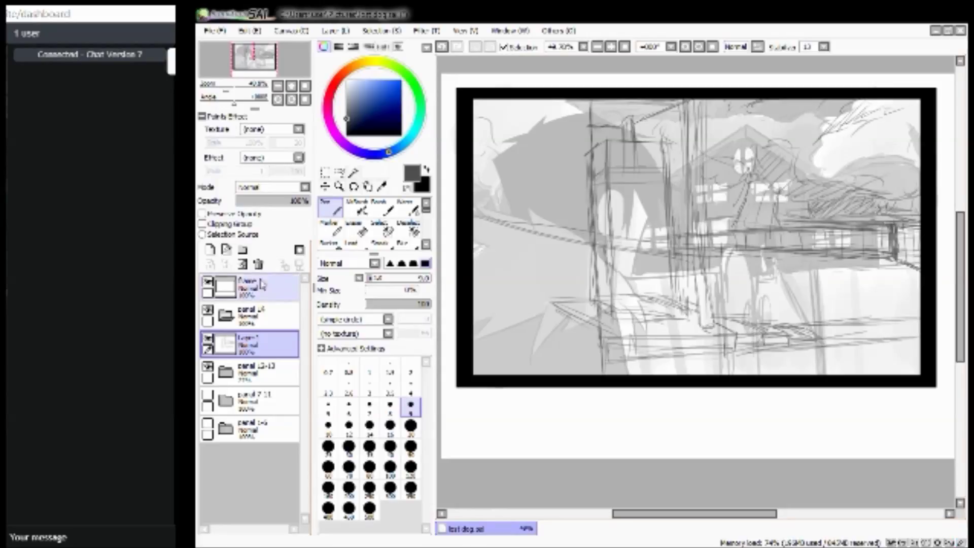
Hide the panel 12-13 folder and reinforce the tall box's left edge with vertical strokes.
click(207, 366)
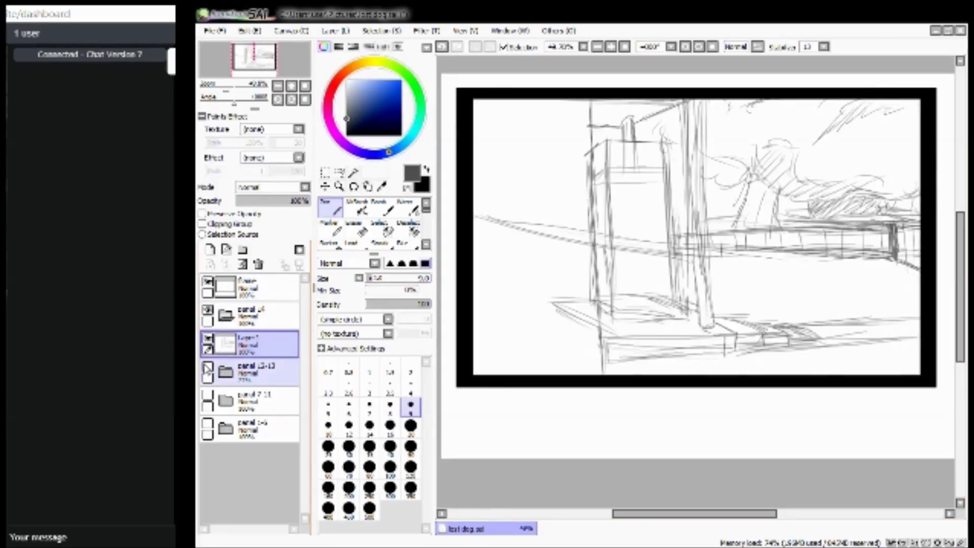
drag(599, 103, 588, 257)
drag(596, 302, 594, 334)
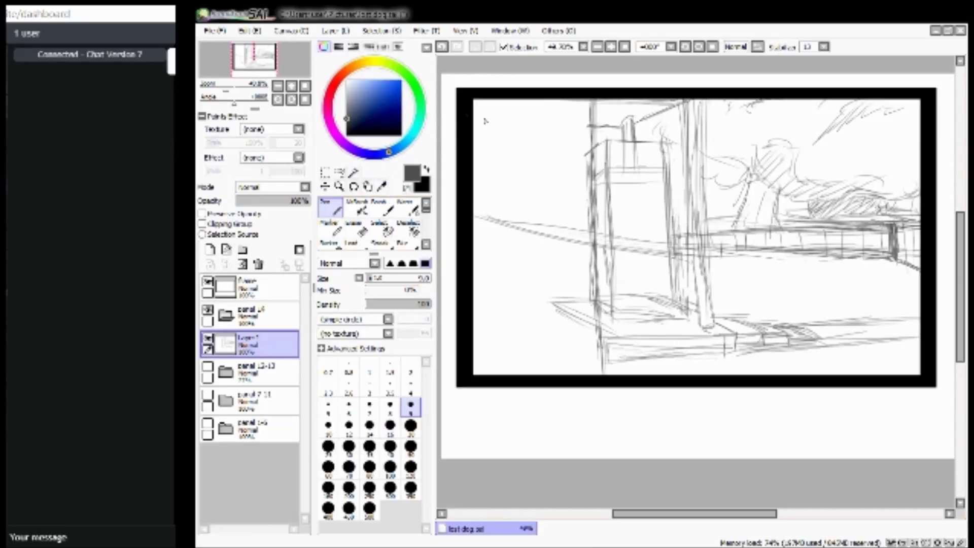
Try a long vertical line left of the tall box, undo it, and hatch the foliage around the posts.
drag(549, 102, 551, 345)
key(ctrl+z)
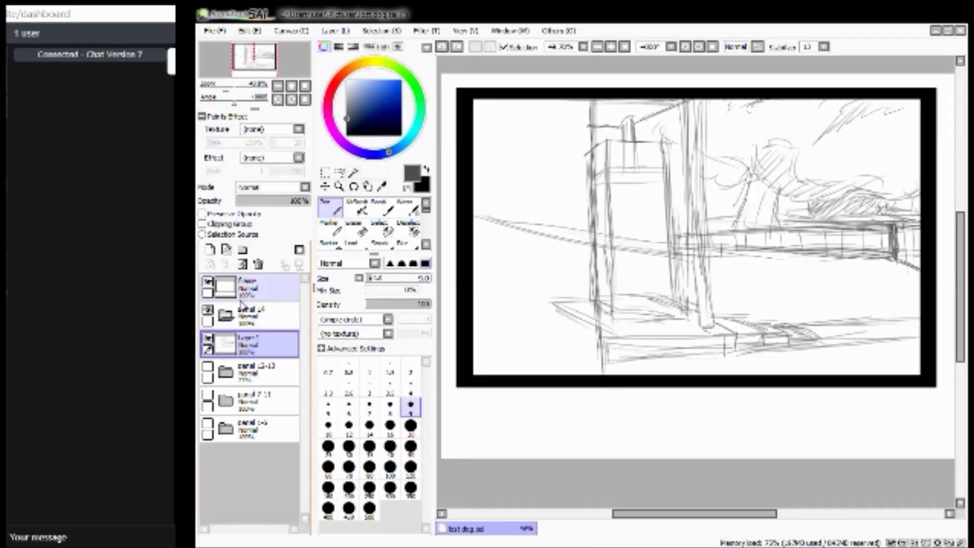
mouse_move(708, 164)
mouse_down()
mouse_move(746, 160)
mouse_move(705, 182)
mouse_move(739, 172)
mouse_move(724, 189)
mouse_up()
drag(658, 141, 671, 143)
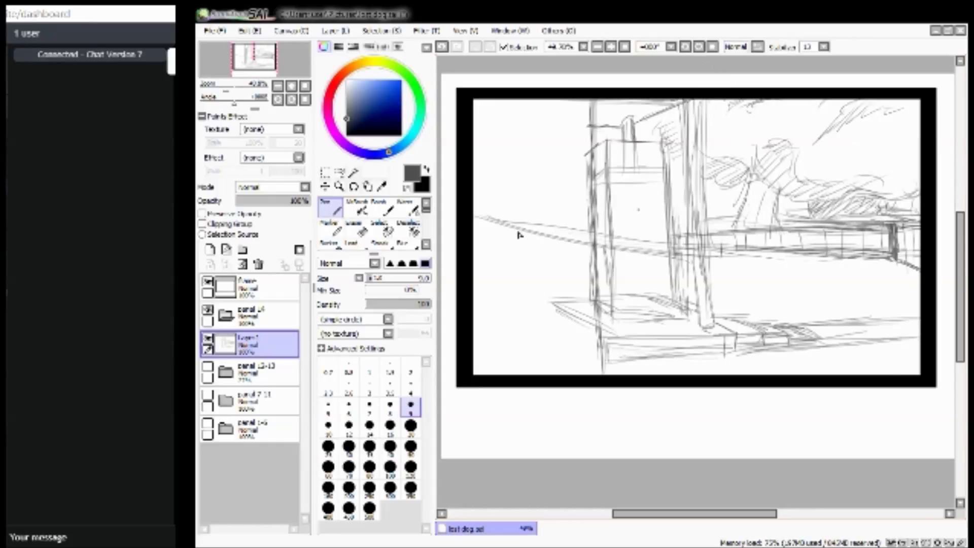
Toggle the visibility of the panel 12-13 folder and the sketch layer to compare the two drawings.
click(207, 366)
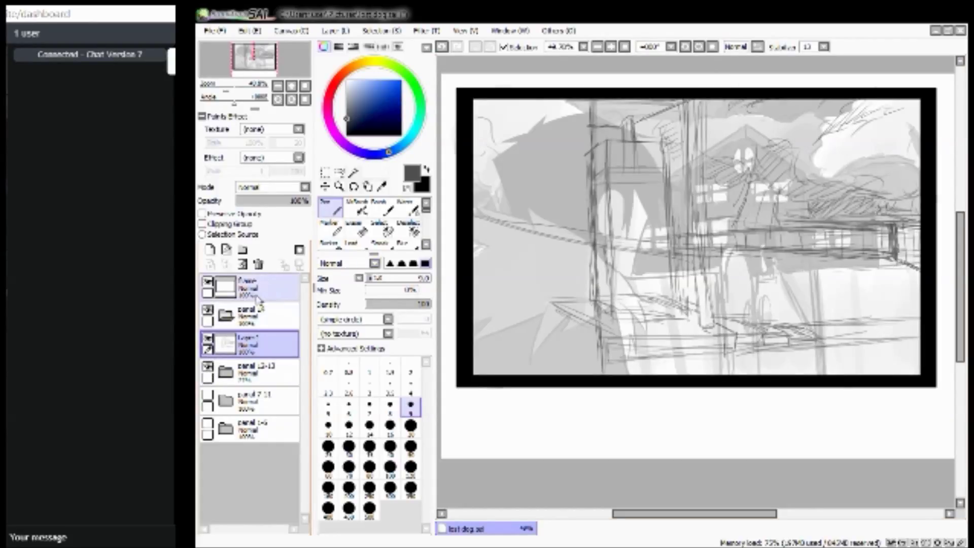
click(208, 338)
click(207, 338)
click(207, 366)
click(207, 366)
click(208, 366)
Add a new layer for the figure, undo a trial head circle, and draw long vertical body lines inside the tall box.
click(210, 249)
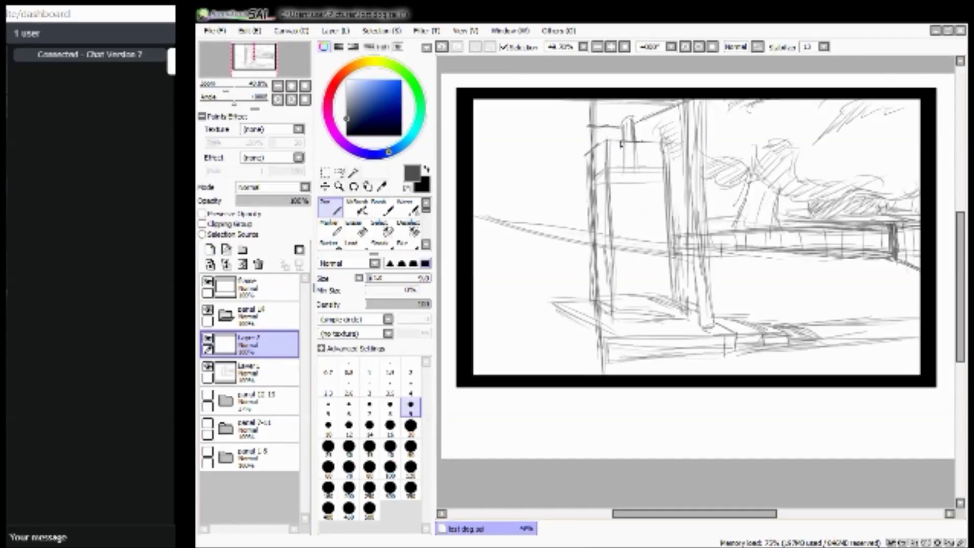
mouse_move(637, 134)
mouse_down()
mouse_move(649, 146)
mouse_move(614, 160)
mouse_move(649, 152)
mouse_up()
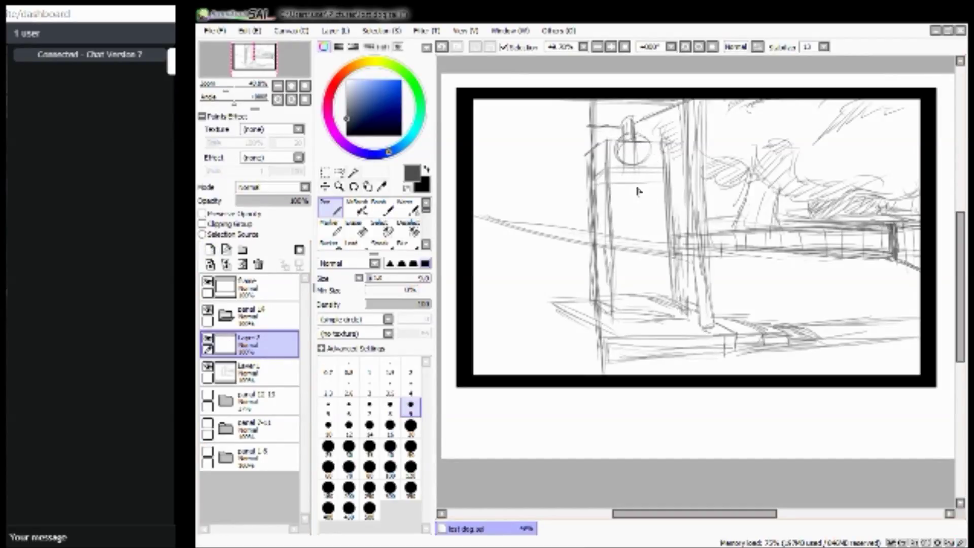
key(ctrl+z)
drag(634, 149, 632, 268)
mouse_move(640, 171)
mouse_down()
mouse_move(622, 323)
mouse_move(637, 292)
mouse_up()
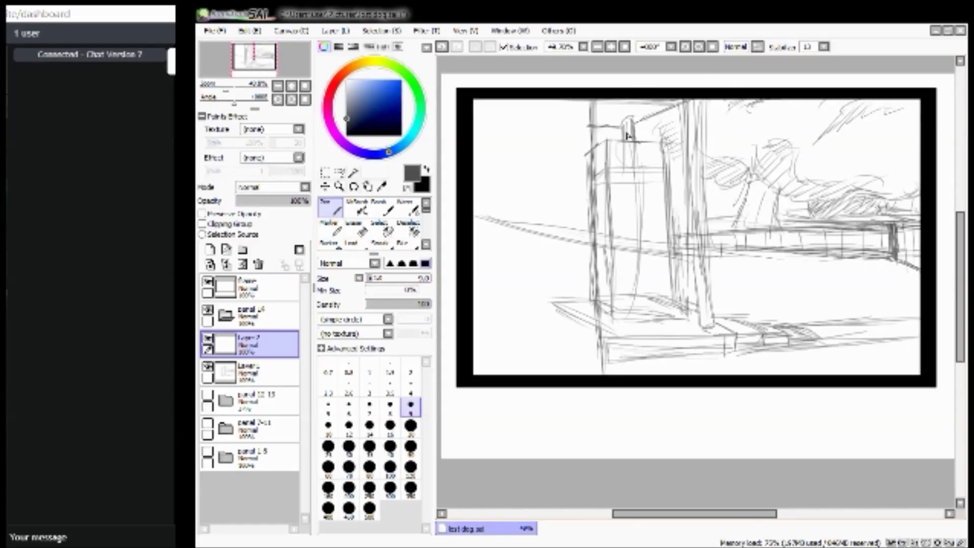
Sketch the figure's feet on the platform and reinforce the lower leg lines inside the tall box.
mouse_move(633, 315)
mouse_down()
mouse_move(654, 325)
mouse_move(642, 319)
mouse_up()
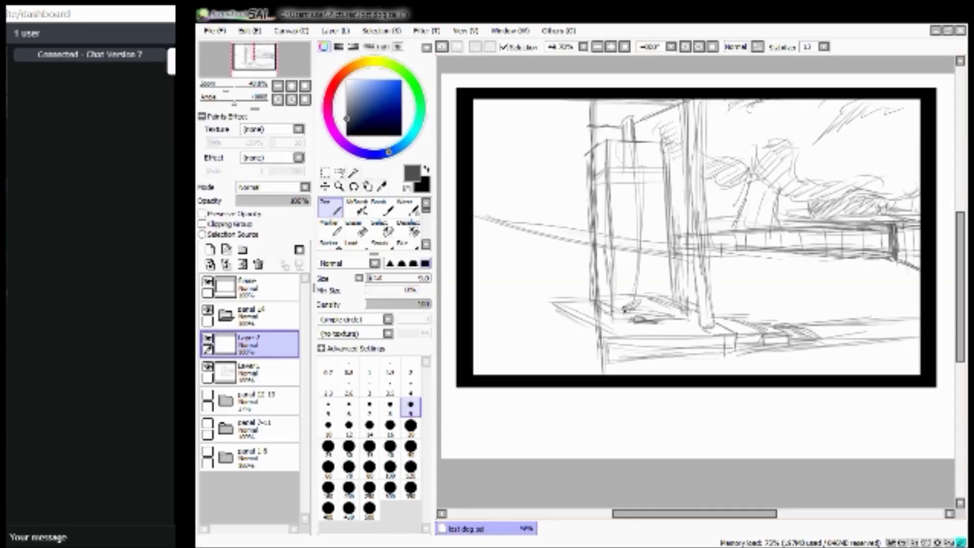
mouse_move(636, 315)
mouse_down()
mouse_move(635, 291)
mouse_move(634, 302)
mouse_move(626, 312)
mouse_move(637, 263)
mouse_move(634, 285)
mouse_up()
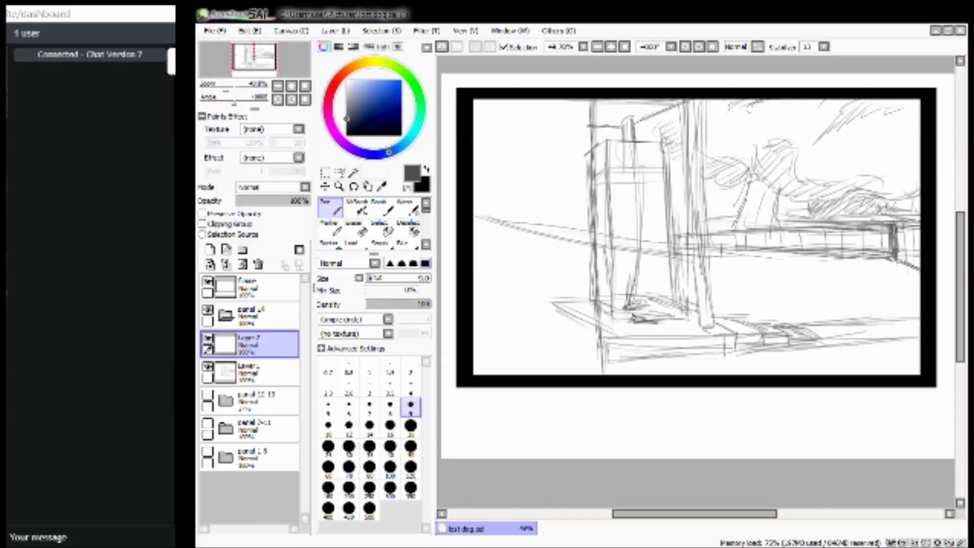
drag(634, 243, 632, 307)
drag(640, 254, 636, 306)
Try a round head with a triangular dress shape and an arm above the leg, and undo the strokes.
drag(633, 146, 632, 199)
drag(637, 163, 619, 246)
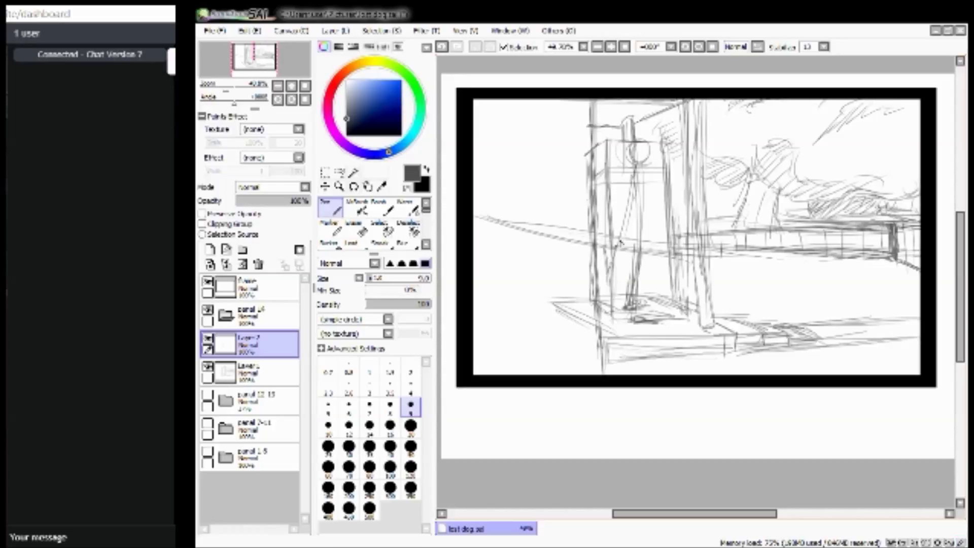
drag(638, 165, 657, 248)
mouse_move(637, 185)
mouse_down()
mouse_move(653, 273)
mouse_move(613, 269)
mouse_move(633, 282)
mouse_move(610, 267)
mouse_up()
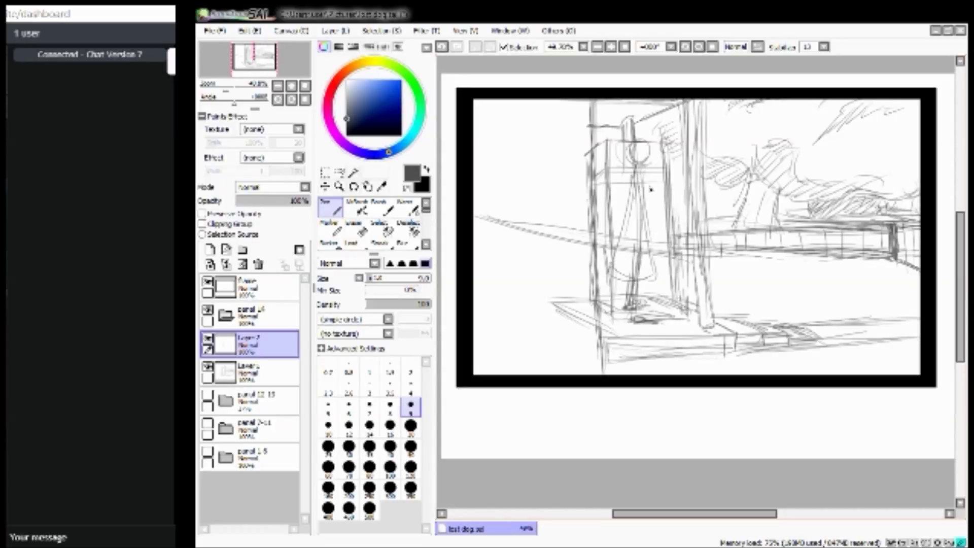
mouse_move(630, 276)
mouse_down()
mouse_move(649, 166)
mouse_move(664, 189)
mouse_up()
key(ctrl+z)
key(ctrl+z)
key(ctrl+z)
key(ctrl+z)
key(ctrl+z)
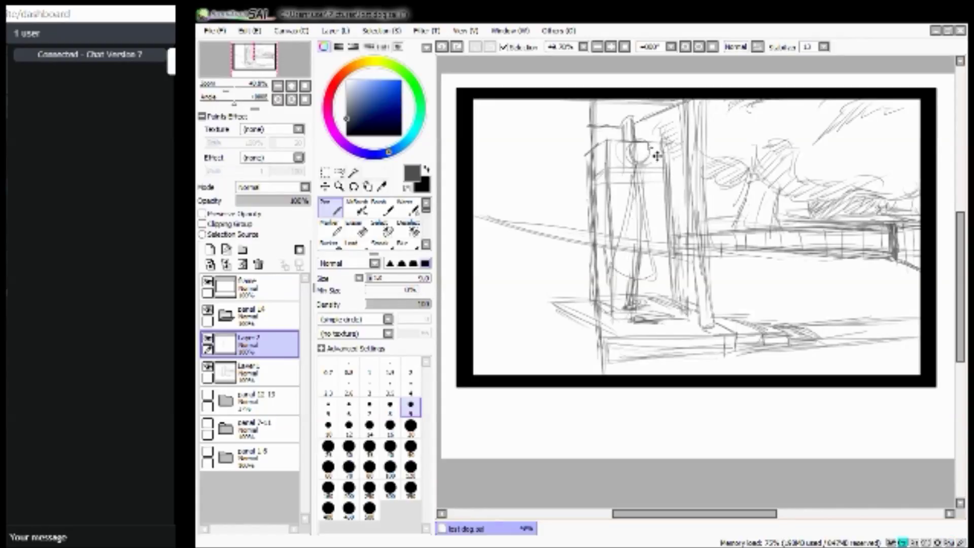
key(ctrl+z)
key(ctrl+z)
key(ctrl+z)
key(ctrl+z)
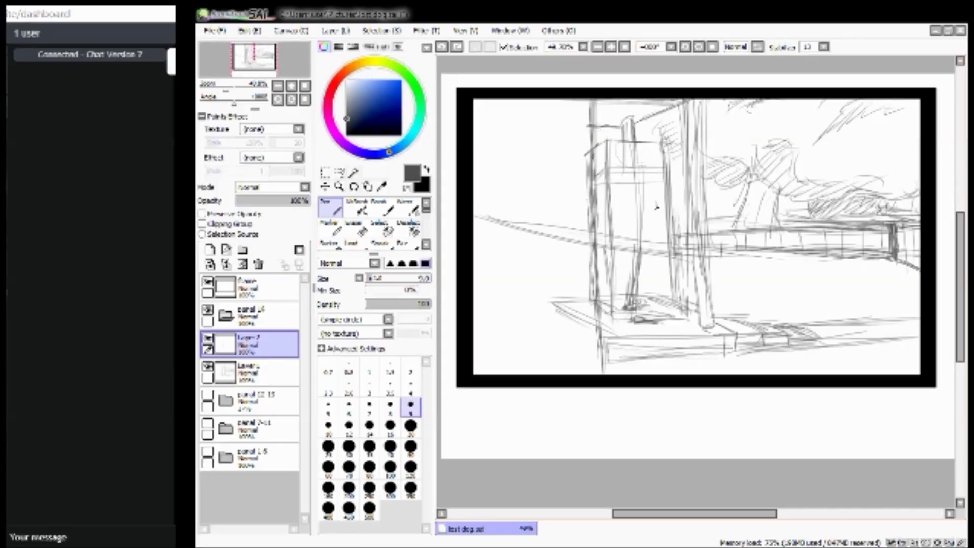
Try new torso lines and a larger head circle at the top of the tall box, and undo them.
drag(632, 273, 638, 205)
mouse_move(635, 256)
mouse_down()
mouse_move(661, 181)
mouse_move(637, 209)
mouse_move(662, 168)
mouse_up()
key(ctrl+z)
key(ctrl+z)
mouse_move(630, 177)
mouse_down()
mouse_move(637, 145)
mouse_move(652, 167)
mouse_move(625, 168)
mouse_move(643, 142)
mouse_move(655, 167)
mouse_move(626, 155)
mouse_up()
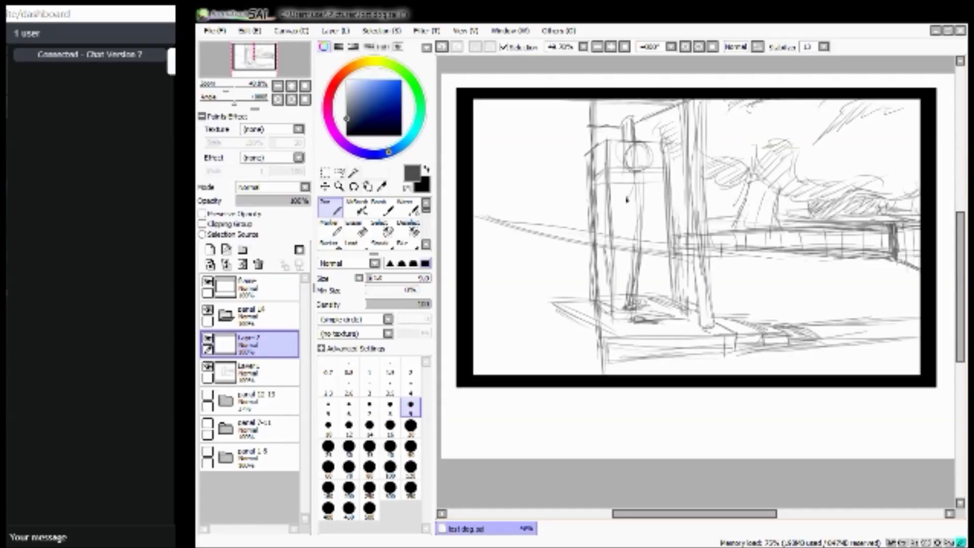
key(ctrl+z)
key(ctrl+z)
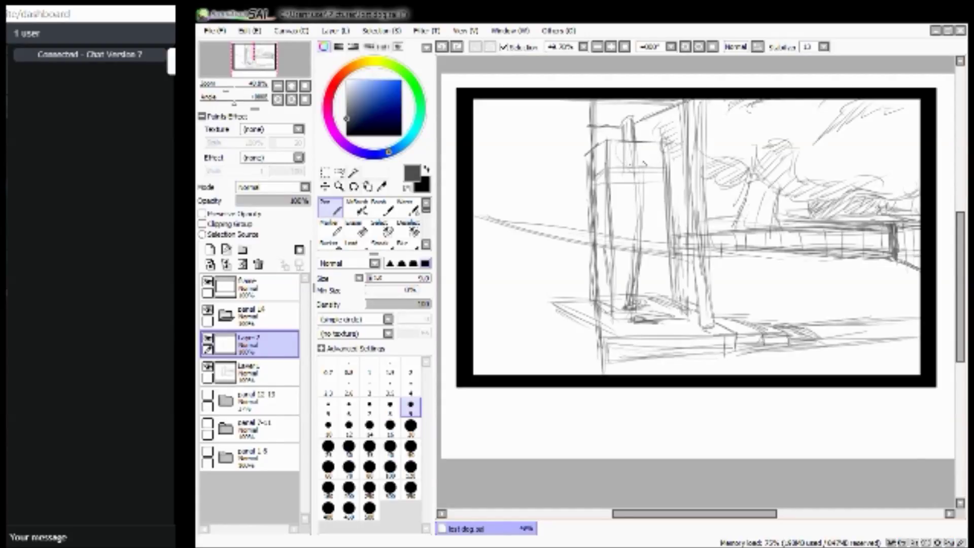
Try a flatter oval head with neck and shoulder strokes above the leg, and undo them.
mouse_move(653, 150)
mouse_down()
mouse_move(622, 157)
mouse_move(649, 149)
mouse_move(642, 170)
mouse_move(652, 179)
mouse_up()
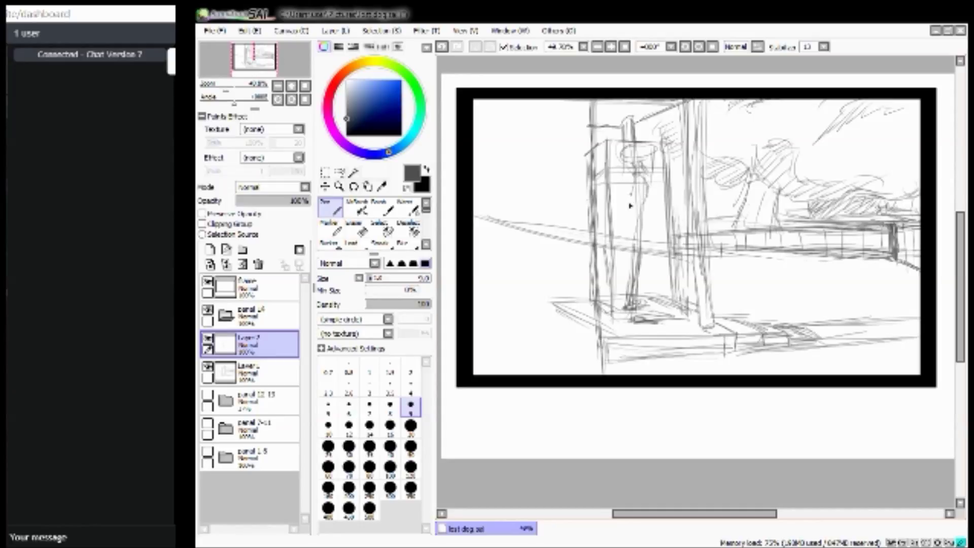
key(ctrl+z)
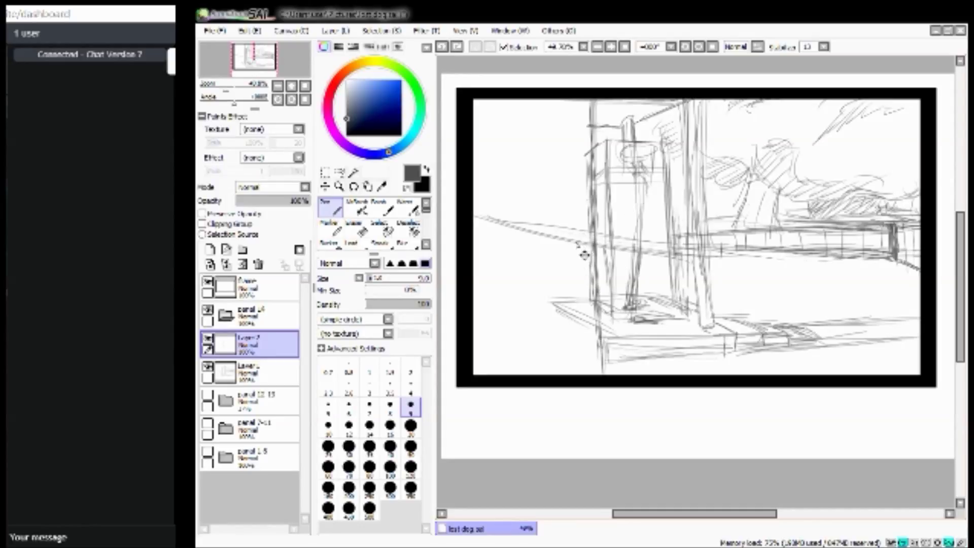
key(ctrl+z)
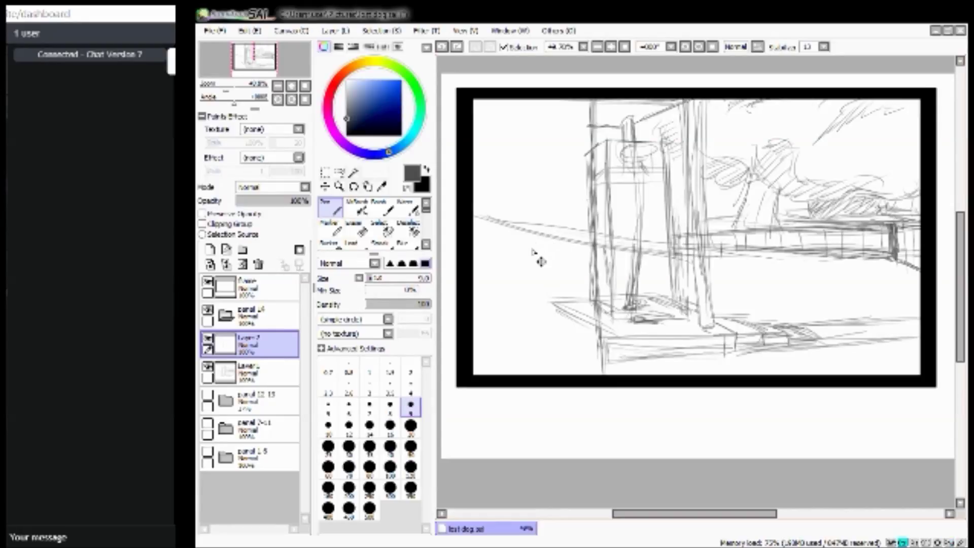
key(ctrl+z)
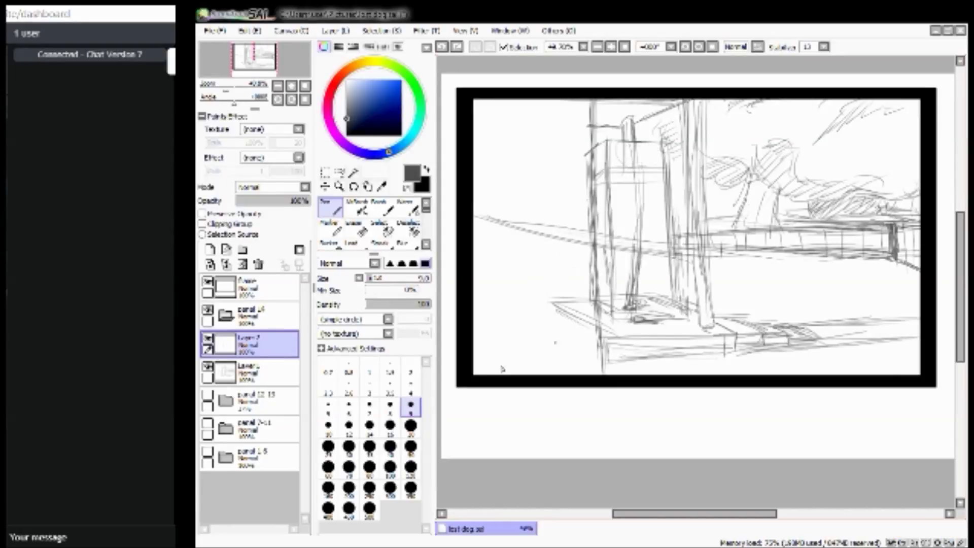
Paste the reference photo of the walking girl as a new layer and scale it down to fit the panel height.
click(65, 536)
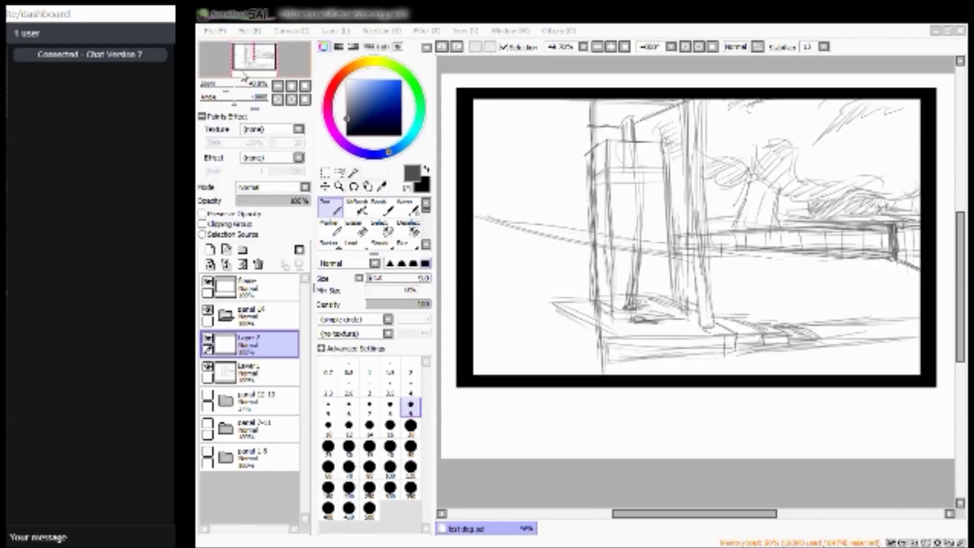
key(ctrl+v)
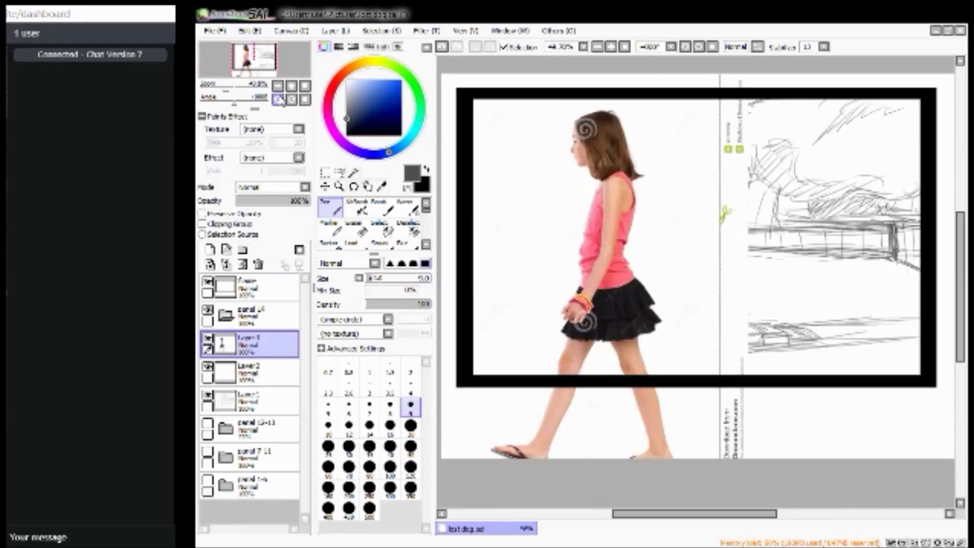
click(325, 173)
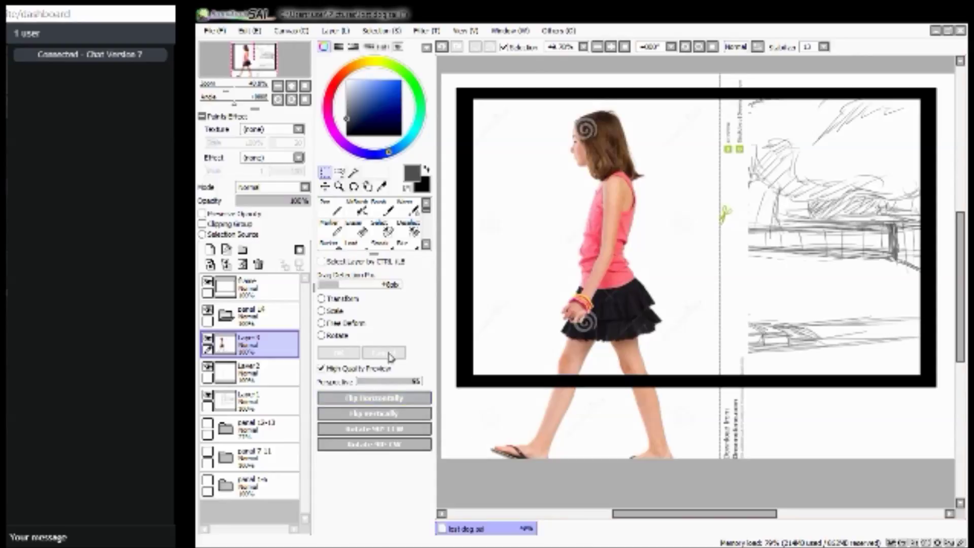
click(321, 310)
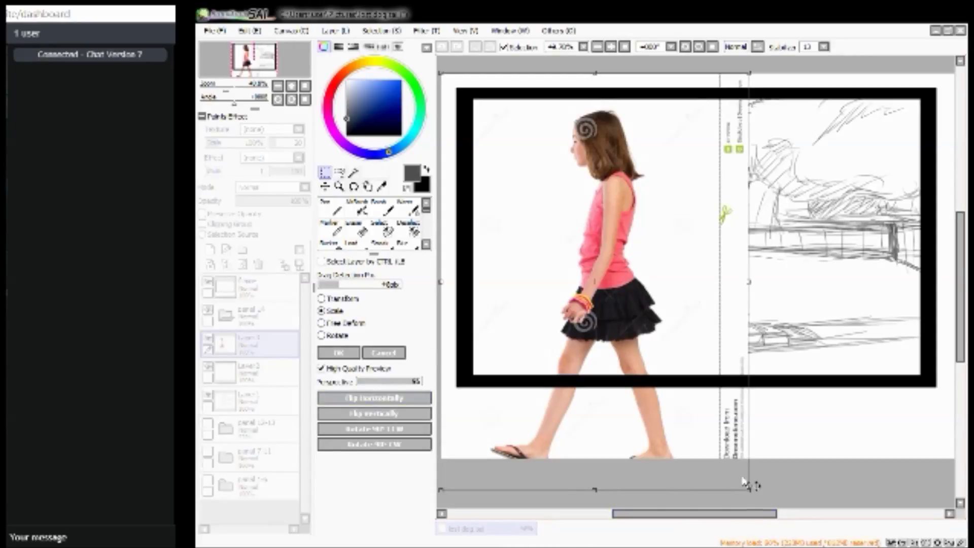
drag(747, 489, 603, 399)
click(339, 353)
Flip the reference photo horizontally so the girl walks toward the railing.
click(349, 413)
click(349, 412)
click(351, 402)
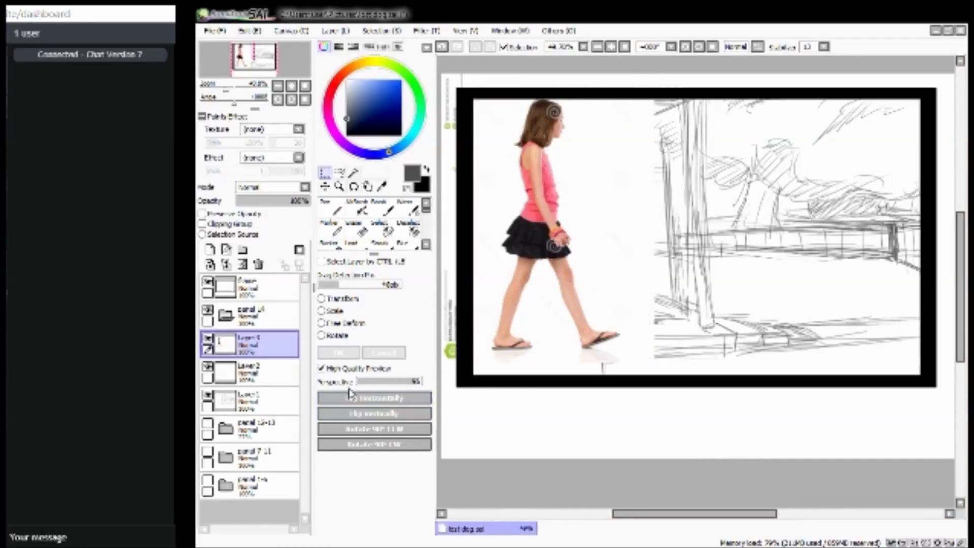
Scale the flipped photo down further and place it over the tall box with the girl's feet on the platform.
click(321, 310)
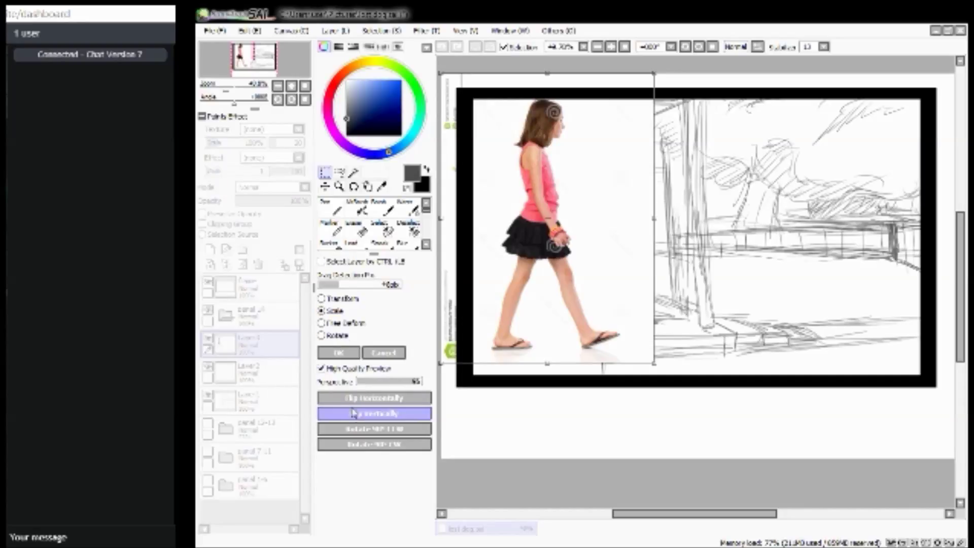
drag(439, 71, 518, 180)
drag(580, 262, 635, 223)
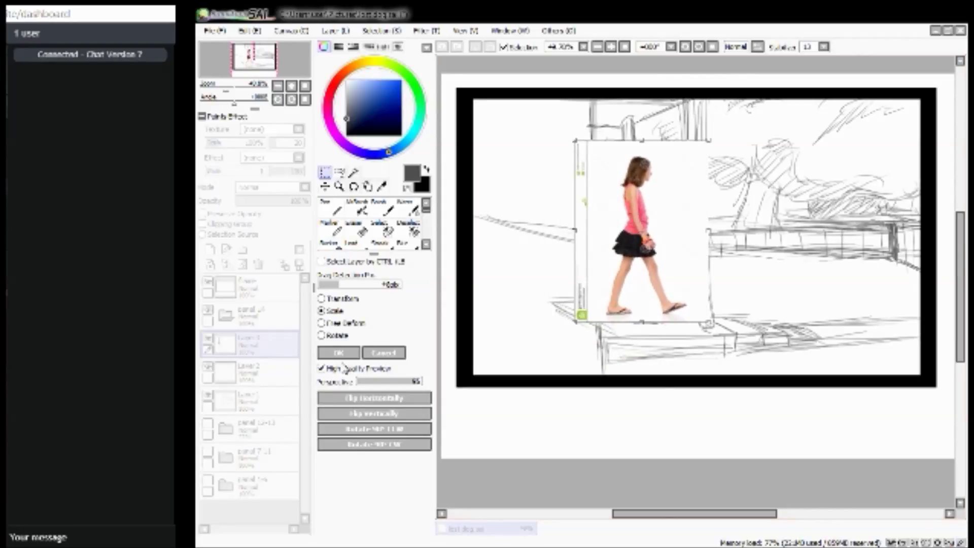
click(340, 353)
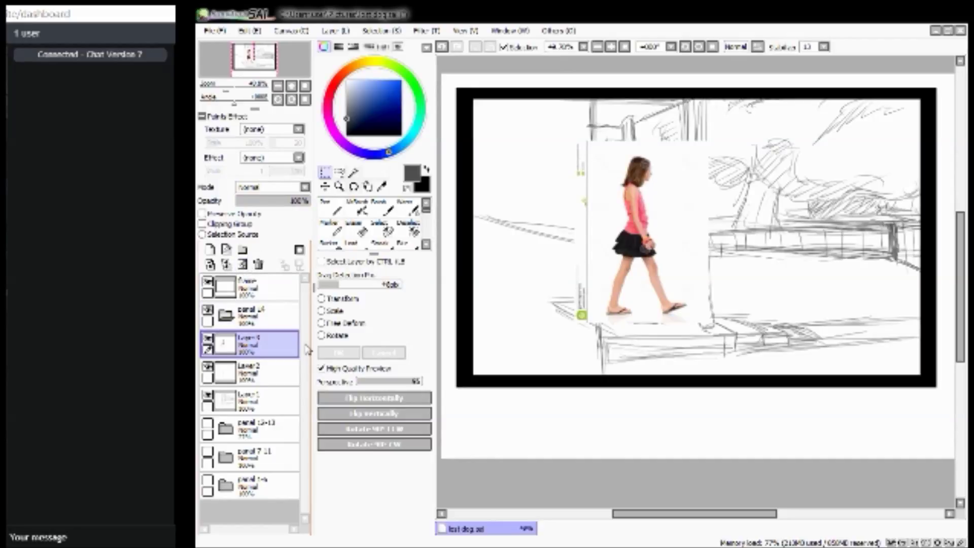
Move the photo layer below Layer 2 and erase the old leg strokes on Layer 2 with a size 60 Eraser.
drag(273, 345, 280, 374)
click(271, 349)
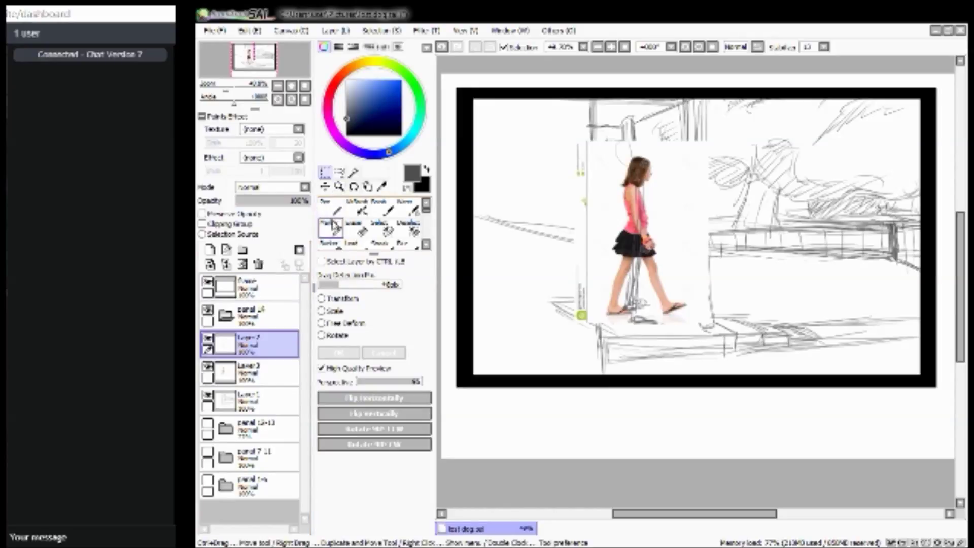
drag(228, 91, 234, 90)
click(356, 228)
click(328, 467)
mouse_move(630, 144)
mouse_down()
mouse_move(602, 368)
mouse_move(602, 382)
mouse_move(609, 362)
mouse_move(636, 415)
mouse_up()
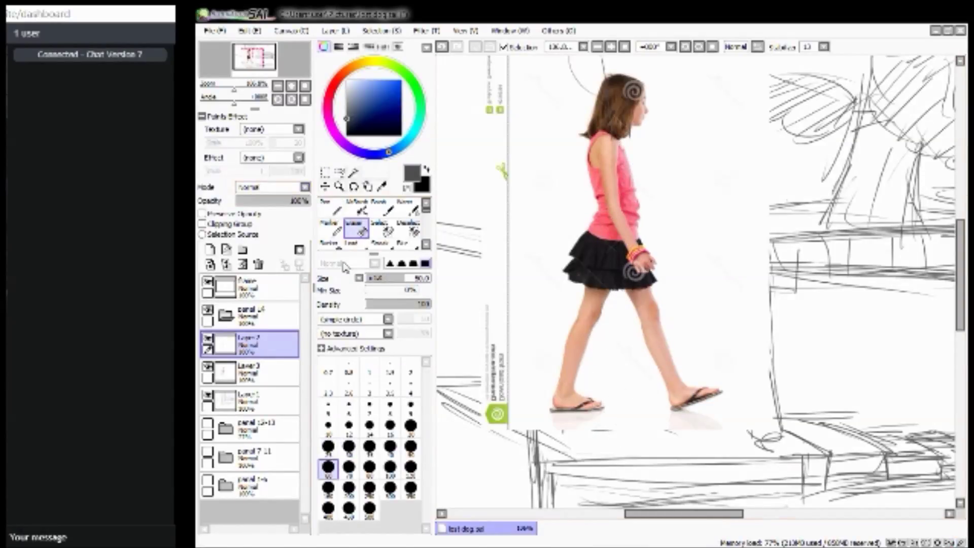
Trace the girl's jaw, torso and upper skirt edges over the photo on Layer 2 with the size 9 Pen.
click(330, 207)
drag(253, 59, 250, 55)
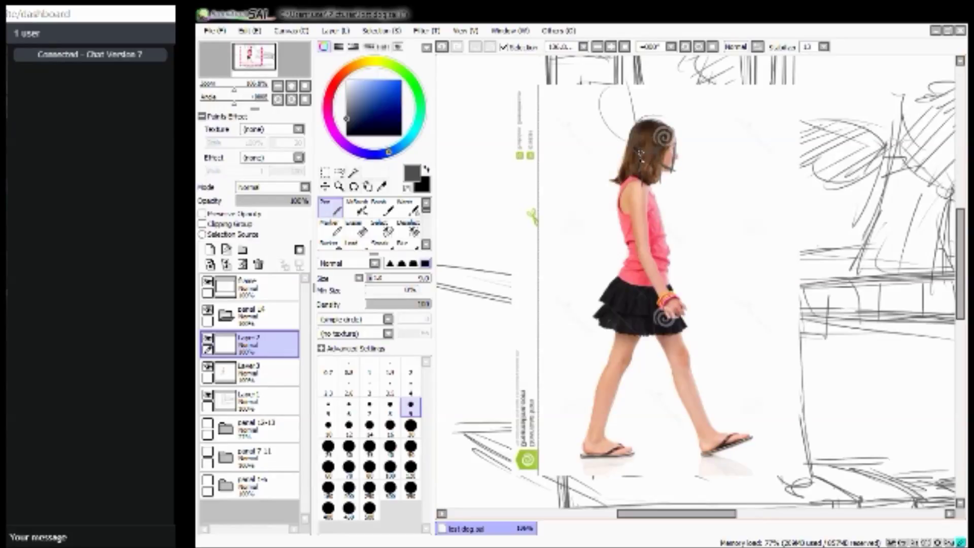
drag(651, 182, 658, 247)
mouse_move(616, 193)
mouse_down()
mouse_move(619, 214)
mouse_move(628, 253)
mouse_move(659, 249)
mouse_move(624, 259)
mouse_move(591, 292)
mouse_up()
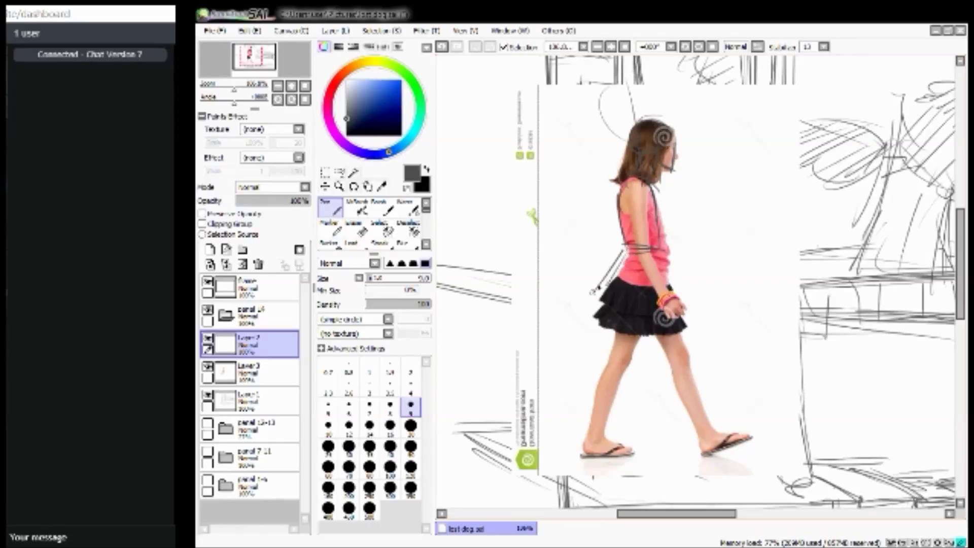
mouse_move(654, 251)
mouse_down()
mouse_move(672, 303)
mouse_move(581, 295)
mouse_up()
Trace the skirt hem, both striding legs and the feet over the reference photo on Layer 2.
mouse_move(659, 310)
mouse_down()
mouse_move(590, 301)
mouse_move(602, 320)
mouse_move(611, 314)
mouse_move(607, 350)
mouse_up()
mouse_move(645, 314)
mouse_down()
mouse_move(626, 355)
mouse_move(661, 329)
mouse_move(643, 326)
mouse_move(669, 366)
mouse_move(656, 329)
mouse_move(671, 364)
mouse_up()
drag(682, 329, 690, 351)
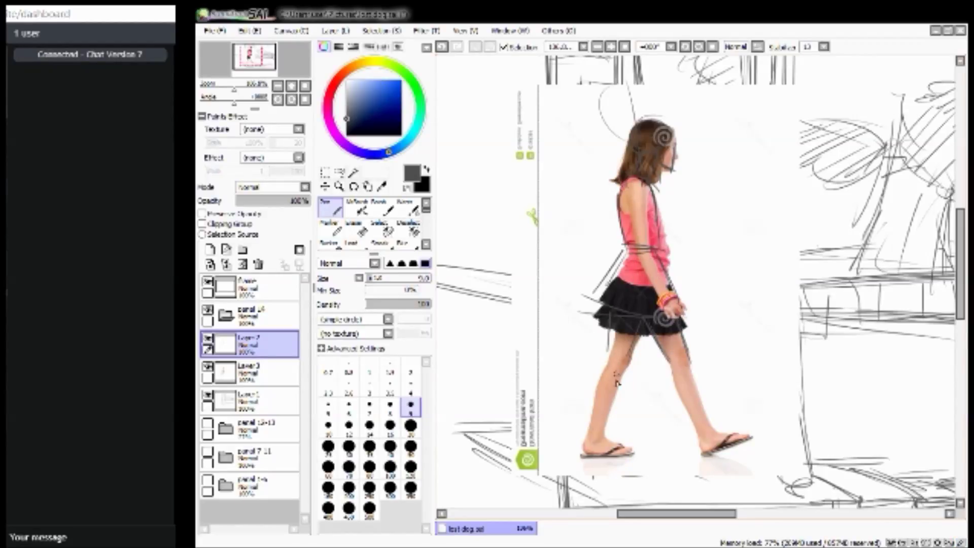
drag(608, 361, 588, 430)
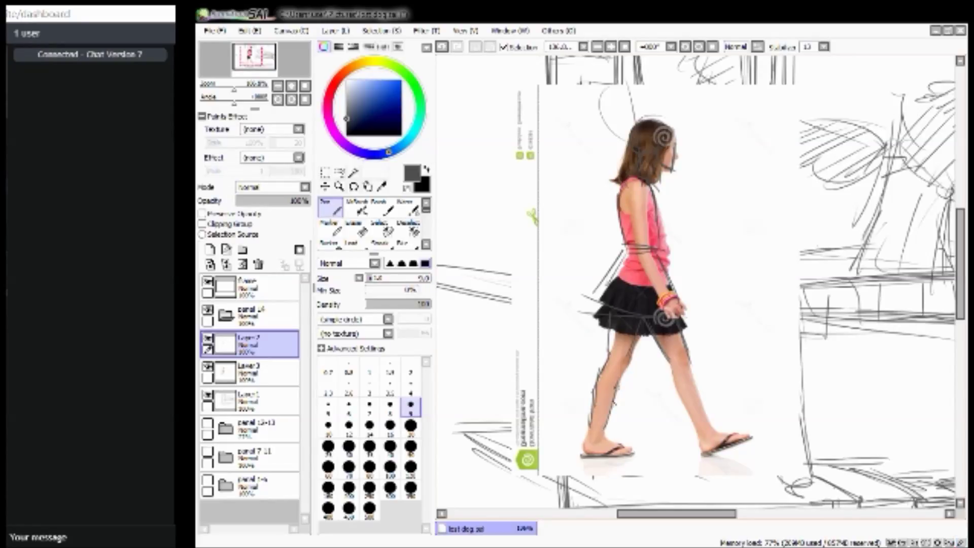
drag(637, 329, 705, 412)
drag(687, 361, 715, 440)
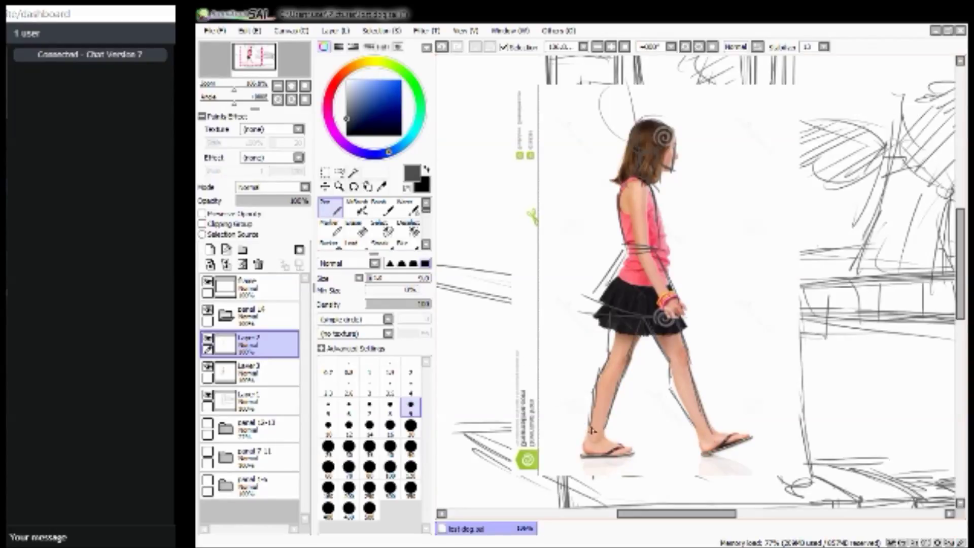
mouse_move(583, 446)
mouse_down()
mouse_move(633, 459)
mouse_move(606, 436)
mouse_up()
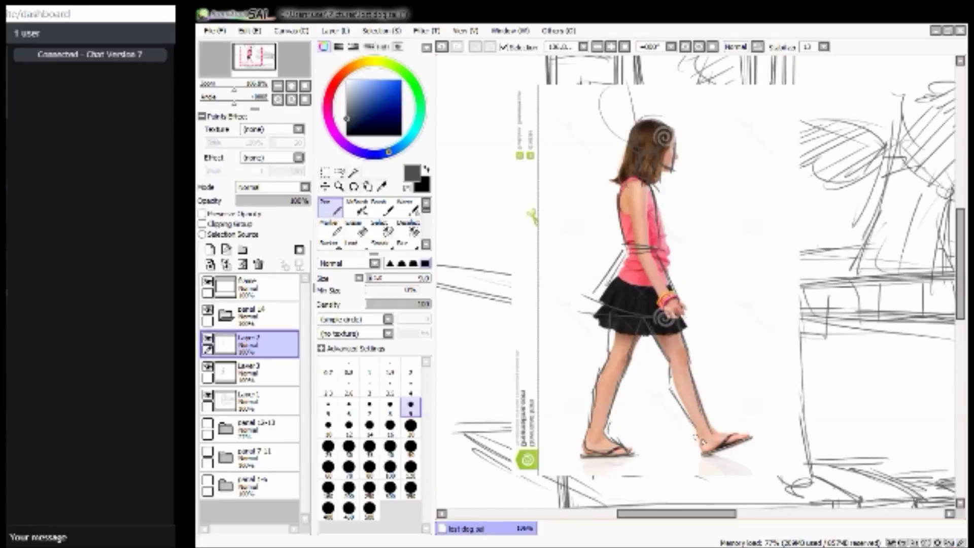
mouse_move(696, 431)
mouse_down()
mouse_move(718, 455)
mouse_move(745, 441)
mouse_up()
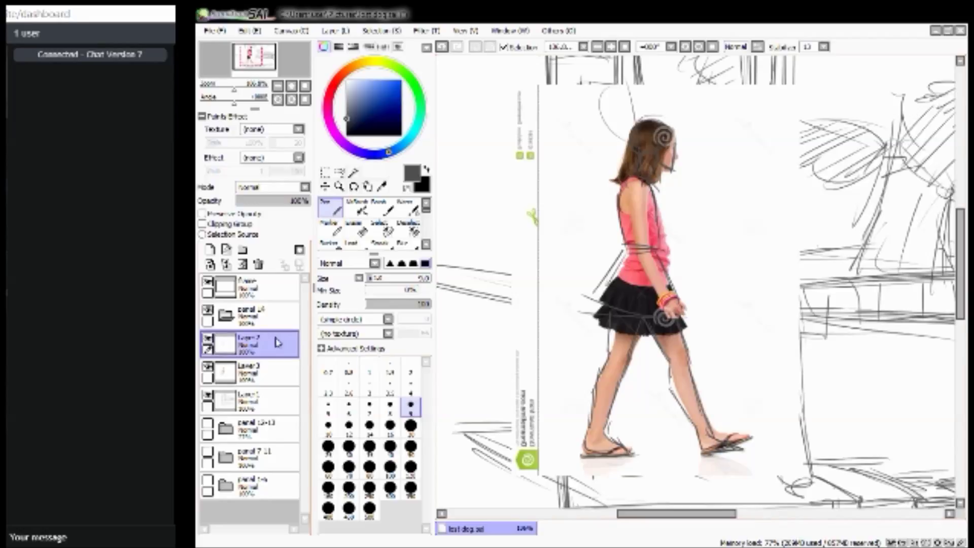
Hide the reference photo, lower Layer 2's opacity to about 62%, and add a new layer above it for the Pen.
click(210, 376)
click(207, 368)
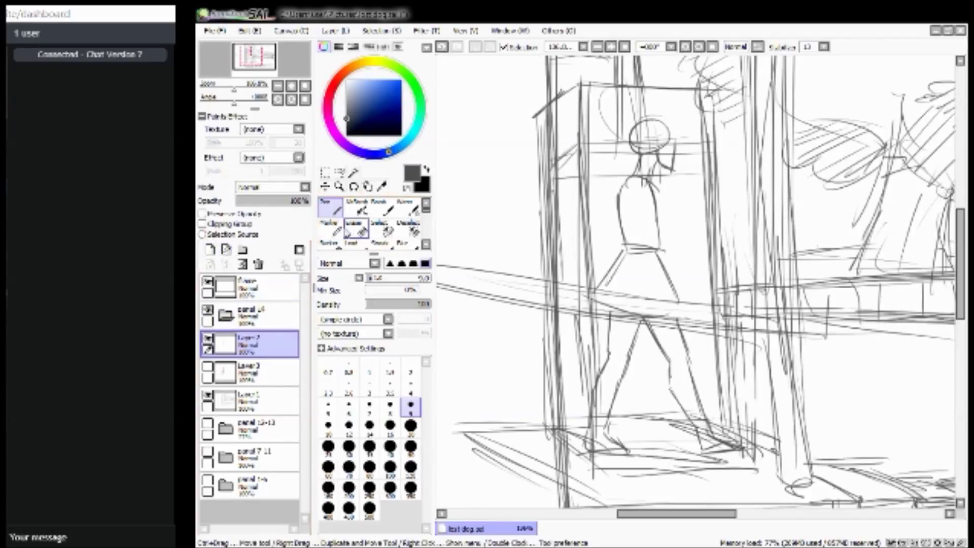
mouse_move(272, 201)
mouse_down()
mouse_move(262, 204)
mouse_move(271, 203)
mouse_up()
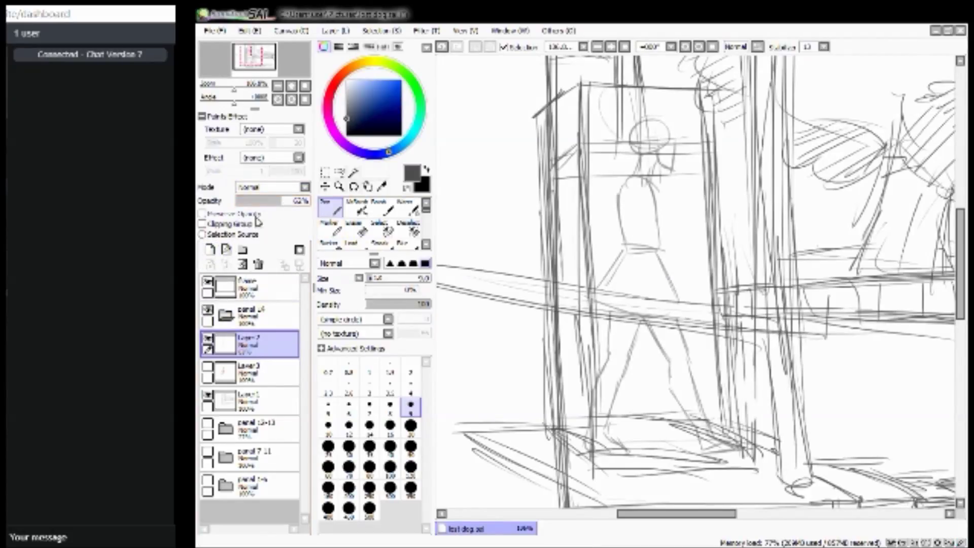
click(210, 249)
click(329, 228)
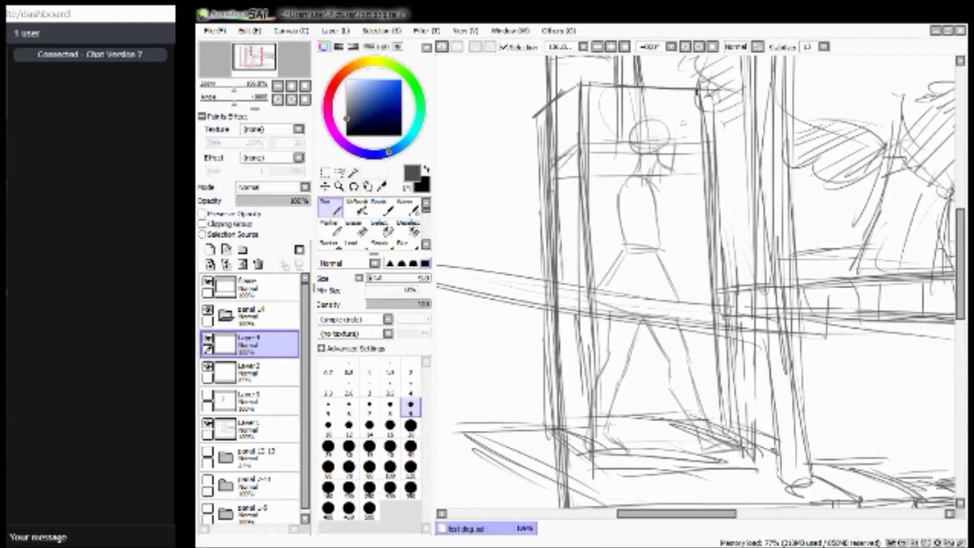
Sketch the figure's head profile, neck and oval torso over the faded guide on the new layer.
mouse_move(669, 136)
mouse_down()
mouse_move(629, 137)
mouse_move(676, 145)
mouse_move(664, 162)
mouse_move(653, 154)
mouse_move(660, 165)
mouse_move(651, 160)
mouse_move(667, 177)
mouse_move(673, 135)
mouse_move(672, 163)
mouse_move(657, 166)
mouse_move(649, 184)
mouse_move(646, 154)
mouse_move(626, 189)
mouse_move(641, 176)
mouse_move(656, 223)
mouse_up()
drag(654, 189, 654, 247)
drag(660, 210, 658, 237)
mouse_move(630, 175)
mouse_down()
mouse_move(622, 188)
mouse_move(625, 242)
mouse_up()
mouse_move(617, 206)
mouse_down()
mouse_move(628, 247)
mouse_move(637, 233)
mouse_move(655, 245)
mouse_move(627, 246)
mouse_move(654, 247)
mouse_up()
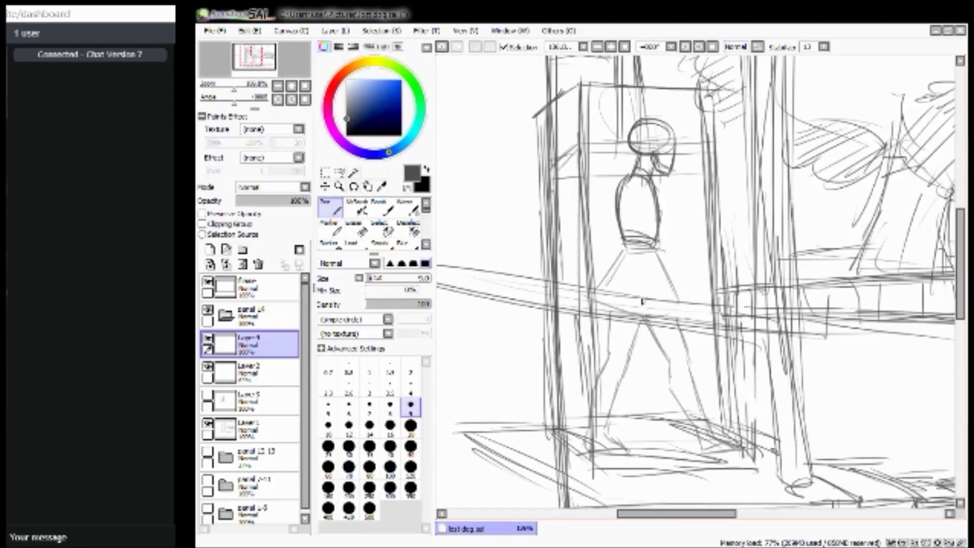
Draw a rounded pelvis below the torso and reinforce the shoulder and hip contours.
drag(635, 246, 639, 324)
mouse_move(628, 246)
mouse_down()
mouse_move(657, 286)
mouse_move(608, 282)
mouse_move(664, 268)
mouse_move(620, 308)
mouse_move(634, 248)
mouse_move(648, 302)
mouse_move(637, 263)
mouse_move(632, 299)
mouse_up()
mouse_move(650, 257)
mouse_down()
mouse_move(623, 301)
mouse_move(612, 284)
mouse_move(654, 272)
mouse_move(663, 314)
mouse_up()
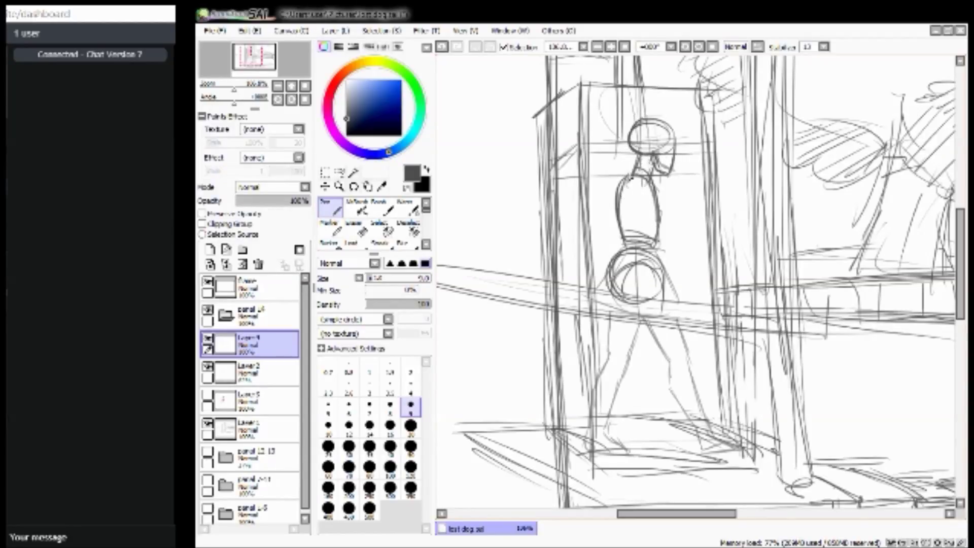
drag(640, 166, 616, 198)
drag(634, 252, 597, 294)
drag(617, 261, 655, 258)
Sketch two nearly straight legs from the pelvis down to the platform and mark the feet, redoing the last foot stroke.
drag(631, 471, 671, 463)
drag(622, 270, 629, 395)
drag(660, 282, 656, 349)
drag(661, 300, 652, 398)
mouse_move(655, 365)
mouse_down()
mouse_move(649, 464)
mouse_move(685, 469)
mouse_up()
drag(613, 289, 623, 359)
drag(618, 313, 631, 378)
drag(651, 444, 674, 441)
key(ctrl+z)
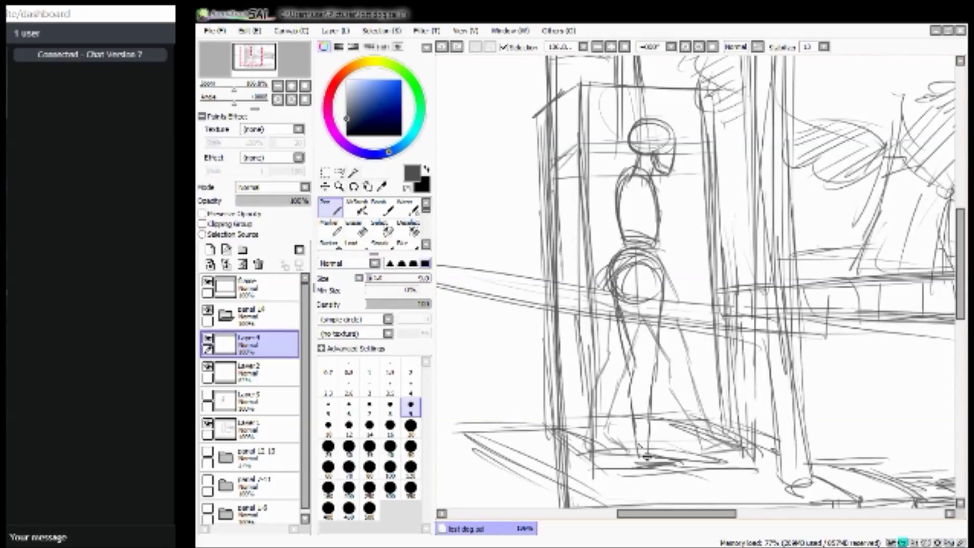
mouse_move(633, 436)
mouse_down()
mouse_move(667, 453)
mouse_move(650, 451)
mouse_move(670, 448)
mouse_up()
Delete the faded Layer 2 guide sketch and toggle the reference photo's visibility, leaving it hidden.
click(259, 372)
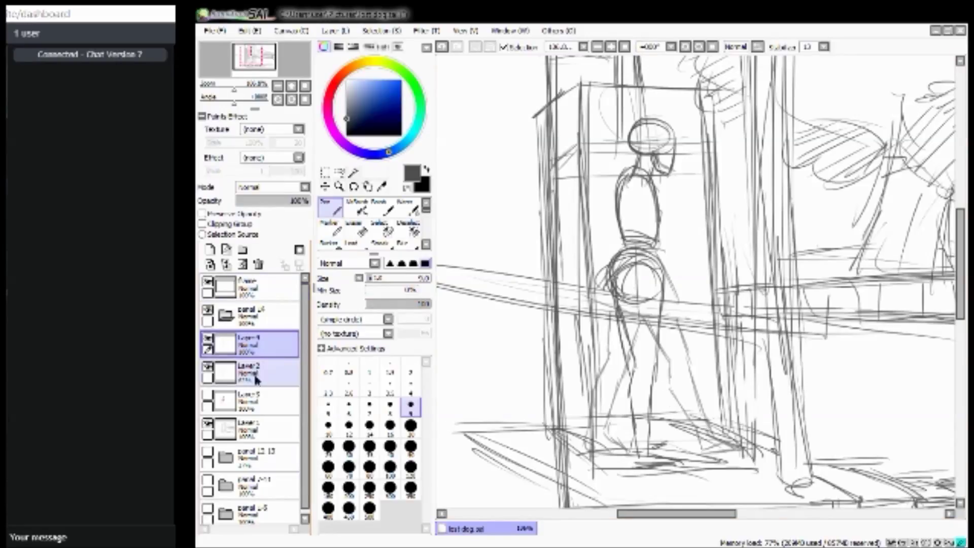
click(259, 264)
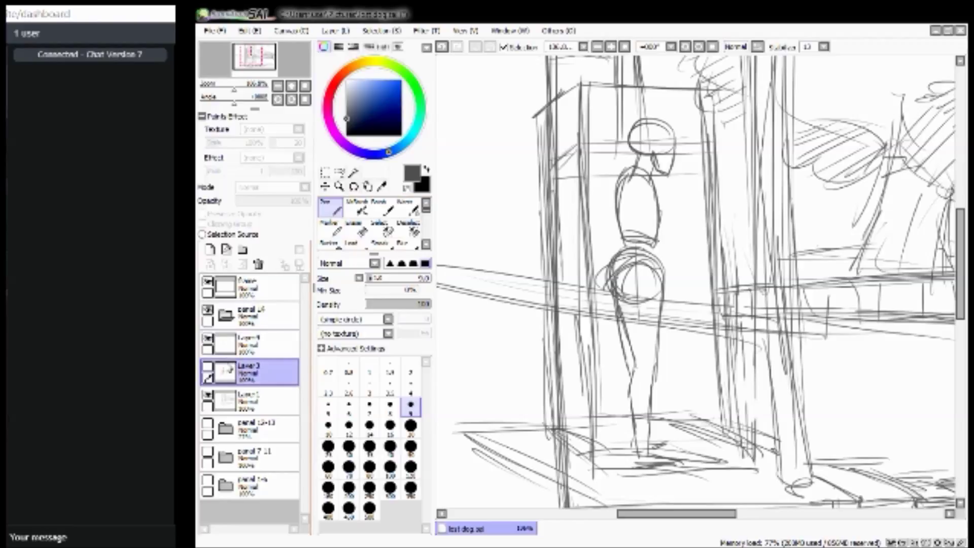
click(208, 366)
click(208, 366)
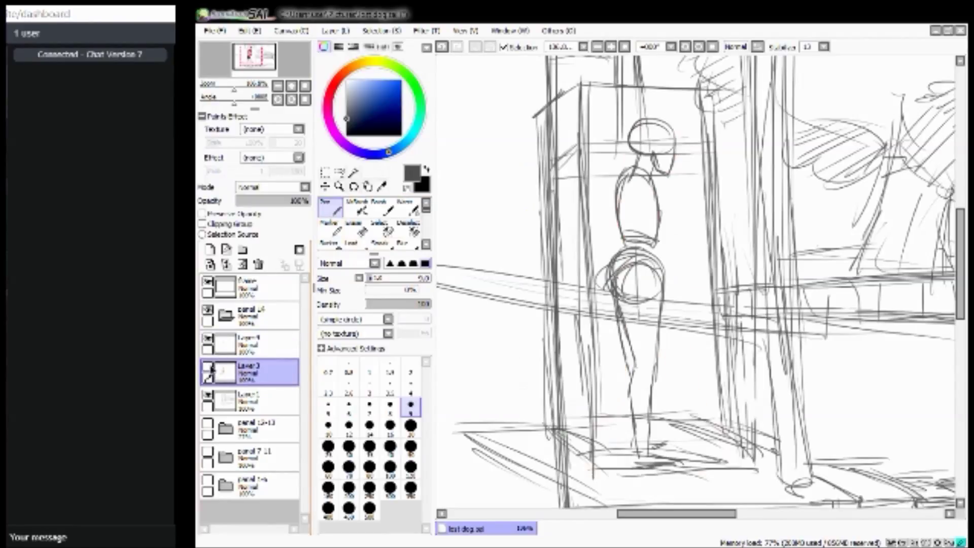
click(326, 184)
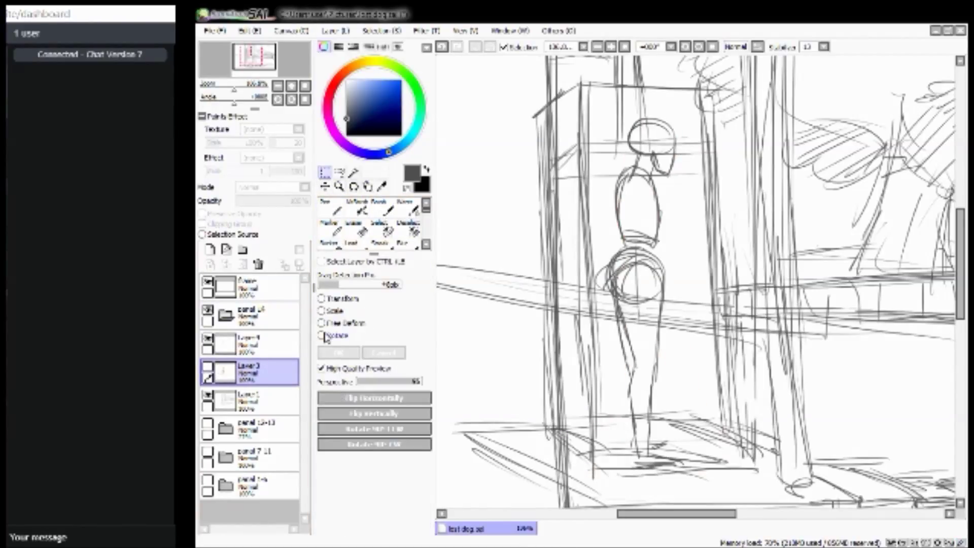
key(ctrl+t)
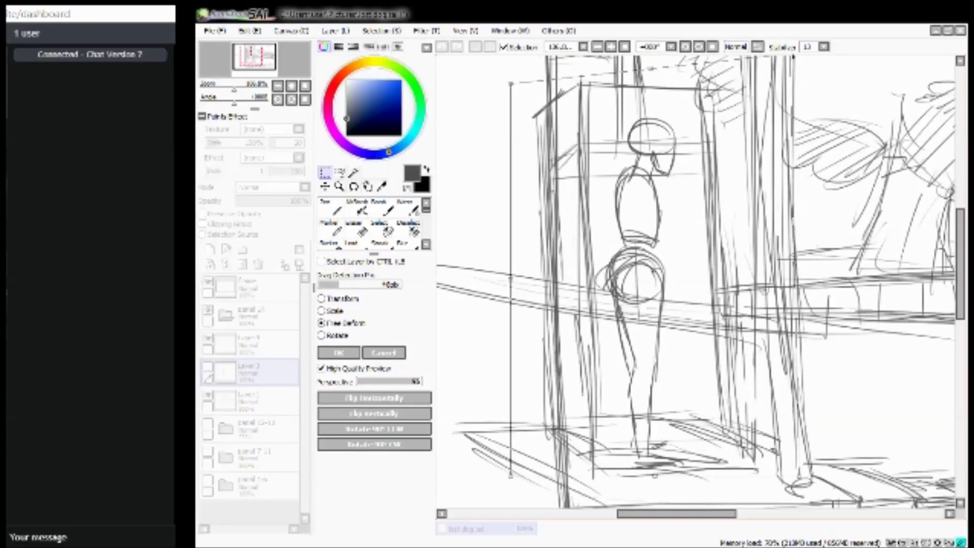
click(388, 353)
click(256, 286)
Free-deform the figure sketch on Layer 4, tapering it slightly toward the feet and raising the head end.
click(256, 344)
click(321, 310)
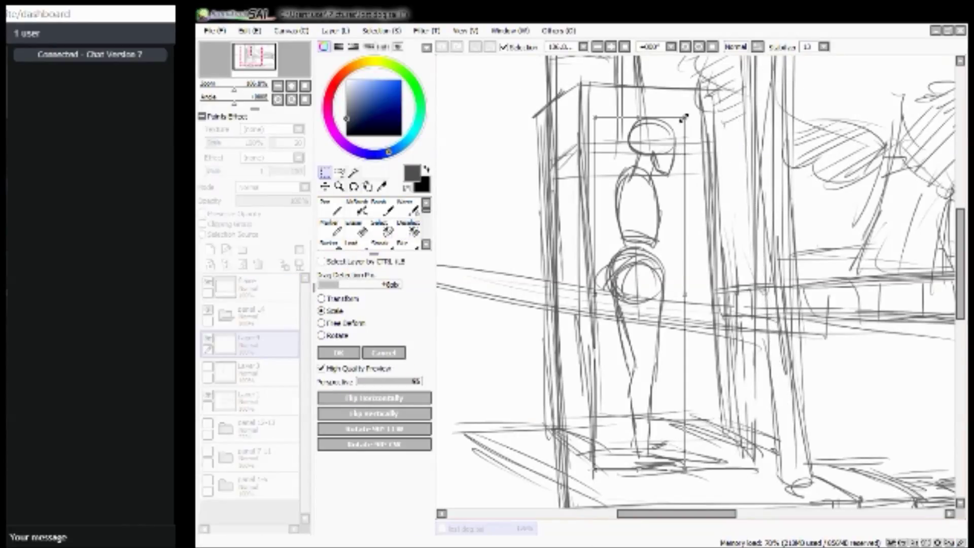
click(321, 322)
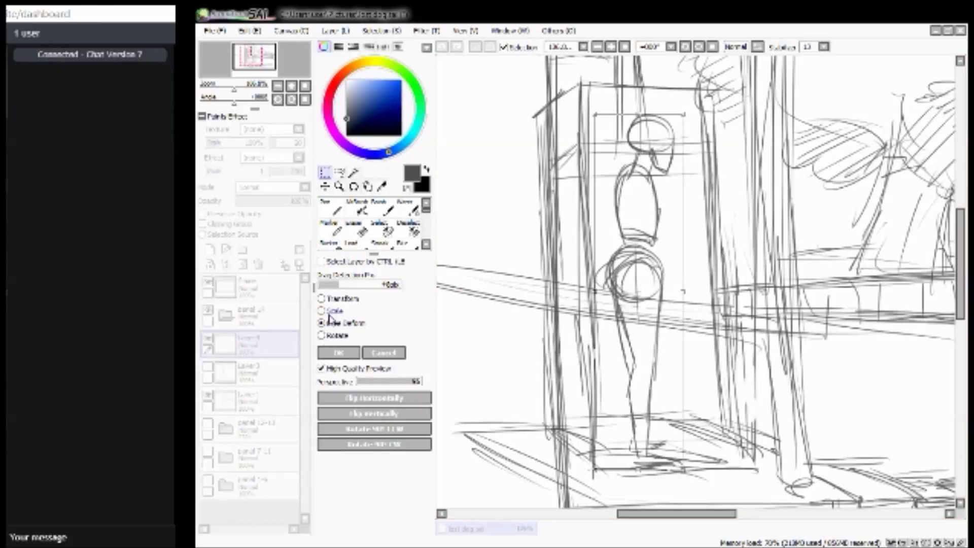
drag(595, 115, 589, 129)
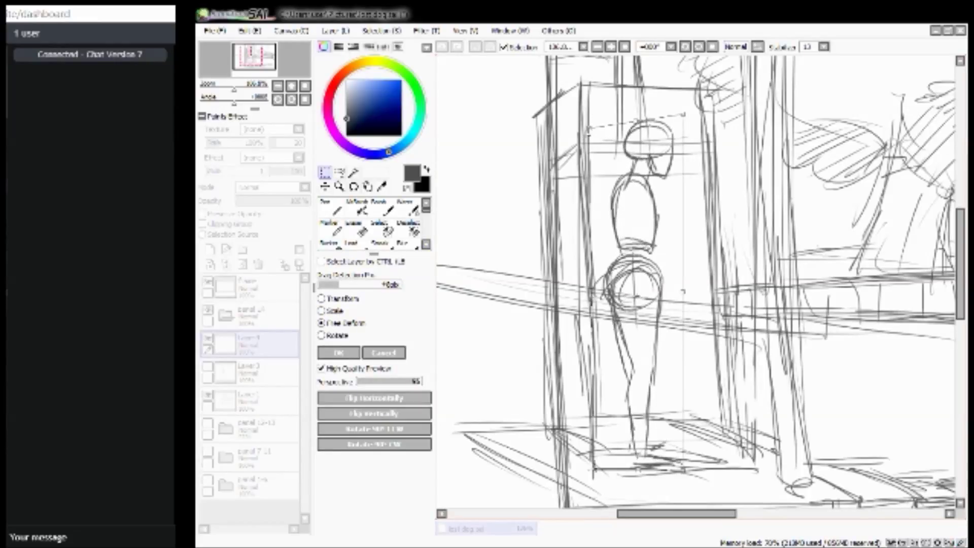
drag(684, 473, 678, 468)
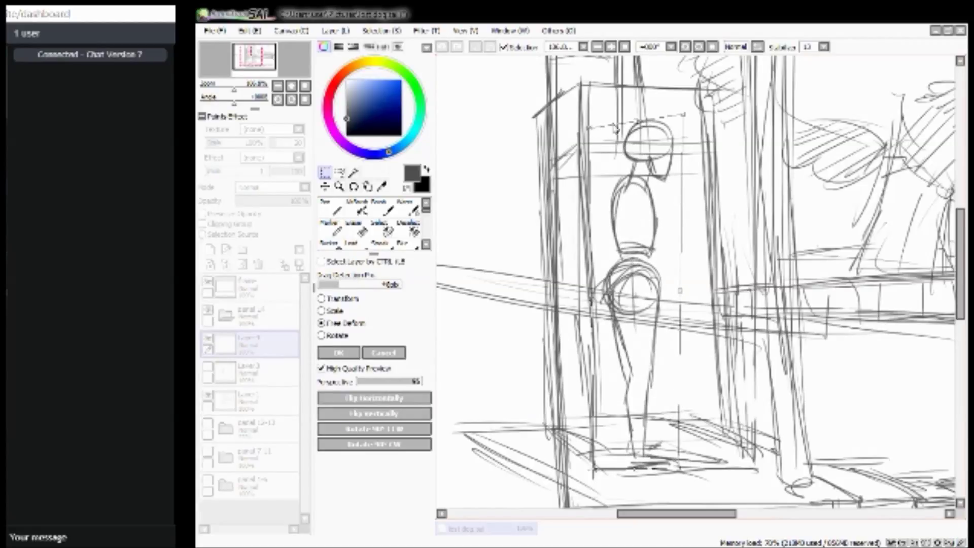
drag(635, 124, 632, 103)
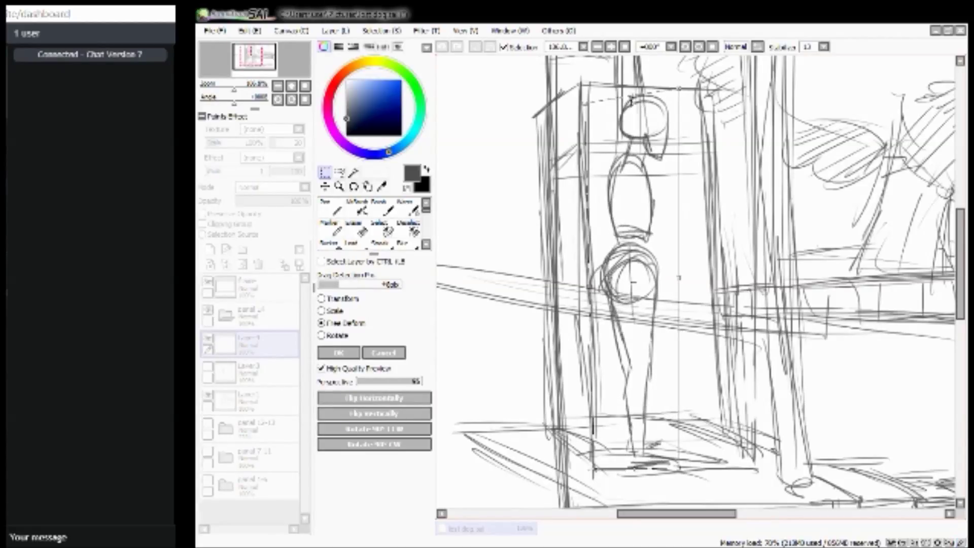
click(338, 353)
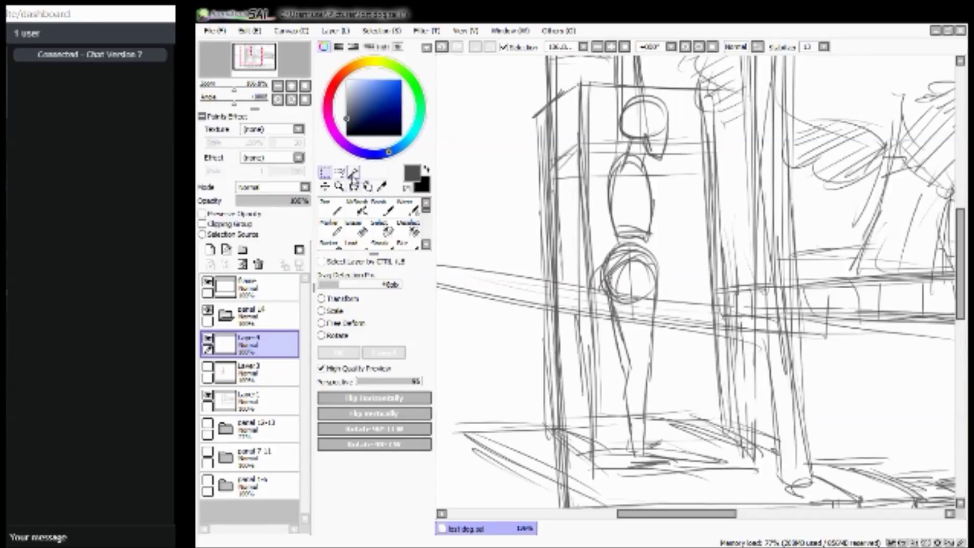
Lasso the figure's hips and legs, stretch them up to meet the torso, and clear the selection.
click(339, 172)
drag(612, 336, 599, 258)
drag(674, 481, 676, 328)
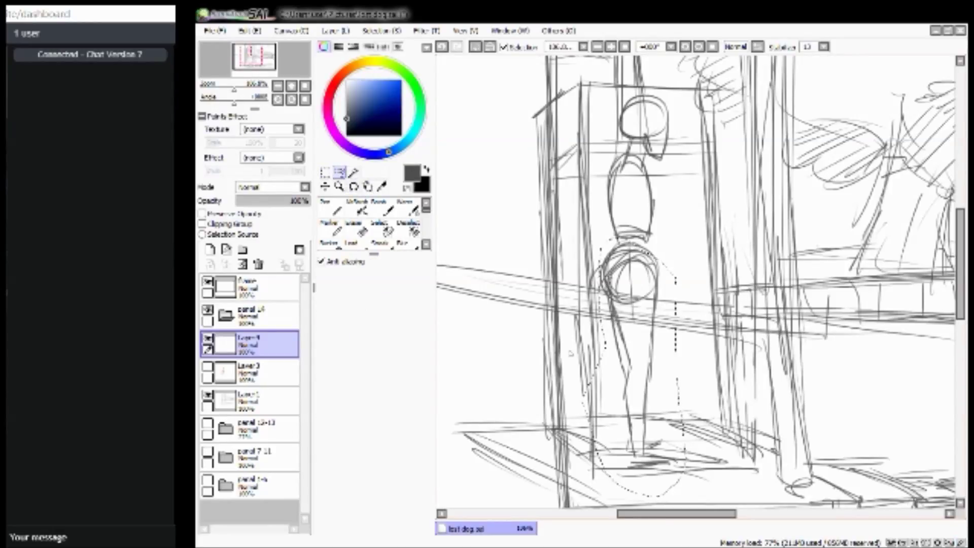
key(ctrl+t)
click(321, 311)
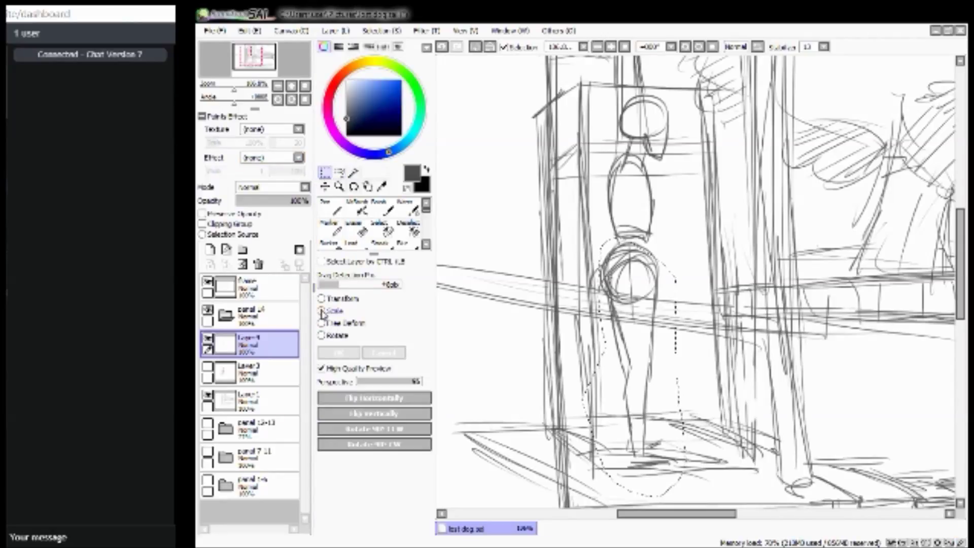
drag(634, 236, 637, 225)
click(343, 350)
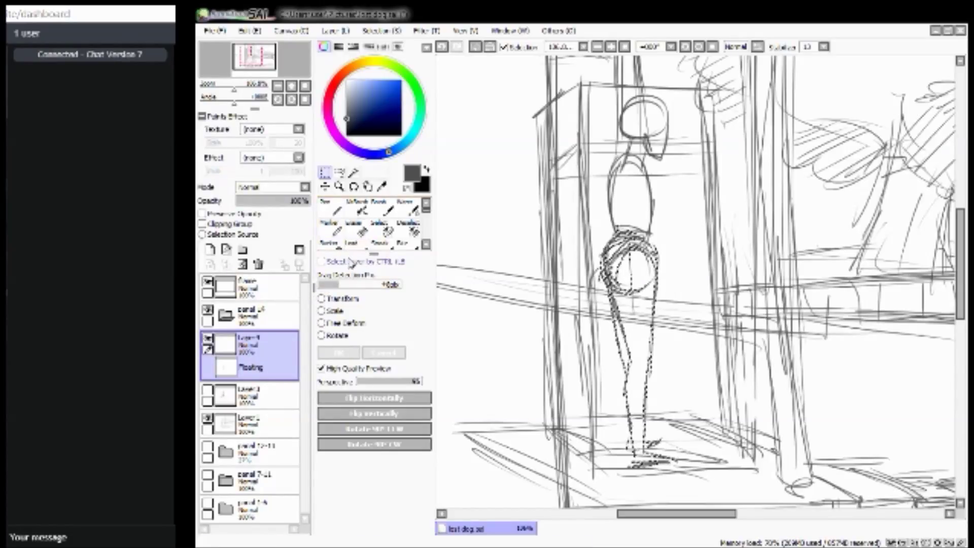
click(331, 209)
click(387, 32)
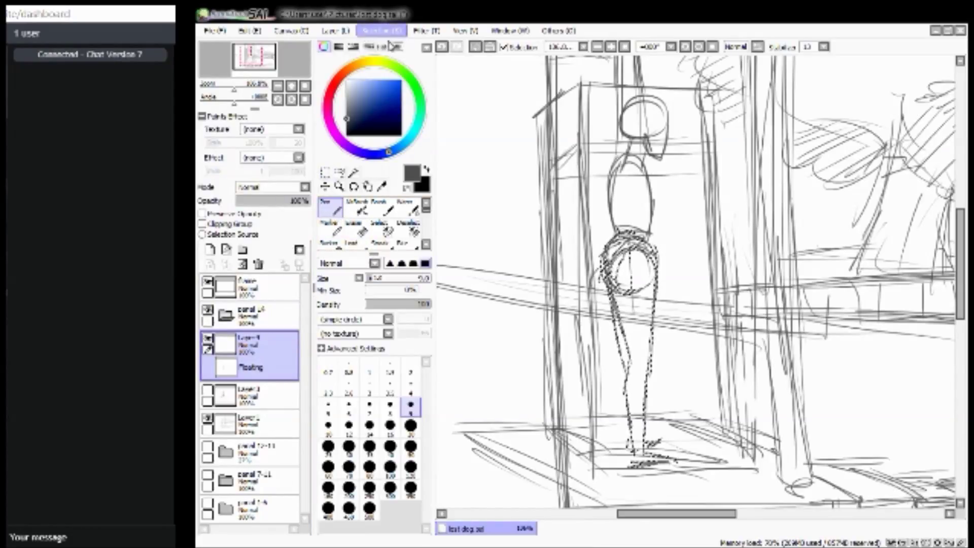
click(387, 45)
Sketch outstretched striding legs on both sides of the straight ones and a swing arc connecting the foot positions.
drag(604, 271, 576, 343)
drag(606, 244, 559, 369)
drag(646, 242, 694, 393)
drag(667, 331, 698, 406)
drag(671, 361, 694, 424)
drag(556, 397, 668, 450)
drag(582, 436, 704, 428)
drag(546, 405, 637, 450)
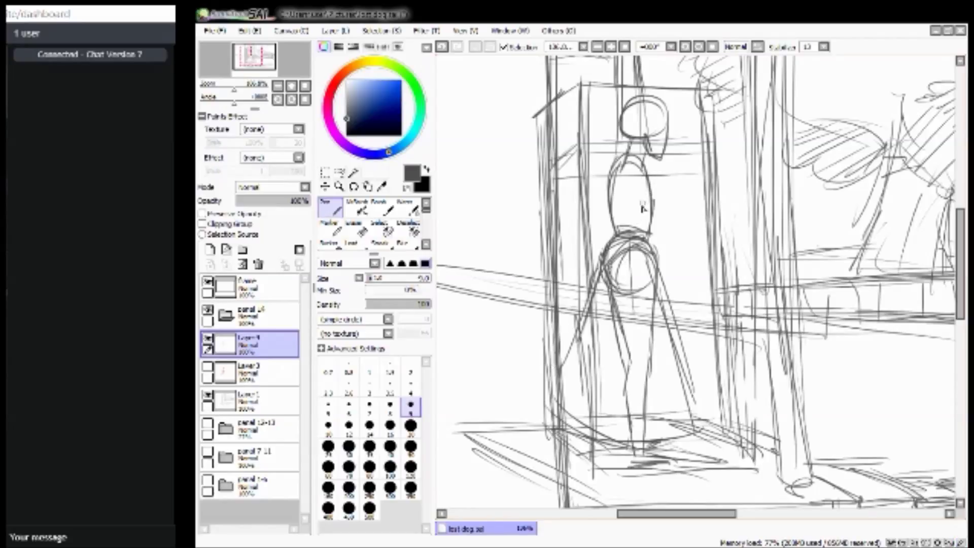
Try to sketch the girl's arm swinging from the shoulder down past the hips.
mouse_move(623, 183)
mouse_down()
mouse_move(623, 166)
mouse_move(645, 165)
mouse_move(662, 222)
mouse_up()
mouse_move(651, 202)
mouse_down()
mouse_move(675, 257)
mouse_move(677, 303)
mouse_up()
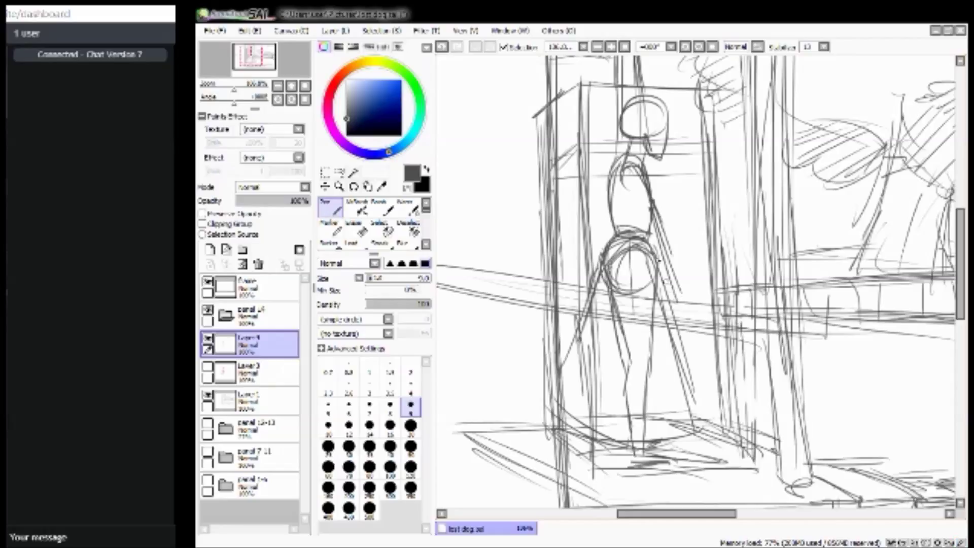
key(ctrl+z)
key(ctrl+z)
key(ctrl+z)
key(ctrl+z)
key(ctrl+z)
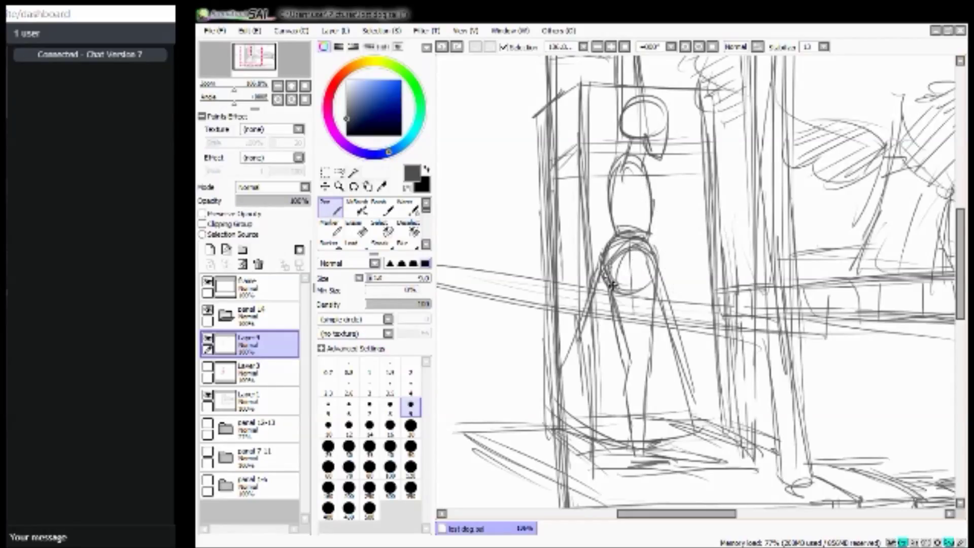
Reinforce the front and back striding legs with longer strokes from the hips to the foot arc.
drag(611, 244, 558, 345)
drag(653, 229, 692, 404)
mouse_move(609, 292)
mouse_down()
mouse_move(570, 438)
mouse_move(542, 372)
mouse_move(565, 434)
mouse_up()
drag(634, 260, 659, 429)
drag(636, 315, 664, 440)
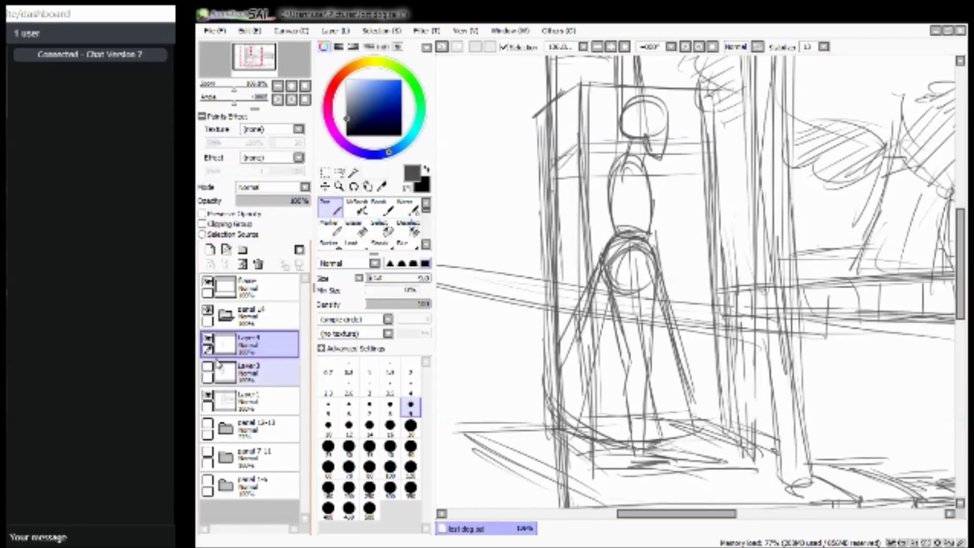
Check the pose against the reference photo and sketch a shoulder circle with the upper arm reaching the waist.
click(207, 367)
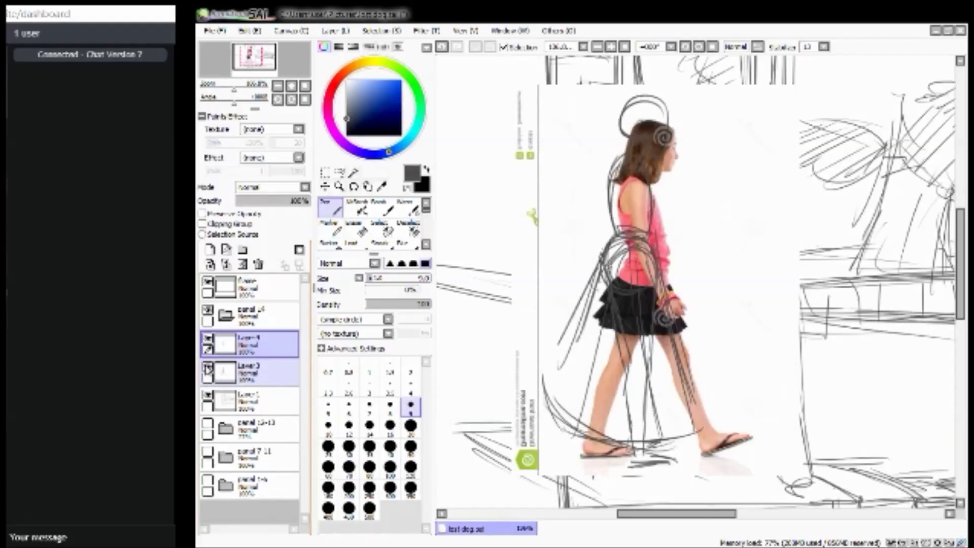
click(208, 367)
mouse_move(620, 172)
mouse_down()
mouse_move(627, 191)
mouse_move(629, 162)
mouse_move(642, 175)
mouse_move(640, 193)
mouse_move(630, 196)
mouse_move(648, 233)
mouse_up()
drag(640, 167, 662, 256)
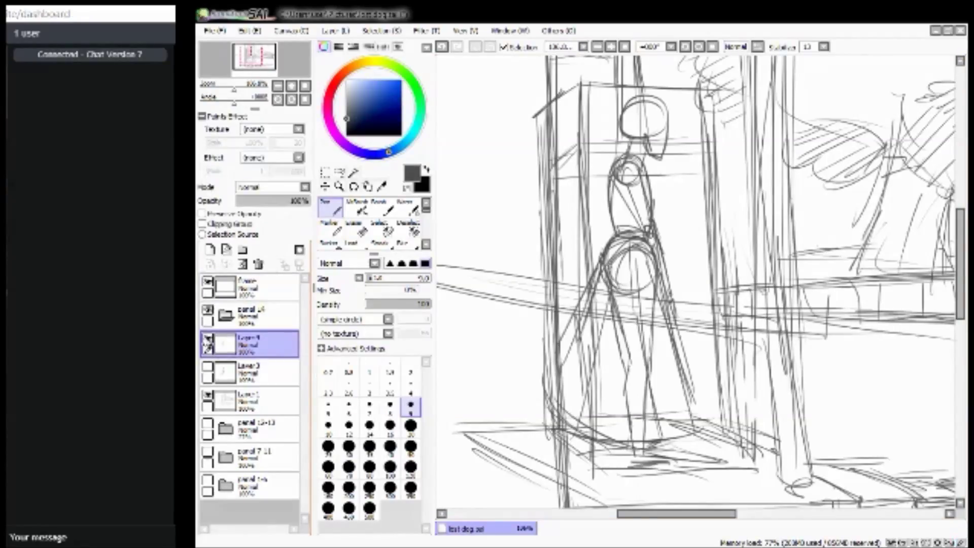
click(208, 366)
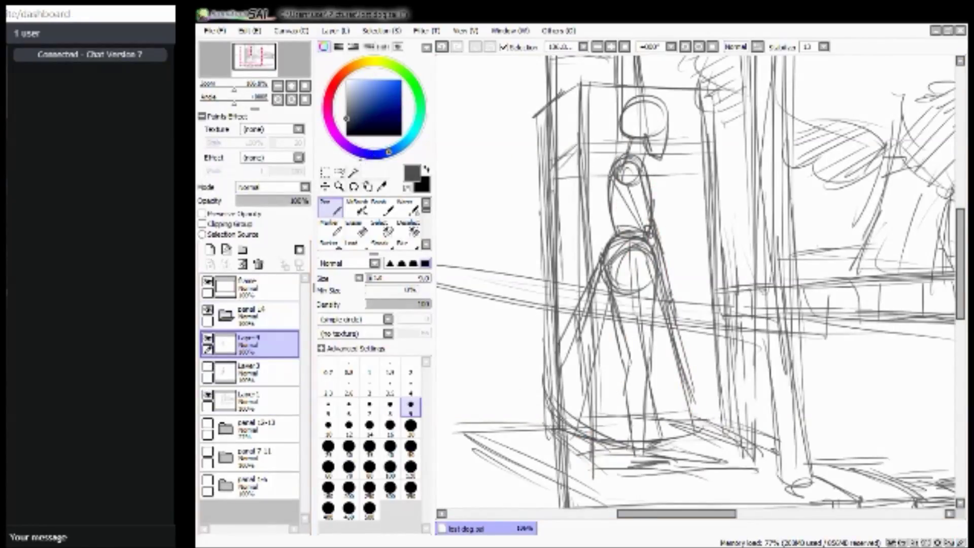
Lasso the girl's head and use the Rotate transform to tilt and shift it back over her shoulders.
click(340, 172)
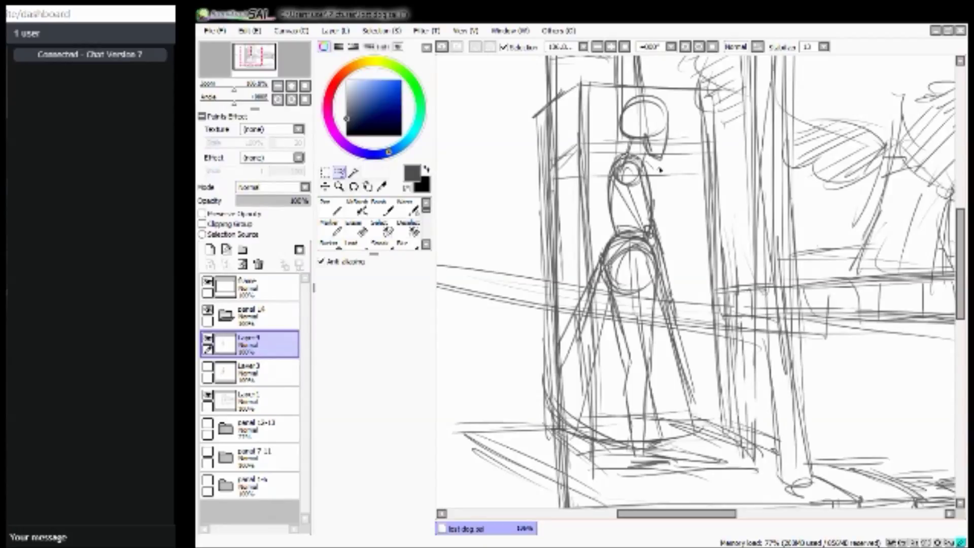
drag(599, 108, 617, 155)
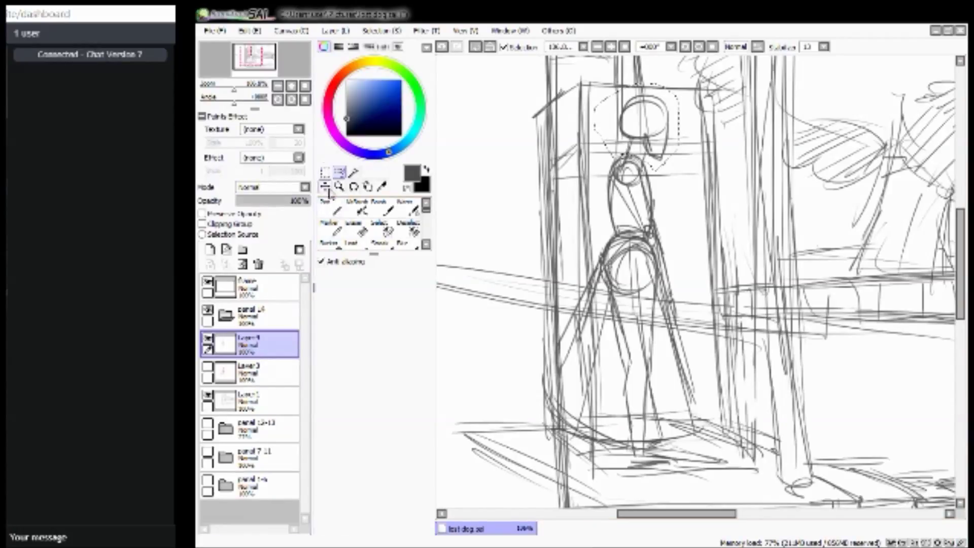
key(ctrl+t)
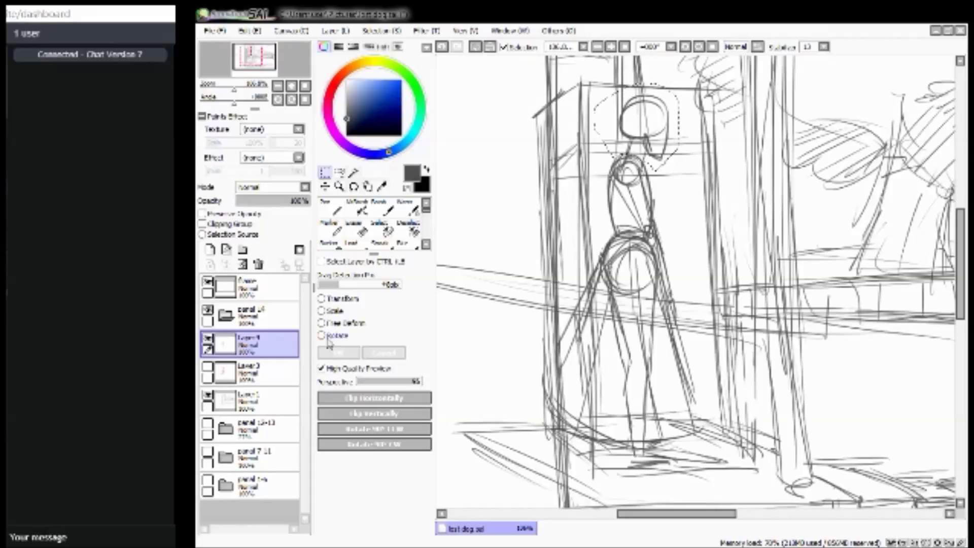
mouse_move(682, 98)
mouse_down()
mouse_move(683, 124)
mouse_move(638, 146)
mouse_move(686, 151)
mouse_move(680, 161)
mouse_up()
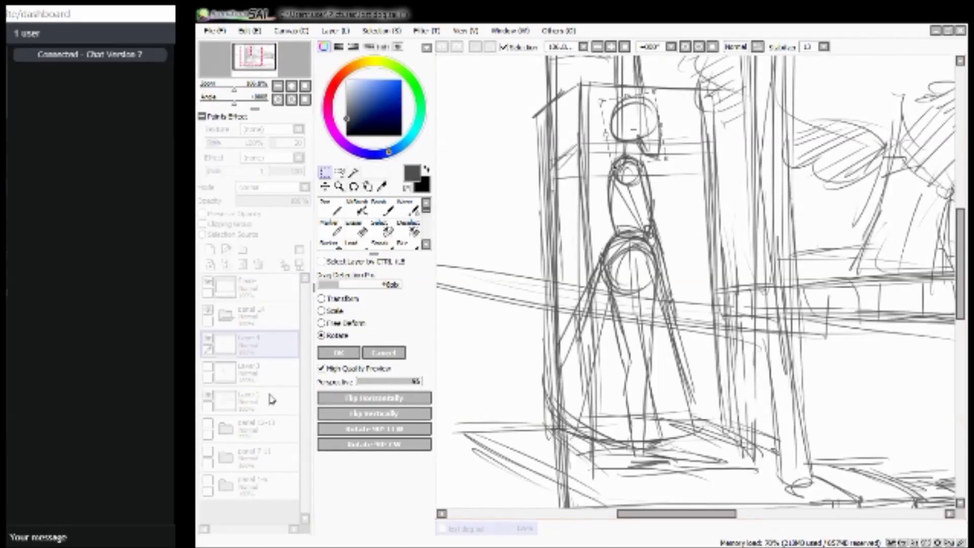
click(338, 353)
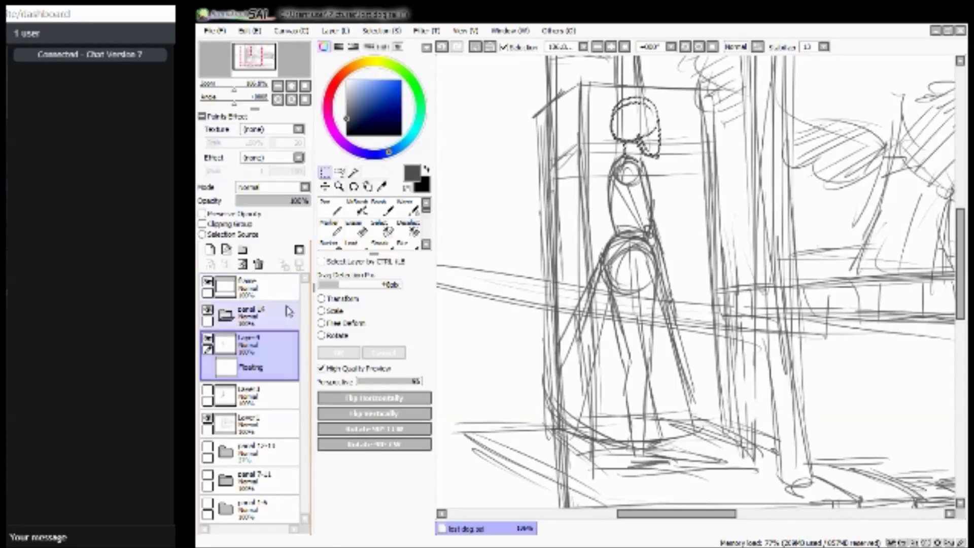
key(ctrl+d)
Erase the overlapping inner leg lines and the lower half of the hip circle.
click(356, 229)
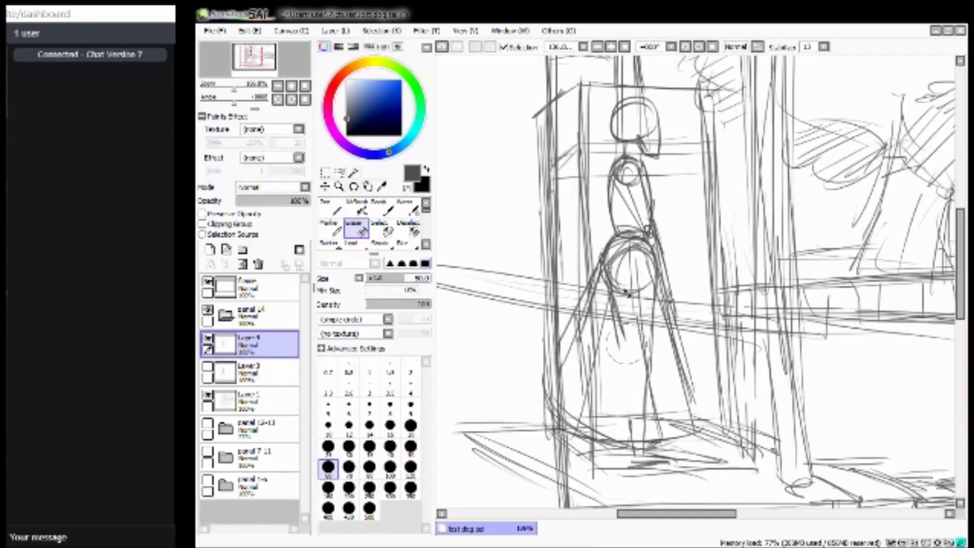
drag(615, 385, 654, 337)
mouse_move(660, 395)
mouse_down()
mouse_move(637, 370)
mouse_move(627, 436)
mouse_move(615, 300)
mouse_up()
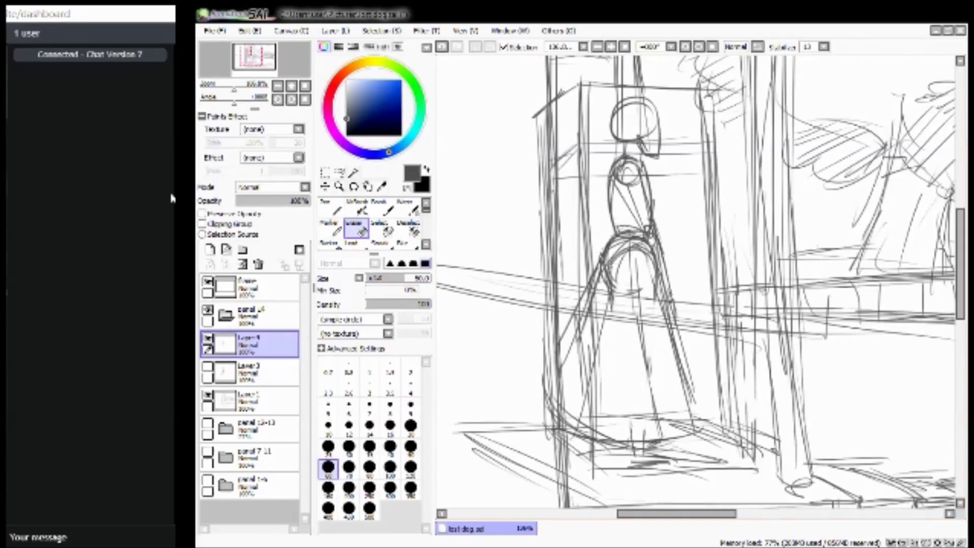
Check the layer visibility, and sketch the girl's feet below the ground arc with the Pen at size 9.
click(208, 339)
click(207, 341)
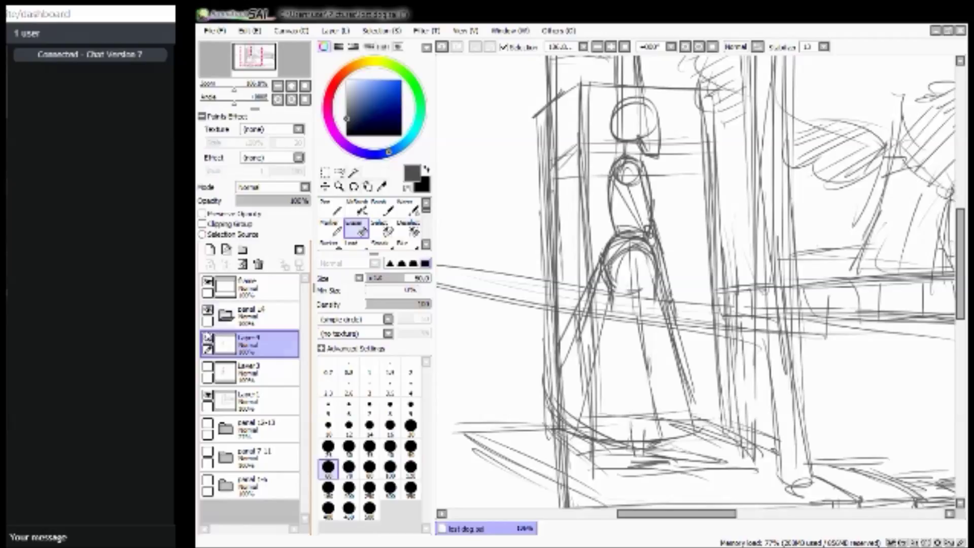
click(207, 365)
click(207, 366)
click(208, 366)
click(207, 366)
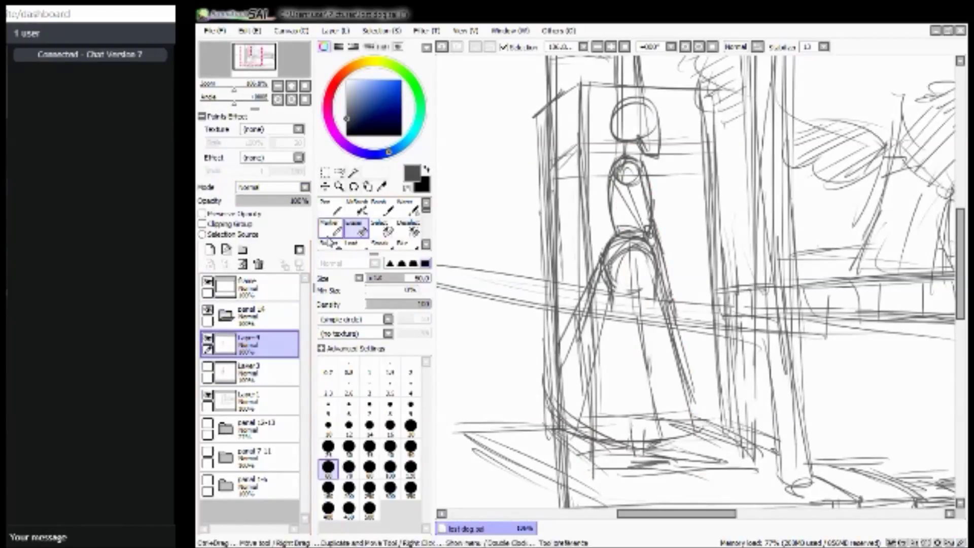
click(330, 208)
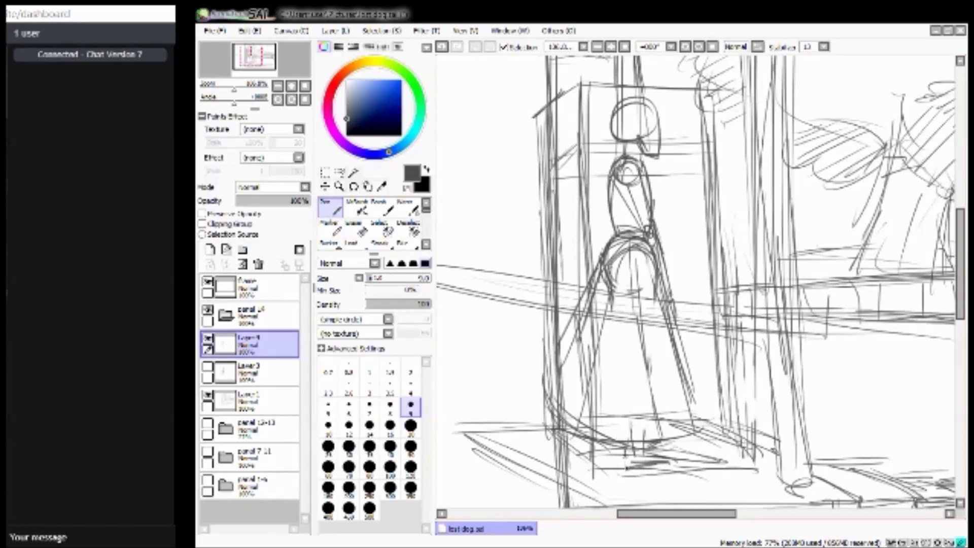
mouse_move(626, 467)
mouse_down()
mouse_move(685, 469)
mouse_move(673, 459)
mouse_up()
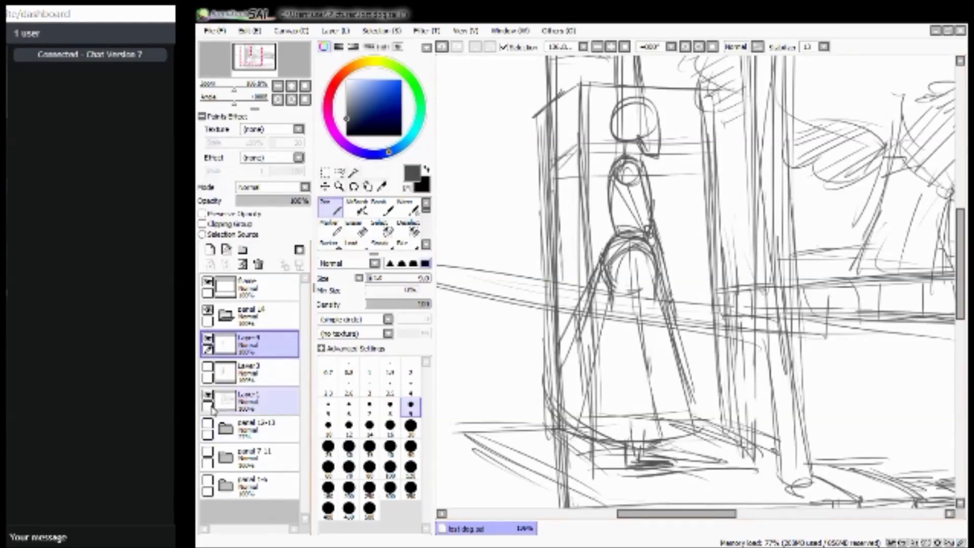
Delete the layer holding the walking girl reference photo.
click(208, 367)
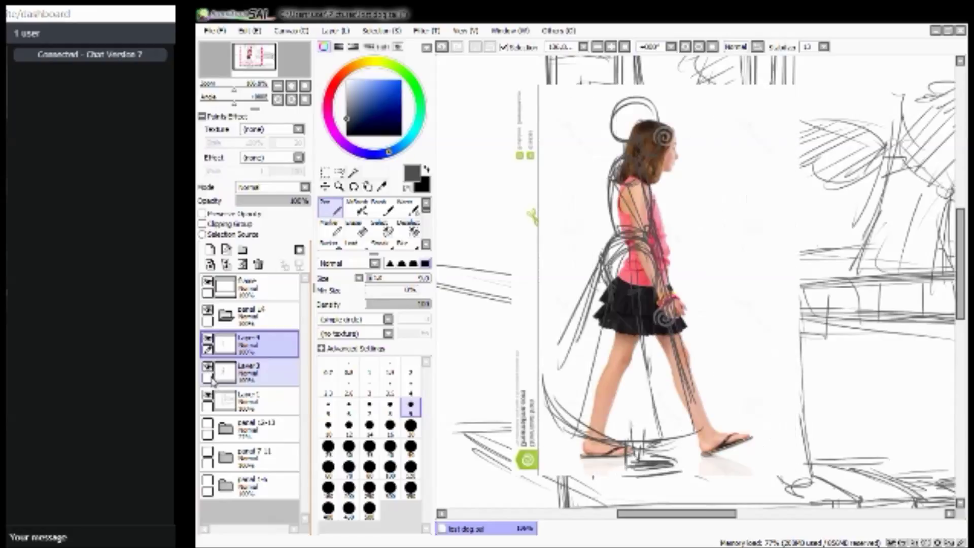
click(261, 386)
click(258, 265)
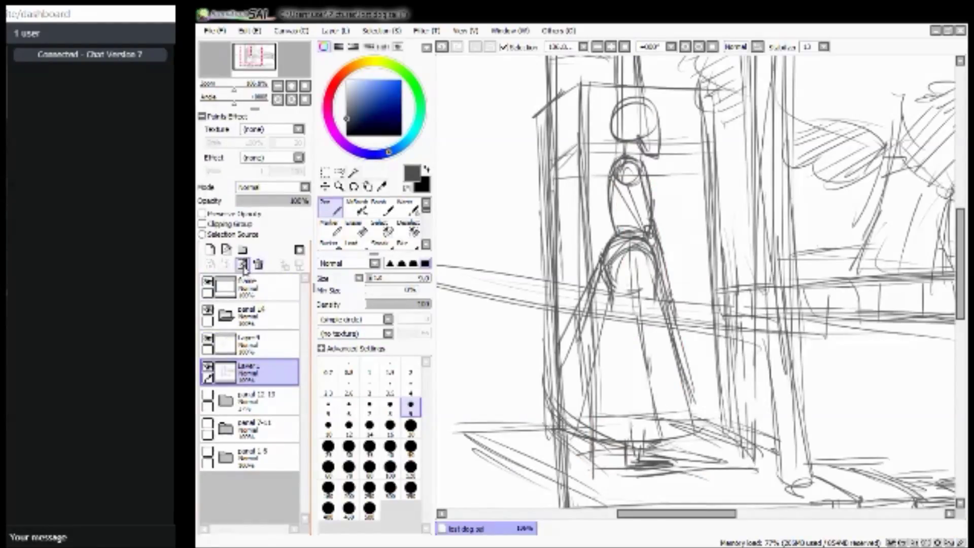
On the figure layer, extend the front outline of the skirt down to an angled corner at the hem.
click(235, 344)
click(208, 338)
click(208, 338)
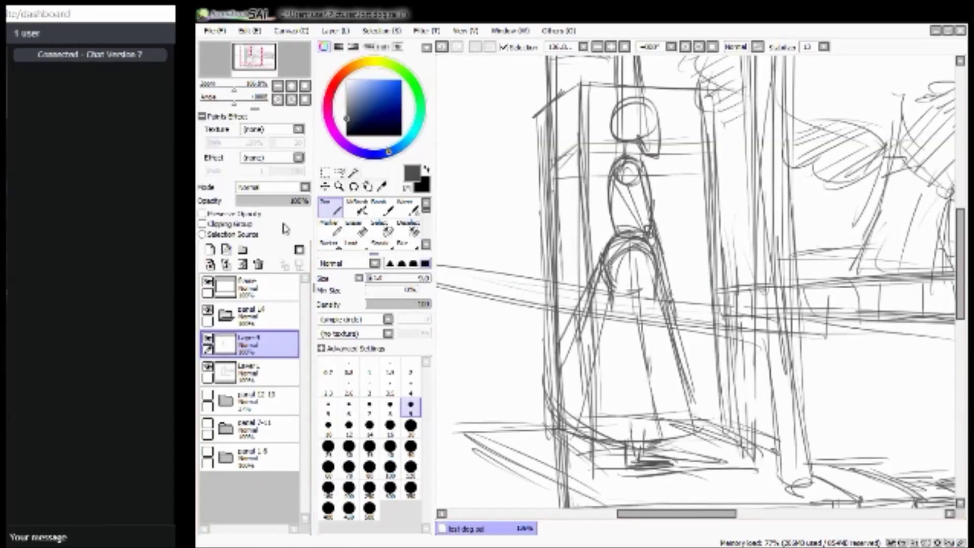
drag(677, 327, 709, 398)
mouse_move(679, 349)
mouse_down()
mouse_move(708, 406)
mouse_move(704, 419)
mouse_up()
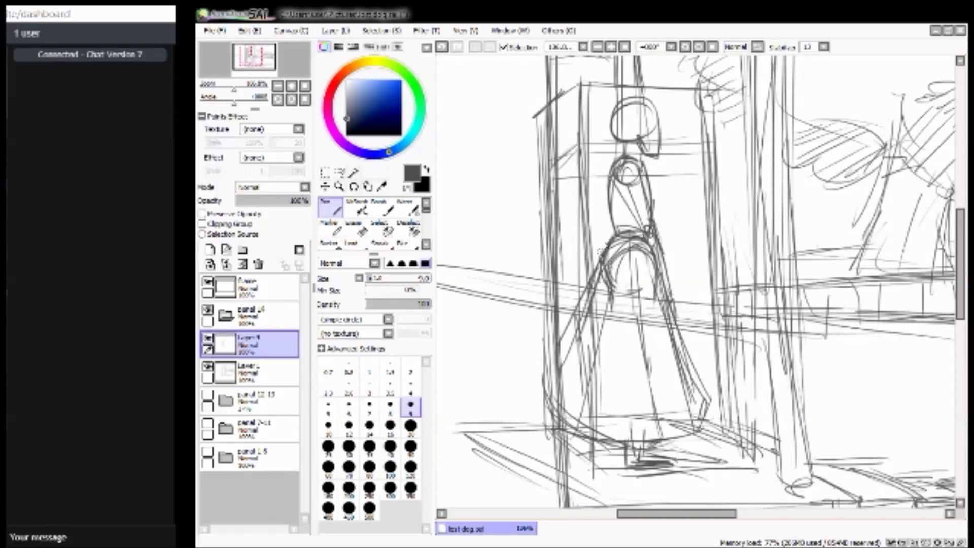
Erase the leftover hip lines and the shoulder circle, reducing the Eraser size to 30 for the finer areas.
click(362, 229)
mouse_move(616, 239)
mouse_down()
mouse_move(612, 286)
mouse_move(622, 249)
mouse_move(654, 286)
mouse_move(650, 270)
mouse_move(674, 333)
mouse_move(672, 341)
mouse_move(644, 322)
mouse_move(615, 330)
mouse_up()
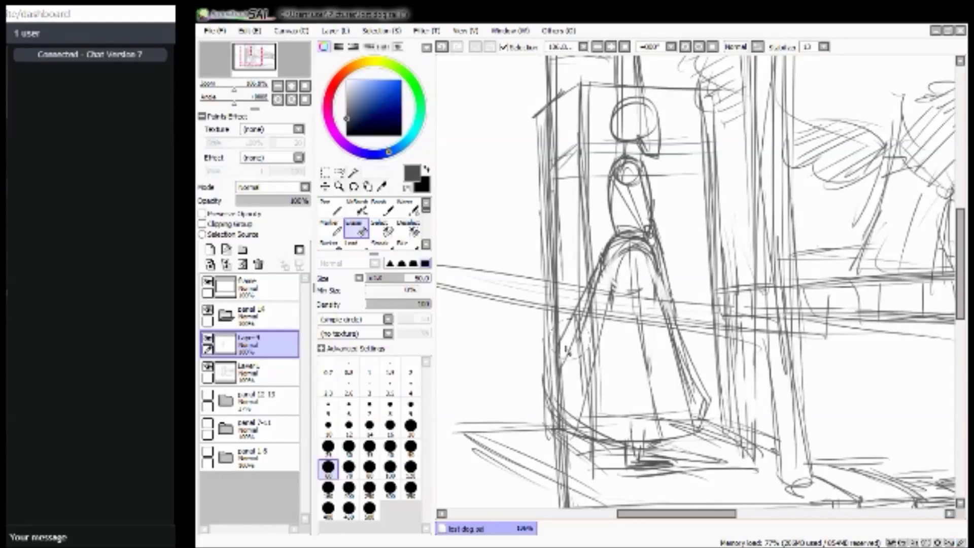
key(bracketleft)
key(bracketleft)
key(bracketleft)
key(bracketleft)
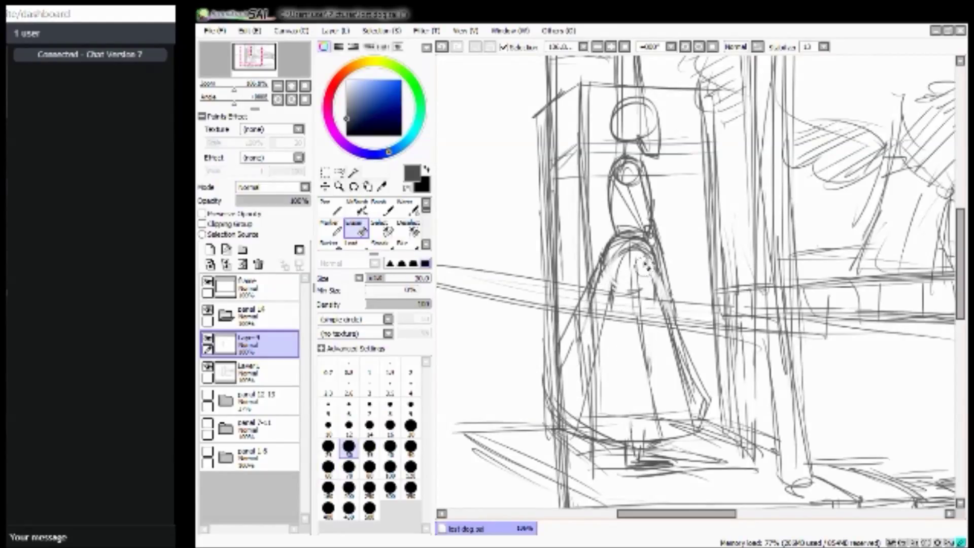
mouse_move(615, 265)
mouse_down()
mouse_move(645, 269)
mouse_move(619, 257)
mouse_move(639, 258)
mouse_move(652, 279)
mouse_move(640, 259)
mouse_move(610, 273)
mouse_move(615, 258)
mouse_move(635, 264)
mouse_move(626, 223)
mouse_up()
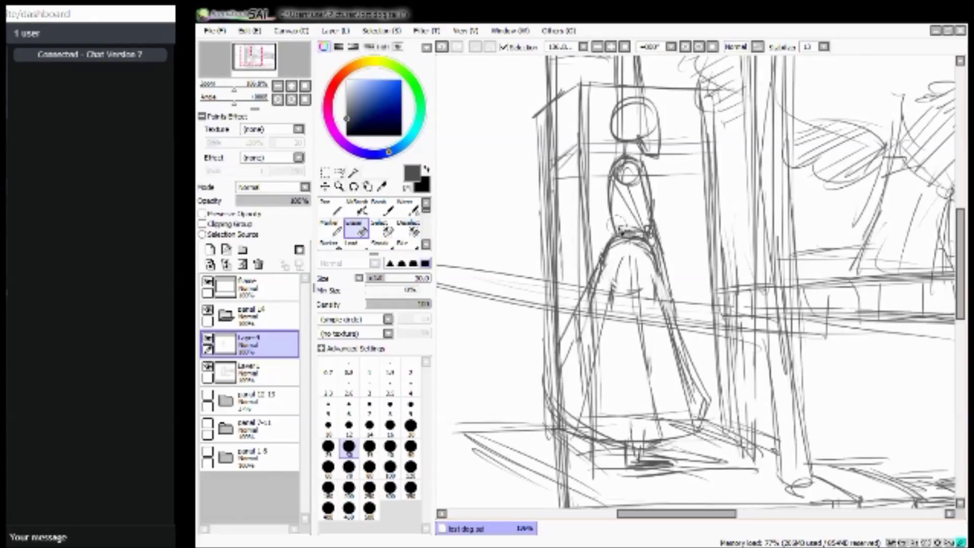
mouse_move(628, 188)
mouse_down()
mouse_move(625, 180)
mouse_move(627, 196)
mouse_up()
Reinforce the skirt's front edge from waist to hem and round off its lower front corner with the Pen.
key(n)
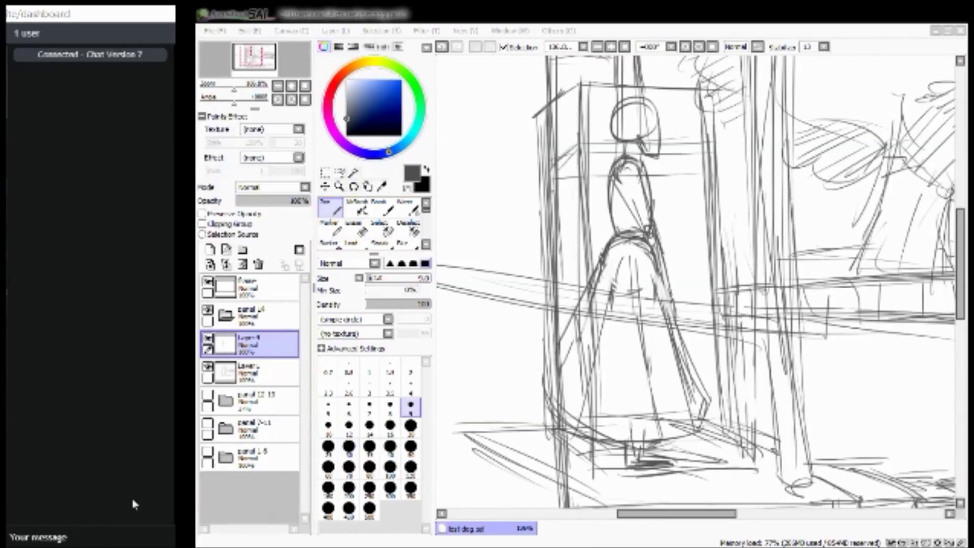
click(216, 32)
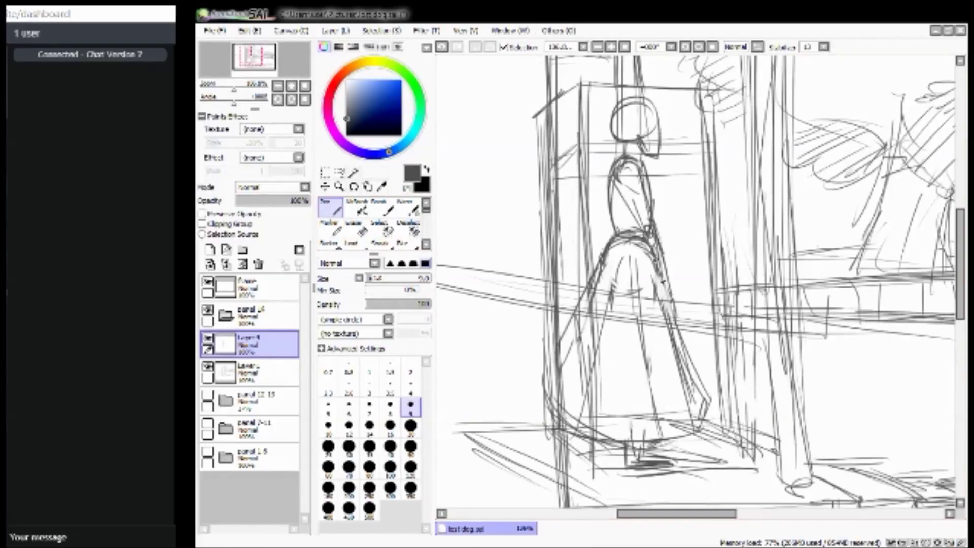
mouse_move(645, 251)
mouse_down()
mouse_move(704, 377)
mouse_move(701, 402)
mouse_move(705, 373)
mouse_move(705, 408)
mouse_up()
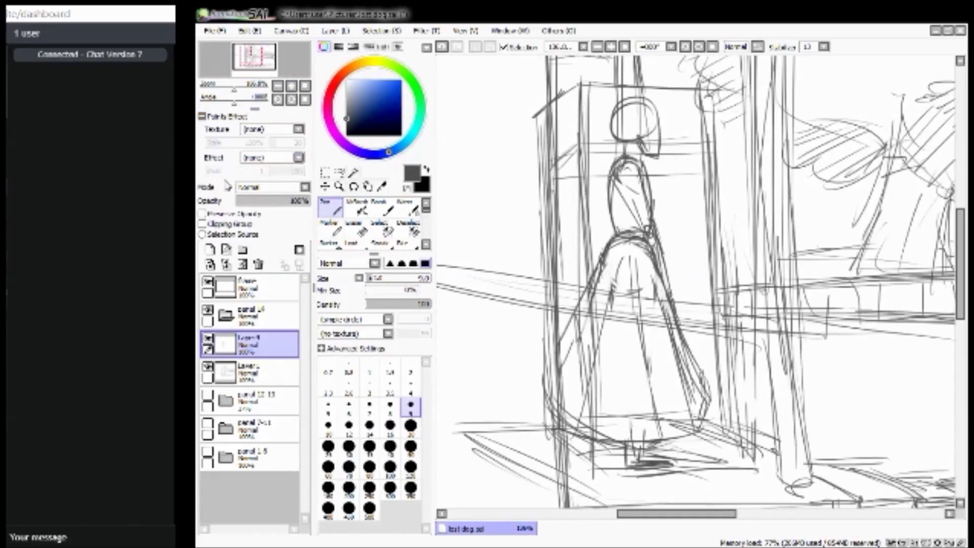
mouse_move(257, 64)
mouse_down()
mouse_move(254, 53)
mouse_move(255, 67)
mouse_move(229, 89)
mouse_move(263, 61)
mouse_up()
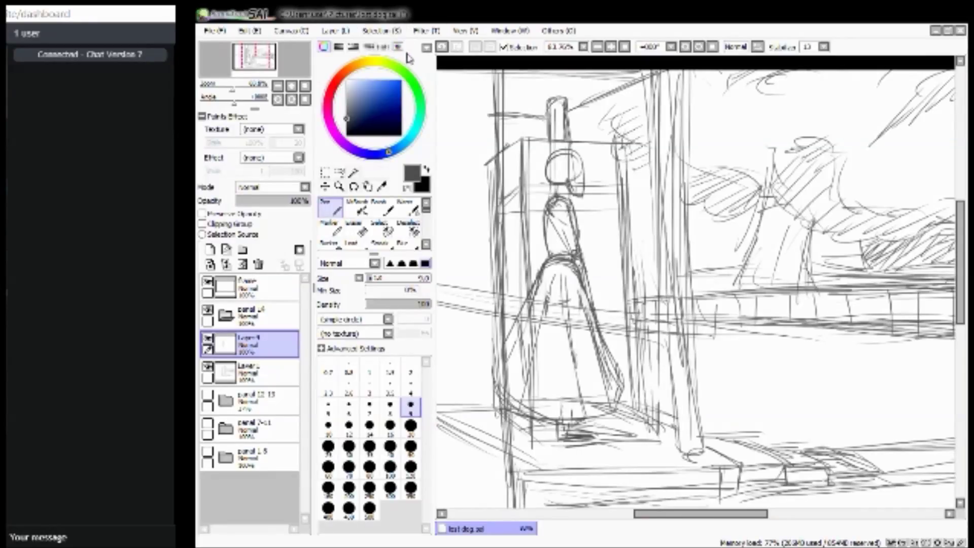
mouse_move(265, 65)
mouse_down()
mouse_move(273, 60)
mouse_move(249, 76)
mouse_up()
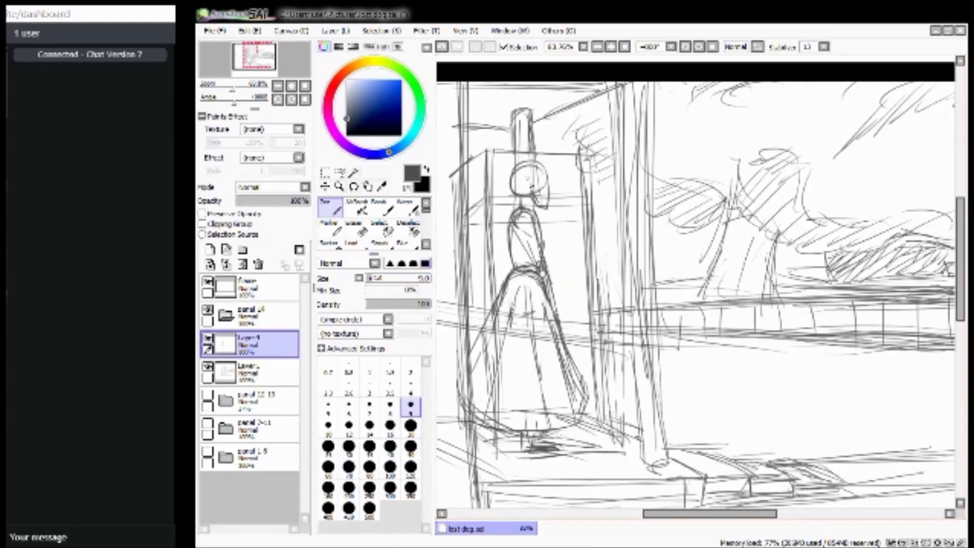
mouse_move(243, 83)
mouse_down()
mouse_move(256, 82)
mouse_move(249, 79)
mouse_up()
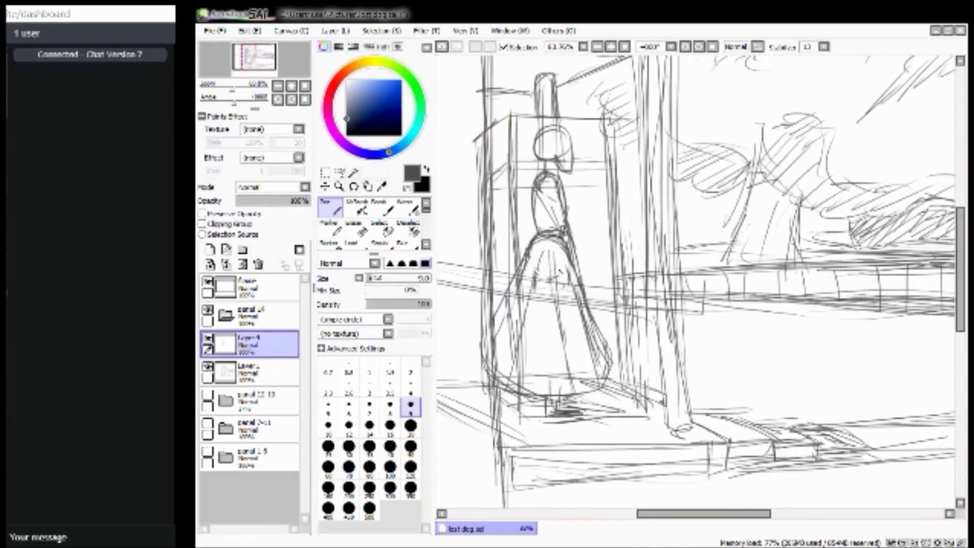
mouse_move(590, 309)
mouse_down()
mouse_move(612, 363)
mouse_move(591, 390)
mouse_up()
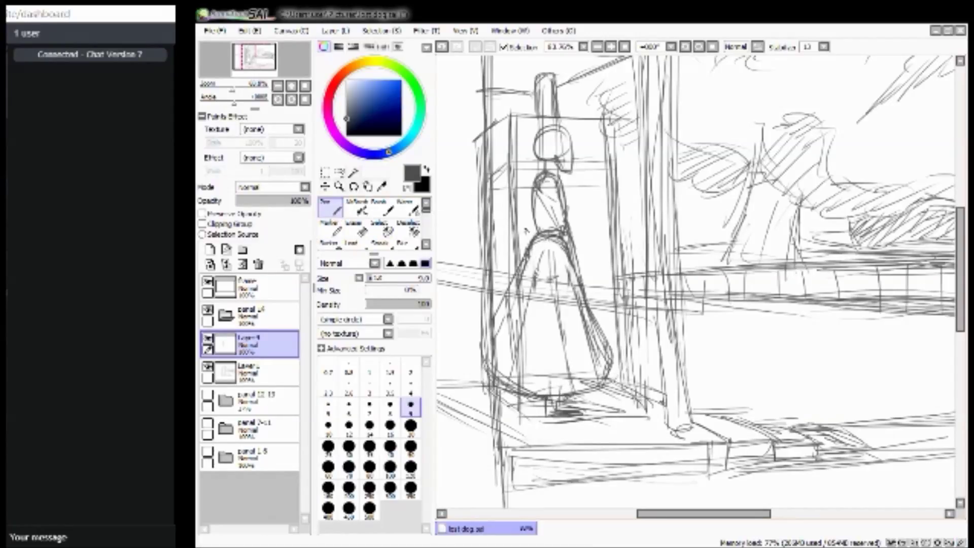
Check the figure with the background hidden, and erase the stray post lines above her head from the figure layer.
click(228, 372)
click(206, 367)
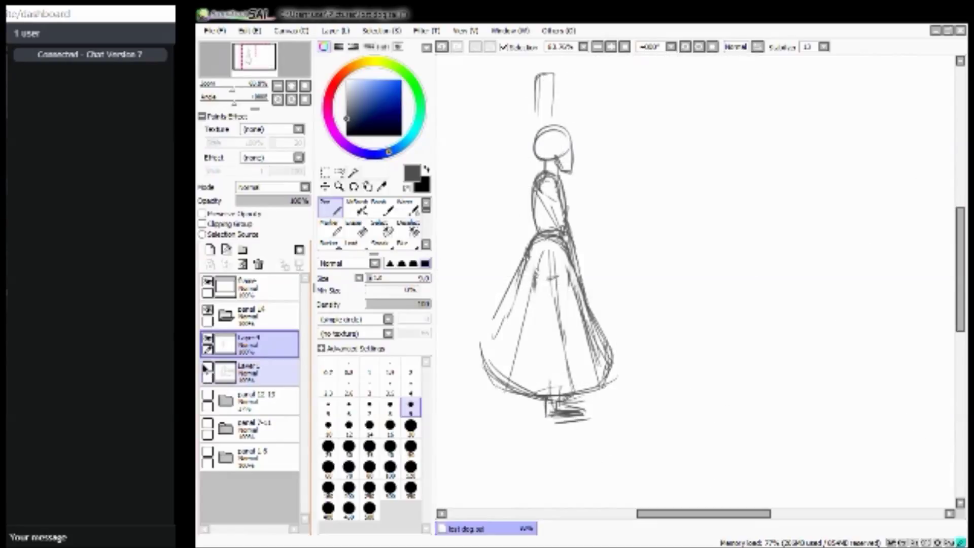
click(206, 367)
click(207, 338)
click(207, 338)
click(262, 354)
click(356, 230)
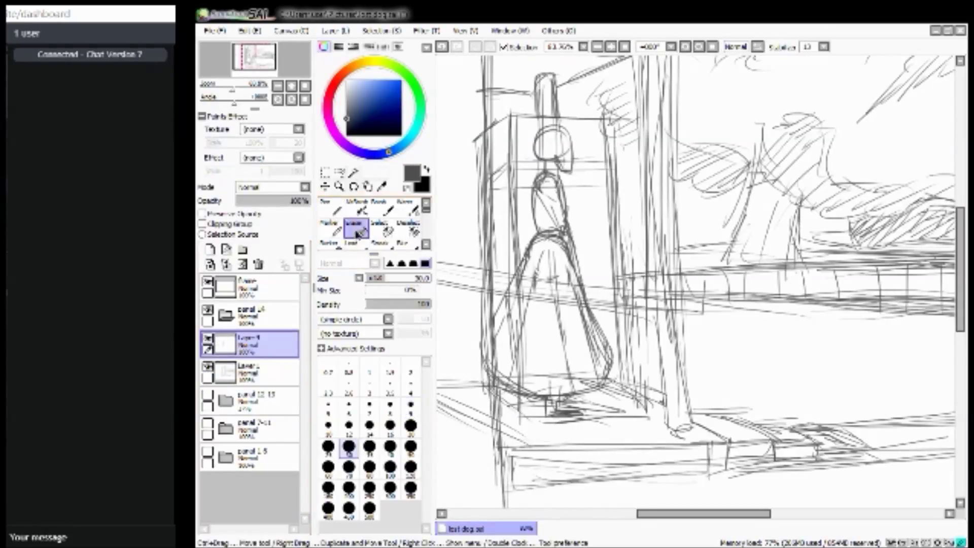
drag(563, 121, 571, 107)
drag(537, 113, 541, 74)
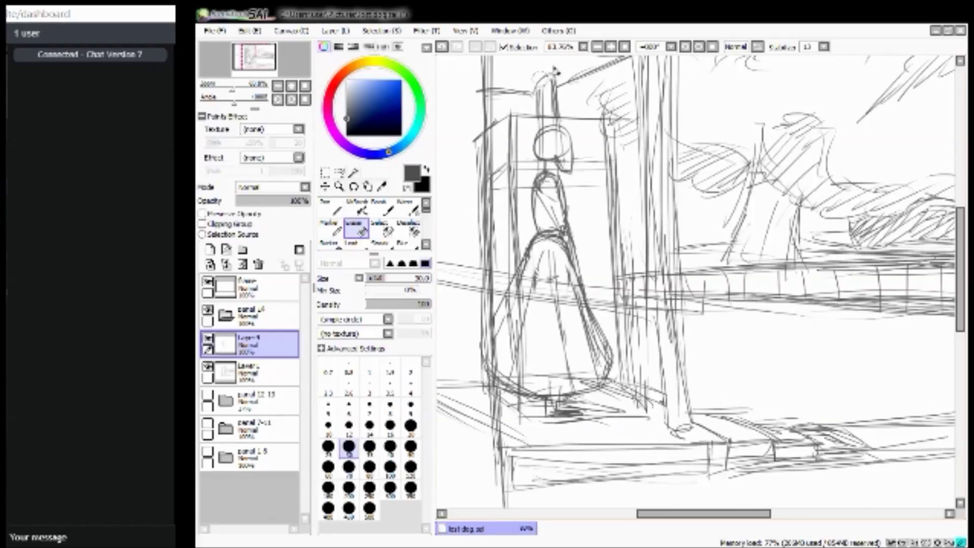
On the background layer, redraw the top of the post above the girl and erase its lines inside her head.
click(279, 369)
click(331, 208)
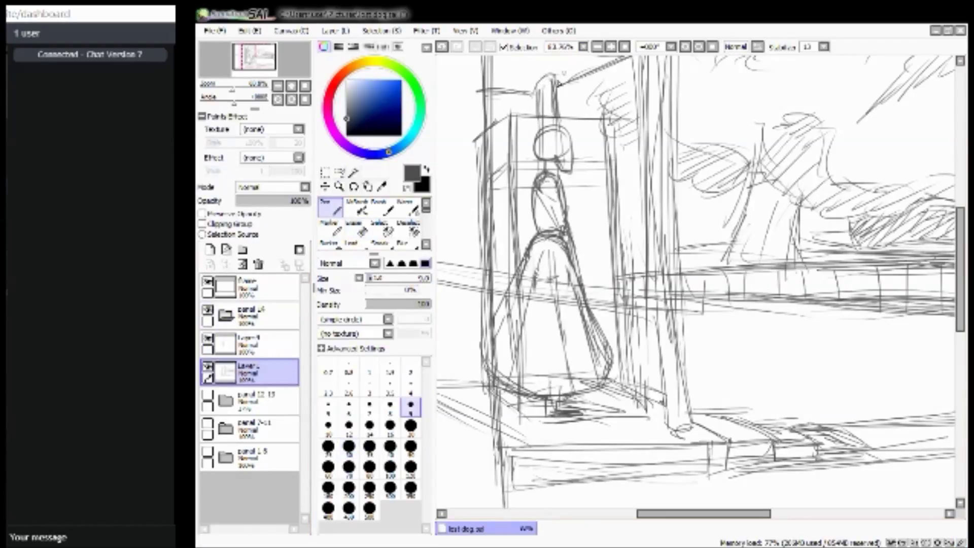
mouse_move(560, 75)
mouse_down()
mouse_move(532, 90)
mouse_move(538, 137)
mouse_move(560, 87)
mouse_move(560, 147)
mouse_move(559, 104)
mouse_up()
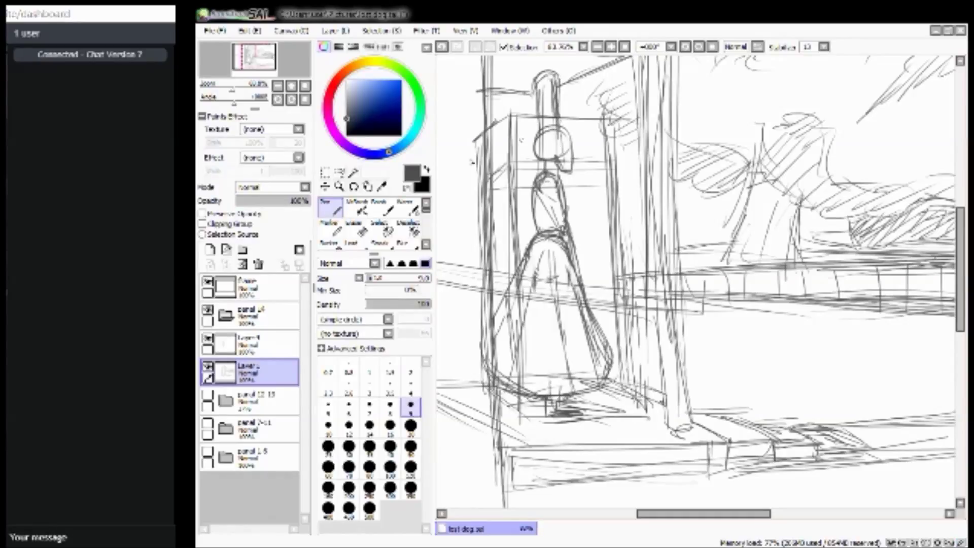
click(355, 229)
drag(556, 144, 551, 145)
click(330, 206)
Erase the excess sketch lines along the upper part of the tall foreground pillar on the background layer.
click(280, 47)
drag(280, 47, 274, 52)
click(358, 231)
click(349, 446)
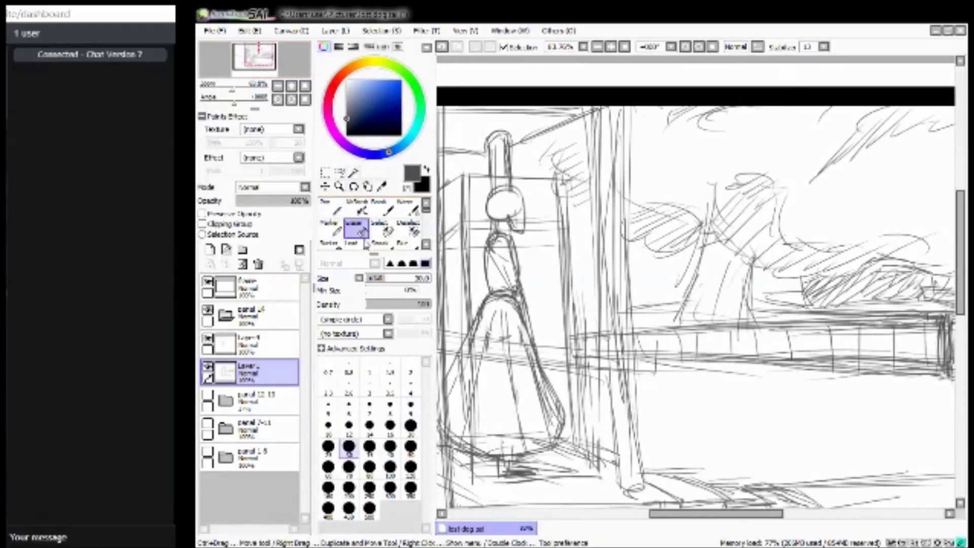
drag(631, 116, 630, 175)
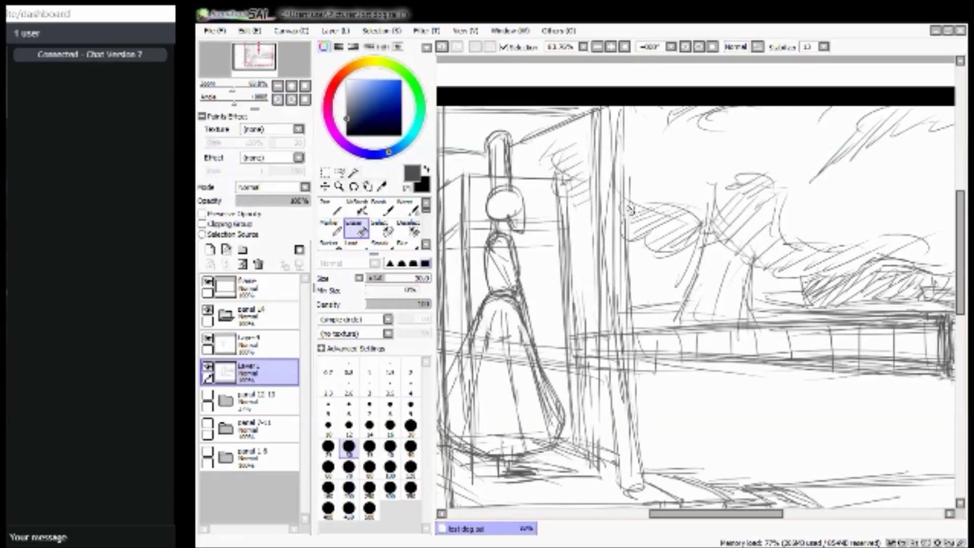
Reinforce the lower edges and base of the foreground pillar with Pen strokes.
drag(264, 60, 291, 54)
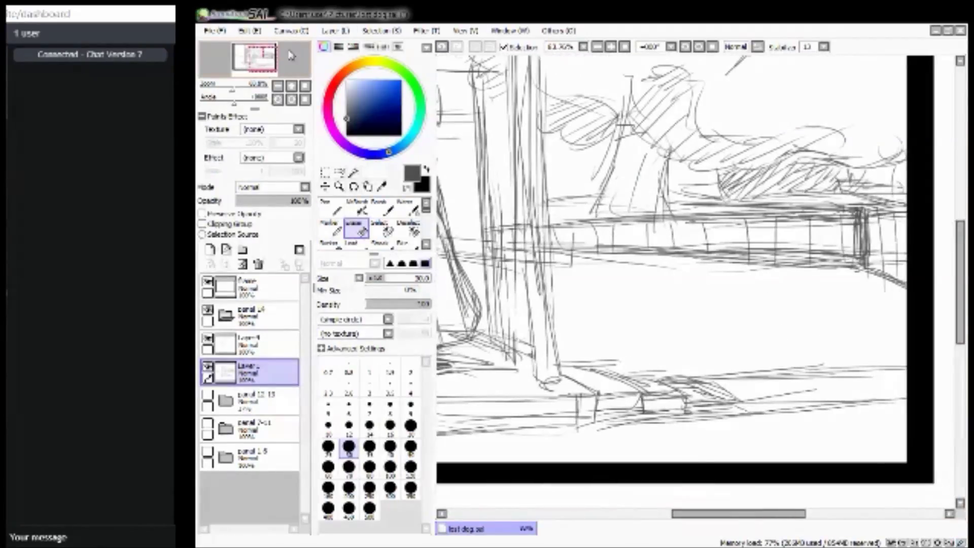
click(332, 208)
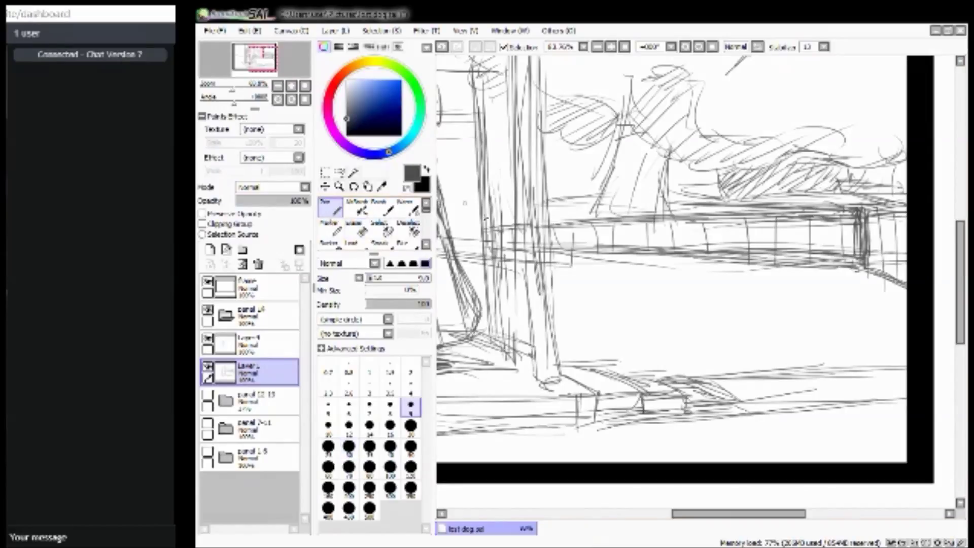
mouse_move(553, 301)
mouse_down()
mouse_move(556, 387)
mouse_move(533, 386)
mouse_up()
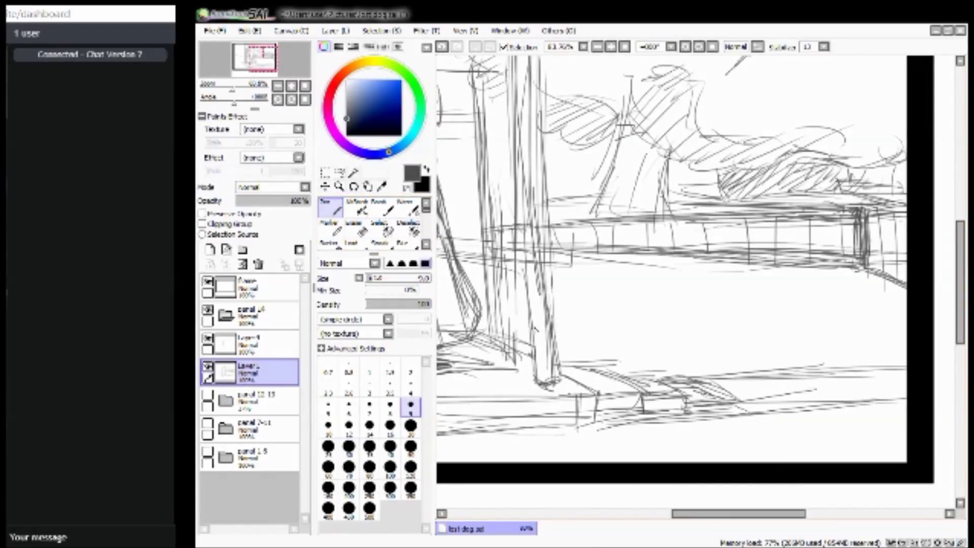
Erase the stray lines along the lower part of the foreground pillar and redraw its edge with the Pen.
click(356, 229)
drag(558, 380, 555, 320)
click(329, 208)
drag(545, 260, 548, 298)
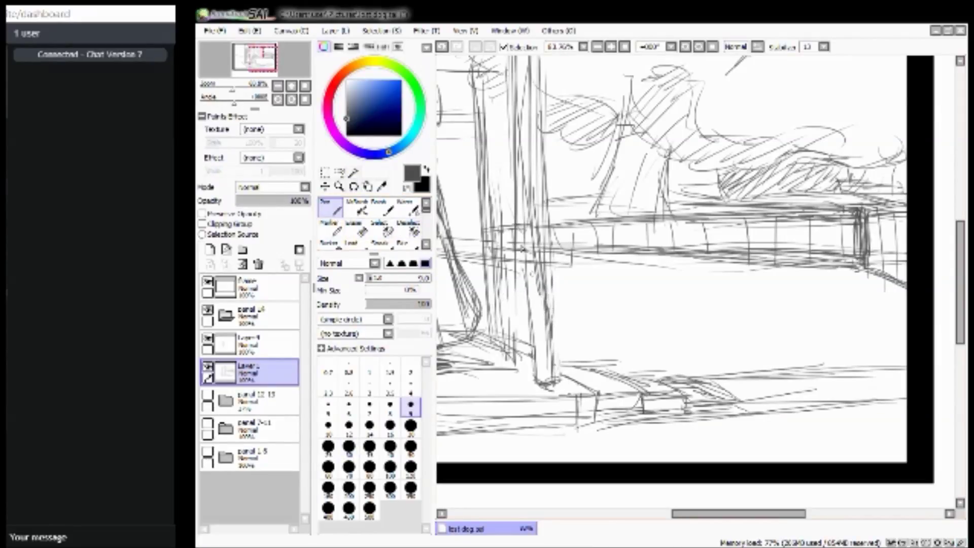
mouse_move(265, 53)
mouse_down()
mouse_move(256, 55)
mouse_move(274, 53)
mouse_move(255, 50)
mouse_up()
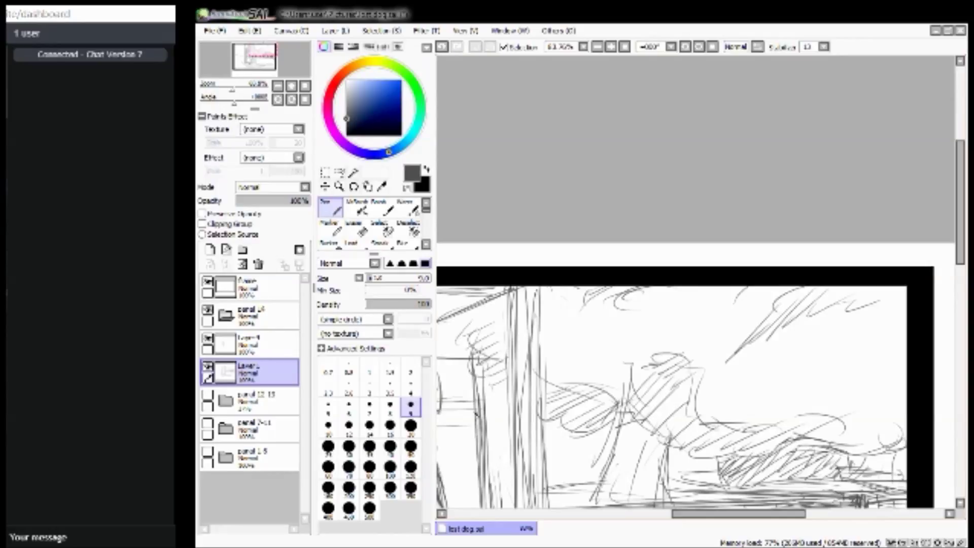
drag(265, 56, 240, 80)
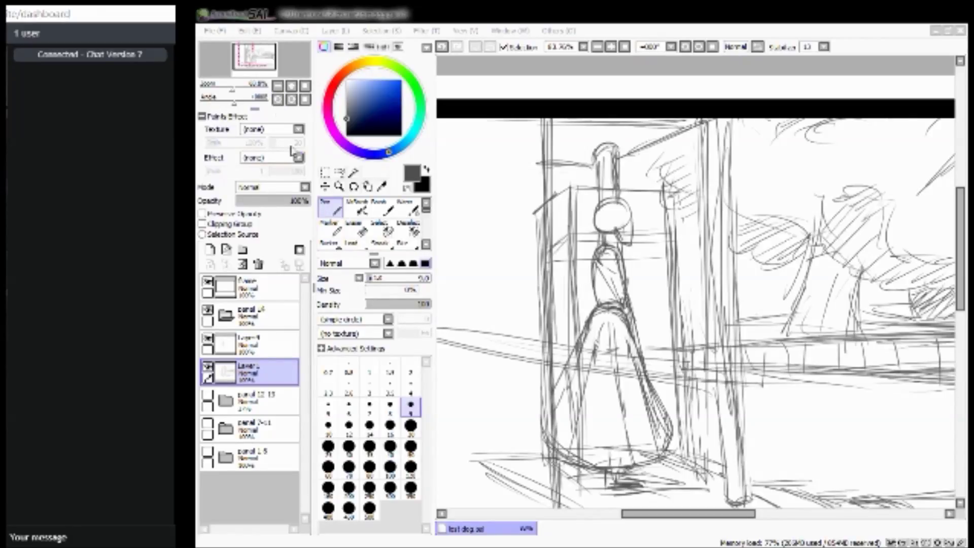
click(254, 61)
click(271, 63)
drag(247, 51, 257, 57)
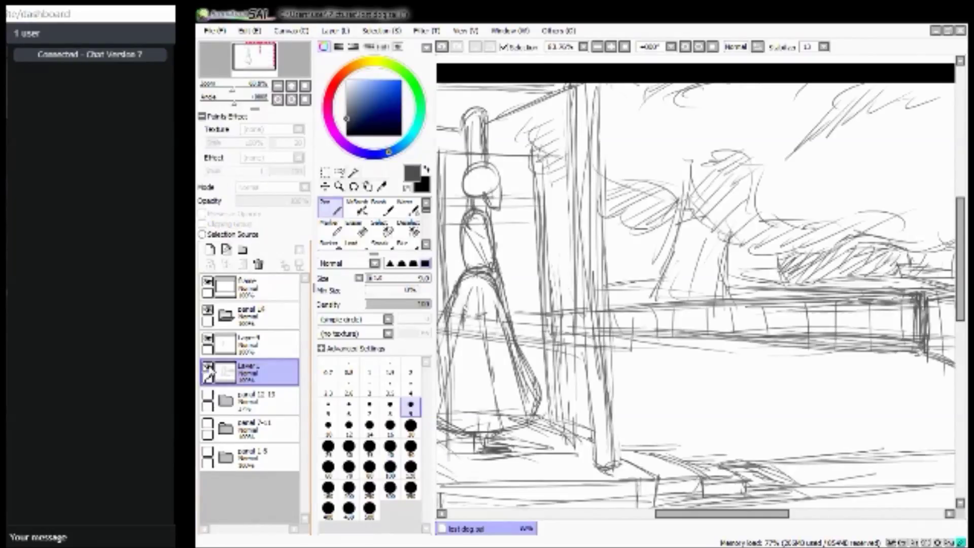
click(207, 347)
click(263, 364)
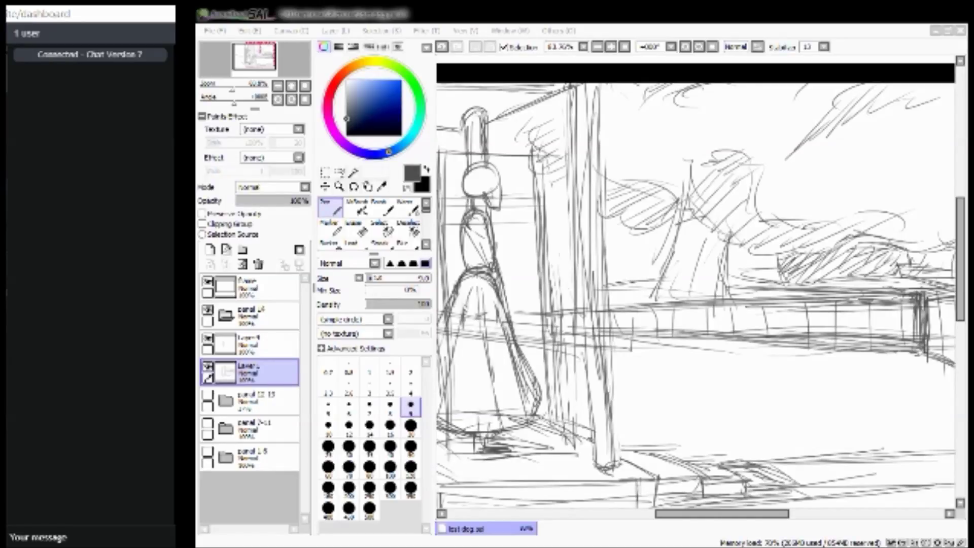
click(630, 169)
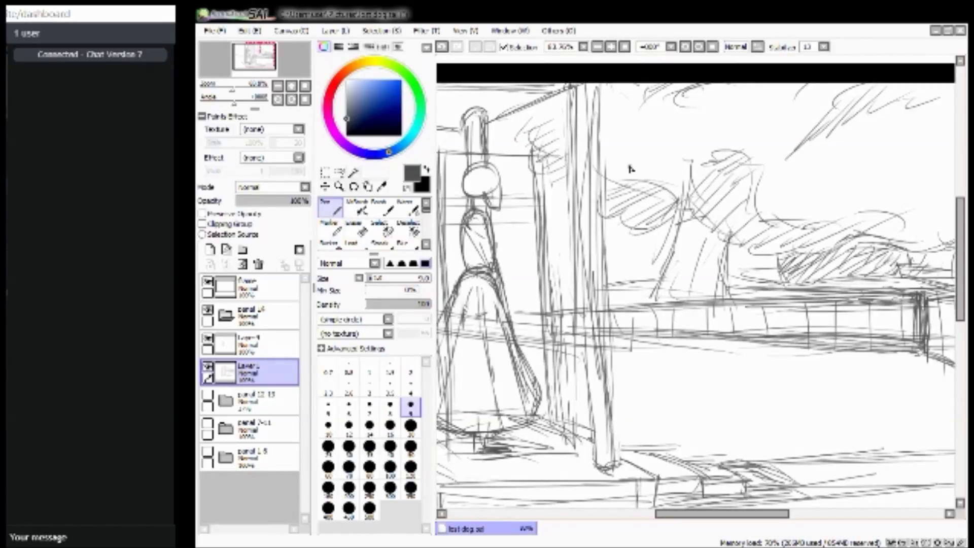
click(167, 459)
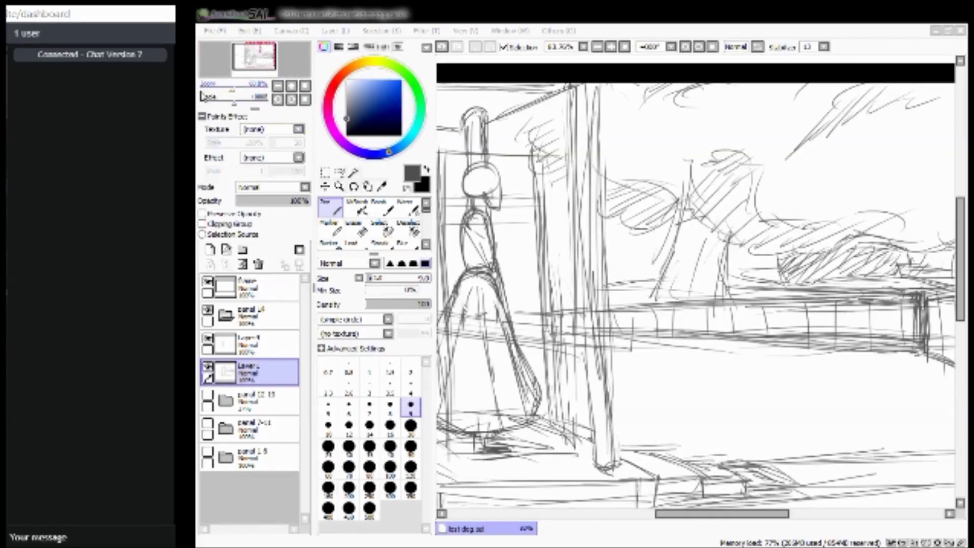
click(266, 71)
drag(264, 69, 260, 63)
Add a new layer above the girl's figure layer in the panel 14 folder, and check the figure layer's visibility.
click(266, 343)
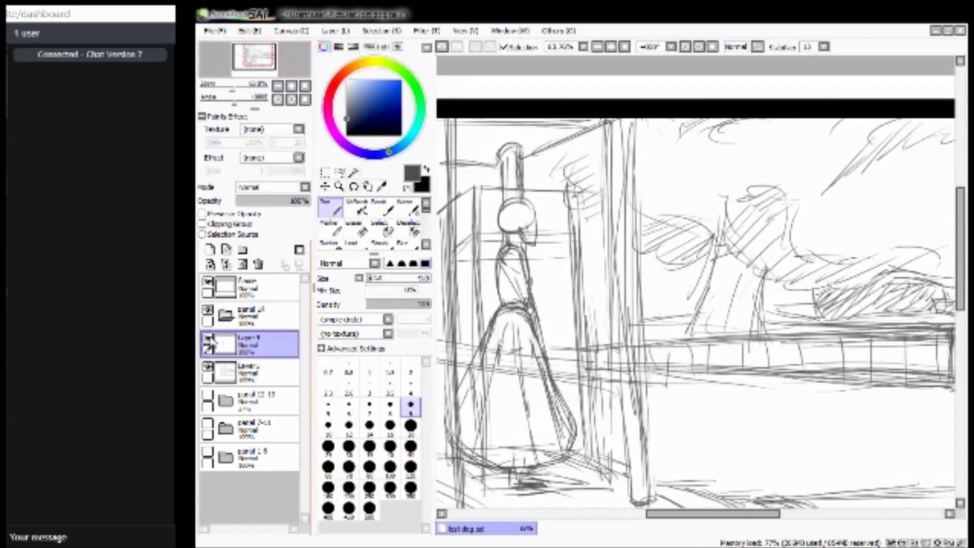
click(206, 339)
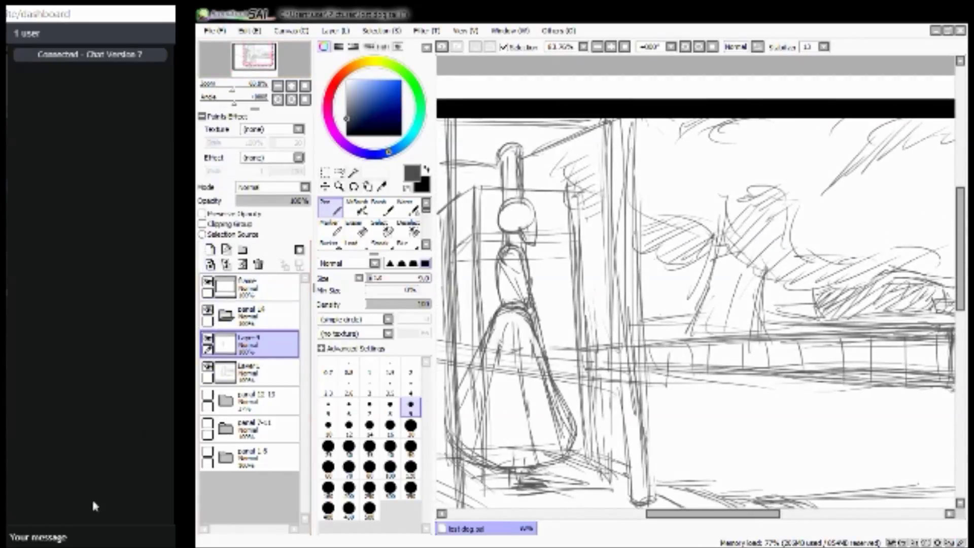
key(alt+Tab)
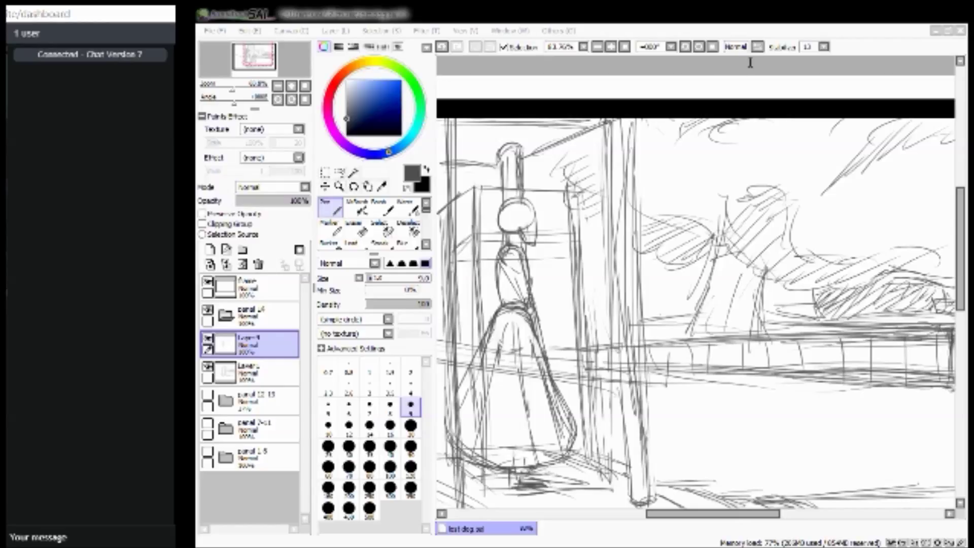
click(247, 24)
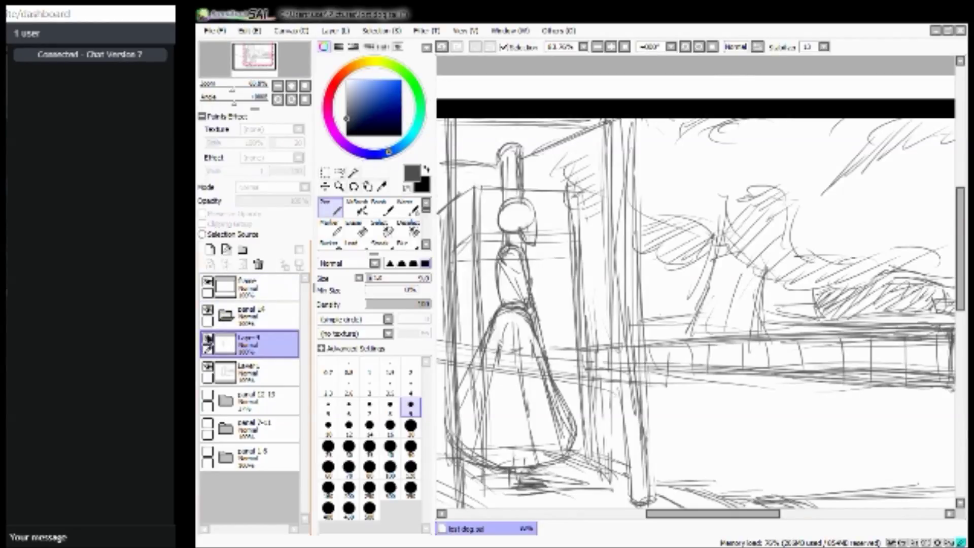
click(210, 250)
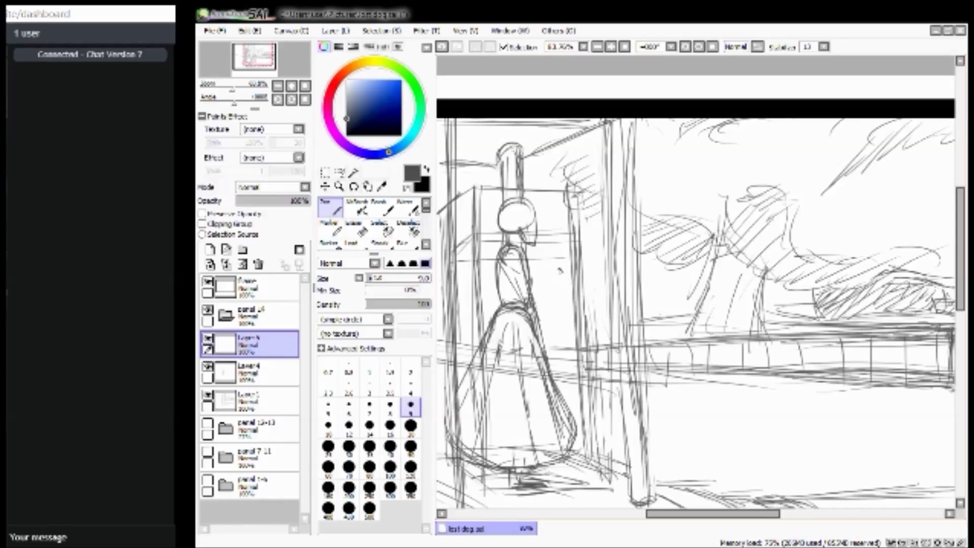
click(208, 366)
click(207, 366)
key(alt+Tab)
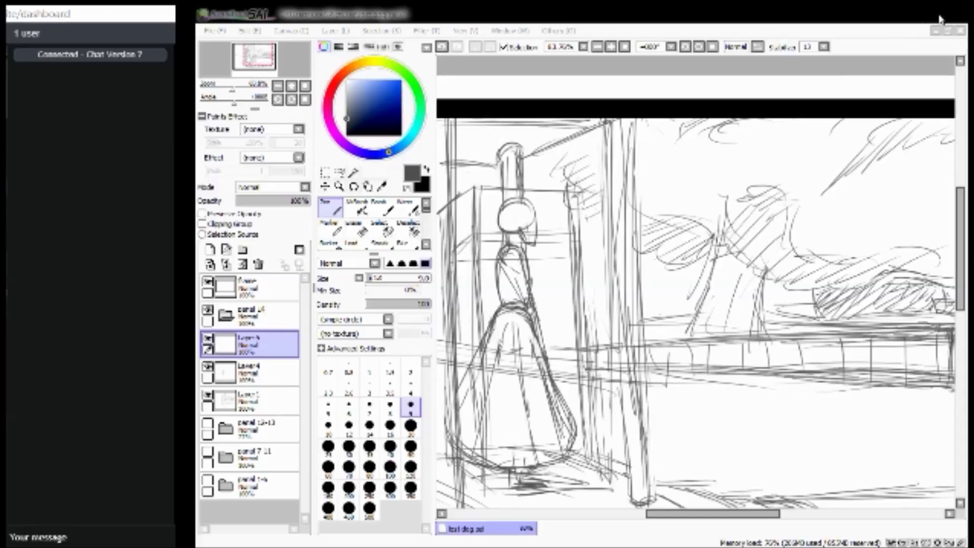
click(911, 29)
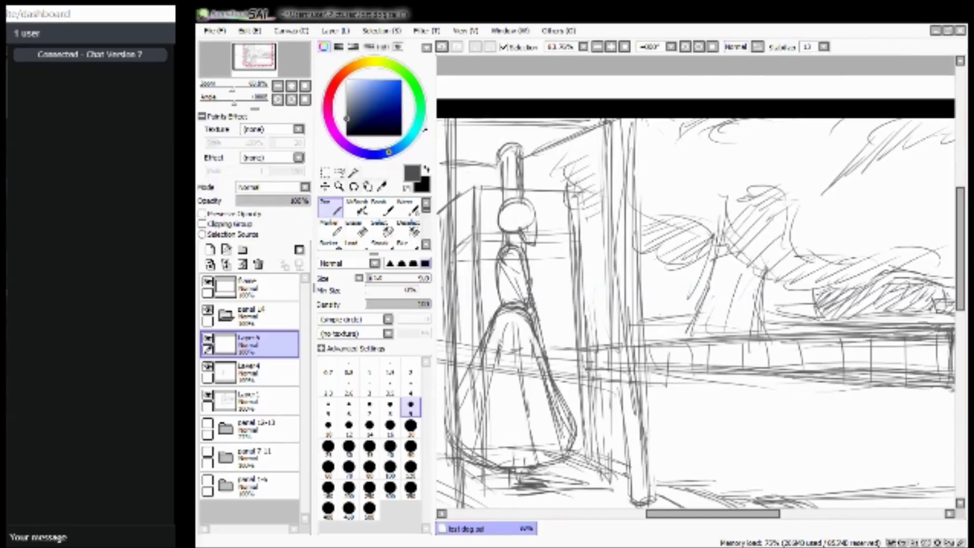
drag(264, 60, 268, 61)
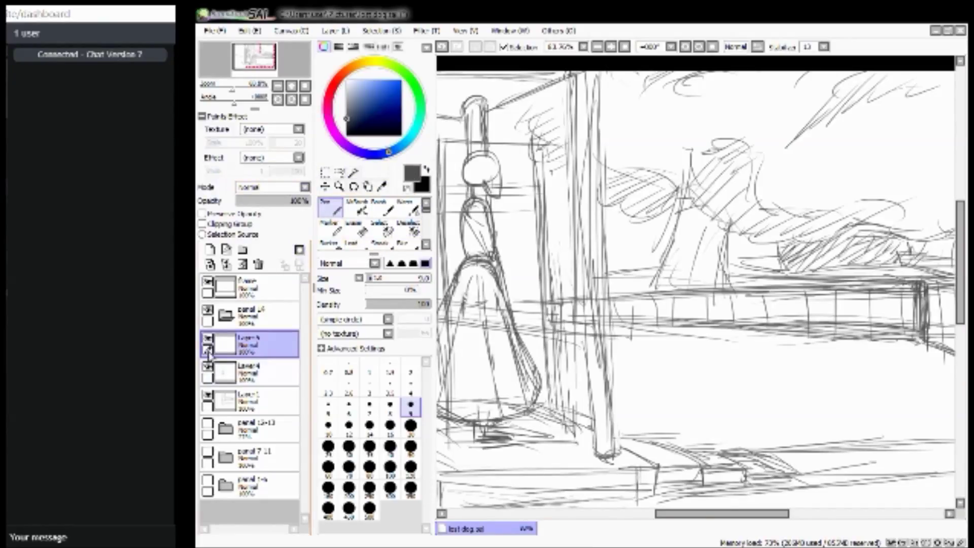
drag(252, 70, 263, 75)
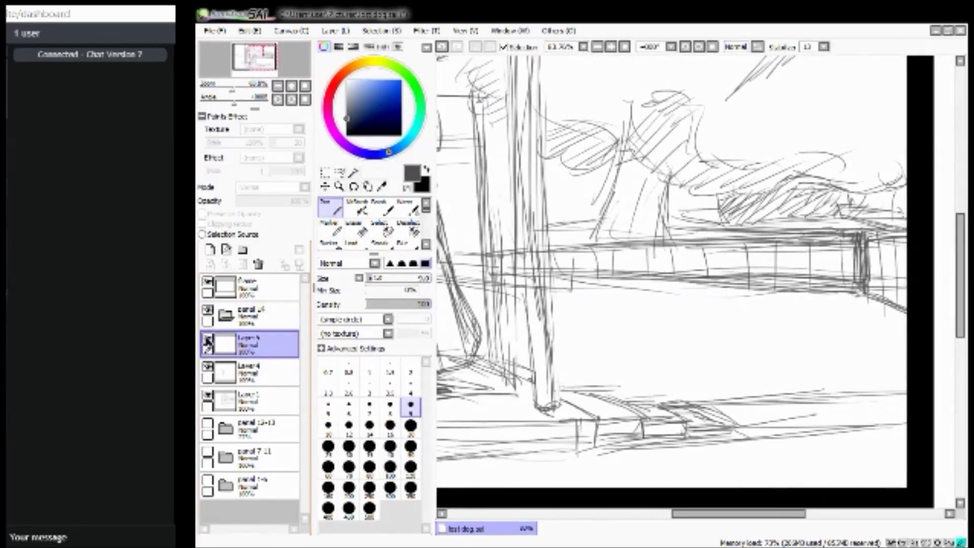
mouse_move(249, 71)
mouse_down()
mouse_move(257, 51)
mouse_move(265, 55)
mouse_up()
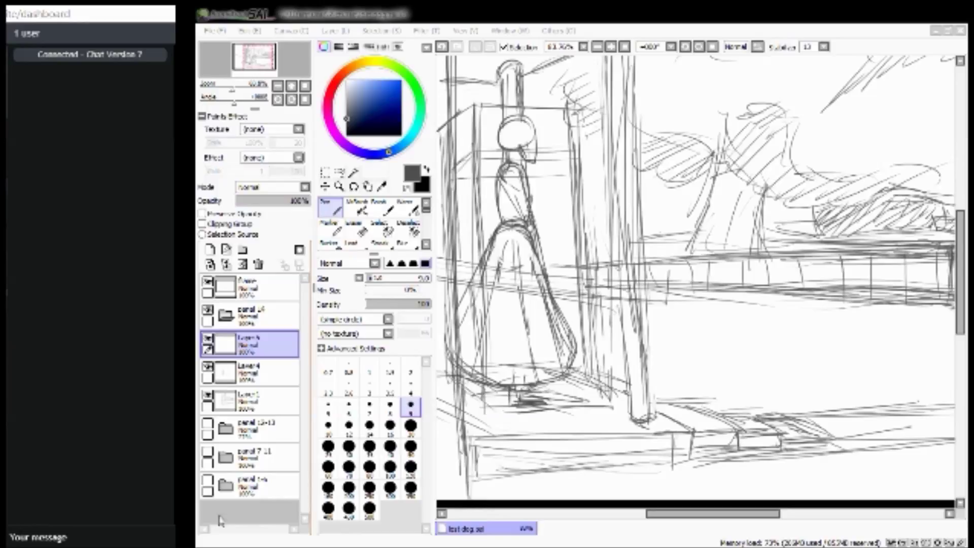
click(830, 19)
key(alt+Tab)
mouse_move(263, 62)
mouse_down()
mouse_move(238, 80)
mouse_move(248, 75)
mouse_up()
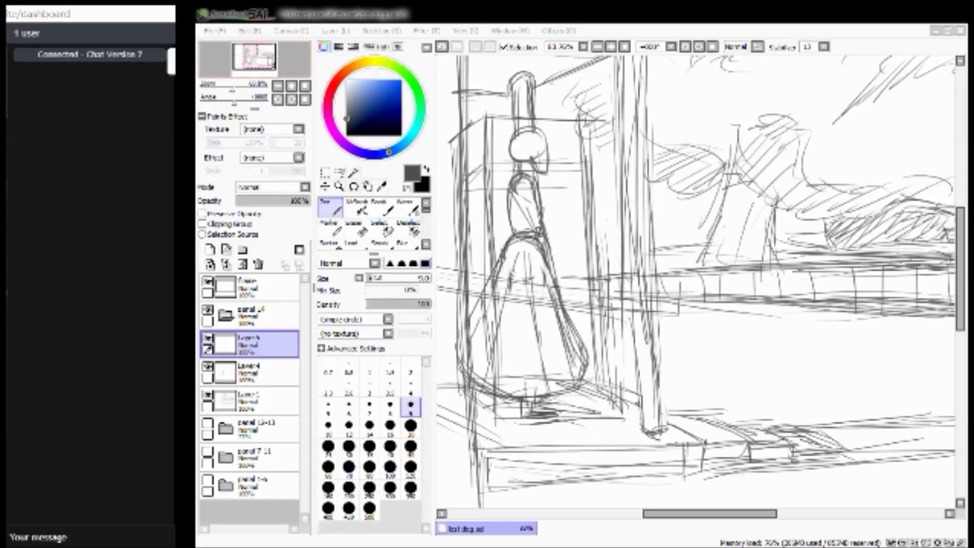
click(268, 60)
click(257, 59)
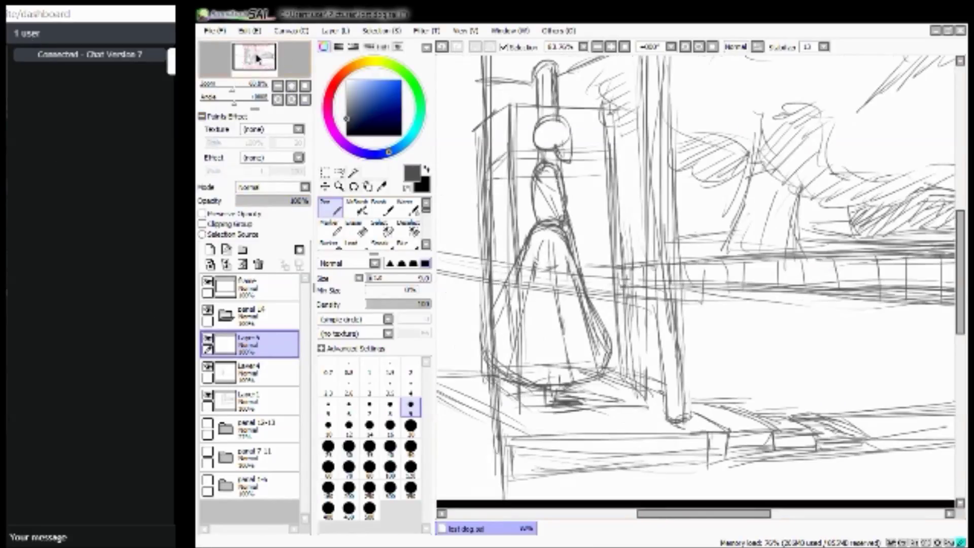
Try roughing in a second figure near the wall's corner with a round head, body circle and curved leg lines, and clear the layer.
drag(257, 59, 271, 59)
mouse_move(913, 394)
mouse_down()
mouse_move(855, 317)
mouse_move(899, 387)
mouse_up()
drag(833, 290, 882, 377)
mouse_move(828, 278)
mouse_down()
mouse_move(809, 272)
mouse_move(818, 236)
mouse_move(811, 271)
mouse_move(818, 248)
mouse_move(816, 264)
mouse_up()
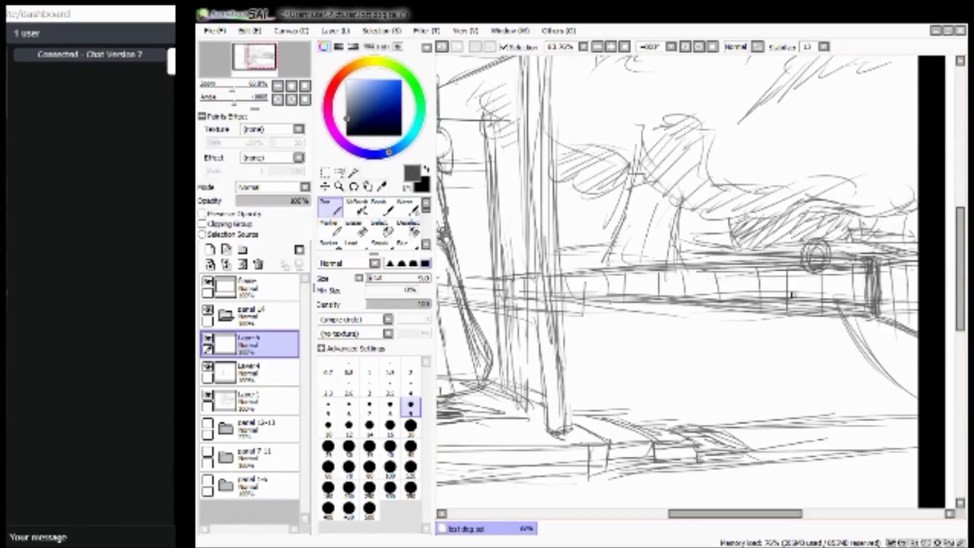
key(ctrl+z)
key(ctrl+z)
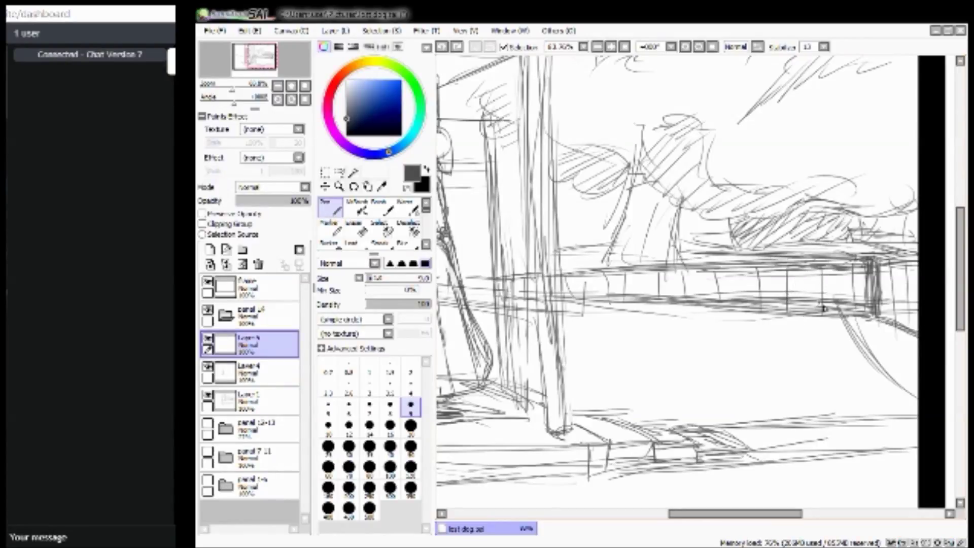
key(ctrl+y)
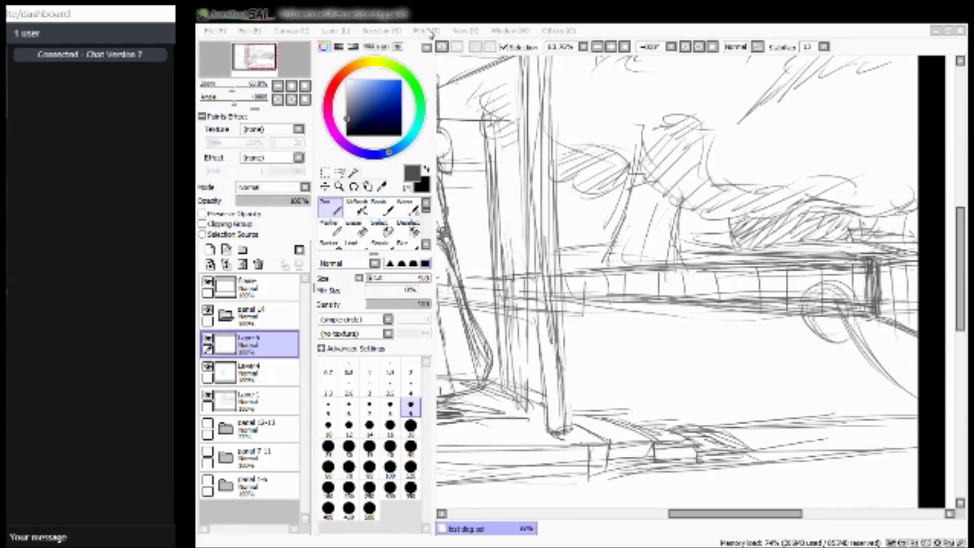
click(465, 155)
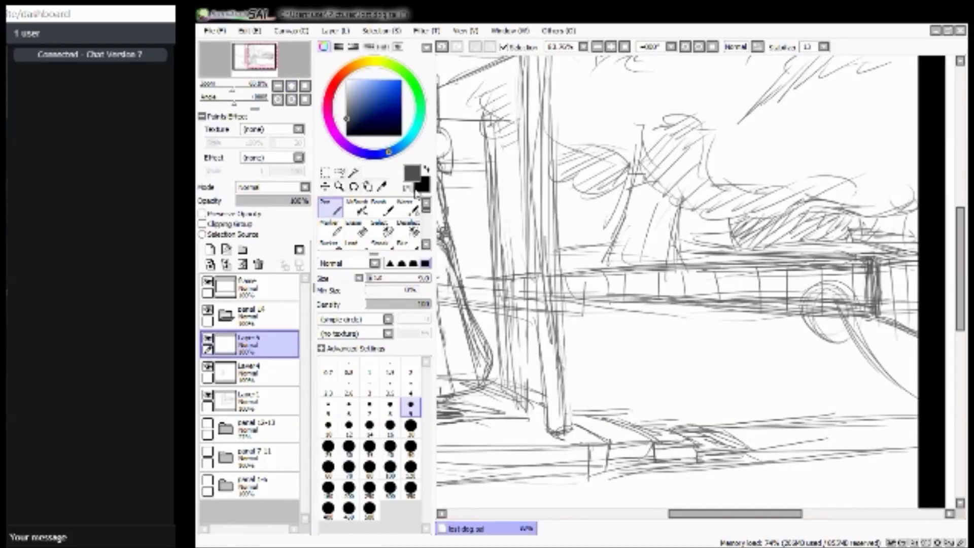
key(alt+Tab)
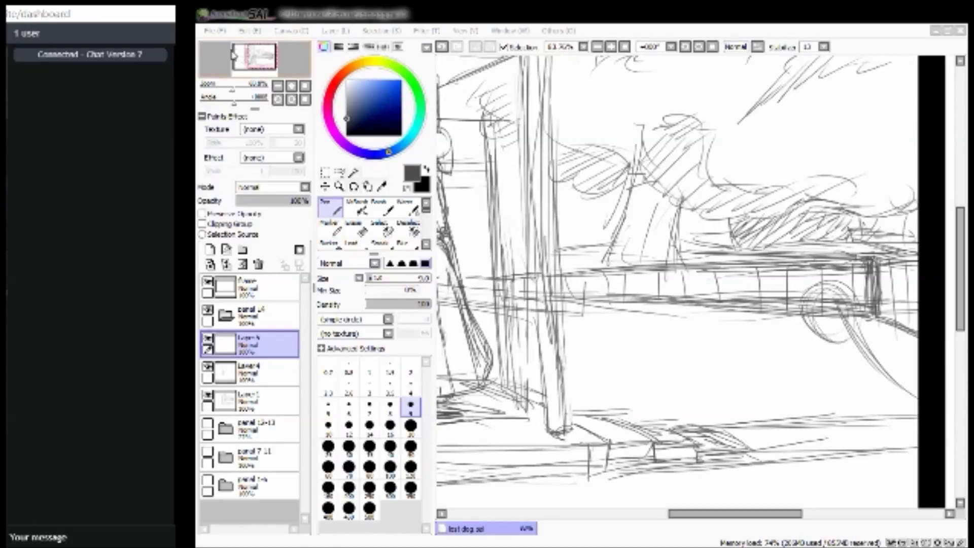
drag(263, 65, 256, 65)
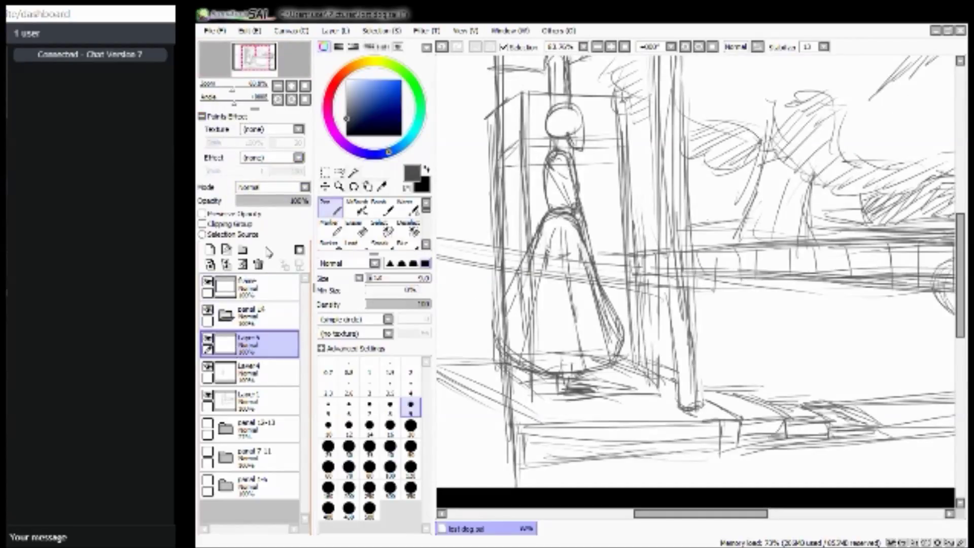
click(259, 63)
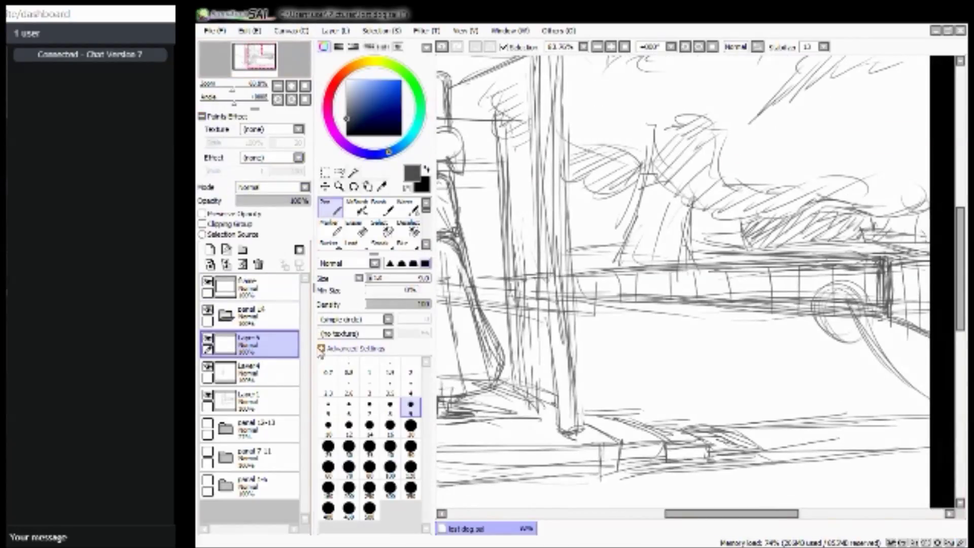
mouse_move(832, 280)
mouse_down()
mouse_move(804, 277)
mouse_move(805, 238)
mouse_move(835, 234)
mouse_move(832, 278)
mouse_up()
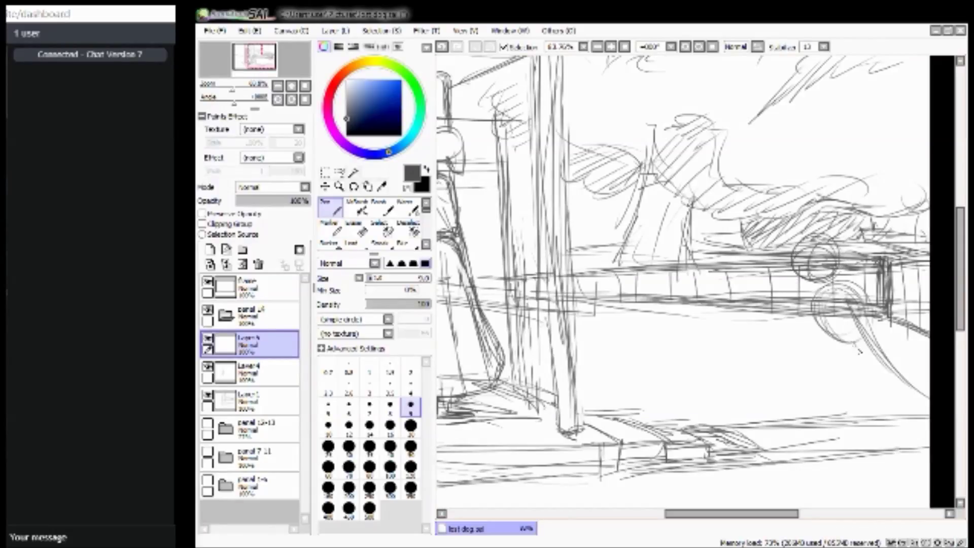
click(243, 264)
Try a different pose for the second figure with a curved body line and crossing limb strokes below the wall, and clear the layer.
mouse_move(881, 396)
mouse_down()
mouse_move(832, 358)
mouse_move(807, 274)
mouse_up()
drag(813, 290, 889, 388)
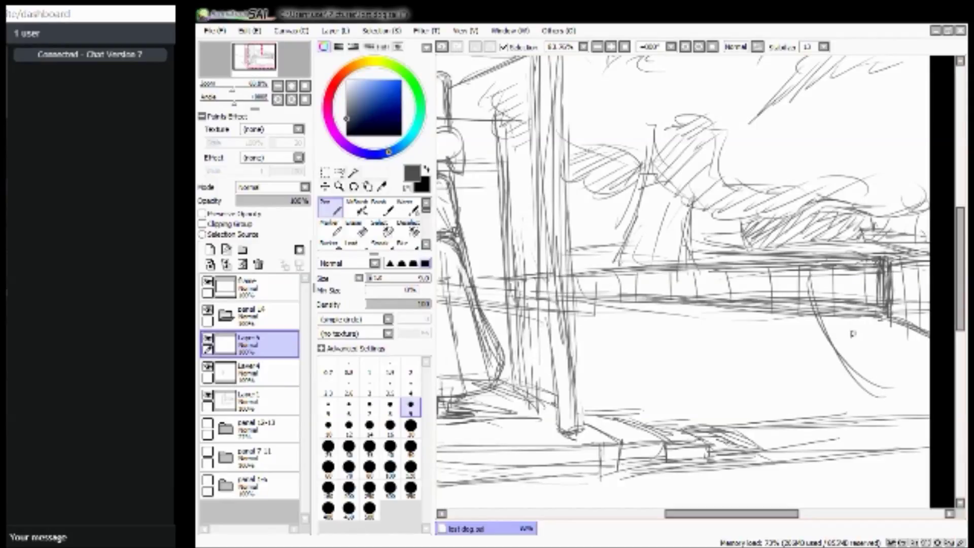
mouse_move(784, 344)
mouse_down()
mouse_move(840, 360)
mouse_move(791, 353)
mouse_move(849, 393)
mouse_move(796, 361)
mouse_move(846, 413)
mouse_up()
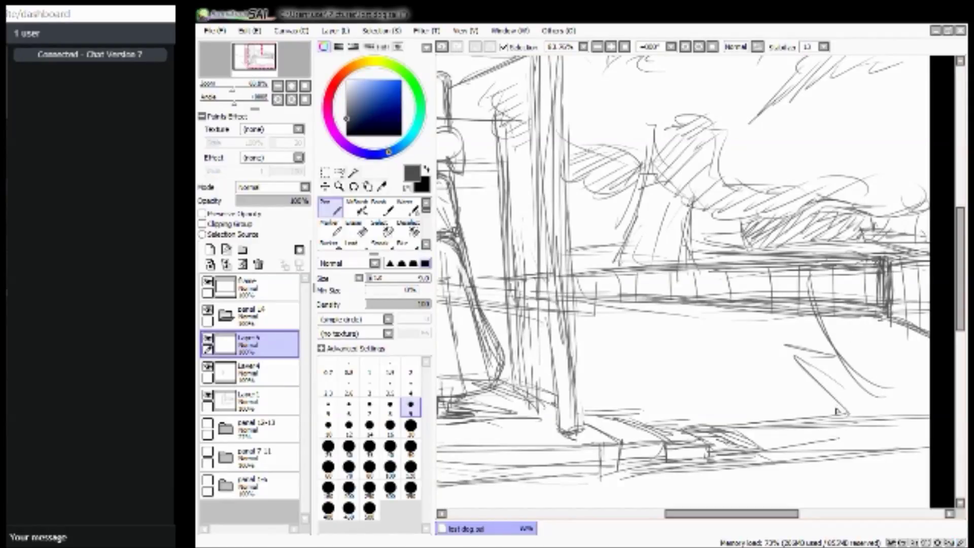
key(ctrl+z)
mouse_move(793, 356)
mouse_down()
mouse_move(816, 389)
mouse_move(793, 397)
mouse_up()
mouse_move(837, 354)
mouse_down()
mouse_move(899, 407)
mouse_move(882, 439)
mouse_up()
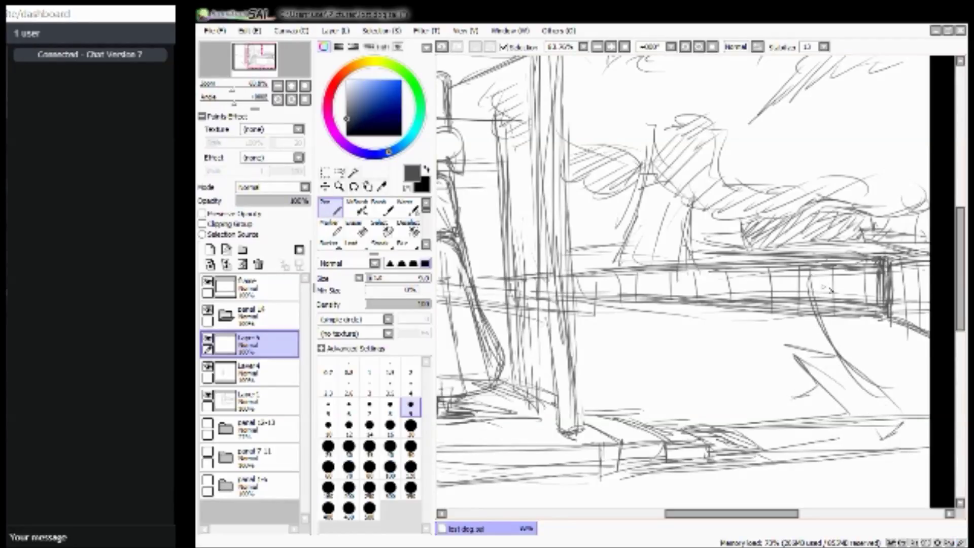
mouse_move(783, 282)
mouse_down()
mouse_move(808, 323)
mouse_move(880, 345)
mouse_up()
mouse_move(768, 342)
mouse_down()
mouse_move(810, 327)
mouse_move(773, 367)
mouse_move(846, 394)
mouse_up()
drag(800, 398, 887, 361)
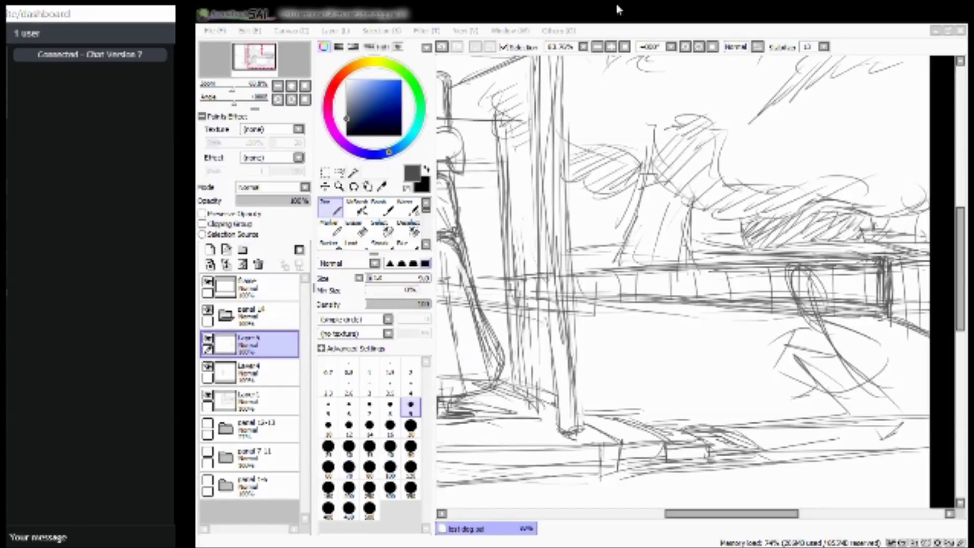
click(621, 16)
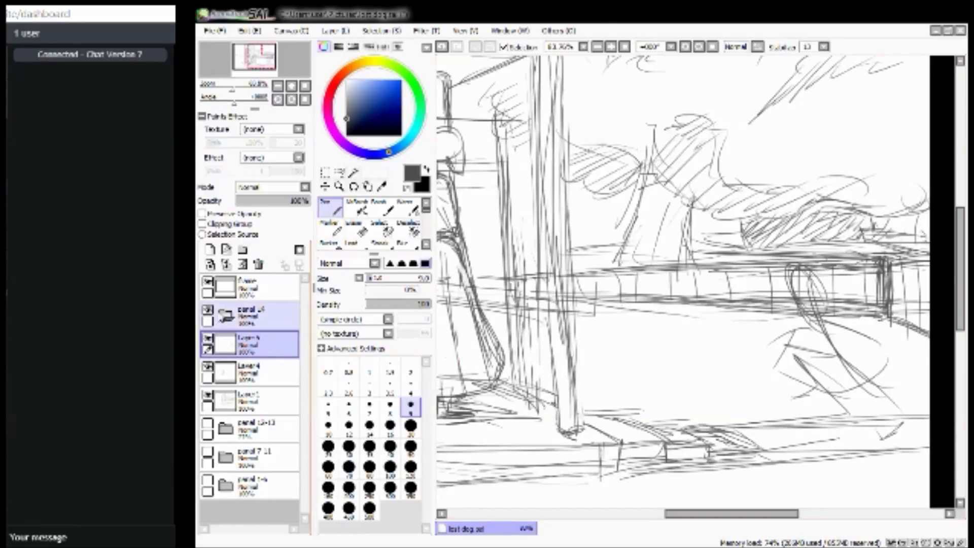
click(242, 264)
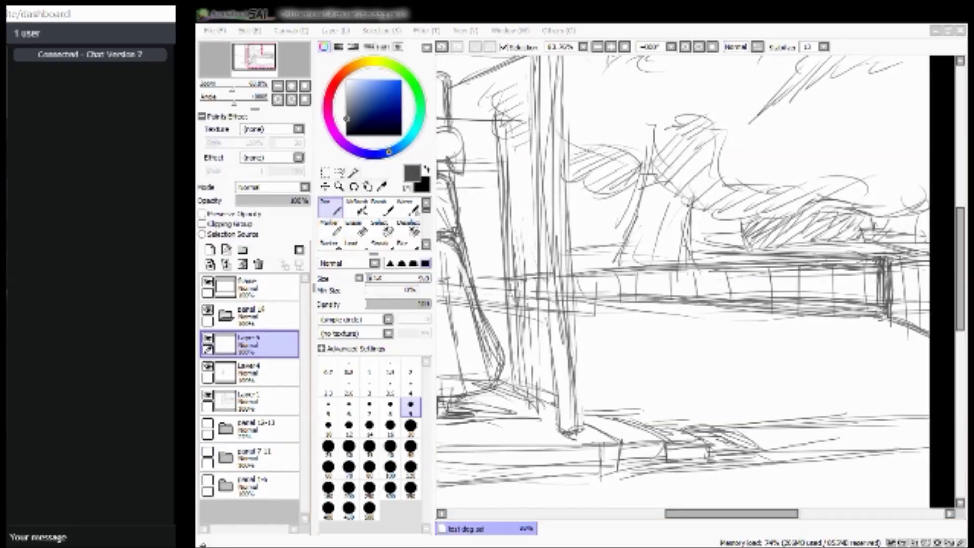
Rough in a second figure in front of the wall with a round head, a shoulder arc and a long diagonal leg line.
click(540, 19)
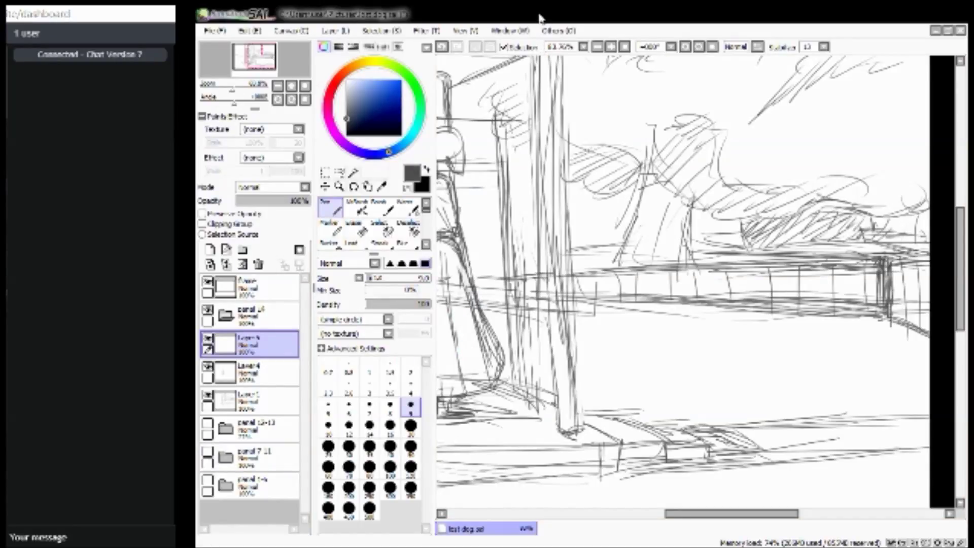
drag(847, 431, 773, 307)
mouse_move(757, 247)
mouse_down()
mouse_move(750, 280)
mouse_move(771, 256)
mouse_move(750, 249)
mouse_up()
drag(764, 292, 770, 284)
mouse_move(757, 249)
mouse_down()
mouse_move(778, 261)
mouse_move(766, 293)
mouse_move(747, 282)
mouse_move(753, 240)
mouse_move(762, 303)
mouse_move(791, 307)
mouse_up()
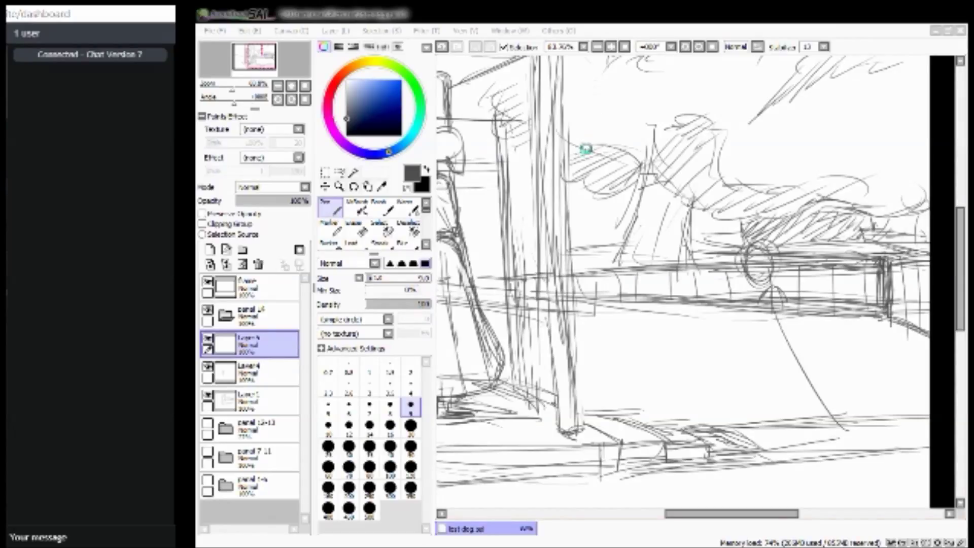
click(613, 18)
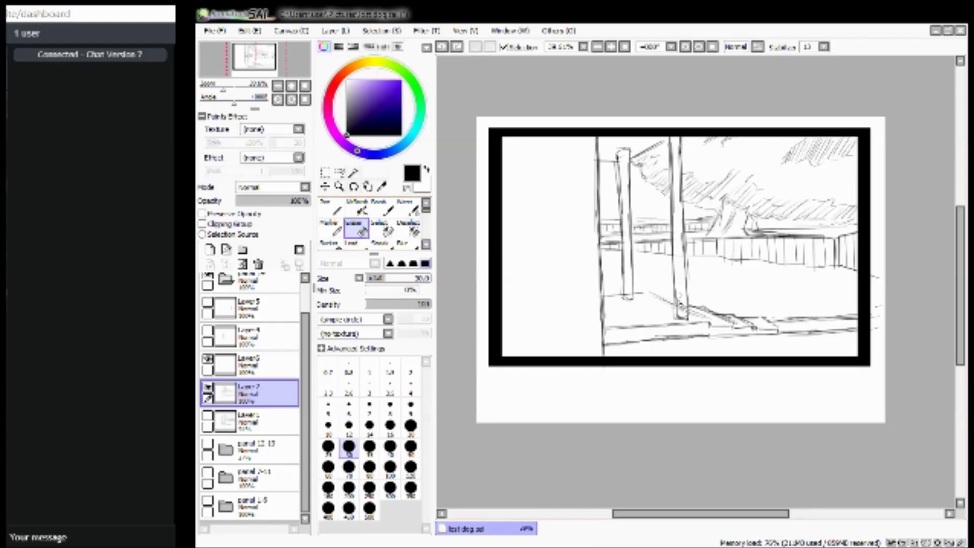
Clean up the foreground pillar's base, and hatch shading onto both pillars, the wall and the bush above it with the Pen.
click(683, 314)
click(331, 208)
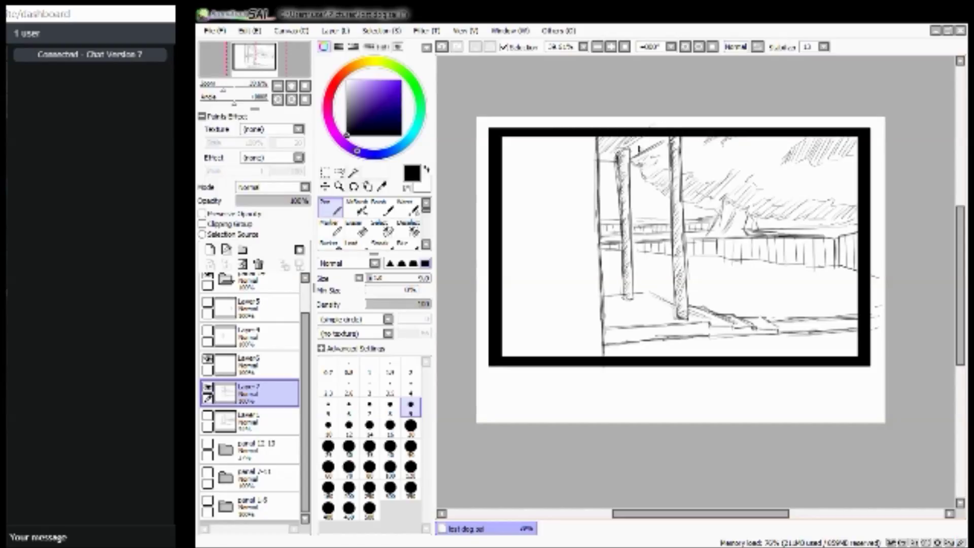
key(e)
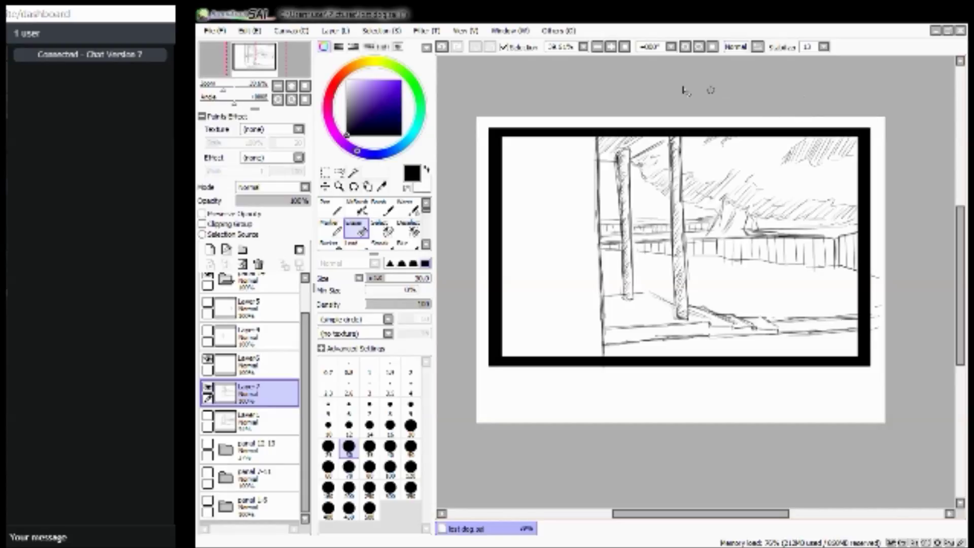
click(329, 208)
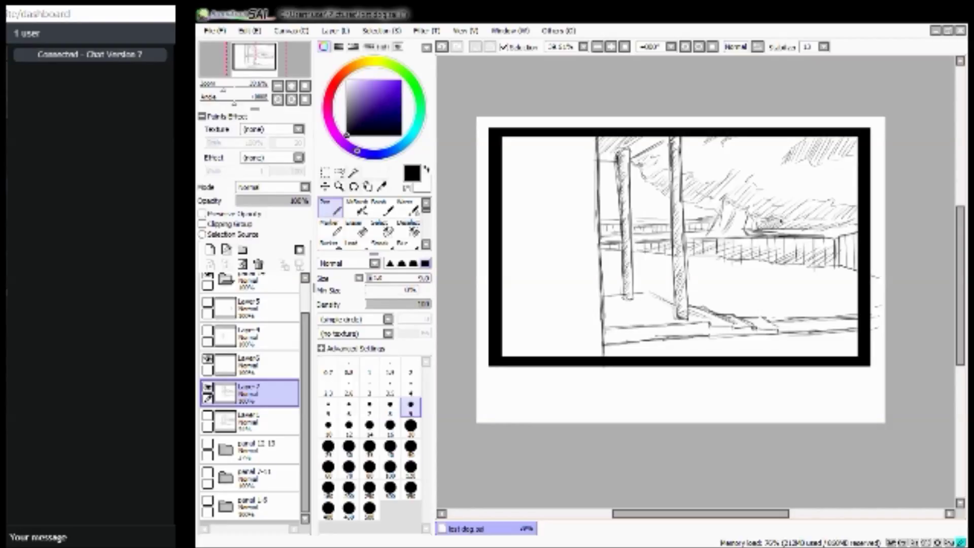
mouse_move(791, 221)
mouse_down()
mouse_move(819, 222)
mouse_move(812, 232)
mouse_up()
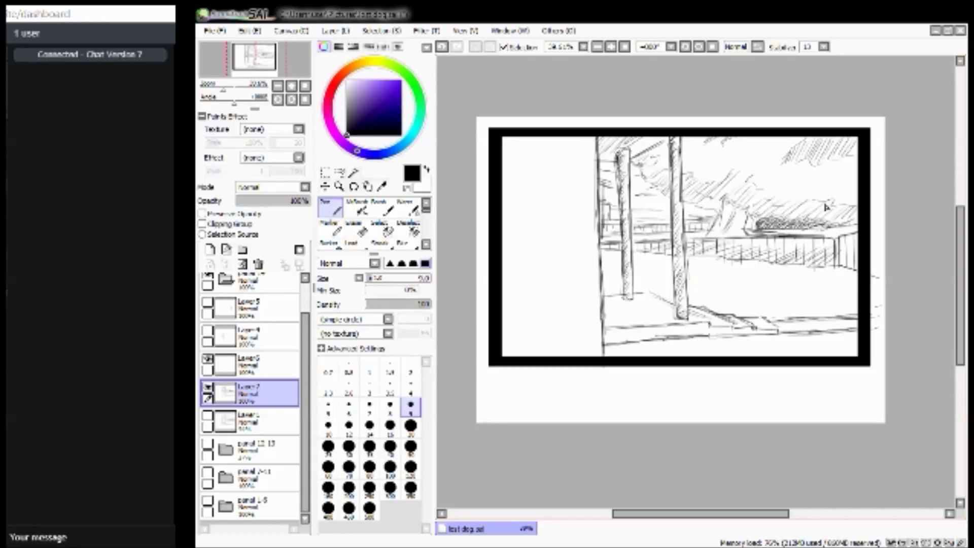
Switch to the Marker and reduce its size to 40.
click(330, 228)
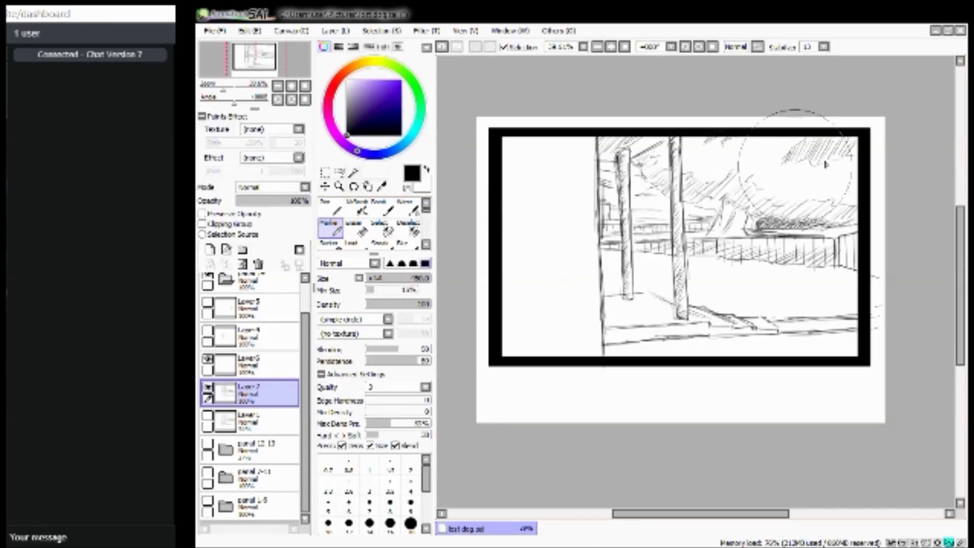
key(bracketleft)
key(bracketleft)
key(bracketleft)
key(bracketleft)
key(bracketleft)
key(bracketleft)
key(bracketleft)
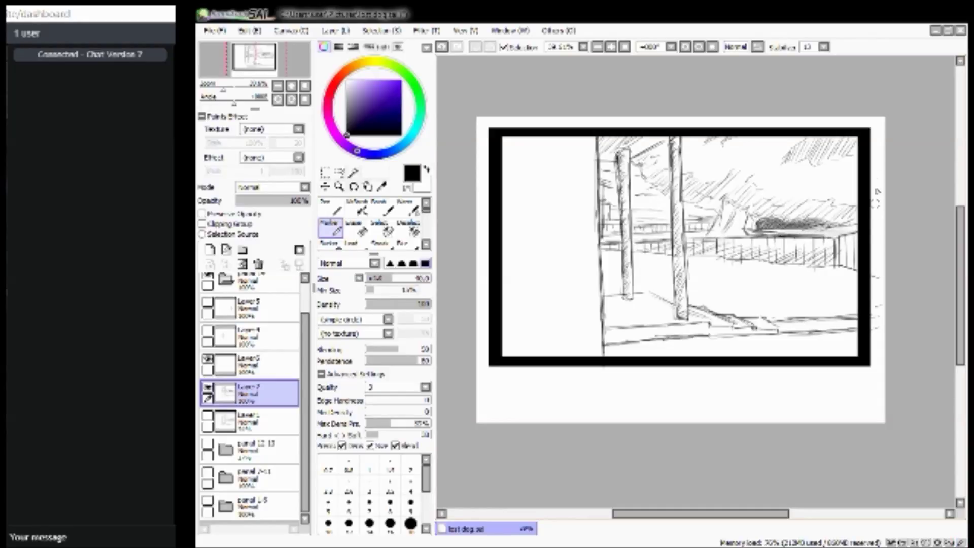
Check the background line layer's visibility and add a new layer directly beneath it, above Layer 1.
click(208, 387)
click(208, 387)
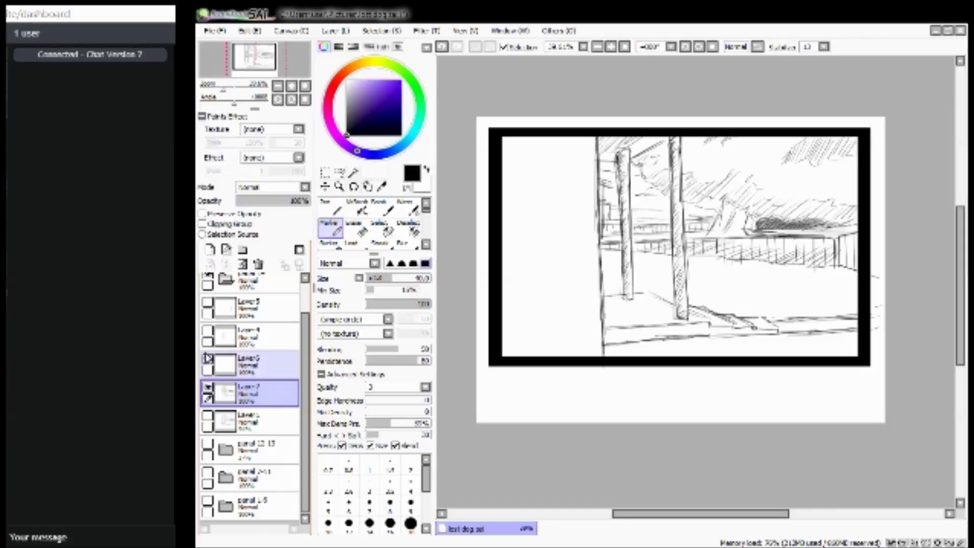
click(274, 420)
click(209, 250)
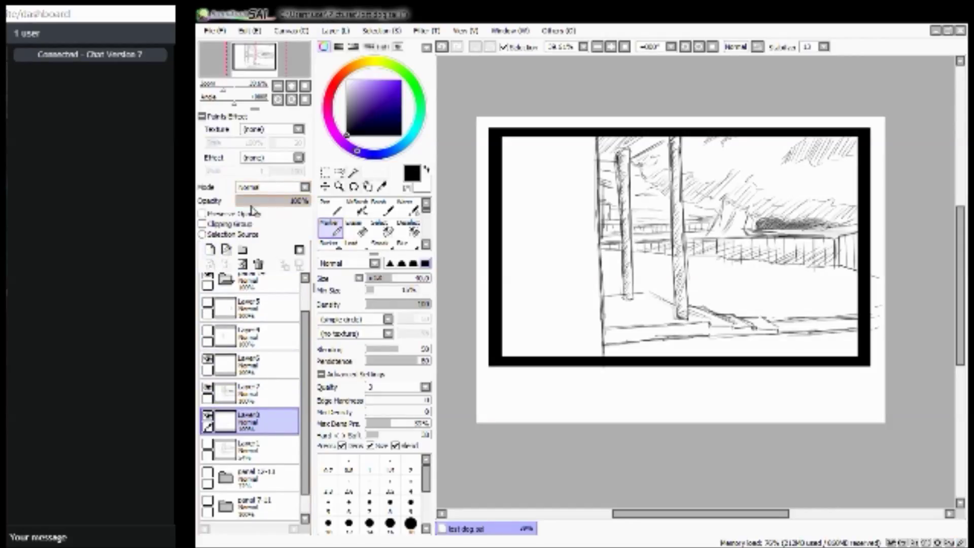
Set up the Pen with a dark grey colour at brush size 400.
click(348, 113)
click(330, 208)
key(bracketright)
key(bracketright)
key(bracketright)
key(bracketright)
key(bracketright)
key(bracketright)
key(bracketright)
key(bracketright)
key(bracketright)
key(bracketright)
key(bracketright)
key(bracketright)
Try blocking in the blank area beside the pillars and the ground strip in dark greys, and clear the layer.
mouse_move(505, 345)
mouse_down()
mouse_move(500, 152)
mouse_move(576, 145)
mouse_move(558, 289)
mouse_move(554, 265)
mouse_move(563, 370)
mouse_up()
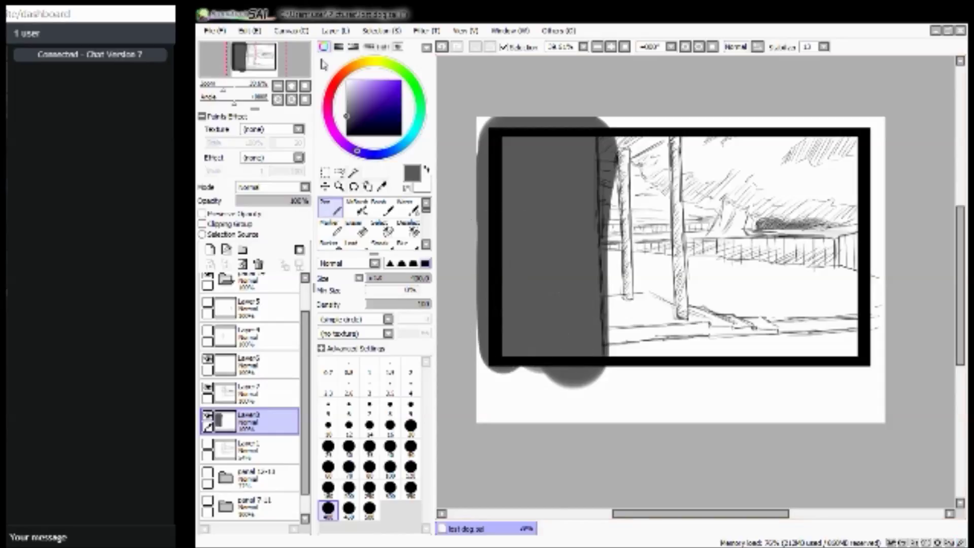
click(347, 125)
mouse_move(522, 154)
mouse_down()
mouse_move(529, 339)
mouse_move(528, 157)
mouse_move(556, 157)
mouse_move(562, 252)
mouse_move(552, 324)
mouse_move(570, 358)
mouse_move(568, 114)
mouse_move(583, 173)
mouse_up()
mouse_move(589, 339)
mouse_down()
mouse_move(714, 321)
mouse_move(705, 326)
mouse_move(885, 317)
mouse_up()
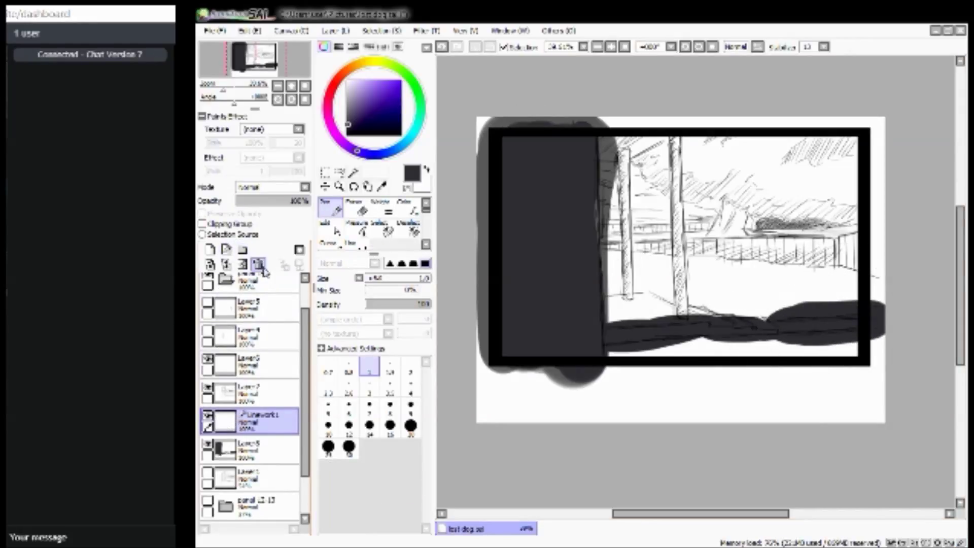
click(244, 265)
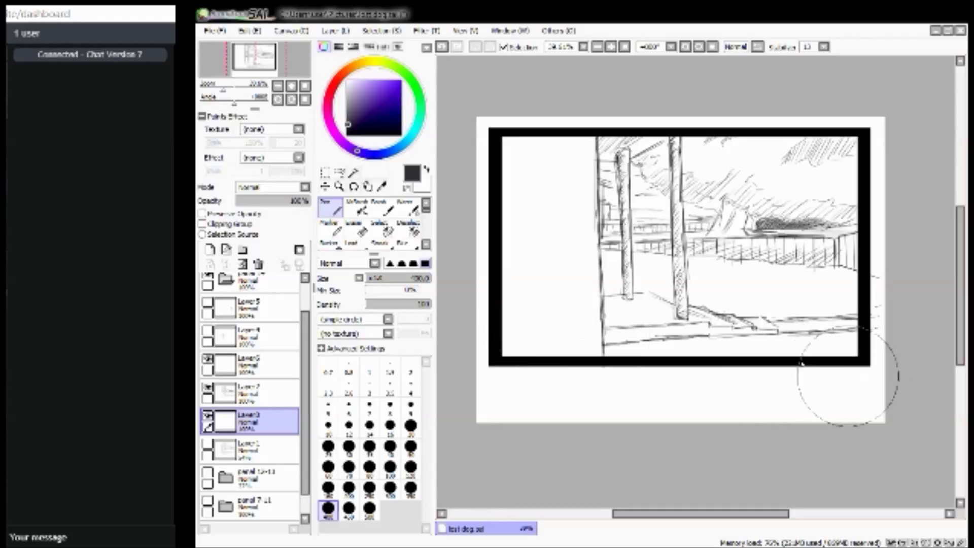
Block in the yard, the lower steps, the wall and the low trees with broad mid-grey Pen strokes.
click(349, 102)
mouse_move(611, 259)
mouse_down()
mouse_move(848, 292)
mouse_move(745, 306)
mouse_move(625, 293)
mouse_move(612, 261)
mouse_up()
mouse_move(649, 368)
mouse_down()
mouse_move(634, 352)
mouse_move(865, 343)
mouse_move(867, 357)
mouse_up()
mouse_move(628, 208)
mouse_down()
mouse_move(720, 216)
mouse_move(660, 208)
mouse_move(654, 195)
mouse_up()
mouse_move(693, 226)
mouse_down()
mouse_move(618, 213)
mouse_move(763, 228)
mouse_up()
drag(614, 192, 710, 198)
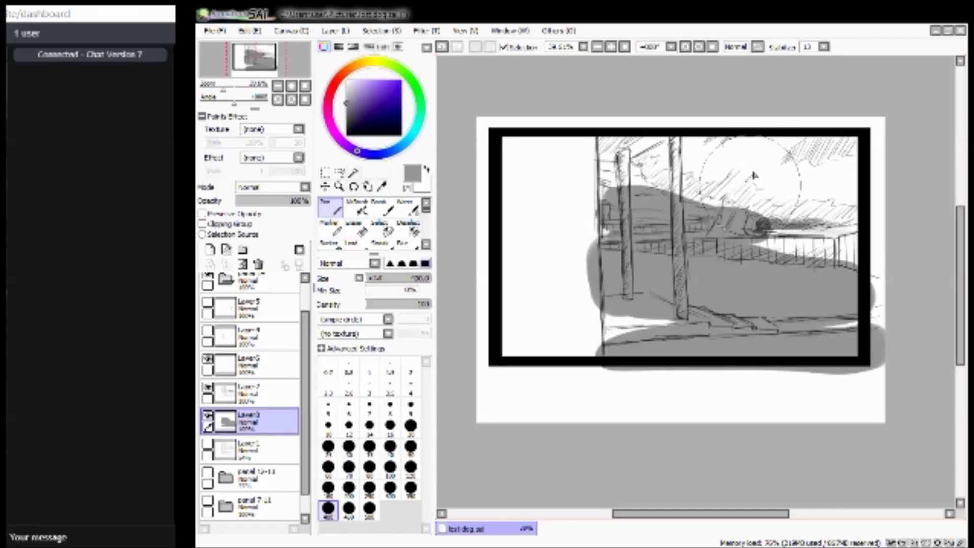
mouse_move(838, 239)
mouse_down()
mouse_move(751, 213)
mouse_move(786, 230)
mouse_move(842, 227)
mouse_up()
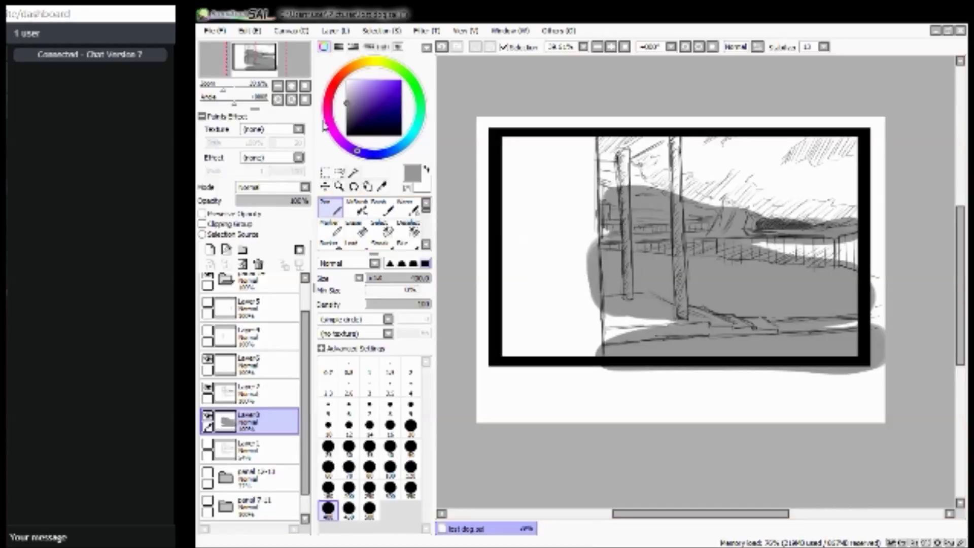
Choose a darker grey and reduce the Pen to size 200.
drag(350, 103, 331, 116)
key(bracketleft)
key(bracketleft)
key(bracketleft)
key(bracketleft)
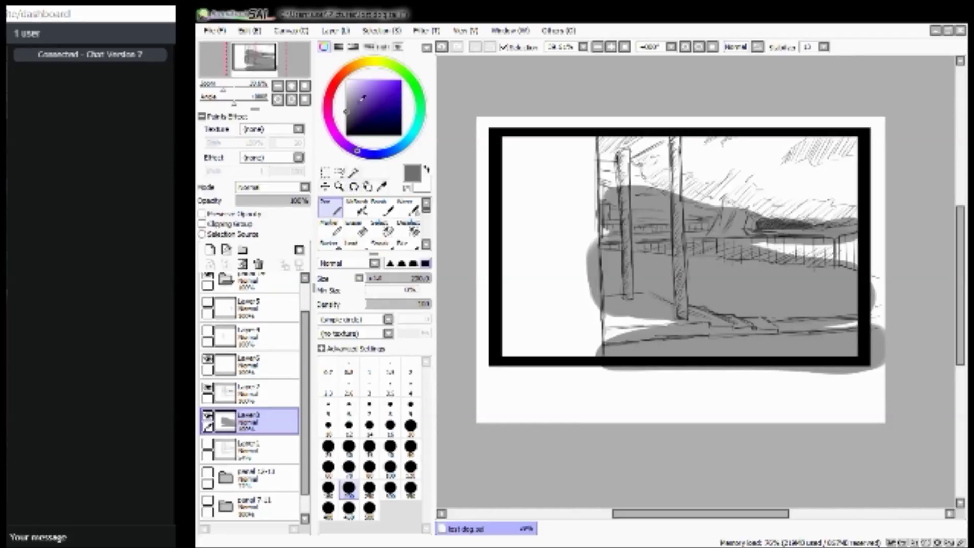
Try painting the top of the rear pillar in a darker and a lighter grey, undoing each attempt.
mouse_move(608, 132)
mouse_down()
mouse_move(626, 145)
mouse_move(651, 140)
mouse_move(660, 122)
mouse_move(639, 149)
mouse_move(615, 138)
mouse_up()
key(ctrl+z)
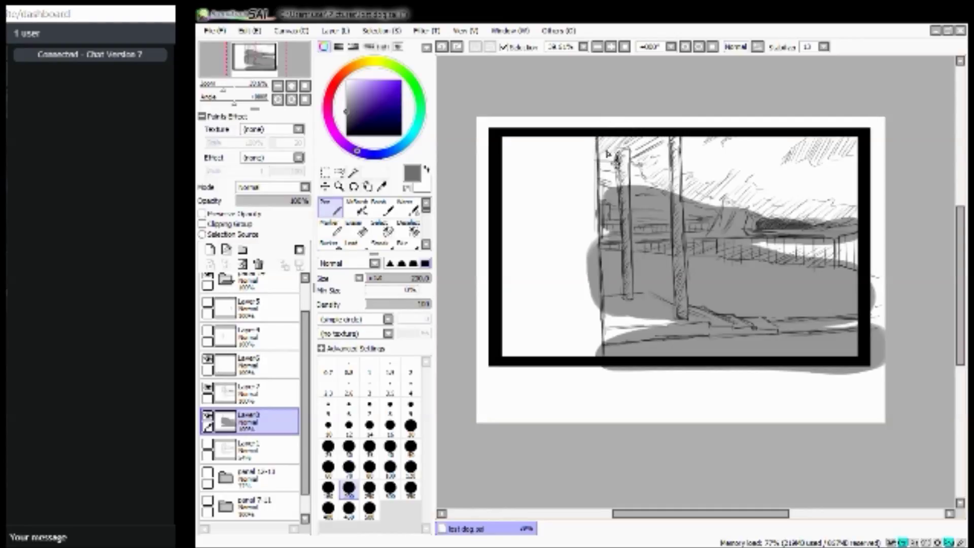
click(347, 103)
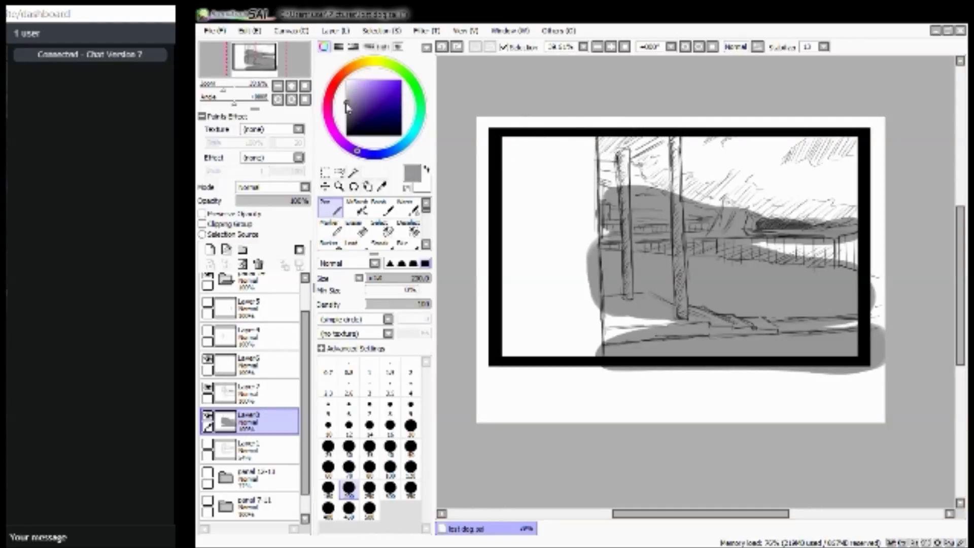
mouse_move(629, 158)
mouse_down()
mouse_move(666, 135)
mouse_move(606, 159)
mouse_move(655, 134)
mouse_move(624, 152)
mouse_move(624, 129)
mouse_up()
key(ctrl+z)
key(ctrl+z)
key(ctrl+z)
Fill the foreground pillar with a darker grey, undoing the strokes that miss its shape.
drag(358, 107, 336, 118)
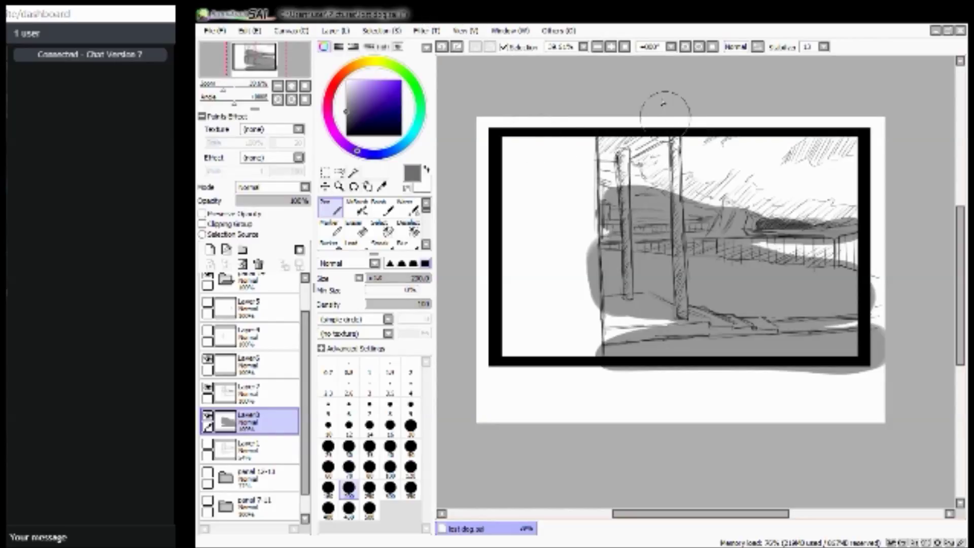
mouse_move(680, 259)
mouse_down()
mouse_move(663, 293)
mouse_move(679, 304)
mouse_move(668, 289)
mouse_move(682, 167)
mouse_up()
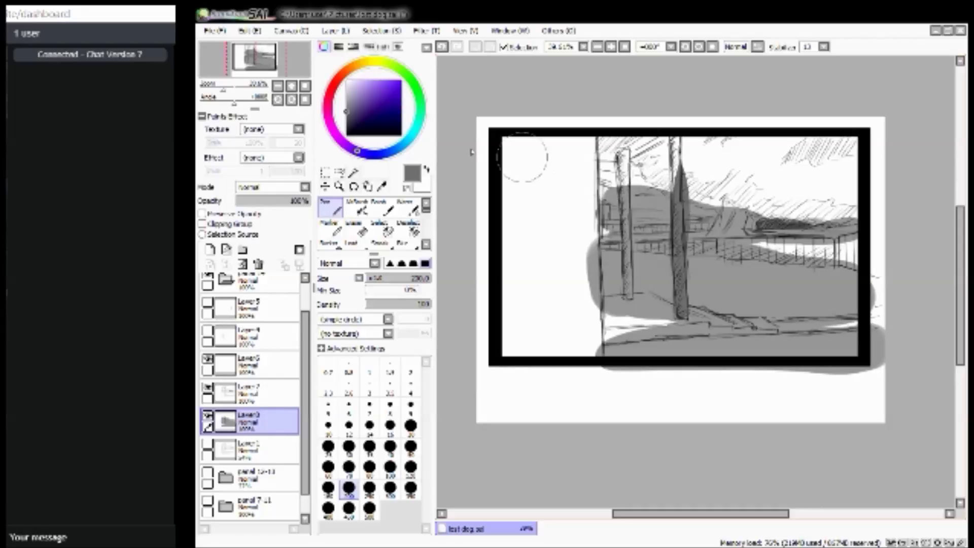
key(ctrl+z)
mouse_move(670, 206)
mouse_down()
mouse_move(664, 170)
mouse_move(675, 127)
mouse_move(677, 239)
mouse_up()
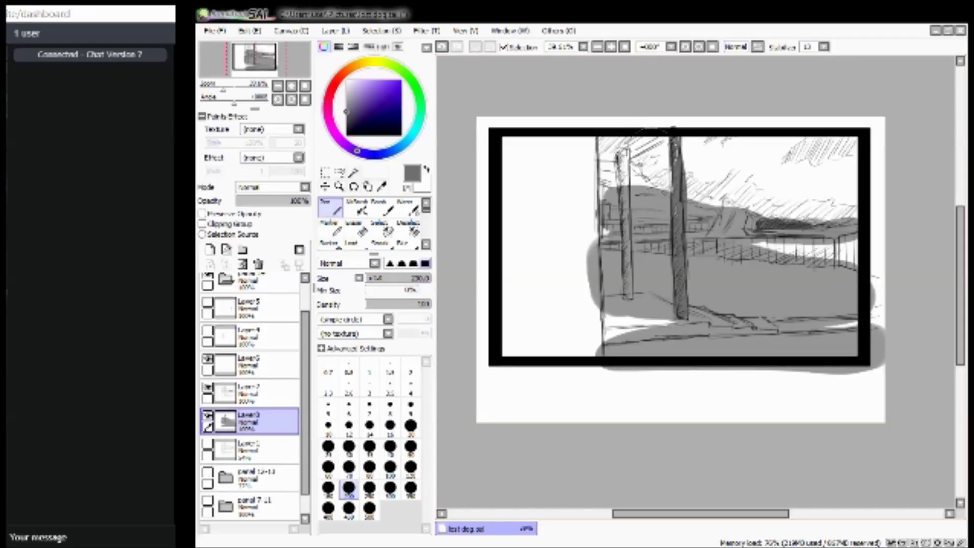
key(ctrl+z)
Reduce the Pen to size 80 and touch up the upper part of the foreground pillar's grey fill, redoing the stray stroke.
key(bracketleft)
key(bracketleft)
key(bracketleft)
key(bracketleft)
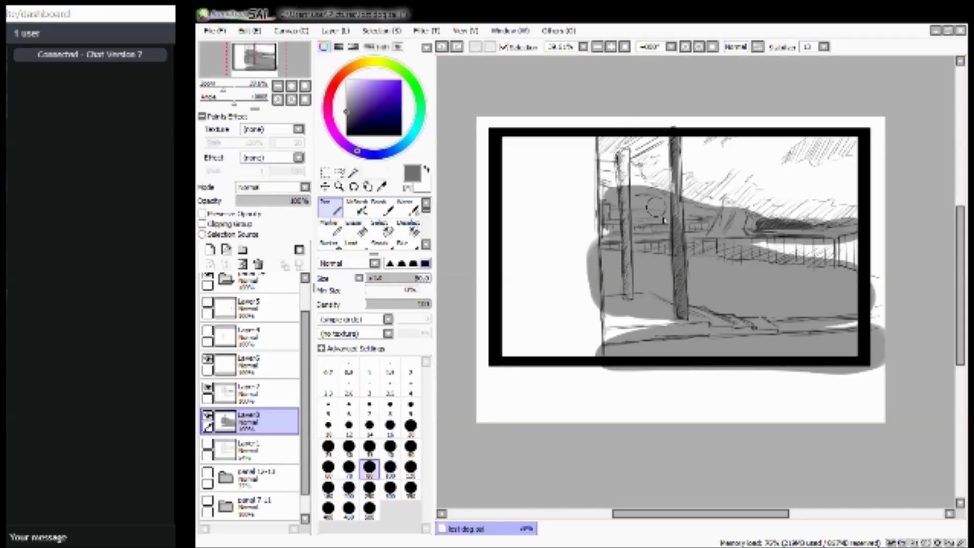
drag(677, 232, 669, 139)
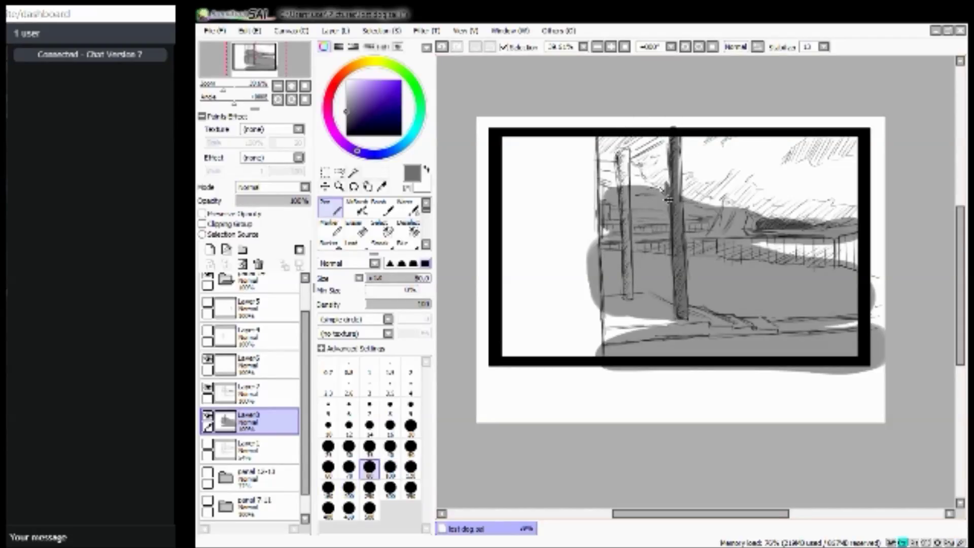
key(ctrl+z)
drag(676, 223, 668, 157)
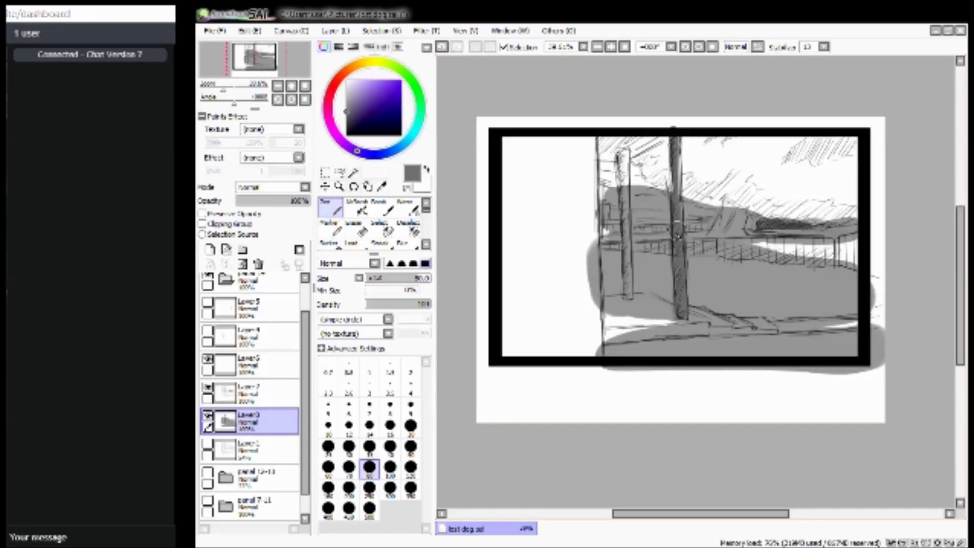
Shade the two porch posts, the roof overhang above them and the platform's front edge in dark grey.
key(ctrl+z)
mouse_move(680, 228)
mouse_down()
mouse_move(670, 182)
mouse_move(674, 120)
mouse_up()
drag(675, 164, 679, 125)
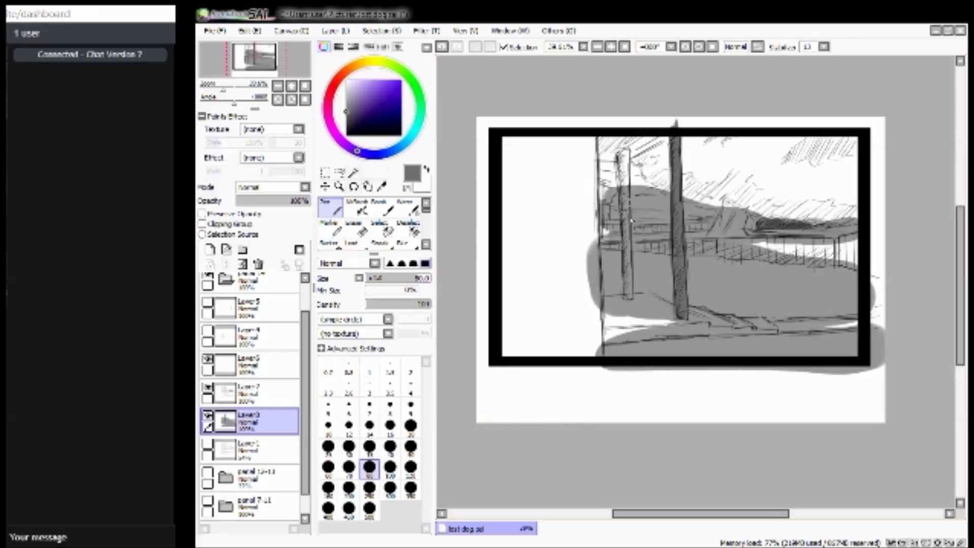
mouse_move(619, 157)
mouse_down()
mouse_move(624, 188)
mouse_move(624, 152)
mouse_move(628, 293)
mouse_move(630, 203)
mouse_up()
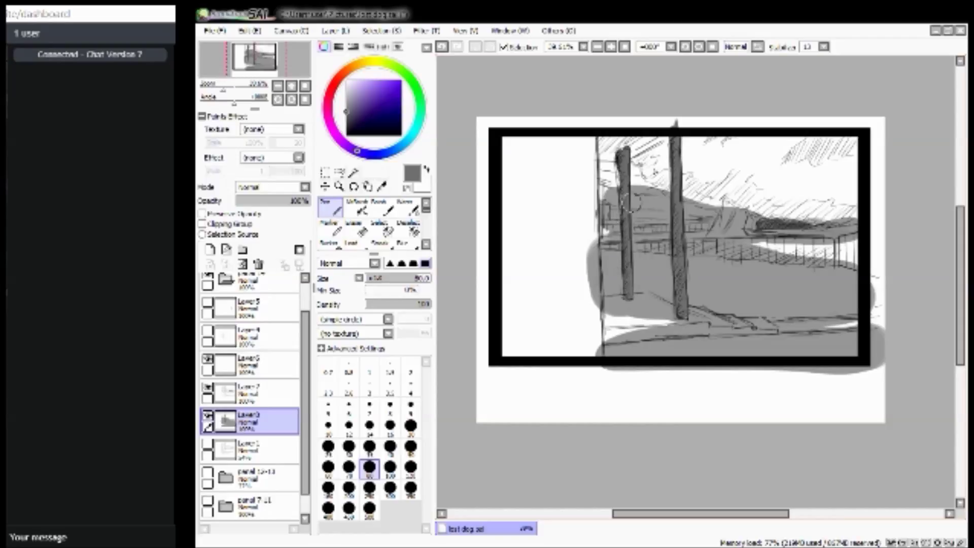
mouse_move(654, 133)
mouse_down()
mouse_move(670, 137)
mouse_move(630, 152)
mouse_move(661, 134)
mouse_up()
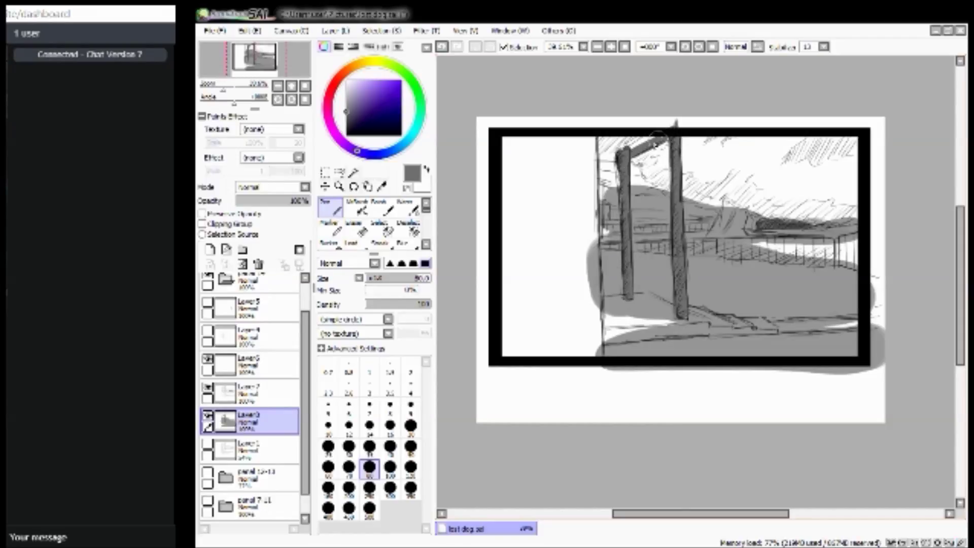
mouse_move(597, 162)
mouse_down()
mouse_move(600, 135)
mouse_move(618, 149)
mouse_move(608, 150)
mouse_move(613, 139)
mouse_move(649, 136)
mouse_move(631, 147)
mouse_move(664, 133)
mouse_move(617, 150)
mouse_up()
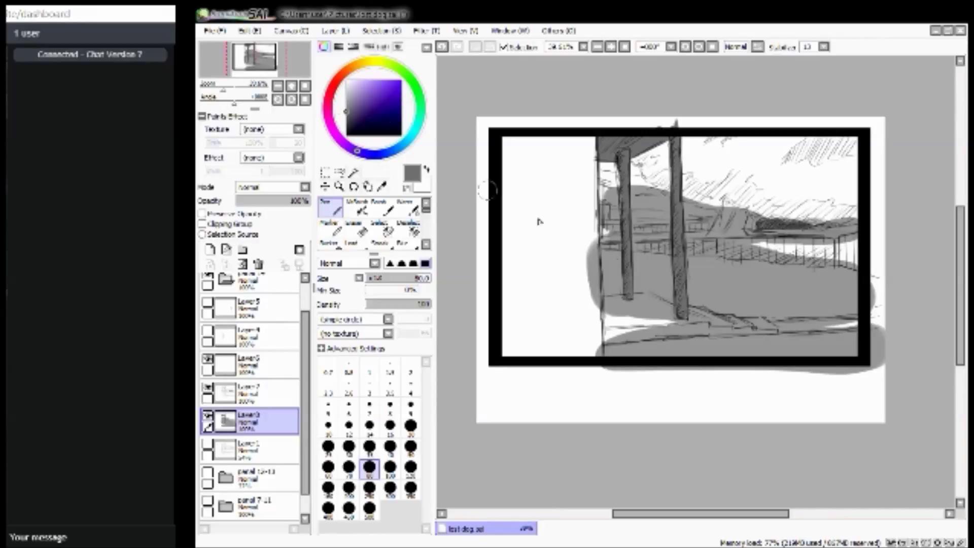
mouse_move(611, 344)
mouse_down()
mouse_move(634, 340)
mouse_move(610, 337)
mouse_move(642, 339)
mouse_move(597, 336)
mouse_move(853, 326)
mouse_up()
mouse_move(786, 326)
mouse_down()
mouse_move(768, 323)
mouse_move(855, 321)
mouse_up()
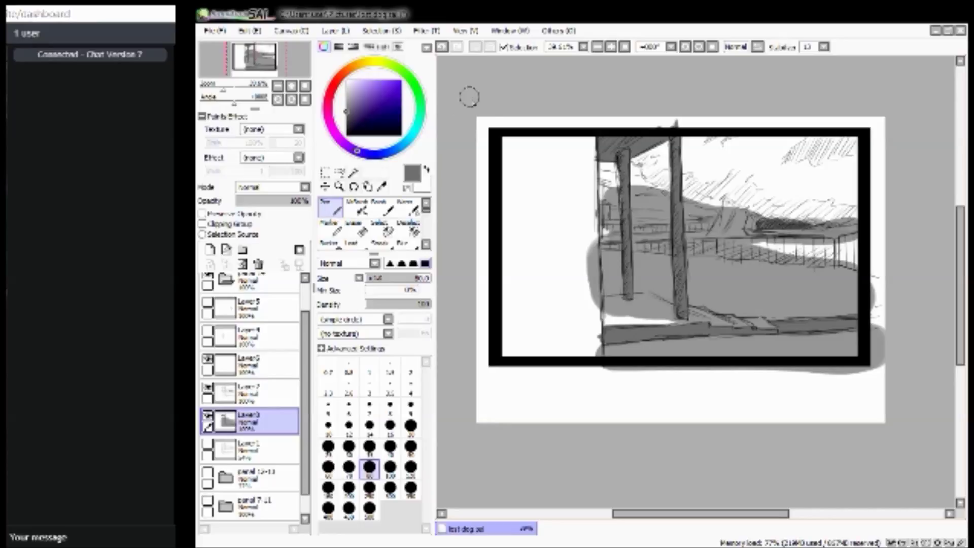
Outline the blank wall area beside the porch in dark grey and flood-fill its interior with the same tone.
mouse_move(592, 128)
mouse_down()
mouse_move(584, 184)
mouse_move(591, 135)
mouse_move(597, 356)
mouse_move(504, 355)
mouse_move(505, 261)
mouse_move(506, 334)
mouse_move(518, 355)
mouse_move(499, 353)
mouse_move(501, 276)
mouse_up()
mouse_move(501, 128)
mouse_down()
mouse_move(500, 318)
mouse_move(515, 162)
mouse_move(501, 137)
mouse_move(589, 141)
mouse_up()
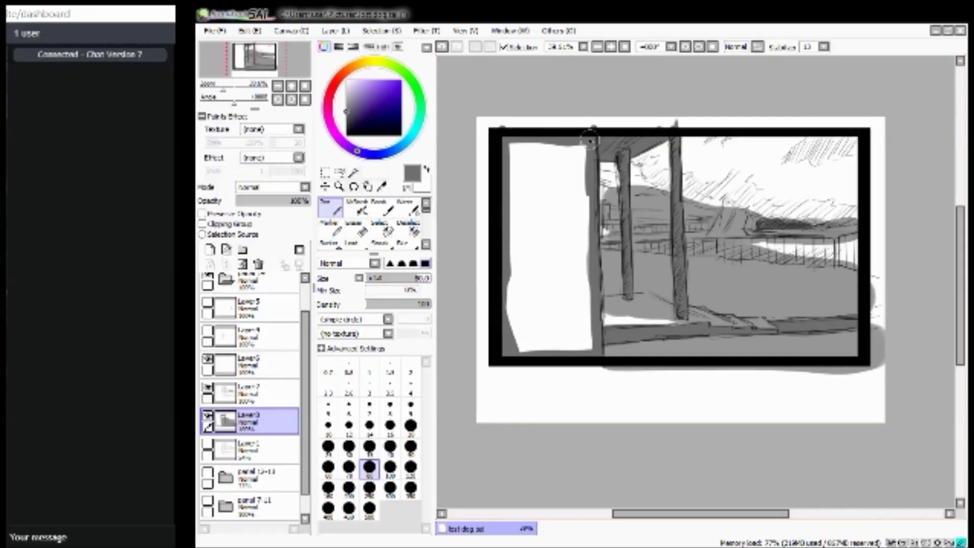
click(329, 243)
click(544, 224)
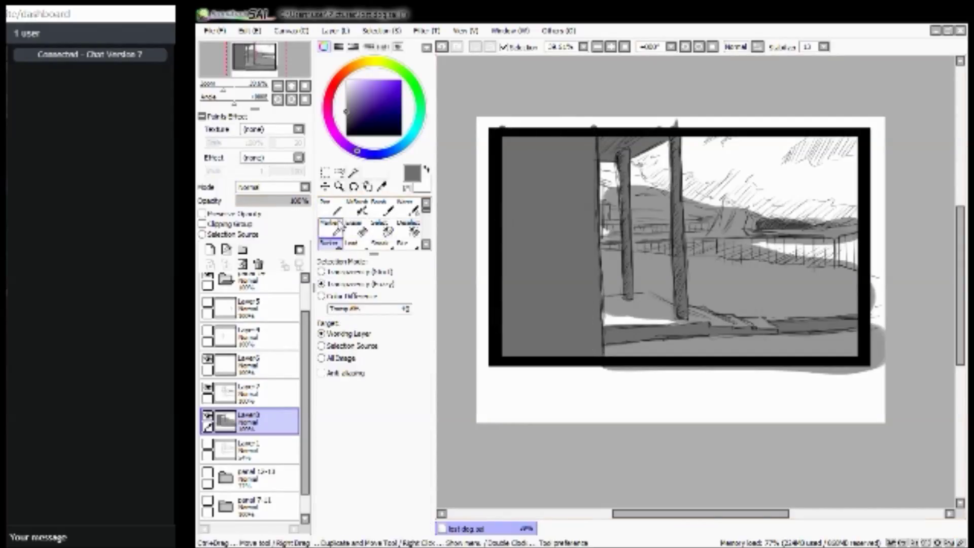
Paint the porch floor, the steps and the path running to the frame edge in light grey with the Pen.
click(331, 208)
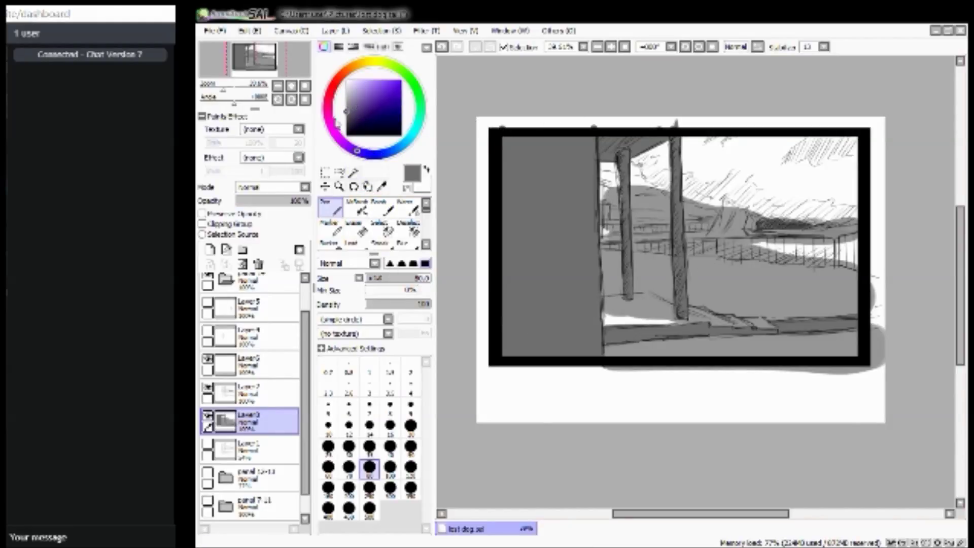
click(347, 103)
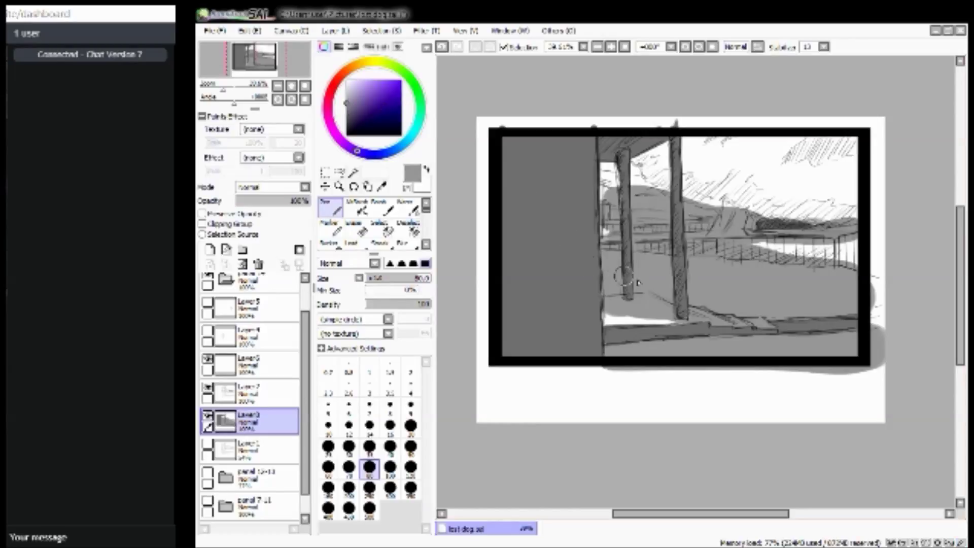
click(347, 96)
drag(616, 330, 762, 325)
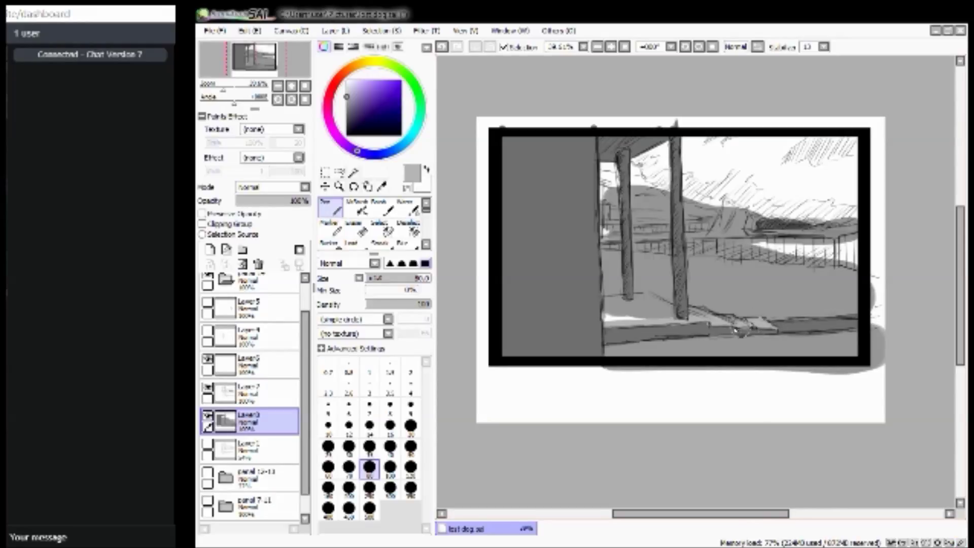
drag(713, 321, 699, 314)
mouse_move(648, 297)
mouse_down()
mouse_move(673, 316)
mouse_move(654, 317)
mouse_move(657, 304)
mouse_move(643, 295)
mouse_move(627, 308)
mouse_move(638, 306)
mouse_move(600, 299)
mouse_move(639, 302)
mouse_move(610, 319)
mouse_up()
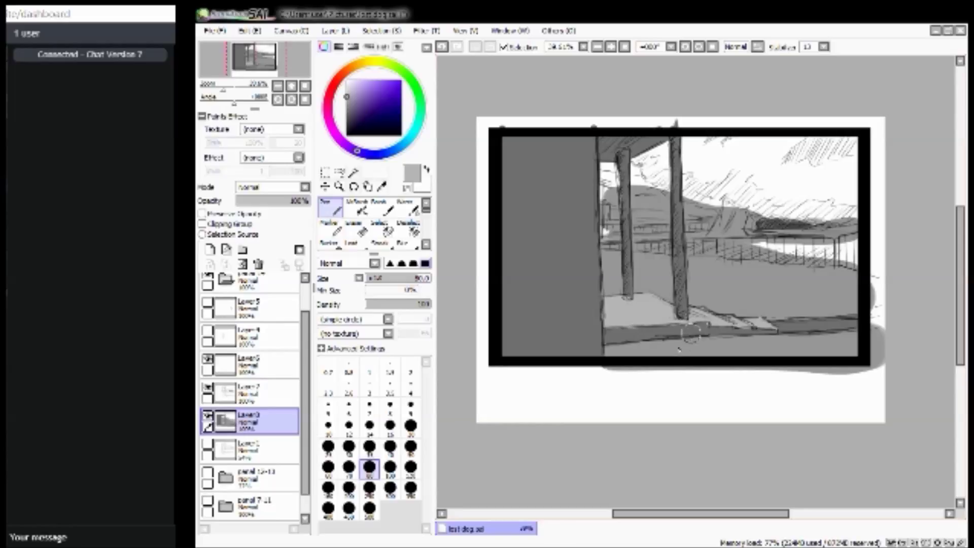
mouse_move(758, 324)
mouse_down()
mouse_move(817, 323)
mouse_move(783, 329)
mouse_move(861, 320)
mouse_up()
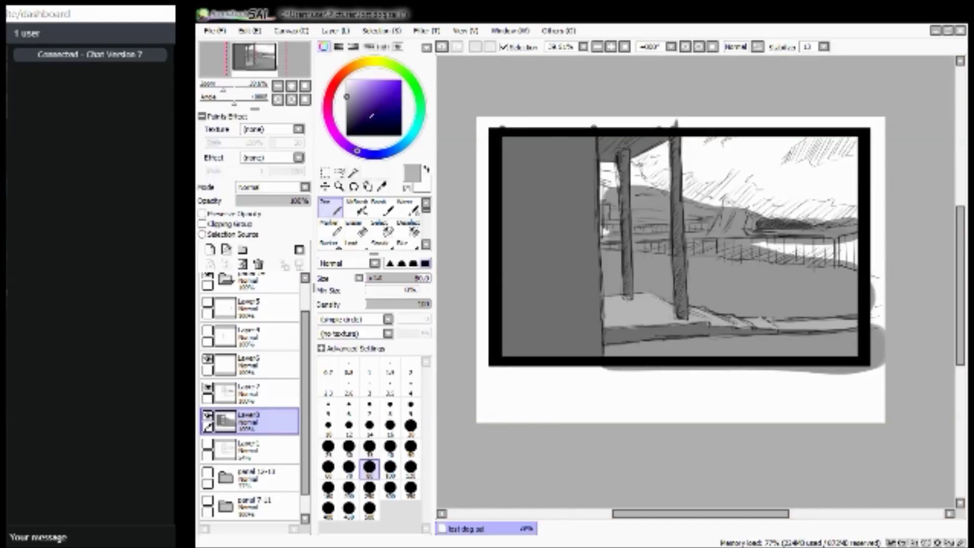
Paint the foliage edge beside the wall and the peaked shape on the horizon in a very dark grey.
drag(355, 109, 346, 119)
mouse_move(605, 213)
mouse_down()
mouse_move(598, 182)
mouse_move(598, 225)
mouse_move(598, 196)
mouse_move(604, 231)
mouse_up()
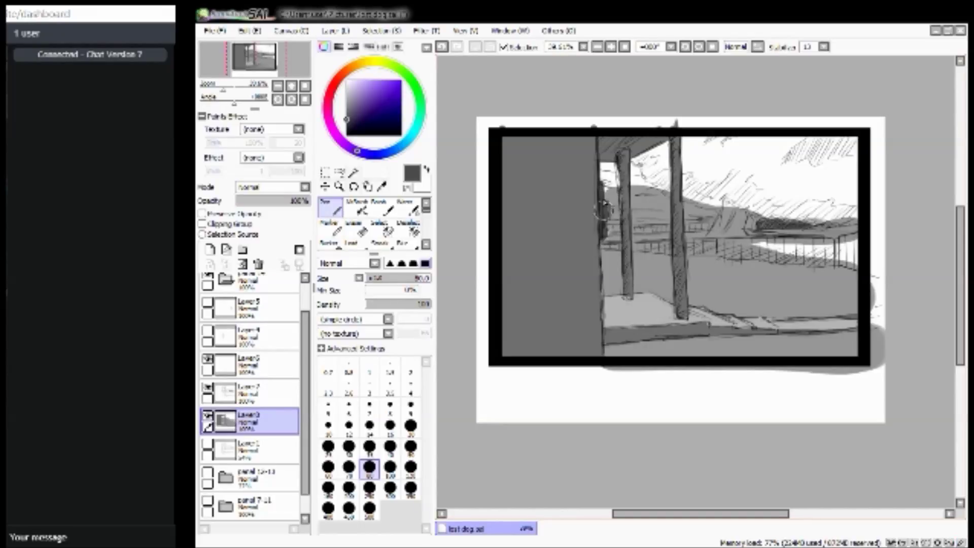
mouse_move(716, 237)
mouse_down()
mouse_move(736, 203)
mouse_move(719, 234)
mouse_move(733, 204)
mouse_move(717, 230)
mouse_move(725, 200)
mouse_move(746, 234)
mouse_up()
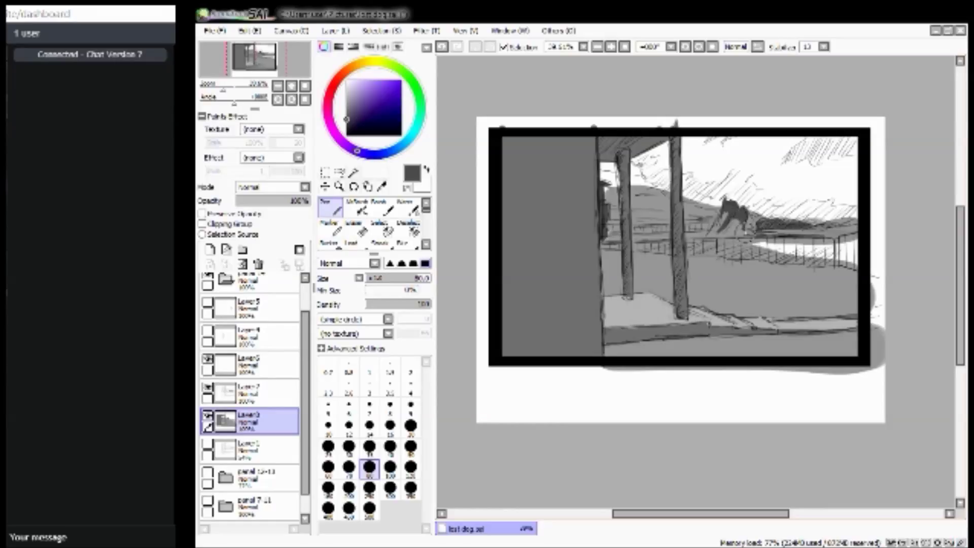
Paint mid-grey foliage in the white gap between the two porch posts, undoing the first darker stroke.
drag(348, 111, 344, 113)
drag(638, 166, 649, 159)
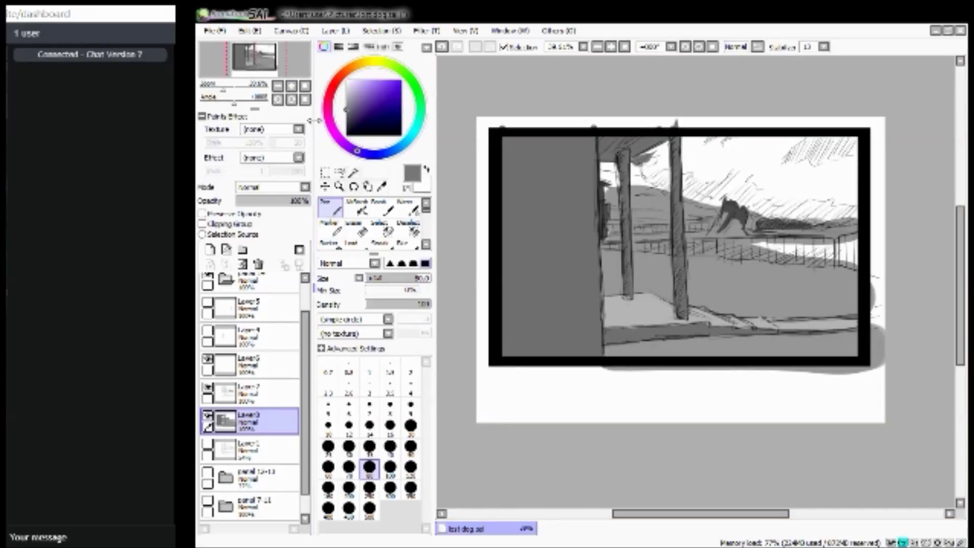
key(ctrl+z)
click(345, 100)
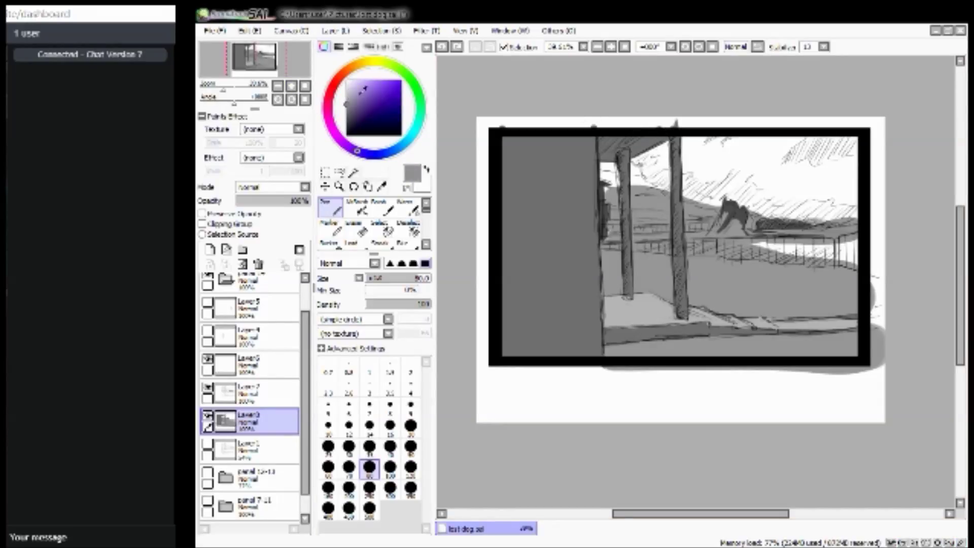
mouse_move(642, 154)
mouse_down()
mouse_move(662, 137)
mouse_move(643, 168)
mouse_move(646, 176)
mouse_move(655, 147)
mouse_move(651, 175)
mouse_move(670, 194)
mouse_move(668, 143)
mouse_move(660, 175)
mouse_move(657, 157)
mouse_move(671, 192)
mouse_up()
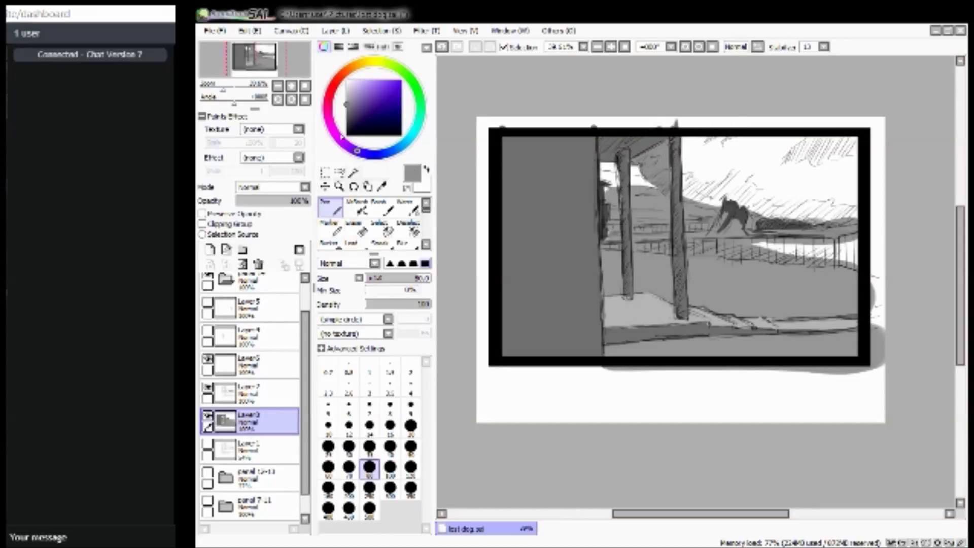
Add near-black foliage behind the nearer-to-wall post and cover the remaining white gaps around it with mid grey.
click(346, 123)
mouse_move(602, 193)
mouse_down()
mouse_move(605, 185)
mouse_move(619, 213)
mouse_move(622, 190)
mouse_up()
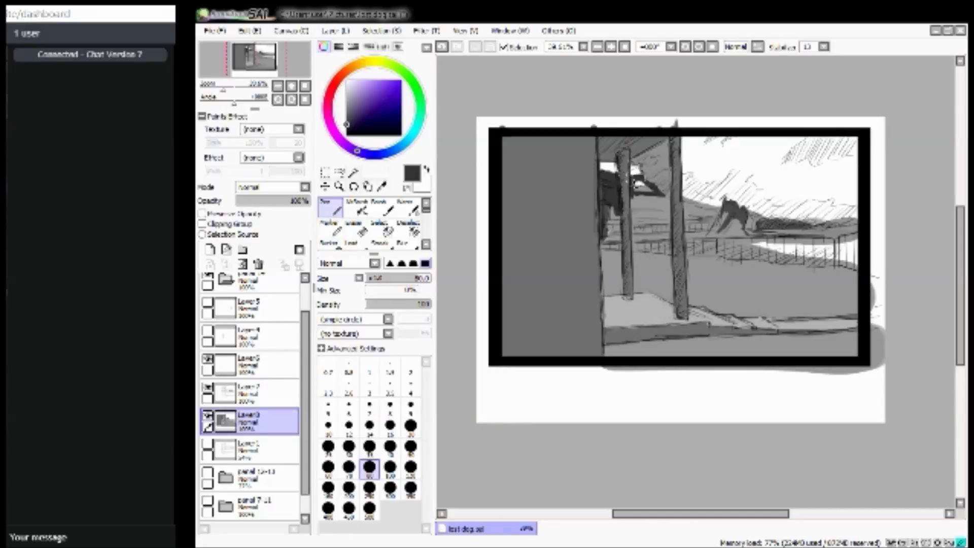
drag(638, 183, 654, 195)
click(347, 105)
mouse_move(587, 173)
mouse_down()
mouse_move(632, 163)
mouse_move(638, 171)
mouse_up()
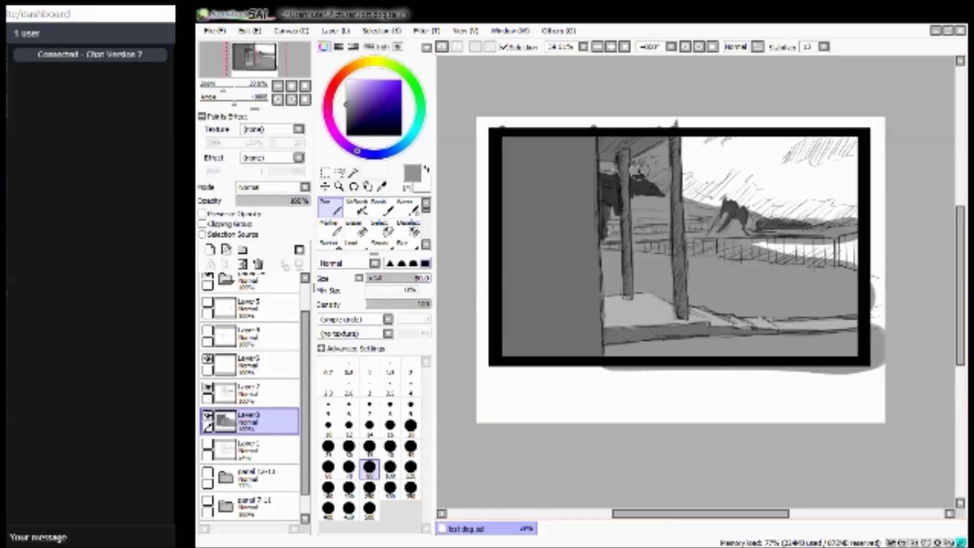
Try several grey tones and shade the foliage under the roof between the posts with a darker grey.
drag(360, 91, 346, 94)
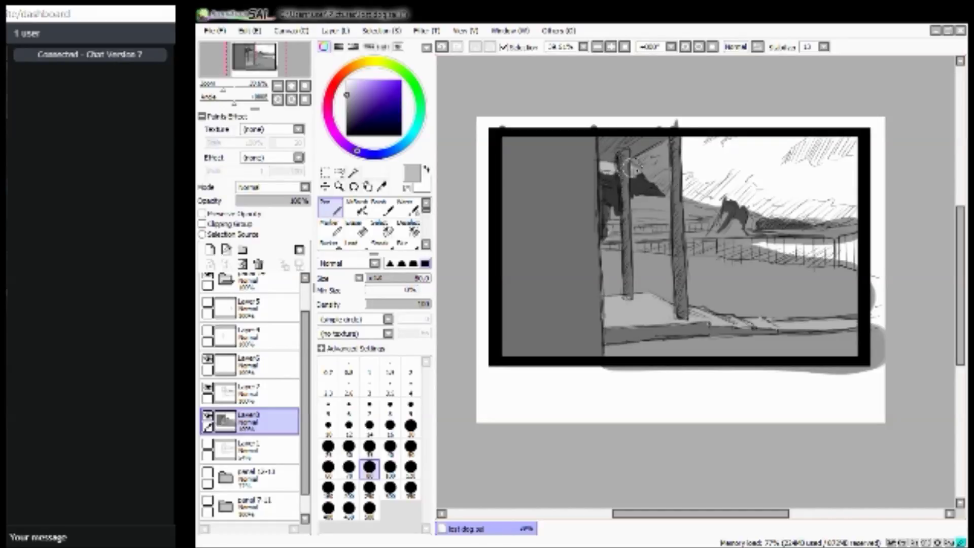
click(347, 110)
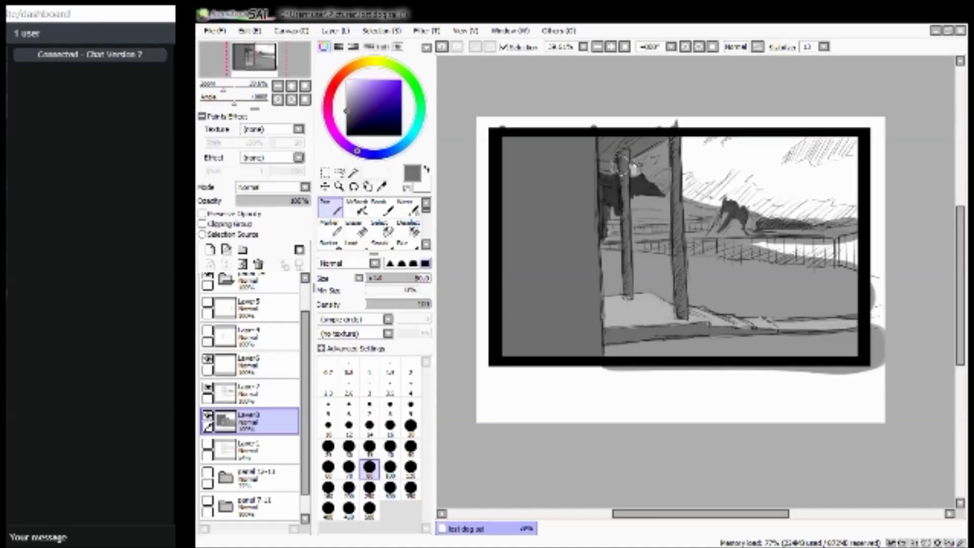
click(346, 106)
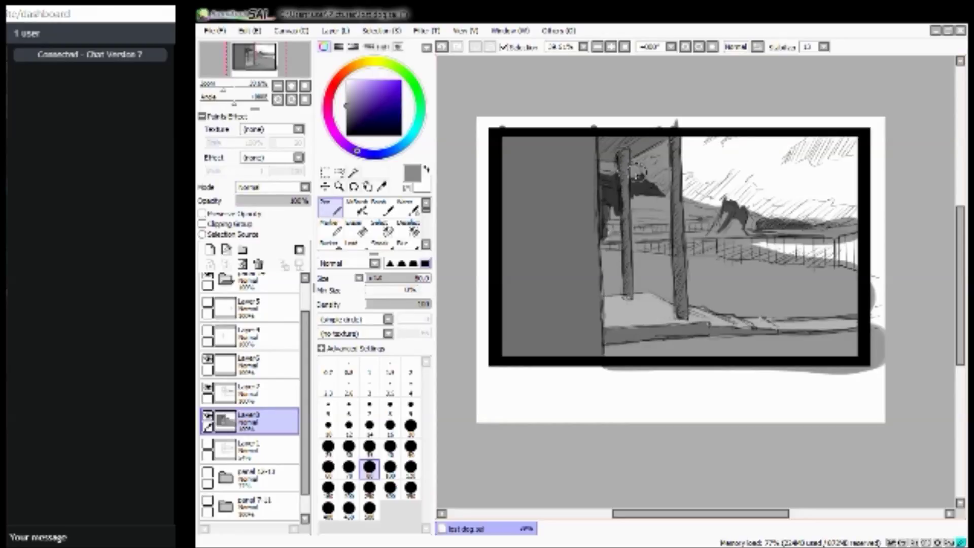
click(346, 113)
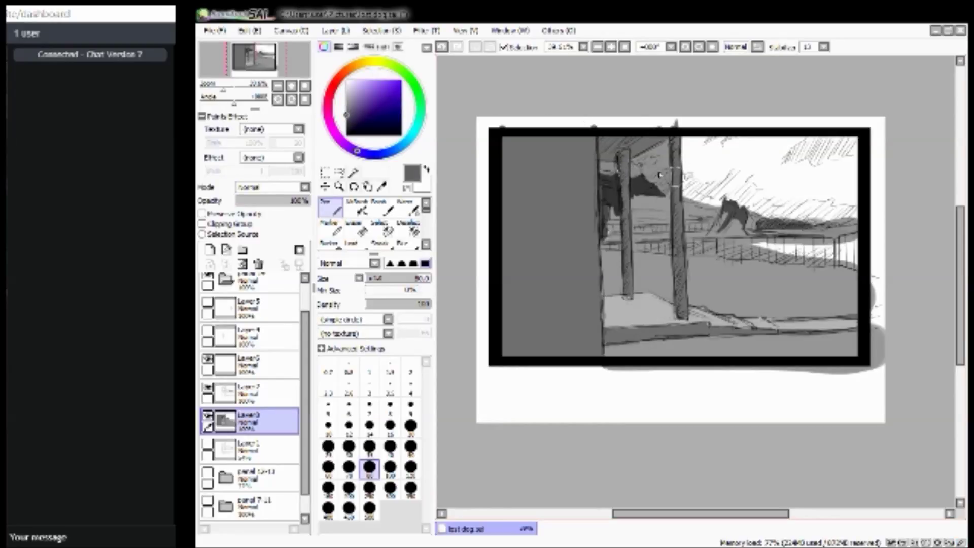
mouse_move(633, 163)
mouse_down()
mouse_move(661, 152)
mouse_move(642, 159)
mouse_move(643, 179)
mouse_move(668, 185)
mouse_move(649, 216)
mouse_up()
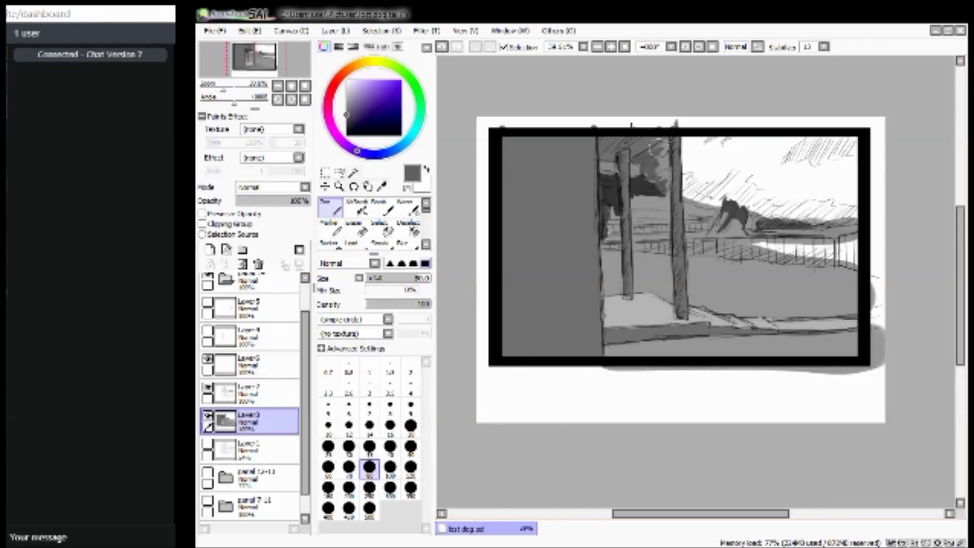
Extend mid-grey foliage just past the taller post and cover the open sky with light grey.
click(345, 103)
mouse_move(688, 160)
mouse_down()
mouse_move(700, 144)
mouse_move(678, 170)
mouse_move(680, 198)
mouse_move(683, 127)
mouse_move(695, 200)
mouse_move(693, 118)
mouse_up()
click(346, 96)
mouse_move(684, 193)
mouse_down()
mouse_move(684, 122)
mouse_move(694, 199)
mouse_move(696, 136)
mouse_move(703, 208)
mouse_move(700, 146)
mouse_move(707, 202)
mouse_move(711, 148)
mouse_move(718, 210)
mouse_move(716, 136)
mouse_move(731, 136)
mouse_move(721, 207)
mouse_move(729, 193)
mouse_move(760, 212)
mouse_move(790, 189)
mouse_move(764, 215)
mouse_move(862, 212)
mouse_move(841, 207)
mouse_move(854, 152)
mouse_move(854, 192)
mouse_move(856, 138)
mouse_move(729, 145)
mouse_move(714, 179)
mouse_move(764, 205)
mouse_move(824, 207)
mouse_move(841, 195)
mouse_move(784, 193)
mouse_move(810, 161)
mouse_move(844, 153)
mouse_move(728, 171)
mouse_move(768, 166)
mouse_move(753, 189)
mouse_move(778, 196)
mouse_up()
Layer medium and darker grey cloud strokes over the light sky down to the horizon.
click(347, 97)
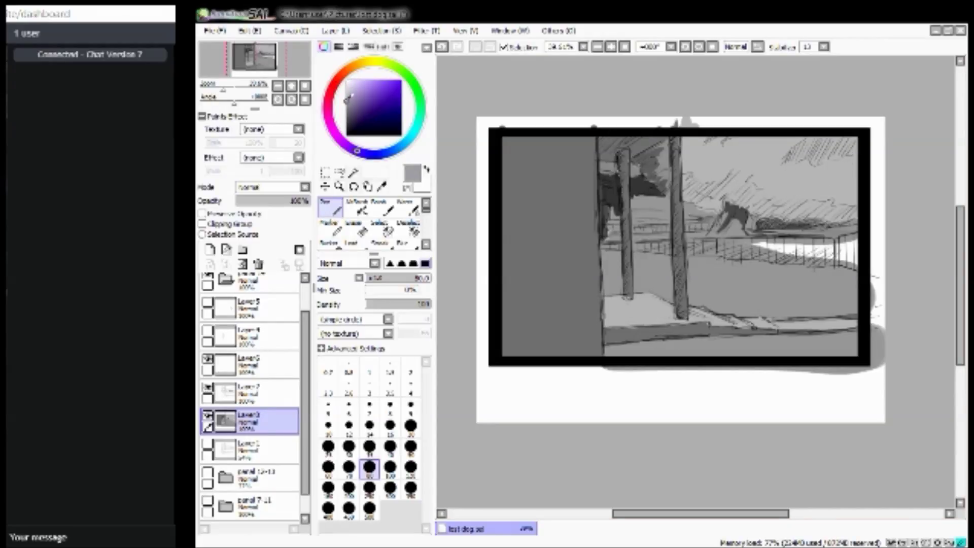
mouse_move(684, 180)
mouse_down()
mouse_move(705, 172)
mouse_move(706, 197)
mouse_move(742, 169)
mouse_move(758, 170)
mouse_move(740, 199)
mouse_move(765, 186)
mouse_move(782, 193)
mouse_move(786, 212)
mouse_move(818, 197)
mouse_move(832, 213)
mouse_move(858, 205)
mouse_move(805, 149)
mouse_move(788, 158)
mouse_move(809, 158)
mouse_move(812, 174)
mouse_move(836, 158)
mouse_move(841, 171)
mouse_move(836, 149)
mouse_move(786, 152)
mouse_up()
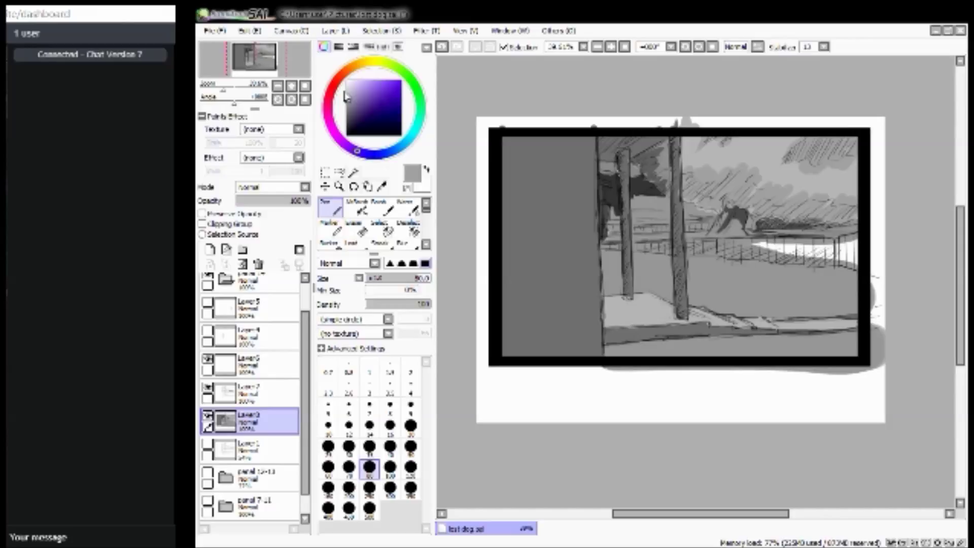
click(345, 109)
mouse_move(684, 202)
mouse_down()
mouse_move(703, 188)
mouse_move(726, 205)
mouse_move(813, 223)
mouse_move(862, 218)
mouse_move(791, 152)
mouse_move(857, 154)
mouse_up()
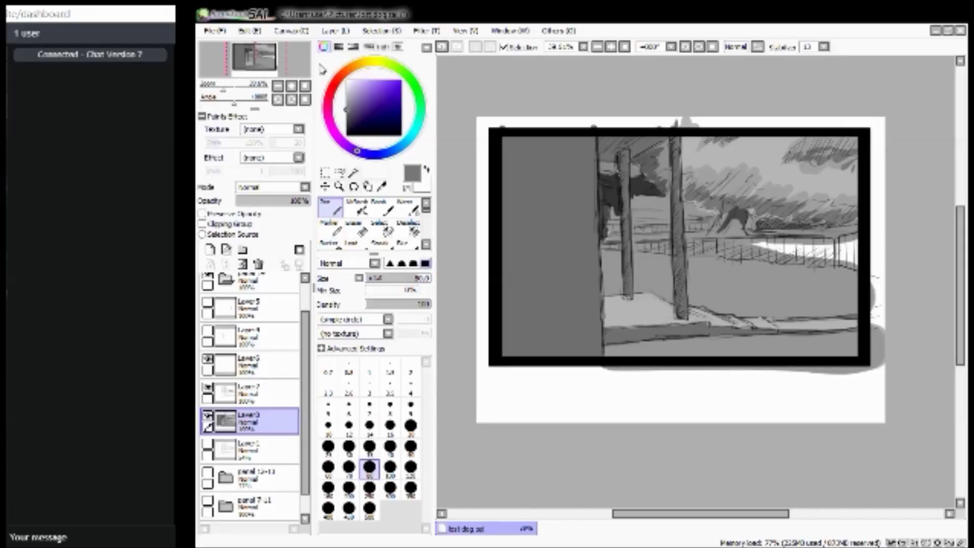
Fill the fence across the background and the strip along the horizon above it with very dark grey.
drag(346, 117, 346, 120)
mouse_move(606, 247)
mouse_down()
mouse_move(664, 255)
mouse_move(666, 245)
mouse_move(639, 247)
mouse_move(694, 244)
mouse_move(710, 256)
mouse_move(687, 253)
mouse_move(850, 265)
mouse_up()
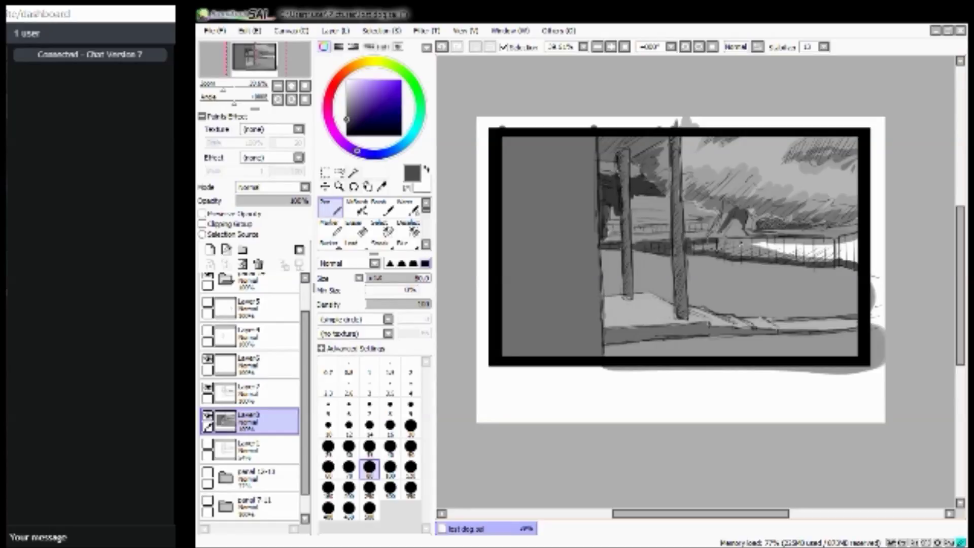
drag(683, 245, 862, 240)
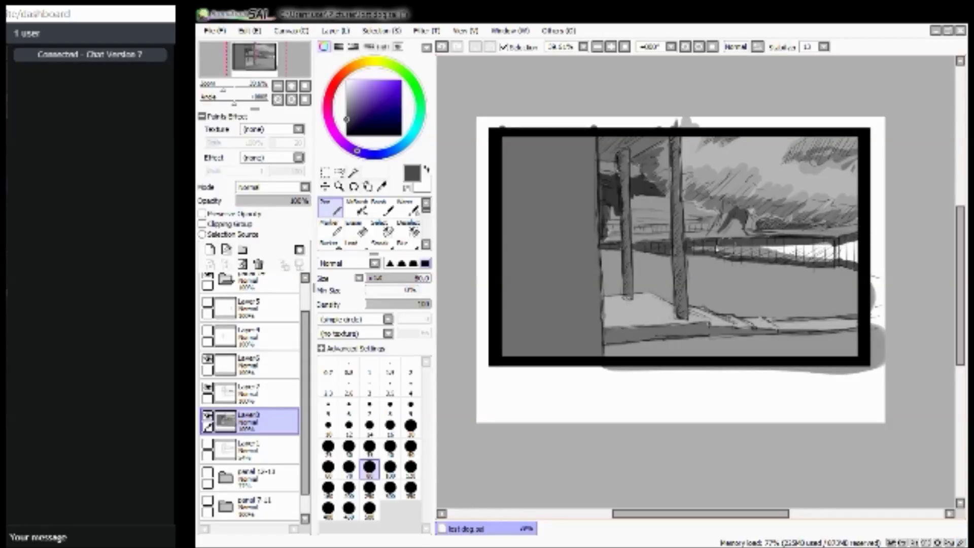
mouse_move(692, 248)
mouse_down()
mouse_move(806, 264)
mouse_move(801, 251)
mouse_move(751, 249)
mouse_move(870, 246)
mouse_move(857, 259)
mouse_up()
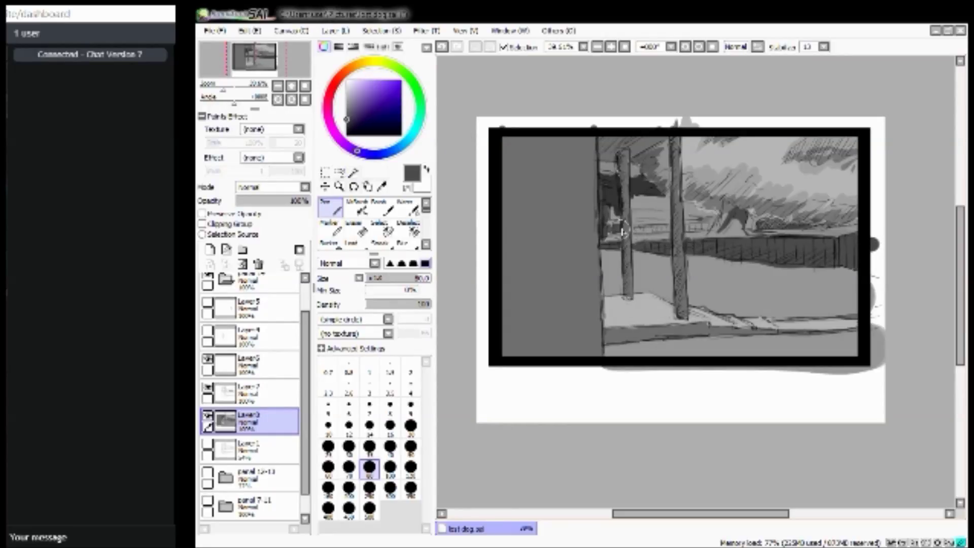
mouse_move(647, 225)
mouse_down()
mouse_move(710, 227)
mouse_move(700, 232)
mouse_move(795, 244)
mouse_move(745, 233)
mouse_up()
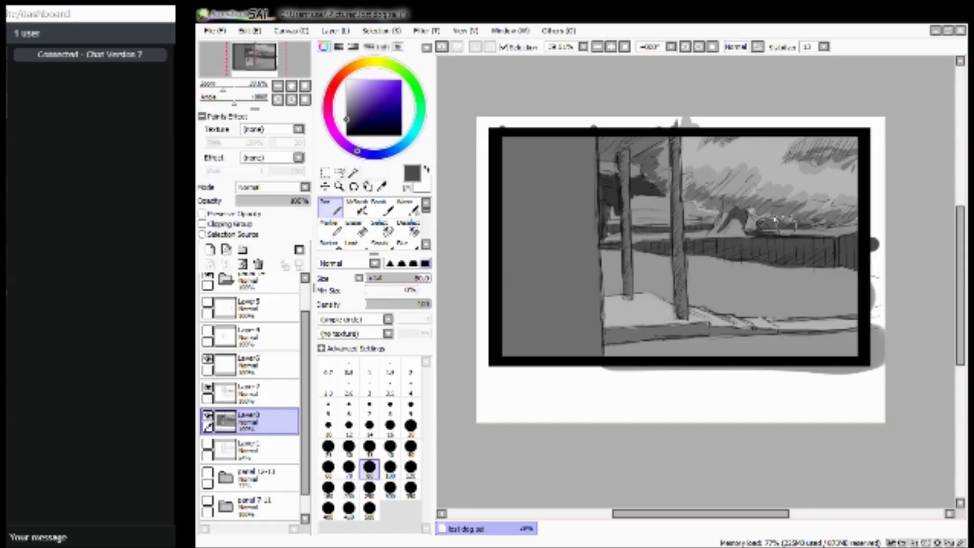
Enlarge the Eraser to size 100 and erase the grey paint spilling outside the panel's black frame.
click(356, 229)
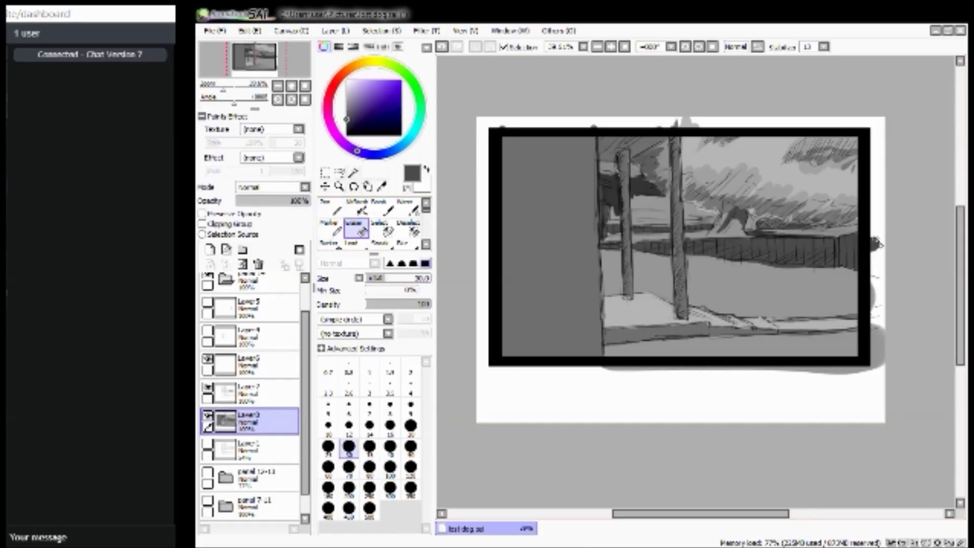
key(bracketright)
key(bracketright)
key(bracketright)
key(bracketright)
key(bracketright)
key(bracketright)
key(bracketright)
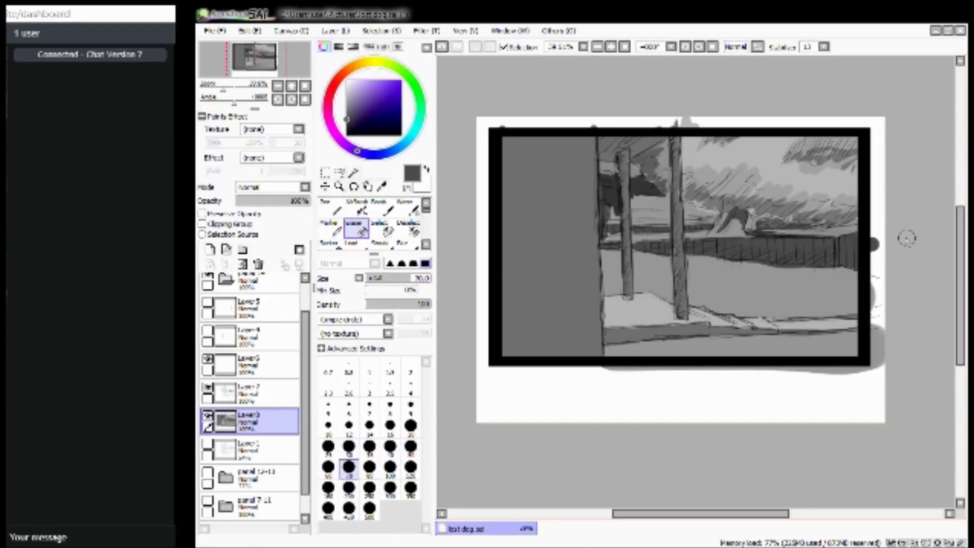
mouse_move(888, 233)
mouse_down()
mouse_move(876, 262)
mouse_move(874, 383)
mouse_move(788, 407)
mouse_move(876, 374)
mouse_move(585, 374)
mouse_move(897, 375)
mouse_up()
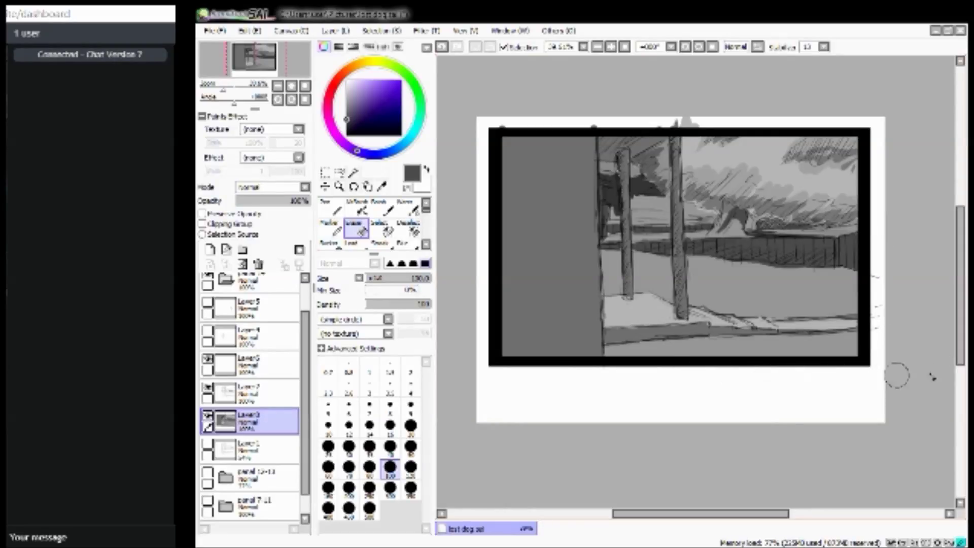
drag(506, 127, 705, 127)
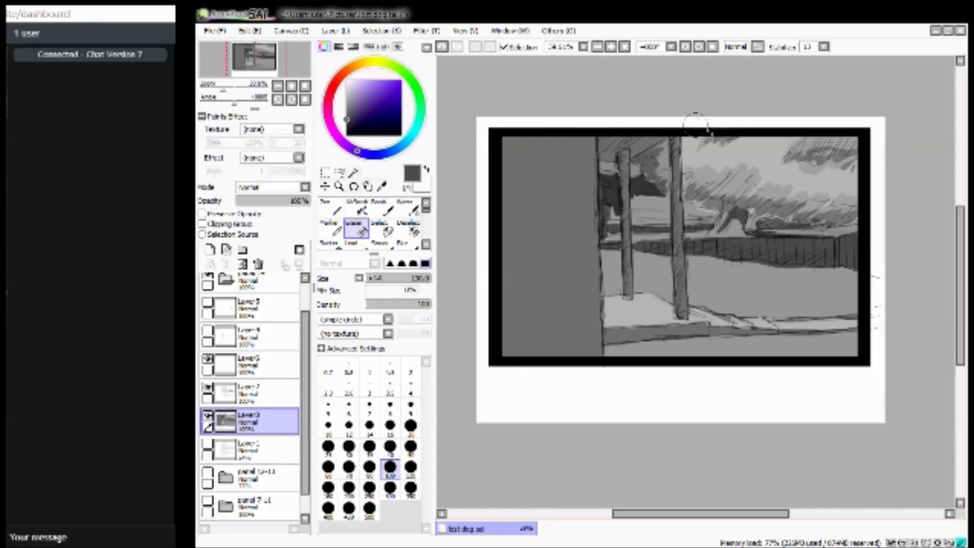
Darken the strip of foliage along the horizon above the fence with an enlarged Marker in a near-black grey.
click(330, 228)
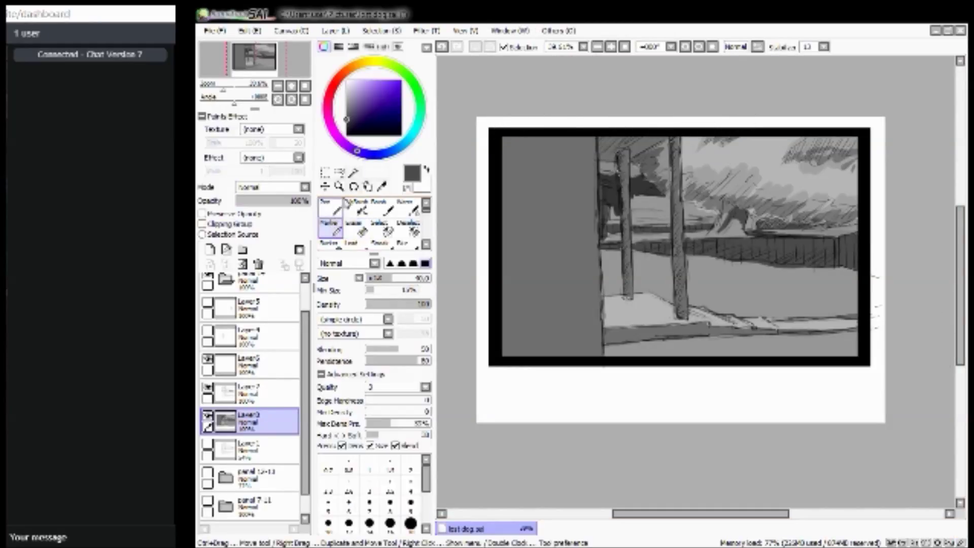
click(347, 129)
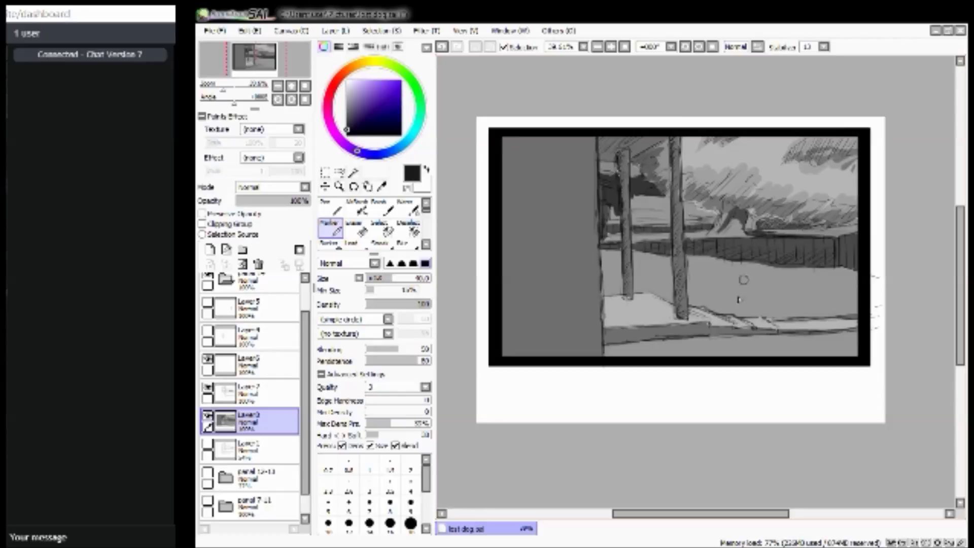
key(bracketright)
key(bracketright)
key(bracketright)
mouse_move(789, 230)
mouse_down()
mouse_move(766, 227)
mouse_move(791, 234)
mouse_move(844, 228)
mouse_move(755, 234)
mouse_move(861, 222)
mouse_up()
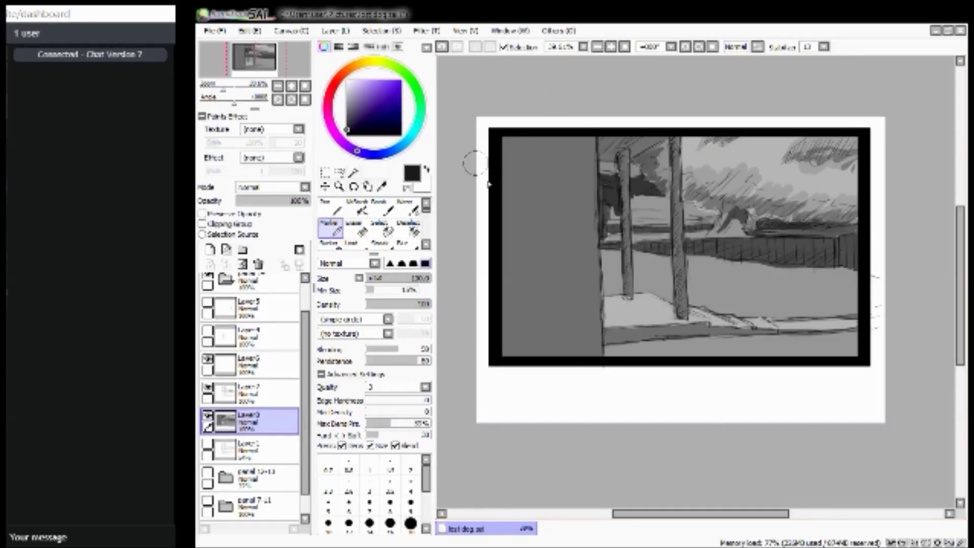
Enlarge the Marker to size 400 and shade the outer side of the large wall darker with long vertical strokes.
key(bracketright)
key(bracketright)
key(bracketright)
key(bracketright)
key(bracketright)
key(bracketright)
key(bracketright)
key(bracketright)
key(bracketright)
key(bracketright)
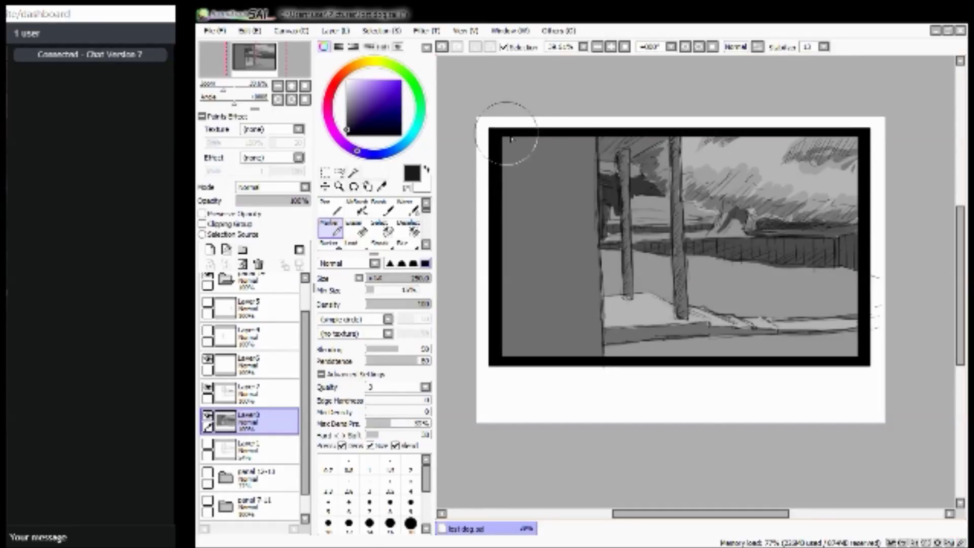
drag(511, 147, 514, 350)
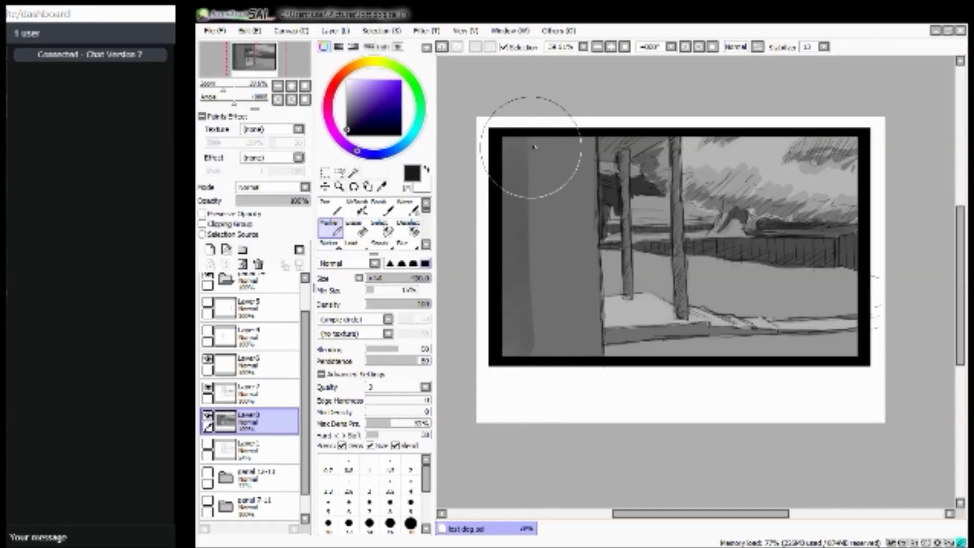
drag(533, 124, 532, 348)
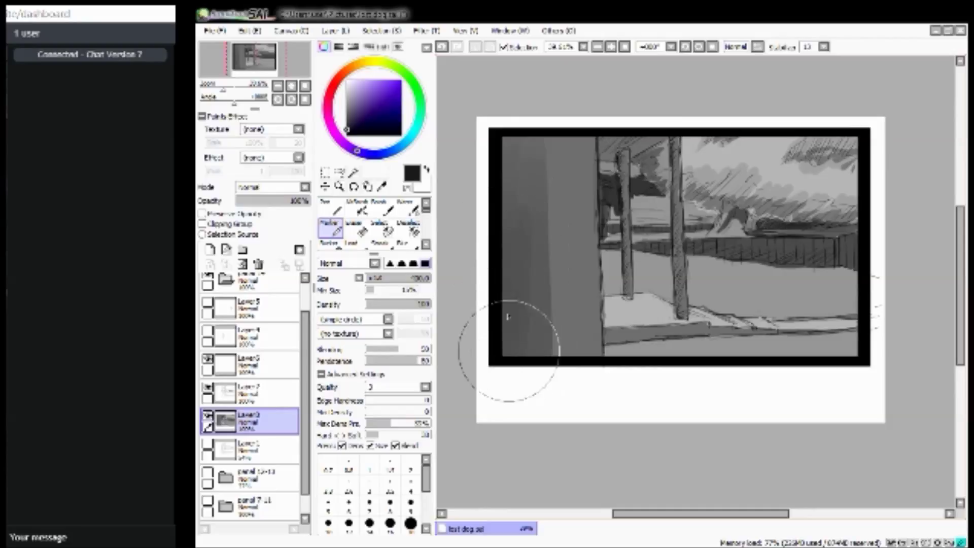
mouse_move(522, 114)
mouse_down()
mouse_move(496, 174)
mouse_move(499, 338)
mouse_up()
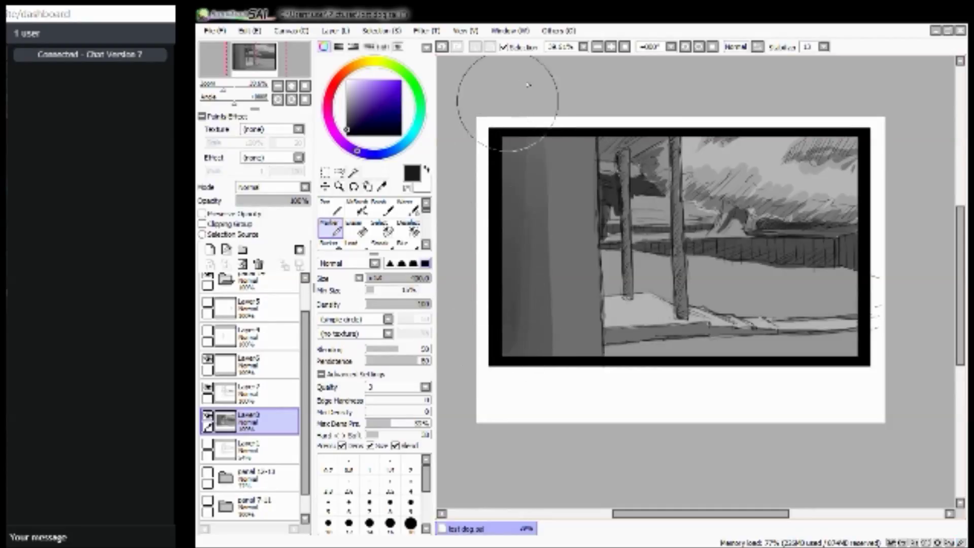
Try to smooth the vertical tone bands on the large wall with the Blur tool at size 200.
click(408, 245)
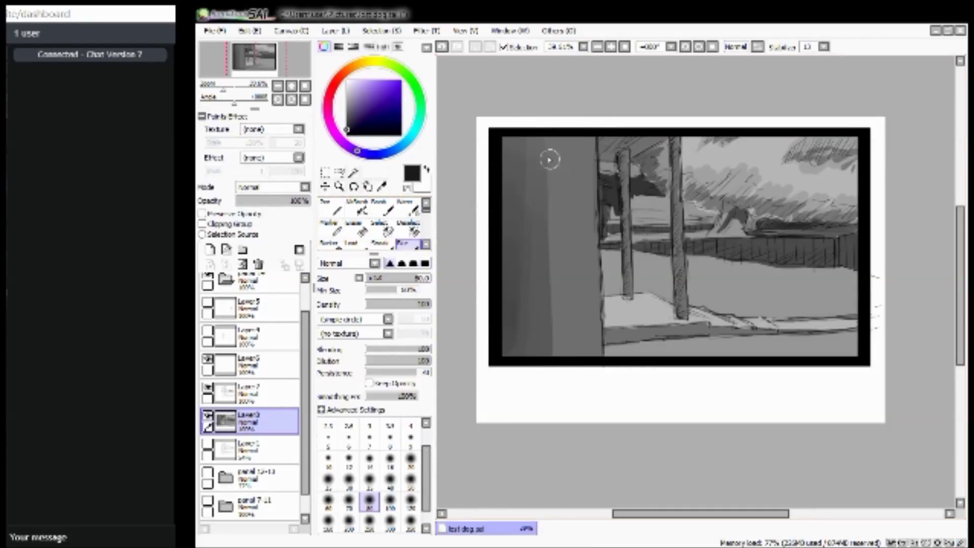
key(bracketright)
key(bracketright)
key(bracketright)
key(bracketright)
mouse_move(547, 310)
mouse_down()
mouse_move(547, 341)
mouse_move(582, 201)
mouse_move(532, 295)
mouse_move(584, 331)
mouse_move(548, 349)
mouse_move(541, 343)
mouse_move(555, 326)
mouse_up()
mouse_move(540, 186)
mouse_down()
mouse_move(535, 157)
mouse_move(517, 174)
mouse_up()
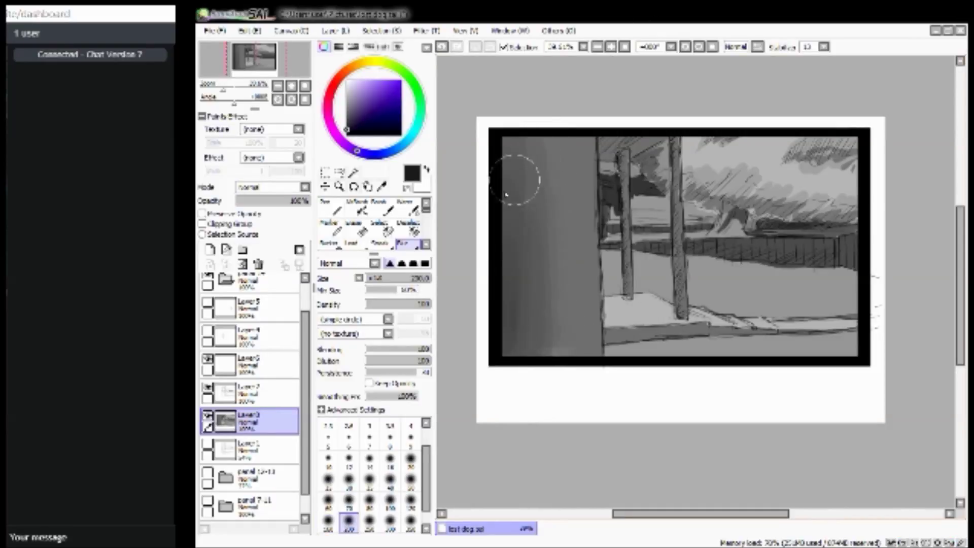
key(ctrl+z)
Reduce the Blur tool to size 40 and blend the tone on the upper part of the shorter post.
key(bracketleft)
key(bracketleft)
key(bracketleft)
key(bracketleft)
key(bracketleft)
key(bracketleft)
key(bracketleft)
key(bracketleft)
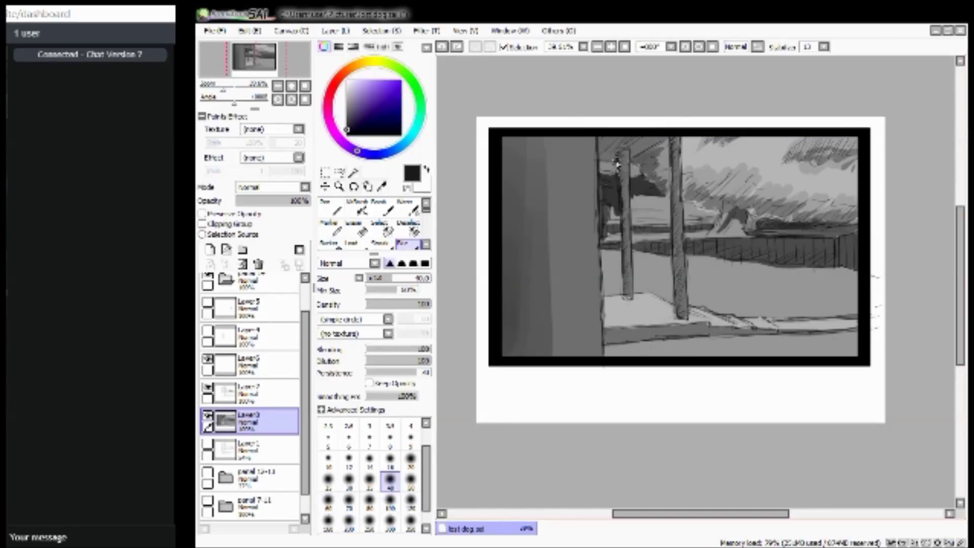
drag(621, 167, 628, 198)
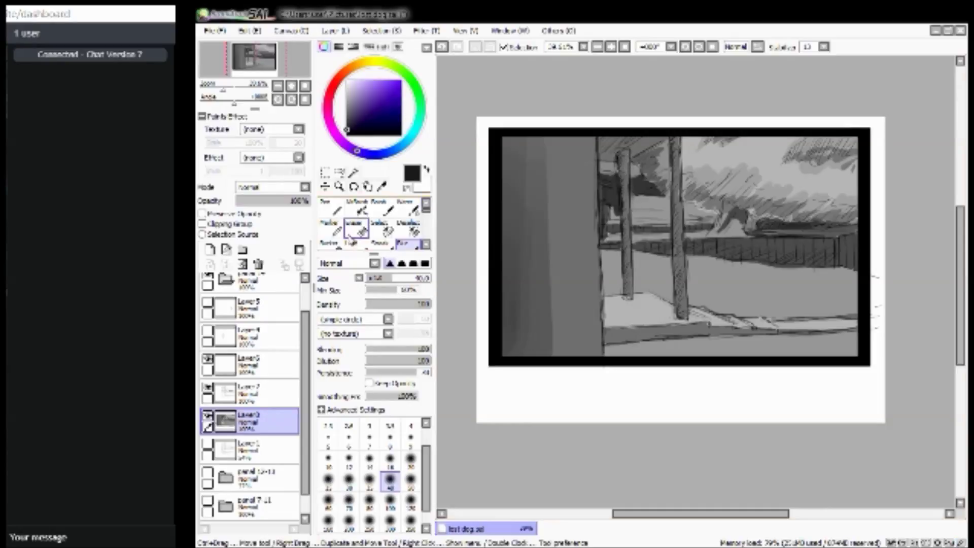
Shade the shorter and taller porch posts darker with the Marker, reducing the brush to size 50.
click(330, 229)
key(bracketleft)
key(bracketleft)
mouse_move(616, 152)
mouse_down()
mouse_move(623, 209)
mouse_move(600, 155)
mouse_move(614, 189)
mouse_move(622, 152)
mouse_move(628, 285)
mouse_up()
key(bracketleft)
key(bracketleft)
key(bracketleft)
key(bracketleft)
key(bracketleft)
key(bracketleft)
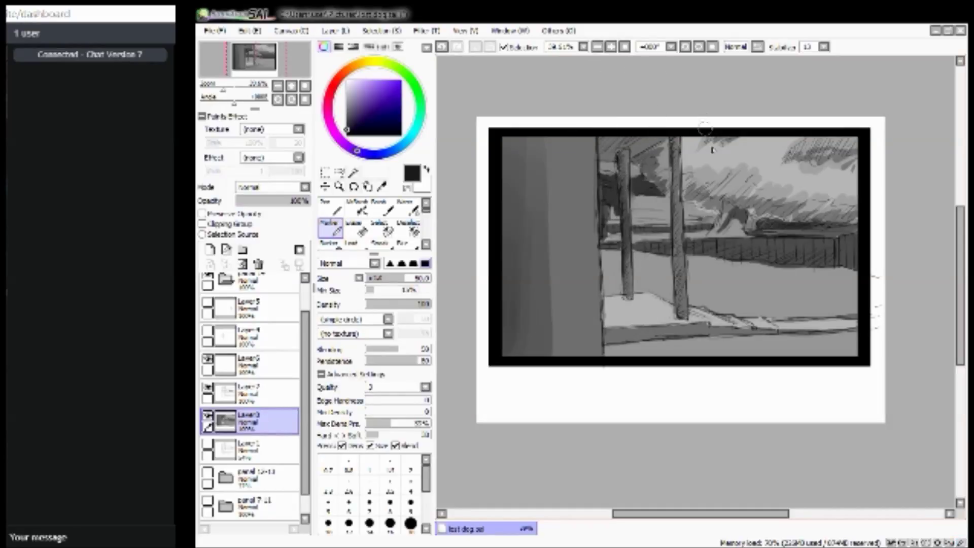
drag(677, 169, 676, 268)
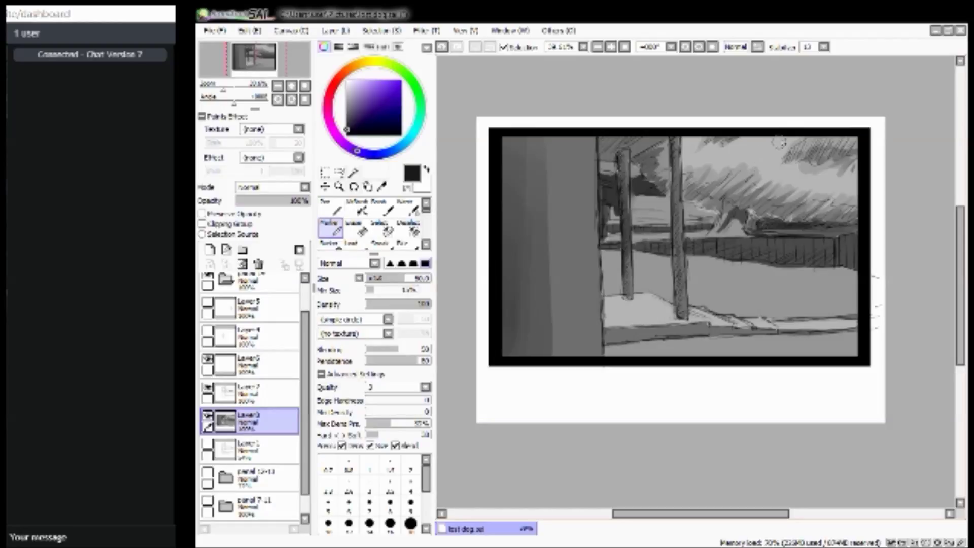
Compare the panel with and without its grey shading layer, leaving the shading shown and the sketch layer active.
drag(256, 59, 254, 60)
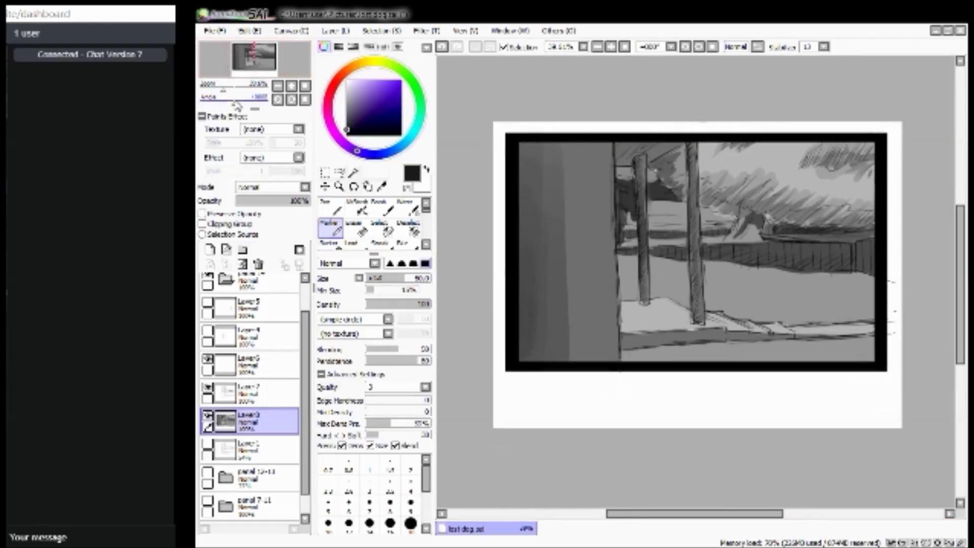
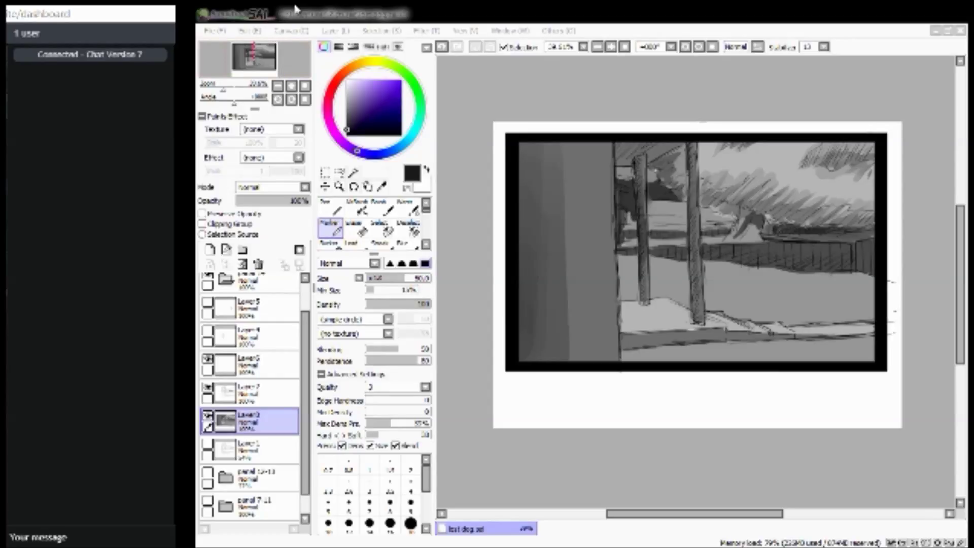
click(287, 23)
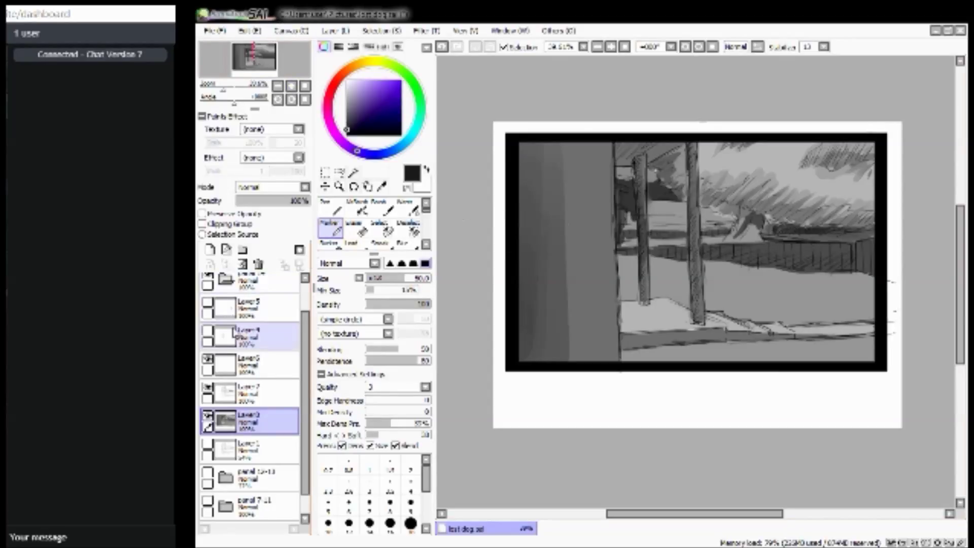
click(362, 230)
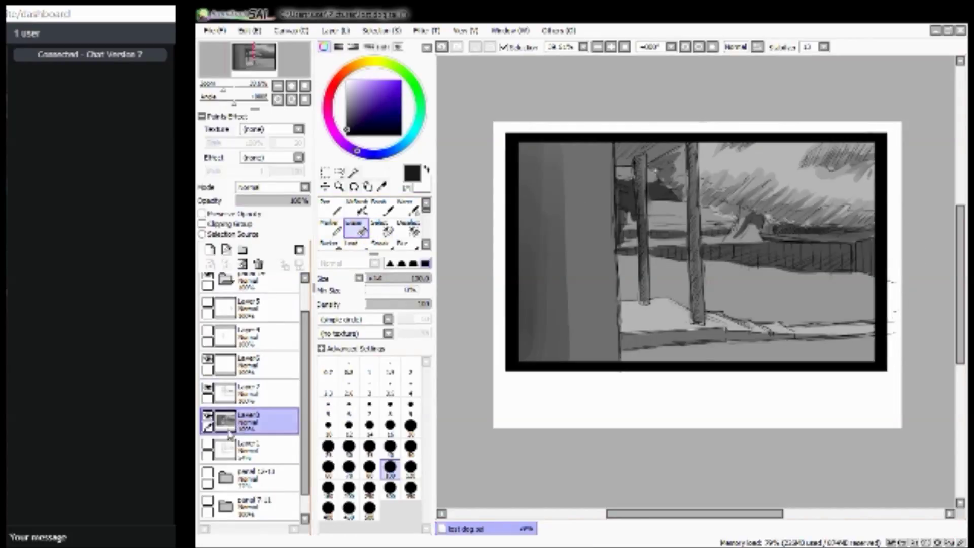
click(208, 416)
click(208, 416)
click(208, 415)
click(207, 416)
click(276, 395)
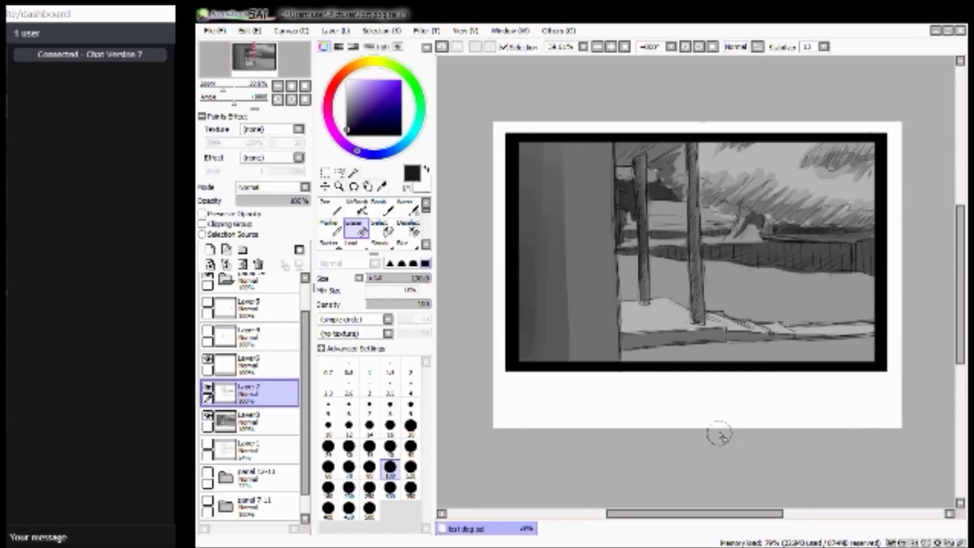
Set the panel 12-13 folder's opacity to 100% and view it without the current shading, then hide the folder and restore the shading.
click(207, 474)
click(207, 416)
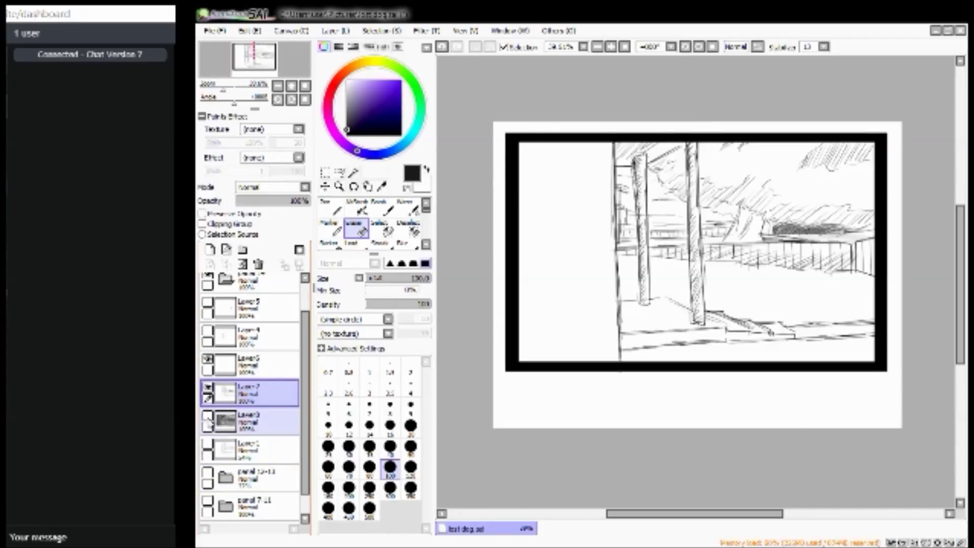
click(207, 474)
click(207, 474)
click(207, 474)
click(207, 474)
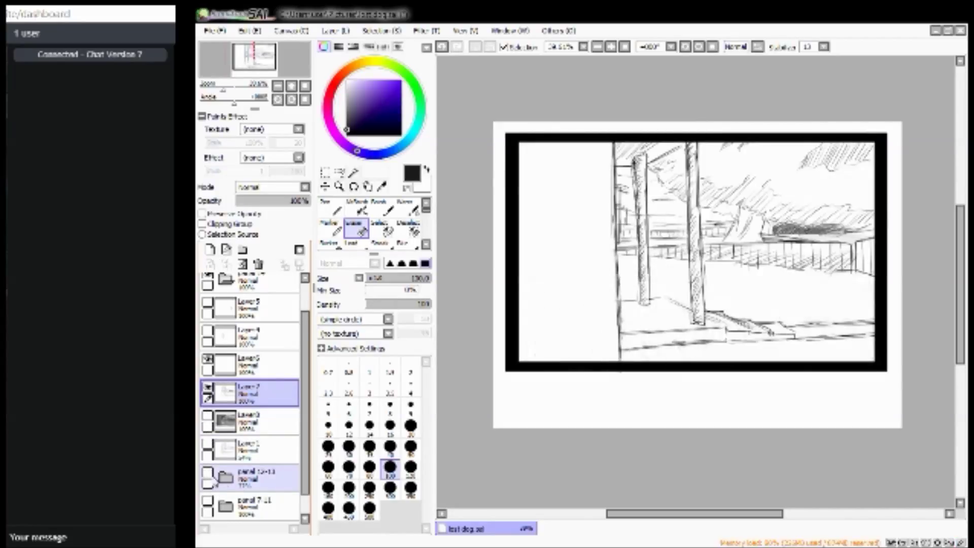
click(223, 479)
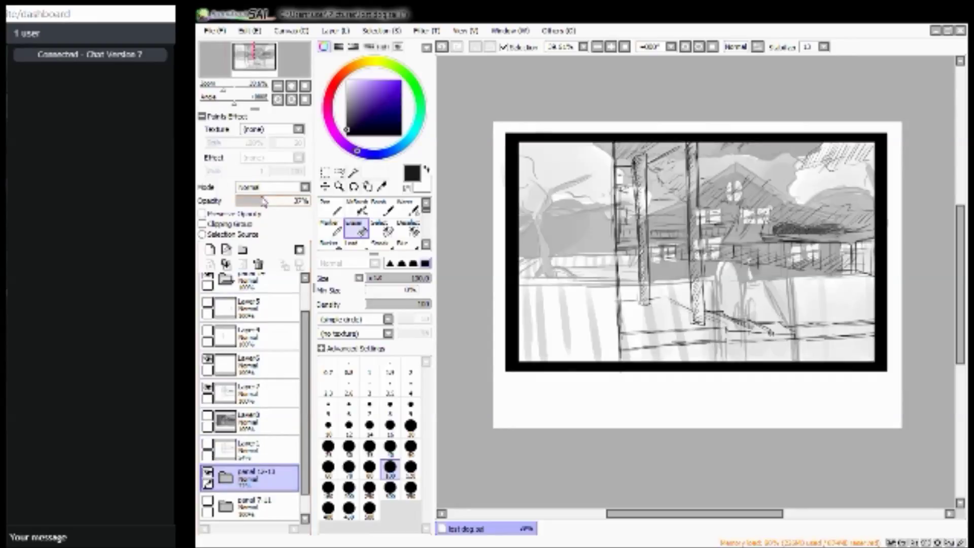
click(207, 474)
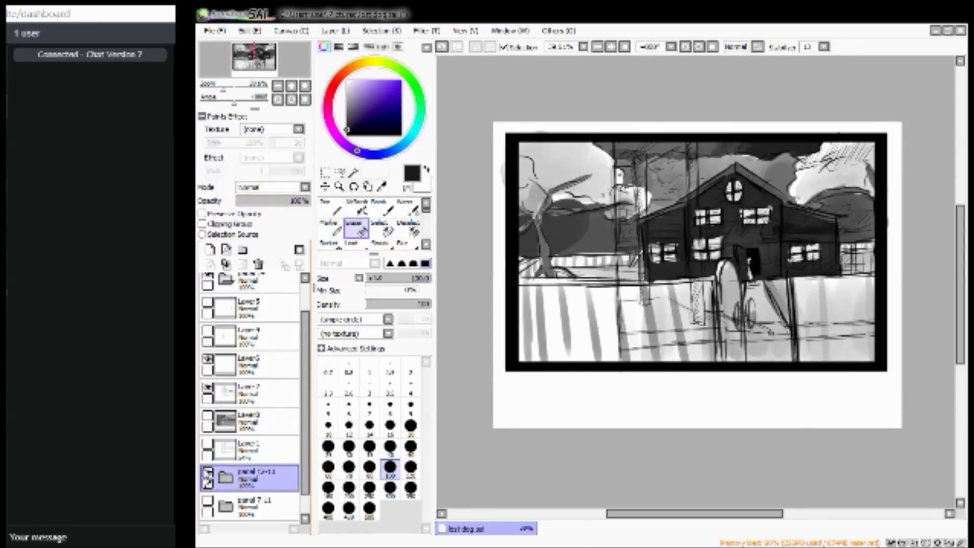
click(207, 474)
click(208, 474)
click(208, 474)
click(208, 416)
click(207, 417)
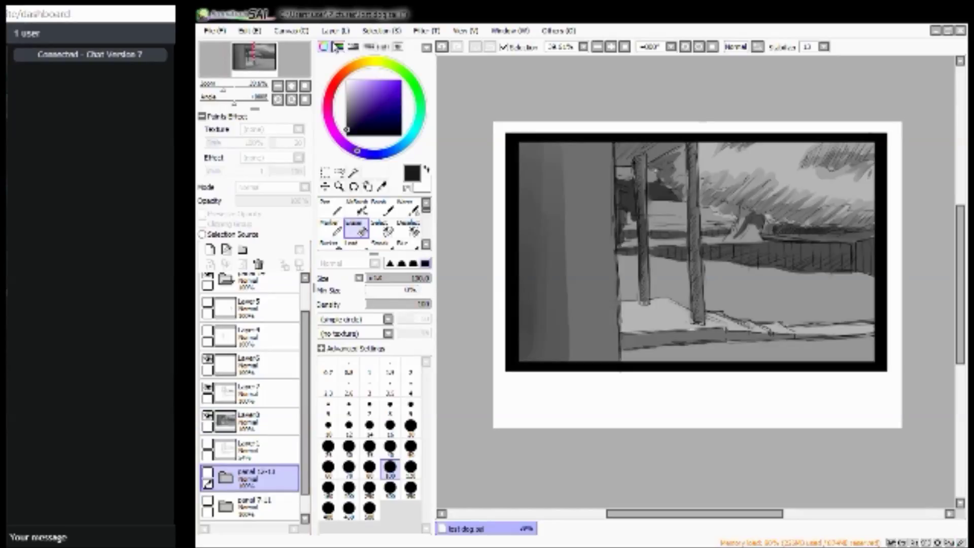
Try to select the large wall with the Magic Wand, using strict transparency and color difference detection on the shading layer.
click(354, 173)
click(591, 263)
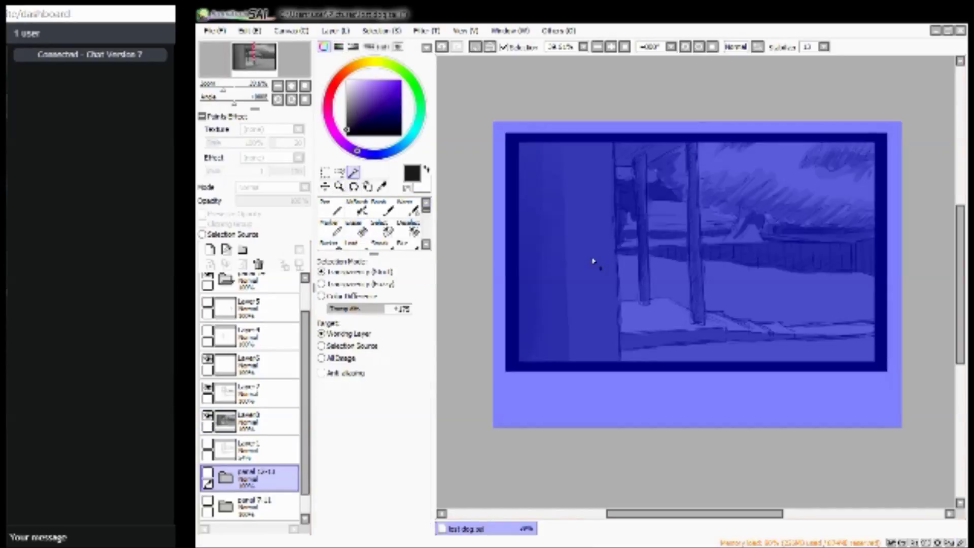
key(ctrl+d)
click(261, 421)
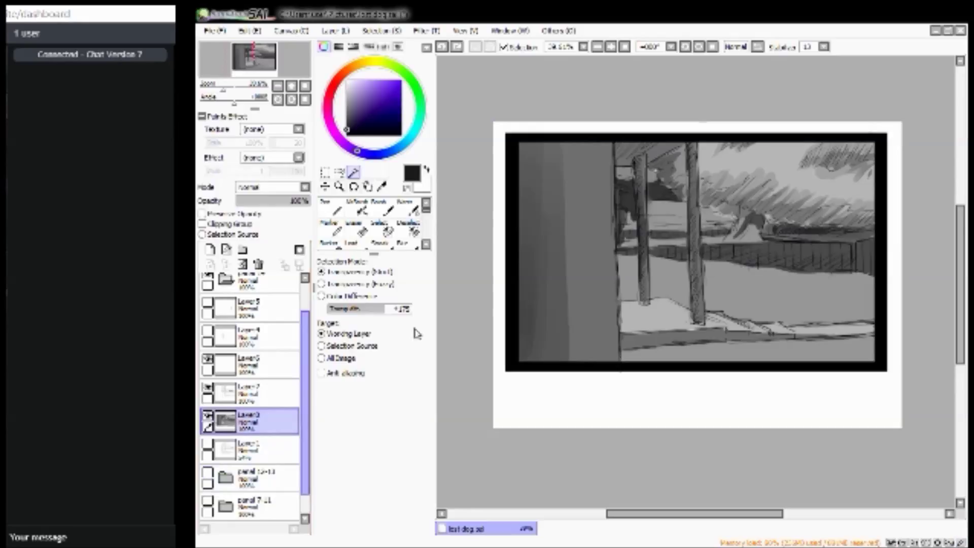
click(576, 279)
key(ctrl+d)
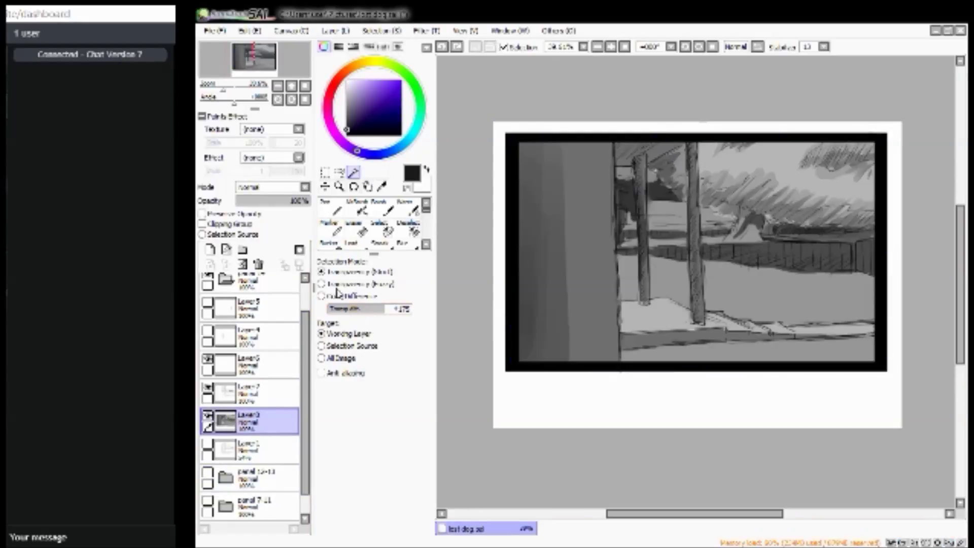
click(322, 296)
click(576, 218)
key(ctrl+d)
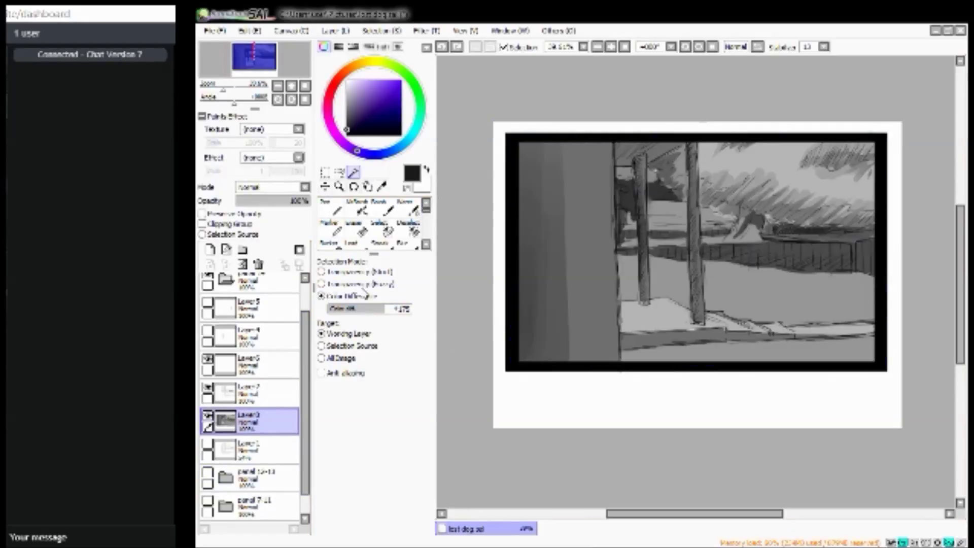
Add a new layer above the shading and paint the whole large wall near-black with an enlarged Marker.
click(330, 228)
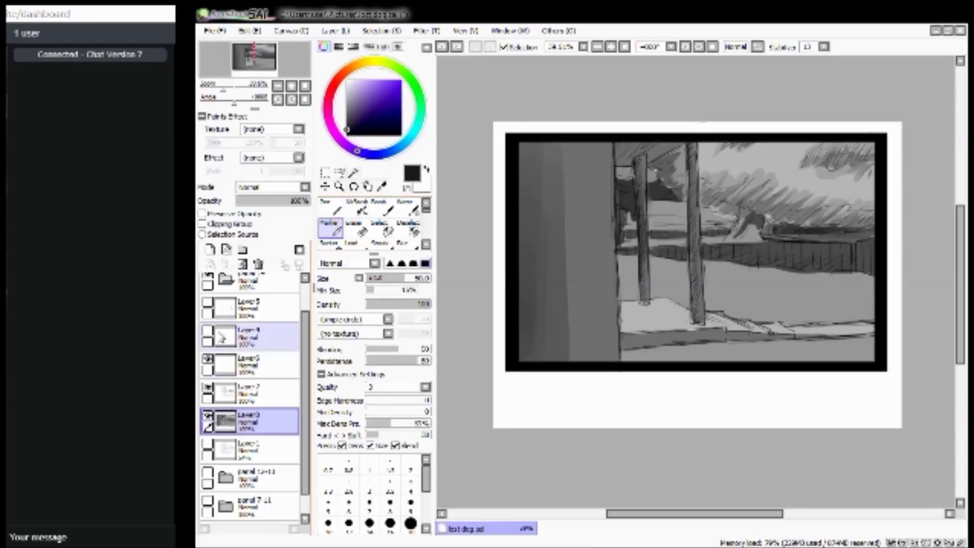
click(210, 250)
key(bracketright)
key(bracketright)
key(bracketright)
key(bracketright)
key(bracketright)
key(bracketright)
mouse_move(587, 337)
mouse_down()
mouse_move(578, 239)
mouse_move(590, 356)
mouse_move(573, 244)
mouse_move(574, 348)
mouse_move(548, 171)
mouse_move(546, 346)
mouse_move(532, 207)
mouse_move(534, 338)
mouse_move(517, 160)
mouse_move(564, 143)
mouse_move(582, 211)
mouse_move(589, 160)
mouse_move(591, 321)
mouse_move(592, 233)
mouse_move(601, 354)
mouse_move(603, 306)
mouse_up()
key(bracketleft)
key(bracketleft)
drag(520, 362, 554, 347)
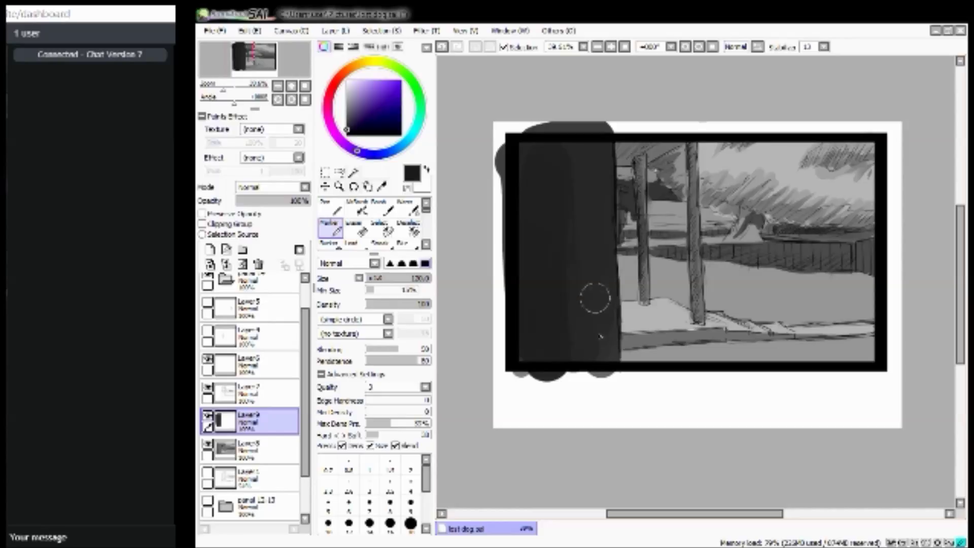
Reduce the Marker to size 50 and paint the front edge of the porch floor near-black up to the steps.
key(bracketleft)
key(bracketleft)
key(bracketleft)
key(bracketleft)
key(bracketleft)
drag(620, 339, 796, 335)
Erase the near-black paint spilling outside the panel frame around the wall, then reduce the Eraser to size 50.
click(357, 229)
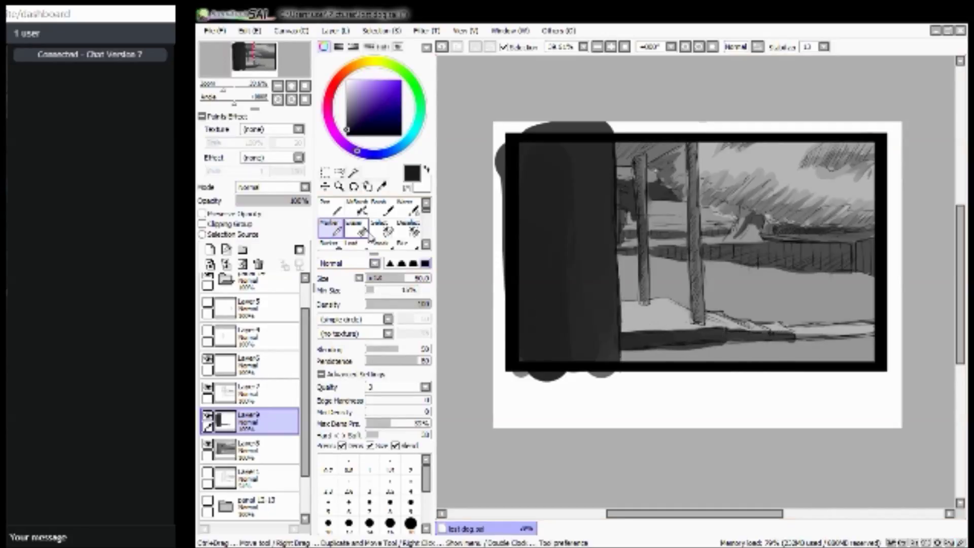
mouse_move(589, 373)
mouse_down()
mouse_move(513, 381)
mouse_move(629, 381)
mouse_move(532, 388)
mouse_move(512, 375)
mouse_up()
mouse_move(498, 304)
mouse_down()
mouse_move(498, 129)
mouse_move(545, 112)
mouse_move(510, 126)
mouse_move(650, 114)
mouse_up()
mouse_move(513, 113)
mouse_down()
mouse_move(533, 129)
mouse_move(591, 120)
mouse_up()
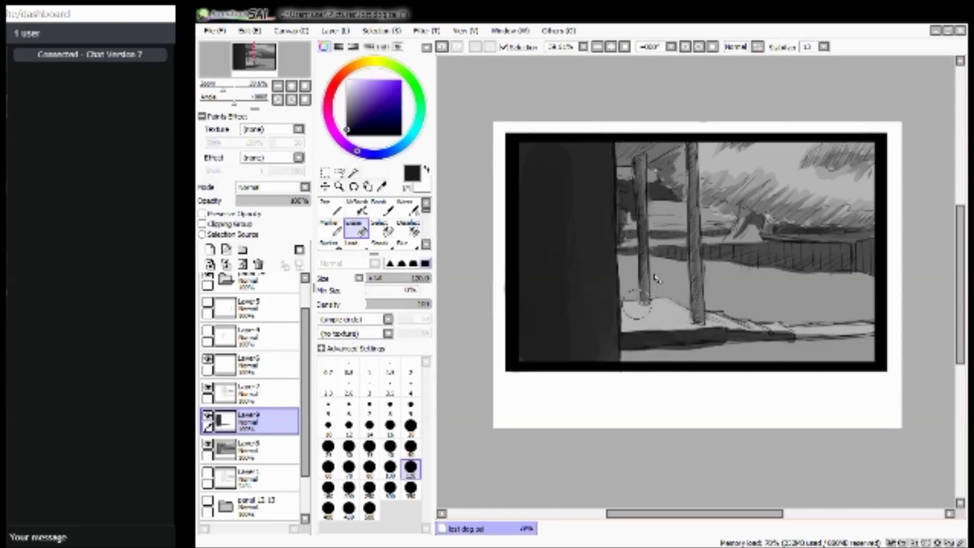
key(bracketleft)
key(bracketleft)
key(bracketleft)
key(bracketleft)
key(bracketleft)
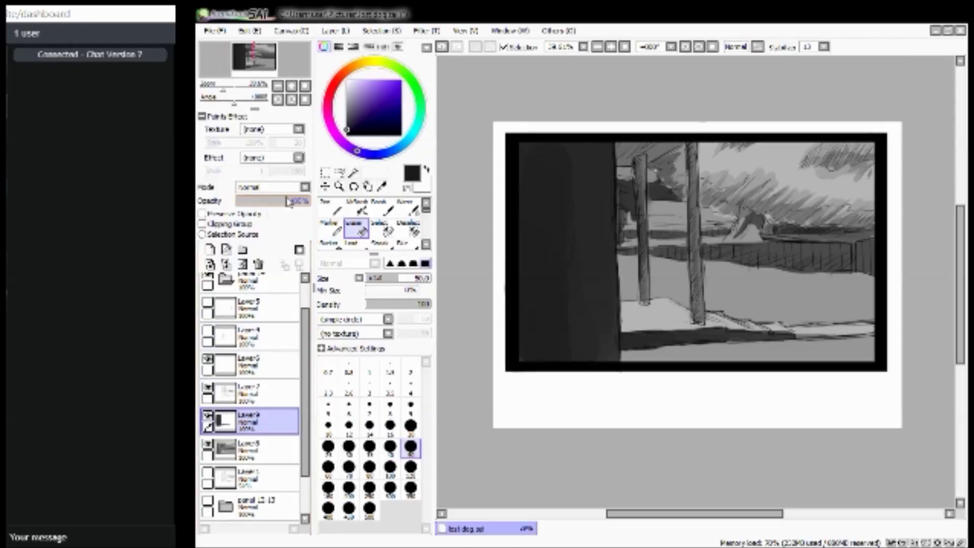
Set the near-black layer to Multiply and merge it and the sketch layer into the grey shading layer.
key(Down)
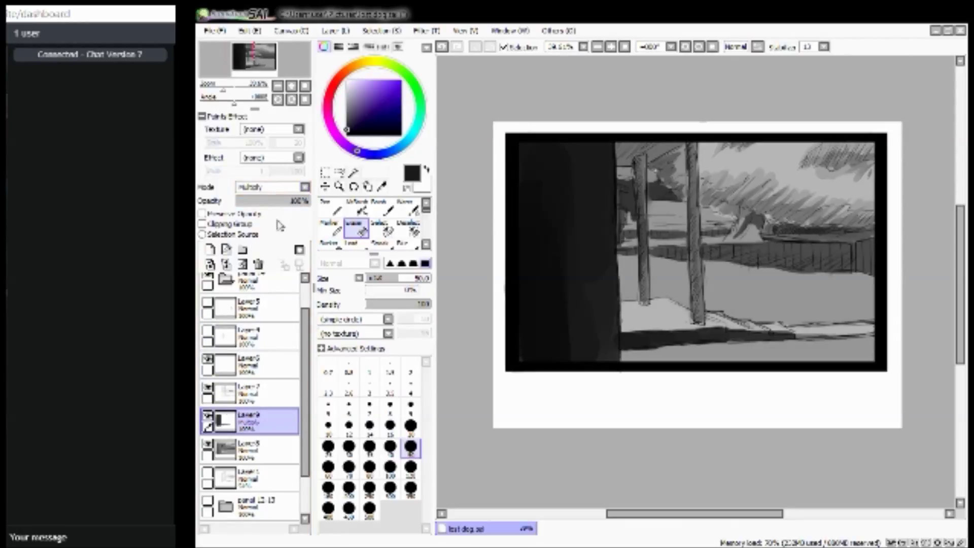
click(226, 264)
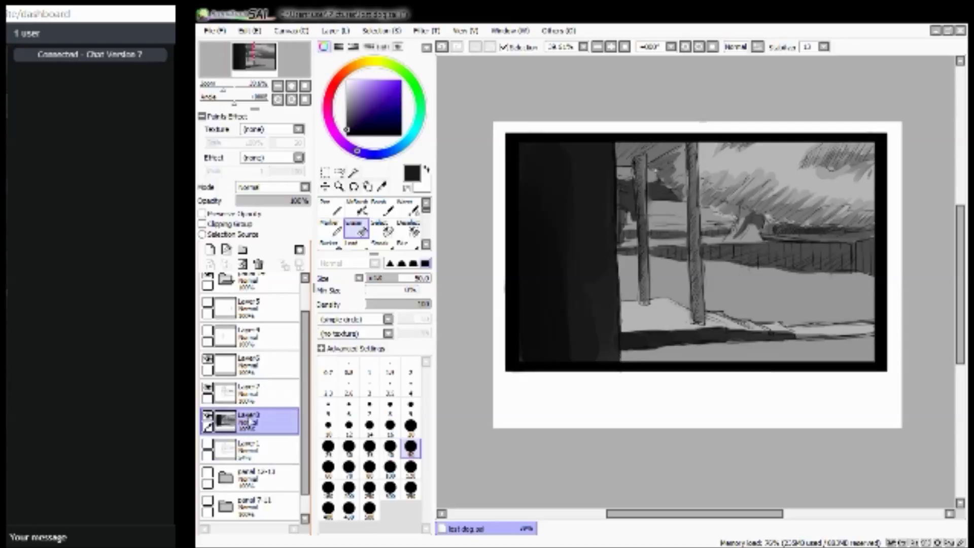
click(244, 392)
click(207, 415)
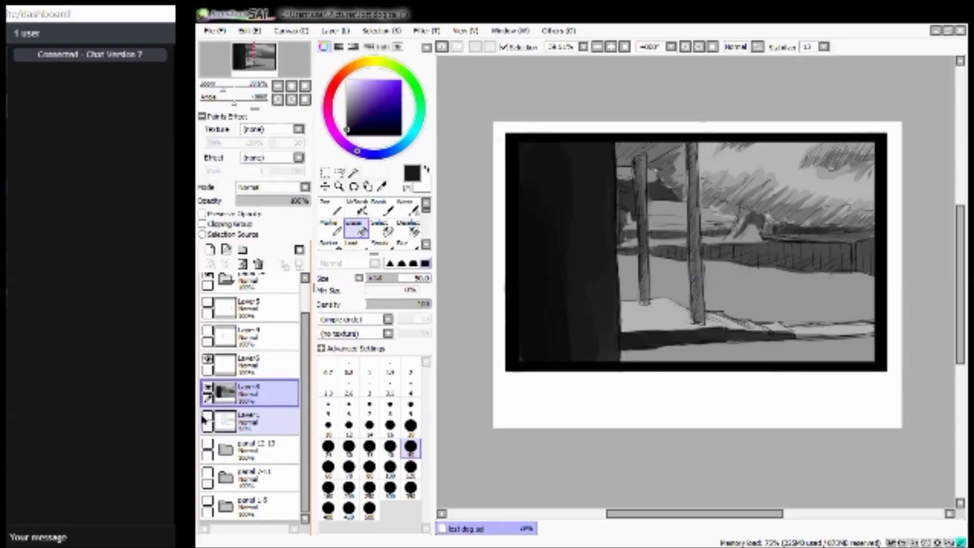
Delete the hidden Layer1 directly below the shaded background layer.
click(226, 421)
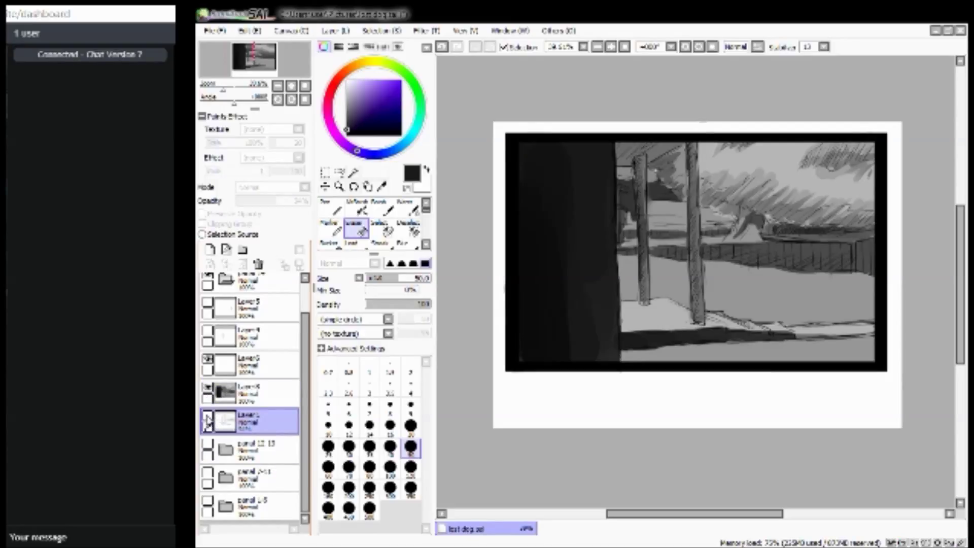
click(258, 264)
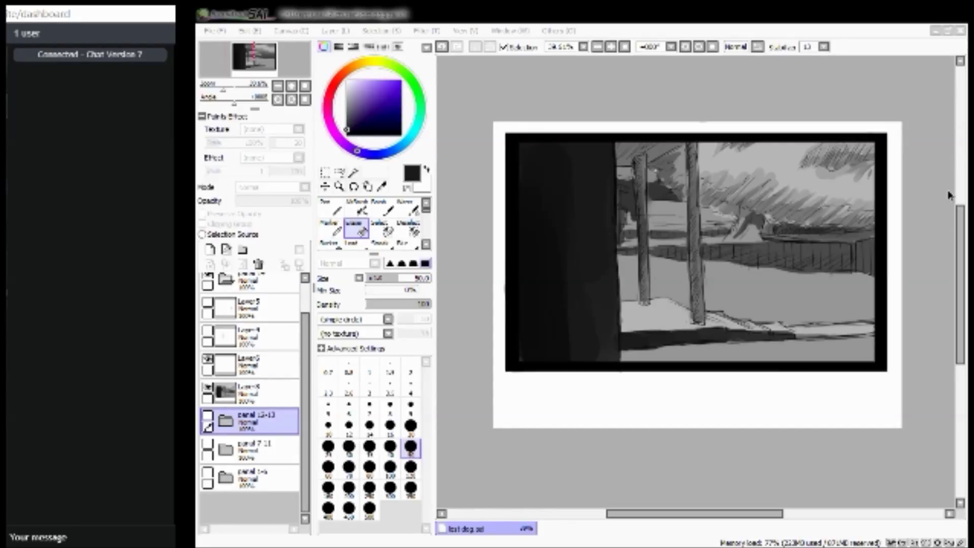
click(911, 32)
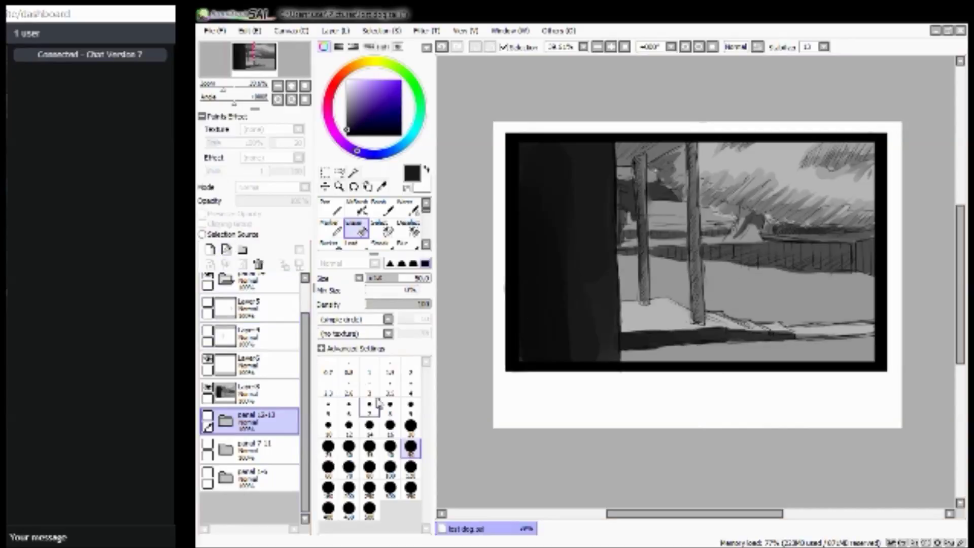
Move Layer6 above Layer4 in the layer stack.
click(270, 393)
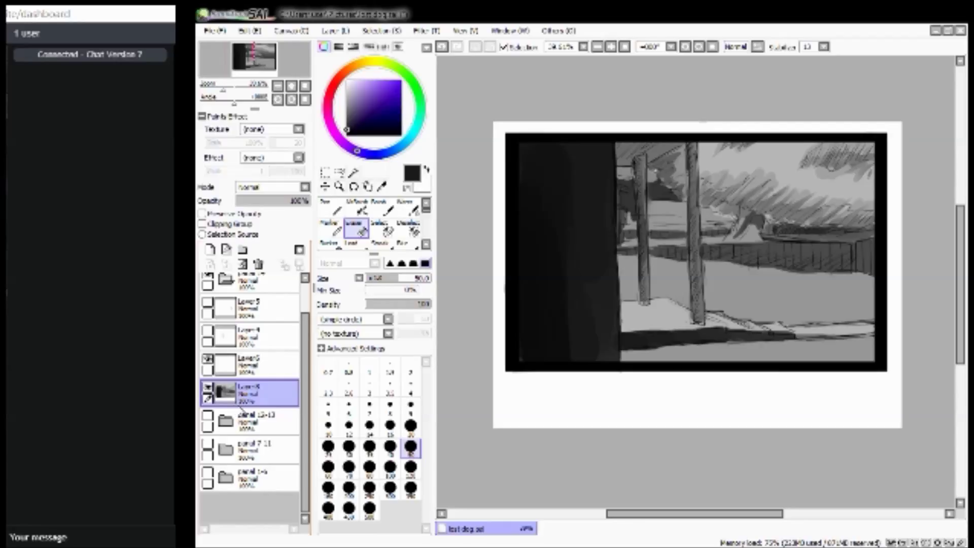
click(208, 359)
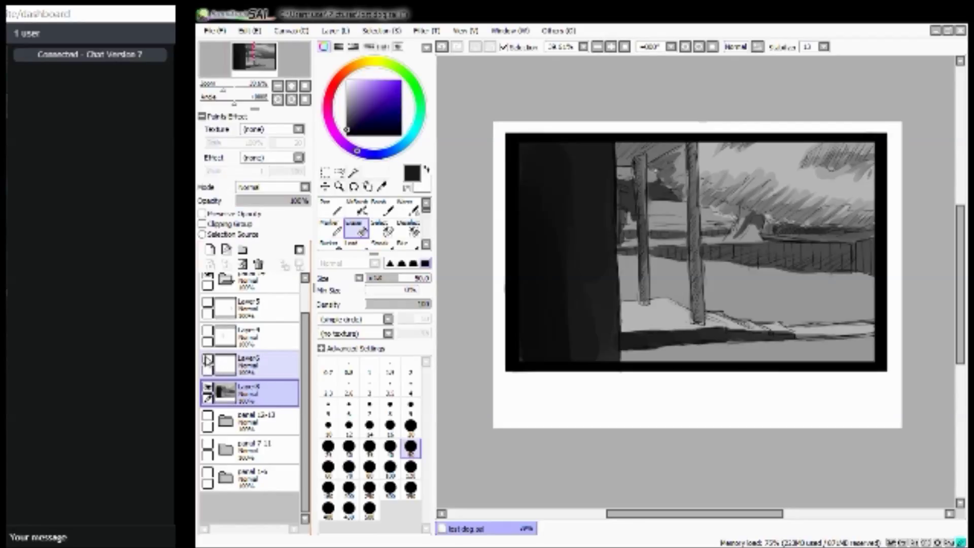
drag(272, 372, 259, 338)
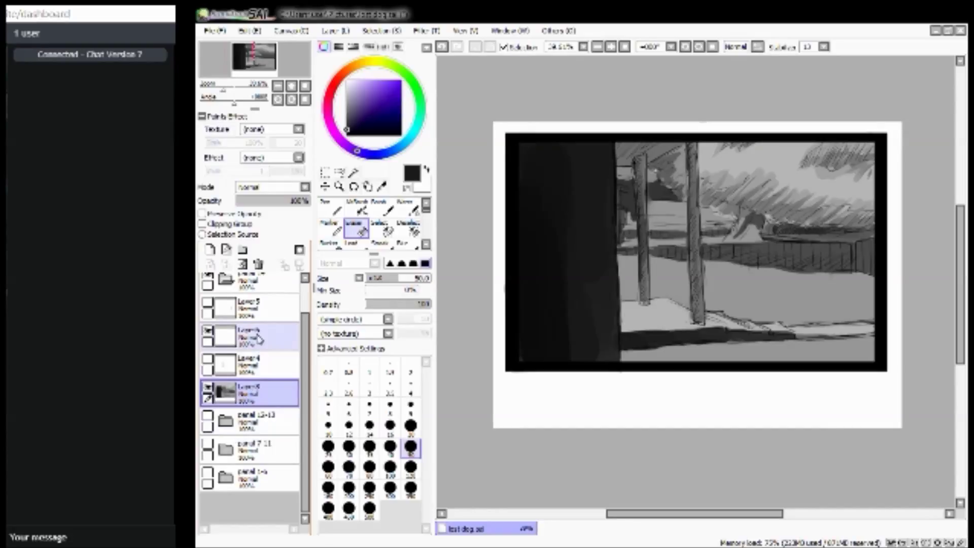
Show the standing woman's sketch on Layer4 and fade the shaded background layer to a low opacity.
click(208, 358)
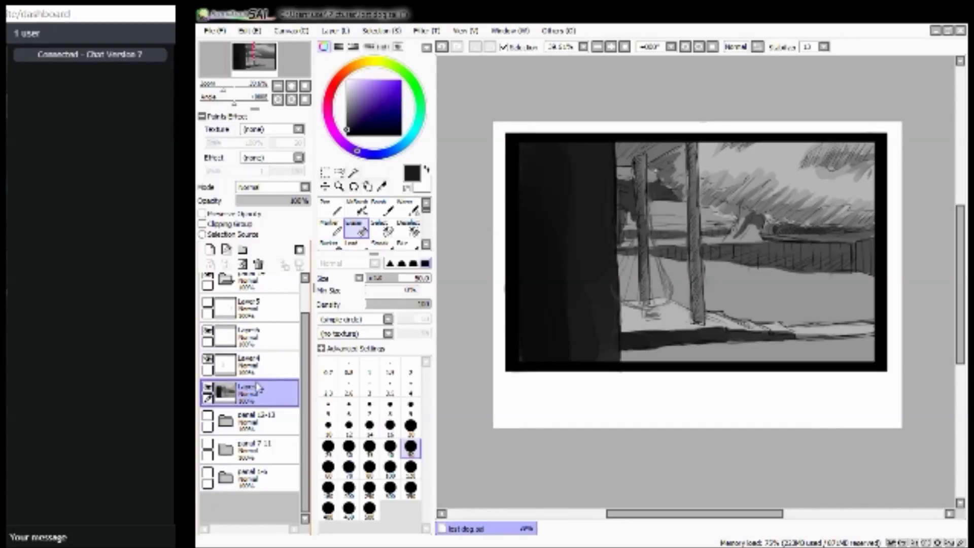
click(252, 200)
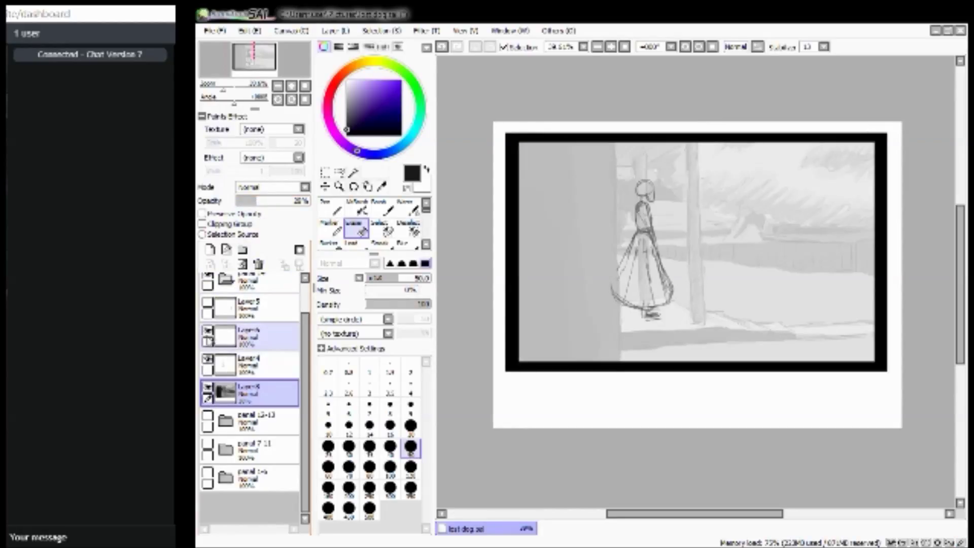
Hide Layer6 and make it the active layer.
click(208, 338)
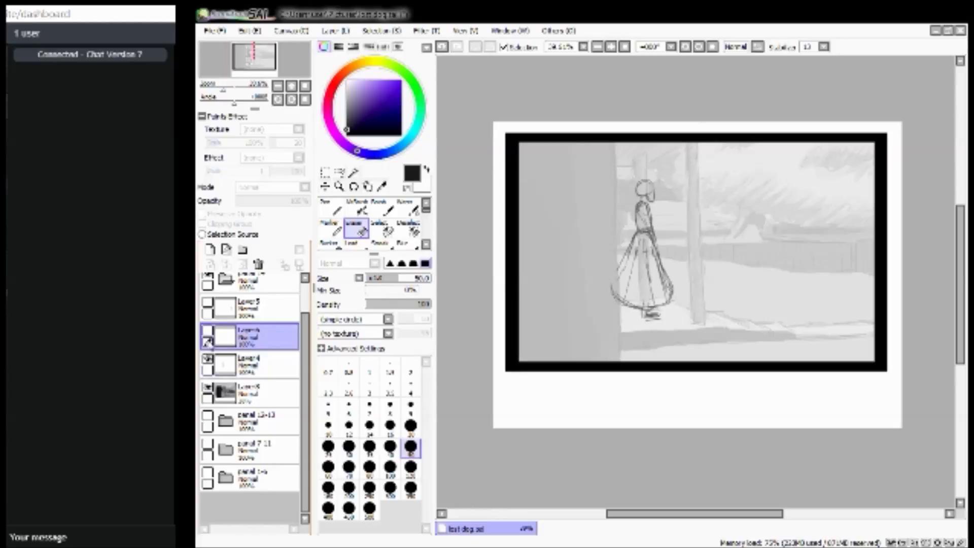
click(208, 304)
click(208, 304)
double_click(208, 304)
click(256, 367)
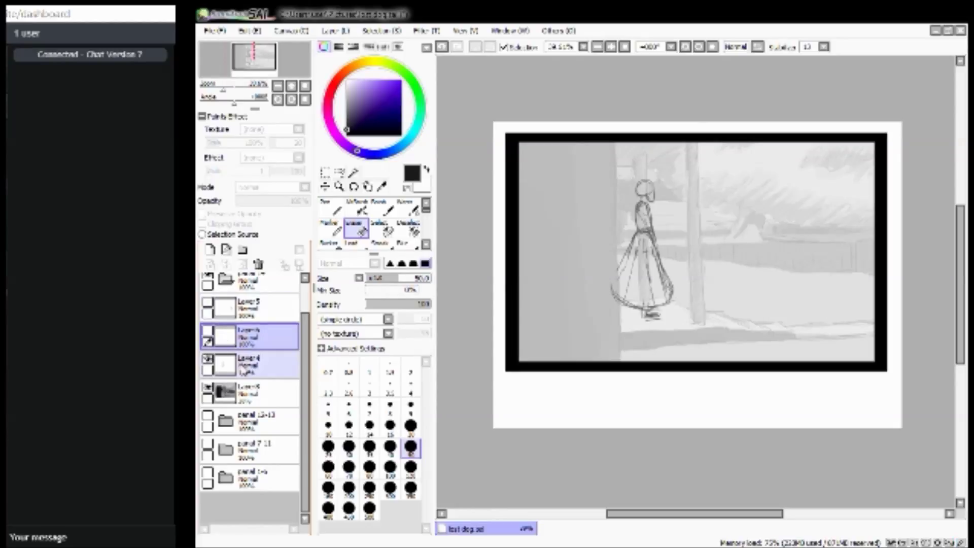
click(209, 341)
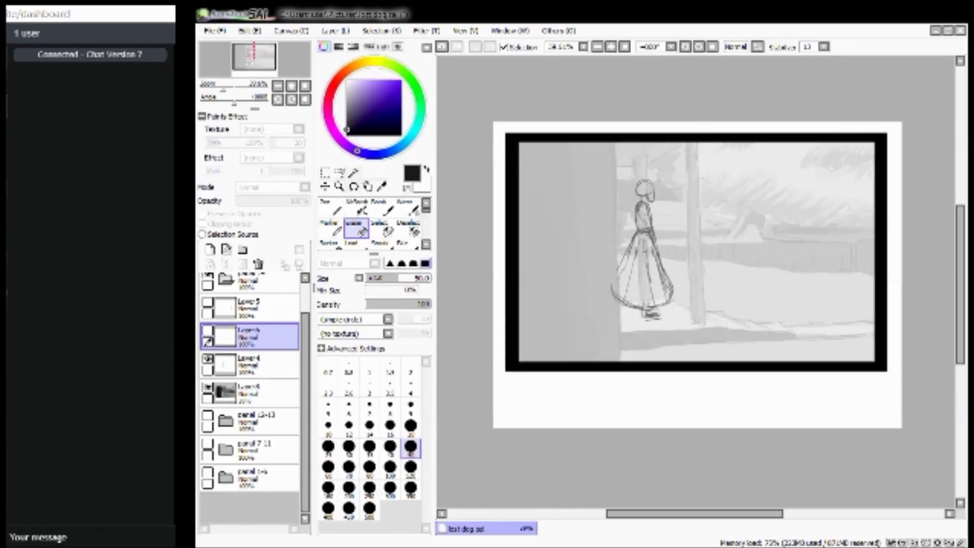
Switch to the Pen and reduce its size to 9 for working on the standing woman.
drag(223, 89, 241, 53)
click(242, 60)
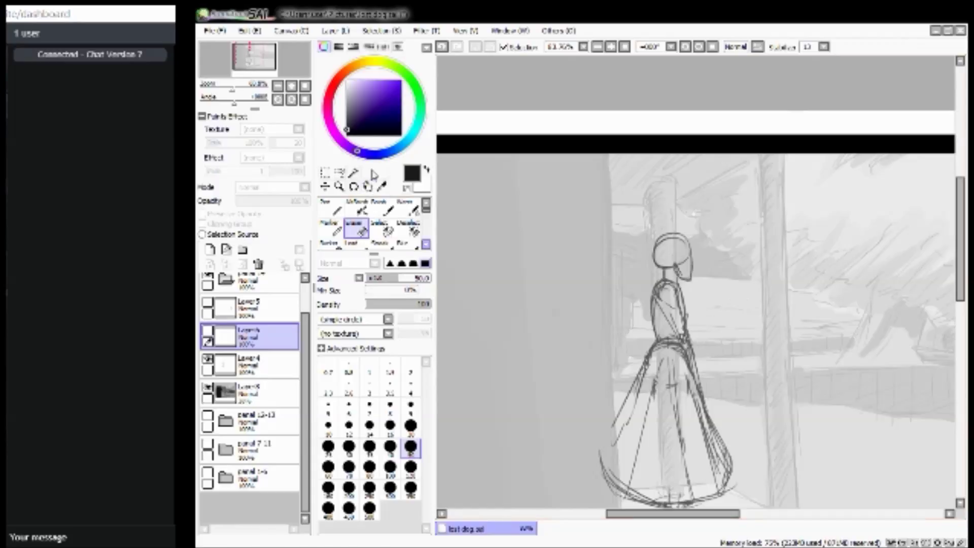
click(334, 208)
key(bracketleft)
key(bracketleft)
key(bracketleft)
key(bracketleft)
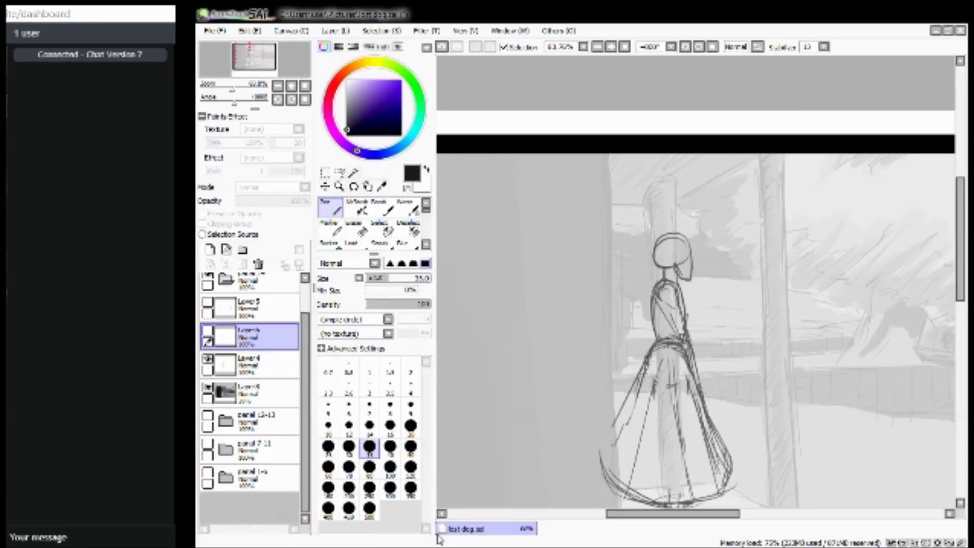
key(bracketleft)
key(bracketleft)
key(bracketleft)
key(bracketleft)
key(bracketleft)
key(bracketleft)
key(bracketleft)
key(bracketleft)
key(bracketleft)
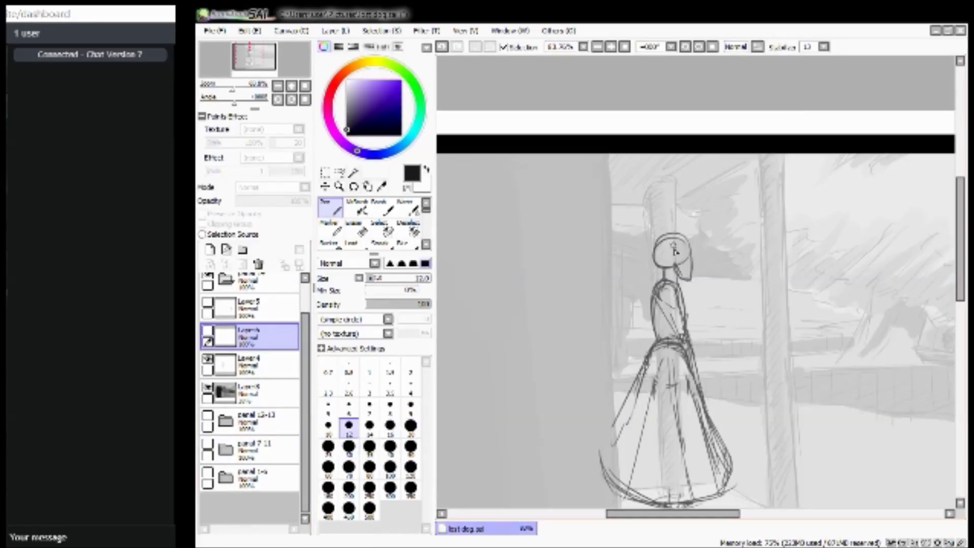
mouse_move(263, 50)
mouse_down()
mouse_move(263, 79)
mouse_move(270, 61)
mouse_up()
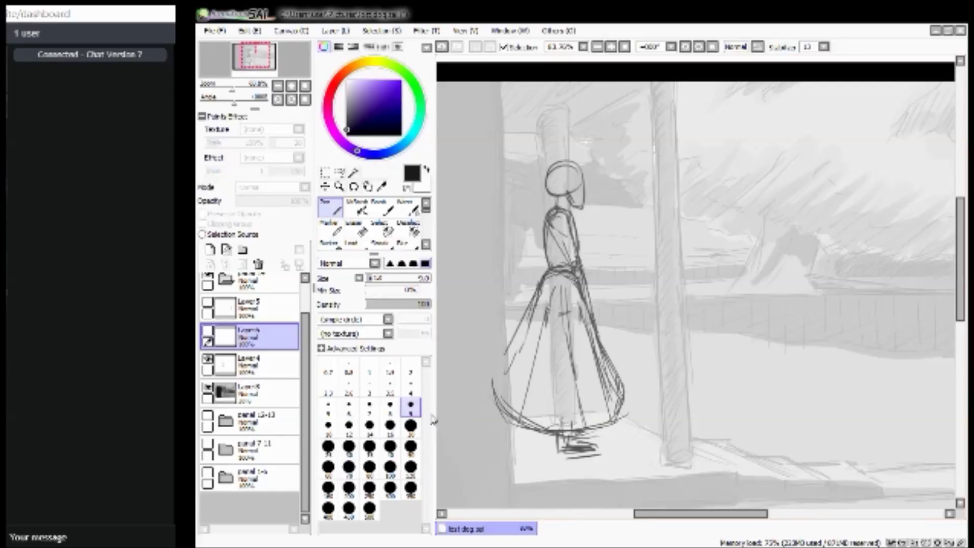
click(207, 358)
click(208, 358)
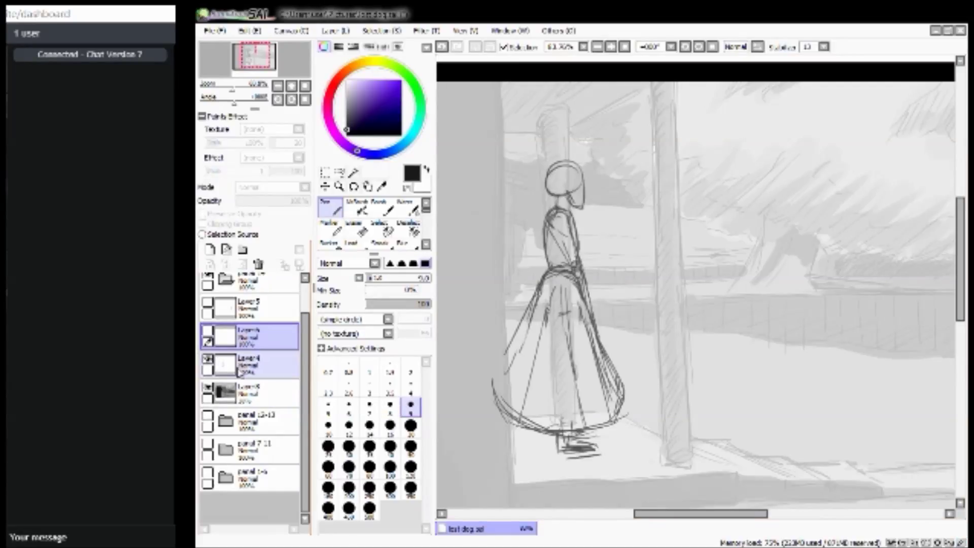
click(207, 387)
click(208, 388)
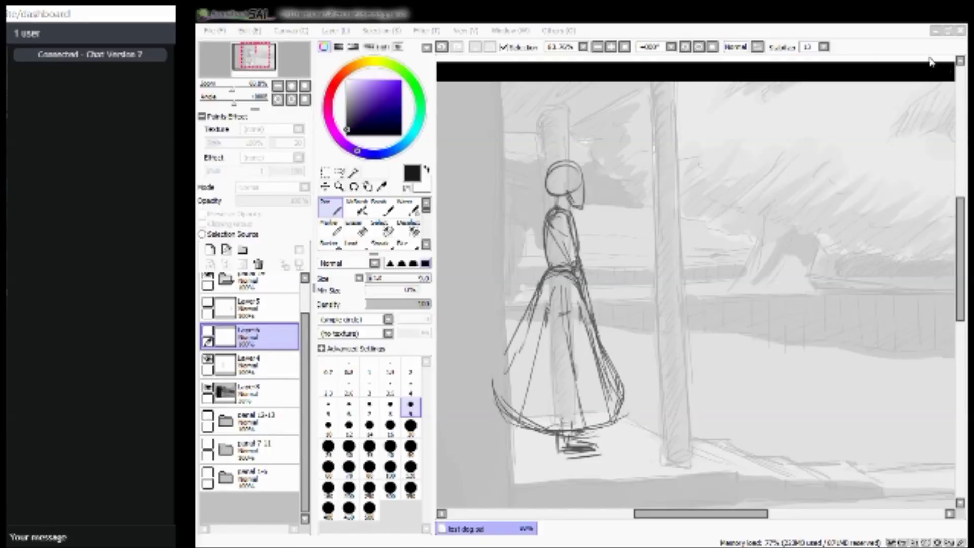
click(253, 66)
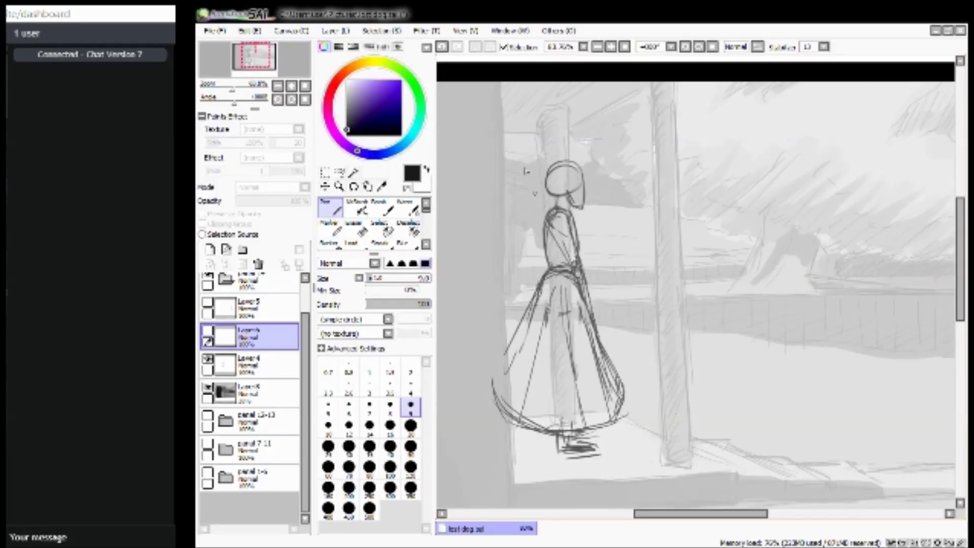
mouse_move(263, 71)
mouse_down()
mouse_move(276, 59)
mouse_move(264, 64)
mouse_up()
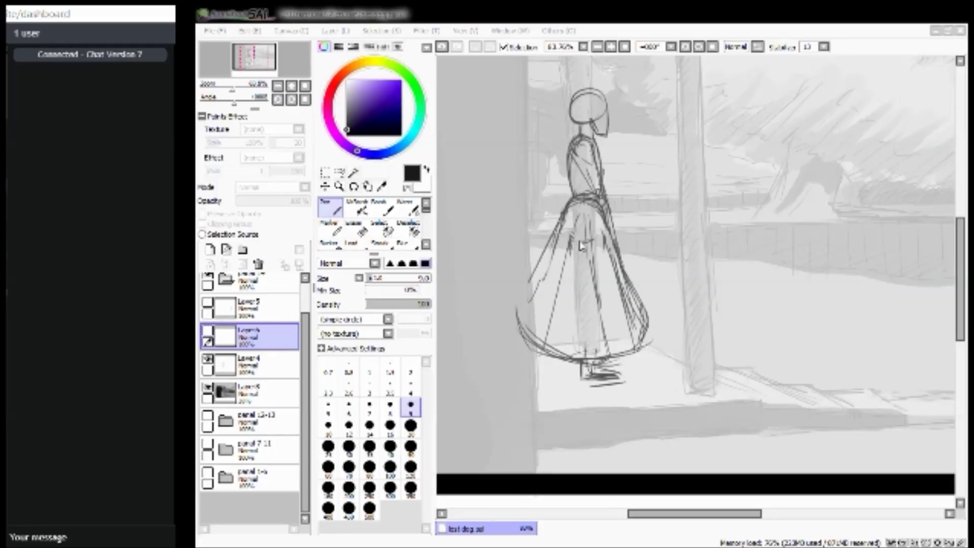
click(485, 425)
mouse_move(258, 65)
mouse_down()
mouse_move(266, 60)
mouse_move(259, 63)
mouse_up()
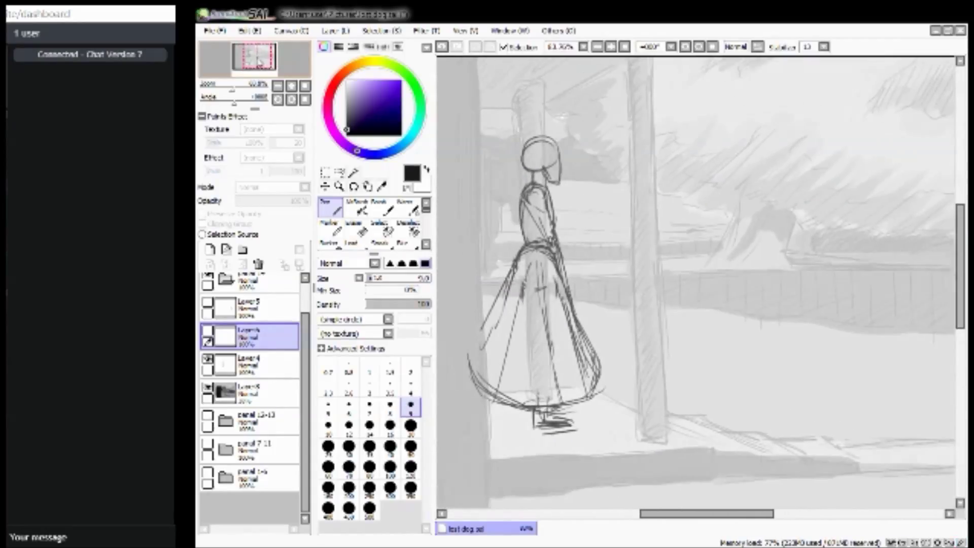
Set the shaded background layer's opacity to 100% and hide the woman's sketch on Layer4.
click(277, 397)
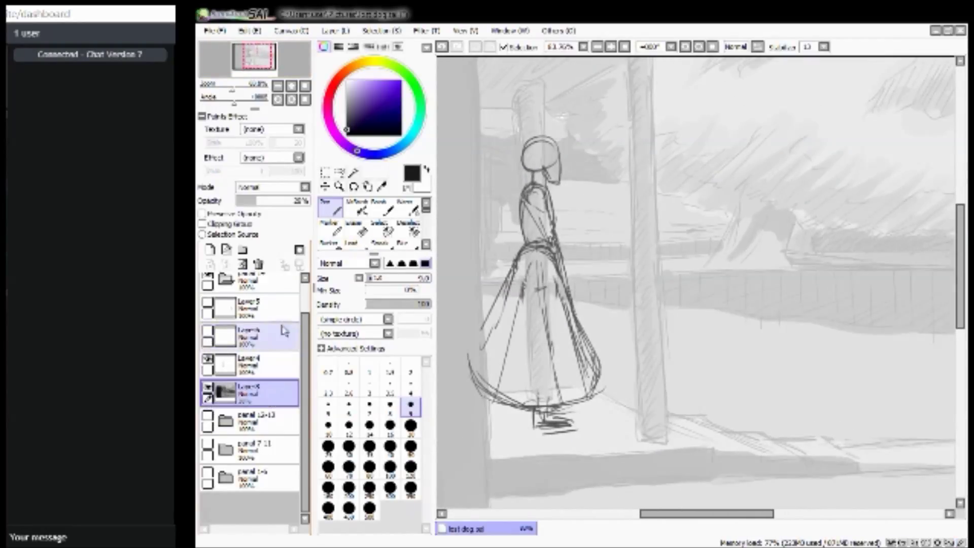
drag(292, 206, 309, 204)
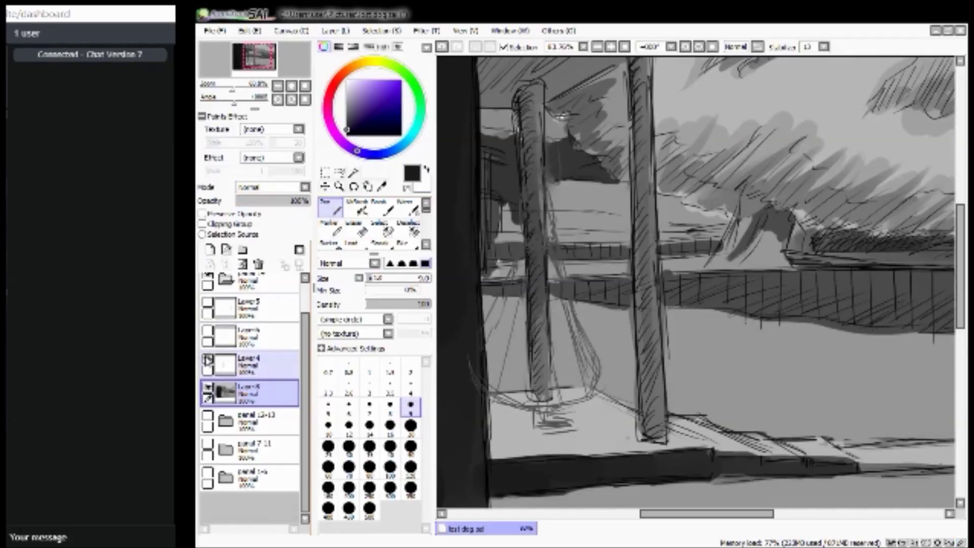
click(207, 359)
drag(231, 90, 225, 90)
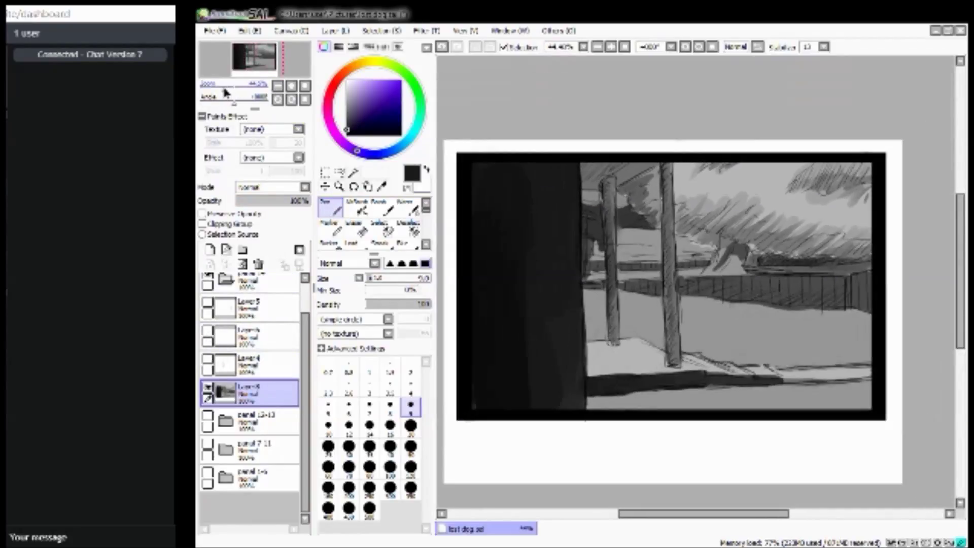
click(255, 71)
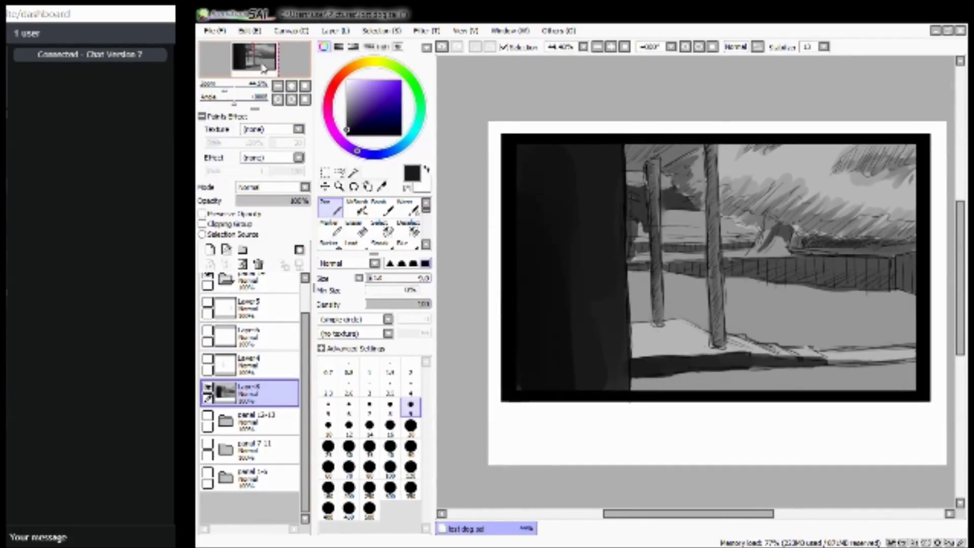
Examine the standing woman on Layer4 and the running girl on Layer5 without the shaded background.
click(209, 358)
click(208, 392)
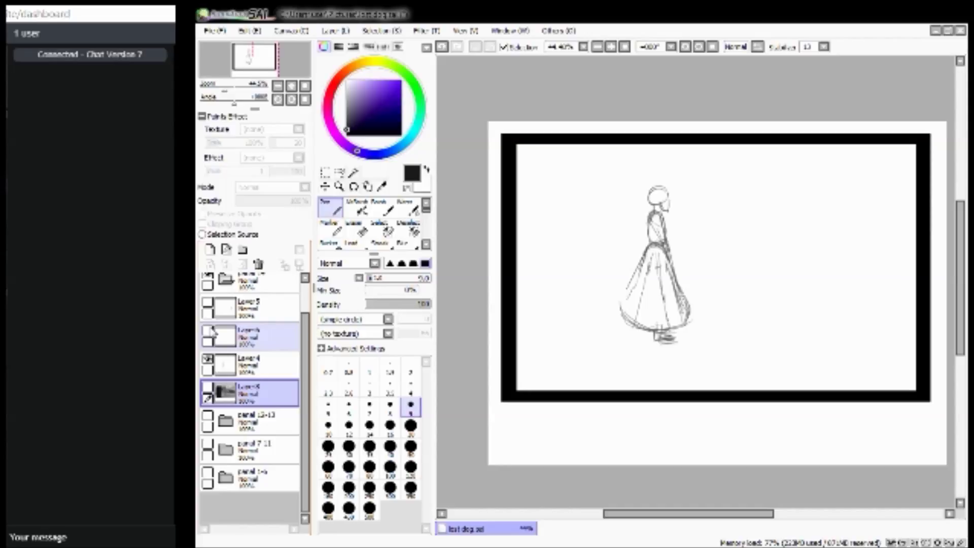
click(208, 305)
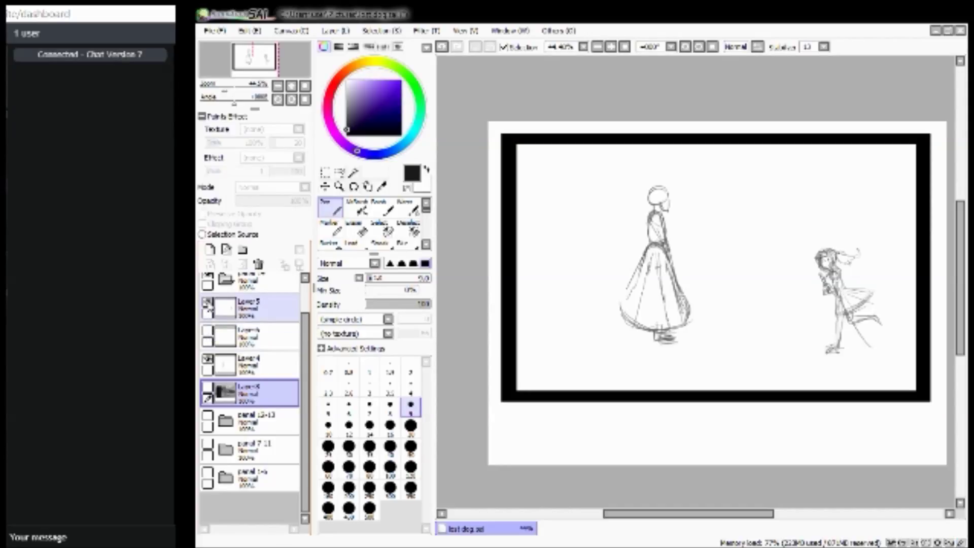
click(207, 305)
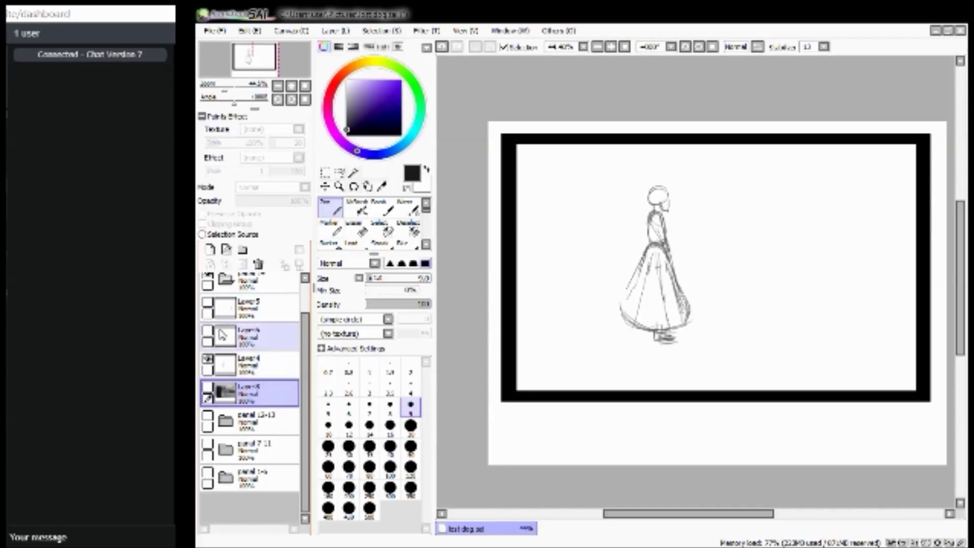
click(207, 305)
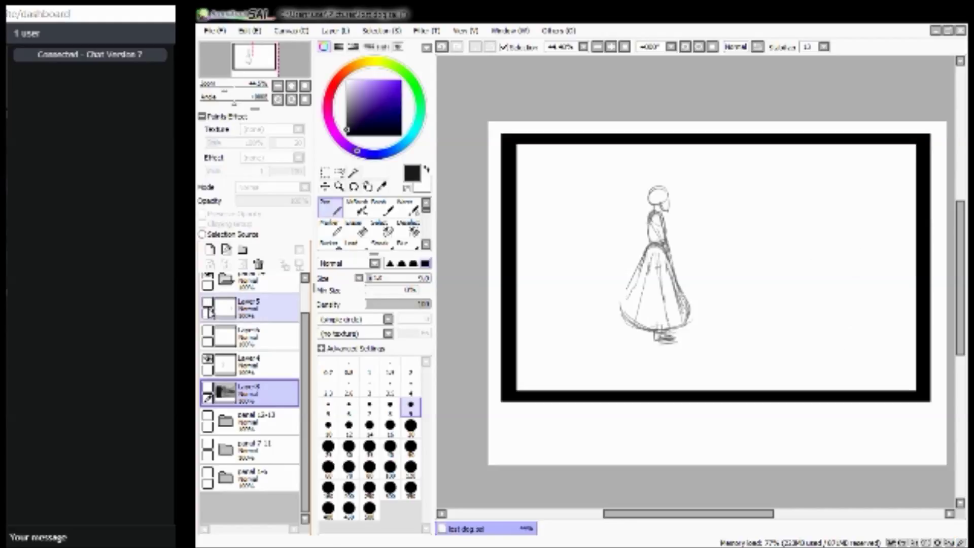
click(207, 305)
click(207, 387)
click(208, 387)
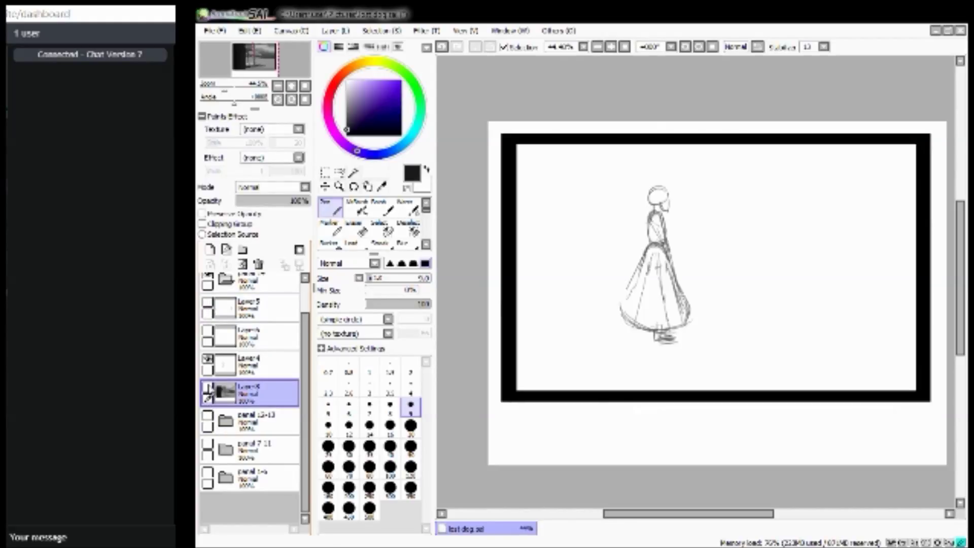
Hide the woman's sketch and examine the shaded house panel stored in the panel 12-13 folder.
click(207, 359)
click(208, 368)
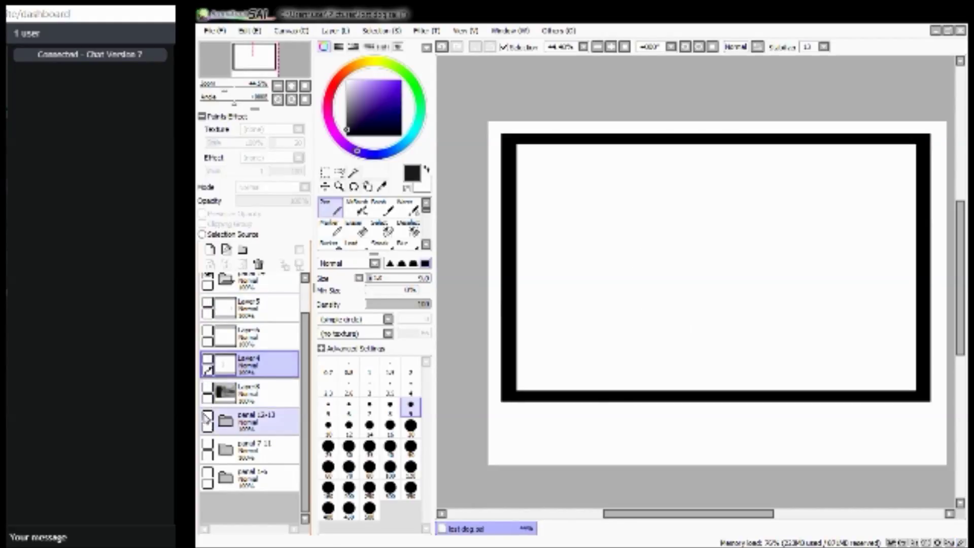
click(208, 419)
click(207, 418)
click(208, 419)
click(225, 421)
click(226, 421)
click(226, 421)
click(225, 421)
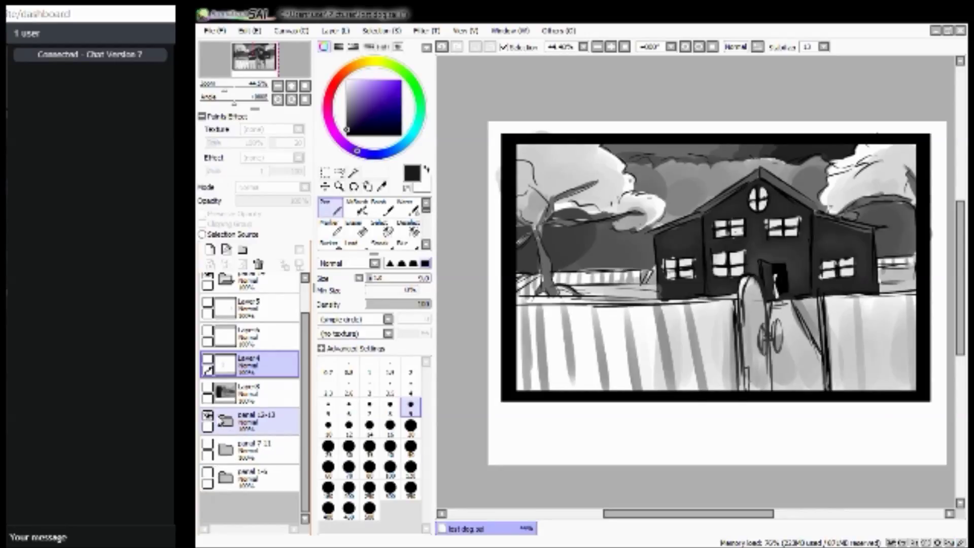
click(207, 418)
Compare the pen 11 and pen 10 layers in the panel 7-11 folder and return to the shaded porch background.
click(208, 446)
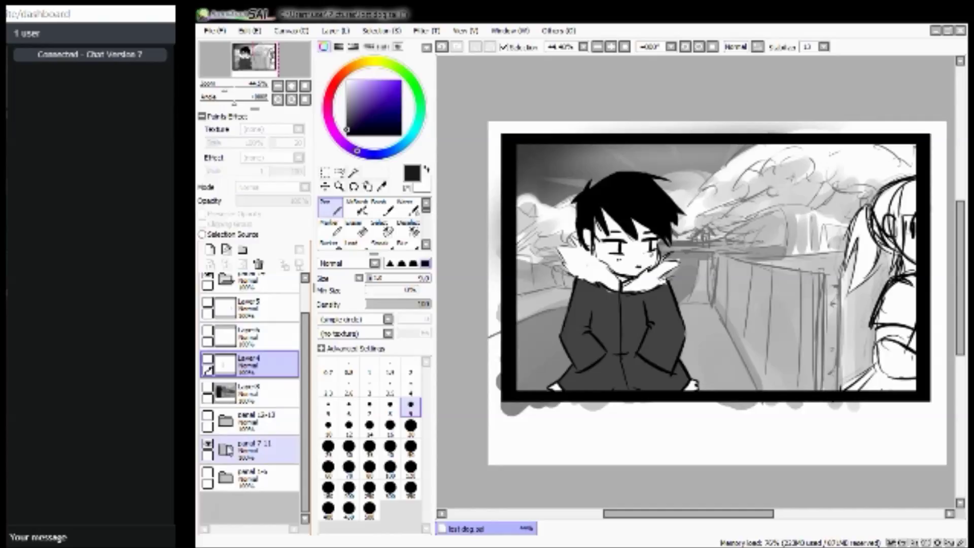
click(227, 451)
click(216, 475)
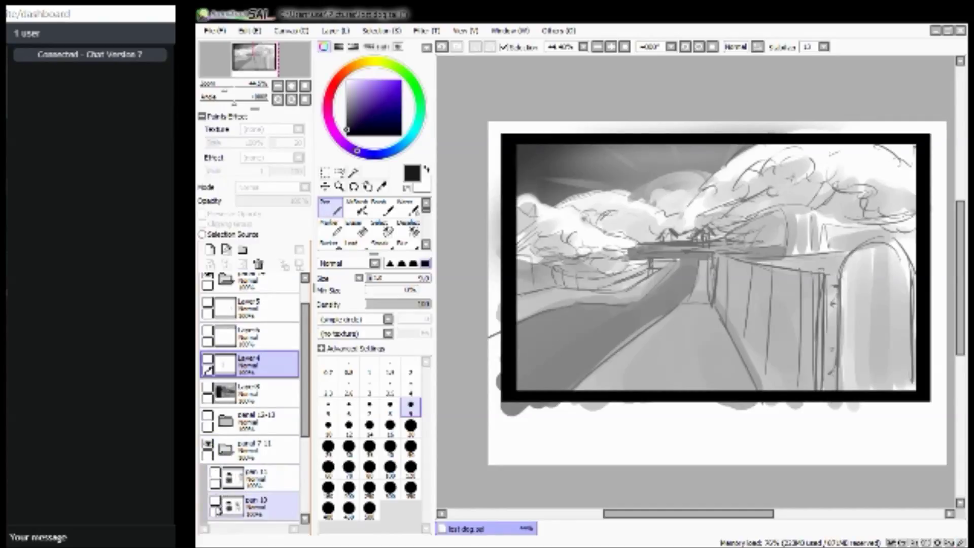
click(216, 503)
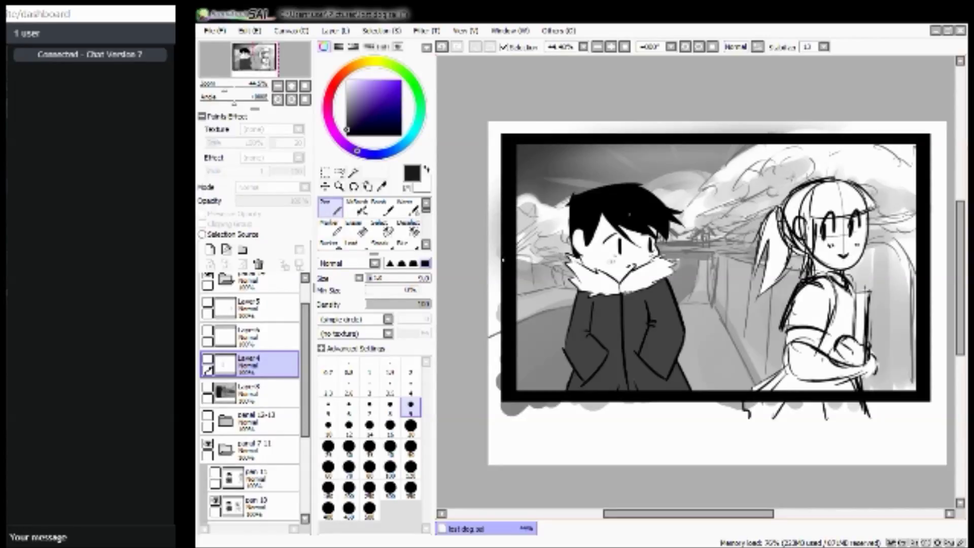
click(208, 444)
click(208, 388)
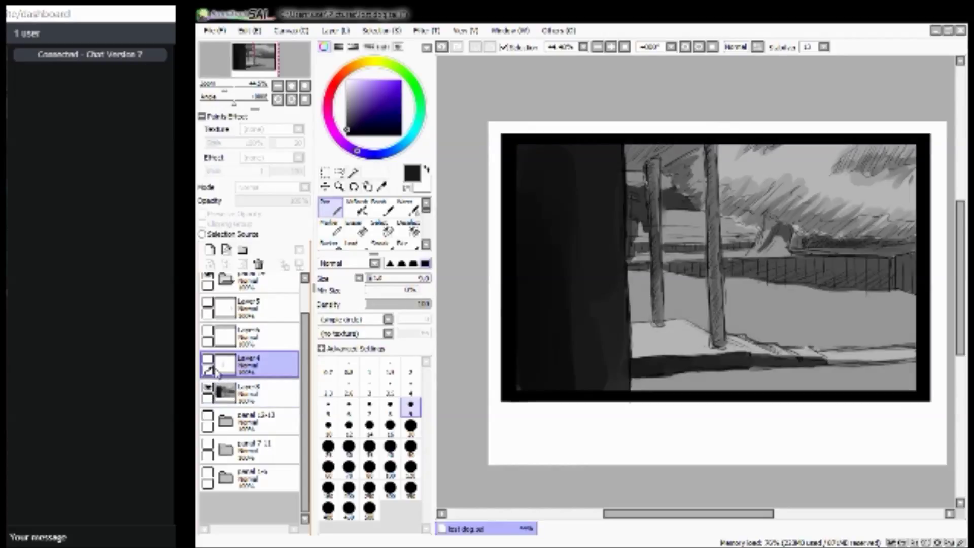
Show the woman's sketch on Layer4, hide the shaded background on Layer8, and make Layer6 visible and active.
click(208, 364)
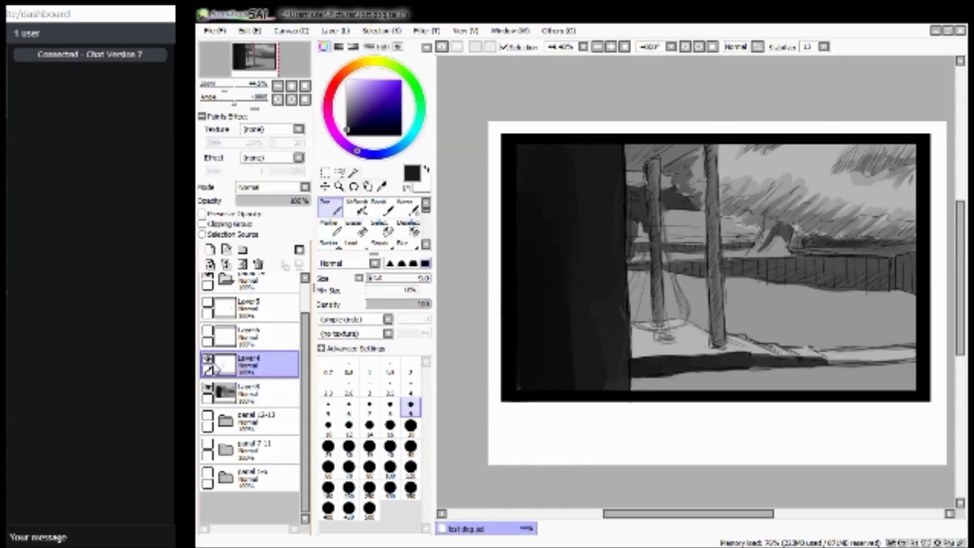
click(208, 331)
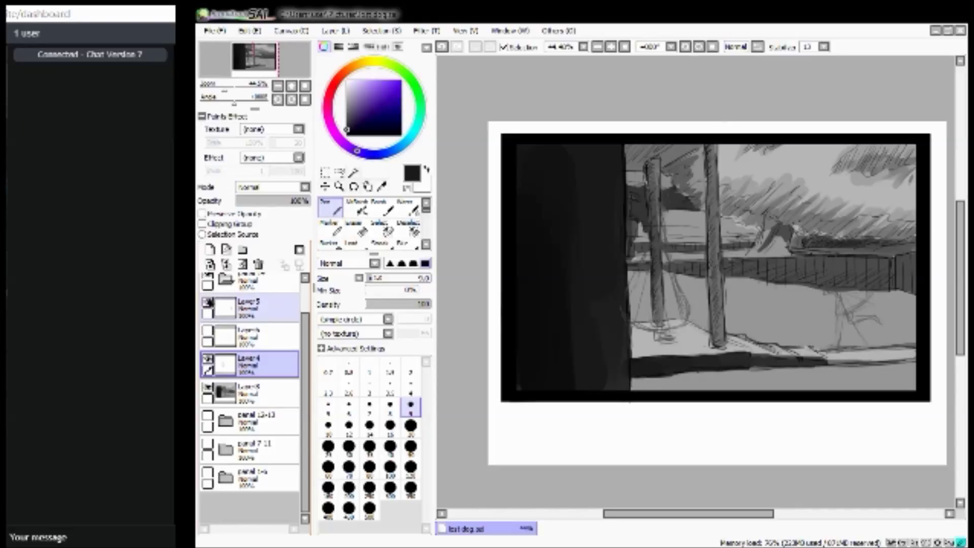
click(208, 386)
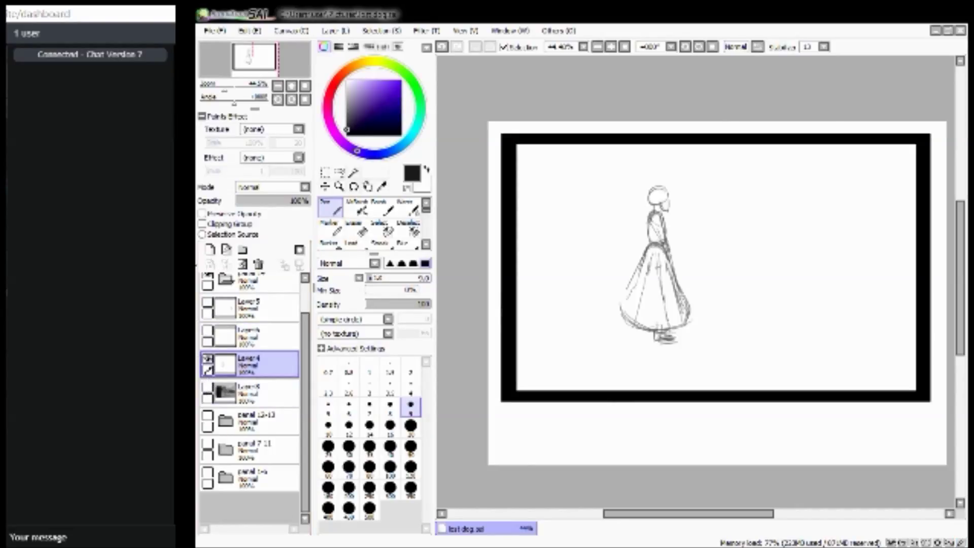
mouse_move(220, 91)
mouse_down()
mouse_move(237, 90)
mouse_move(250, 58)
mouse_up()
click(256, 336)
click(208, 330)
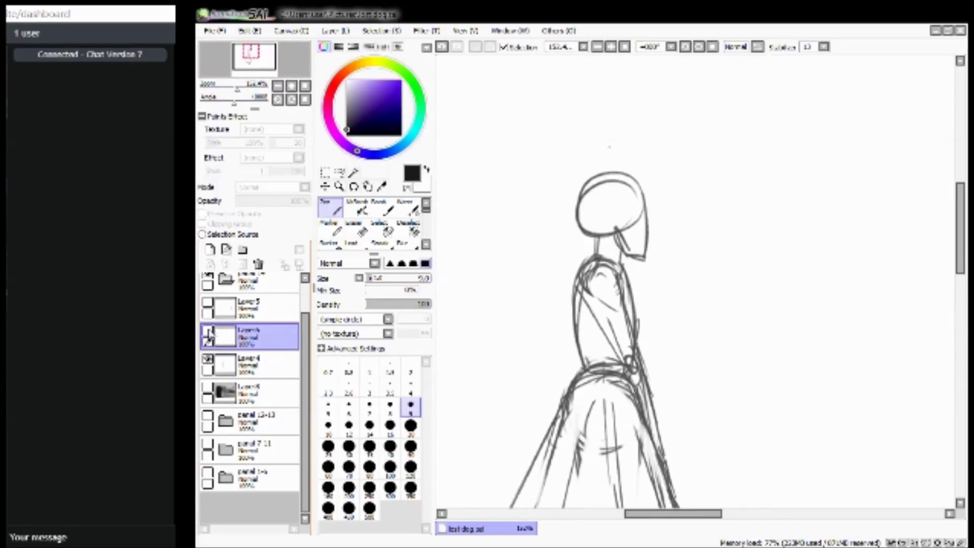
click(208, 331)
click(208, 331)
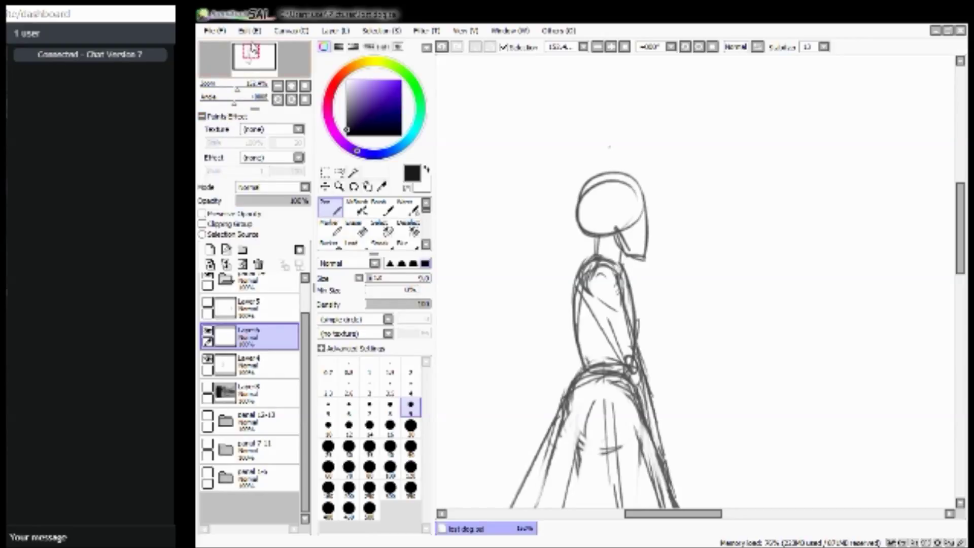
Draw the woman's eye, mouth, ear and front hairline over the head construction on Layer6.
drag(599, 185, 599, 190)
drag(624, 180, 626, 183)
drag(640, 217, 643, 254)
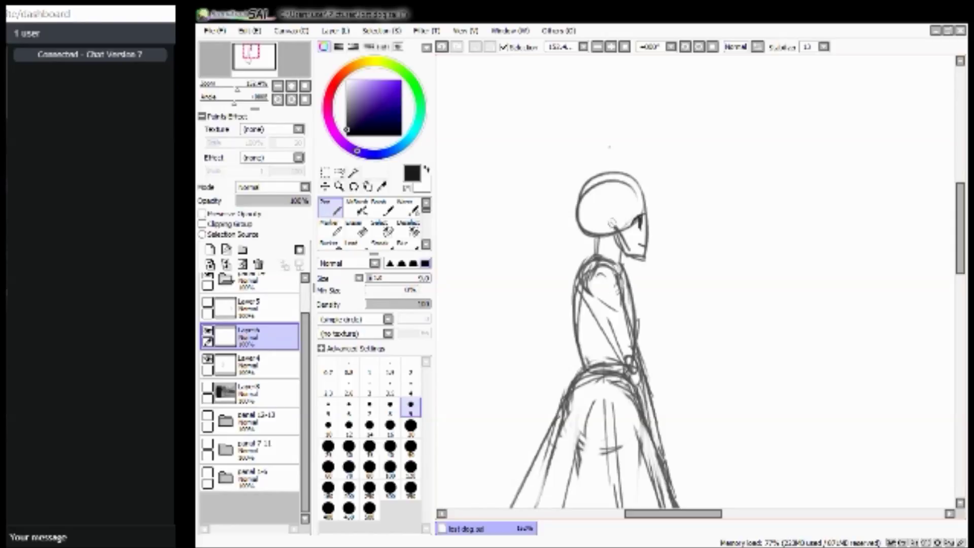
mouse_move(620, 215)
mouse_down()
mouse_move(618, 240)
mouse_move(634, 184)
mouse_move(648, 198)
mouse_move(634, 185)
mouse_move(626, 194)
mouse_move(617, 179)
mouse_move(649, 201)
mouse_move(637, 217)
mouse_move(648, 208)
mouse_move(642, 187)
mouse_move(640, 218)
mouse_up()
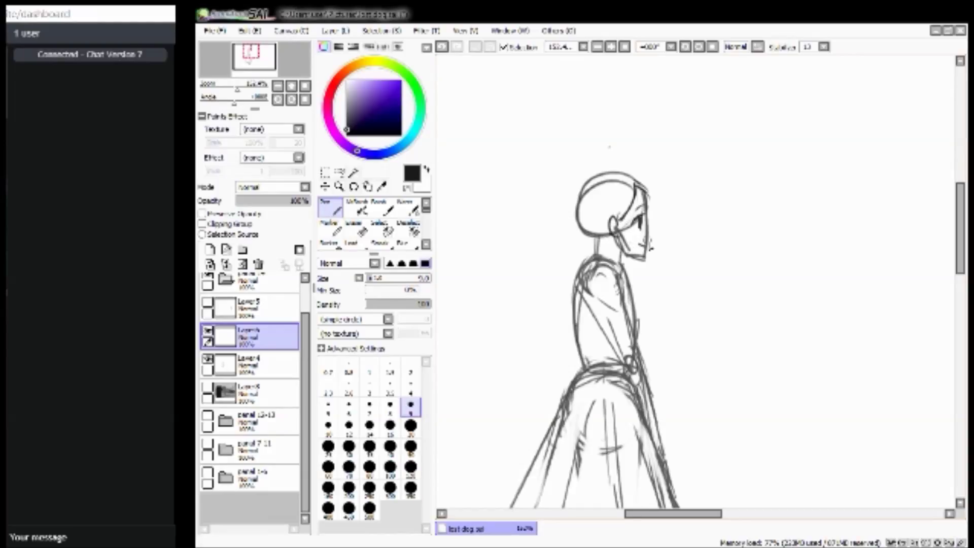
mouse_move(617, 234)
mouse_down()
mouse_move(608, 256)
mouse_move(615, 240)
mouse_move(606, 255)
mouse_move(578, 262)
mouse_move(570, 220)
mouse_move(572, 257)
mouse_move(583, 186)
mouse_move(569, 223)
mouse_move(609, 204)
mouse_up()
drag(583, 259, 573, 266)
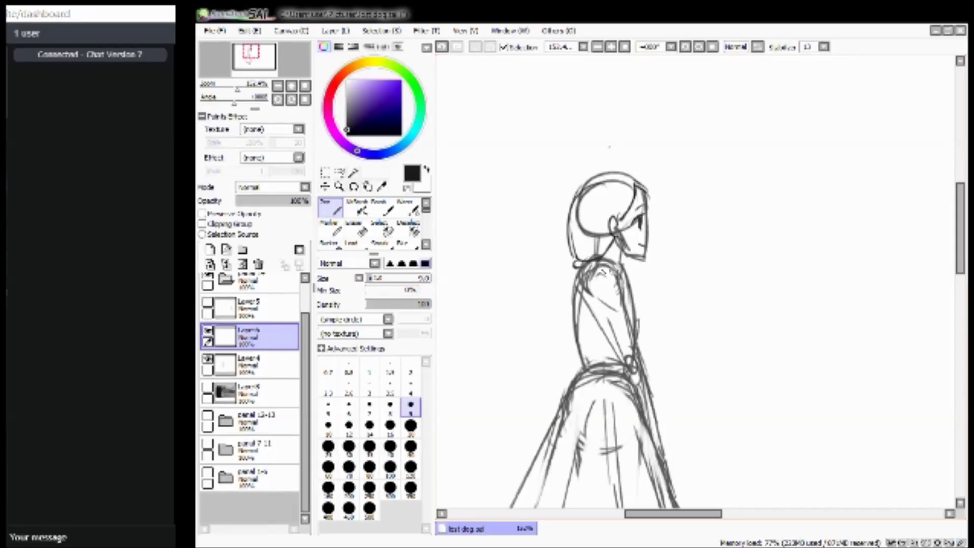
mouse_move(635, 261)
mouse_down()
mouse_move(644, 293)
mouse_move(638, 282)
mouse_move(640, 329)
mouse_up()
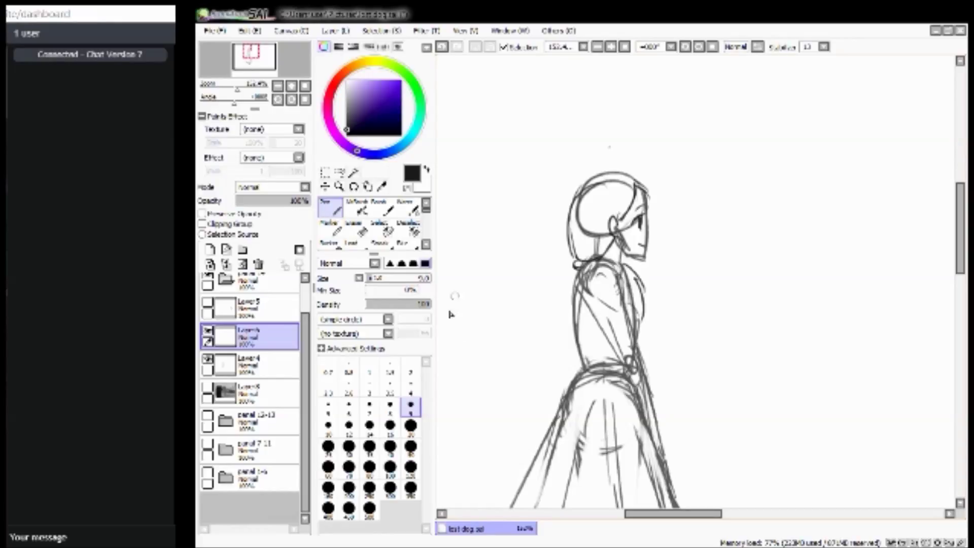
key(ctrl+z)
key(ctrl+z)
key(ctrl+z)
key(ctrl+z)
key(ctrl+z)
key(ctrl+z)
key(ctrl+z)
key(ctrl+z)
key(ctrl+z)
drag(577, 242, 589, 254)
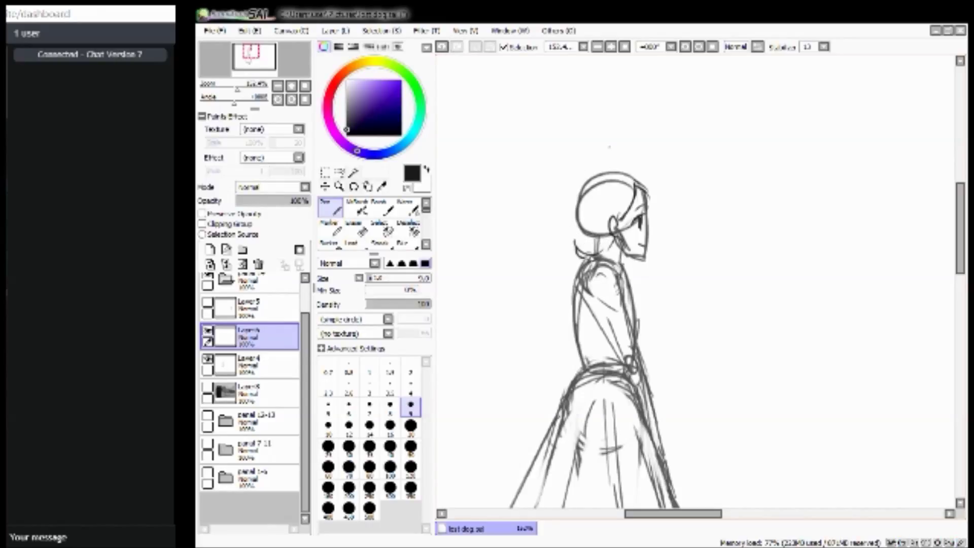
key(ctrl+z)
Draw the woman's hair outline from the crown down to the nape and sketch the line of her chest.
drag(579, 189, 577, 253)
mouse_move(571, 210)
mouse_down()
mouse_move(606, 172)
mouse_move(639, 189)
mouse_move(622, 169)
mouse_up()
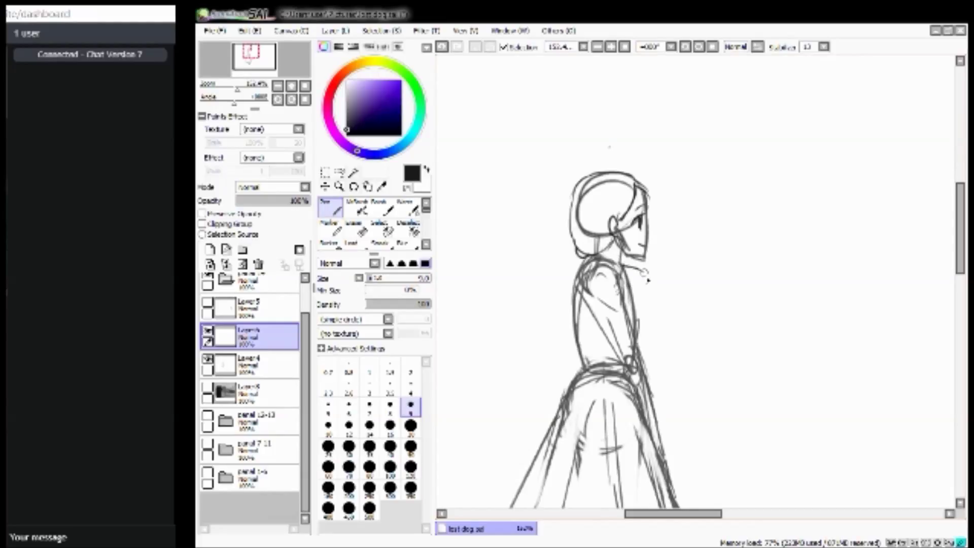
mouse_move(627, 267)
mouse_down()
mouse_move(643, 269)
mouse_move(634, 313)
mouse_up()
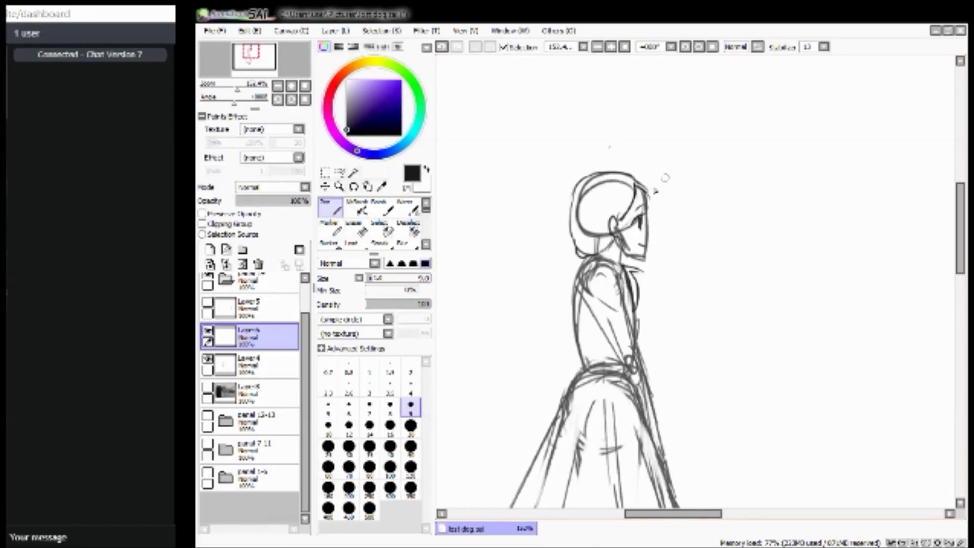
Draw a short puffed sleeve around the woman's shoulder and outline the bodice's back down to the waist.
drag(255, 56, 242, 70)
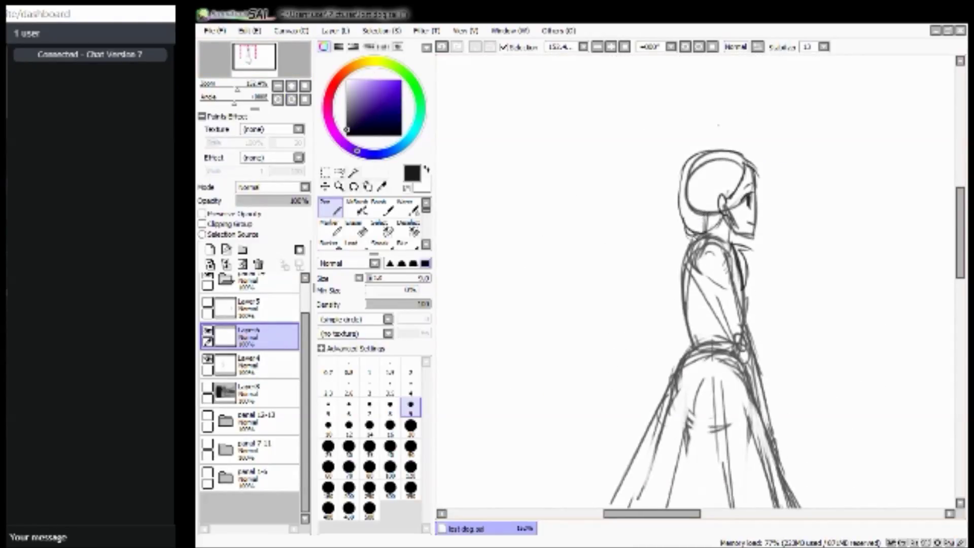
drag(696, 235, 689, 232)
mouse_move(696, 269)
mouse_down()
mouse_move(691, 285)
mouse_move(705, 311)
mouse_move(724, 307)
mouse_move(744, 283)
mouse_move(718, 304)
mouse_move(742, 292)
mouse_move(739, 273)
mouse_move(732, 302)
mouse_move(738, 239)
mouse_up()
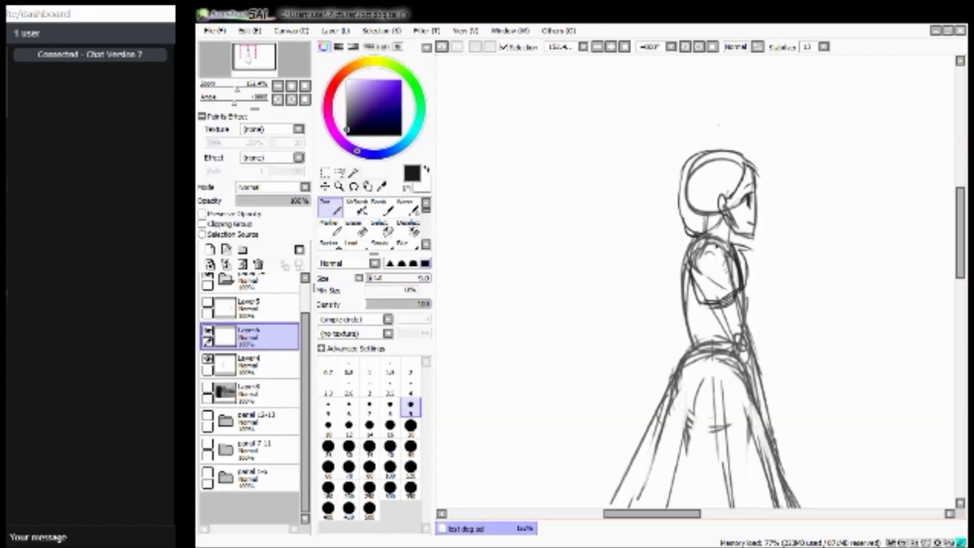
drag(237, 90, 234, 91)
drag(686, 279, 695, 339)
drag(687, 305, 688, 338)
drag(692, 332, 682, 348)
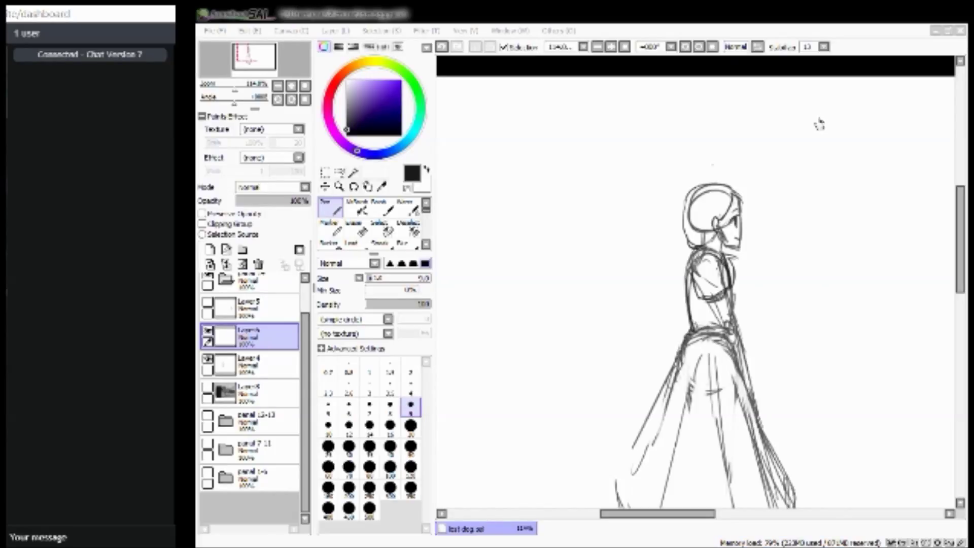
Erase the part of the woman's skirt outline that overlaps the dark porch wall, with the shaded background shown.
click(852, 32)
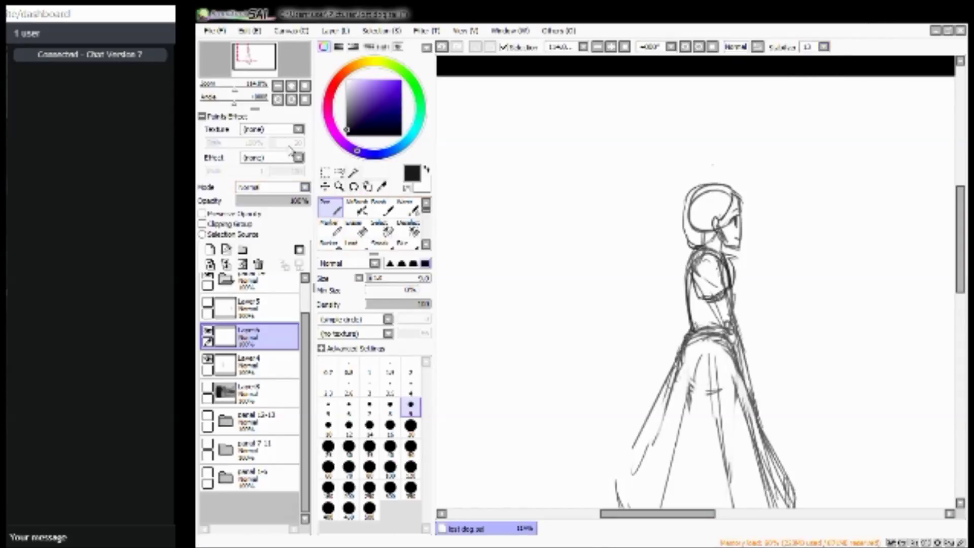
drag(257, 61, 258, 65)
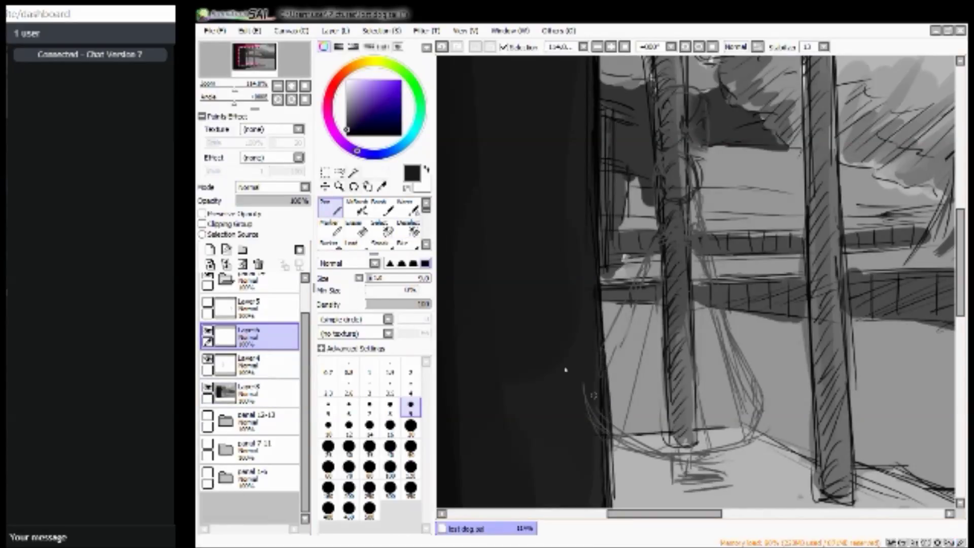
click(357, 229)
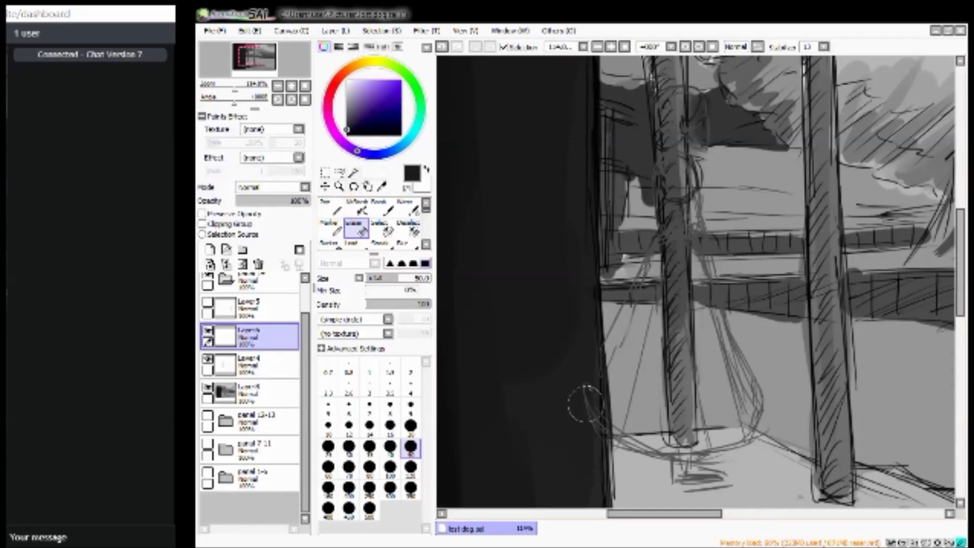
key(alt+bracketleft)
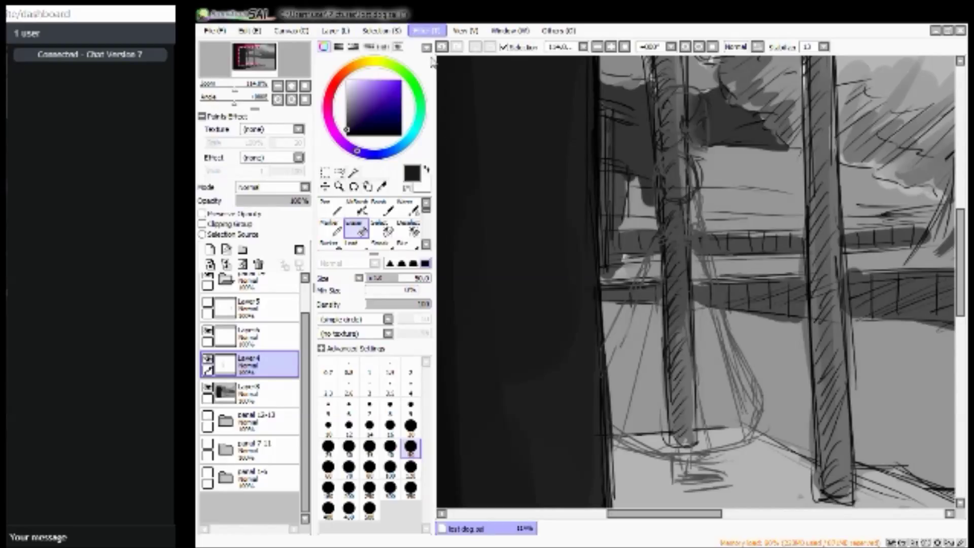
Darken the sketch lines on Layer4 with a filter, hide the shaded background, and merge Layer6 down into Layer4.
key(ctrl+t)
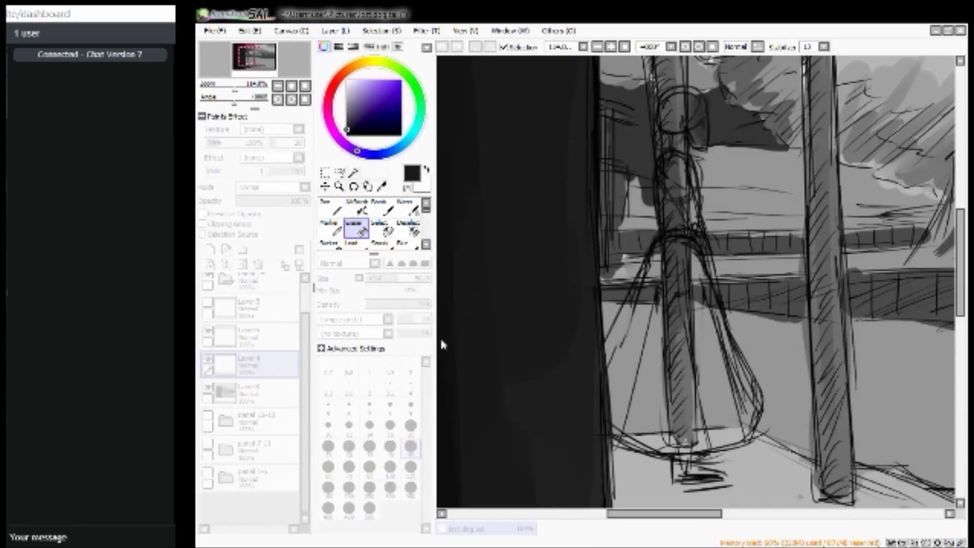
key(Return)
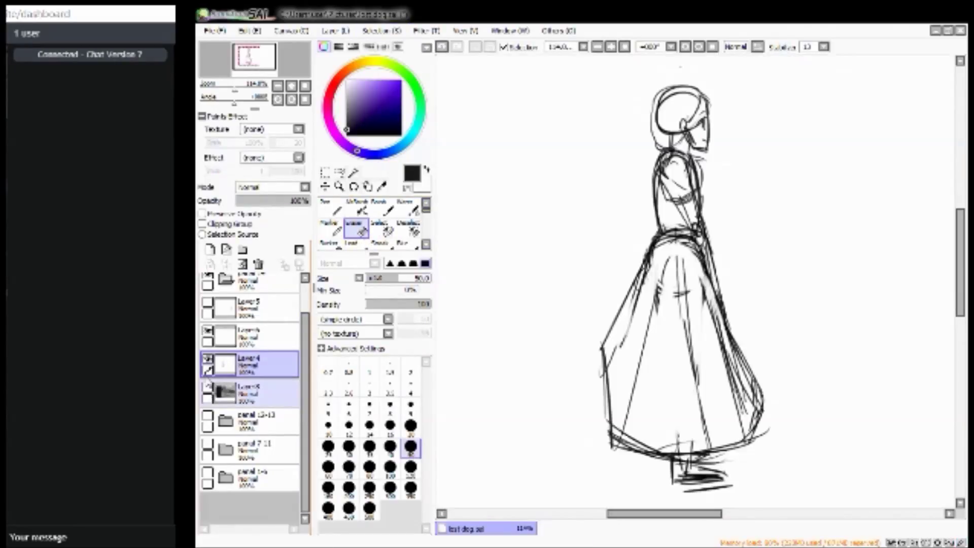
click(267, 338)
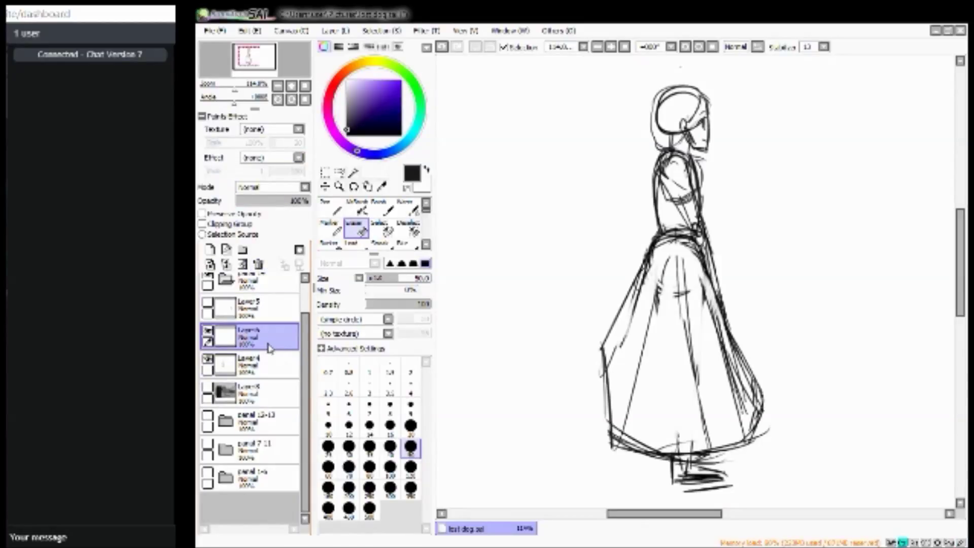
key(ctrl+e)
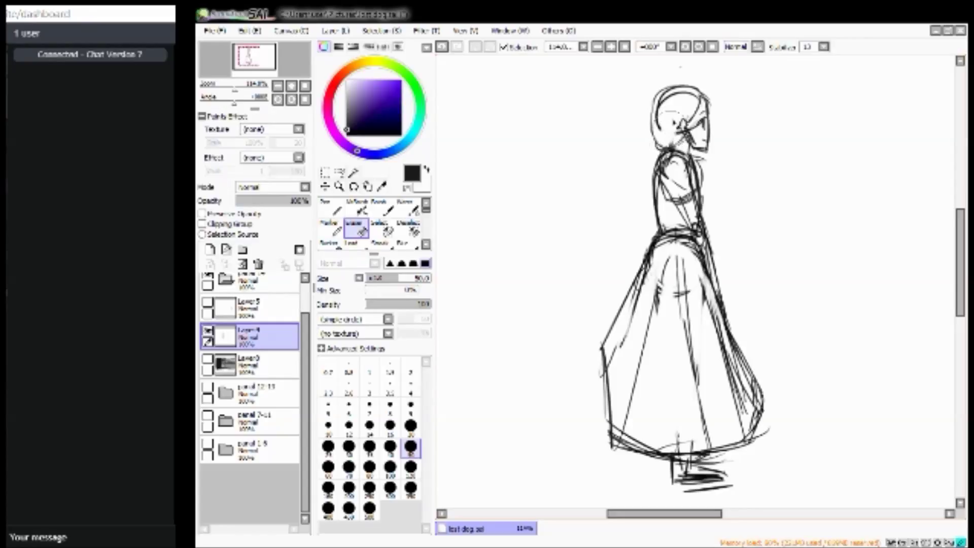
Erase the construction lines inside the woman's head and hair with a size 16 eraser.
click(278, 54)
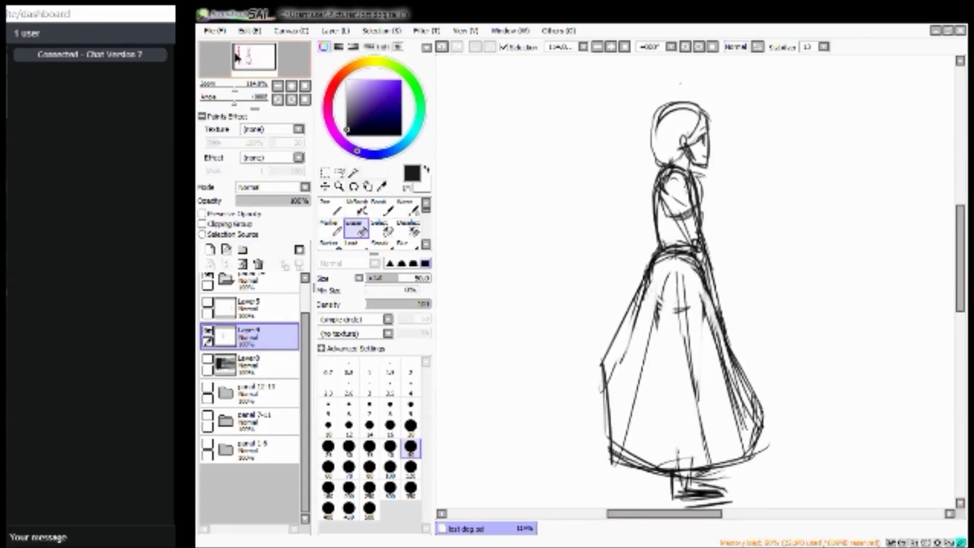
key(bracketleft)
key(bracketleft)
key(bracketleft)
key(bracketleft)
key(bracketleft)
key(bracketleft)
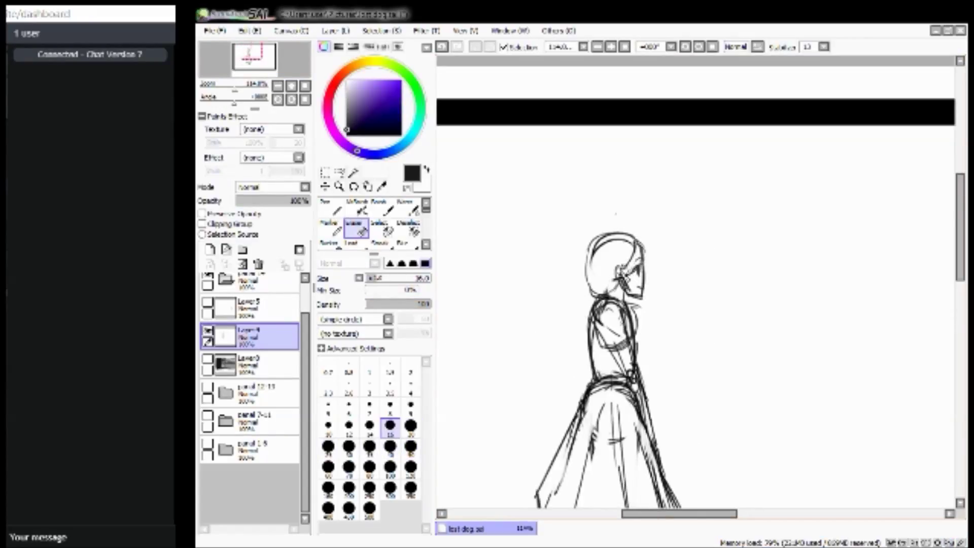
mouse_move(628, 280)
mouse_down()
mouse_move(632, 295)
mouse_move(630, 277)
mouse_move(593, 263)
mouse_move(622, 241)
mouse_move(614, 247)
mouse_up()
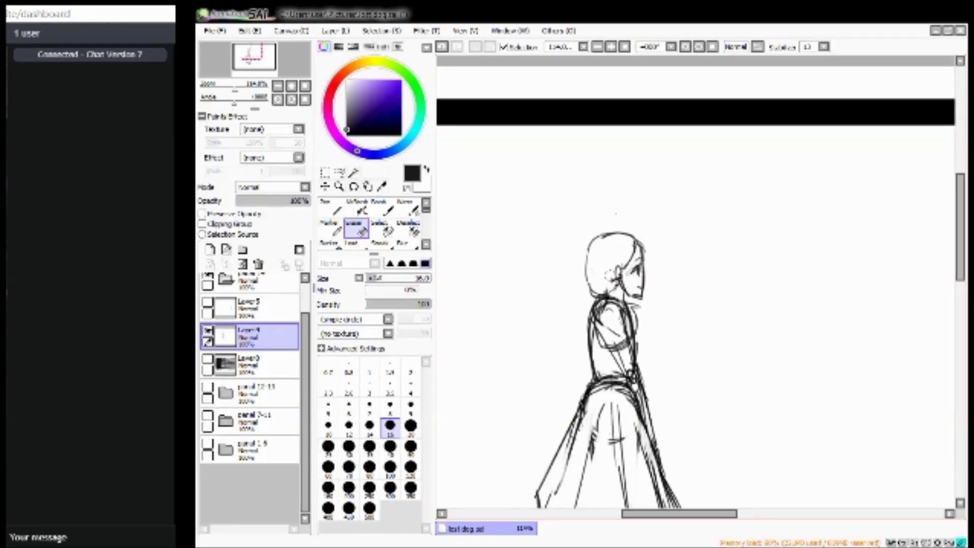
Erase the overlapping lines inside the sleeve and around the arm, and redraw the forearm line down along the skirt.
mouse_move(611, 317)
mouse_down()
mouse_move(603, 327)
mouse_move(606, 312)
mouse_move(611, 329)
mouse_move(619, 317)
mouse_move(607, 333)
mouse_move(618, 311)
mouse_move(622, 327)
mouse_move(603, 339)
mouse_move(604, 318)
mouse_move(640, 322)
mouse_up()
mouse_move(637, 376)
mouse_down()
mouse_move(627, 358)
mouse_move(643, 399)
mouse_move(627, 358)
mouse_move(649, 421)
mouse_up()
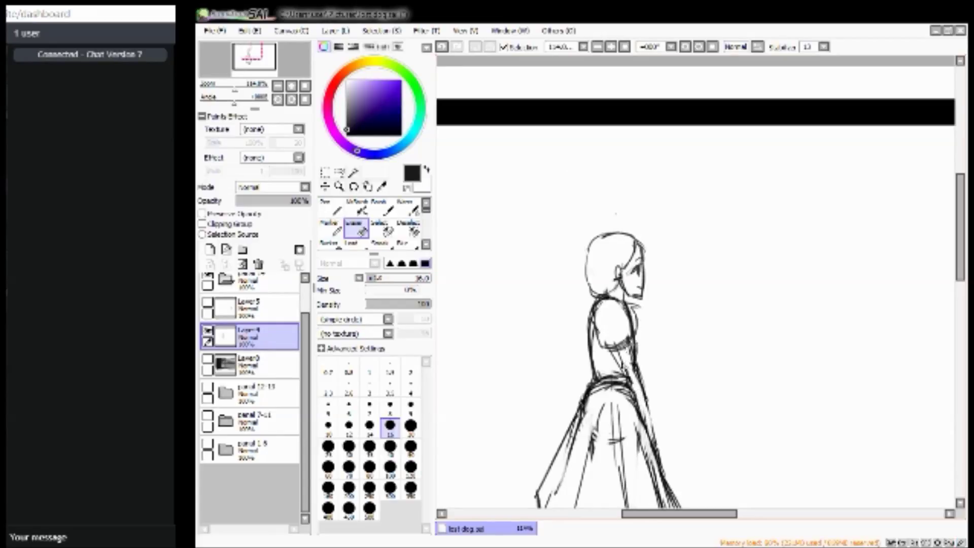
mouse_move(629, 385)
mouse_down()
mouse_move(609, 380)
mouse_move(631, 371)
mouse_up()
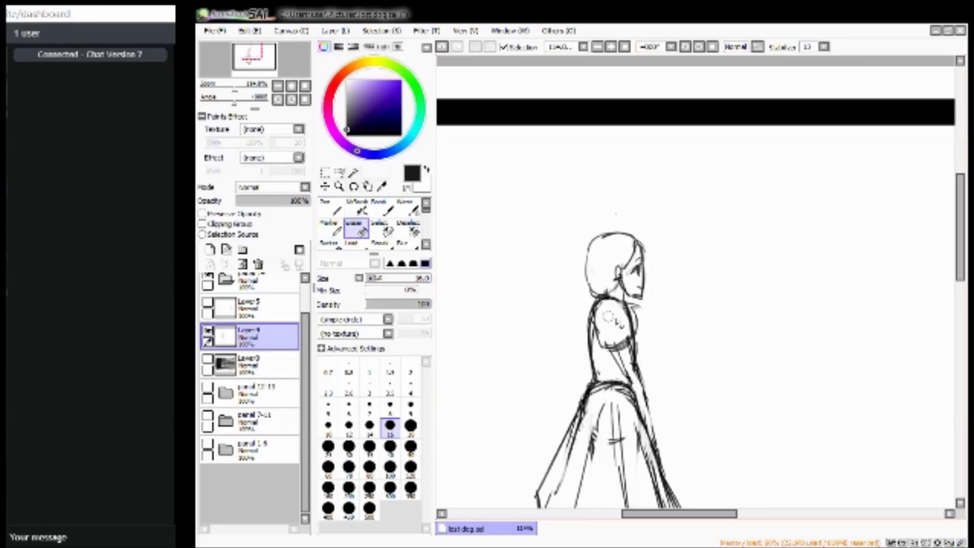
key(ctrl+z)
mouse_move(631, 378)
mouse_down()
mouse_move(624, 371)
mouse_move(641, 403)
mouse_up()
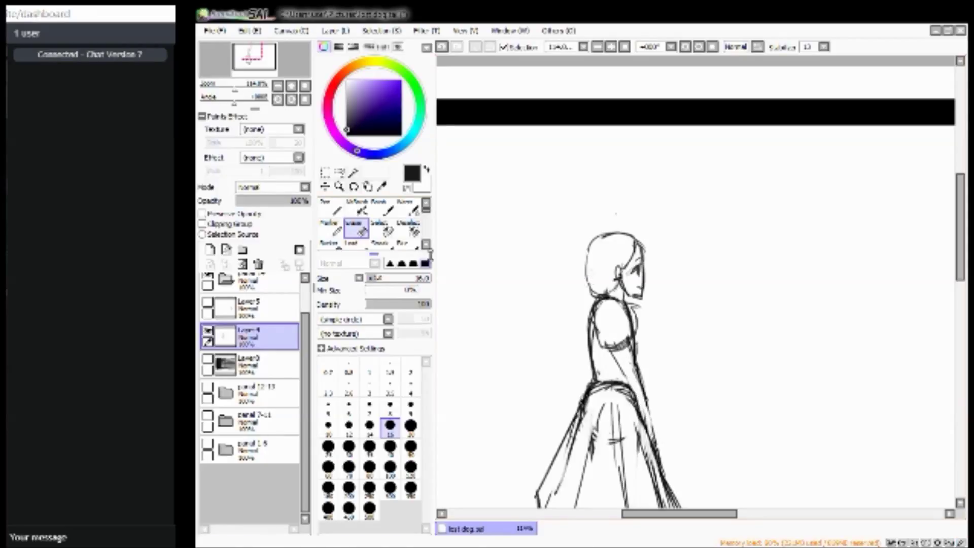
key(n)
drag(642, 401, 660, 449)
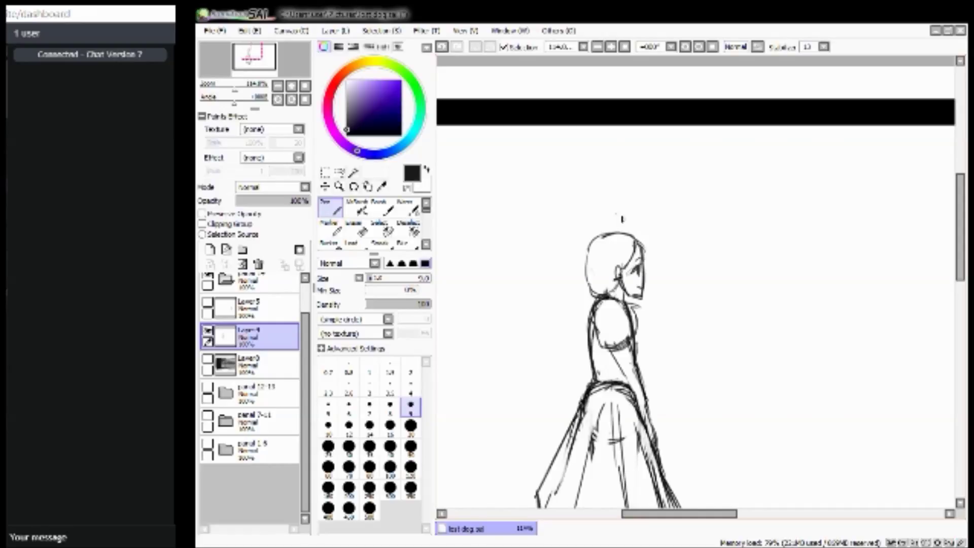
Erase the stray short strokes inside the woman's skirt and beside its front edge with the size 16 eraser.
drag(249, 64, 291, 70)
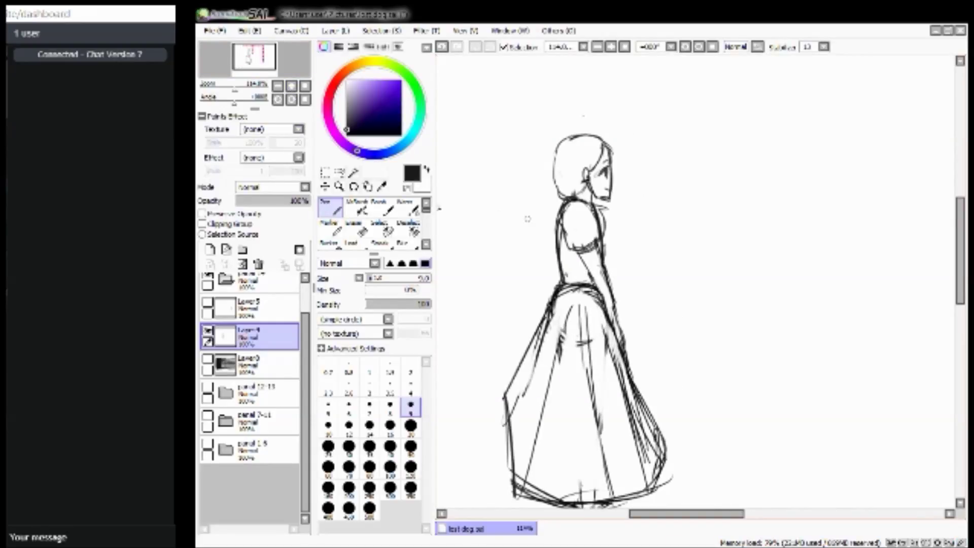
key(e)
mouse_move(565, 334)
mouse_down()
mouse_move(566, 354)
mouse_move(538, 355)
mouse_move(544, 323)
mouse_up()
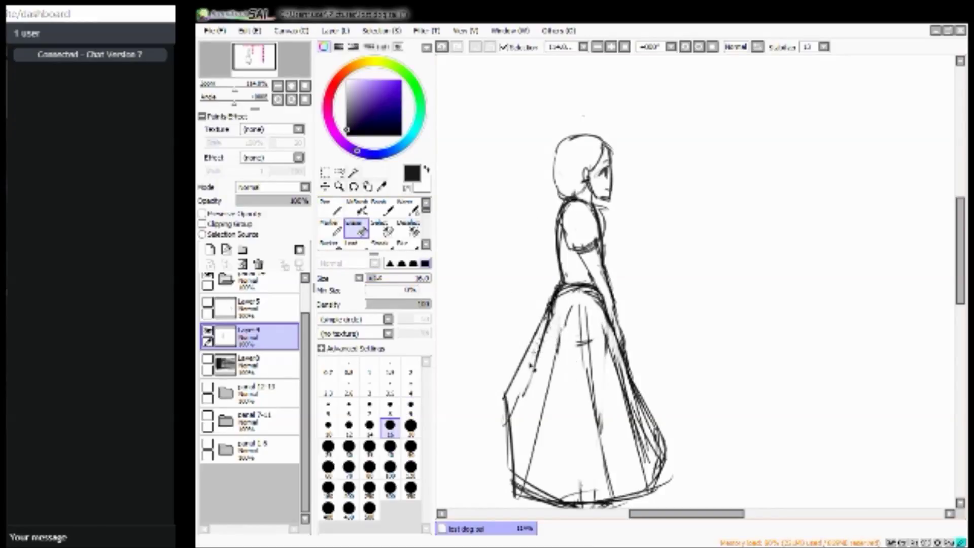
mouse_move(635, 413)
mouse_down()
mouse_move(632, 401)
mouse_move(651, 457)
mouse_up()
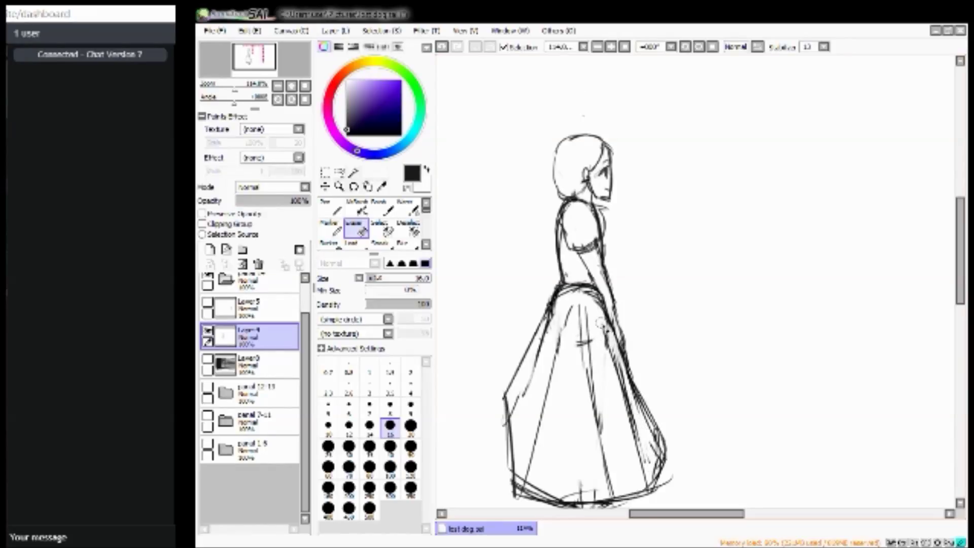
drag(571, 336, 581, 362)
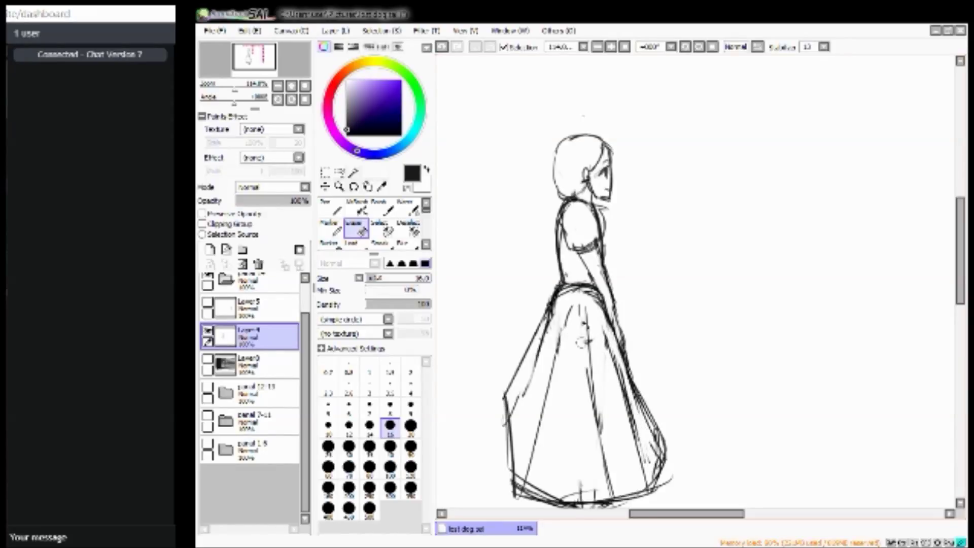
Erase the overlapping lines along the skirt's back edge and at the rear corner of the hem.
drag(258, 53, 255, 57)
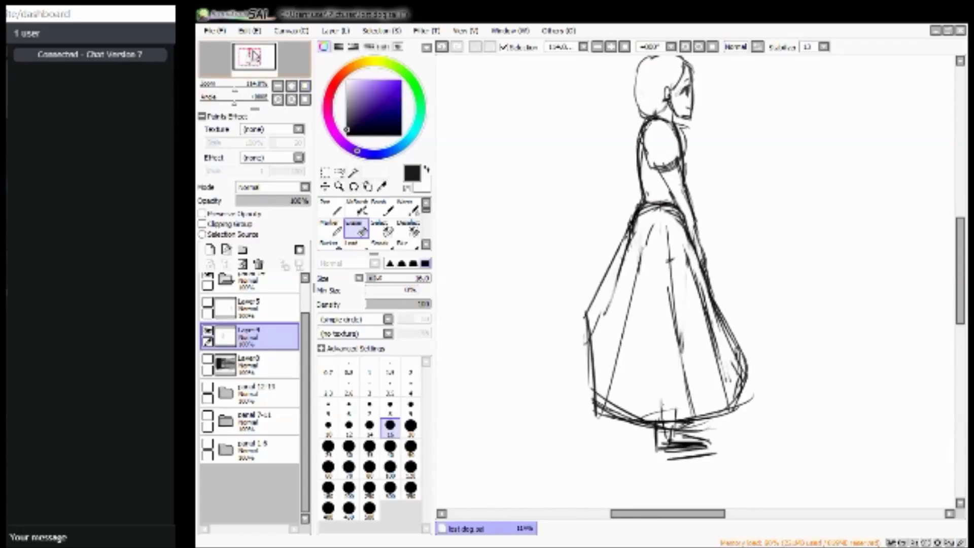
mouse_move(636, 170)
mouse_down()
mouse_move(646, 200)
mouse_move(646, 180)
mouse_up()
drag(255, 60, 257, 58)
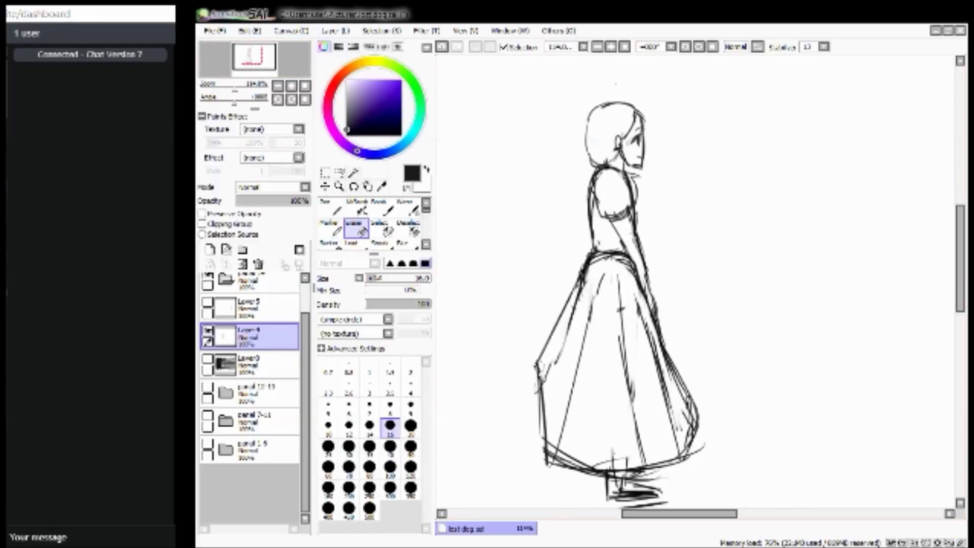
drag(537, 401, 538, 406)
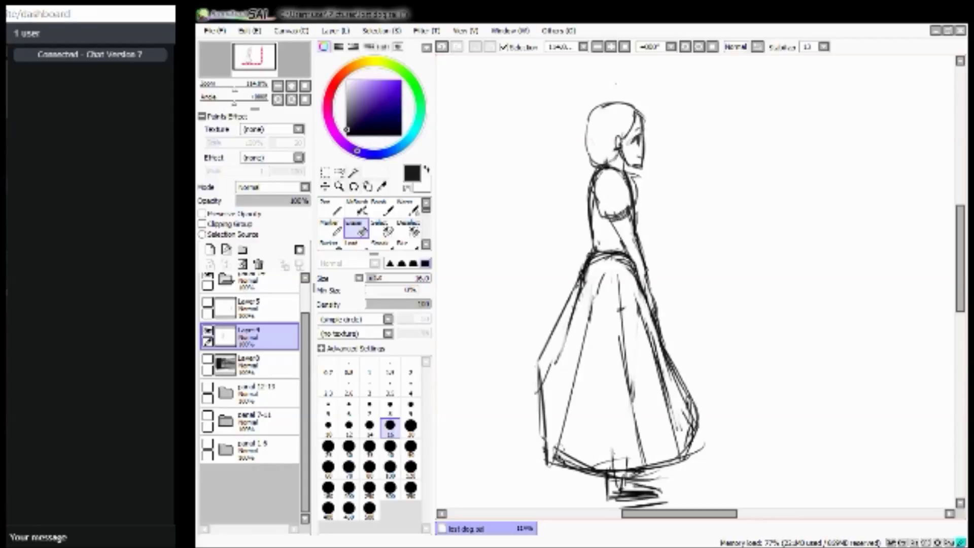
drag(558, 459, 574, 456)
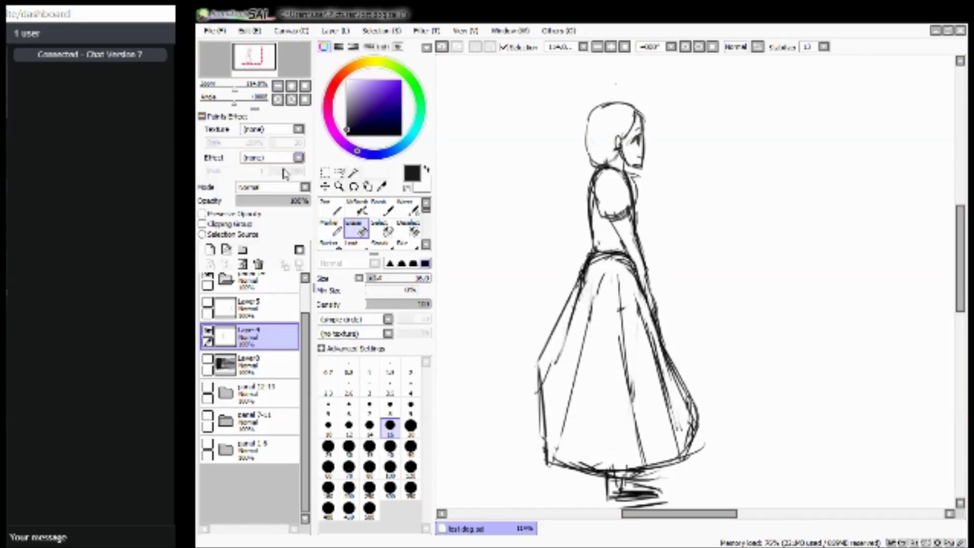
Erase the loose lines under the woman's feet and redraw the shoe outline with the Pen.
mouse_move(256, 90)
mouse_down()
mouse_move(265, 90)
mouse_move(238, 90)
mouse_up()
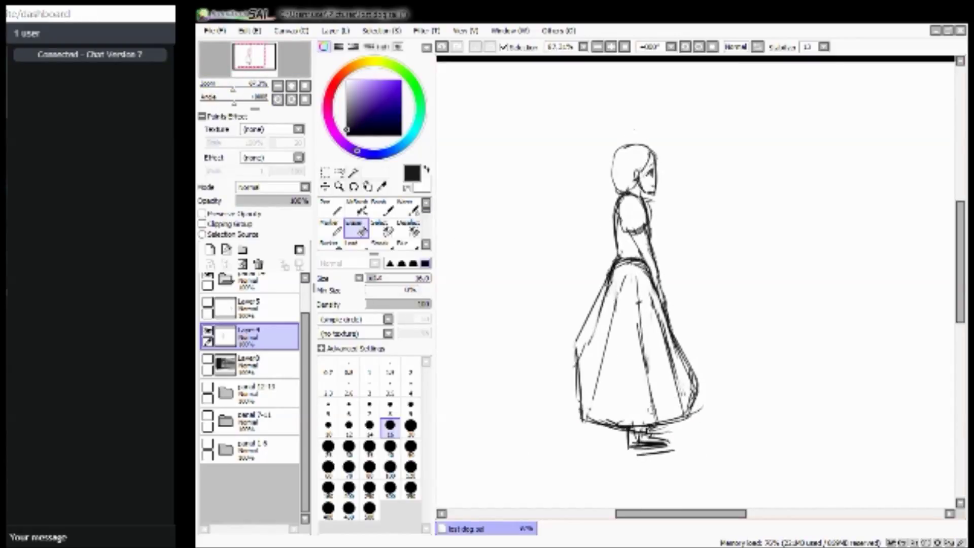
mouse_move(639, 442)
mouse_down()
mouse_move(657, 445)
mouse_move(643, 445)
mouse_move(647, 461)
mouse_move(670, 453)
mouse_up()
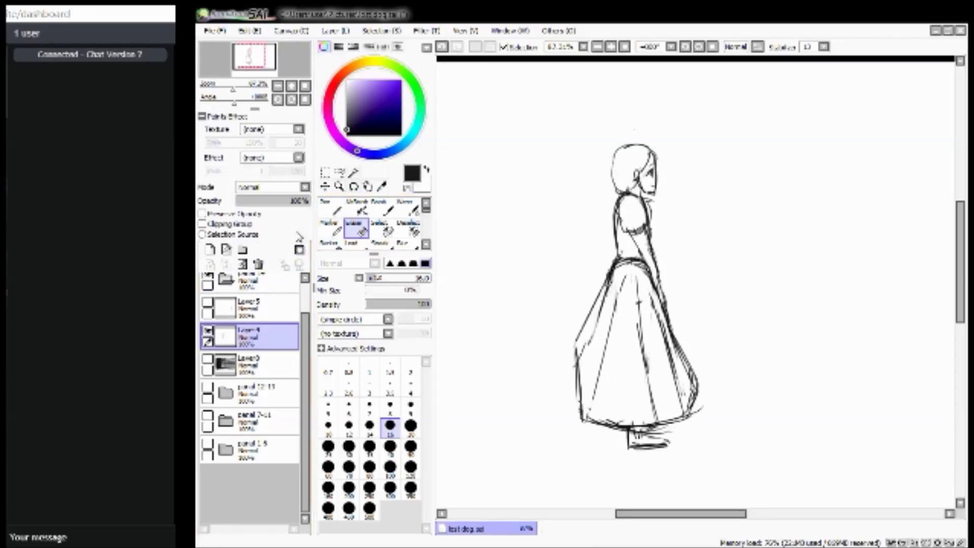
click(328, 226)
click(329, 208)
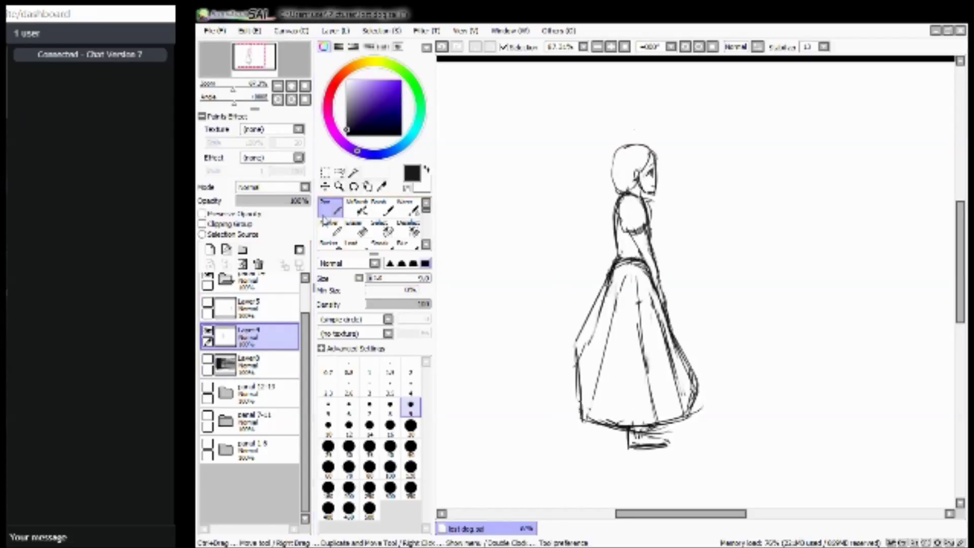
mouse_move(256, 61)
mouse_down()
mouse_move(252, 81)
mouse_move(233, 93)
mouse_up()
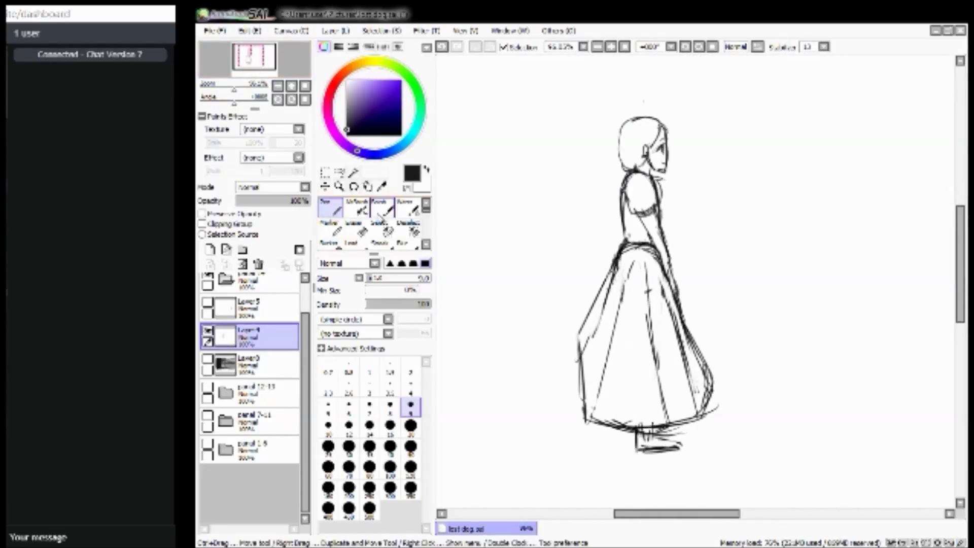
click(330, 228)
click(207, 331)
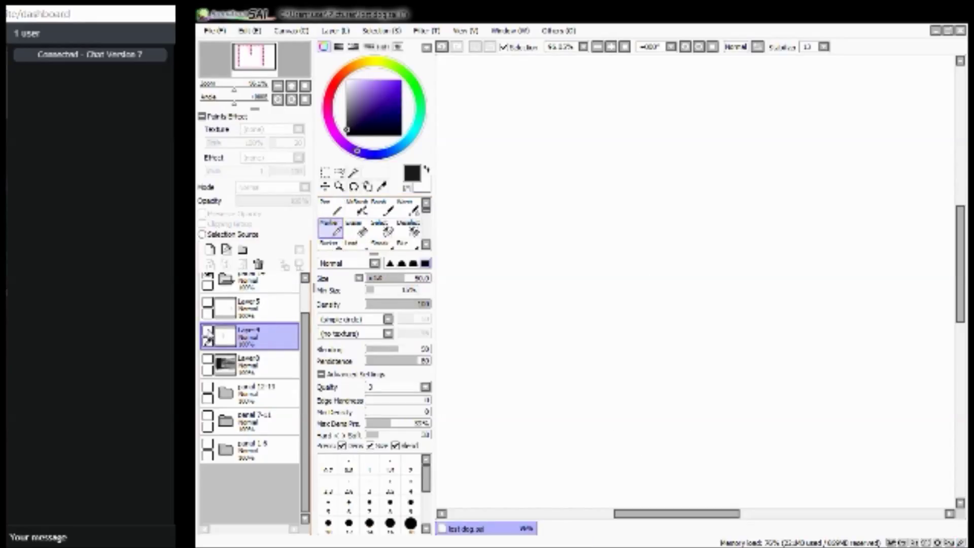
click(207, 331)
Erase the stray marks between the woman's ear and hairline with a size 10 eraser.
drag(234, 91, 238, 91)
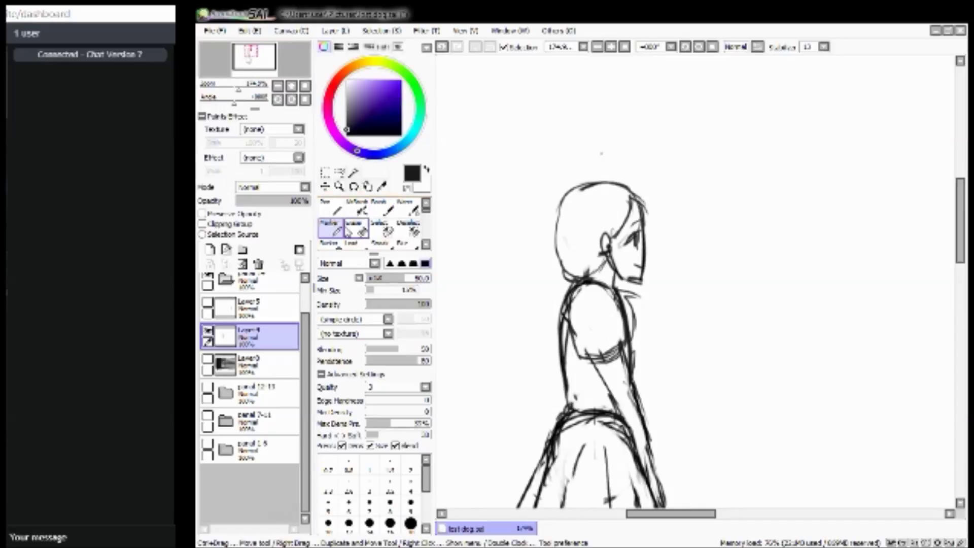
click(348, 231)
key(bracketleft)
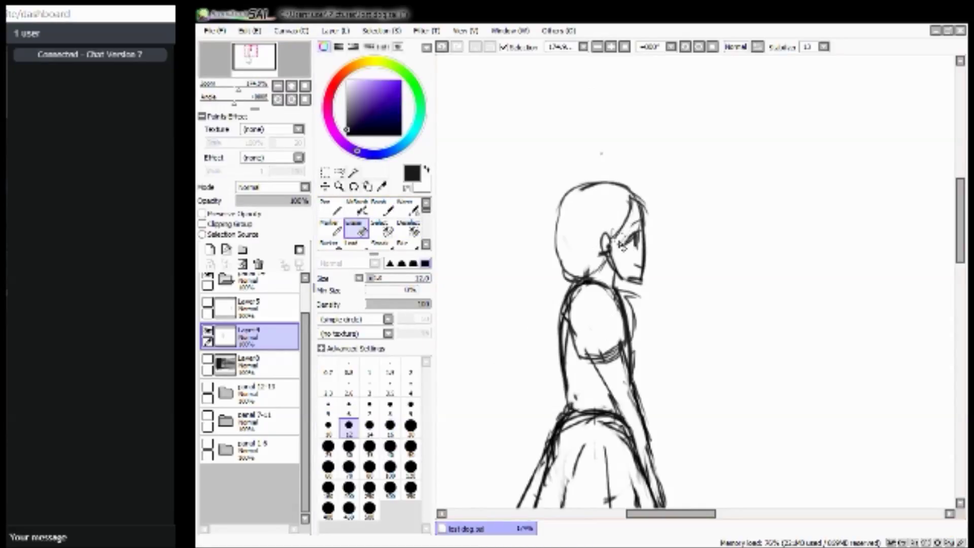
key(bracketleft)
mouse_move(623, 241)
mouse_down()
mouse_move(638, 229)
mouse_move(634, 211)
mouse_up()
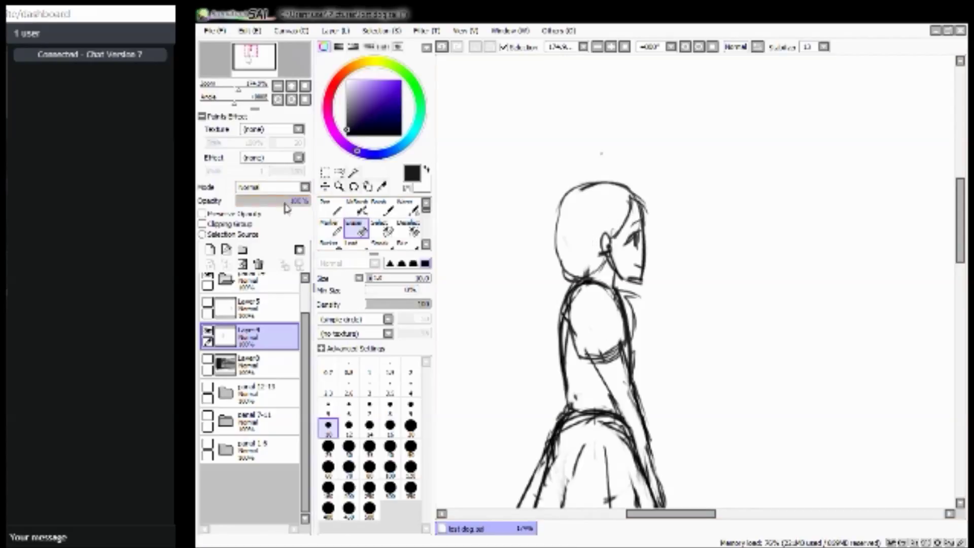
Draw the hair at the nape and the front neck line below the ear with the Pen.
click(330, 208)
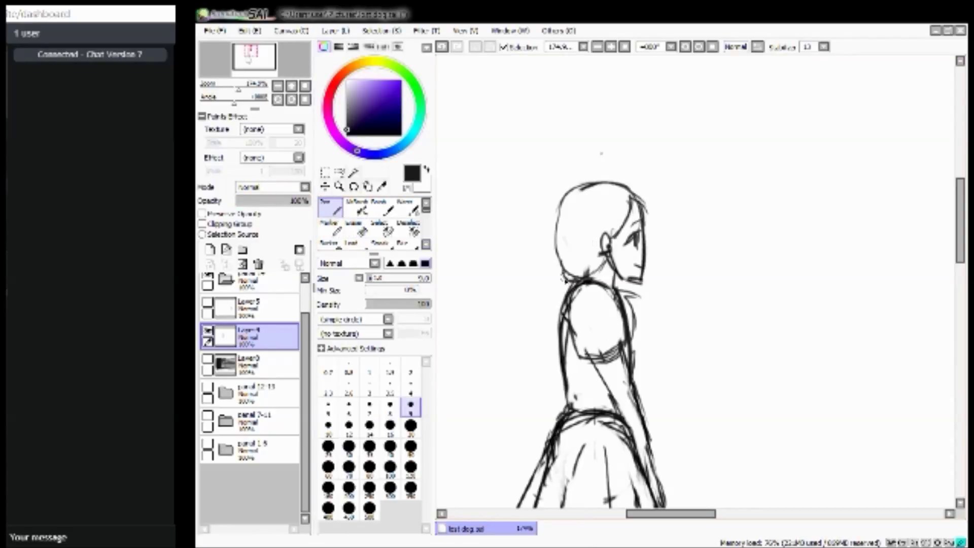
drag(560, 277, 576, 299)
drag(608, 257, 615, 284)
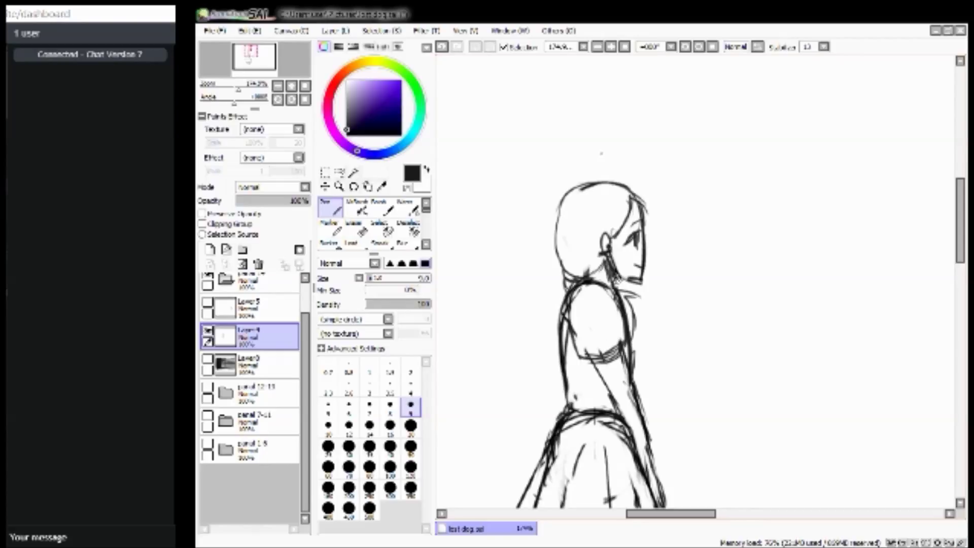
Erase the stray lines beneath the woman's chin with a size 7 eraser.
key(e)
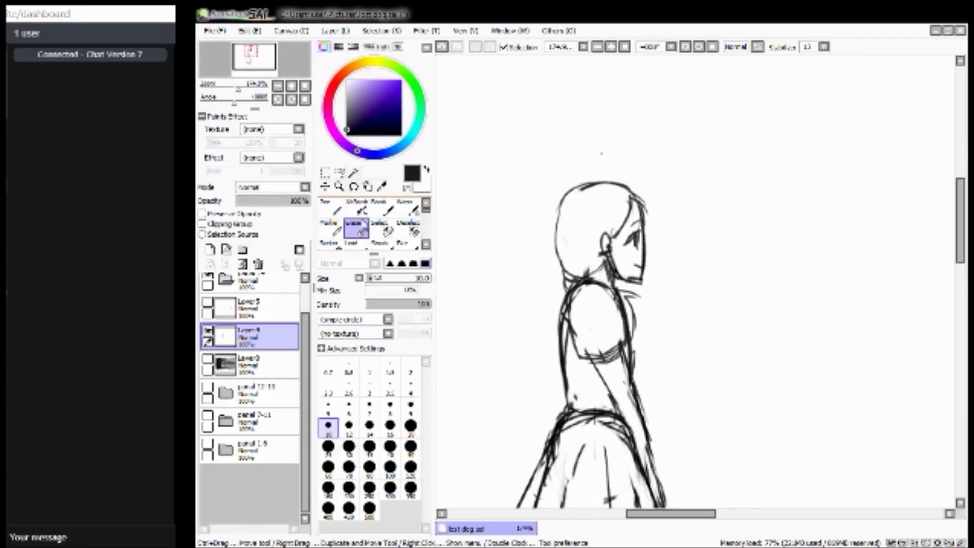
key(bracketleft)
key(bracketleft)
key(bracketleft)
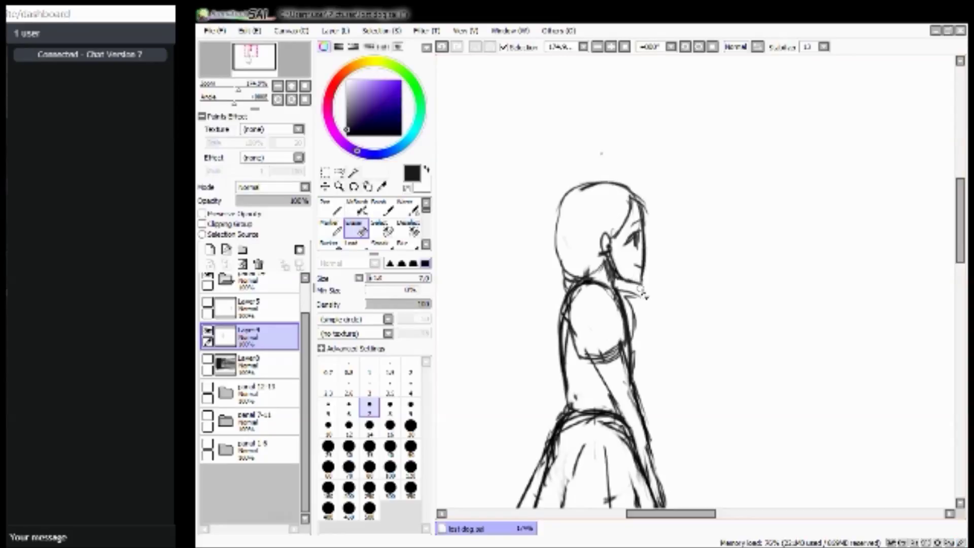
key(n)
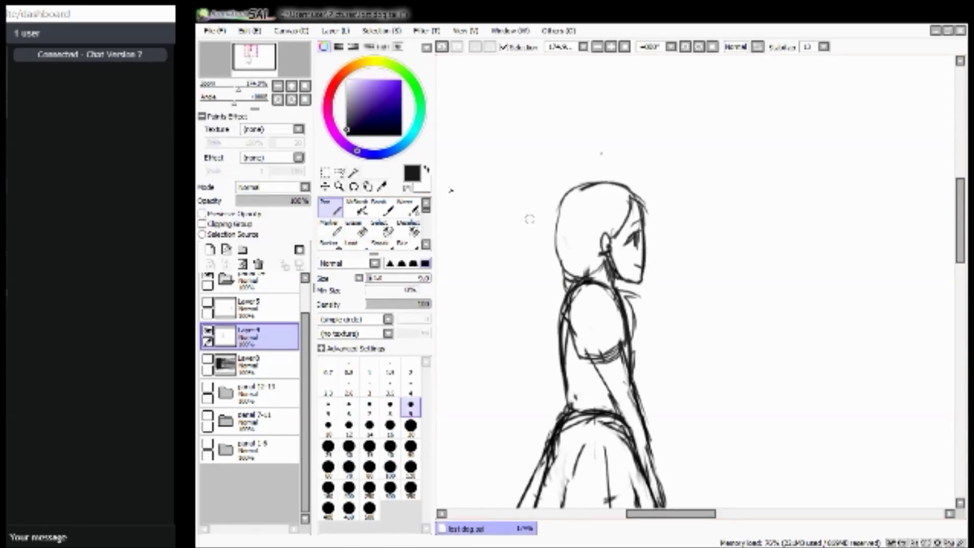
Erase the doubled lines along the inside of the woman's back, shoulder and bodice with the size 7 eraser.
drag(254, 61, 251, 64)
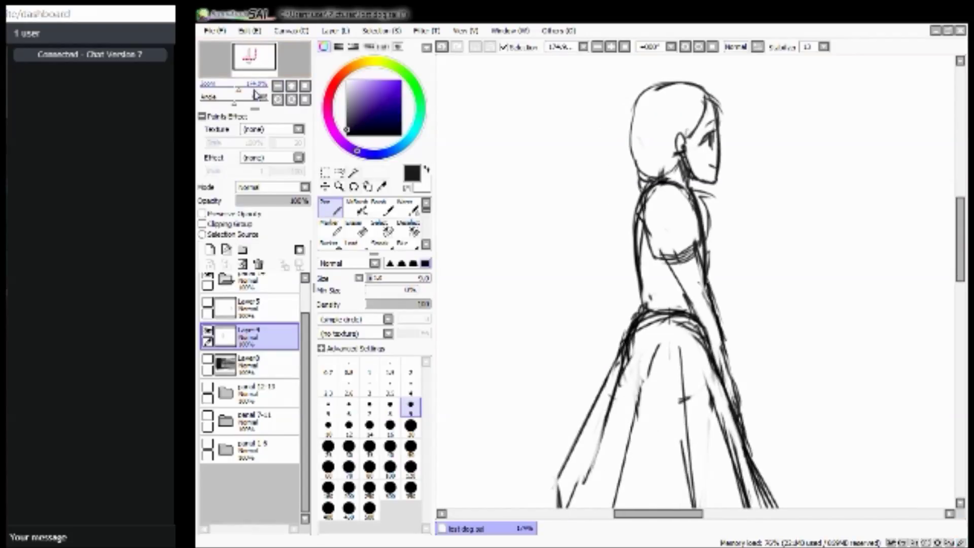
click(358, 231)
drag(637, 225, 645, 261)
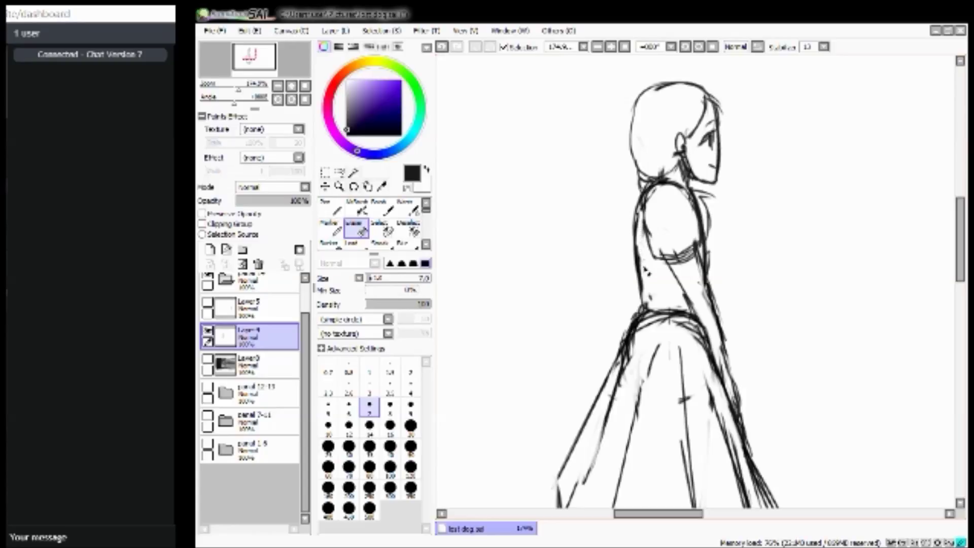
drag(638, 214, 655, 242)
drag(654, 198, 653, 221)
drag(651, 299, 652, 310)
Erase the overlapping strokes just below the waistline and at the top of the skirt's sides.
mouse_move(625, 375)
mouse_down()
mouse_move(640, 337)
mouse_move(620, 365)
mouse_move(629, 330)
mouse_up()
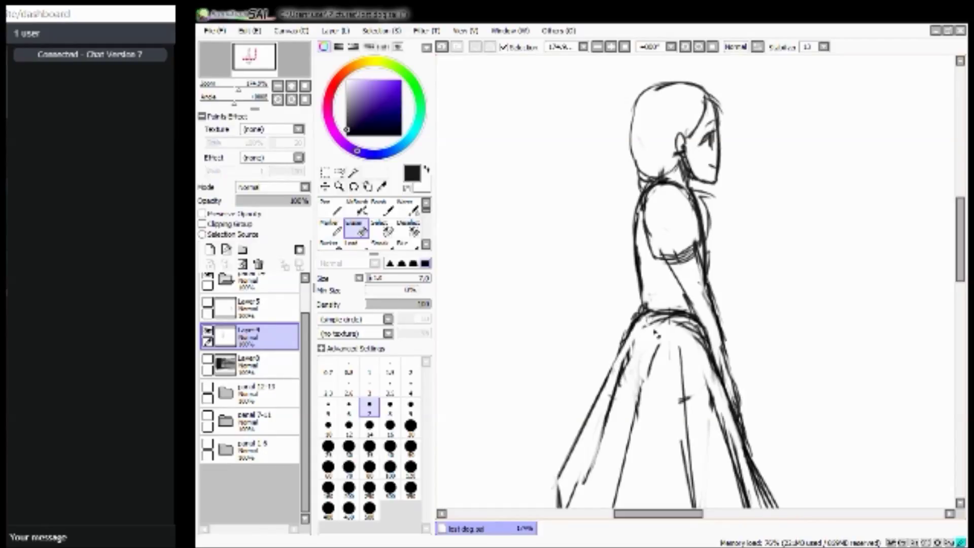
drag(669, 325, 668, 336)
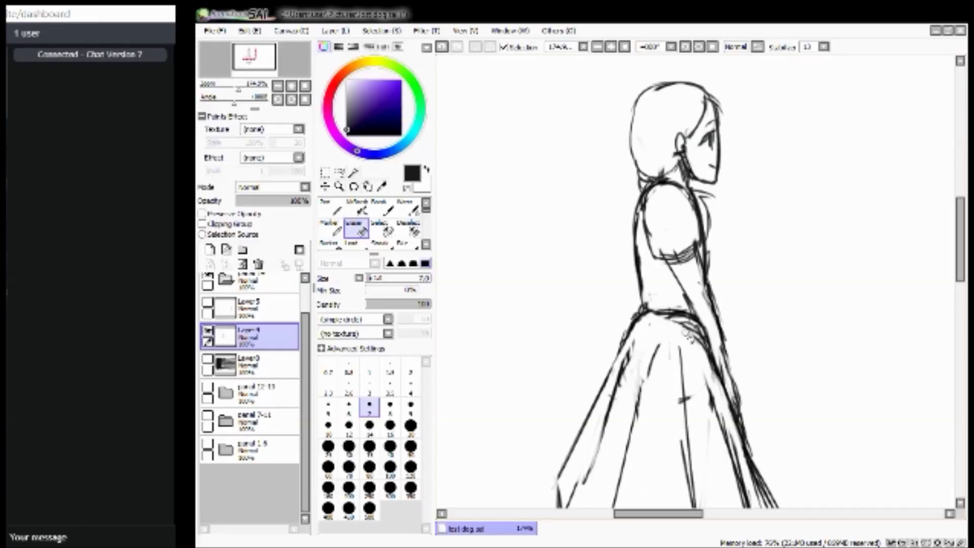
drag(706, 360, 712, 373)
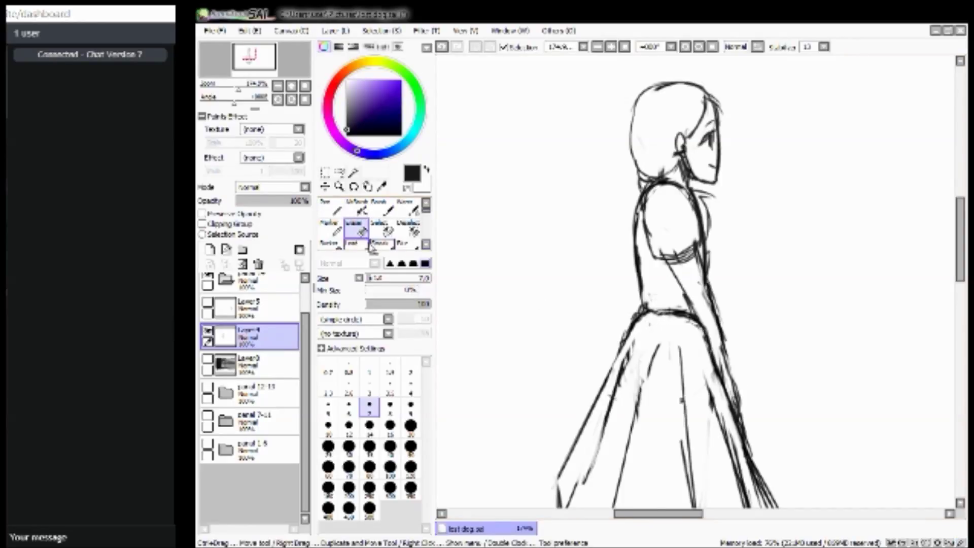
Draw gathered folds along the waistline with the Pen and erase the excess line beneath them.
click(334, 209)
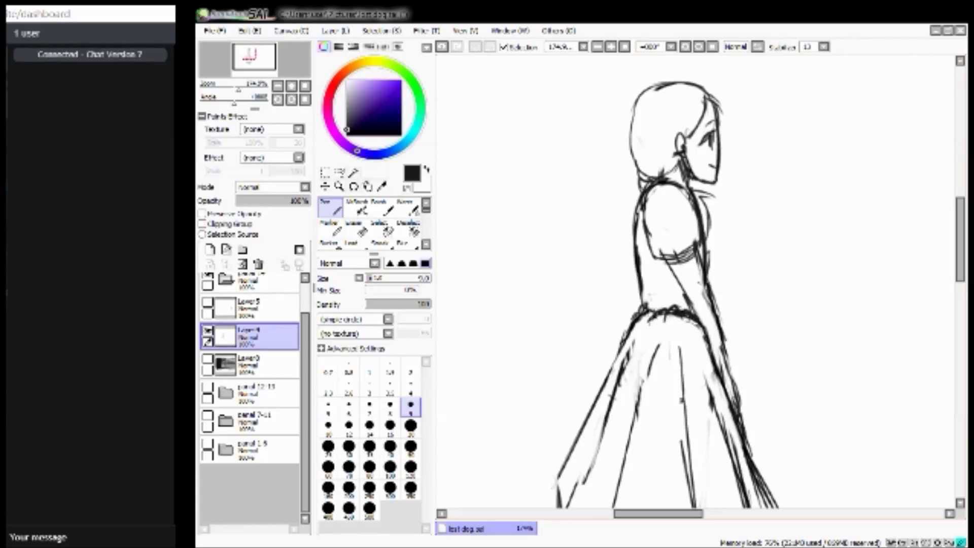
key(e)
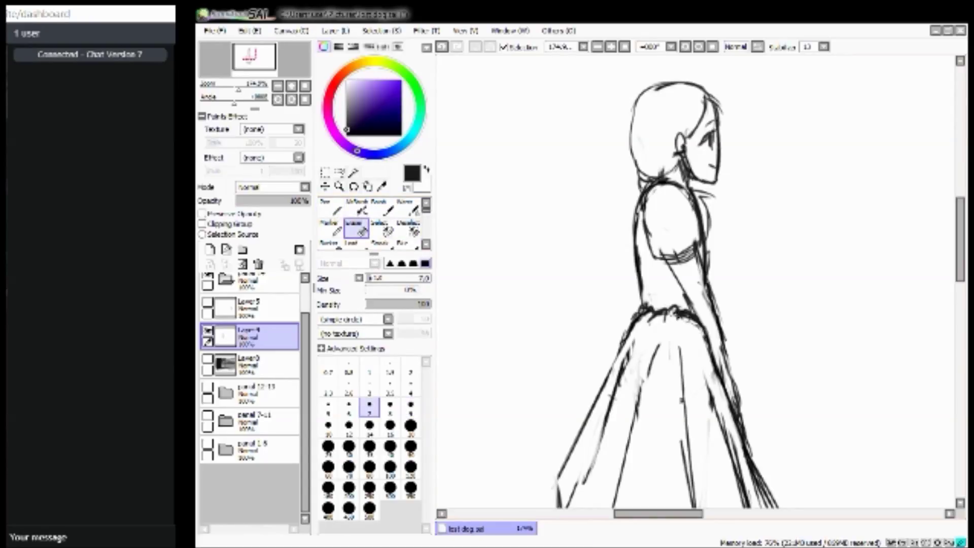
drag(675, 320, 689, 325)
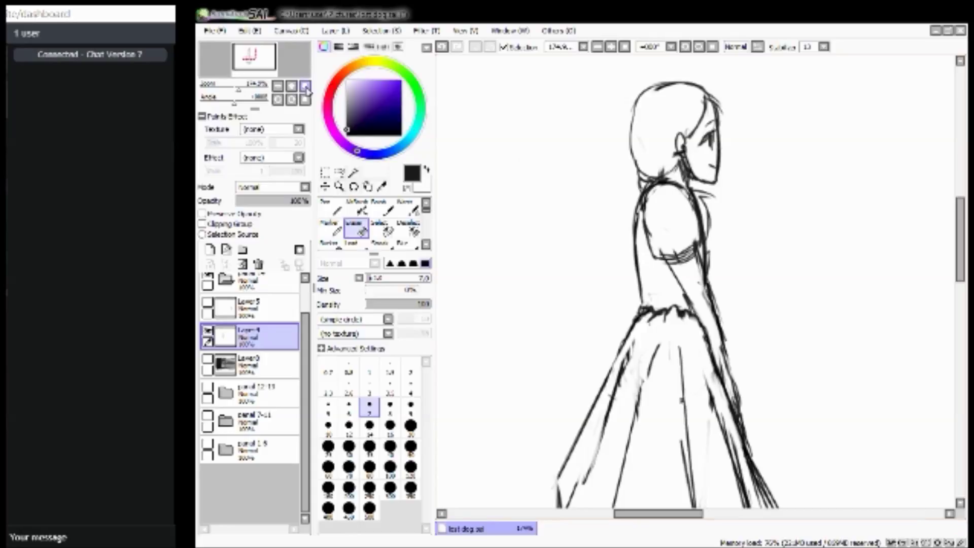
Erase the overlapping strokes along the skirt's hem with a size 10 eraser and touch up the line with the Pen.
scroll(700, 284, down, 5)
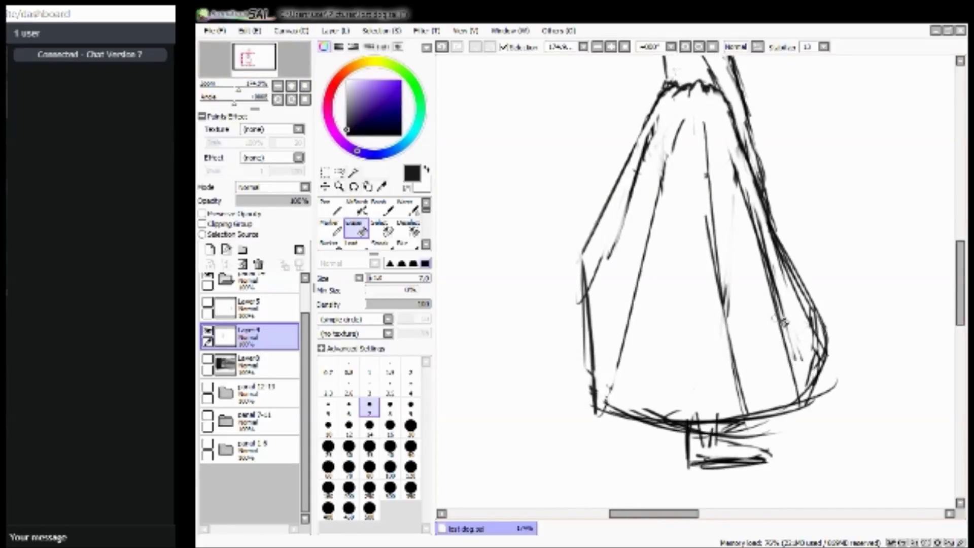
key(bracketright)
key(bracketright)
key(bracketright)
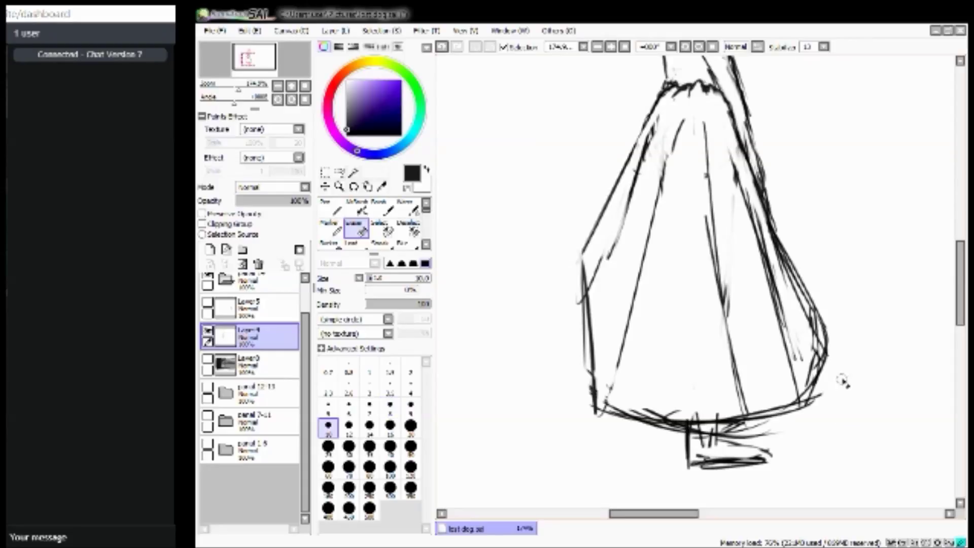
drag(757, 436, 733, 428)
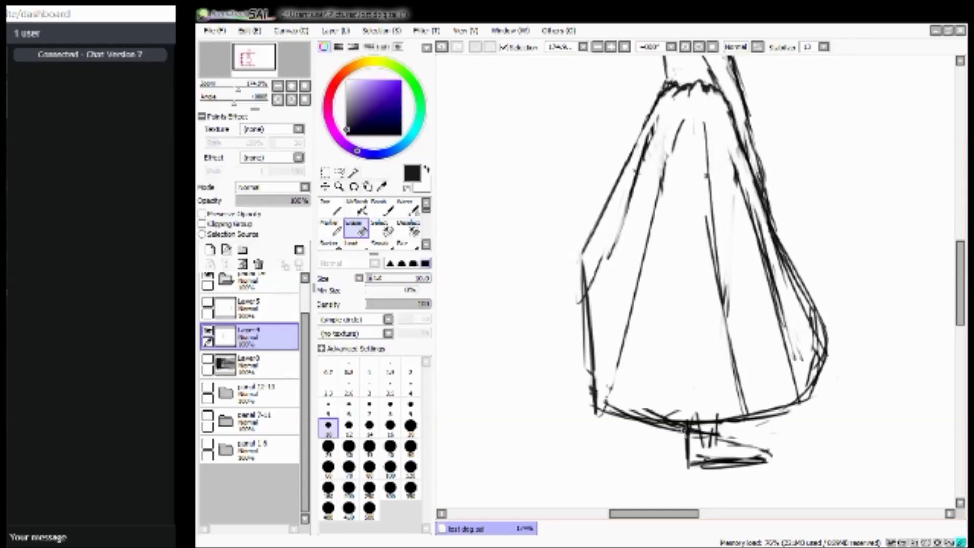
drag(616, 411, 659, 418)
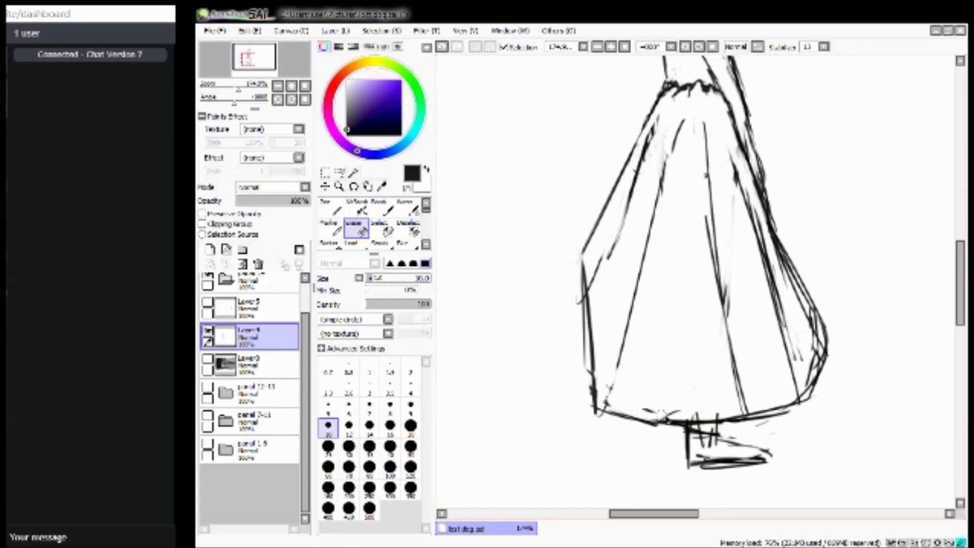
key(n)
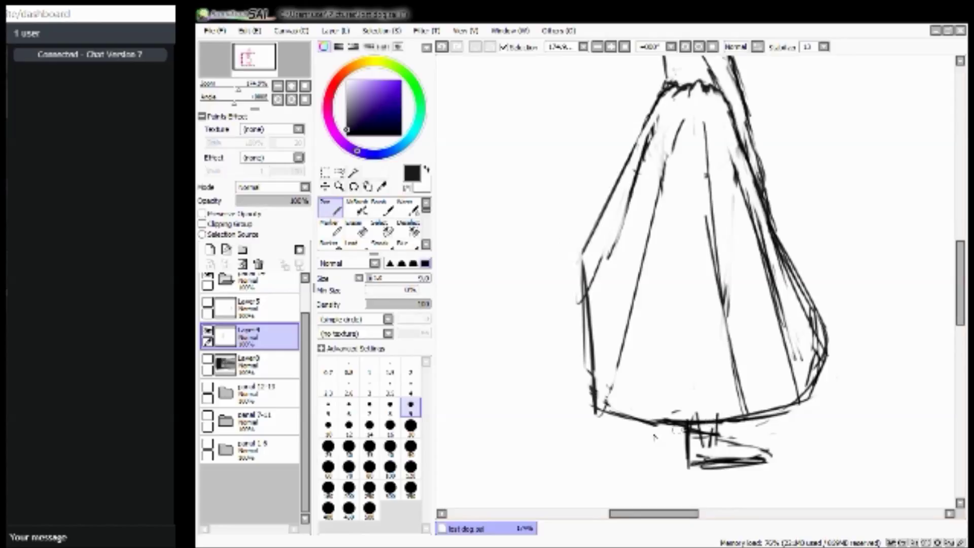
Erase the stray lines between the woman's ankles and redraw the ankle above the shoe with the Pen.
click(357, 230)
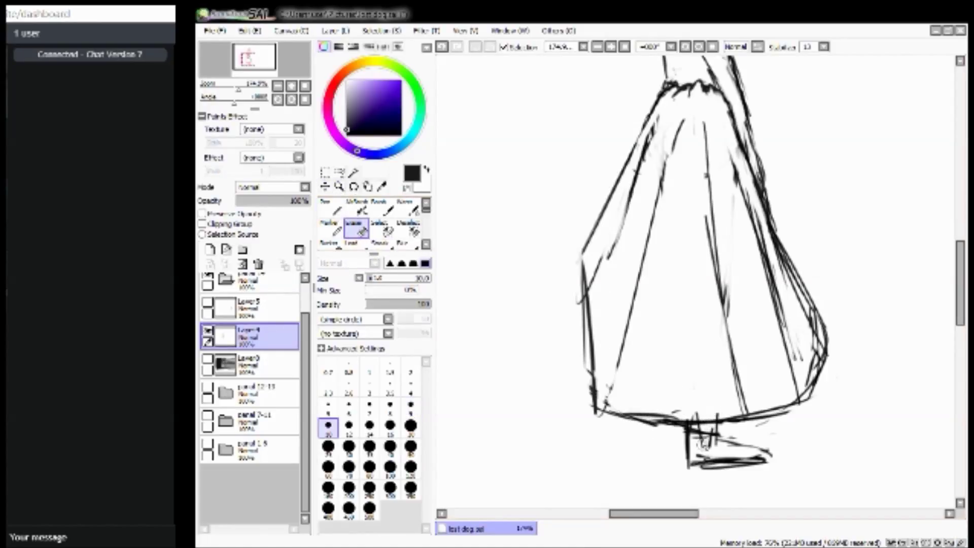
drag(696, 435, 705, 435)
click(330, 208)
drag(715, 434, 739, 431)
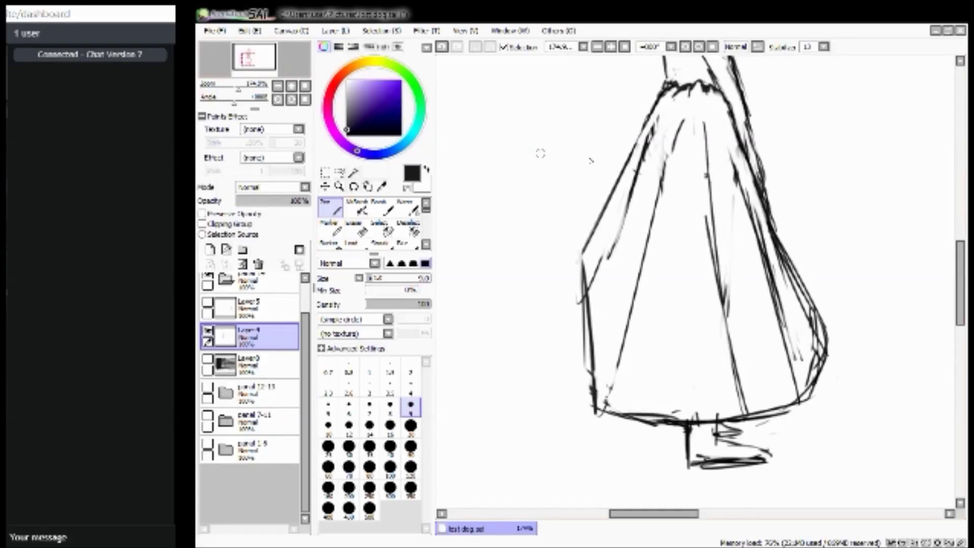
Undo a trial fold stroke on the skirt and erase the doubled lines down its front side.
drag(666, 131, 645, 201)
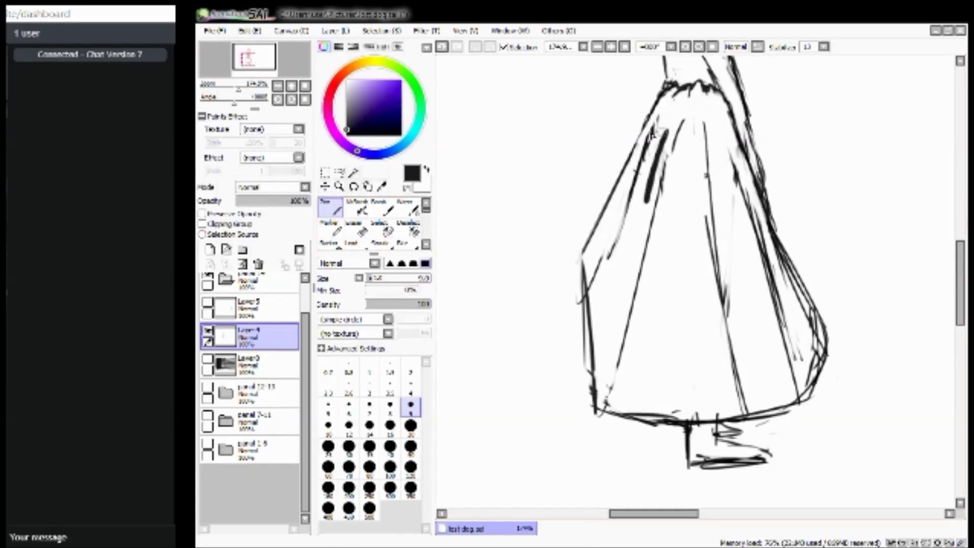
key(ctrl+z)
key(e)
drag(746, 189, 789, 291)
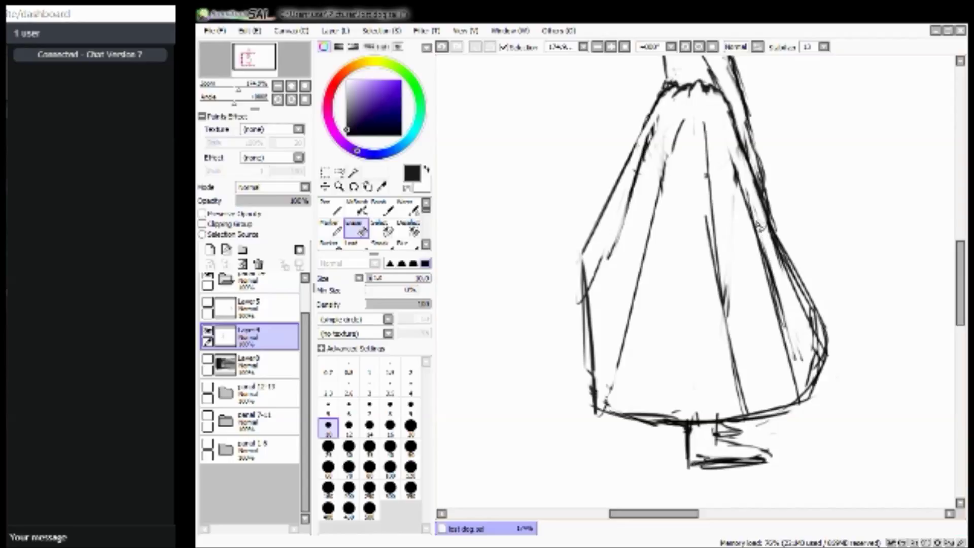
Draw a line across the waist just above the skirt's gathers with the Pen.
drag(250, 63, 254, 52)
key(n)
mouse_move(689, 251)
mouse_down()
mouse_move(733, 256)
mouse_move(732, 278)
mouse_up()
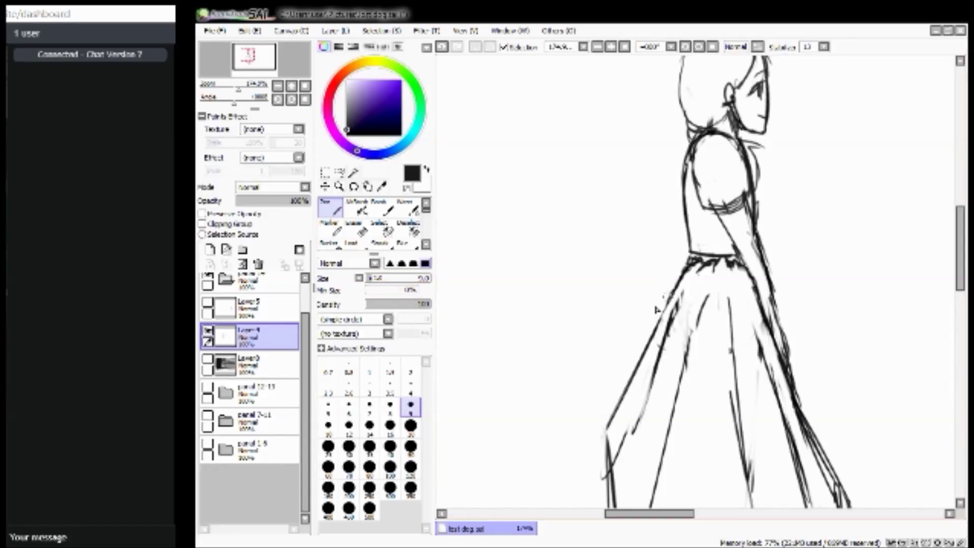
Show the grey-shaded panel layer to check the woman's placement on the porch, and hide it again.
mouse_move(255, 57)
mouse_down()
mouse_move(262, 82)
mouse_move(257, 76)
mouse_up()
click(207, 360)
click(208, 359)
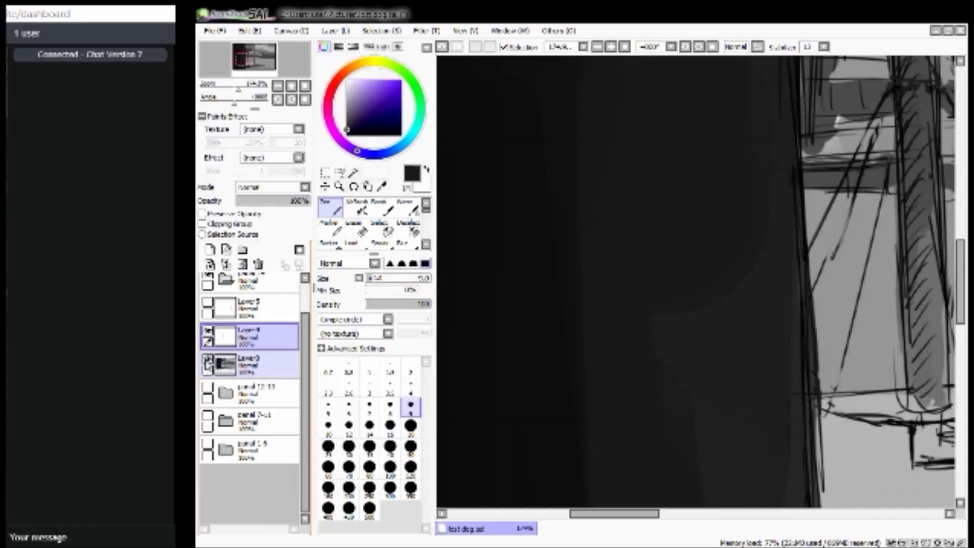
click(208, 359)
drag(255, 66, 262, 65)
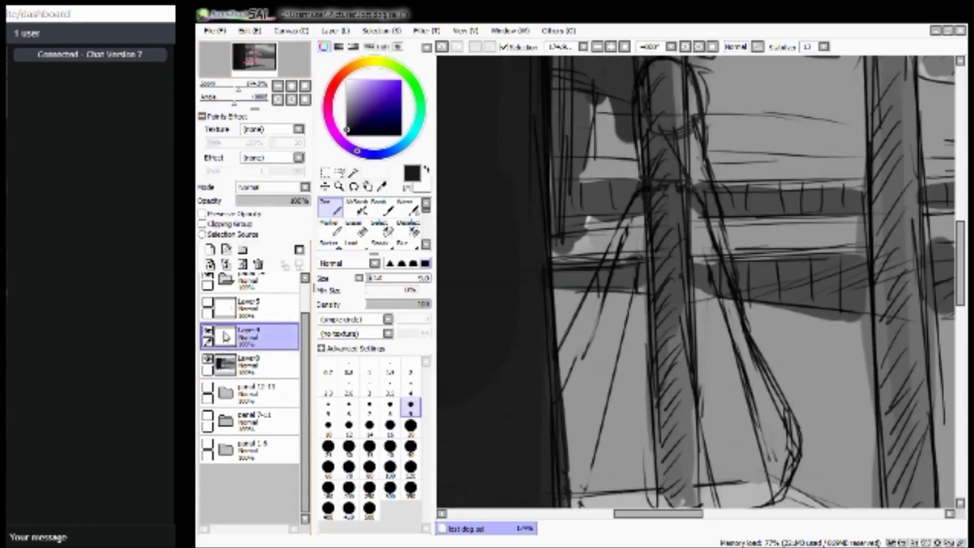
click(208, 359)
Add a new layer between the woman's sketch and the shaded panel layer, and switch the drawing colour to white.
drag(238, 90, 245, 65)
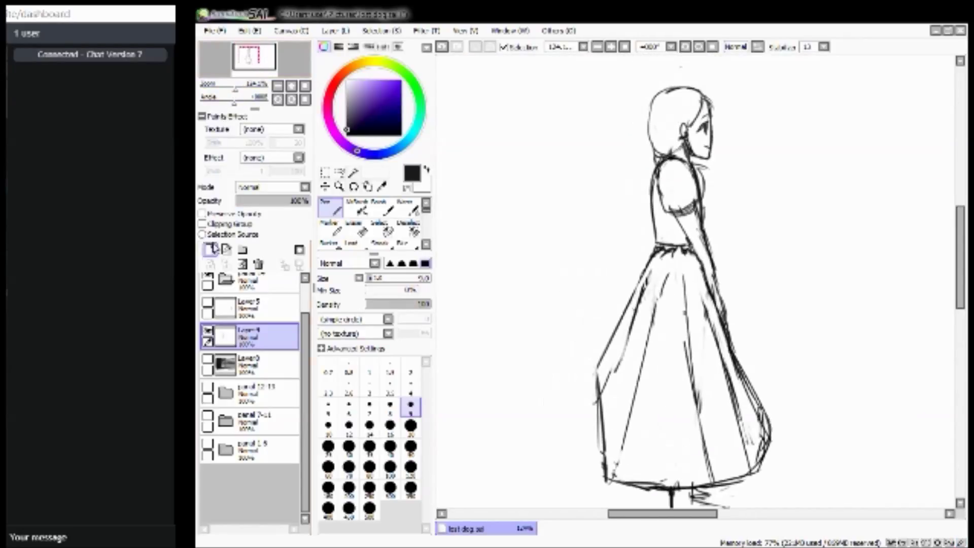
click(237, 358)
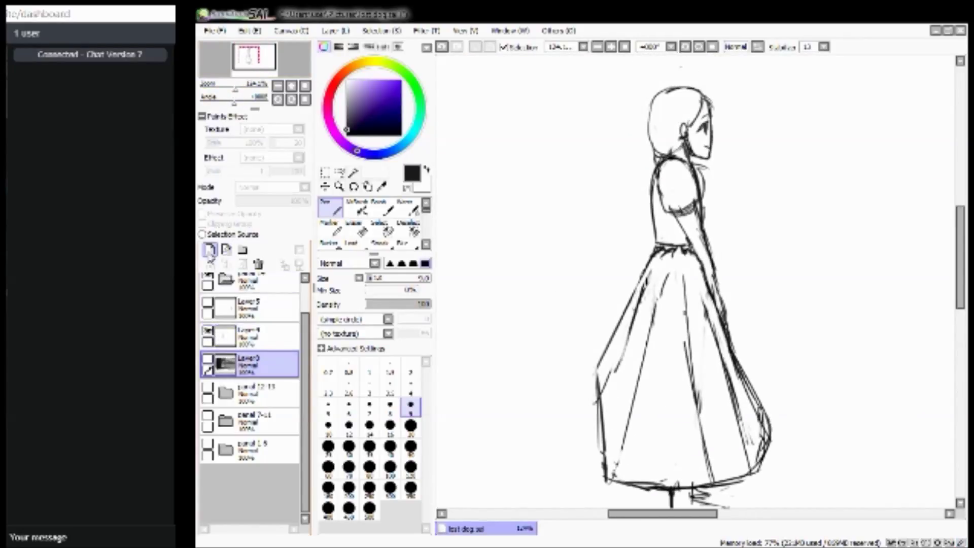
click(210, 249)
click(426, 169)
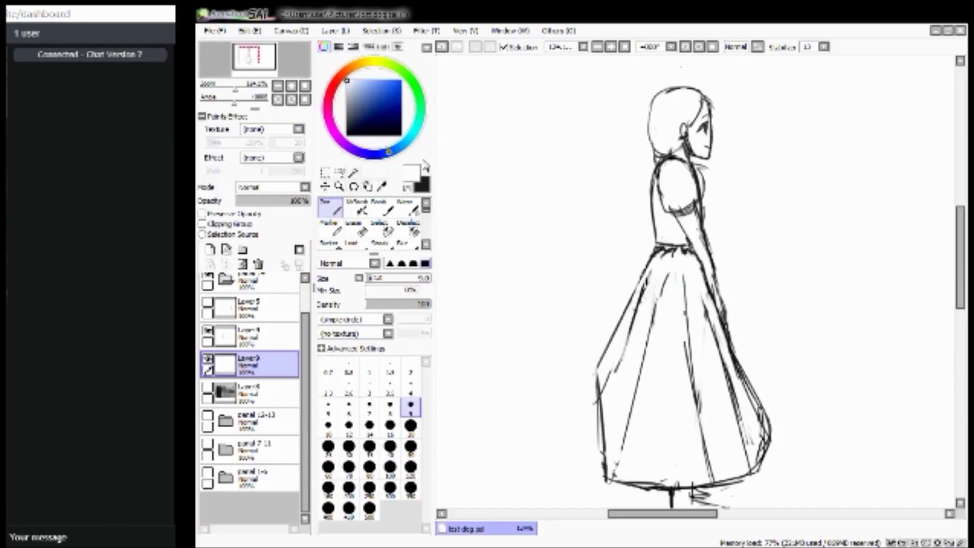
Show the shaded panel and trace the inside of the feet, hem, skirt sides and lower arm in white with a size 30 Pen.
drag(258, 62, 253, 67)
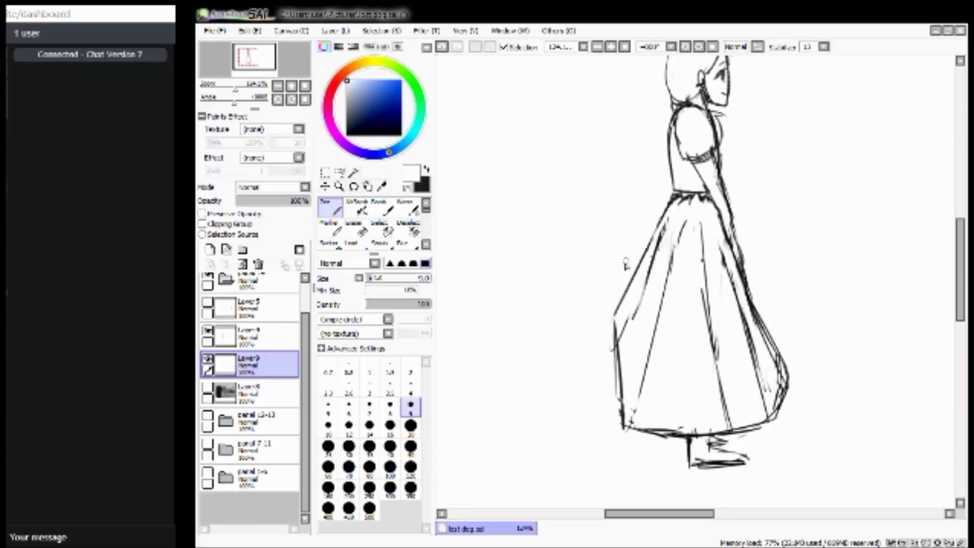
click(208, 386)
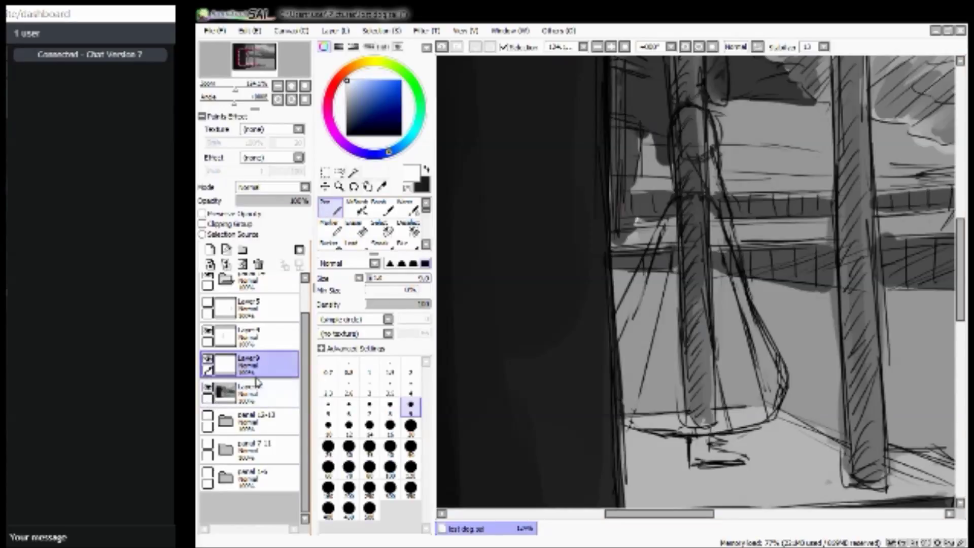
click(348, 446)
mouse_move(689, 451)
mouse_down()
mouse_move(707, 466)
mouse_move(692, 442)
mouse_move(705, 458)
mouse_move(702, 445)
mouse_move(732, 460)
mouse_move(710, 449)
mouse_move(704, 428)
mouse_move(710, 447)
mouse_up()
mouse_move(618, 411)
mouse_down()
mouse_move(703, 424)
mouse_move(677, 428)
mouse_move(746, 418)
mouse_move(747, 405)
mouse_move(764, 416)
mouse_move(754, 414)
mouse_move(772, 404)
mouse_move(763, 347)
mouse_up()
drag(252, 70, 256, 67)
mouse_move(566, 465)
mouse_down()
mouse_move(569, 407)
mouse_move(566, 447)
mouse_move(567, 411)
mouse_move(573, 432)
mouse_move(563, 372)
mouse_move(632, 247)
mouse_up()
mouse_move(730, 421)
mouse_down()
mouse_move(701, 357)
mouse_move(699, 375)
mouse_move(679, 328)
mouse_move(676, 302)
mouse_up()
drag(682, 335, 659, 226)
drag(674, 259, 654, 205)
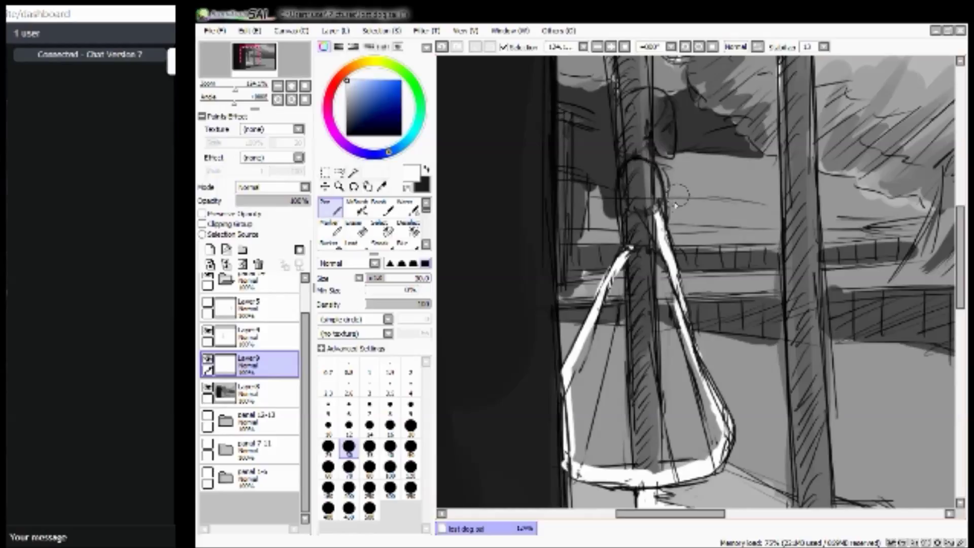
Trace the woman's upper front, neck and face in white and paint her head solid white.
drag(668, 238, 652, 168)
mouse_move(664, 203)
mouse_down()
mouse_move(659, 164)
mouse_move(657, 174)
mouse_move(671, 167)
mouse_move(643, 170)
mouse_move(654, 179)
mouse_move(642, 169)
mouse_move(647, 143)
mouse_move(671, 152)
mouse_up()
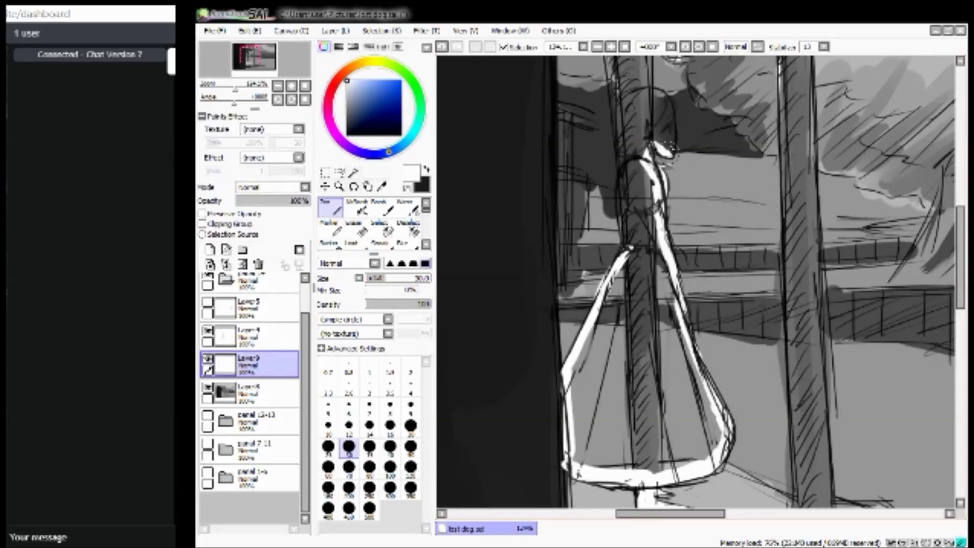
drag(254, 62, 252, 50)
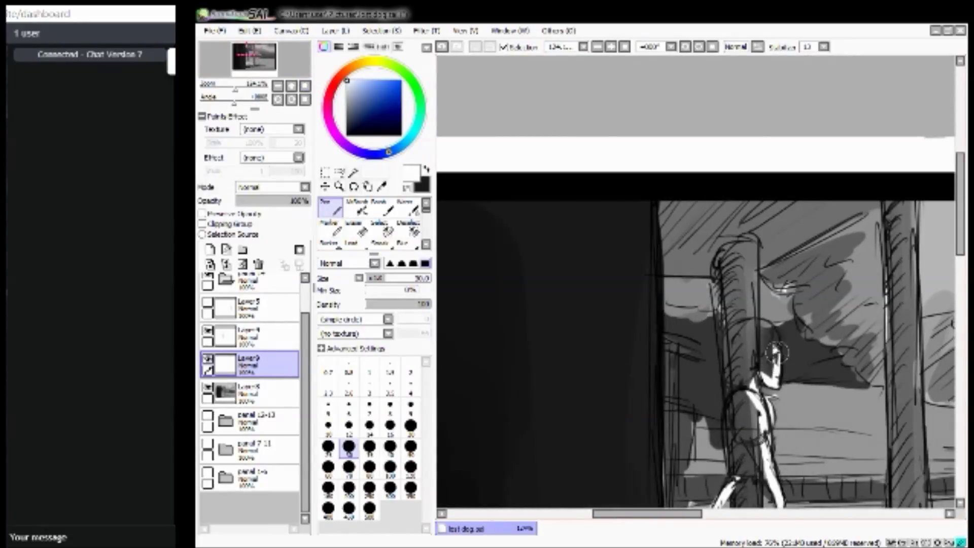
mouse_move(775, 346)
mouse_down()
mouse_move(768, 326)
mouse_move(735, 330)
mouse_move(745, 337)
mouse_move(732, 339)
mouse_move(738, 389)
mouse_move(754, 376)
mouse_move(737, 342)
mouse_move(760, 342)
mouse_move(756, 332)
mouse_move(756, 357)
mouse_move(743, 328)
mouse_up()
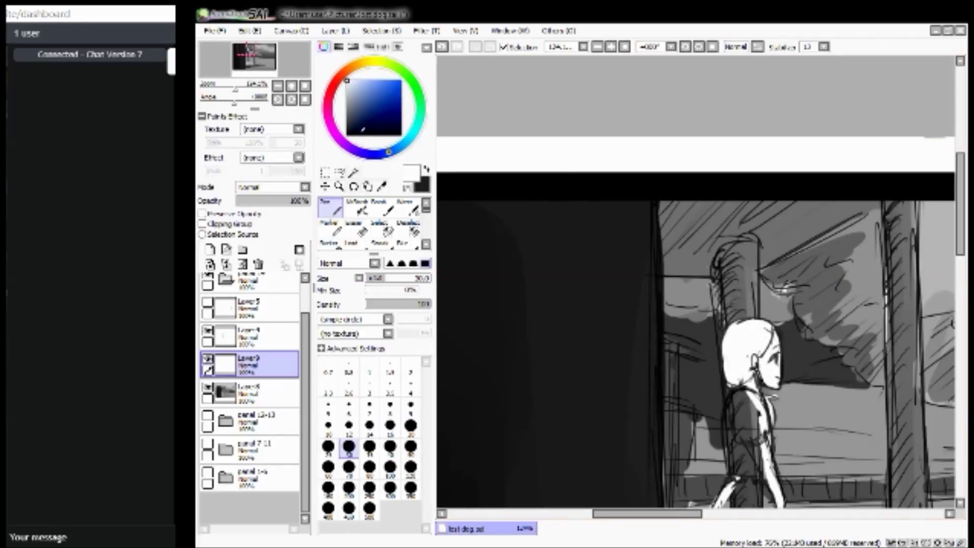
Close the white outline along the woman's back and fill her dress and bodice white with the Bucket.
drag(246, 49, 244, 54)
mouse_move(775, 194)
mouse_down()
mouse_move(768, 309)
mouse_move(765, 289)
mouse_up()
click(331, 244)
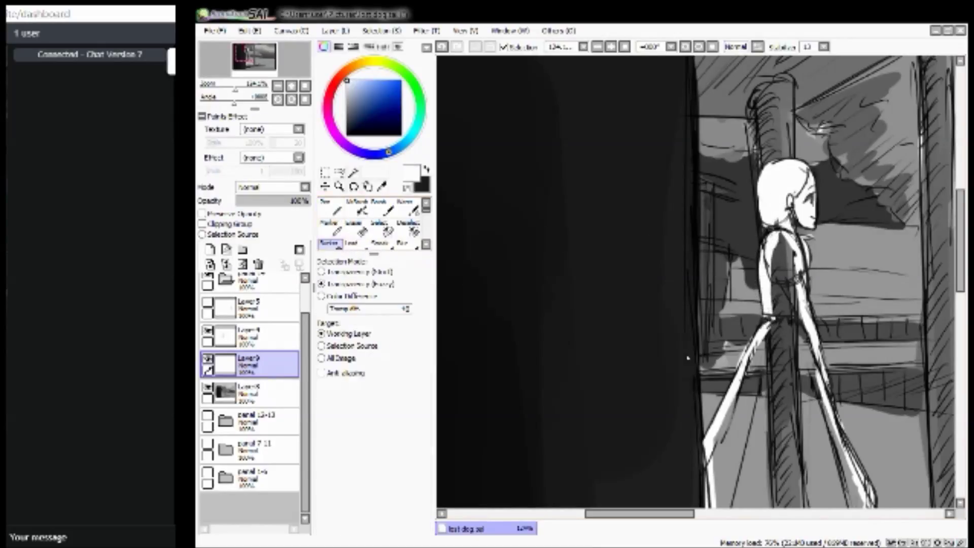
click(763, 397)
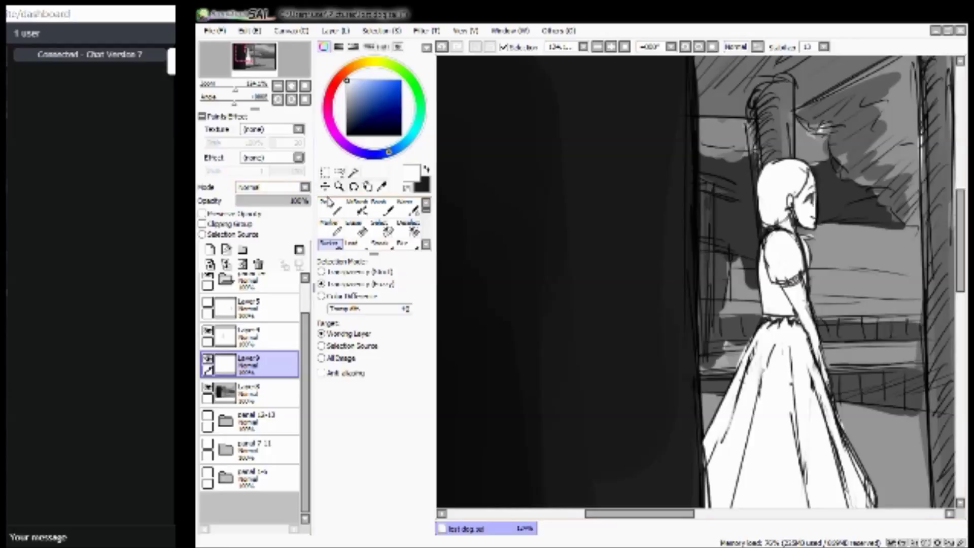
Clean up the white spill at the skirt's back hem and around the chin with a size 10 eraser.
drag(248, 56, 247, 59)
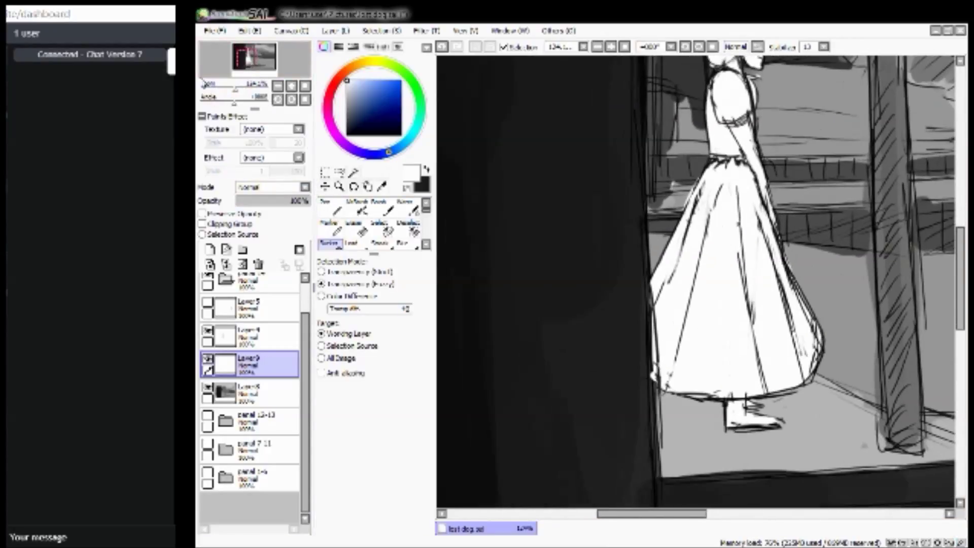
click(360, 229)
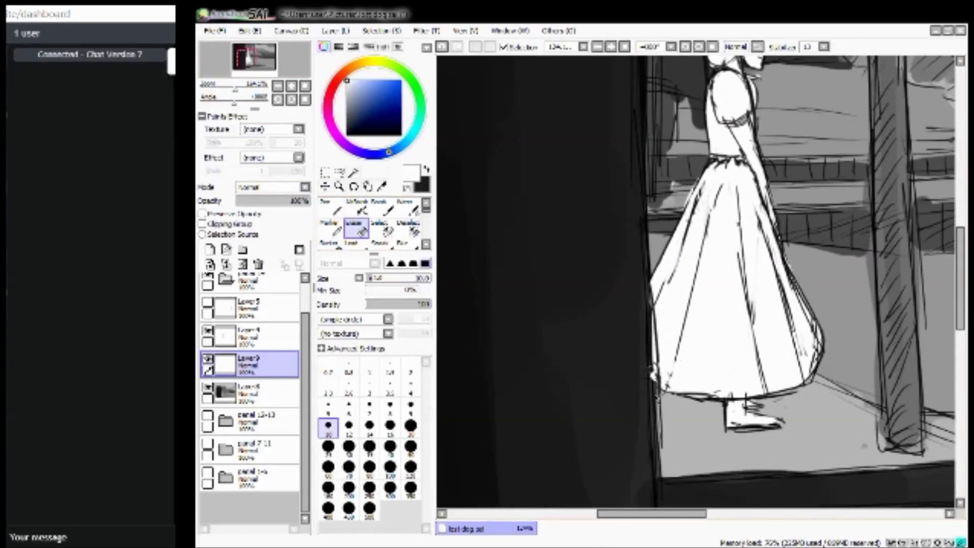
drag(249, 62, 256, 55)
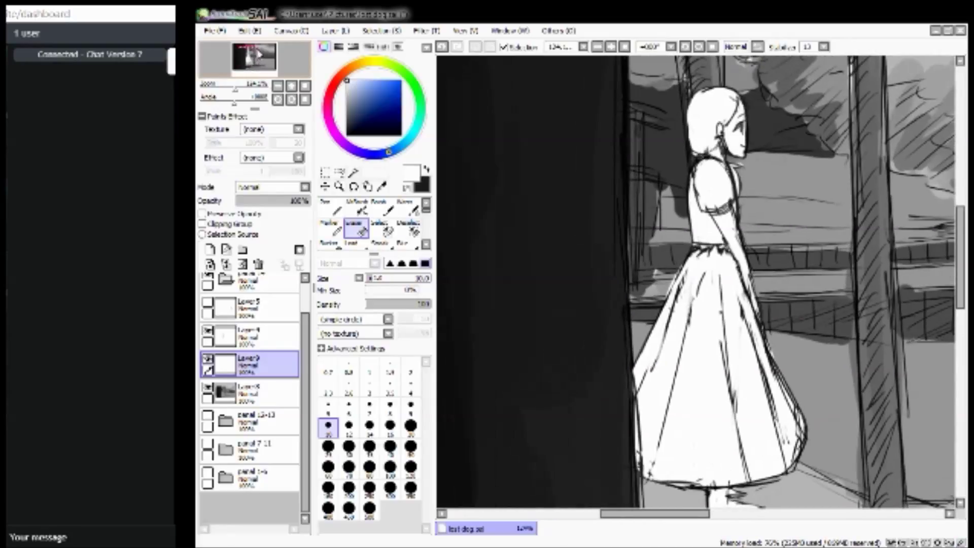
click(331, 229)
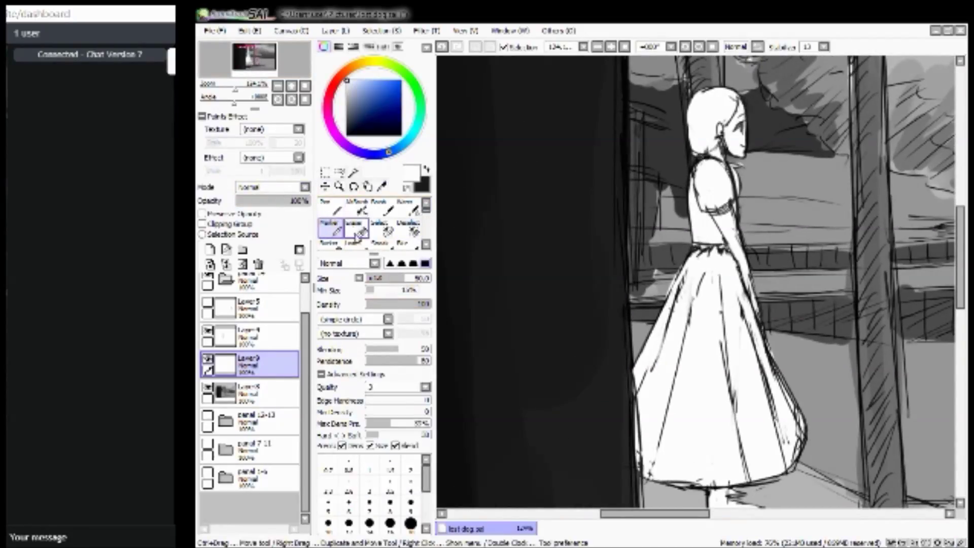
click(359, 229)
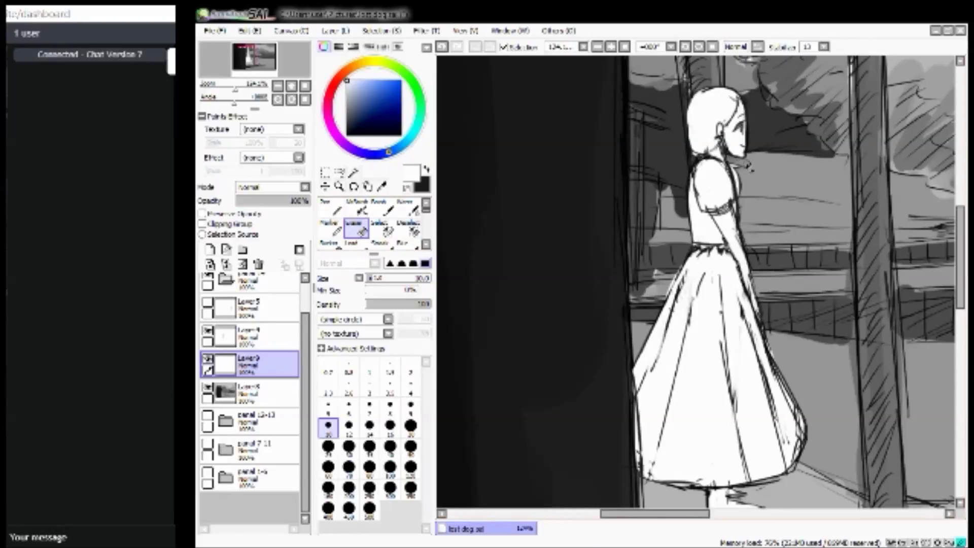
click(333, 209)
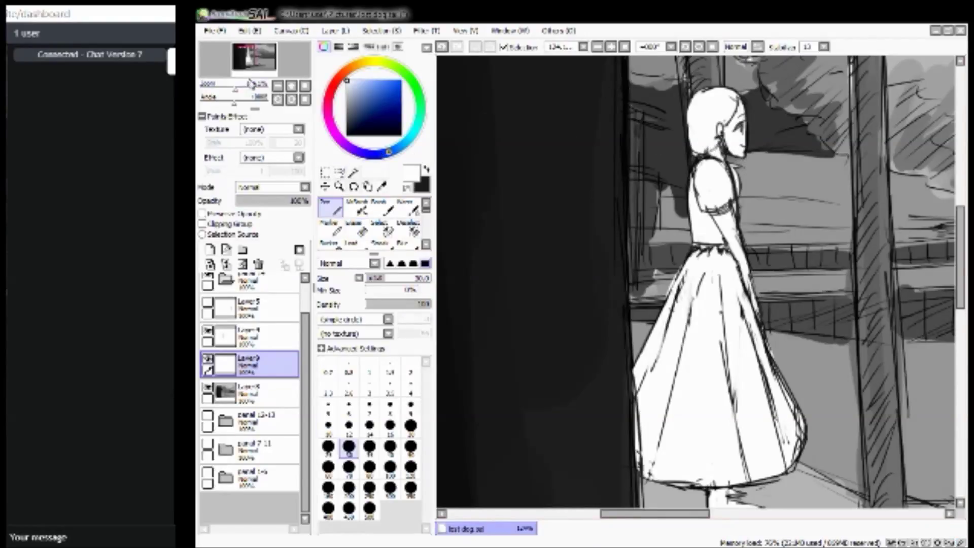
click(251, 60)
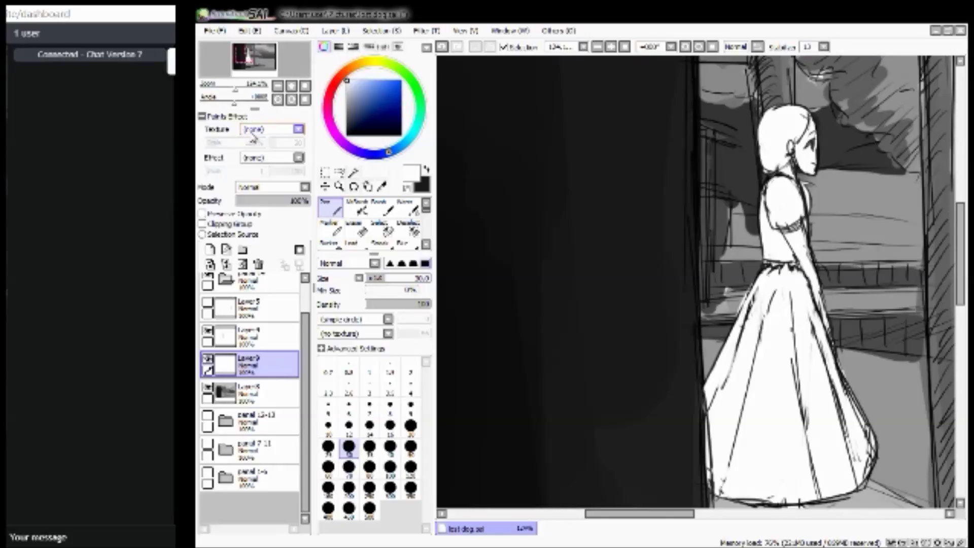
Shade the back and crown of the woman's hair in soft grey using a size 16 Marker with the dark colour.
drag(262, 71, 263, 60)
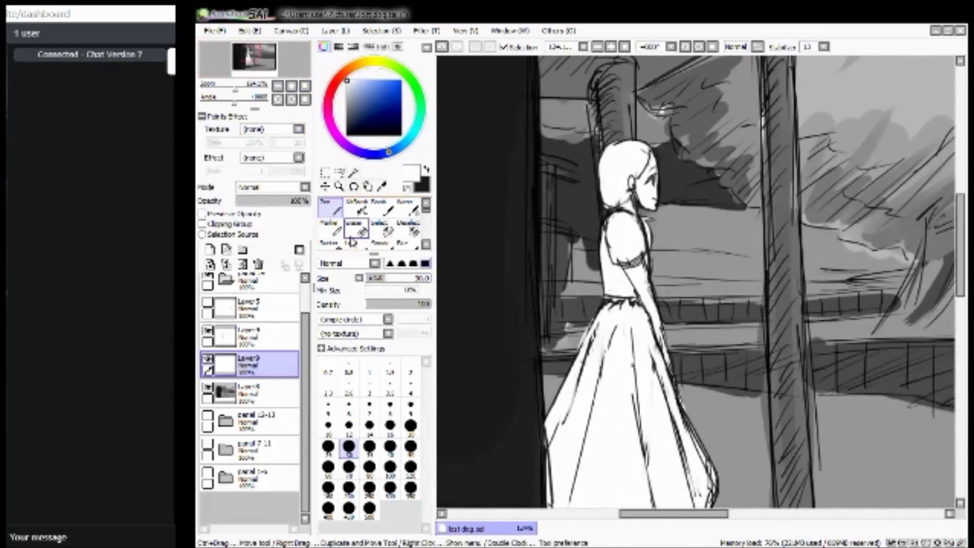
click(331, 230)
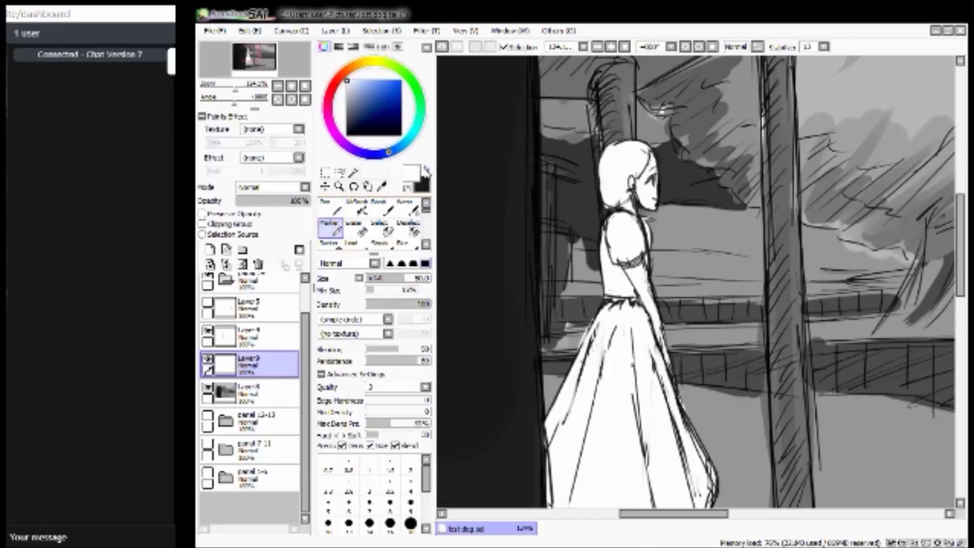
click(426, 171)
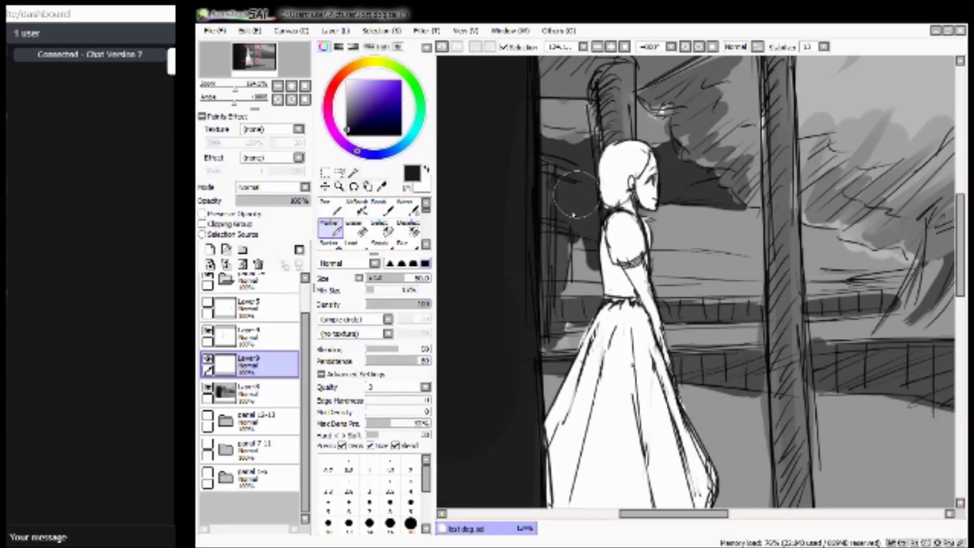
click(390, 523)
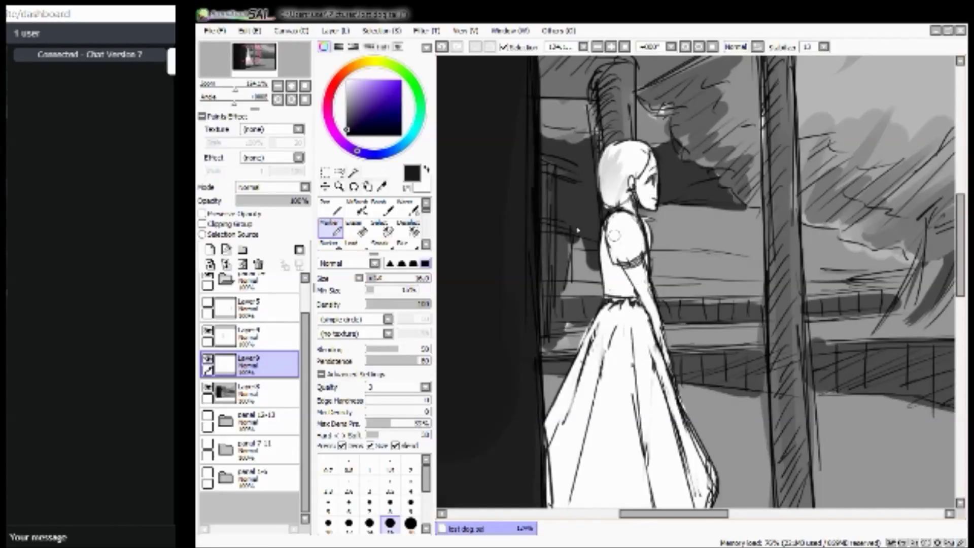
Shade the back of the woman's bodice and the folds of her skirt with soft grey Marker strokes.
drag(244, 51, 247, 58)
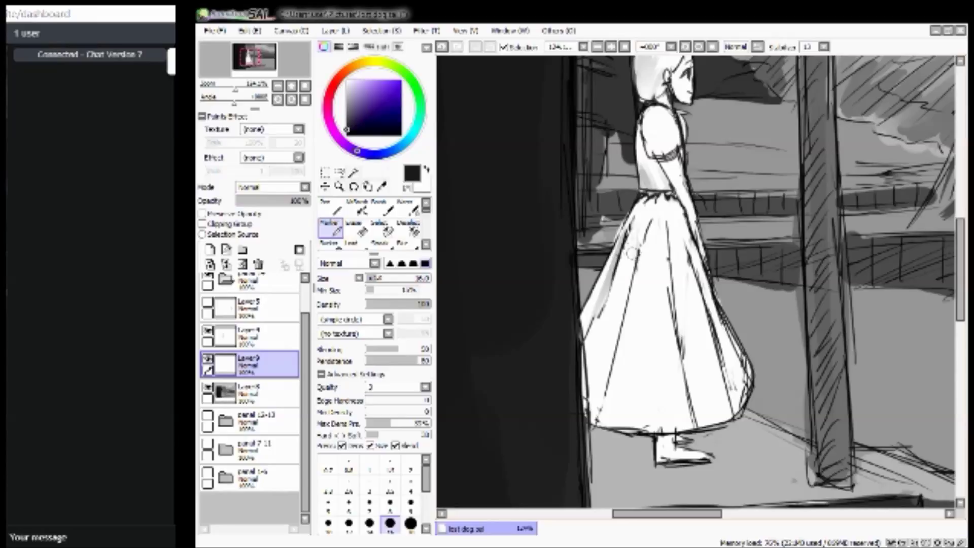
drag(634, 293, 595, 410)
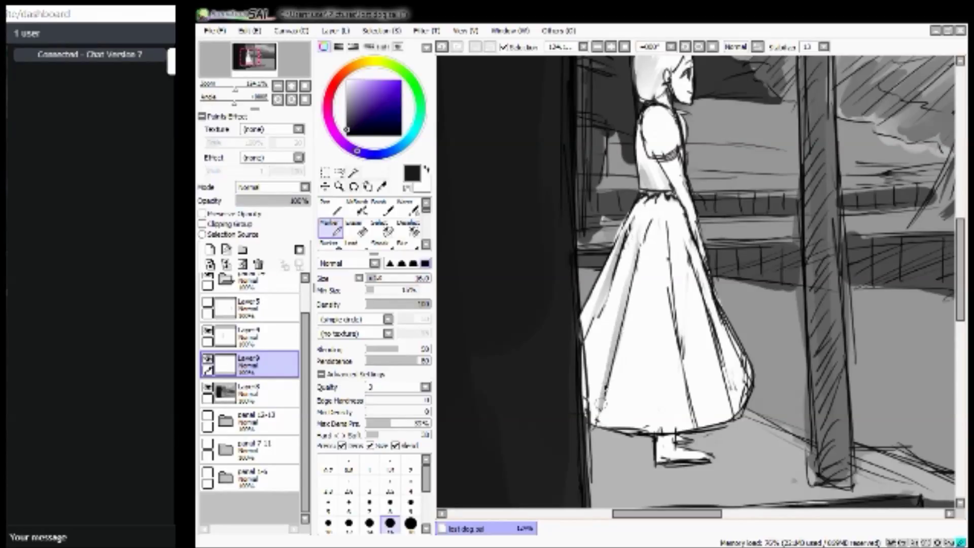
mouse_move(665, 236)
mouse_down()
mouse_move(702, 429)
mouse_move(689, 360)
mouse_move(710, 416)
mouse_move(705, 435)
mouse_up()
drag(690, 240, 738, 397)
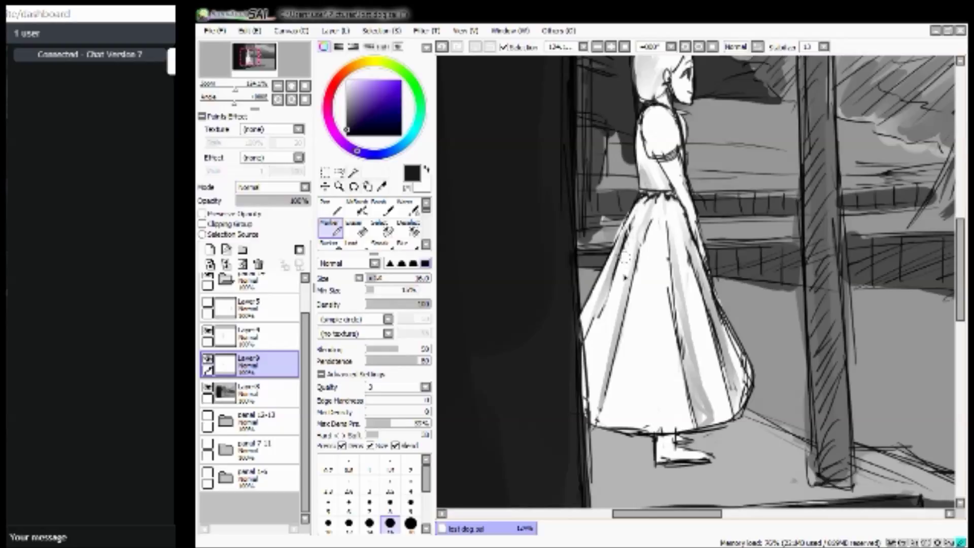
Tone the woman's bodice and sleeve an even grey with a size 50 Marker, redoing the first attempt.
drag(236, 79, 231, 71)
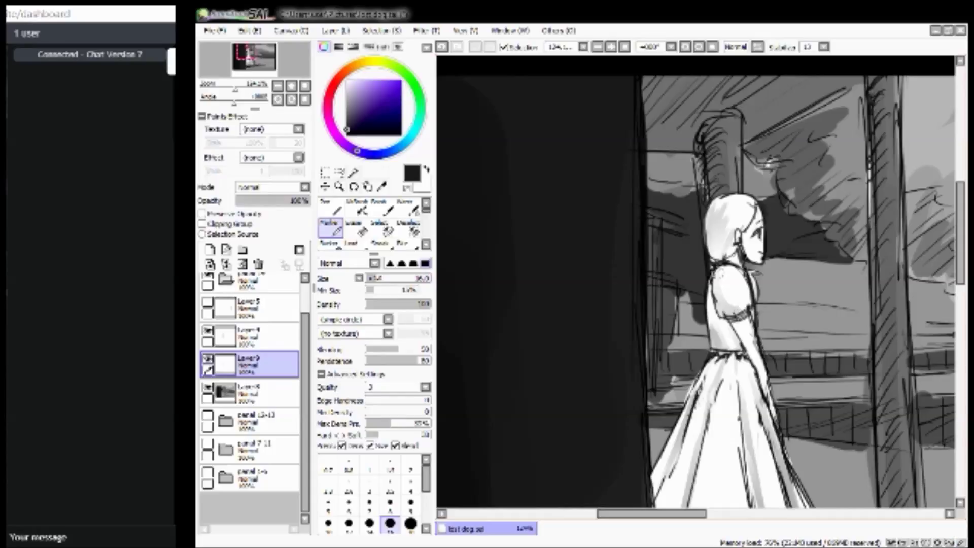
mouse_move(274, 69)
mouse_down()
mouse_move(256, 61)
mouse_move(256, 81)
mouse_move(277, 75)
mouse_up()
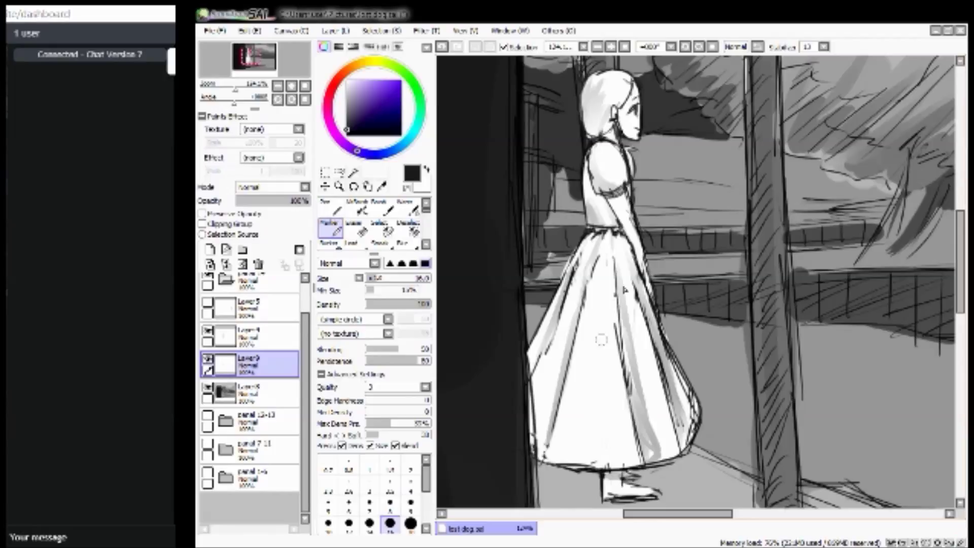
mouse_move(235, 96)
mouse_down()
mouse_move(218, 91)
mouse_move(226, 92)
mouse_up()
click(245, 72)
key(bracketright)
key(bracketright)
drag(611, 234, 615, 222)
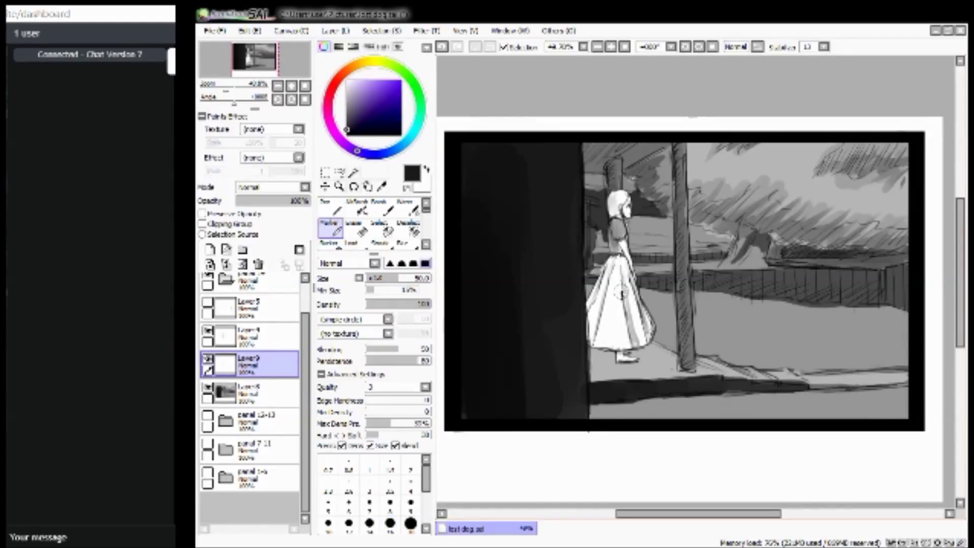
key(ctrl+z)
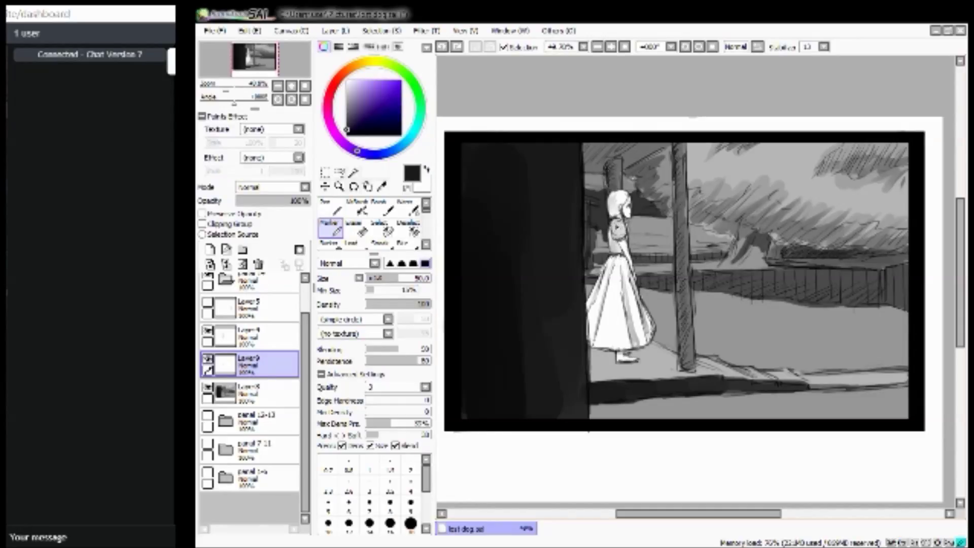
click(625, 303)
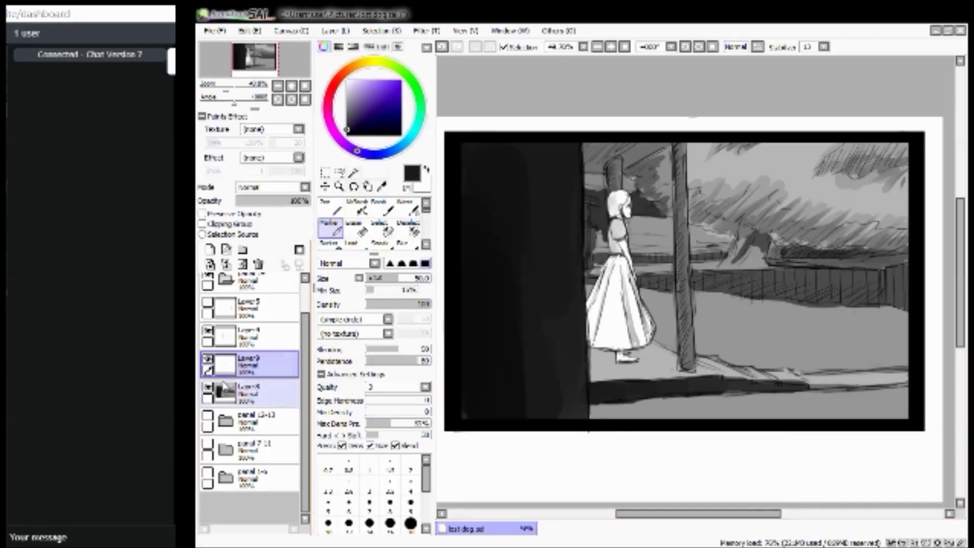
Identify the woman's layers by toggling visibility and merge her line layer down into the white fill layer.
click(208, 389)
click(208, 389)
click(209, 331)
click(209, 332)
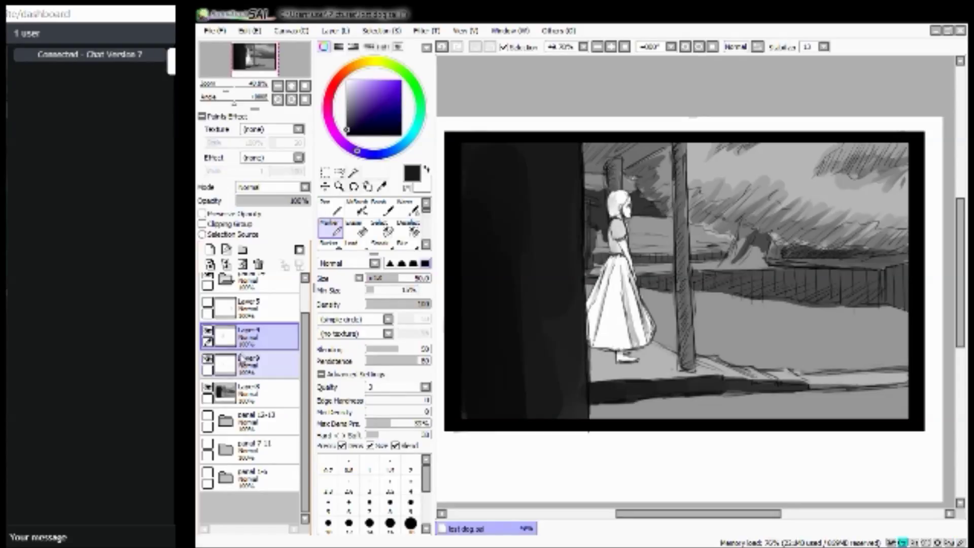
key(ctrl+e)
click(258, 336)
Show the running girl's rough sketch layer, add a new layer above it and switch to the Pen.
click(208, 302)
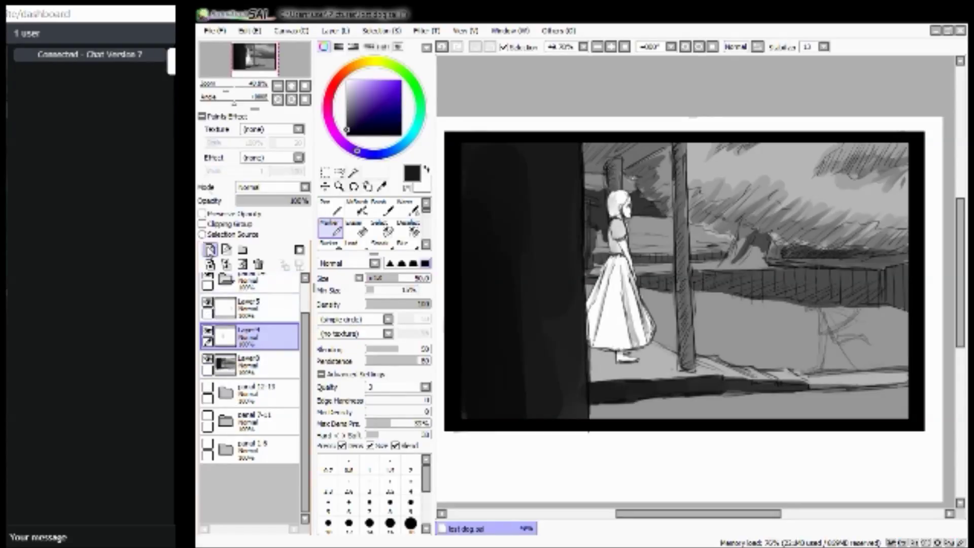
click(268, 311)
click(210, 249)
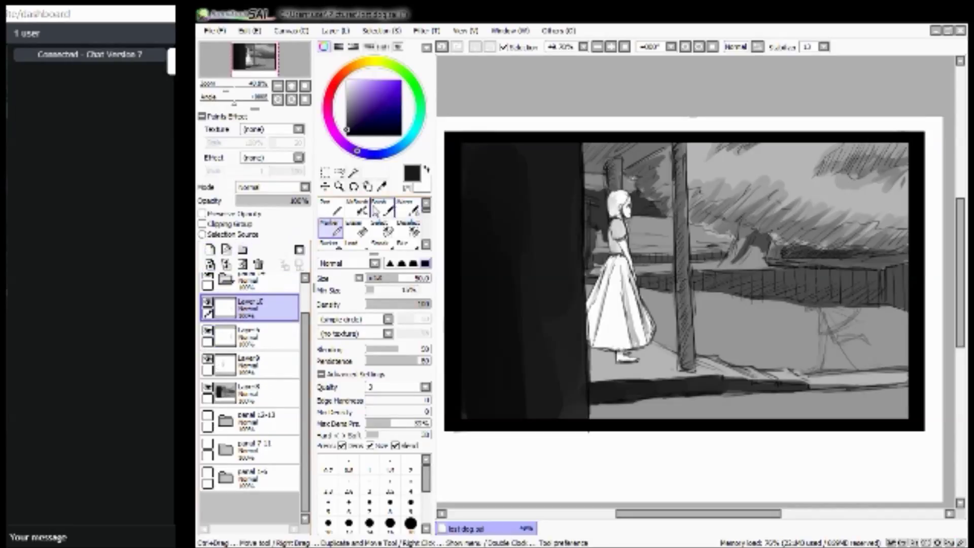
click(330, 207)
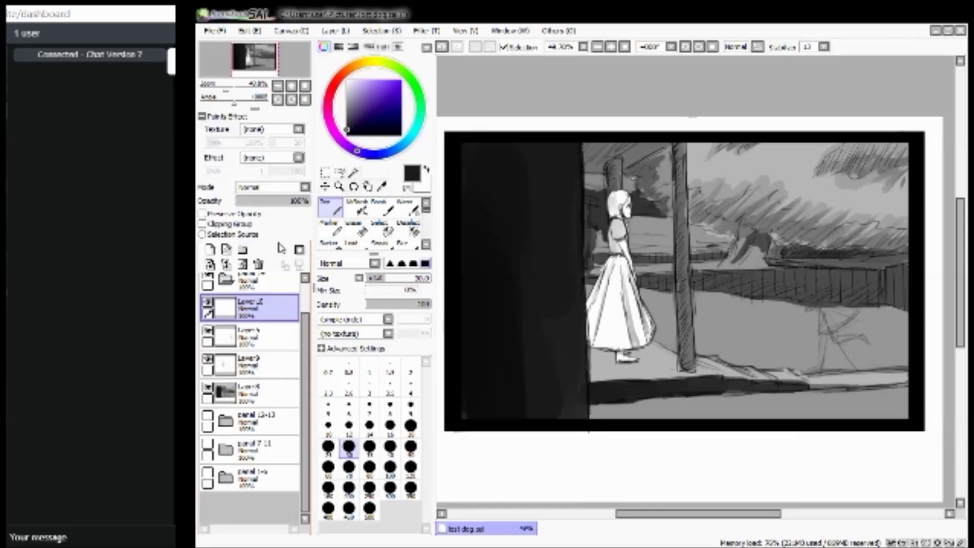
Hide the shaded background layer so that the running girl's sketch stands on plain white.
drag(257, 58, 255, 61)
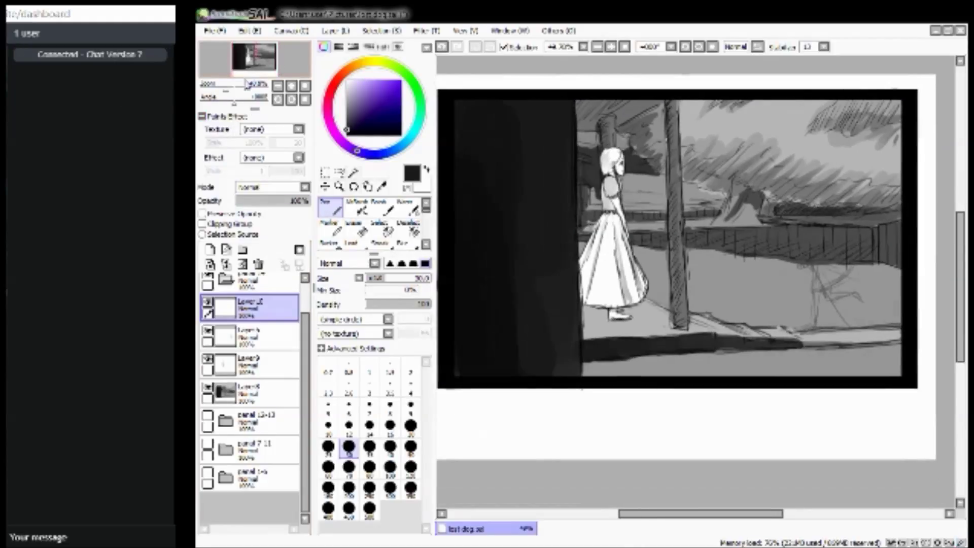
drag(224, 90, 285, 62)
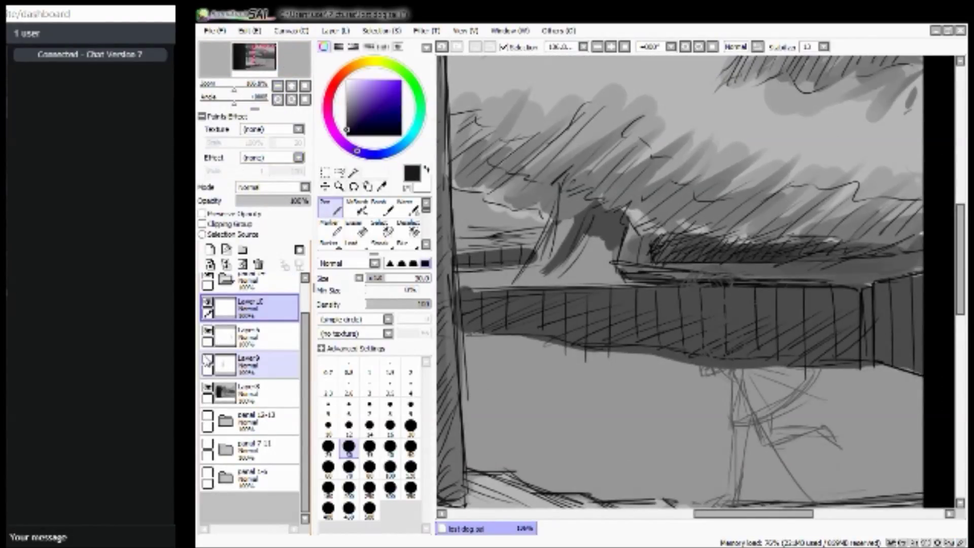
click(208, 332)
click(208, 332)
click(207, 387)
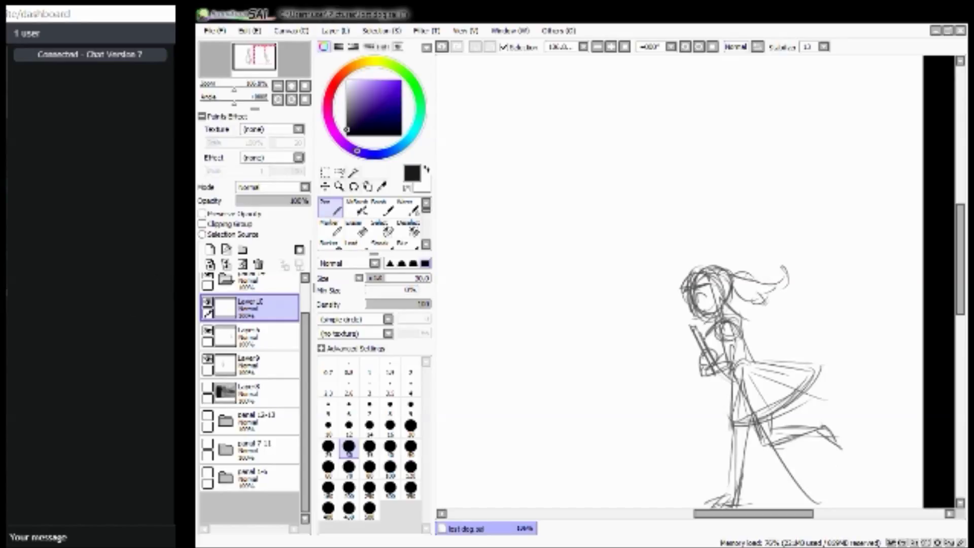
Examine the running girl's rough sketch against the finished woman and check what the sketch and new layers contain.
mouse_move(235, 92)
mouse_down()
mouse_move(249, 60)
mouse_move(268, 58)
mouse_up()
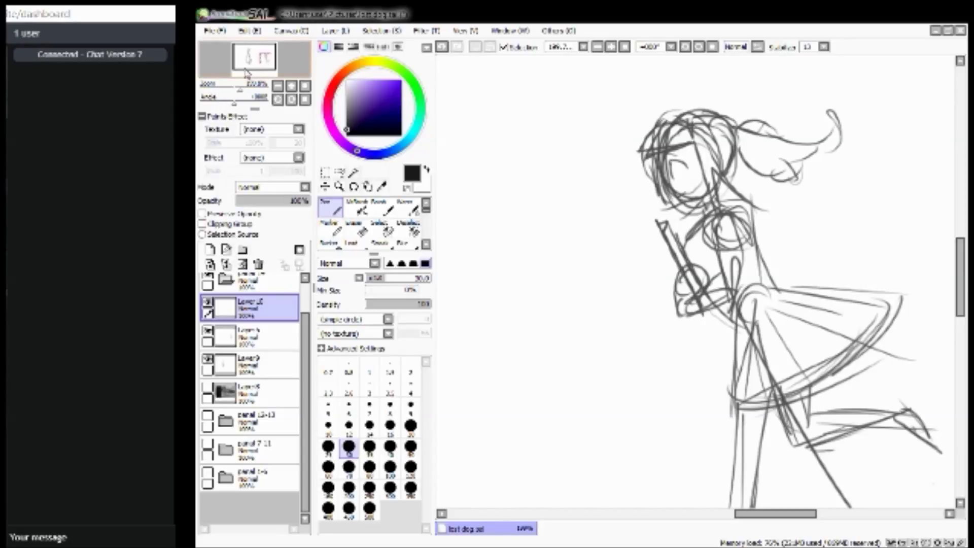
drag(270, 56, 267, 62)
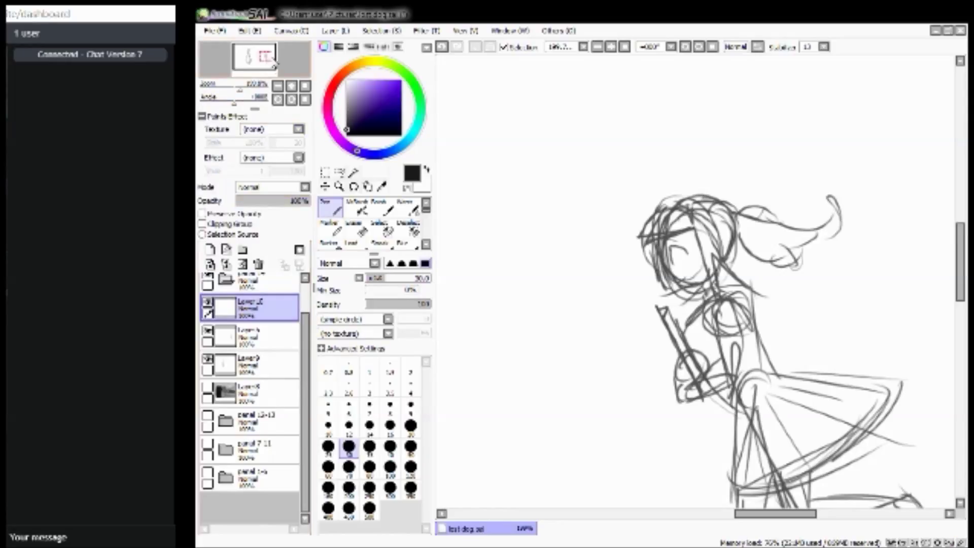
drag(265, 57, 250, 57)
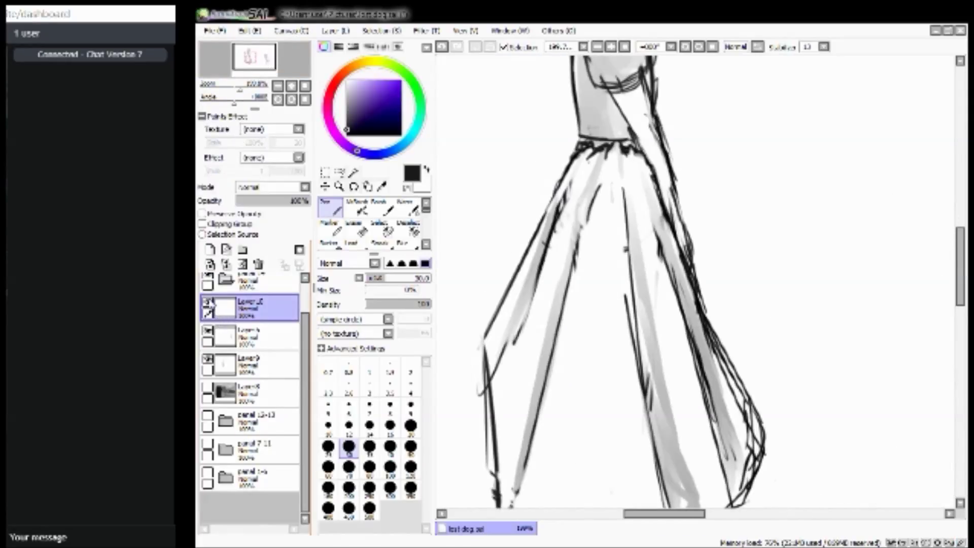
drag(267, 59, 282, 61)
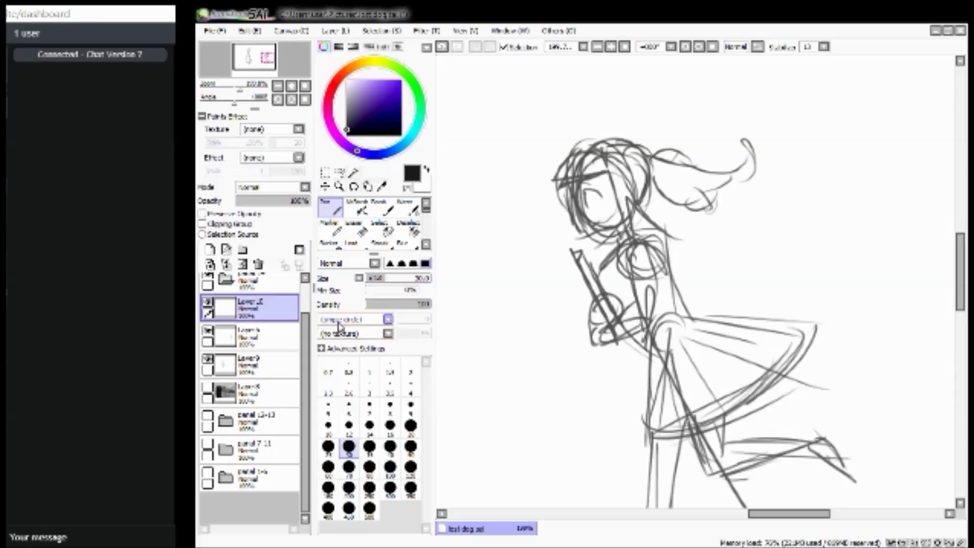
click(212, 330)
click(212, 330)
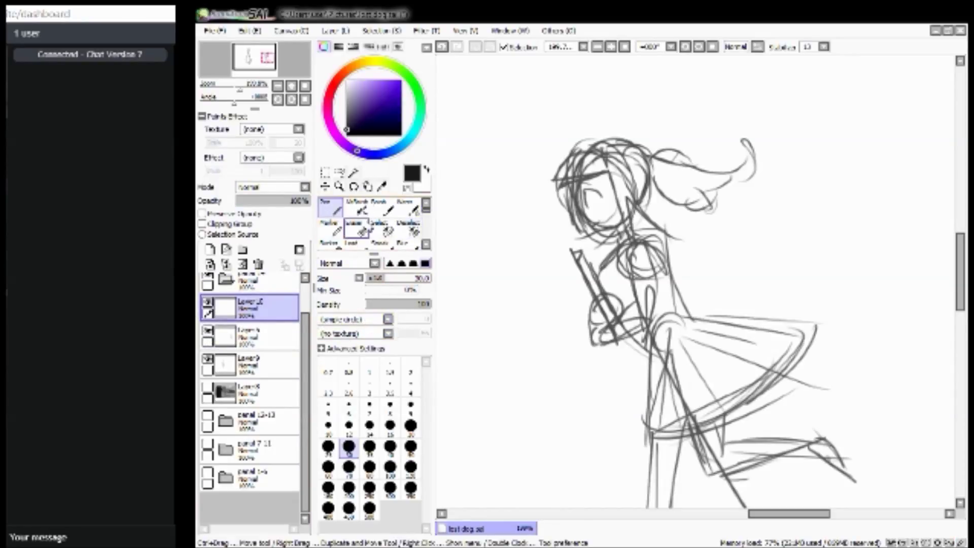
click(208, 332)
click(208, 332)
click(209, 303)
click(209, 303)
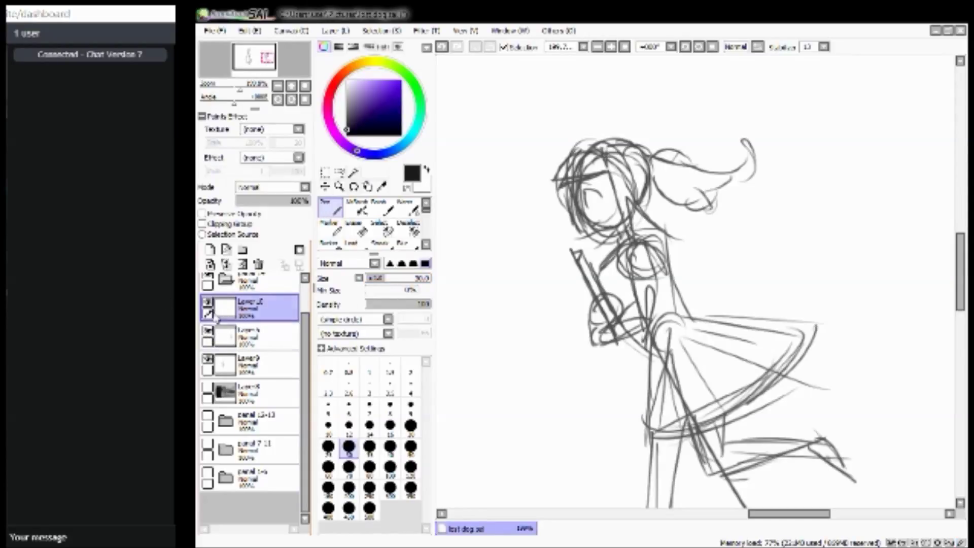
Lower the running girl's rough sketch layer to 42% opacity and make the new layer above it active.
click(257, 348)
drag(282, 201, 268, 202)
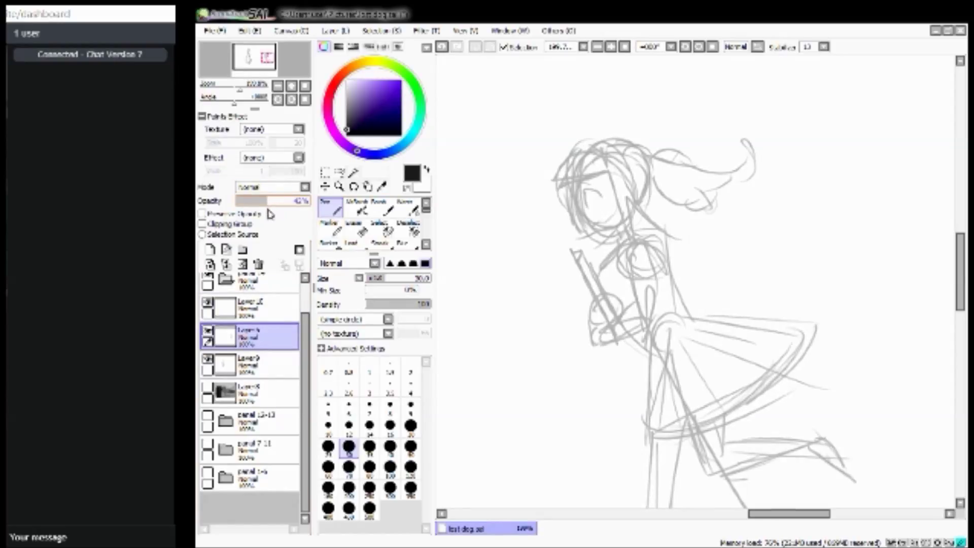
click(261, 311)
Draw the girl's pointed fringe in black over the faded sketch with a size 14 Pen.
drag(240, 92, 248, 70)
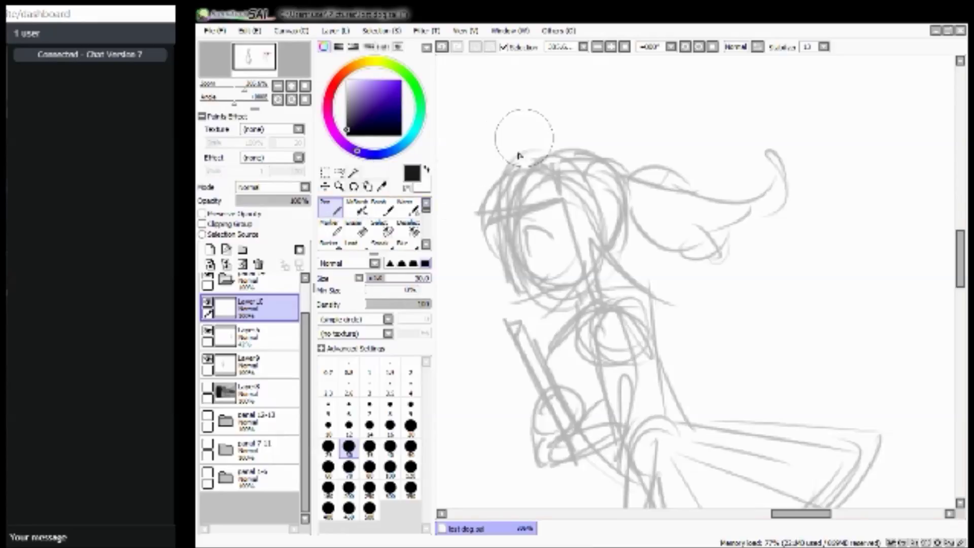
key(bracketleft)
key(bracketleft)
key(bracketleft)
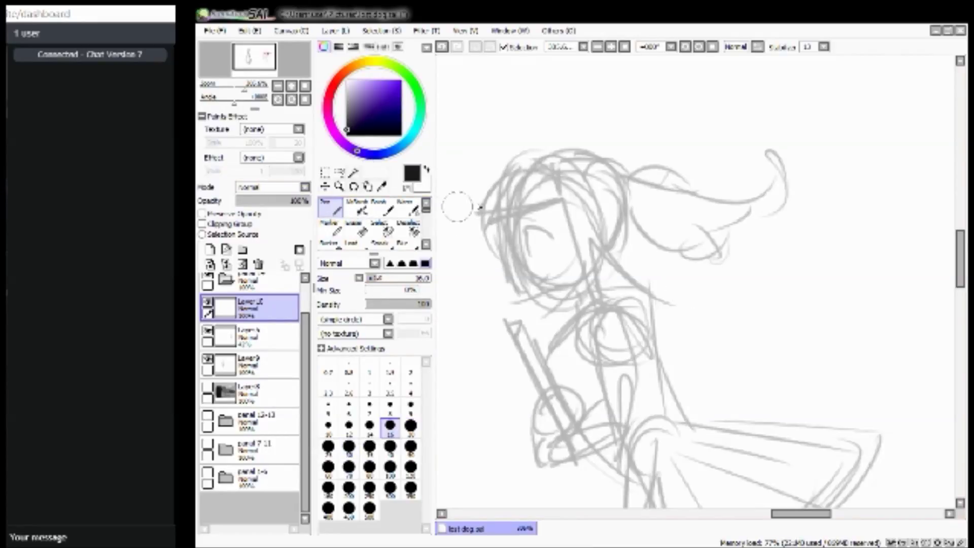
drag(367, 130, 335, 148)
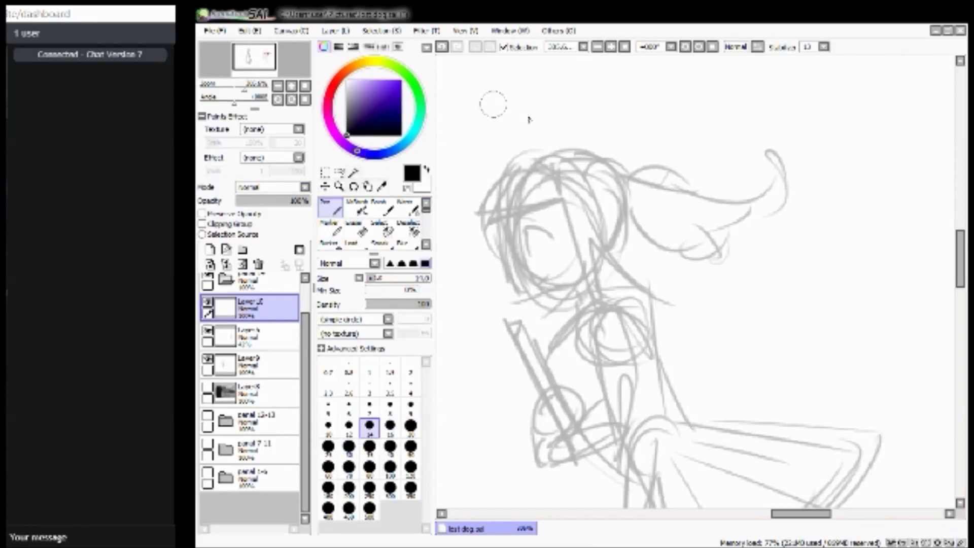
mouse_move(474, 211)
mouse_down()
mouse_move(534, 159)
mouse_move(549, 197)
mouse_up()
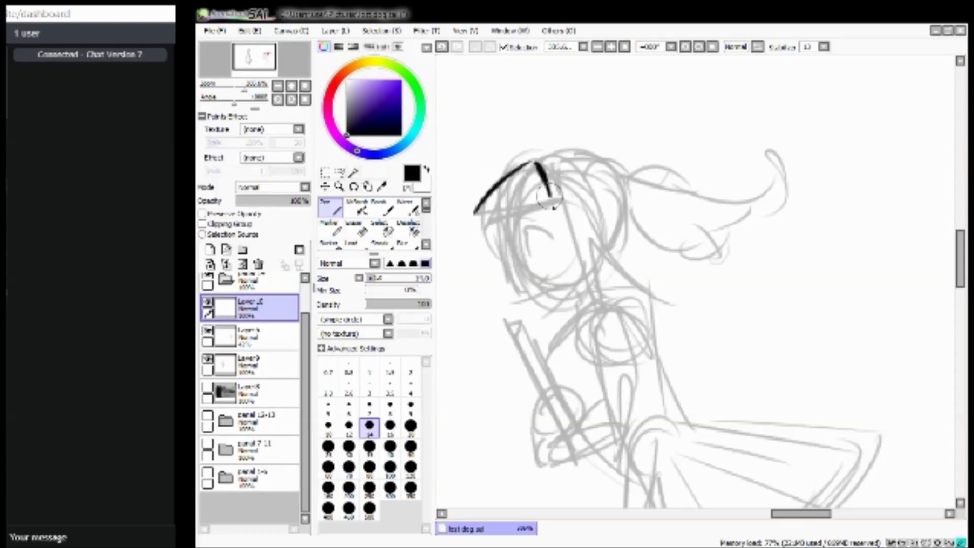
mouse_move(487, 216)
mouse_down()
mouse_move(502, 193)
mouse_move(498, 213)
mouse_move(541, 193)
mouse_move(550, 201)
mouse_up()
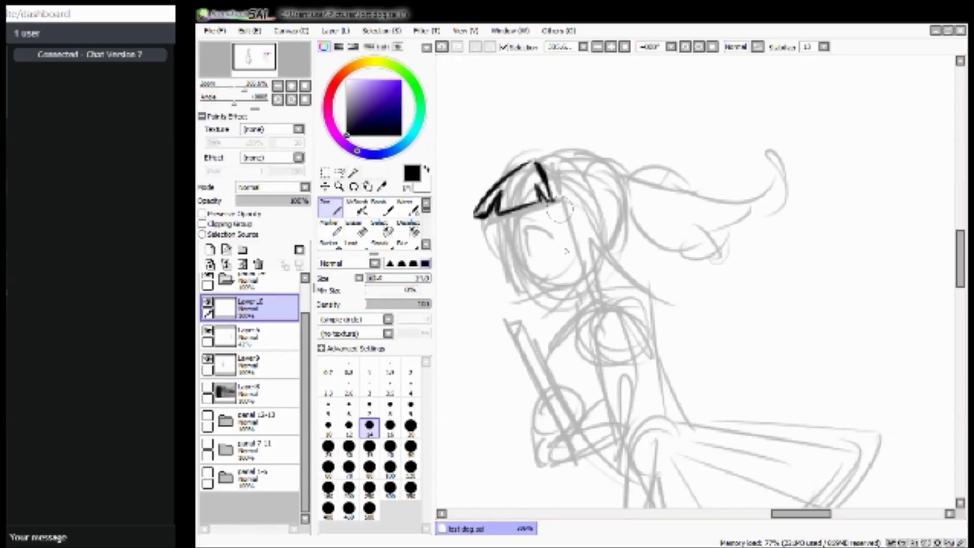
Draw the girl's long side lock, the strands over her crown and the curved back of her head.
drag(550, 203, 588, 302)
drag(558, 223, 623, 296)
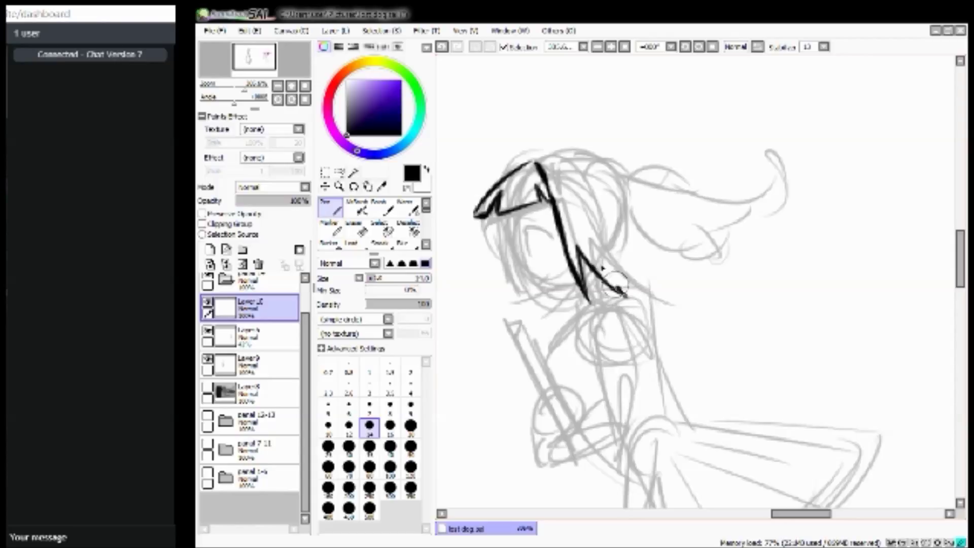
drag(540, 166, 627, 298)
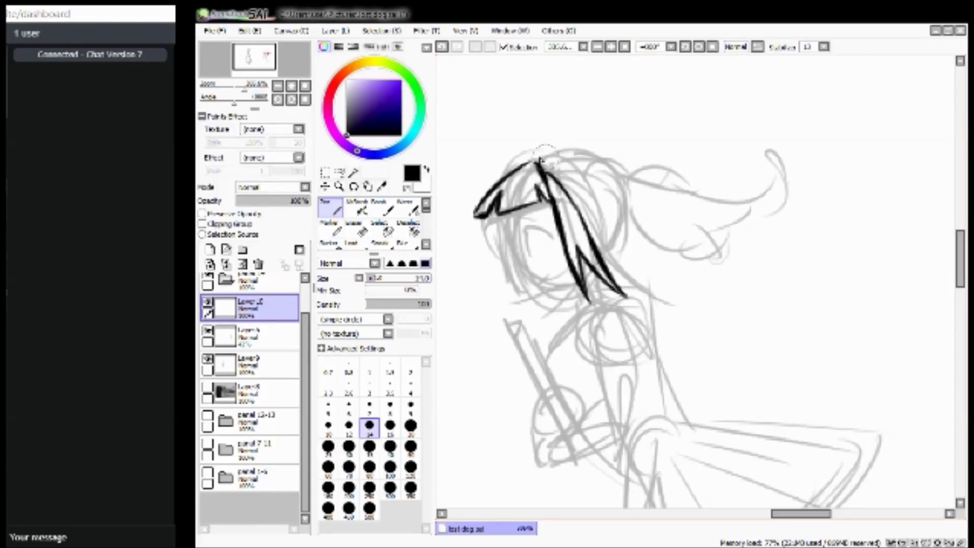
mouse_move(536, 163)
mouse_down()
mouse_move(581, 154)
mouse_move(611, 175)
mouse_move(581, 171)
mouse_move(594, 187)
mouse_move(589, 231)
mouse_up()
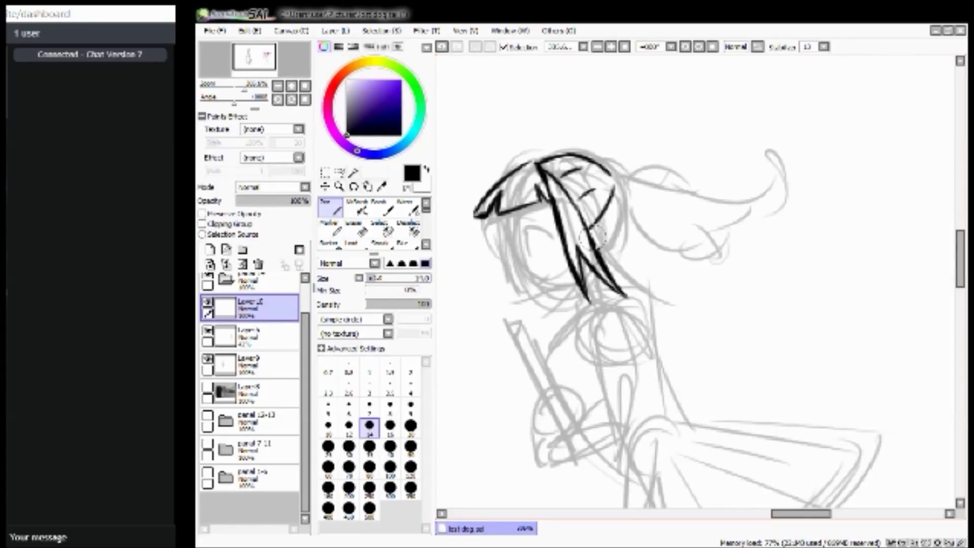
drag(614, 174, 607, 253)
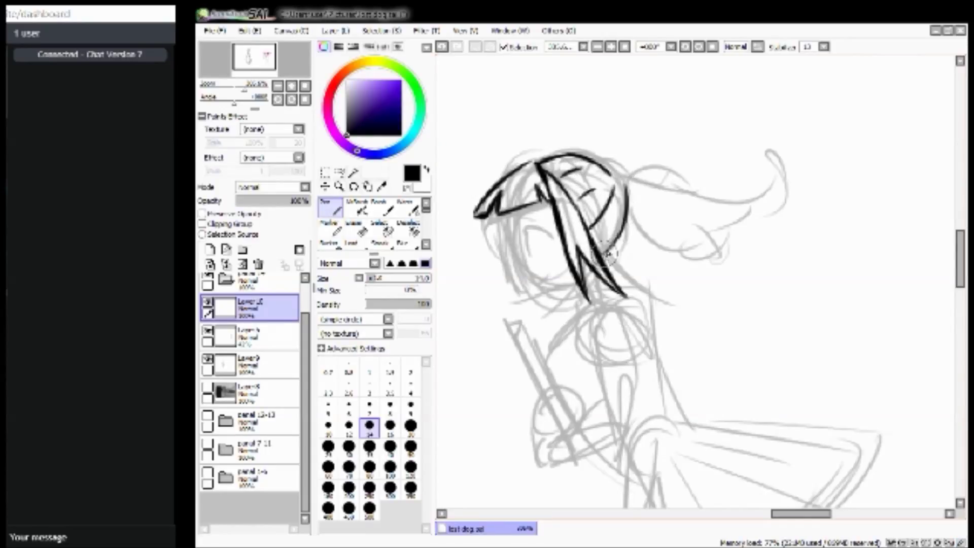
Draw the girl's hair tie and her ponytail streaming back from the head with forked, pointed ends.
drag(615, 172, 622, 183)
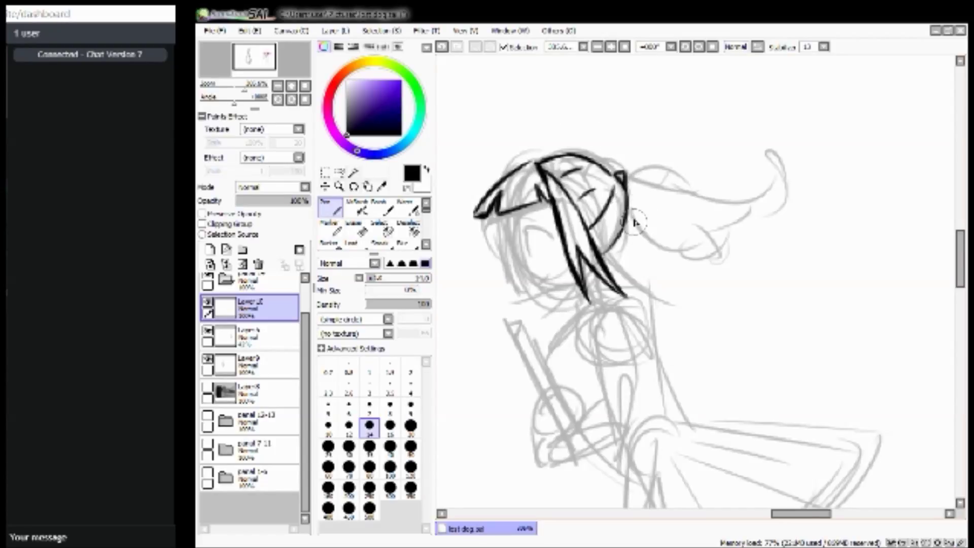
mouse_move(630, 219)
mouse_down()
mouse_move(732, 257)
mouse_move(680, 229)
mouse_up()
mouse_move(620, 177)
mouse_down()
mouse_move(639, 163)
mouse_move(694, 227)
mouse_move(724, 210)
mouse_move(706, 226)
mouse_move(730, 259)
mouse_up()
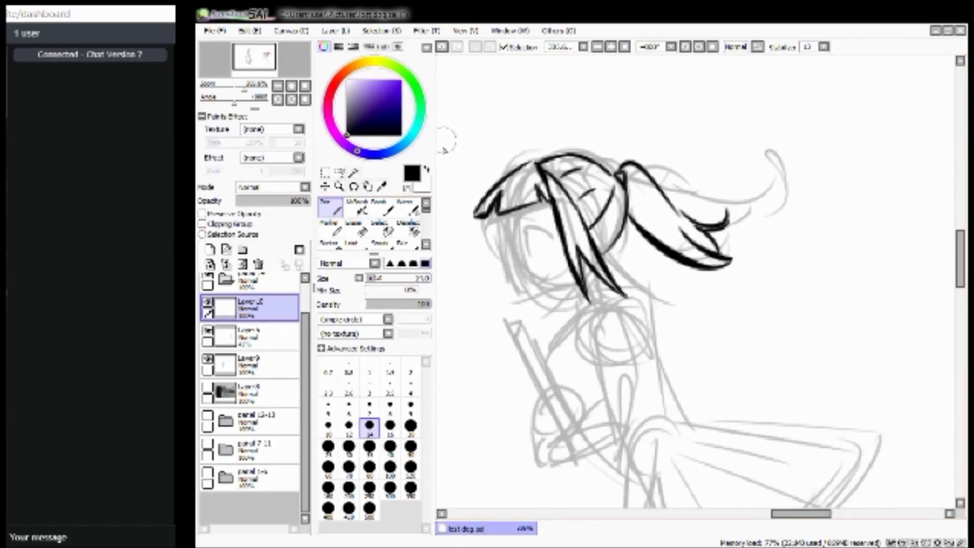
Draw the front contour of the girl's face from under the fringe down around the chin.
mouse_move(497, 205)
mouse_down()
mouse_move(517, 275)
mouse_move(534, 294)
mouse_up()
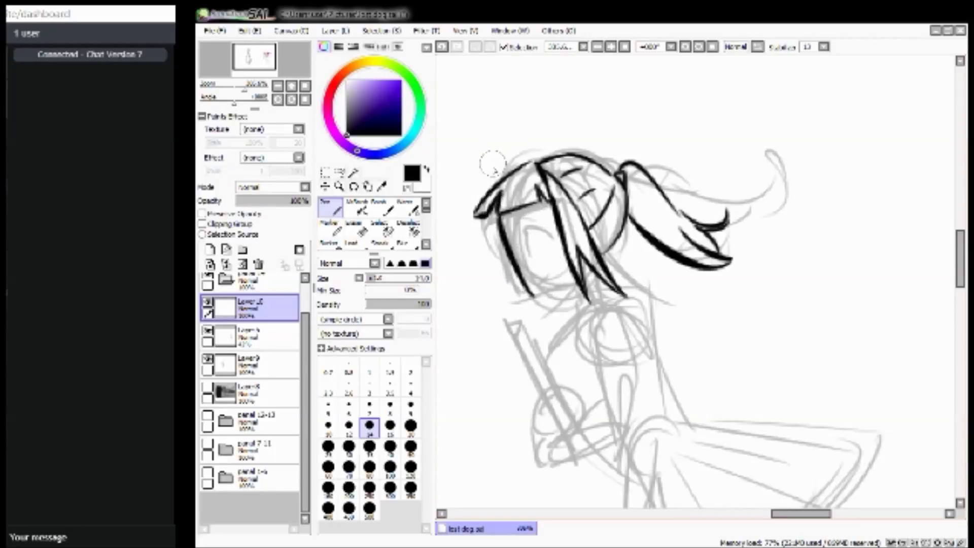
key(ctrl+z)
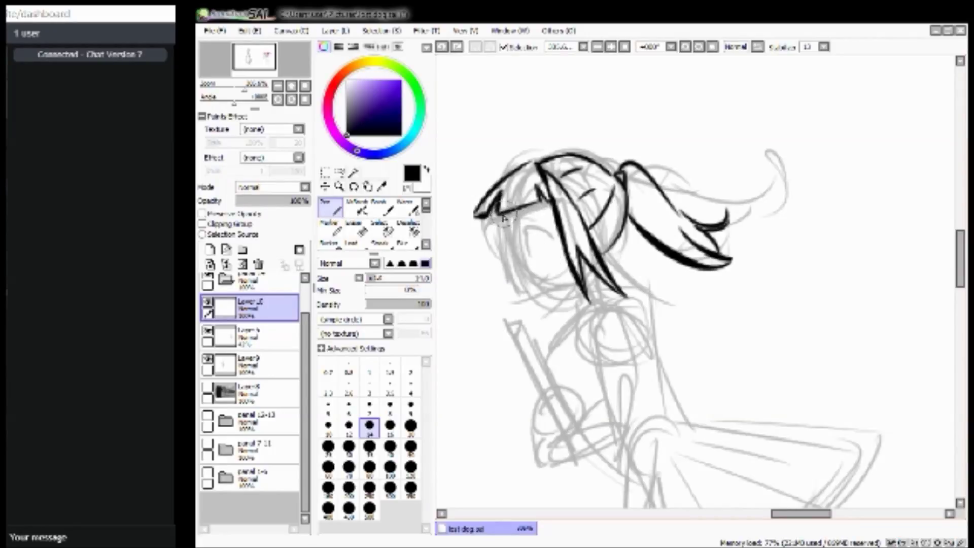
drag(502, 216, 538, 298)
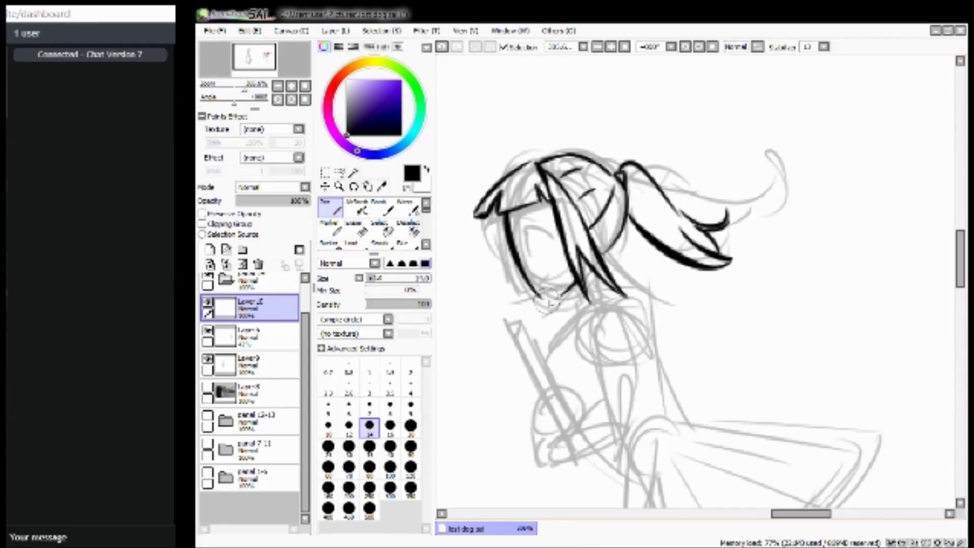
mouse_move(536, 294)
mouse_down()
mouse_move(571, 292)
mouse_move(563, 307)
mouse_move(568, 301)
mouse_up()
key(ctrl+z)
Draw the girl's eye, small mouth and low eyebrow inside the face, redoing the eyebrow until it sits just above the eye.
drag(521, 232, 548, 236)
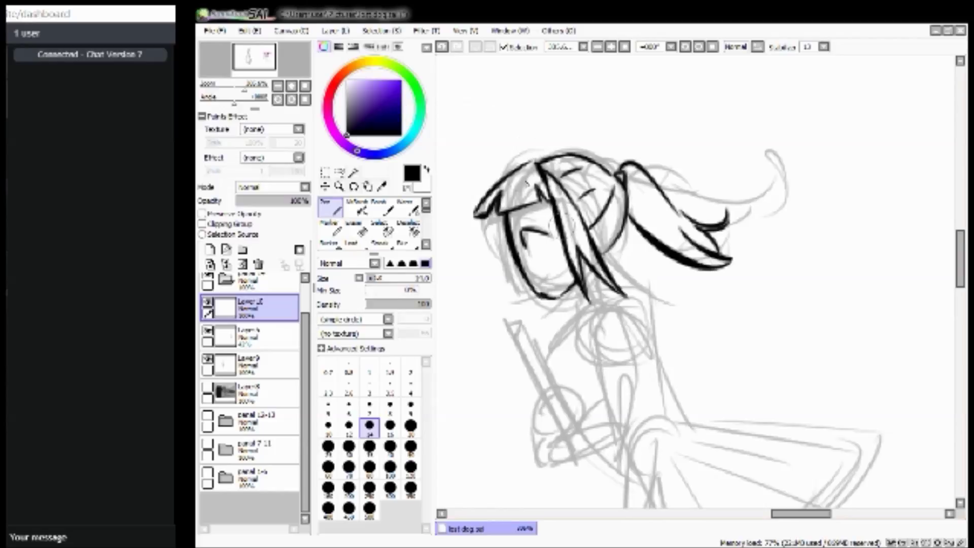
key(ctrl+z)
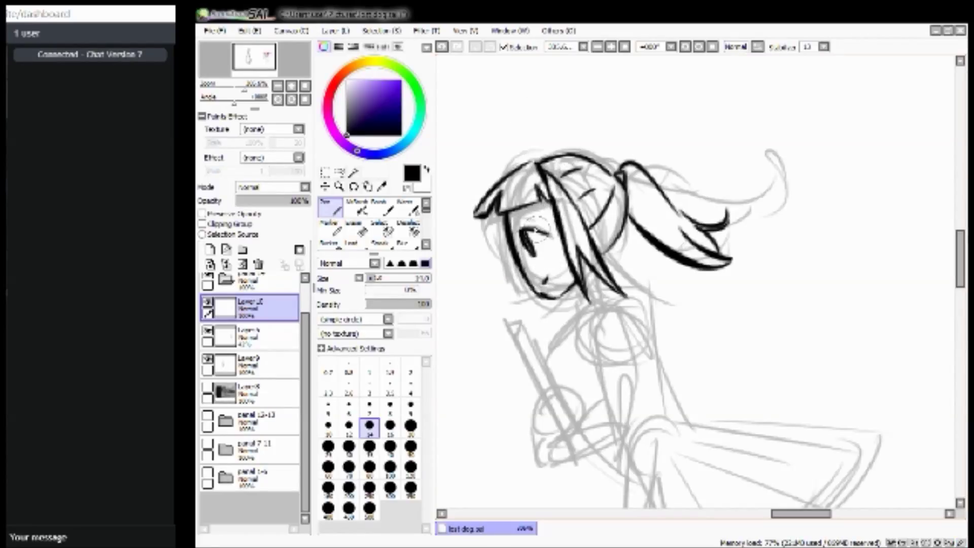
mouse_move(539, 215)
mouse_down()
mouse_move(502, 218)
mouse_move(542, 216)
mouse_up()
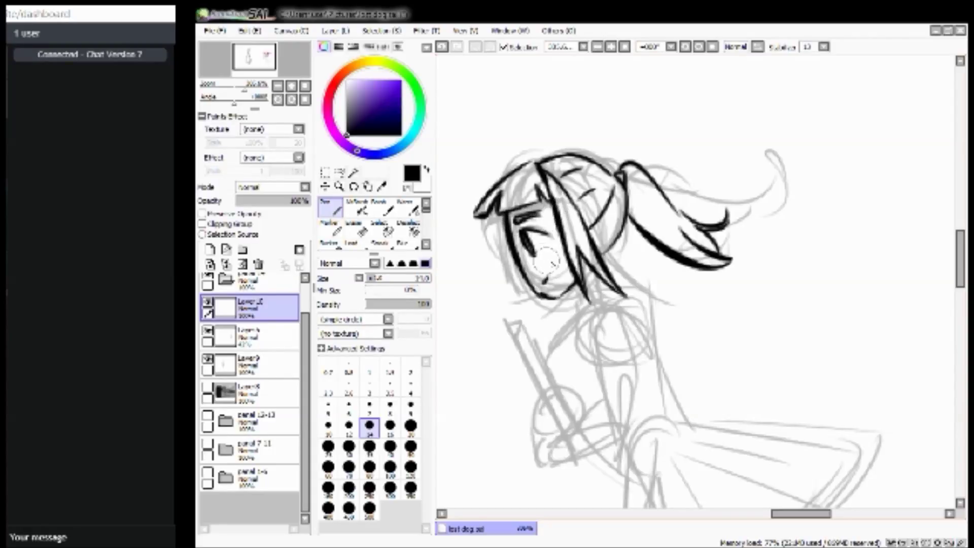
key(ctrl+z)
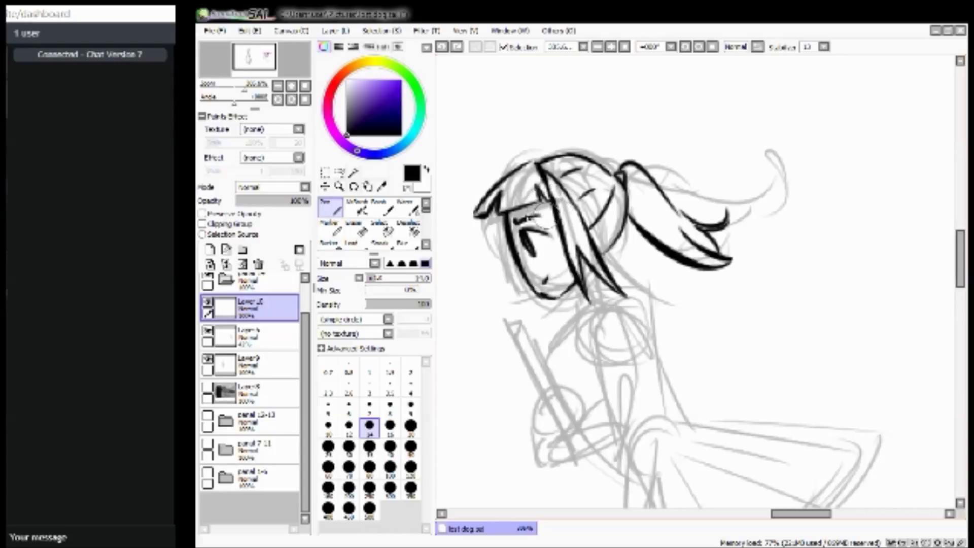
drag(514, 219, 547, 215)
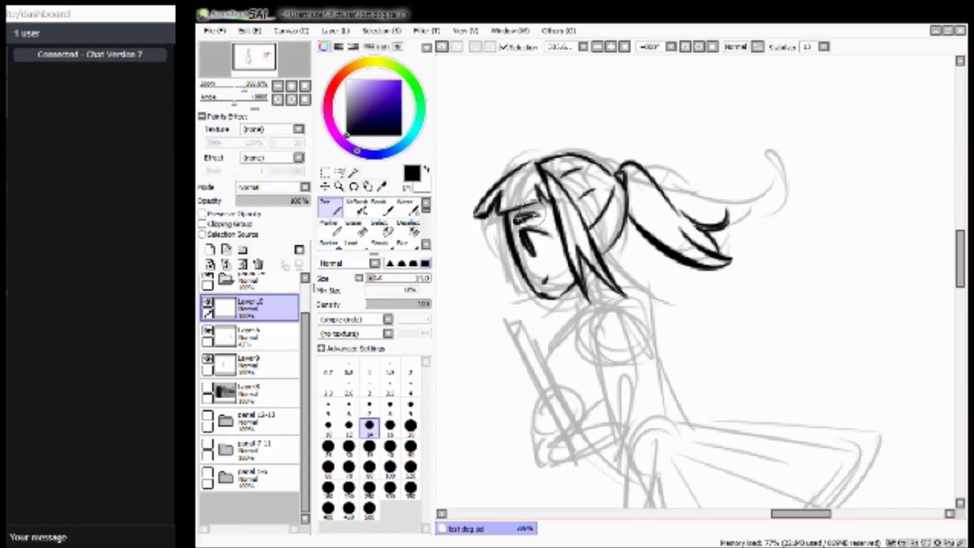
key(ctrl+z)
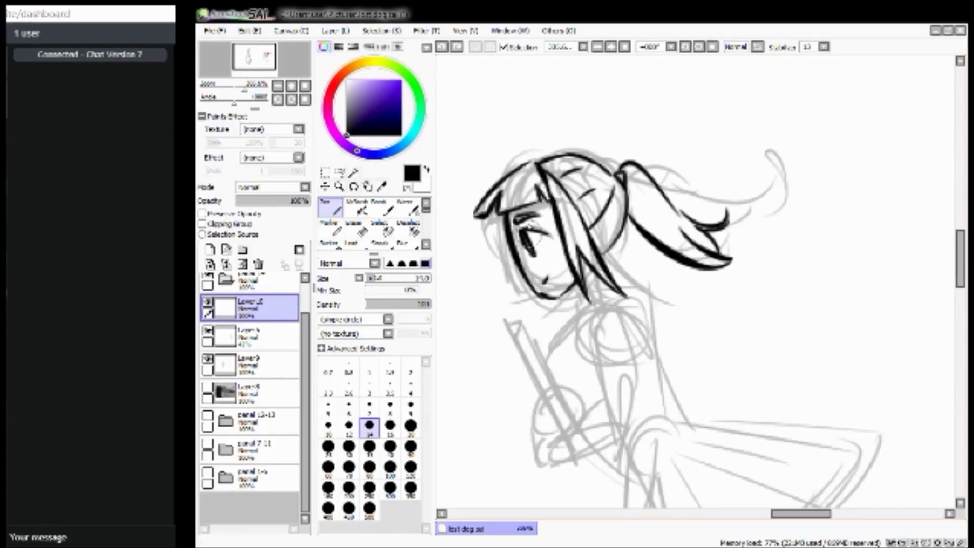
drag(544, 216, 513, 219)
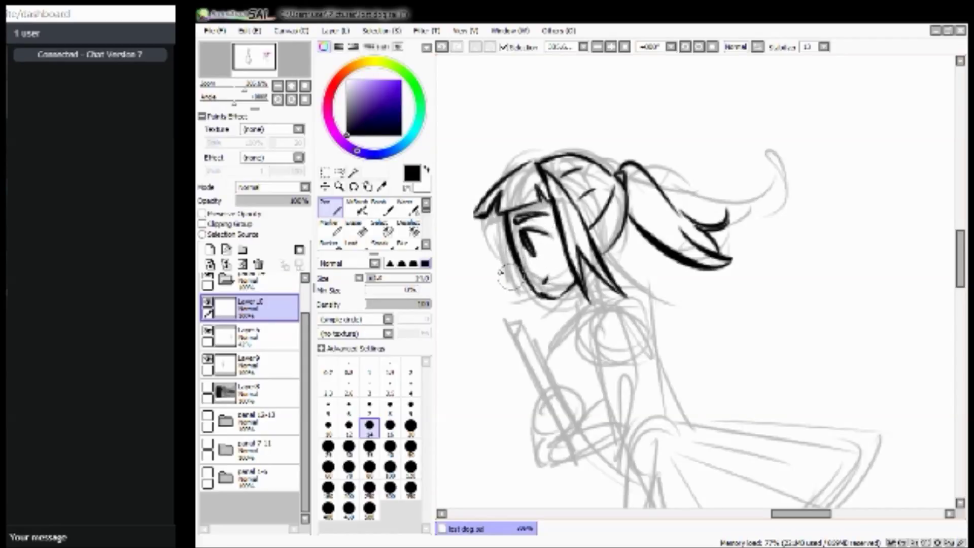
Draw the girl's neck below the chin and the small collar point under the side lock.
drag(569, 288, 574, 307)
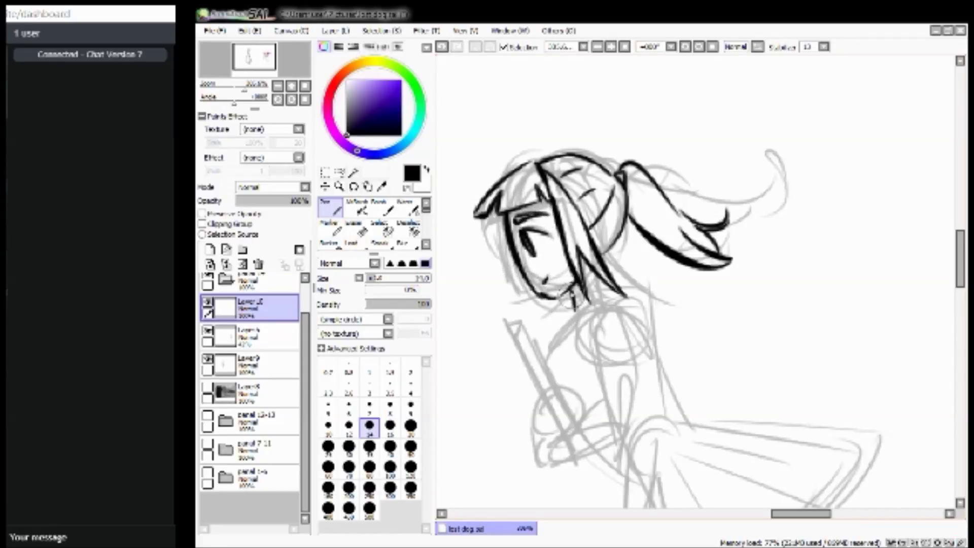
drag(591, 270, 602, 300)
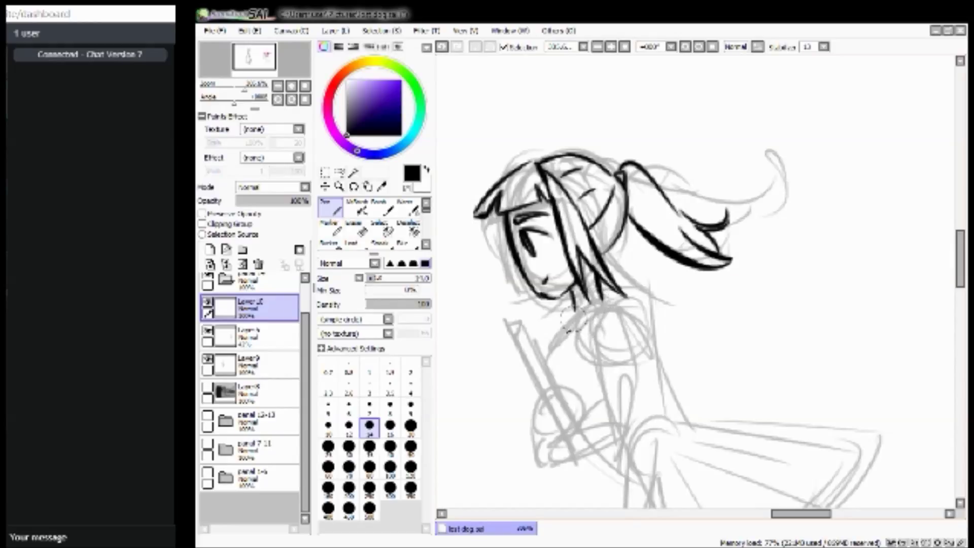
drag(598, 302, 574, 331)
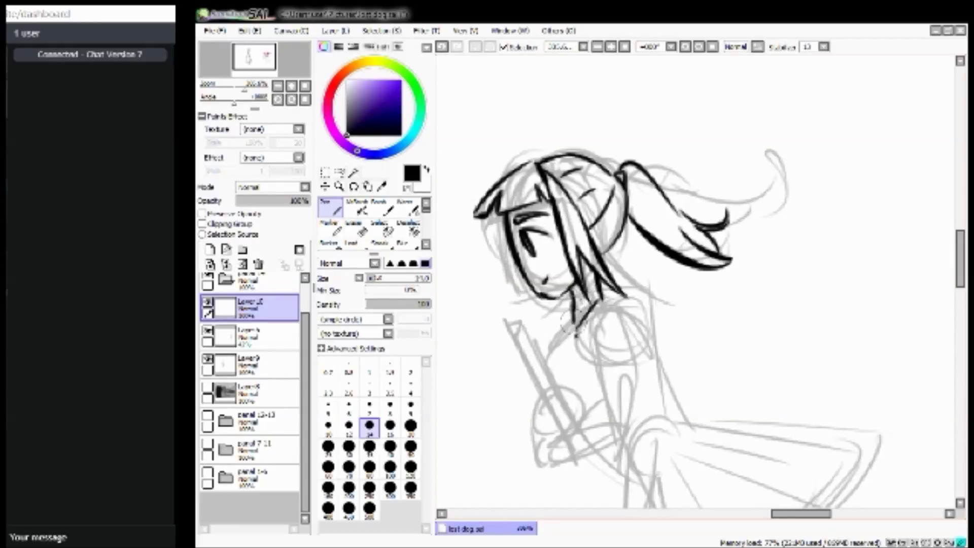
drag(564, 295, 575, 330)
drag(263, 65, 263, 67)
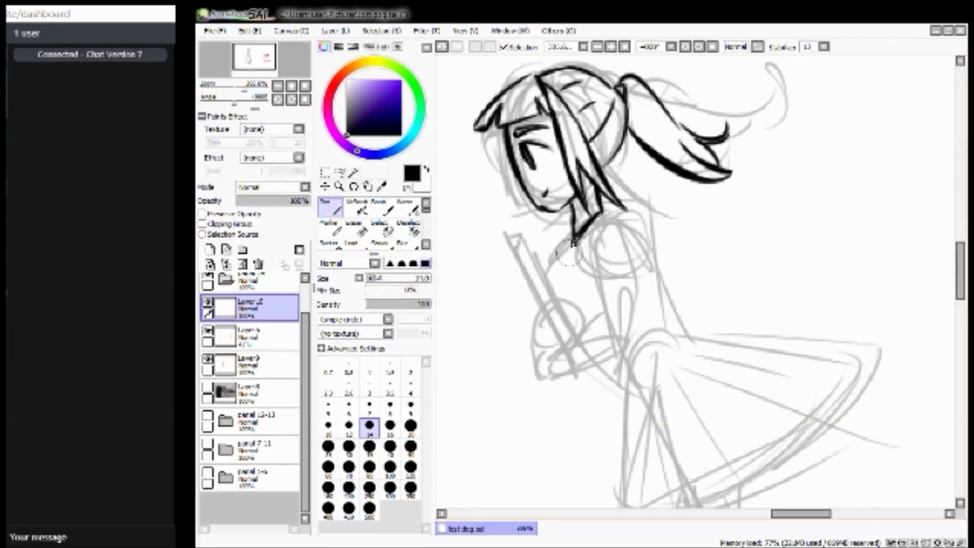
drag(574, 237, 563, 303)
mouse_move(584, 260)
mouse_down()
mouse_move(595, 317)
mouse_move(654, 312)
mouse_move(623, 238)
mouse_up()
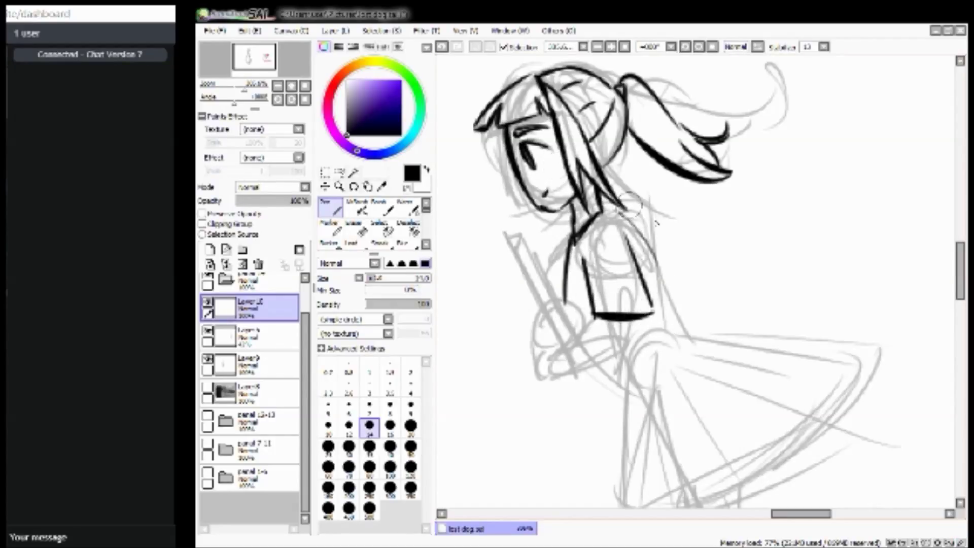
key(ctrl+z)
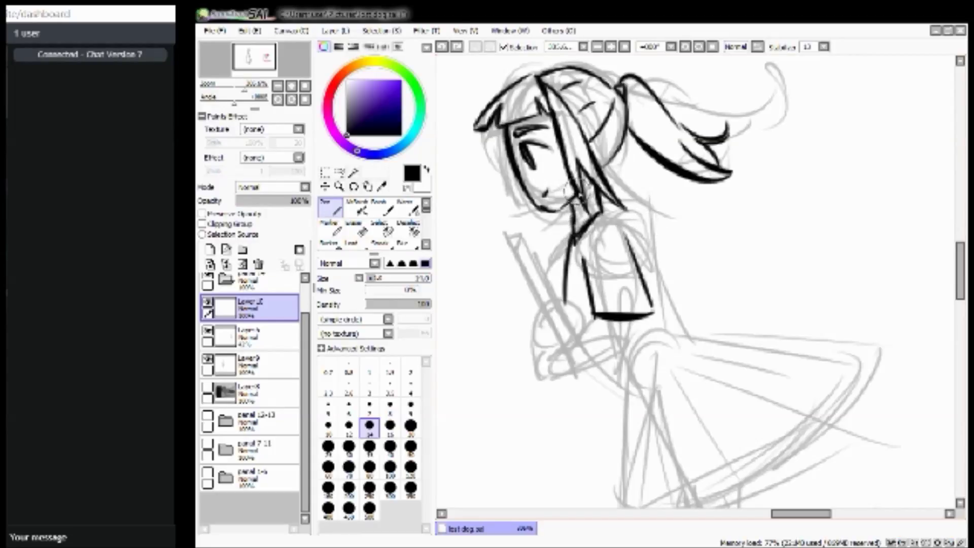
key(ctrl+z)
key(ctrl+z)
key(ctrl+z)
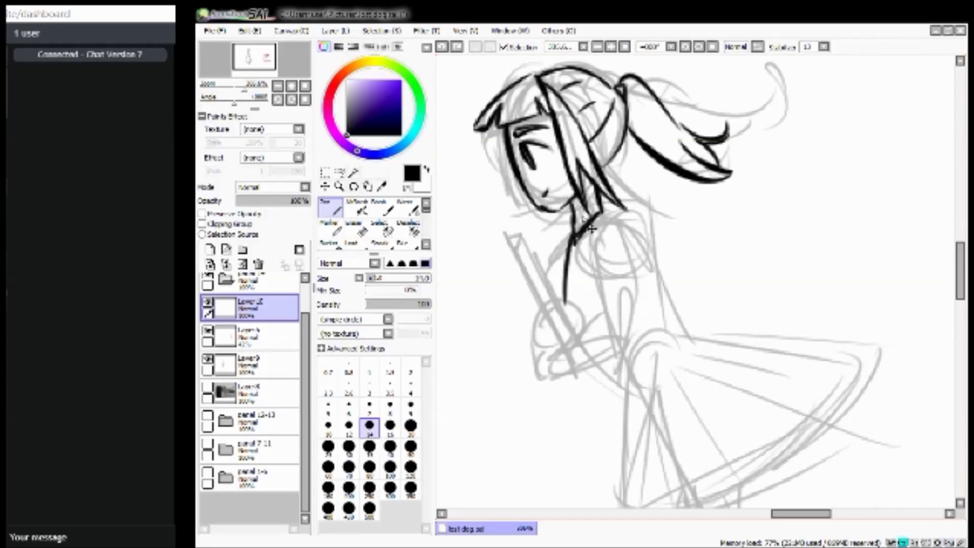
key(ctrl+z)
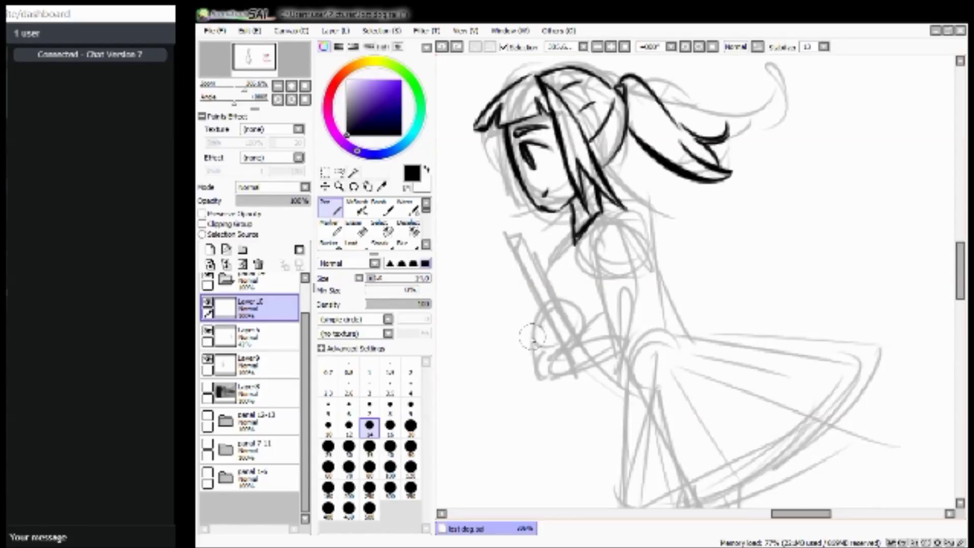
Draw the girl's upper hand with its thumb and curled fingers gripping the sketched book.
mouse_move(536, 302)
mouse_down()
mouse_move(541, 326)
mouse_move(564, 301)
mouse_move(561, 309)
mouse_move(586, 335)
mouse_move(565, 342)
mouse_move(567, 350)
mouse_move(583, 330)
mouse_move(574, 347)
mouse_up()
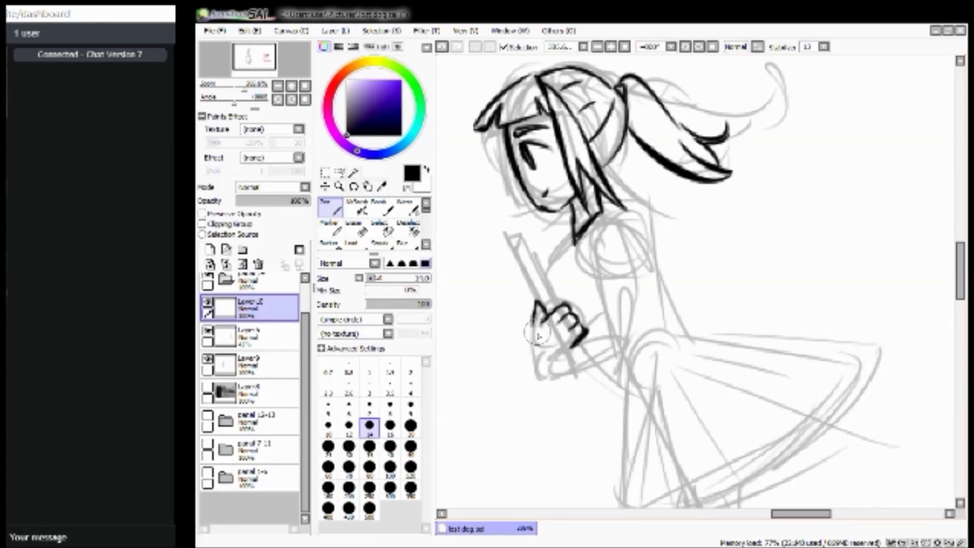
drag(584, 331, 544, 348)
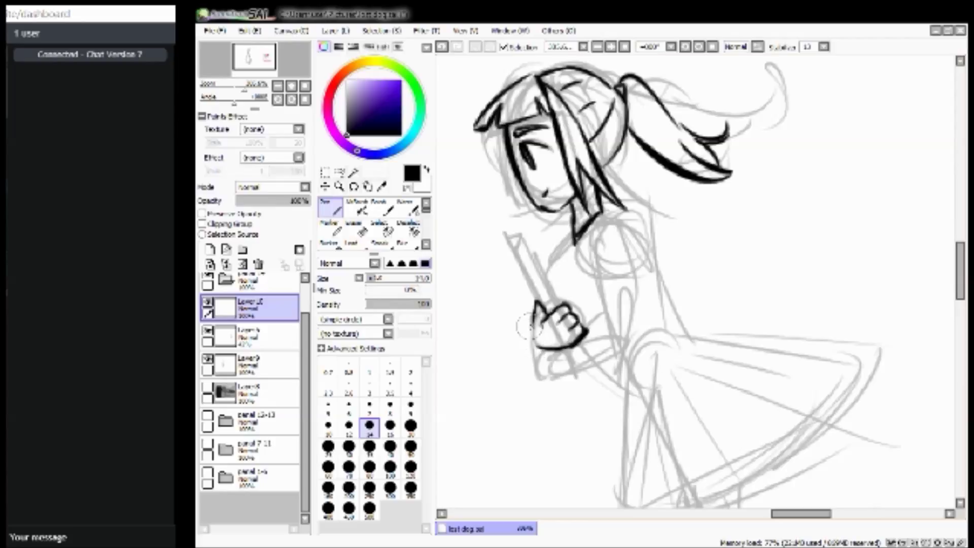
drag(587, 330, 553, 353)
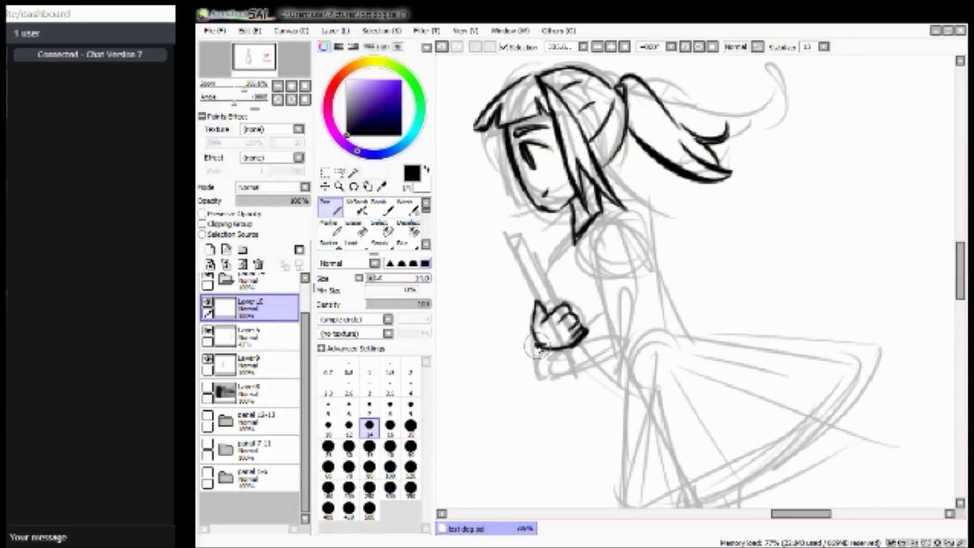
mouse_move(533, 354)
mouse_down()
mouse_move(540, 377)
mouse_move(577, 374)
mouse_move(616, 361)
mouse_up()
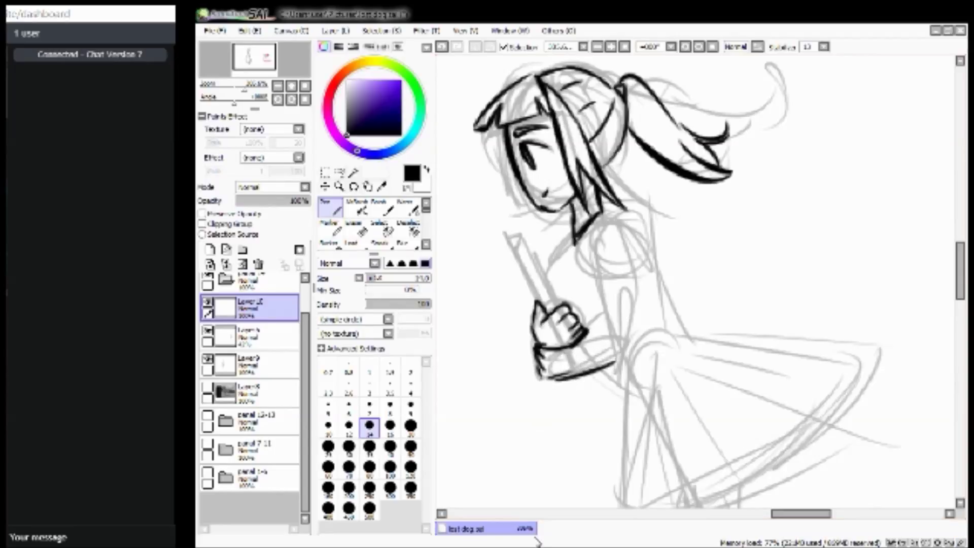
key(ctrl+z)
key(ctrl+z)
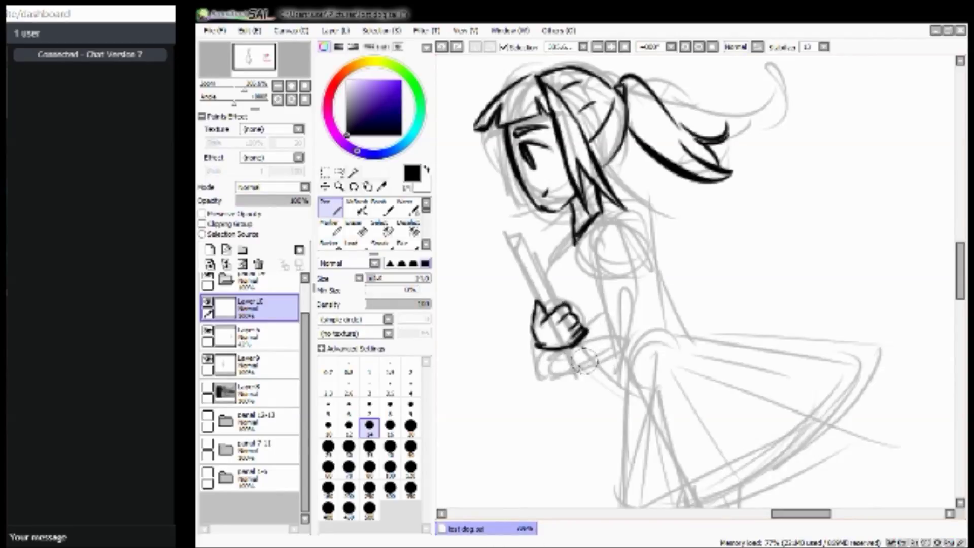
Draw the forearm beneath the gripping hand with two lines curving up and back towards the elbow.
mouse_move(537, 349)
mouse_down()
mouse_move(541, 371)
mouse_move(563, 378)
mouse_move(606, 357)
mouse_up()
mouse_move(543, 373)
mouse_down()
mouse_move(588, 363)
mouse_move(609, 324)
mouse_up()
drag(571, 357, 620, 319)
drag(583, 374, 644, 335)
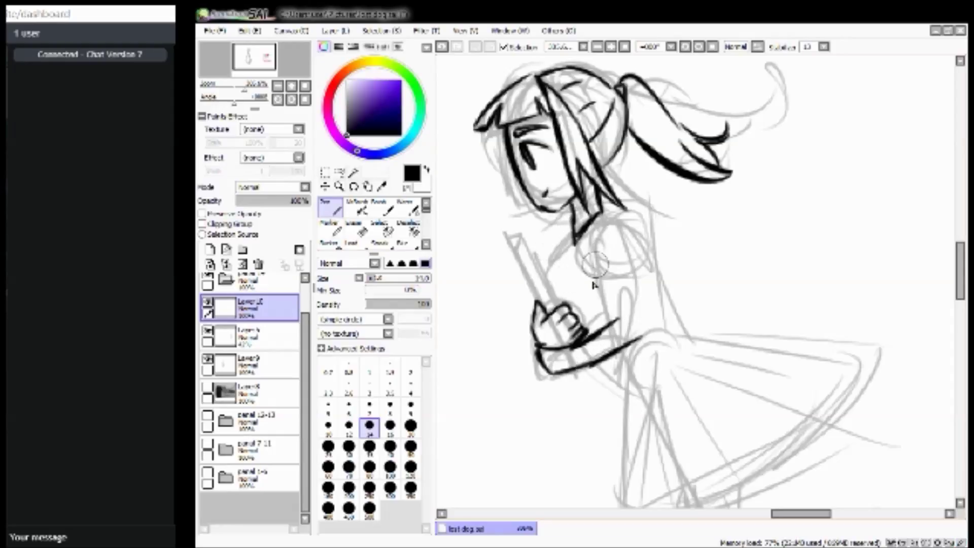
Draw the girl's short sleeve with a rounded shoulder, a straight front edge and a flared hem.
mouse_move(584, 240)
mouse_down()
mouse_move(584, 290)
mouse_move(657, 269)
mouse_up()
drag(622, 217, 658, 264)
drag(580, 223, 625, 234)
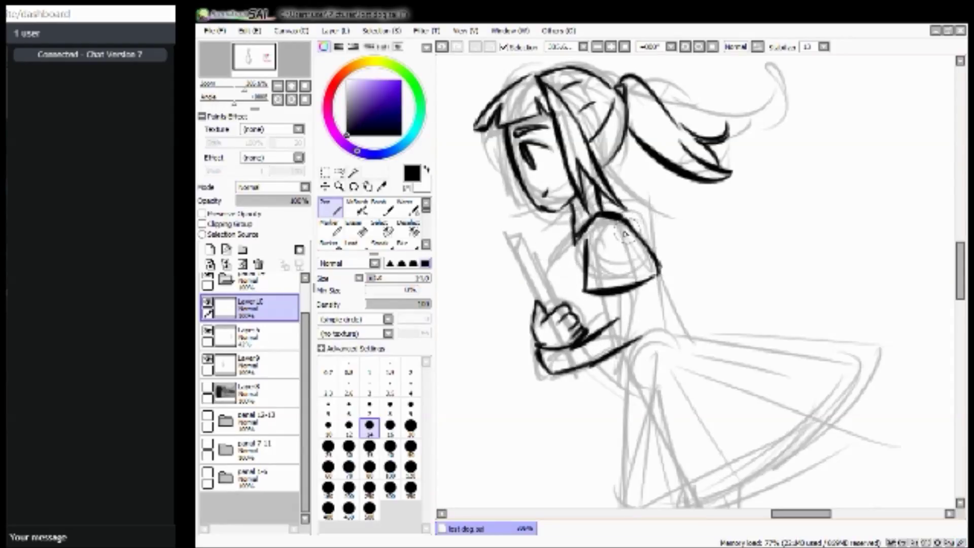
Join the sleeve to the forearm with the inner and outer arm lines, and draw the front line of the chest.
drag(613, 294, 615, 320)
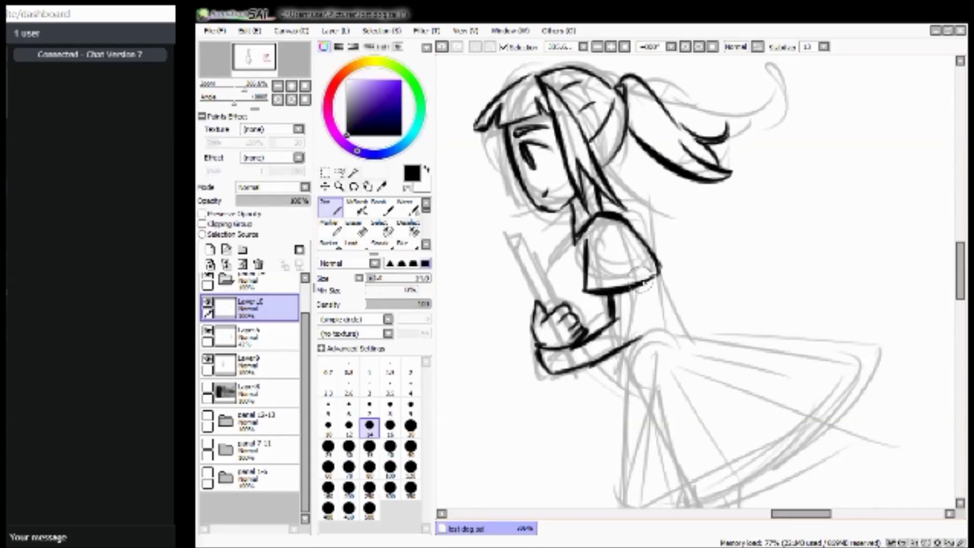
drag(649, 280, 641, 335)
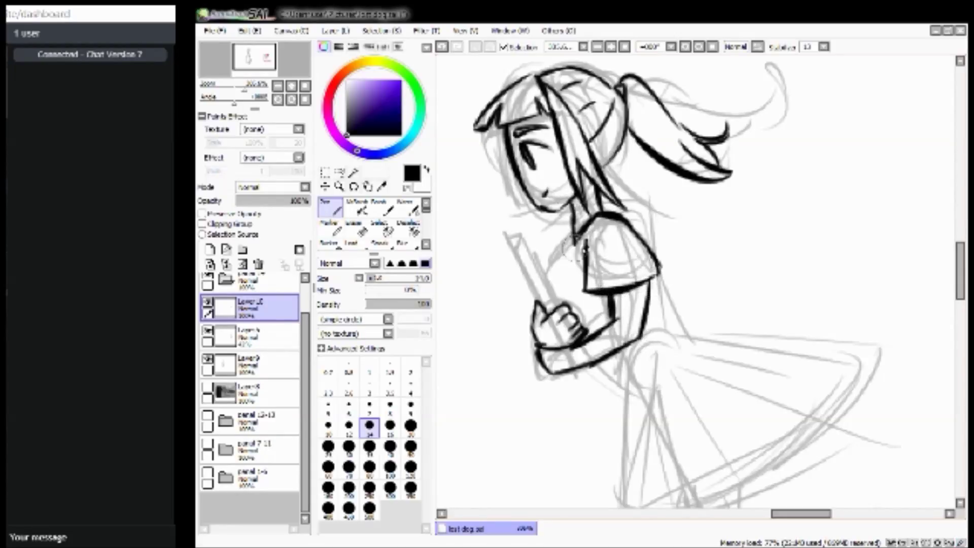
drag(572, 238, 567, 298)
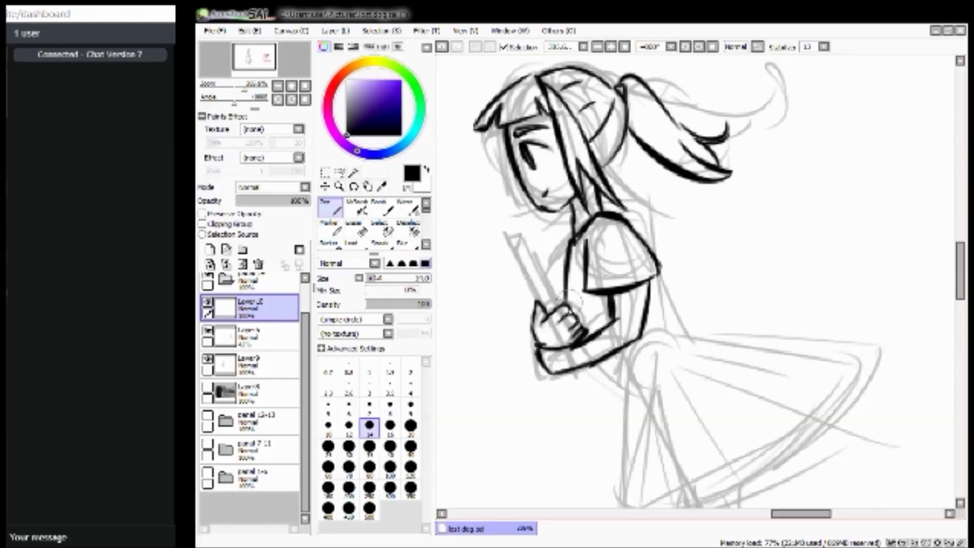
Draw the upright book rising from the girl's hand, with its cover edges, narrow top and inner page lines.
drag(547, 238, 568, 304)
drag(518, 223, 543, 304)
mouse_move(519, 228)
mouse_down()
mouse_move(540, 221)
mouse_move(551, 245)
mouse_move(546, 256)
mouse_move(525, 227)
mouse_move(511, 229)
mouse_move(539, 312)
mouse_up()
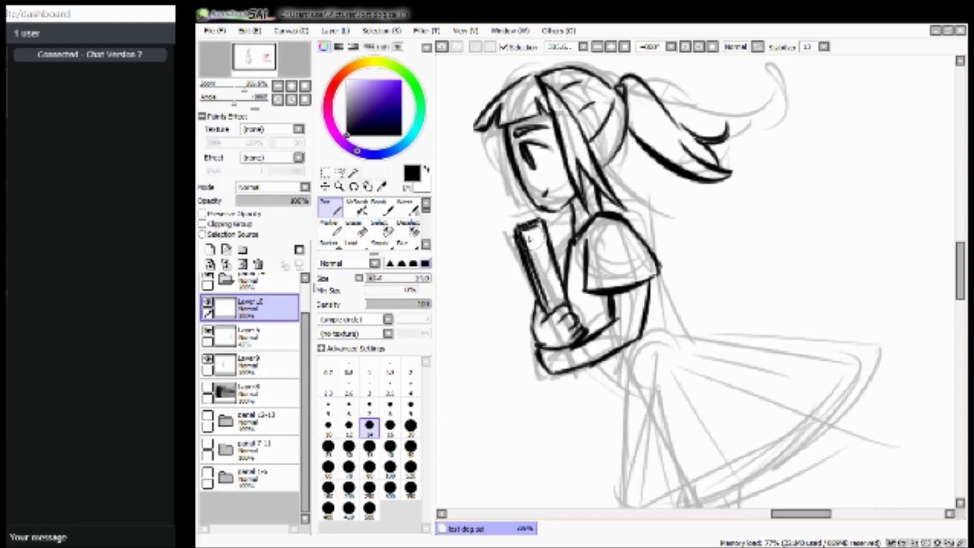
drag(526, 233, 556, 317)
drag(542, 222, 566, 306)
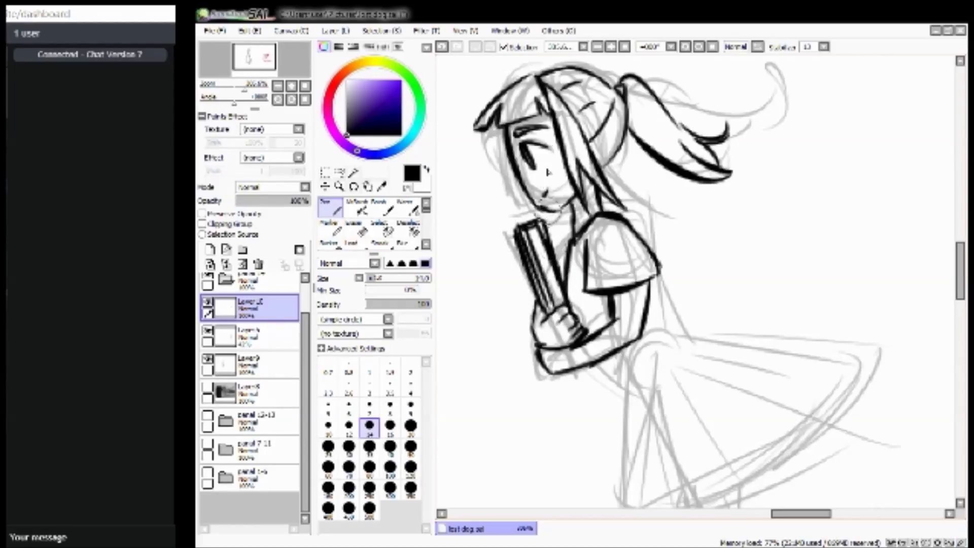
Lasso the drawn book, shift it slightly down towards the hand, deselect it and return to the Pen.
click(340, 172)
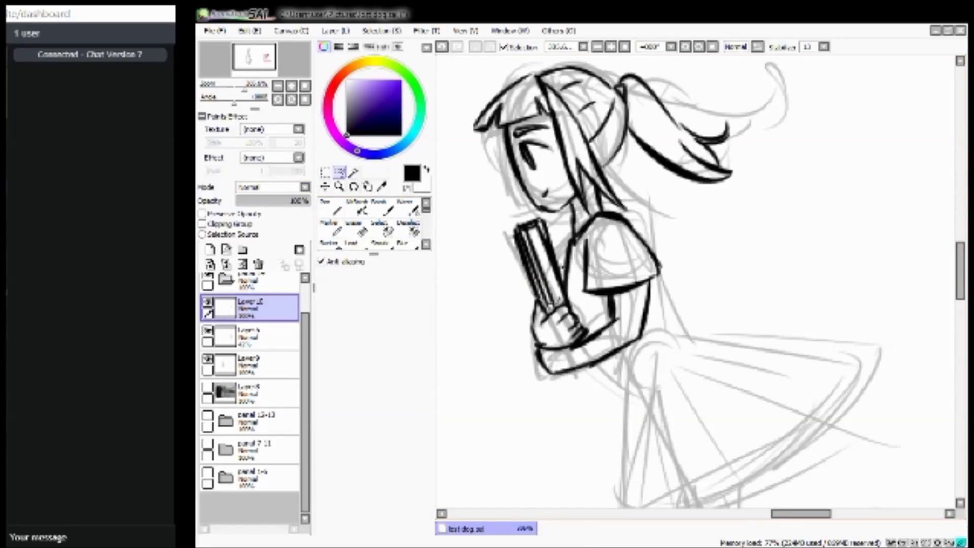
mouse_move(515, 231)
mouse_down()
mouse_move(555, 312)
mouse_move(517, 233)
mouse_up()
key(ctrl+t)
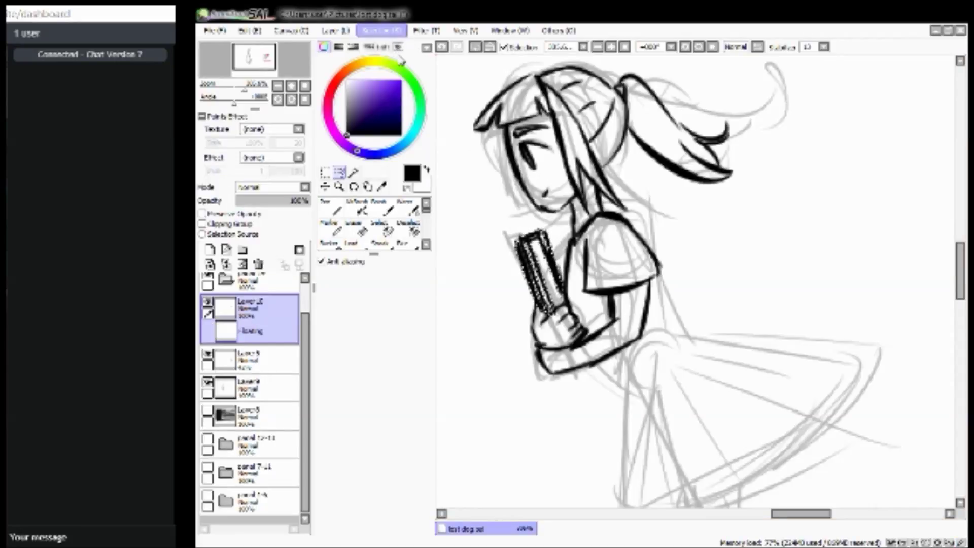
key(Return)
key(ctrl+d)
click(331, 207)
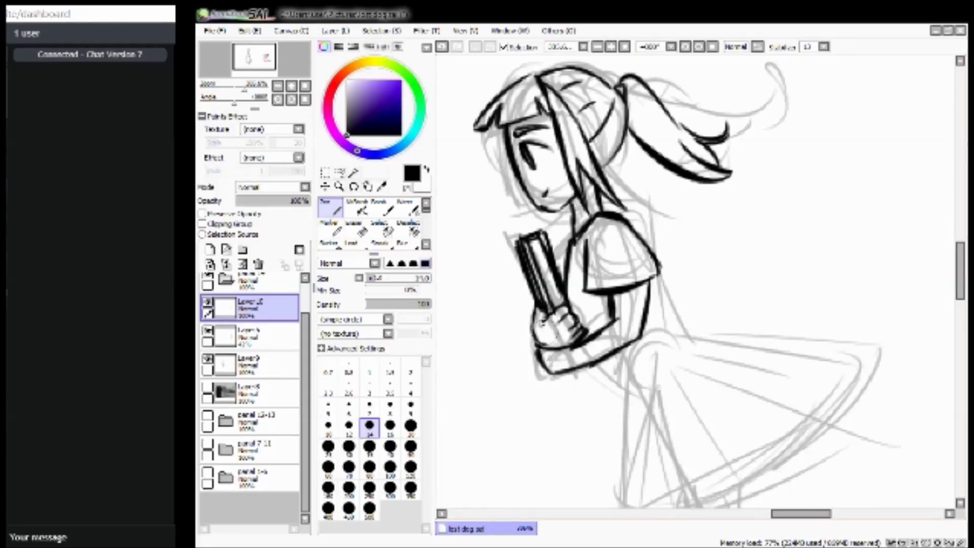
Erase the top of the book, redraw its top edge lower down, and thicken the underside of the girl's forearm near the elbow.
mouse_move(502, 252)
mouse_down()
mouse_move(538, 236)
mouse_move(497, 250)
mouse_move(528, 235)
mouse_move(544, 240)
mouse_up()
click(356, 229)
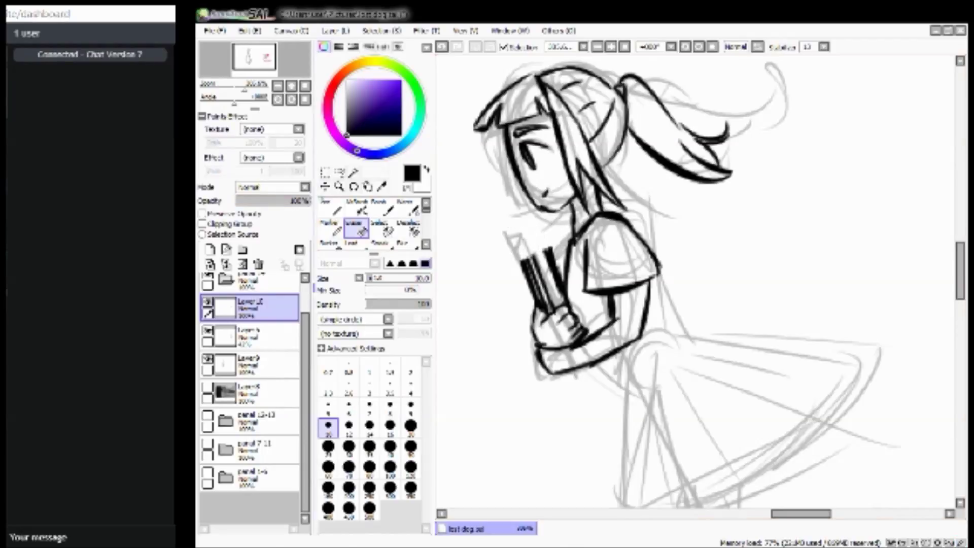
key(n)
mouse_move(536, 250)
mouse_down()
mouse_move(553, 244)
mouse_move(532, 238)
mouse_move(530, 261)
mouse_up()
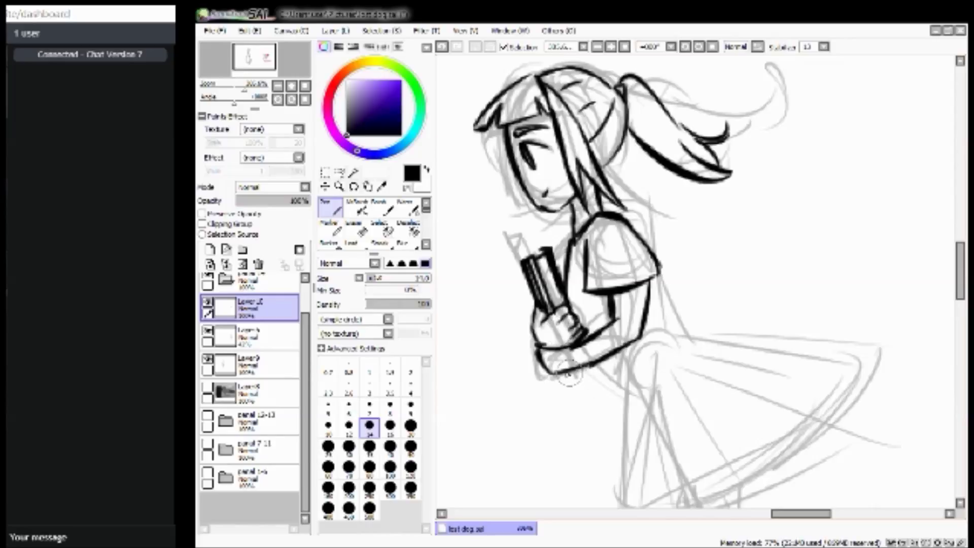
mouse_move(568, 375)
mouse_down()
mouse_move(594, 365)
mouse_move(563, 380)
mouse_move(586, 381)
mouse_up()
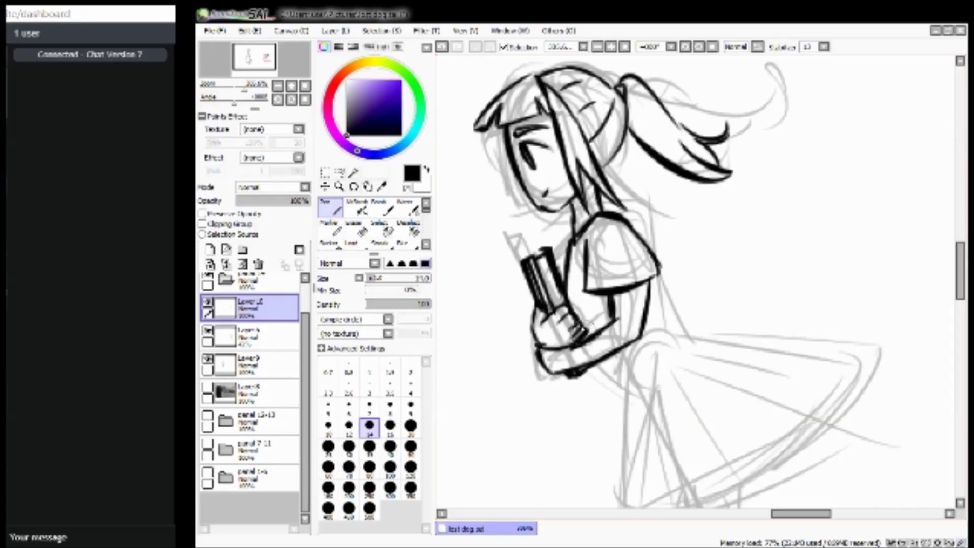
Erase the fingers of the hand holding the book, redraw the hand's outline and fingers, and clean up the stray lines.
click(362, 232)
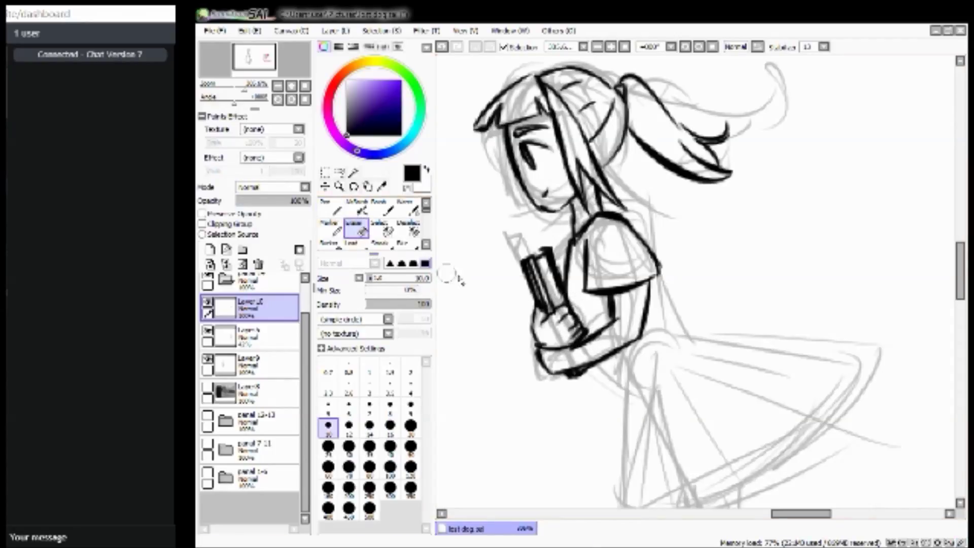
mouse_move(562, 325)
mouse_down()
mouse_move(575, 320)
mouse_move(588, 329)
mouse_move(568, 312)
mouse_move(550, 317)
mouse_move(559, 307)
mouse_move(539, 329)
mouse_move(532, 315)
mouse_up()
click(329, 209)
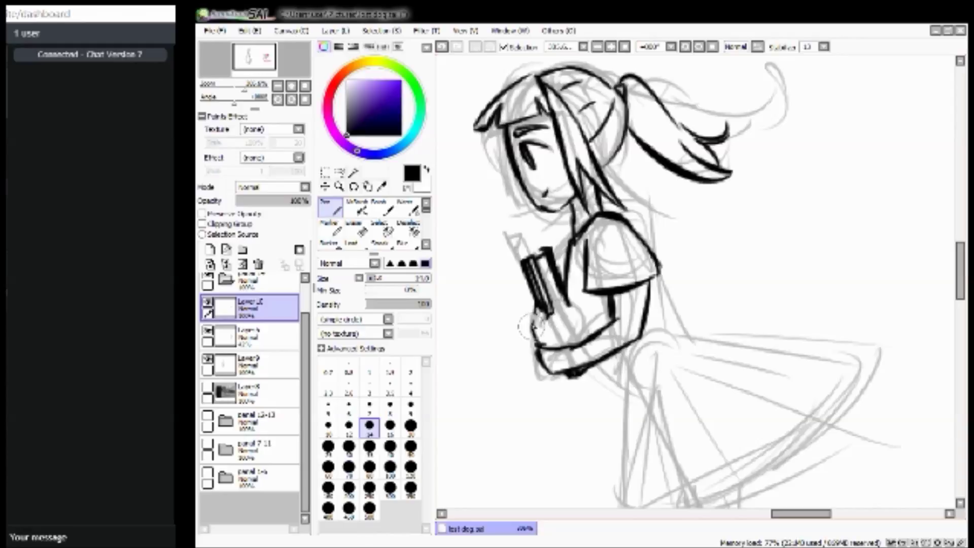
mouse_move(526, 303)
mouse_down()
mouse_move(539, 323)
mouse_move(575, 303)
mouse_move(561, 323)
mouse_move(580, 309)
mouse_move(572, 327)
mouse_move(587, 313)
mouse_move(547, 341)
mouse_move(597, 321)
mouse_move(549, 348)
mouse_move(547, 334)
mouse_move(594, 305)
mouse_up()
click(356, 229)
drag(583, 338, 560, 361)
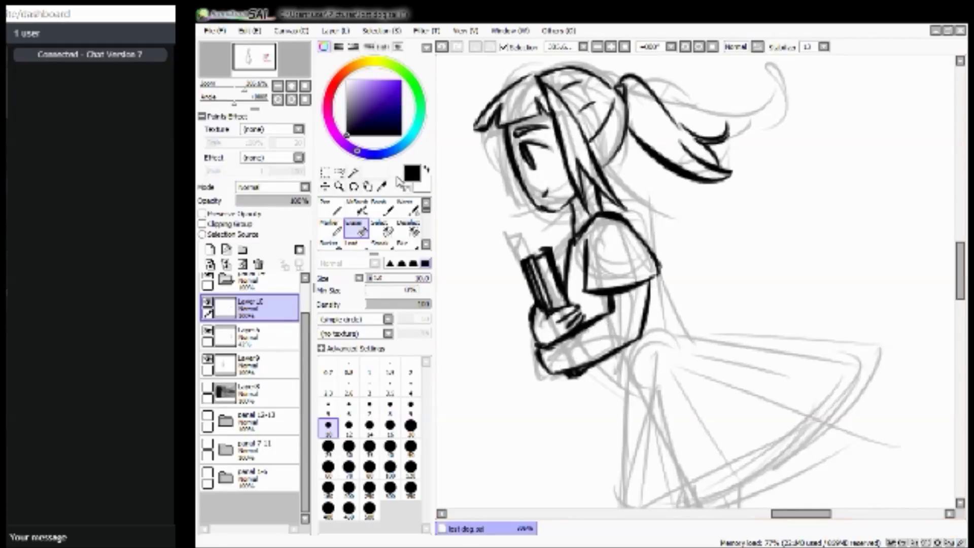
click(330, 206)
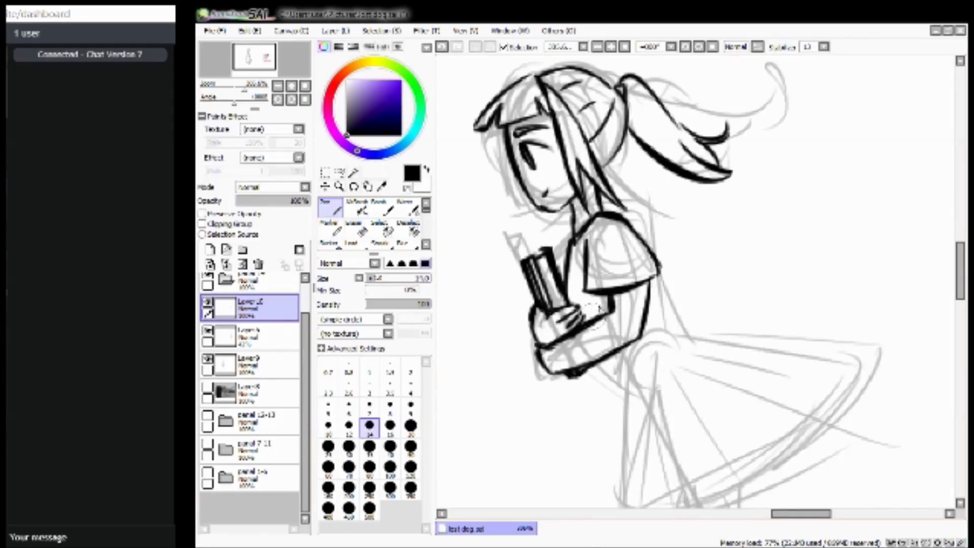
Draw the girl's curved lower back and waist, with a shirt hem line and a narrow waistband below the arm.
drag(598, 363, 641, 375)
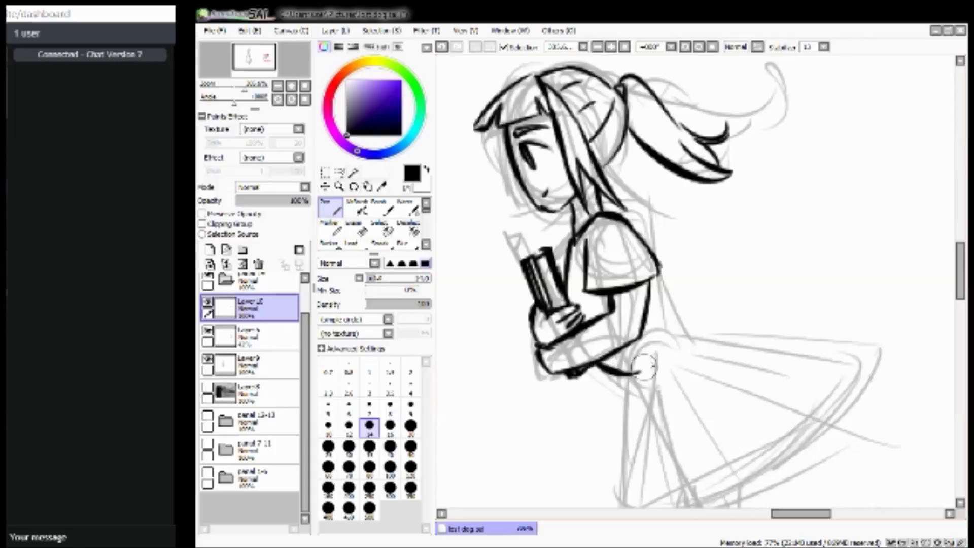
drag(657, 264, 670, 330)
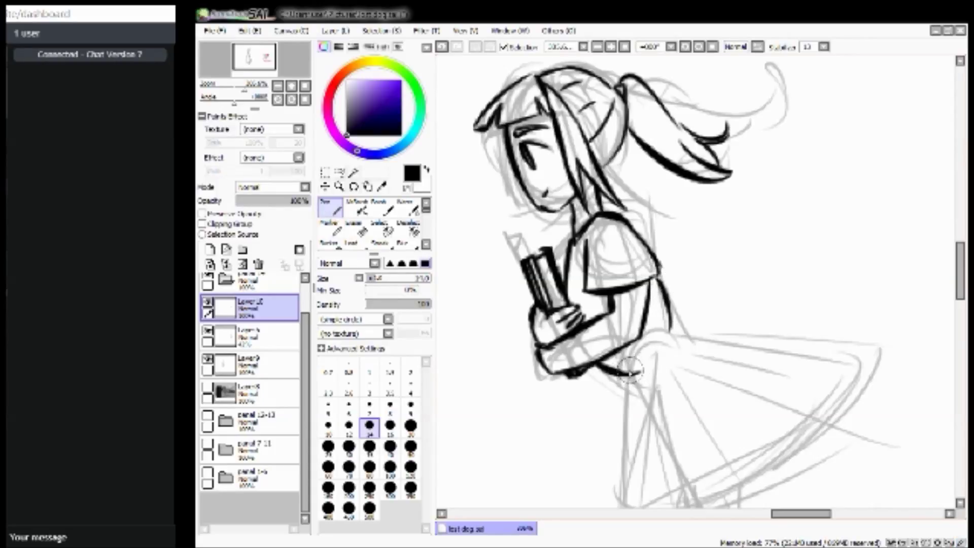
drag(638, 359, 674, 325)
drag(628, 372, 677, 330)
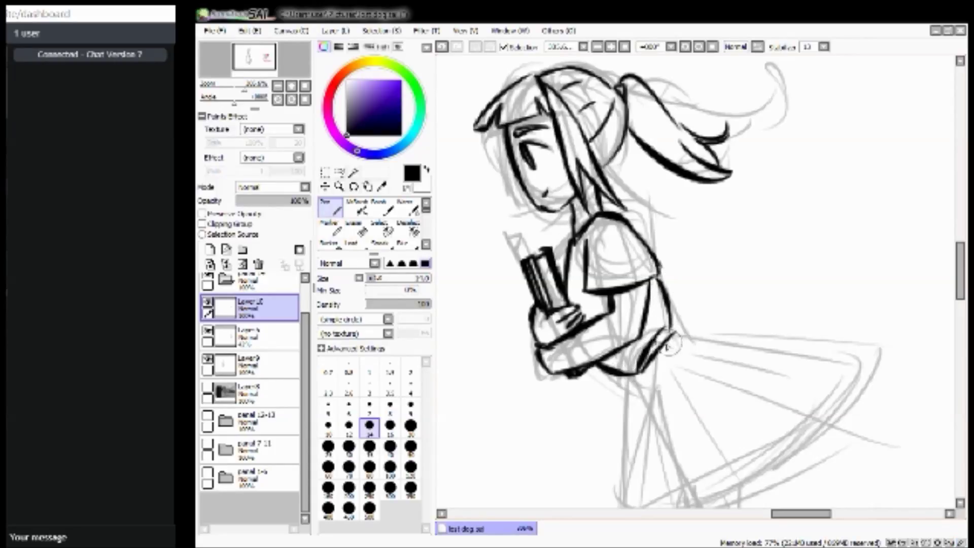
Draw the skirt's slanted front edge down from the waist and its long, nearly horizontal back edge.
drag(269, 59, 236, 95)
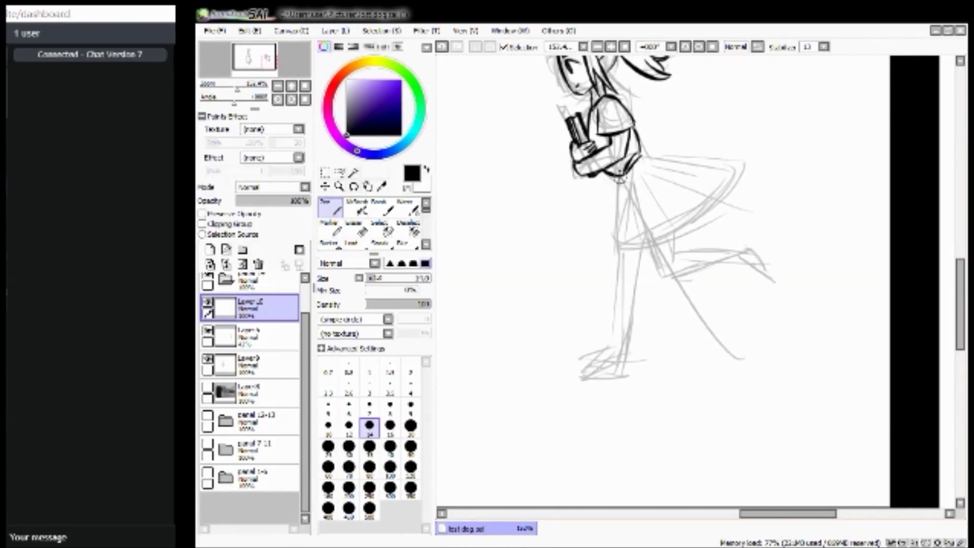
drag(618, 175, 599, 252)
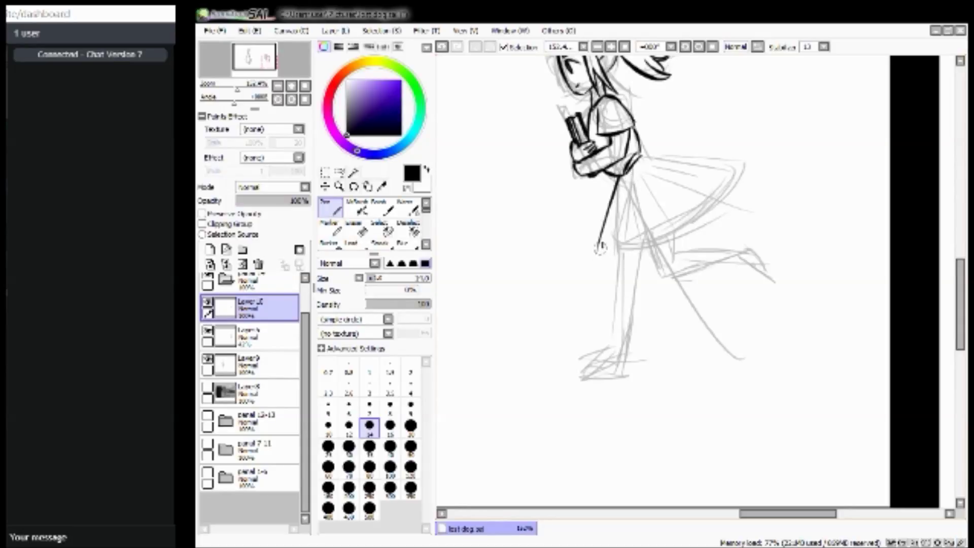
drag(641, 153, 751, 159)
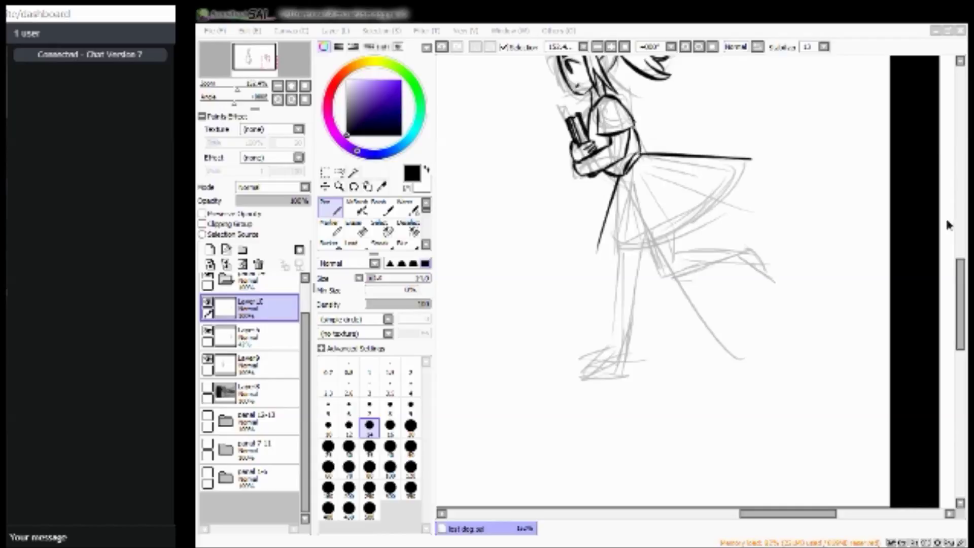
click(819, 28)
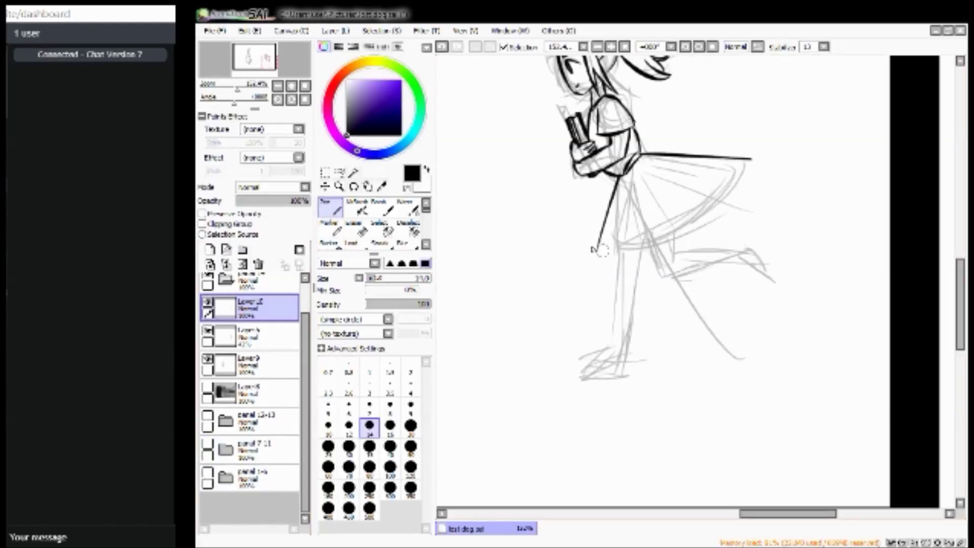
drag(634, 183, 665, 184)
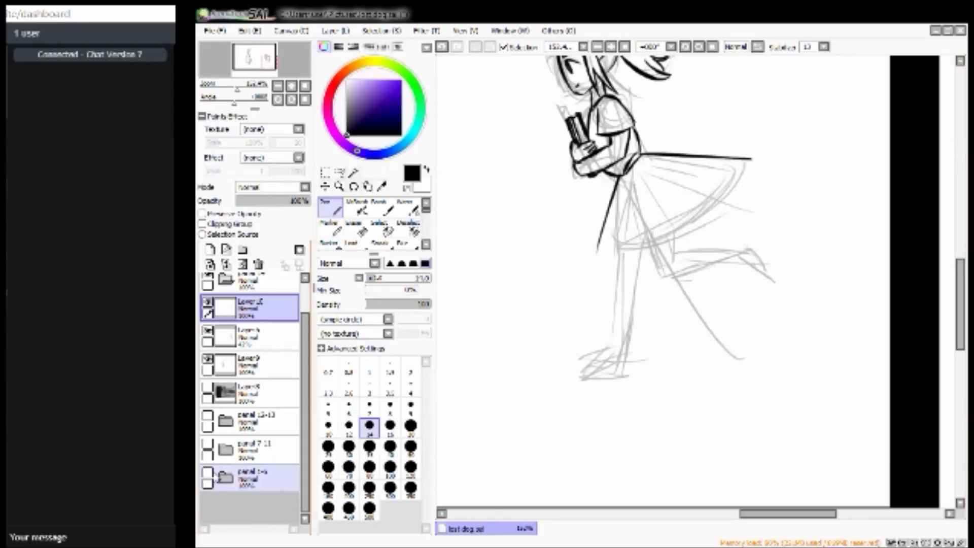
key(alt+Tab)
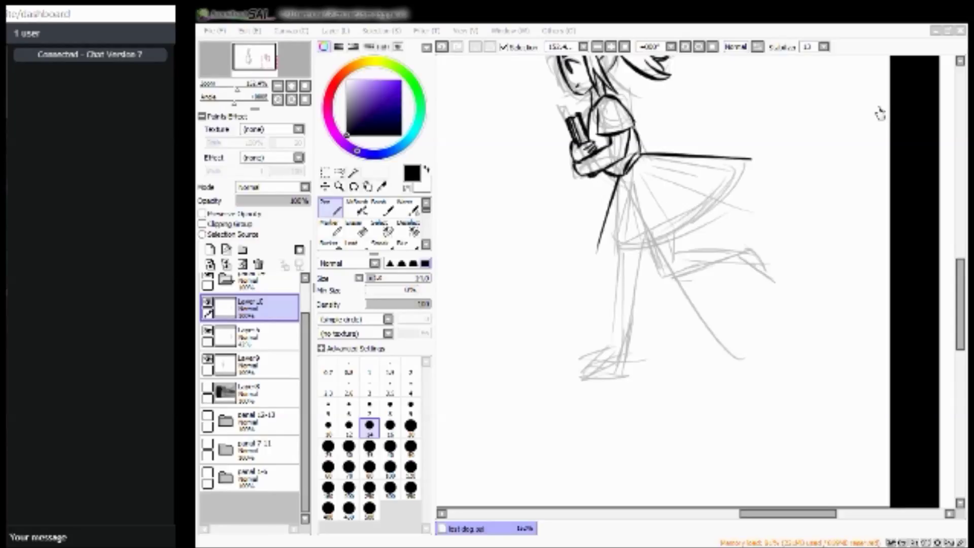
Draw the skirt's pleat lines fanning out from the waist and join their ends with a scalloped hem.
drag(266, 66, 259, 62)
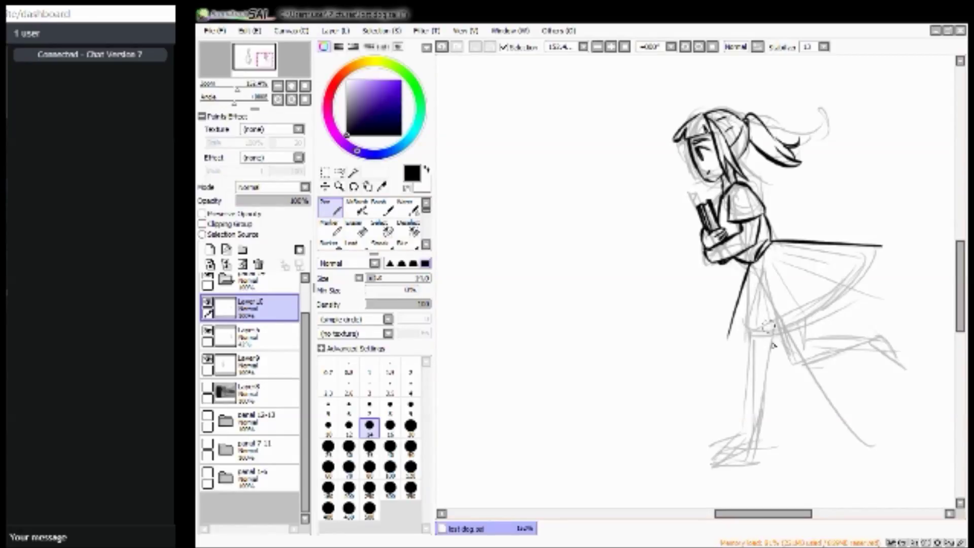
mouse_move(756, 273)
mouse_down()
mouse_move(772, 340)
mouse_move(750, 348)
mouse_up()
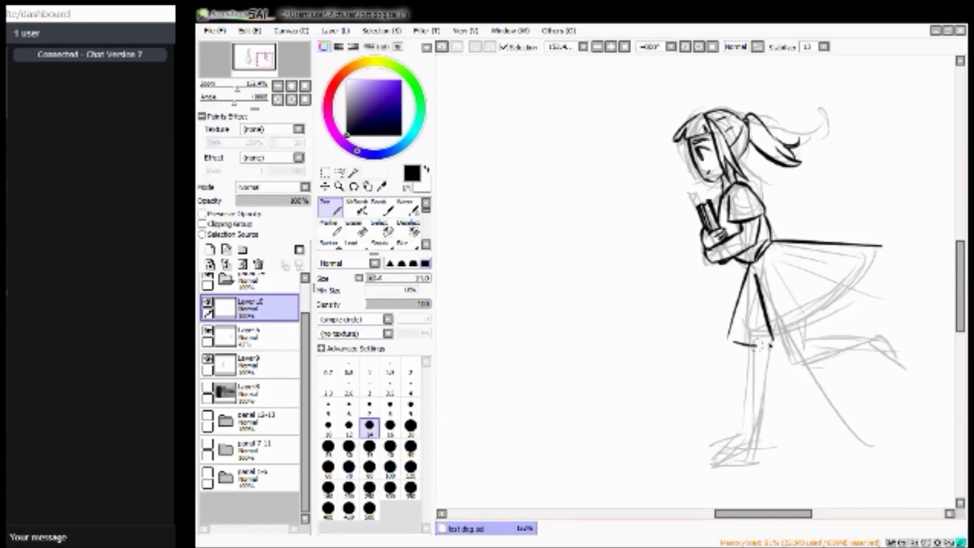
drag(763, 264, 812, 337)
mouse_move(782, 259)
mouse_down()
mouse_move(844, 296)
mouse_move(817, 329)
mouse_up()
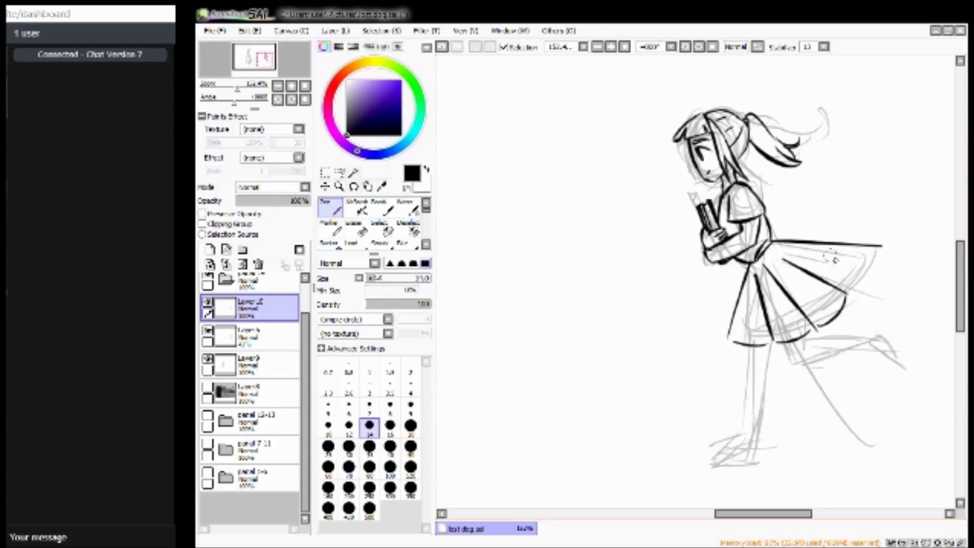
mouse_move(790, 250)
mouse_down()
mouse_move(864, 267)
mouse_move(845, 295)
mouse_up()
drag(882, 244, 863, 268)
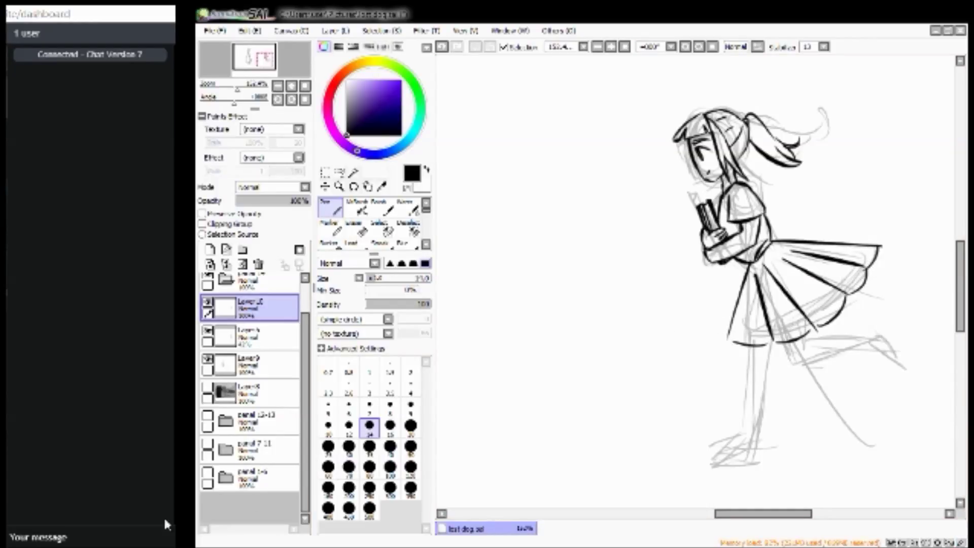
click(123, 535)
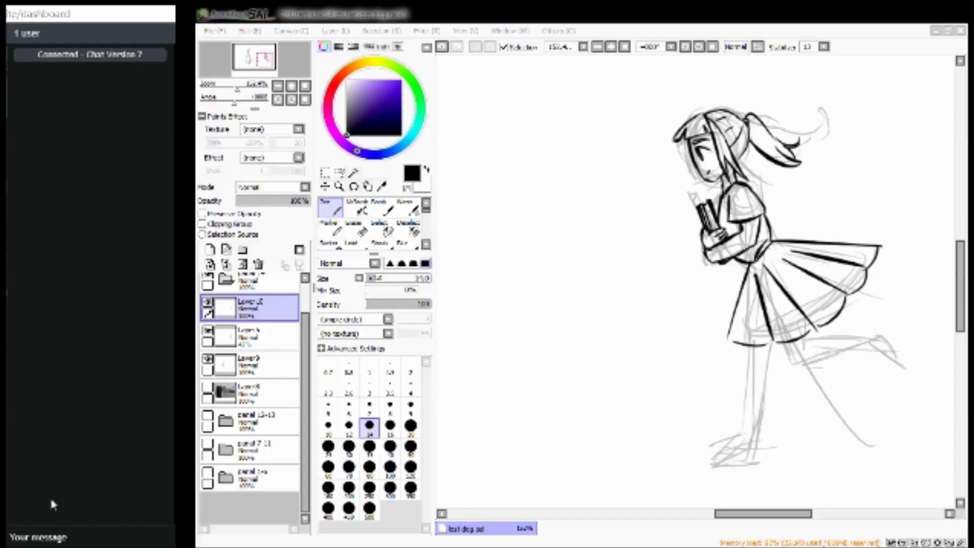
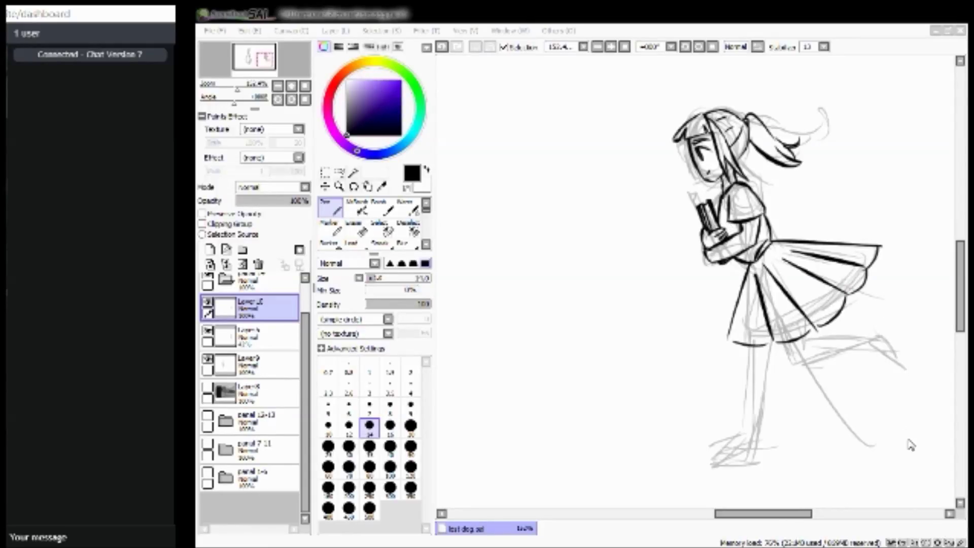
drag(721, 221, 732, 228)
key(ctrl+z)
click(811, 29)
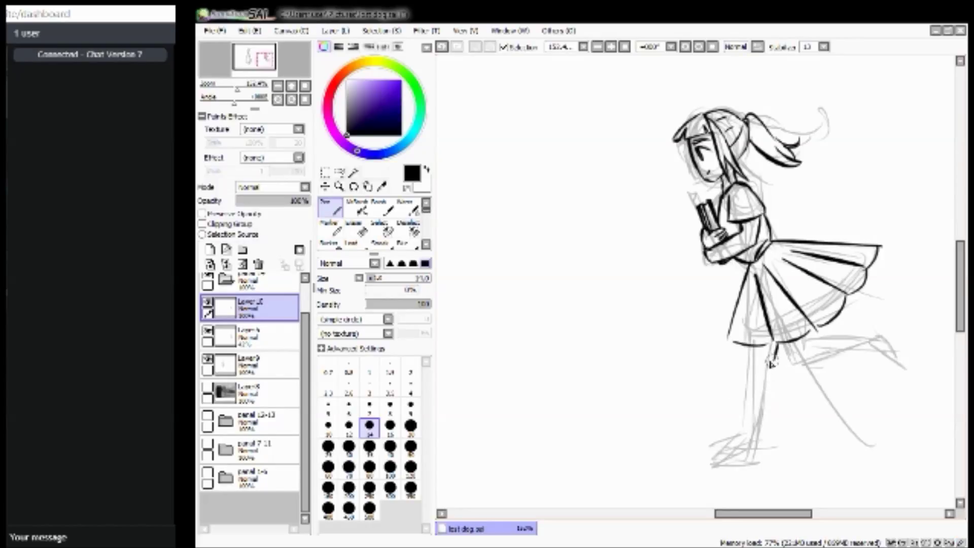
drag(771, 355, 754, 442)
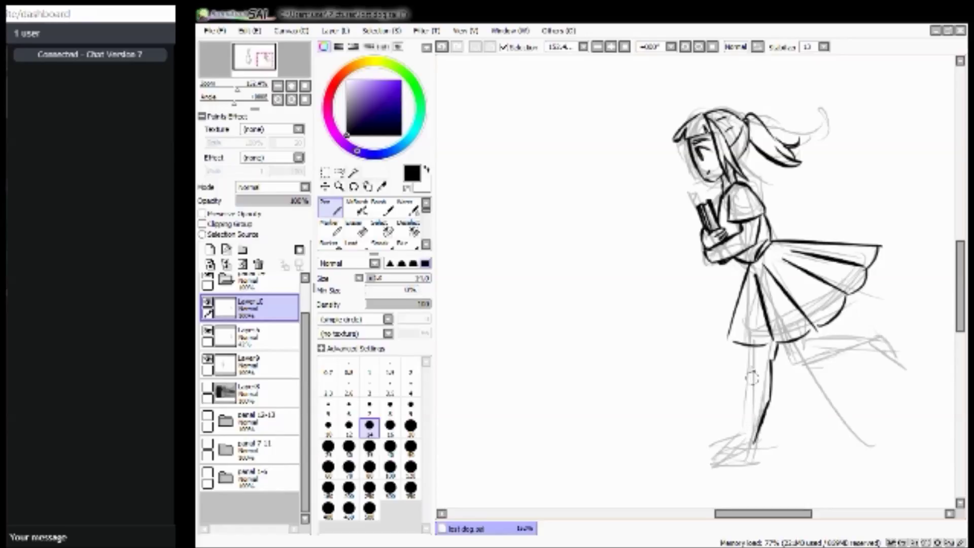
drag(746, 356, 742, 428)
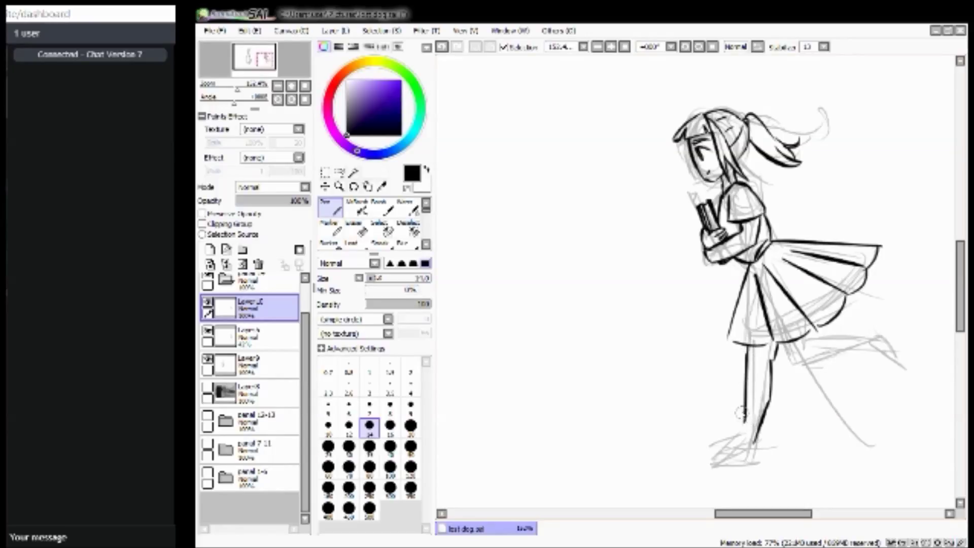
key(ctrl+z)
key(ctrl+z)
key(ctrl+z)
key(ctrl+z)
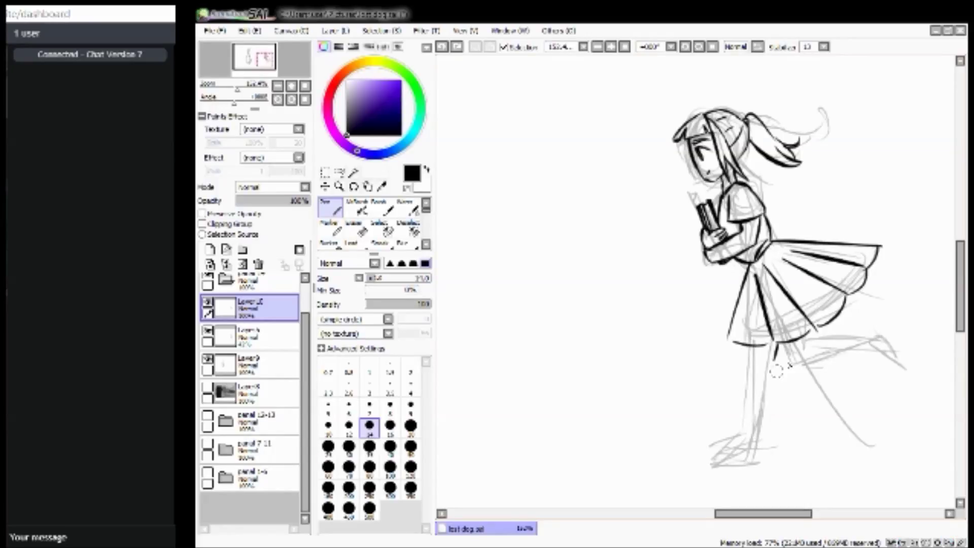
Draw the standing leg's back line from skirt to ankle, a curved sock line below the knee, and the front line above the sock.
drag(774, 349, 752, 454)
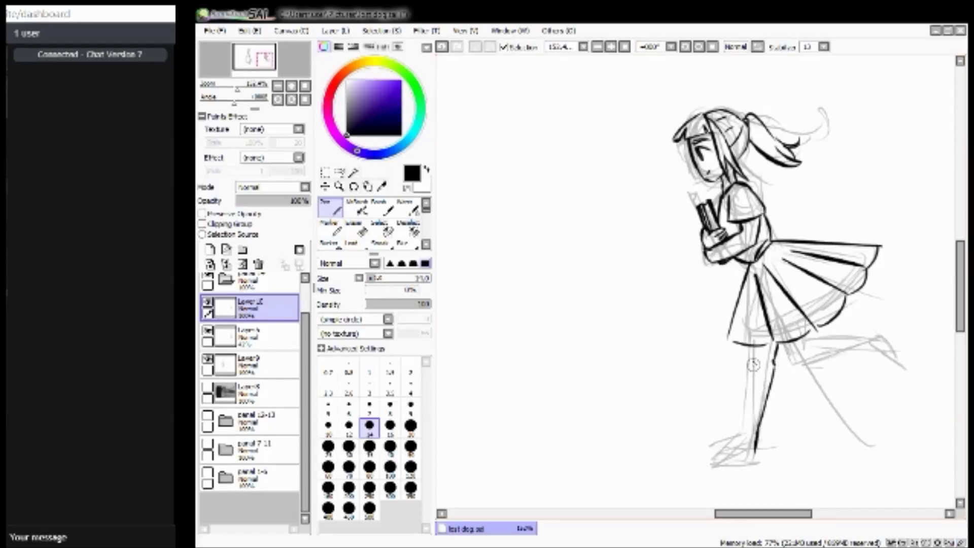
mouse_move(747, 347)
mouse_down()
mouse_move(748, 426)
mouse_move(729, 451)
mouse_up()
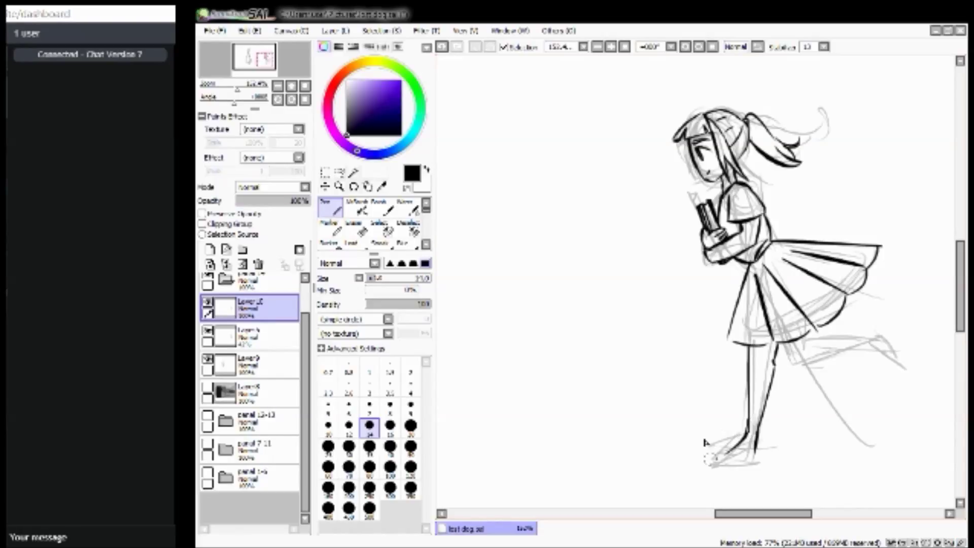
key(ctrl+z)
key(ctrl+z)
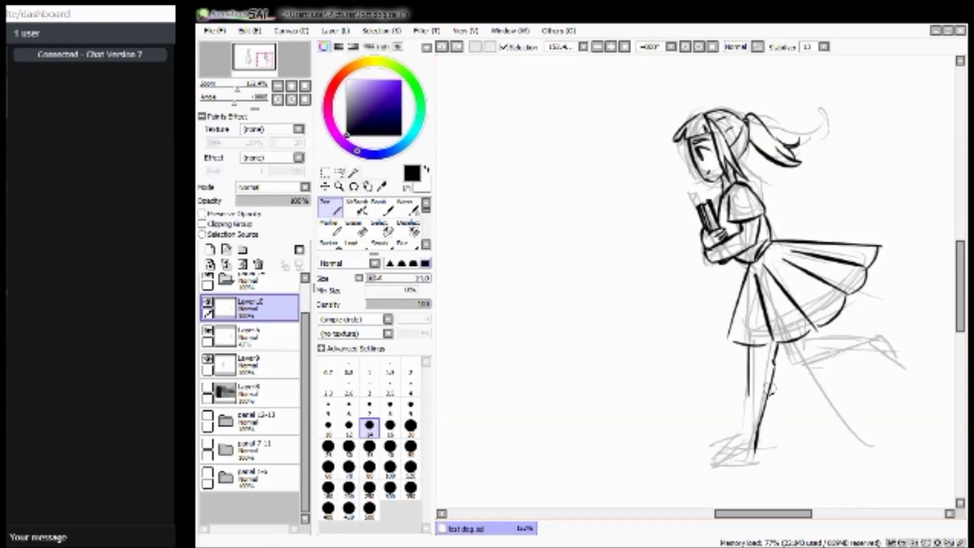
key(ctrl+z)
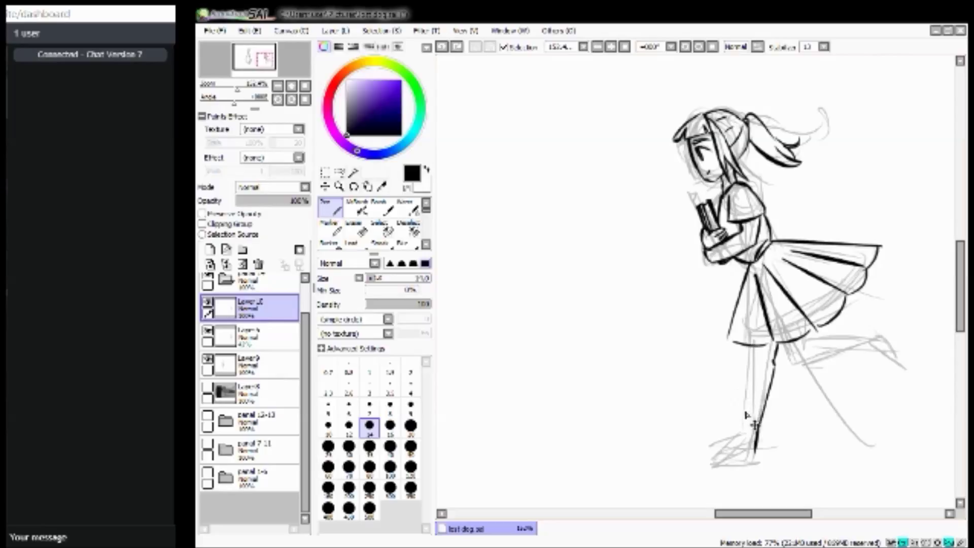
drag(773, 377, 739, 380)
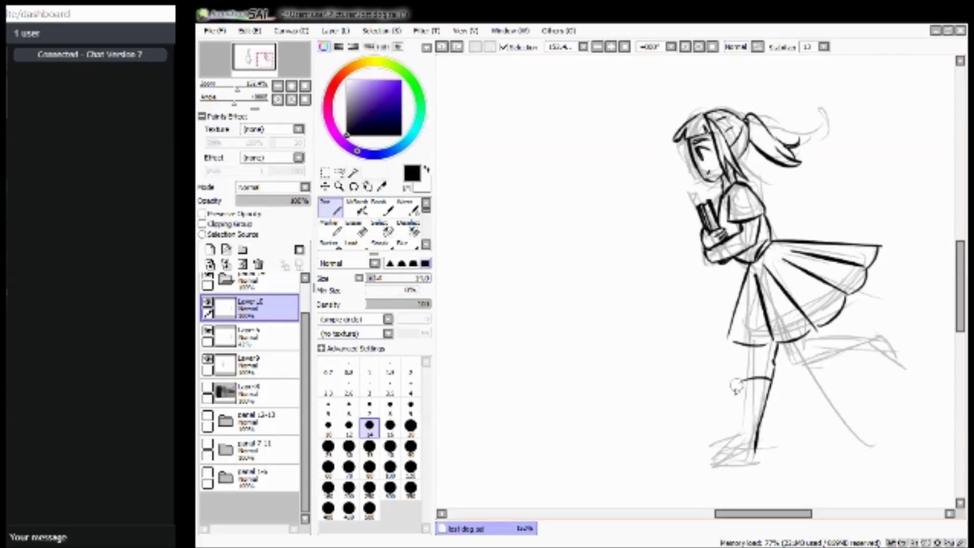
drag(748, 346, 746, 381)
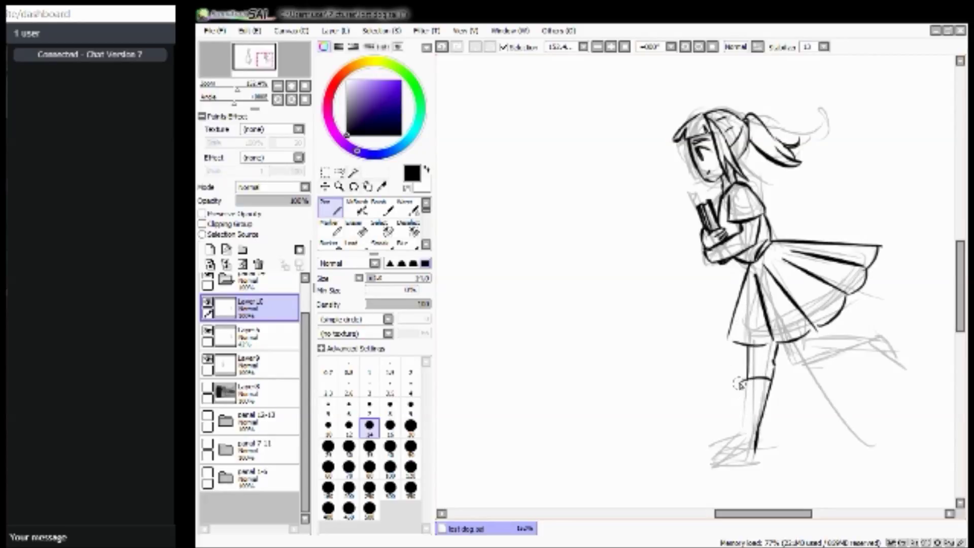
Ink the girl's standing lower leg and pointed foot over the rough sketch, and start the outline of her back thigh.
mouse_move(739, 385)
mouse_down()
mouse_move(742, 433)
mouse_move(702, 445)
mouse_up()
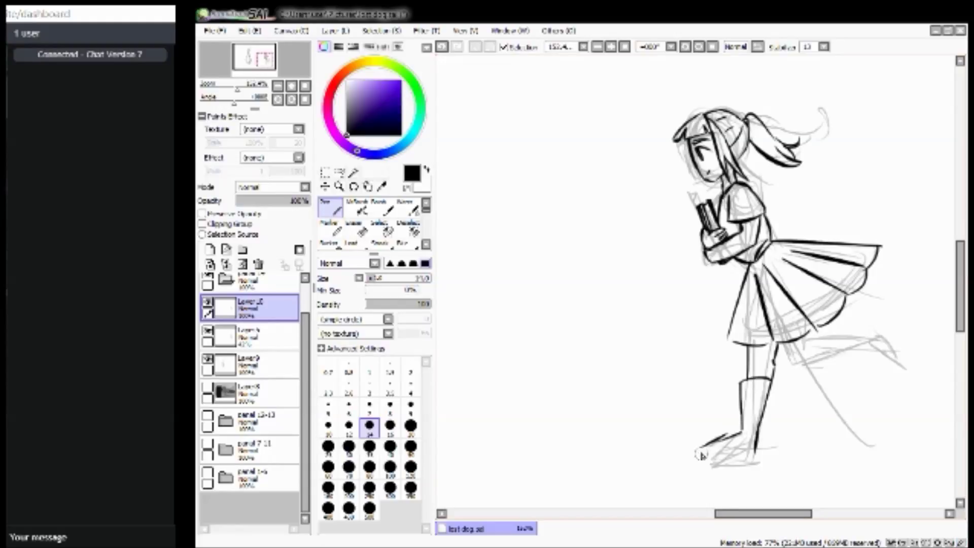
key(ctrl+z)
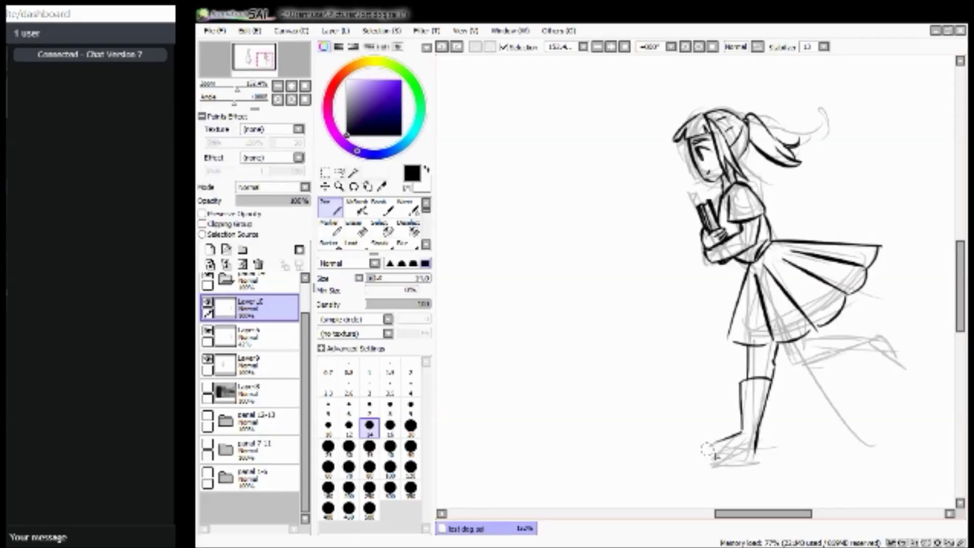
mouse_move(703, 450)
mouse_down()
mouse_move(756, 451)
mouse_move(712, 445)
mouse_move(698, 454)
mouse_up()
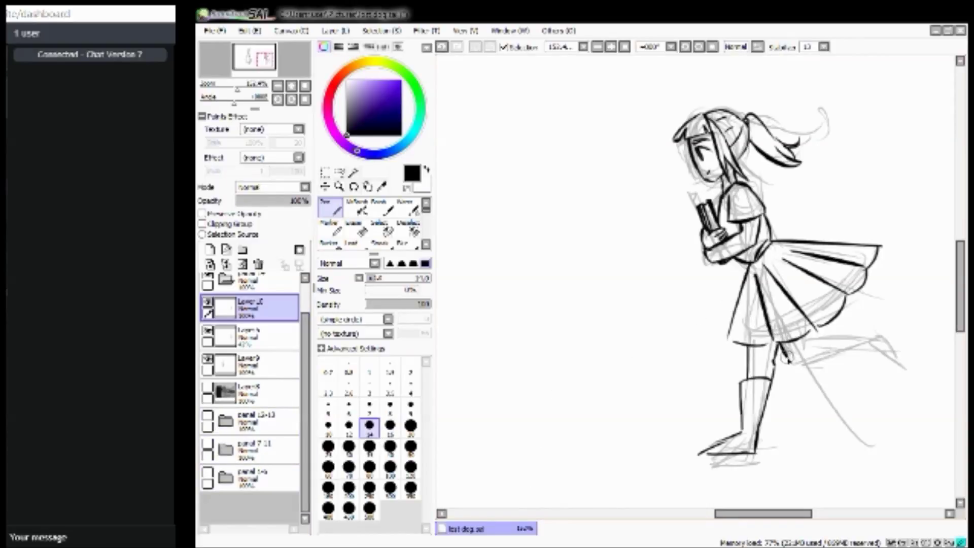
drag(785, 344, 794, 363)
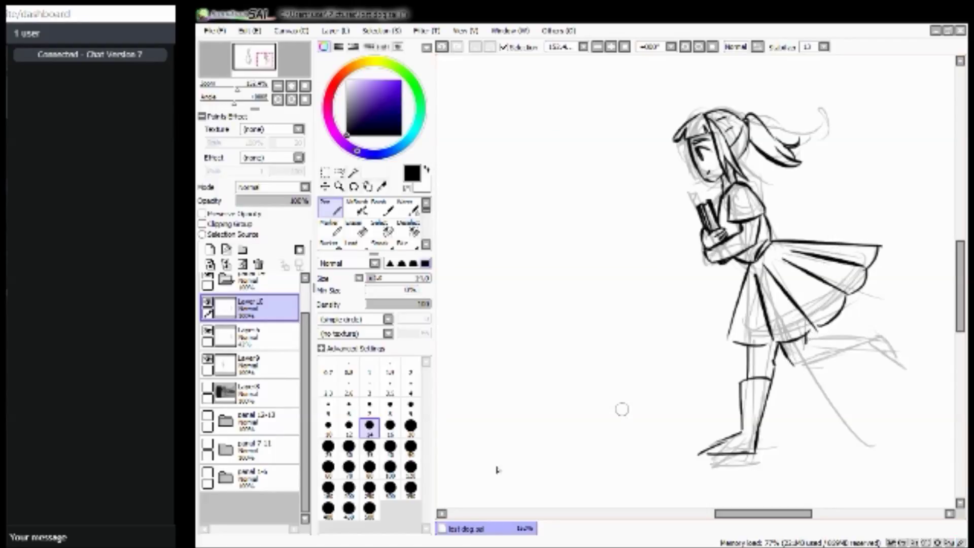
Hide the girl's inked and sketch layers, then show and expand the panel 1-6 folder.
click(207, 331)
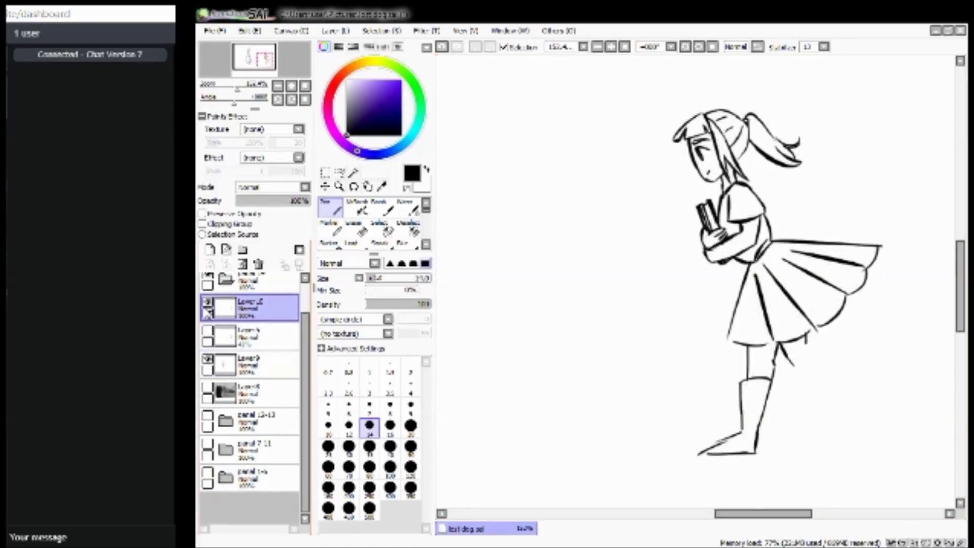
click(208, 303)
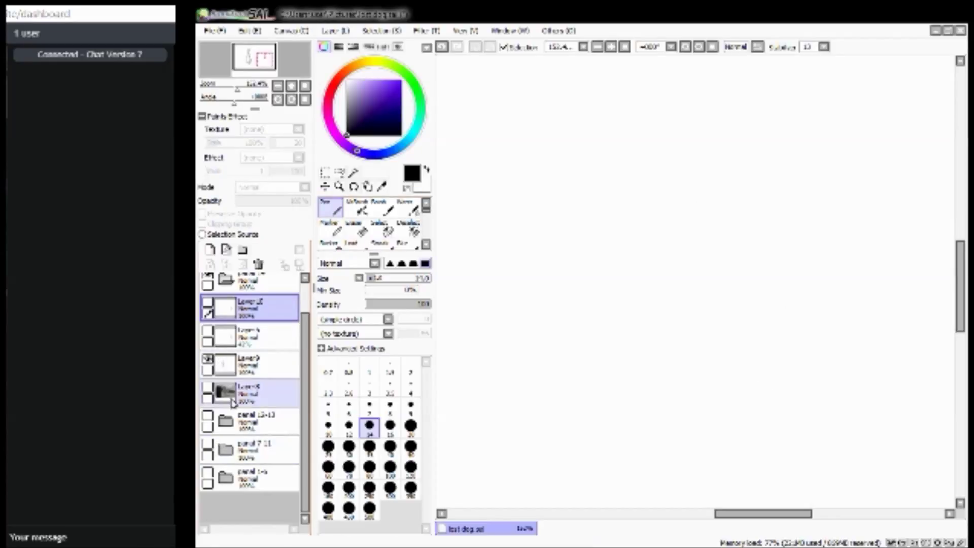
click(207, 358)
click(209, 476)
click(226, 476)
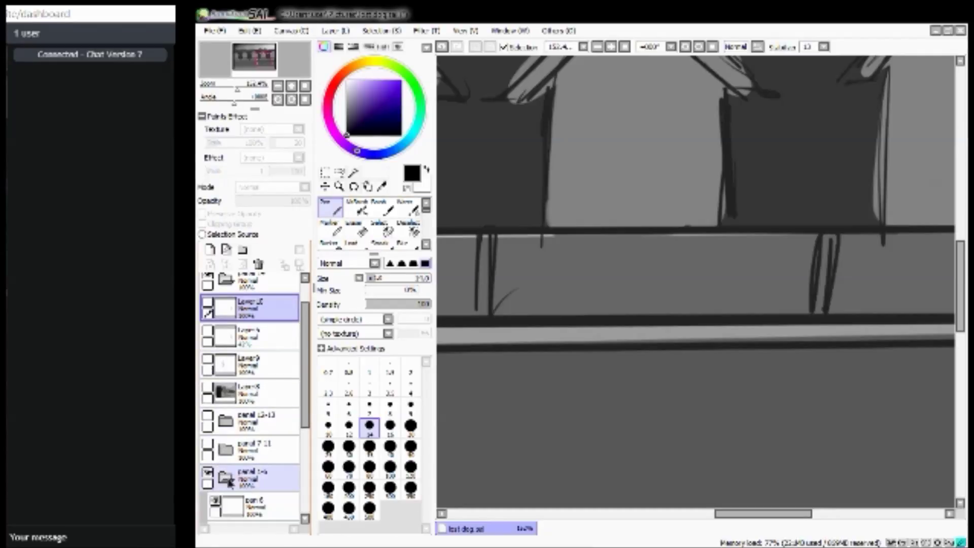
Hide the other character layers in the panel 1-6 folder and view pan 2 over the background in the whole frame.
scroll(254, 436, down, 3)
click(215, 401)
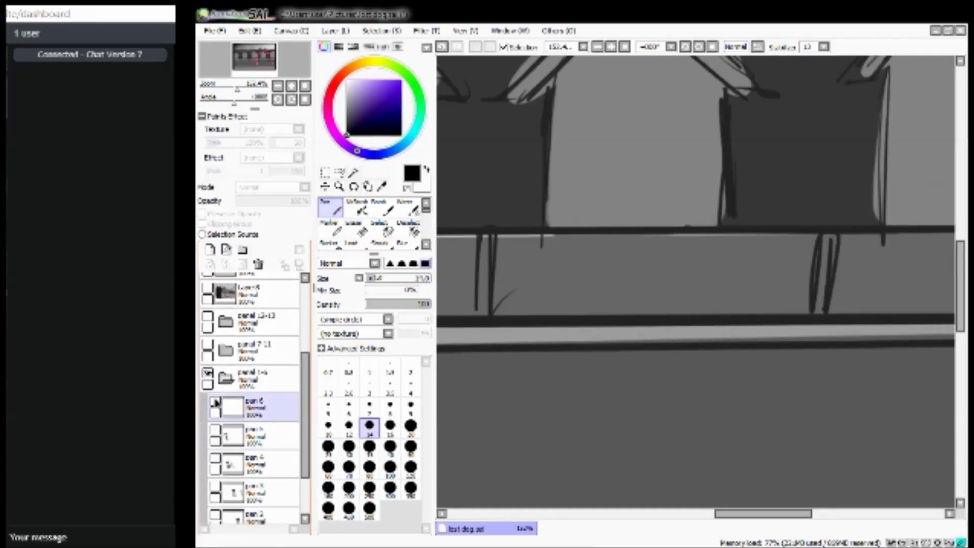
scroll(264, 406, down, 3)
click(223, 310)
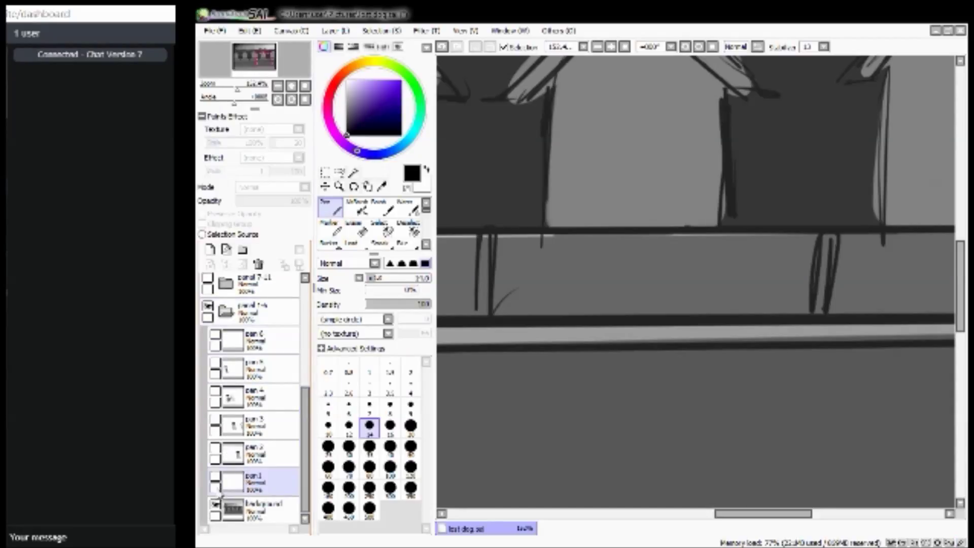
click(215, 447)
drag(237, 88, 221, 89)
click(253, 61)
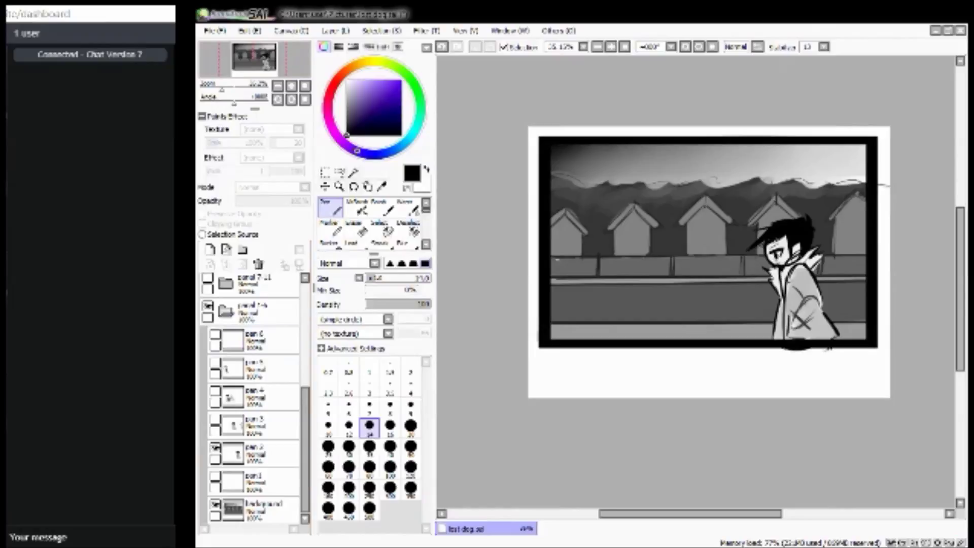
key(alt+Tab)
key(alt+Tab)
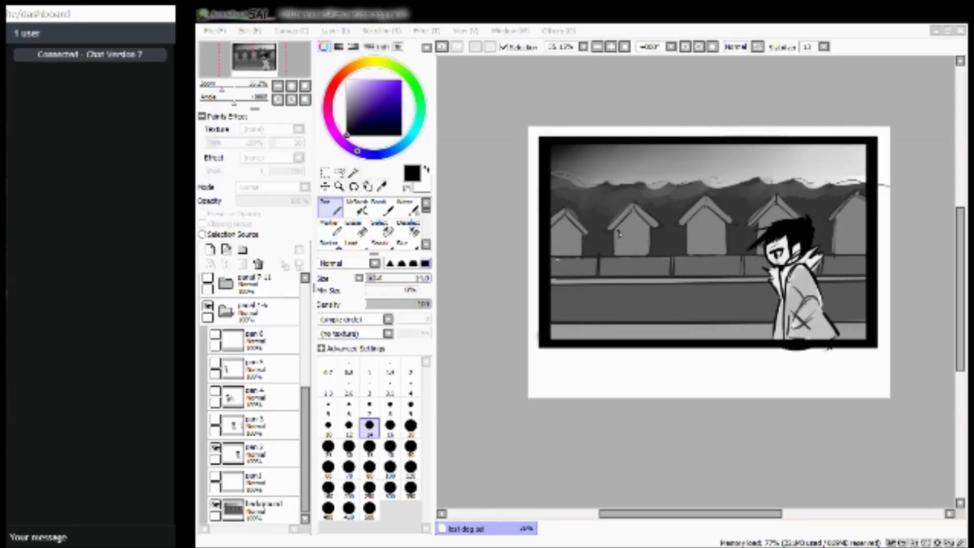
click(480, 419)
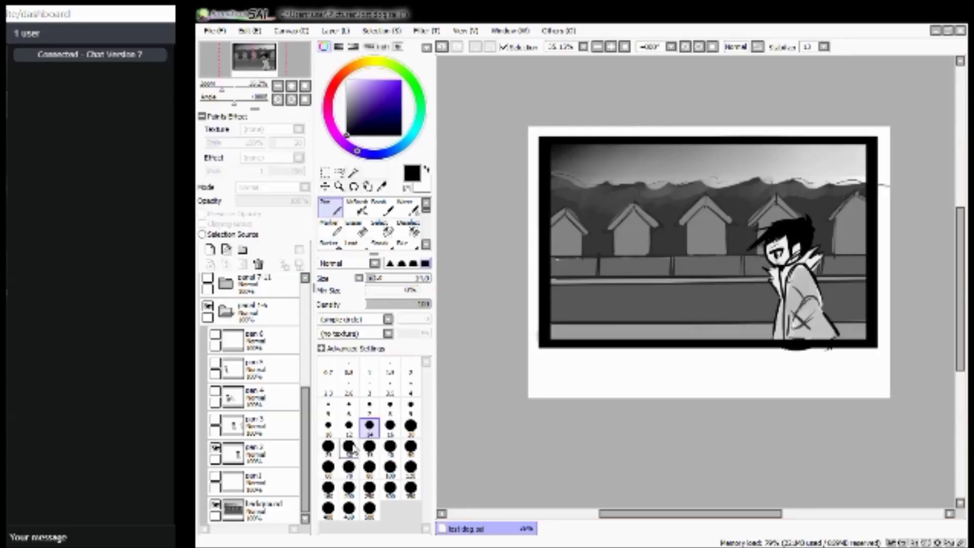
Review the pan 2, pan 3, pan 4 and pan 5 drawings against the background by toggling their visibility in sequence.
click(215, 453)
click(216, 451)
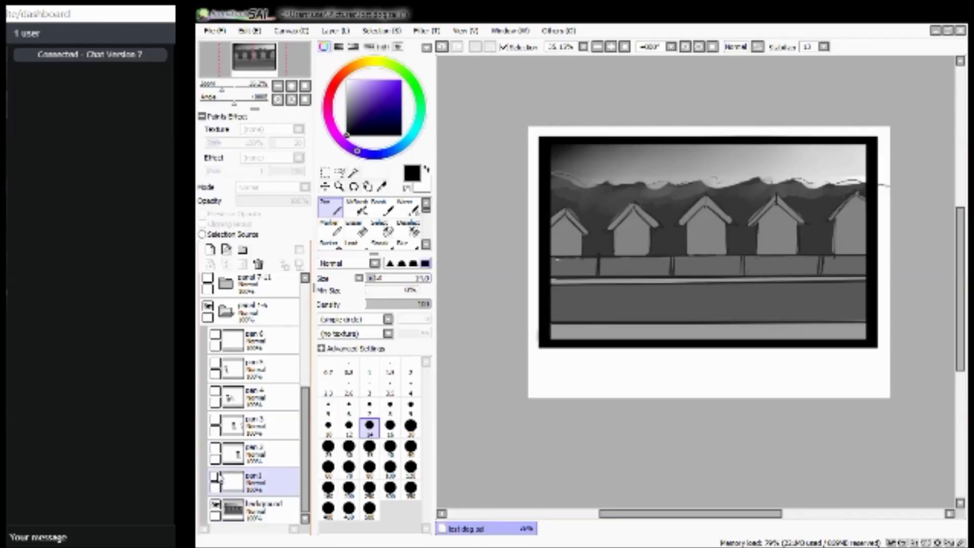
click(223, 453)
click(216, 450)
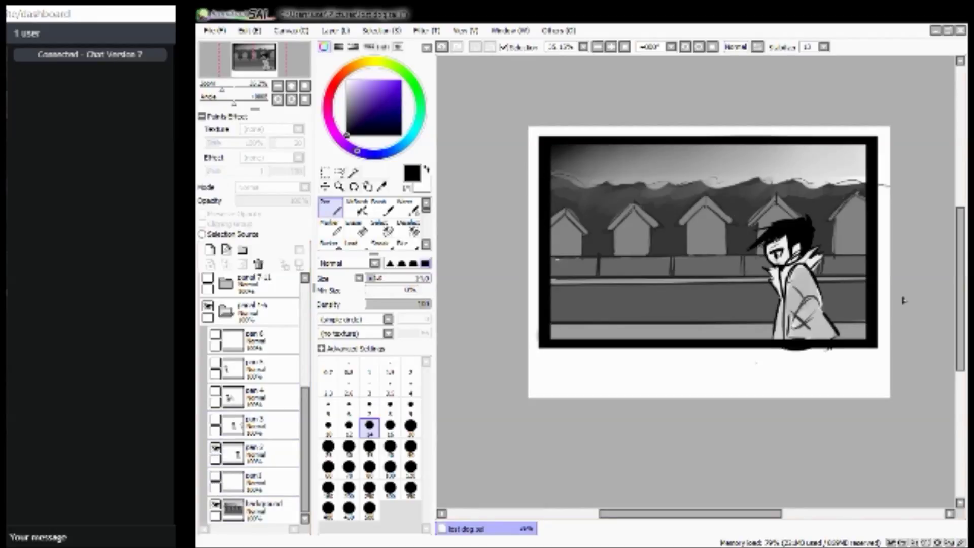
click(215, 446)
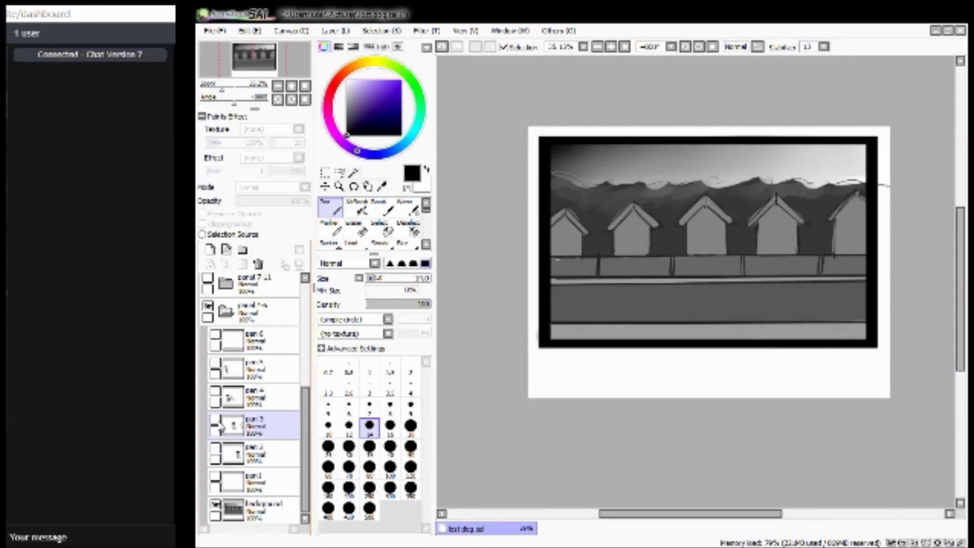
click(215, 418)
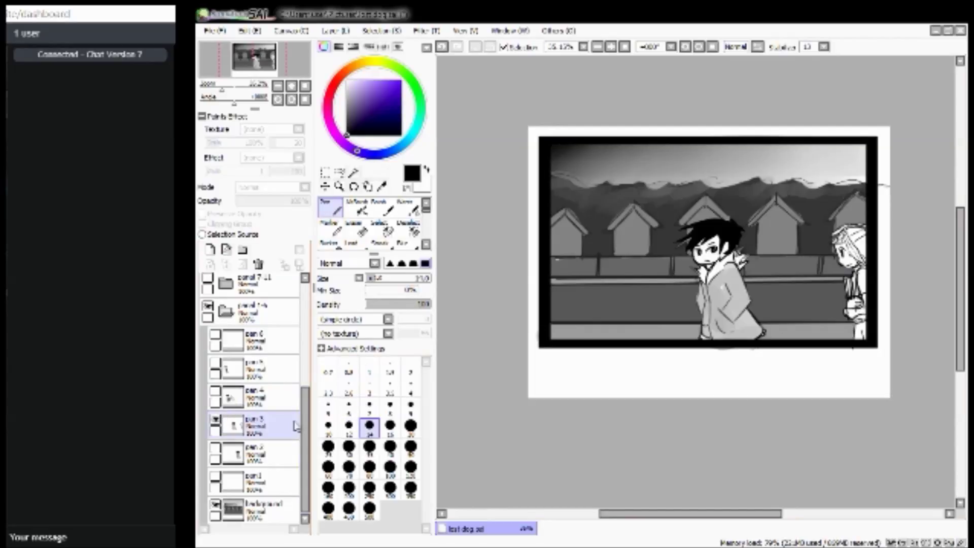
click(216, 397)
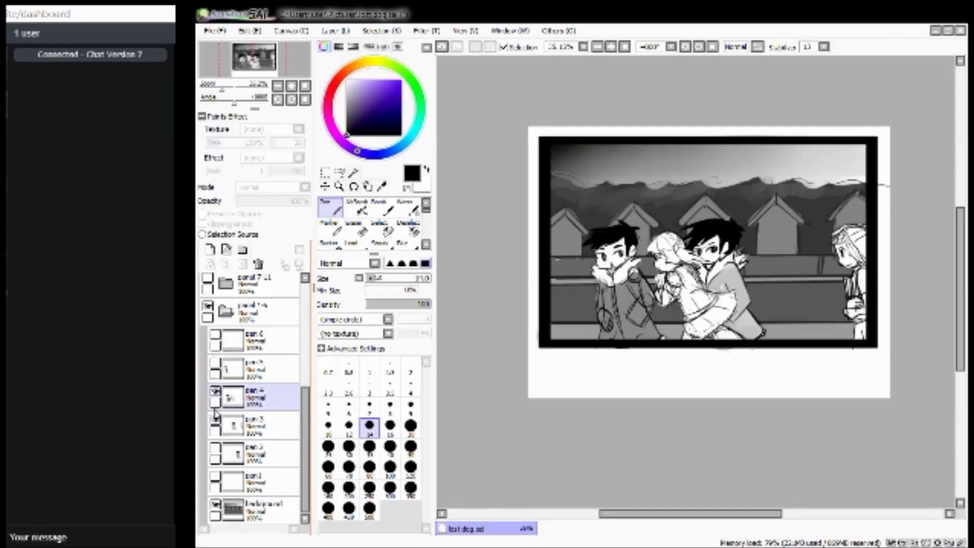
click(216, 419)
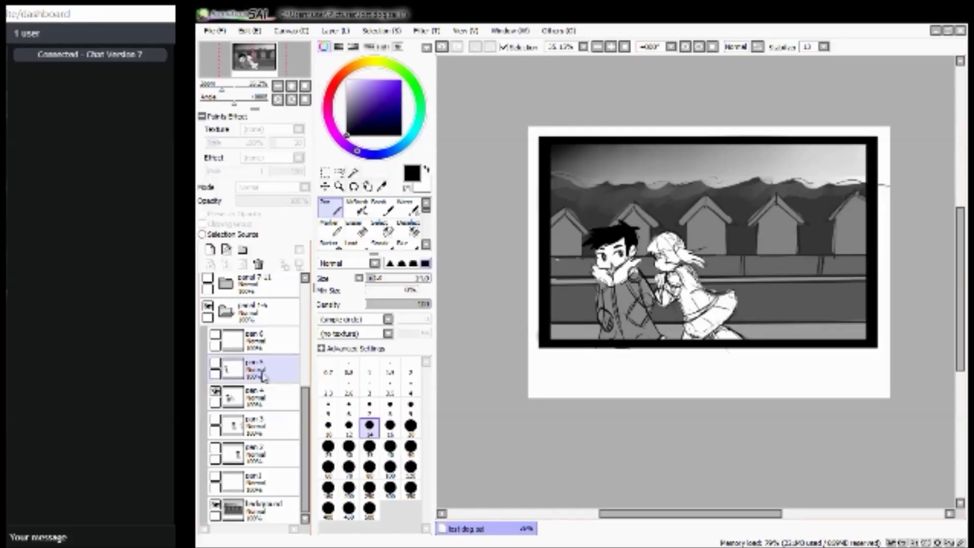
click(215, 392)
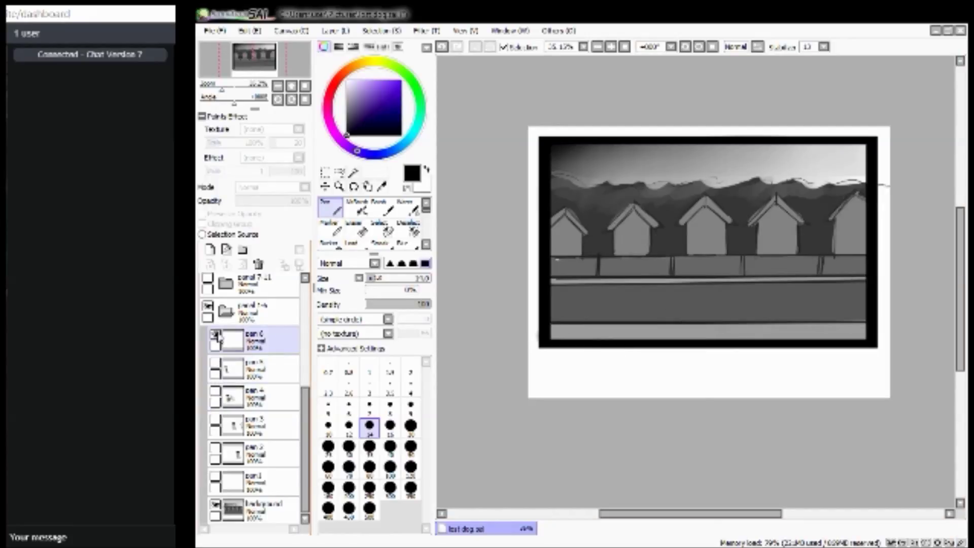
click(216, 365)
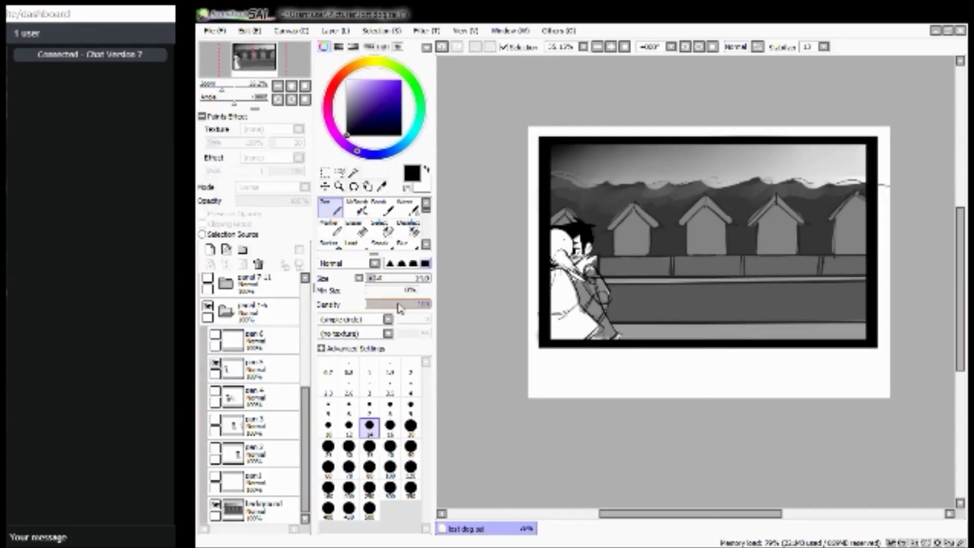
click(215, 365)
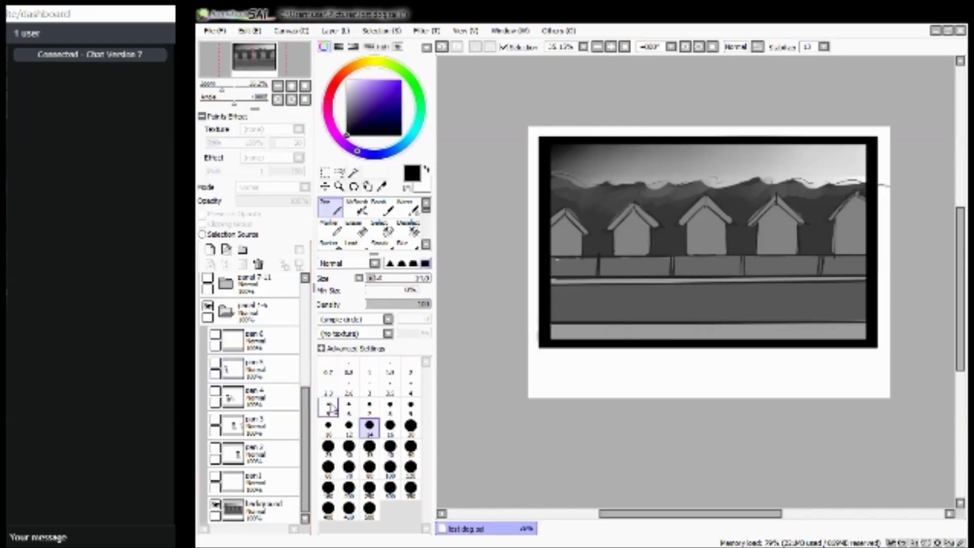
Collapse the panel 1-6 folder in the layer list.
drag(306, 406, 312, 351)
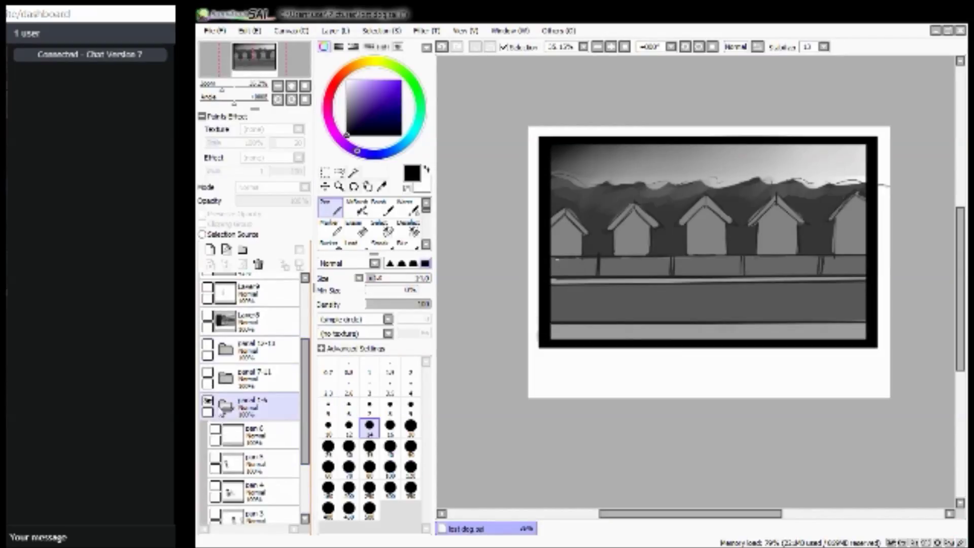
click(225, 404)
click(227, 349)
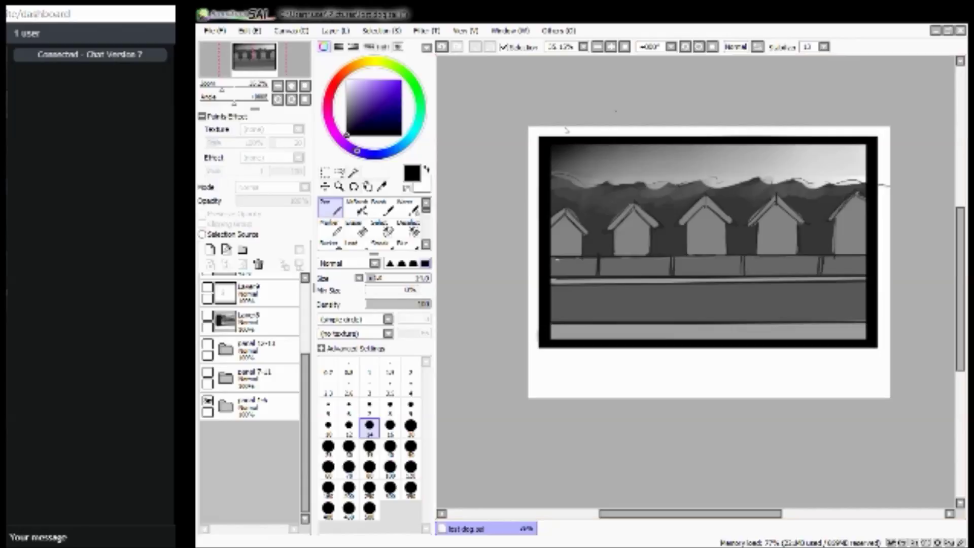
Check the Layer8 artwork by toggling its visibility on and off.
click(212, 320)
click(212, 319)
click(212, 320)
click(212, 319)
Collapse the panel 14 folder and hide the panel 1-6 folder, leaving only the empty frame on the canvas.
scroll(305, 375, up, 4)
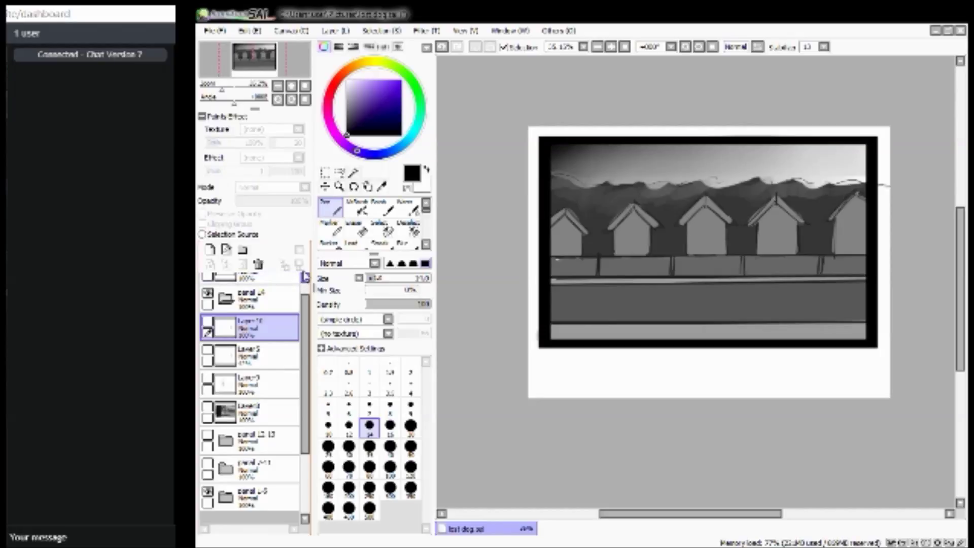
scroll(287, 310, up, 1)
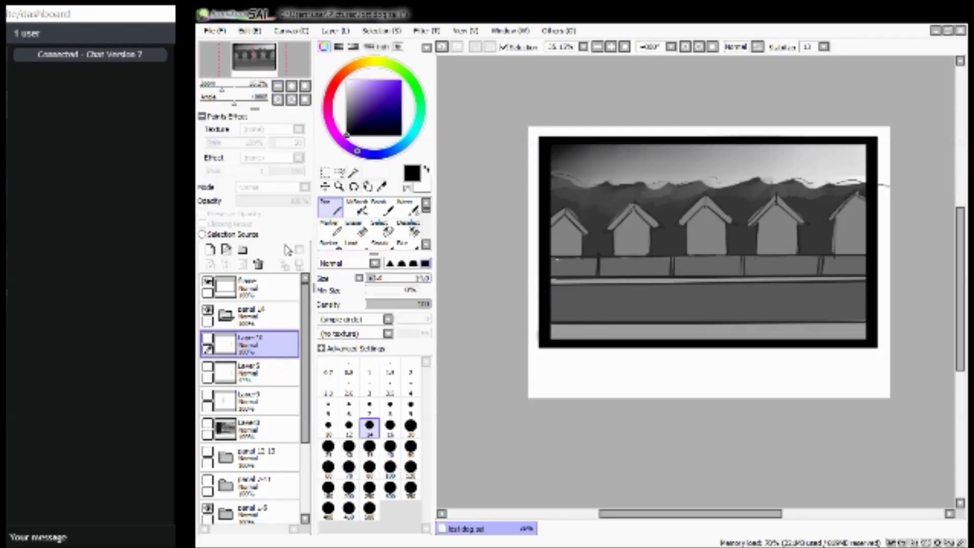
ctrl+click(228, 321)
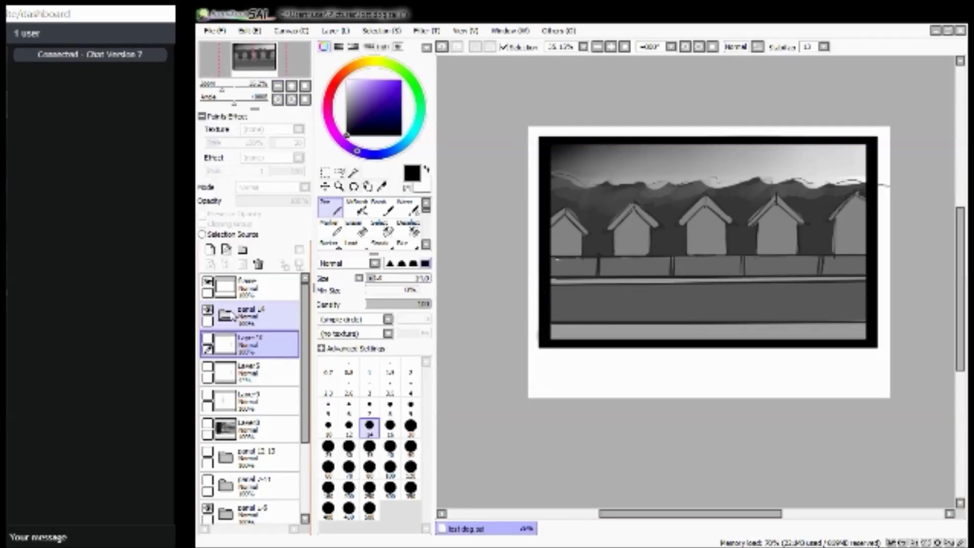
ctrl+click(228, 322)
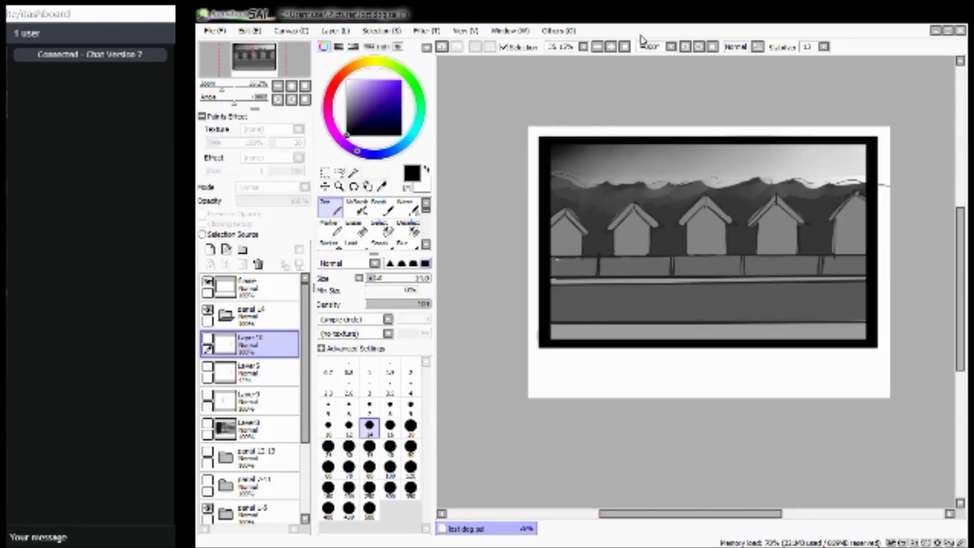
ctrl+click(224, 324)
mouse_move(225, 325)
mouse_down()
mouse_move(223, 513)
mouse_move(222, 421)
mouse_up()
drag(307, 361, 306, 307)
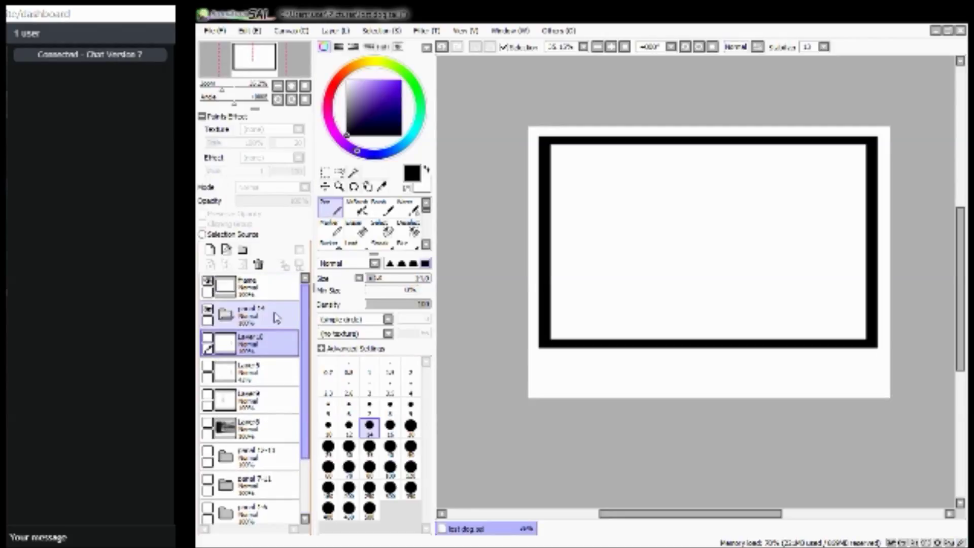
Show the girl's inked layer and the faint rough sketch beneath it, with her legs enlarged for inking.
click(208, 337)
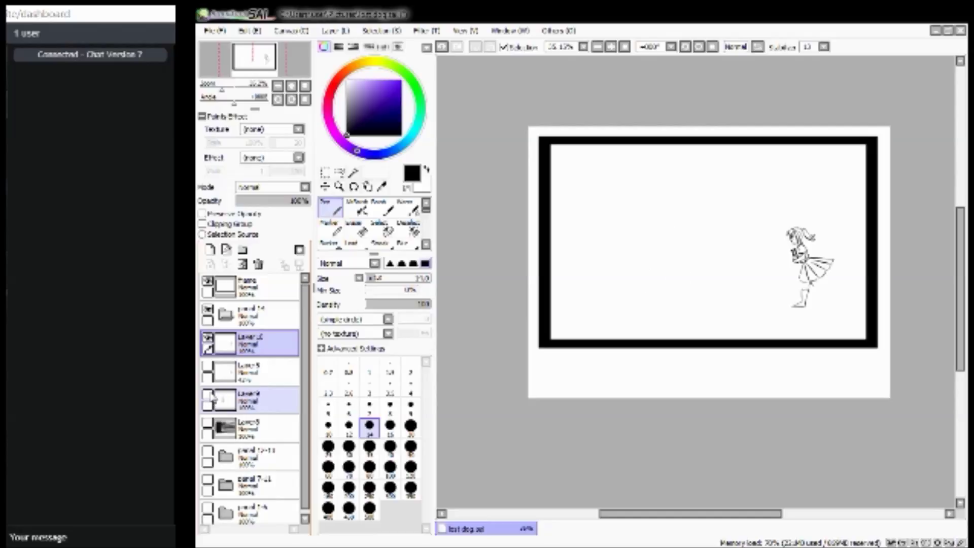
click(207, 367)
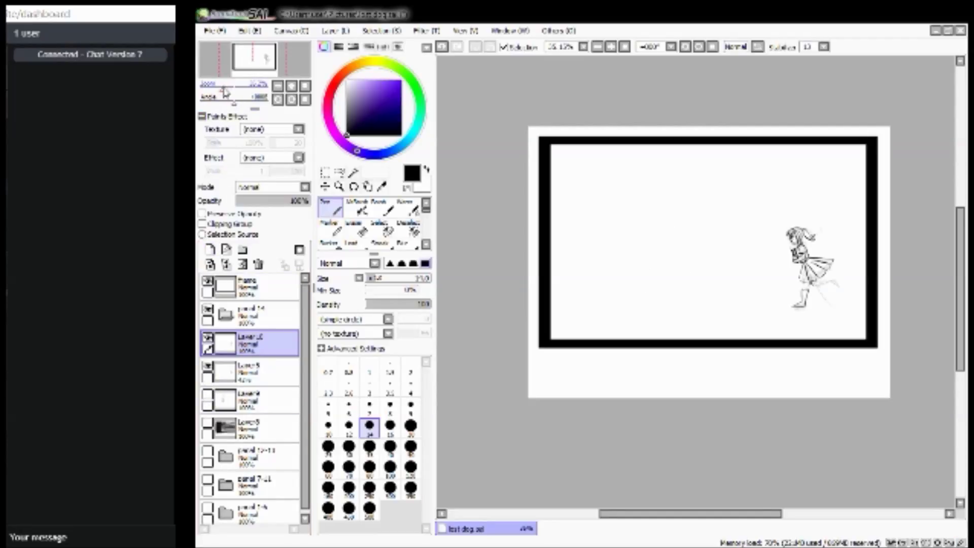
drag(221, 89, 235, 89)
mouse_move(264, 60)
mouse_down()
mouse_move(244, 90)
mouse_move(253, 65)
mouse_up()
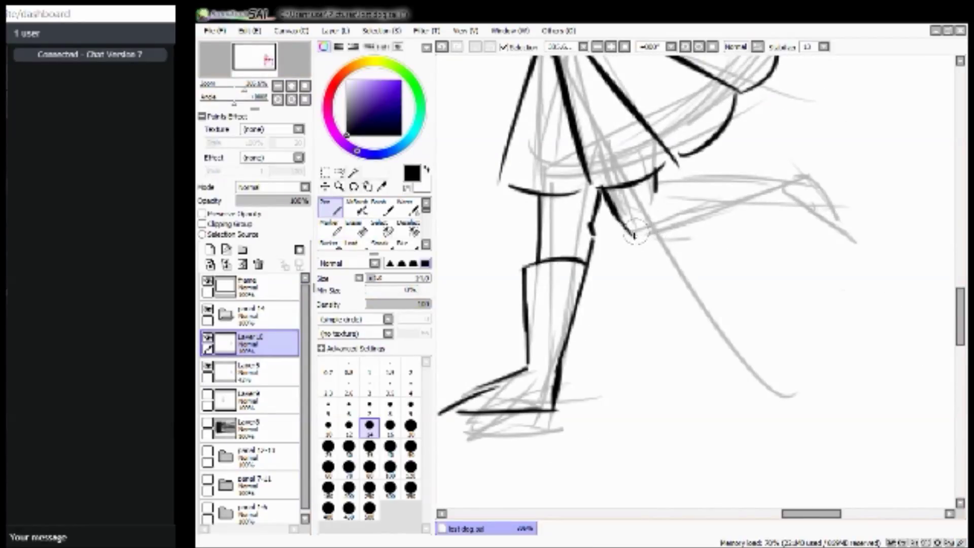
Ink the girl's raised back calf over the rough sketch, erasing stray lines along its underside.
drag(629, 232, 746, 195)
mouse_move(659, 181)
mouse_down()
mouse_move(750, 169)
mouse_move(715, 173)
mouse_move(752, 184)
mouse_move(748, 195)
mouse_move(790, 223)
mouse_move(765, 158)
mouse_move(656, 184)
mouse_move(628, 245)
mouse_move(679, 225)
mouse_up()
click(356, 229)
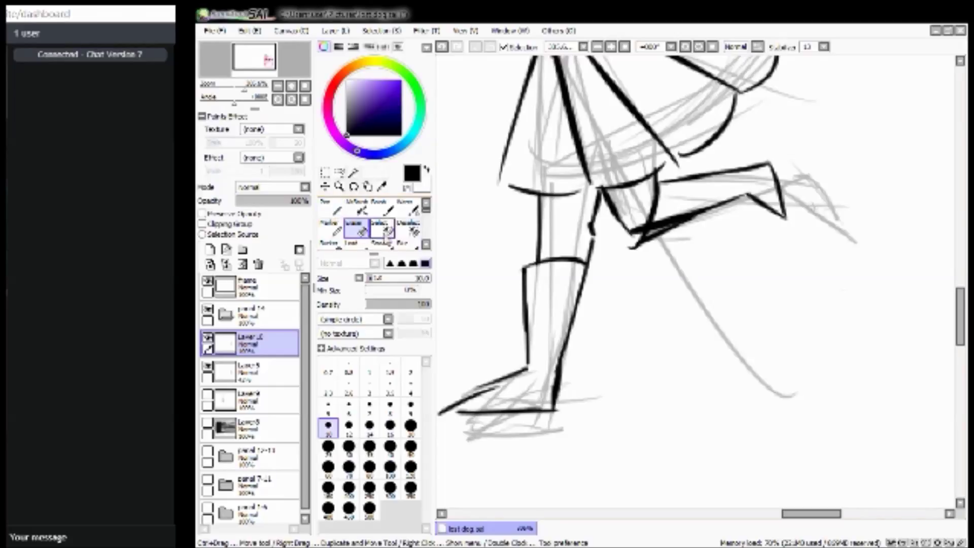
mouse_move(660, 225)
mouse_down()
mouse_move(688, 198)
mouse_move(665, 221)
mouse_move(710, 199)
mouse_move(682, 221)
mouse_move(661, 224)
mouse_move(715, 194)
mouse_up()
drag(675, 222, 696, 218)
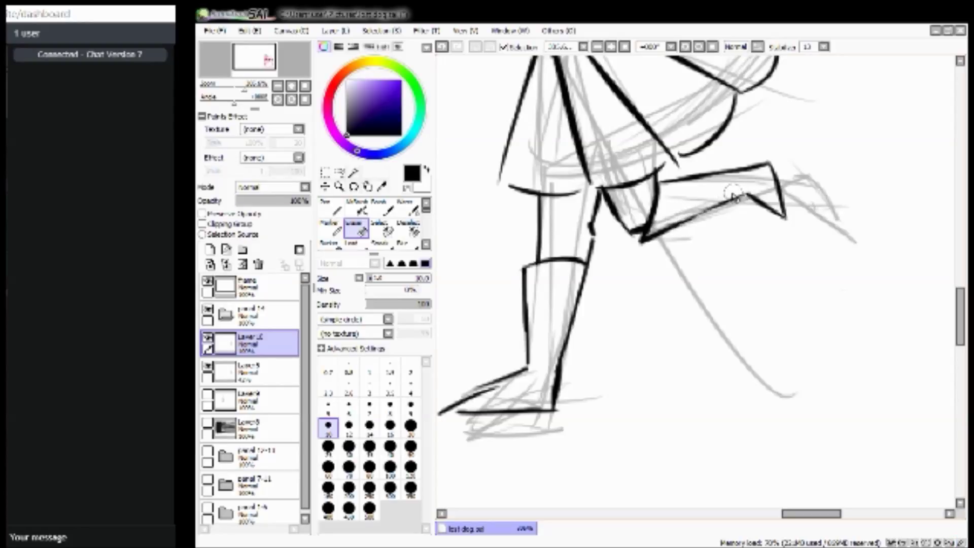
click(330, 208)
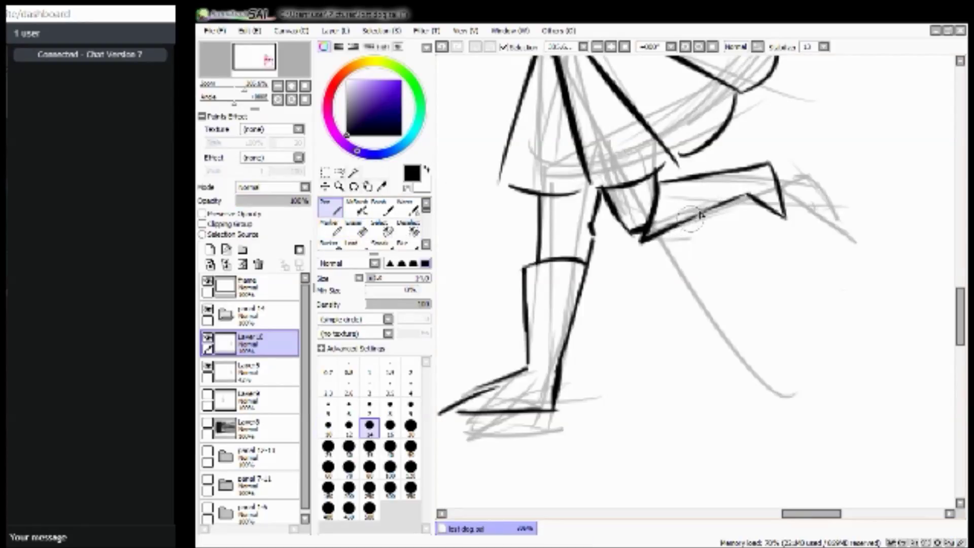
drag(680, 229, 728, 199)
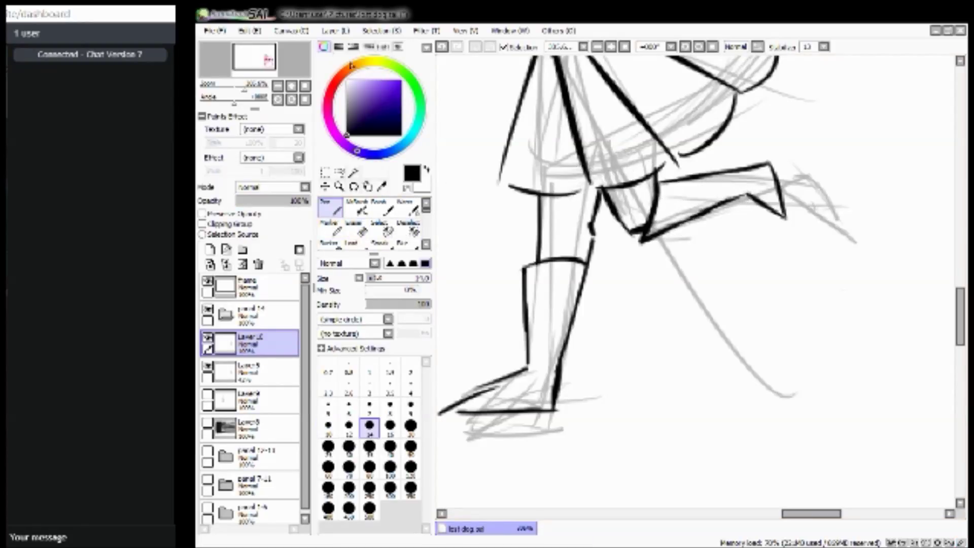
Erase excess ink around the bent knee of the girl's raised back leg.
drag(246, 90, 240, 96)
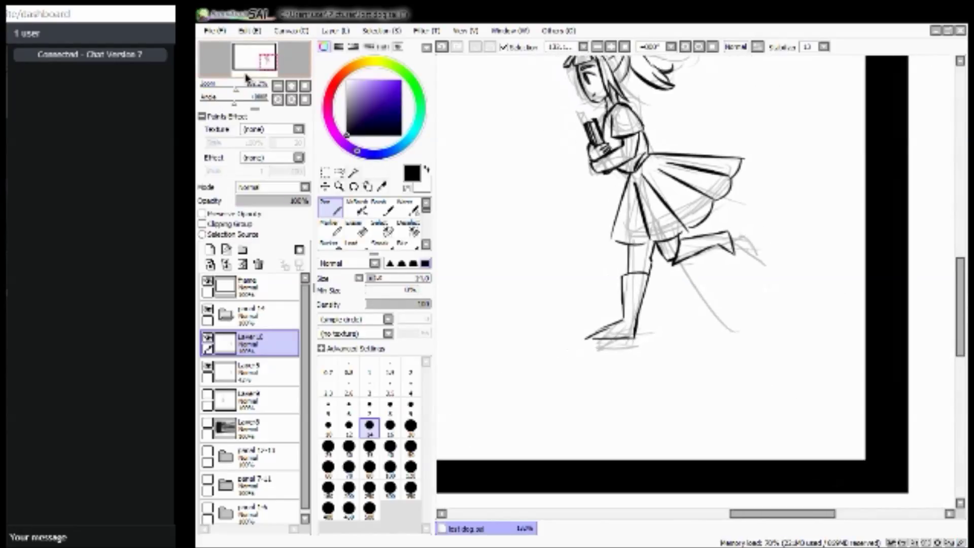
drag(260, 63, 263, 59)
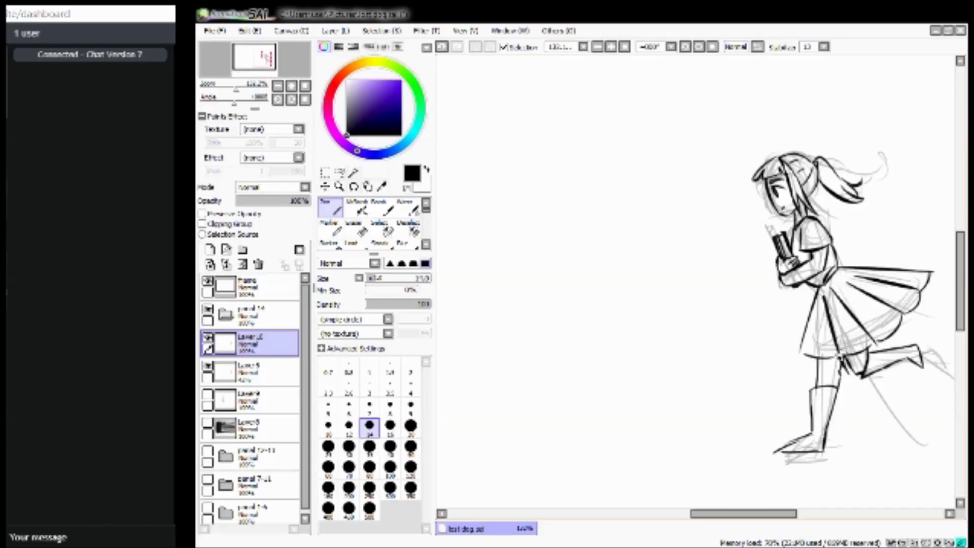
click(357, 229)
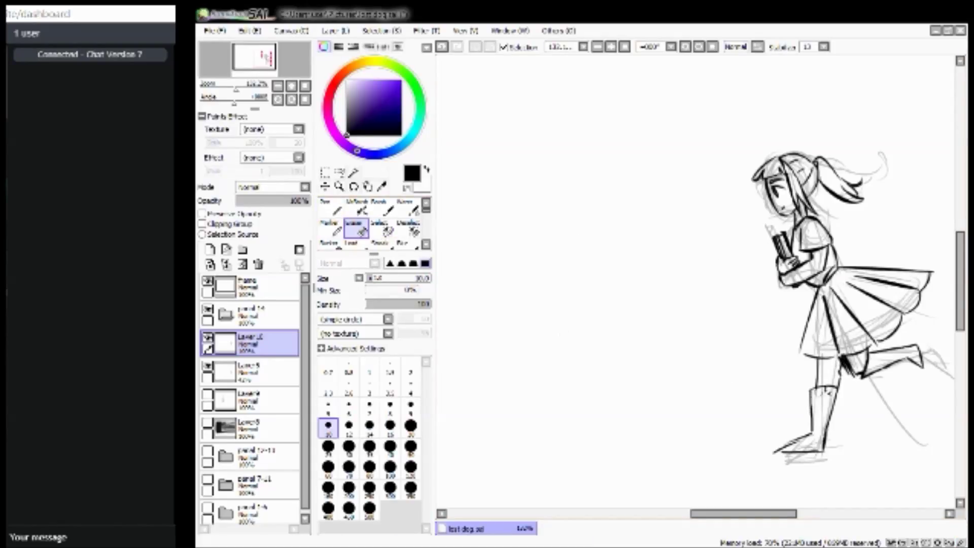
scroll(623, 253, up, 3)
scroll(622, 254, right, 3)
mouse_move(611, 400)
mouse_down()
mouse_move(629, 421)
mouse_move(608, 393)
mouse_move(642, 445)
mouse_move(650, 442)
mouse_up()
key(n)
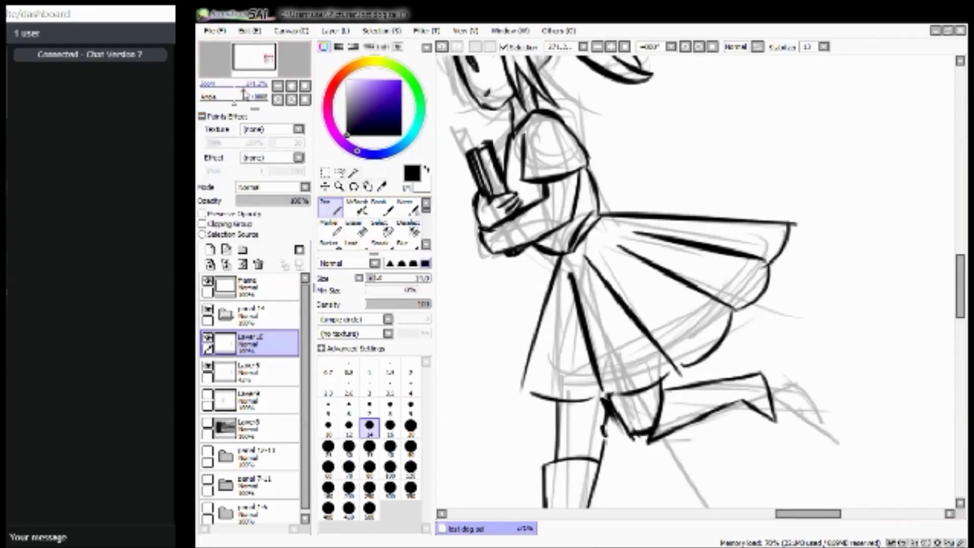
Touch up the ink of the girl's front shoe and erase the excess at its toe.
click(242, 83)
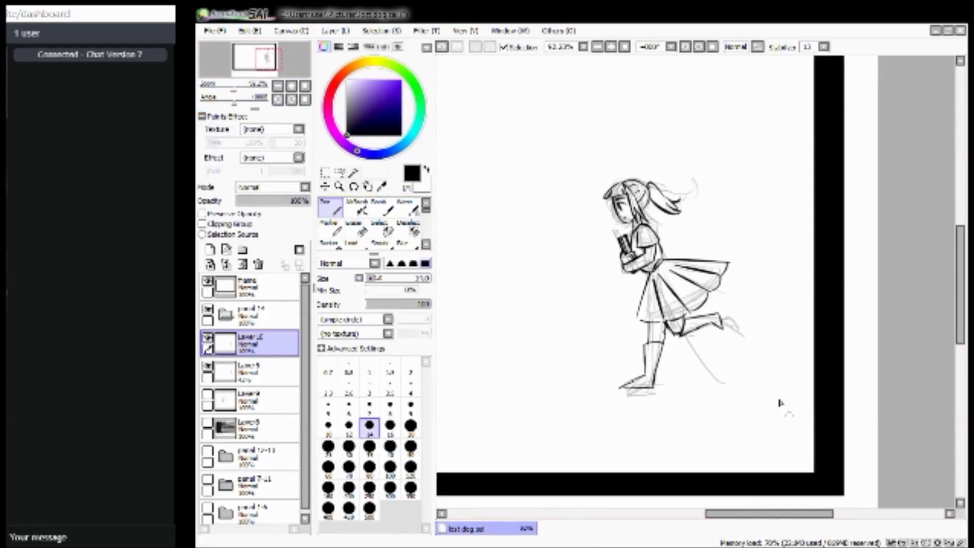
drag(634, 385, 646, 375)
key(e)
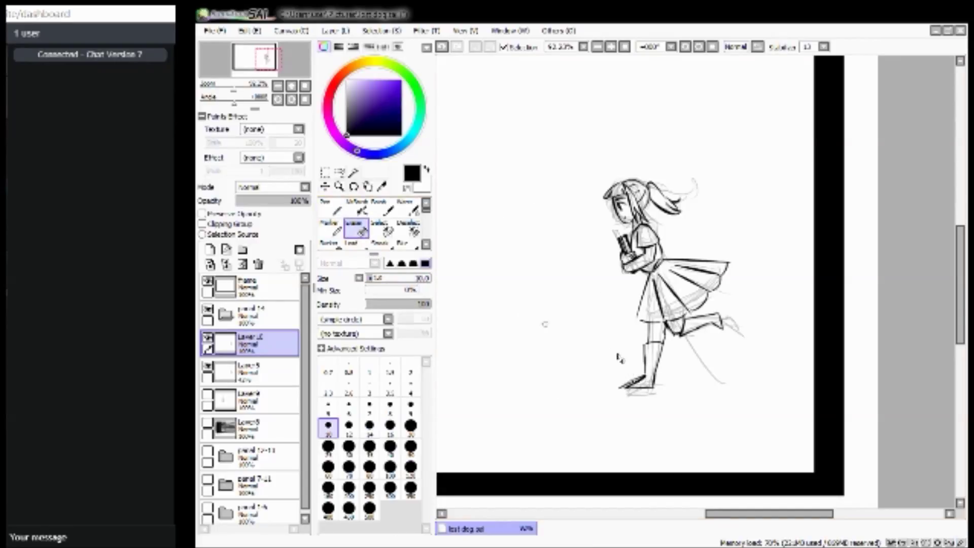
drag(613, 386, 620, 393)
click(329, 206)
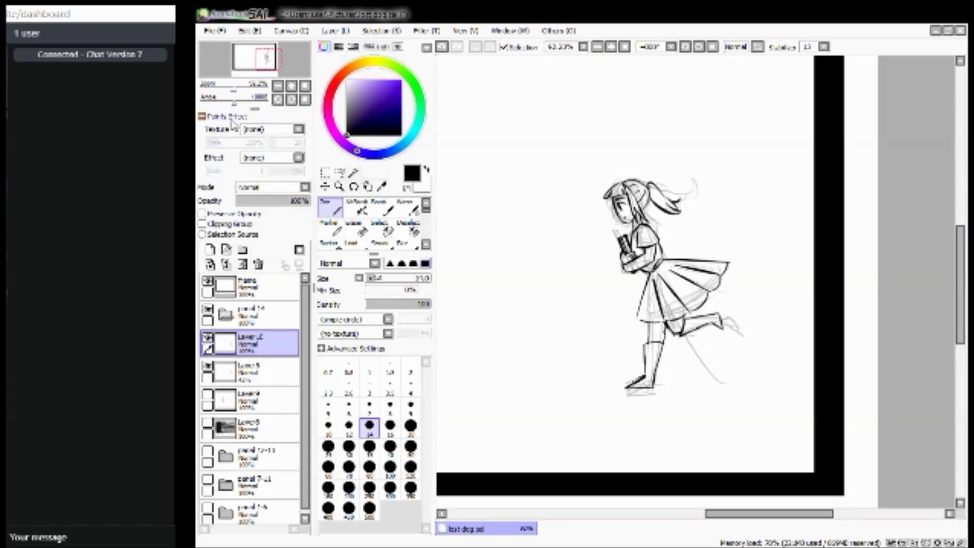
Compare the girl's ink lines with and without the rough sketch, leaving the sketch and Layer9 hidden.
drag(233, 93, 240, 64)
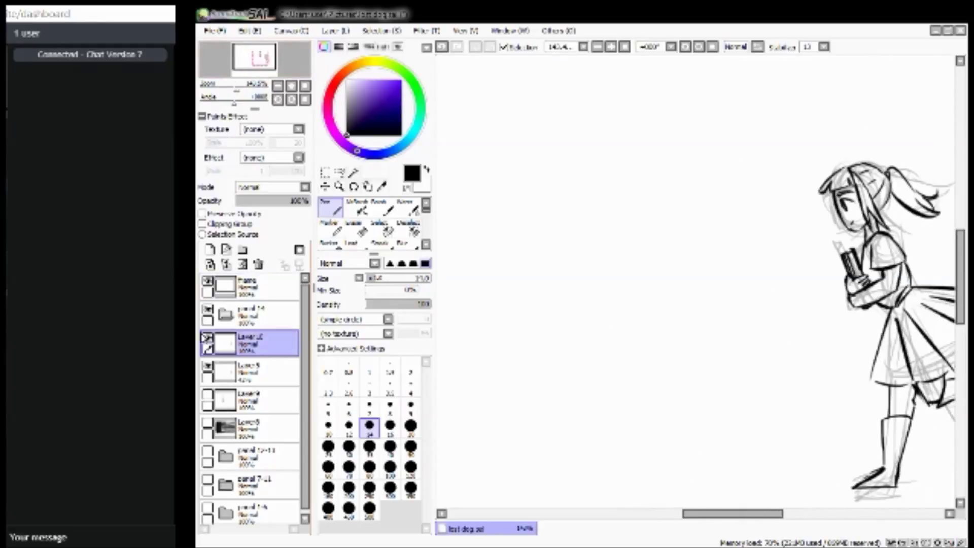
click(208, 366)
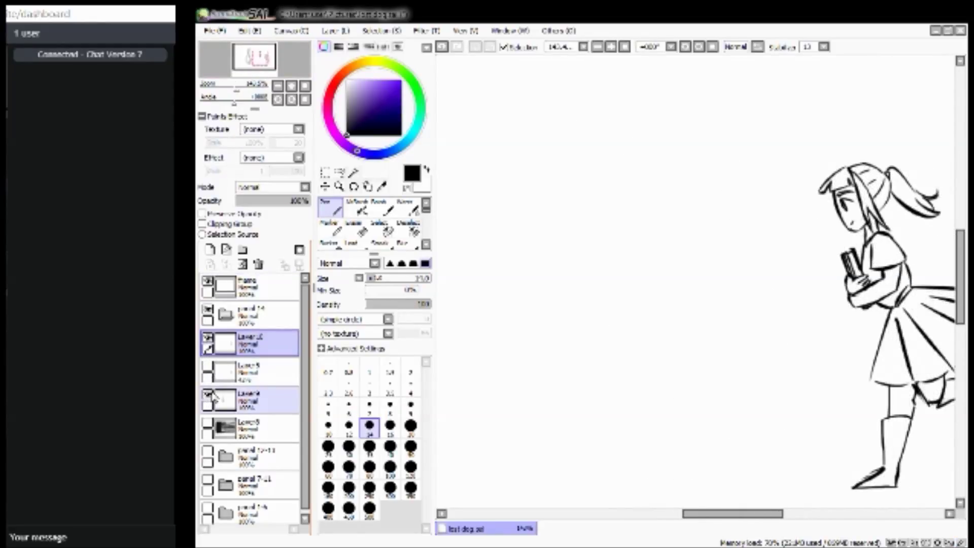
click(208, 367)
click(208, 366)
click(208, 366)
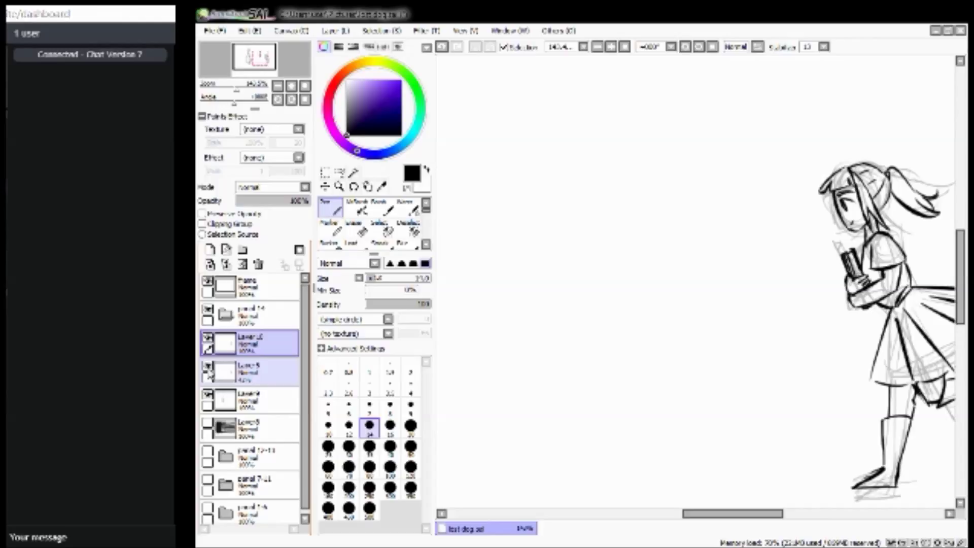
click(208, 366)
click(208, 394)
mouse_move(272, 60)
mouse_down()
mouse_move(263, 60)
mouse_move(274, 59)
mouse_up()
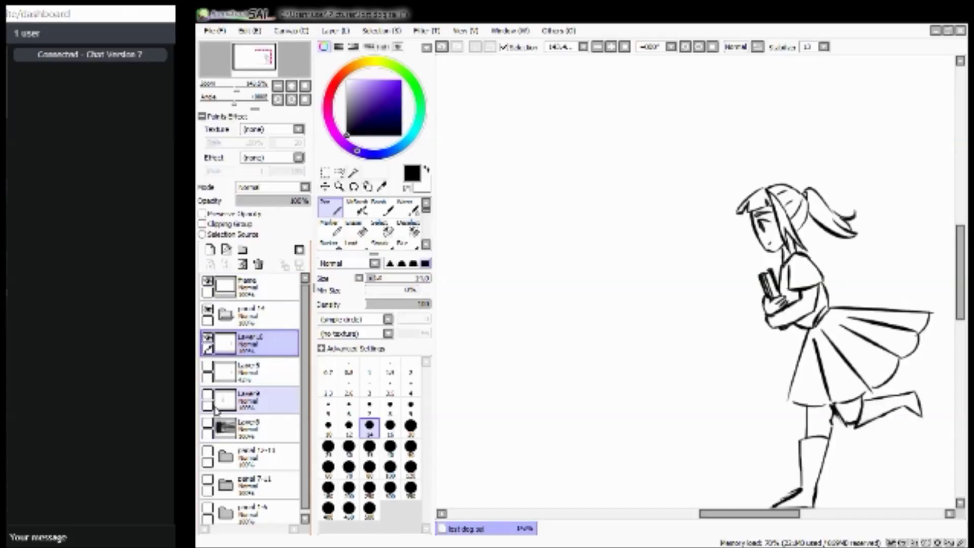
Show the Layer8 background, then clear the rough sketch from its layer and set that layer's opacity to 100%.
click(208, 421)
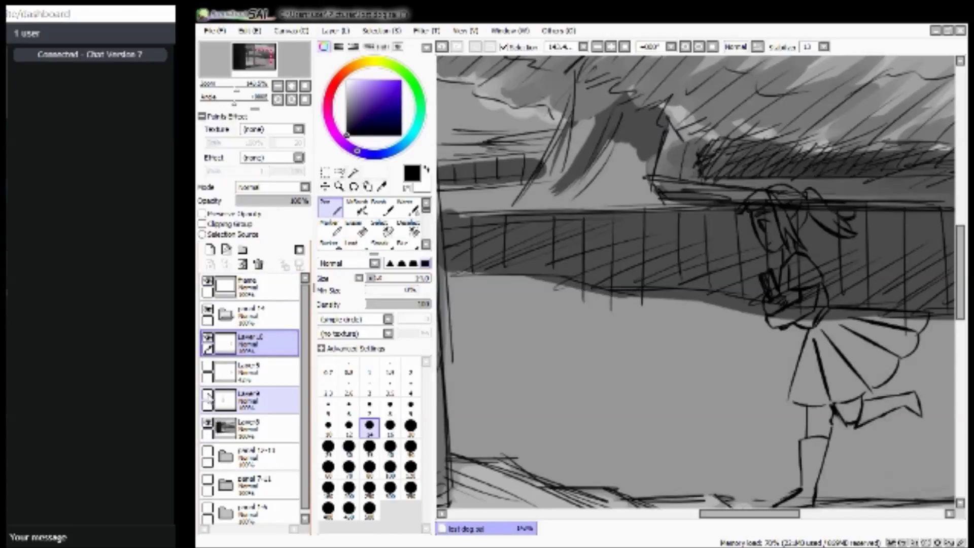
click(208, 366)
click(207, 366)
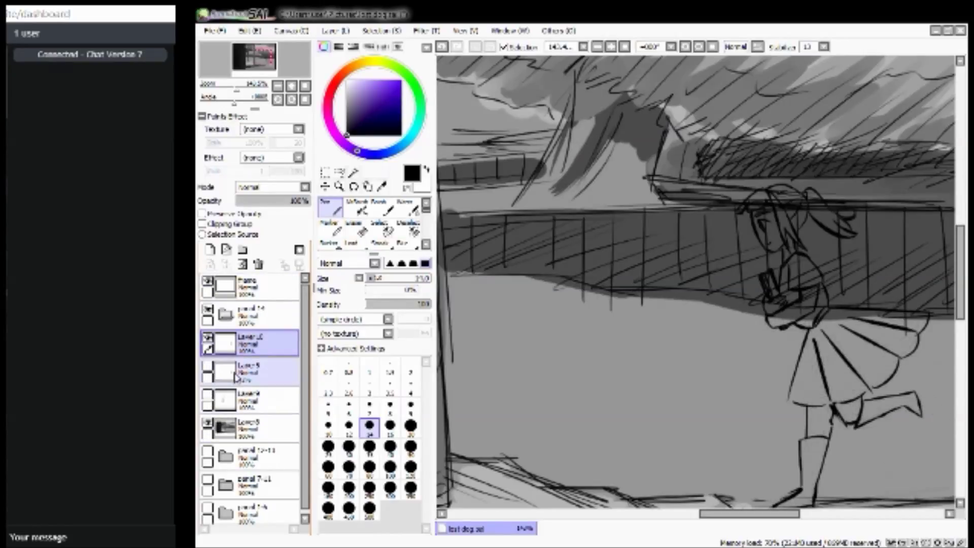
click(261, 369)
click(208, 366)
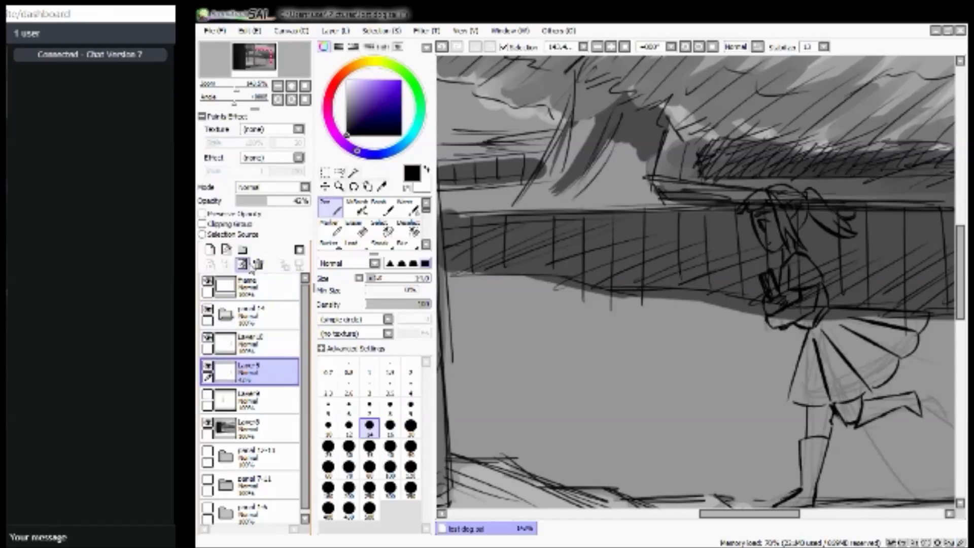
click(243, 264)
click(309, 202)
Paint the girl's head, ponytail, arms and books white beneath the ink, erasing spill outside the outlines.
mouse_move(256, 59)
mouse_down()
mouse_move(247, 52)
mouse_move(269, 57)
mouse_up()
click(348, 90)
click(346, 80)
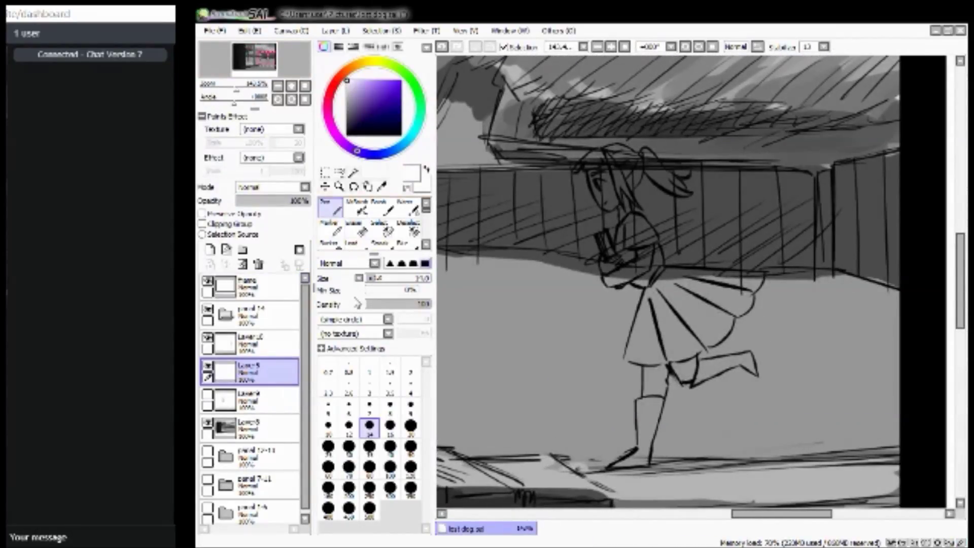
mouse_move(616, 196)
mouse_down()
mouse_move(632, 239)
mouse_move(615, 272)
mouse_move(598, 230)
mouse_move(613, 285)
mouse_move(640, 253)
mouse_move(629, 276)
mouse_move(643, 234)
mouse_move(636, 256)
mouse_move(631, 218)
mouse_move(614, 194)
mouse_move(608, 211)
mouse_move(594, 180)
mouse_move(598, 157)
mouse_move(588, 198)
mouse_move(593, 152)
mouse_move(576, 168)
mouse_move(601, 150)
mouse_move(606, 203)
mouse_move(615, 170)
mouse_move(634, 228)
mouse_move(615, 148)
mouse_move(629, 152)
mouse_move(615, 147)
mouse_move(632, 154)
mouse_move(633, 191)
mouse_up()
mouse_move(638, 157)
mouse_down()
mouse_move(629, 185)
mouse_move(609, 160)
mouse_move(639, 152)
mouse_move(657, 179)
mouse_move(641, 150)
mouse_move(683, 198)
mouse_move(650, 154)
mouse_move(685, 194)
mouse_move(670, 175)
mouse_move(697, 175)
mouse_up()
key(e)
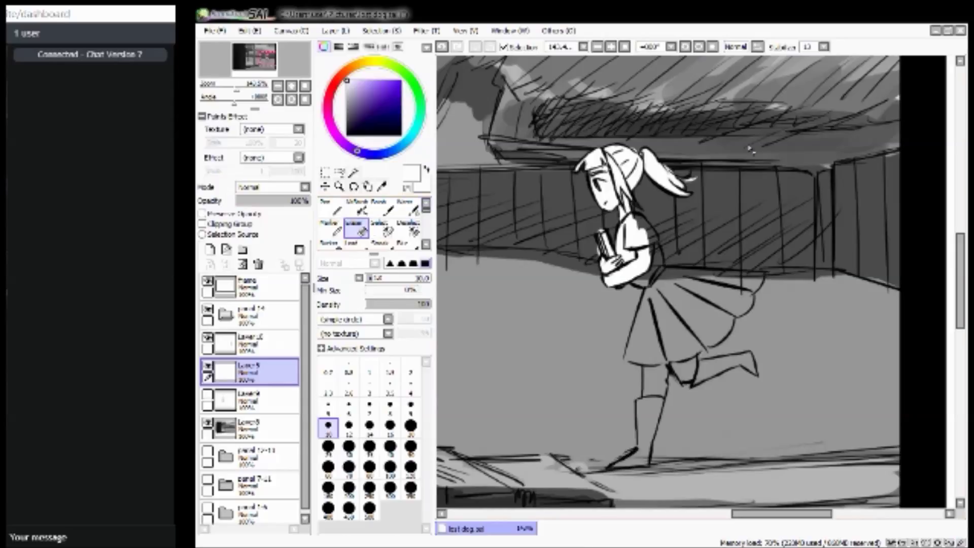
mouse_move(690, 180)
mouse_down()
mouse_move(699, 175)
mouse_move(668, 165)
mouse_move(690, 172)
mouse_up()
drag(611, 238, 592, 241)
Fill the girl's torso and standing front leg with white beneath the ink.
click(330, 208)
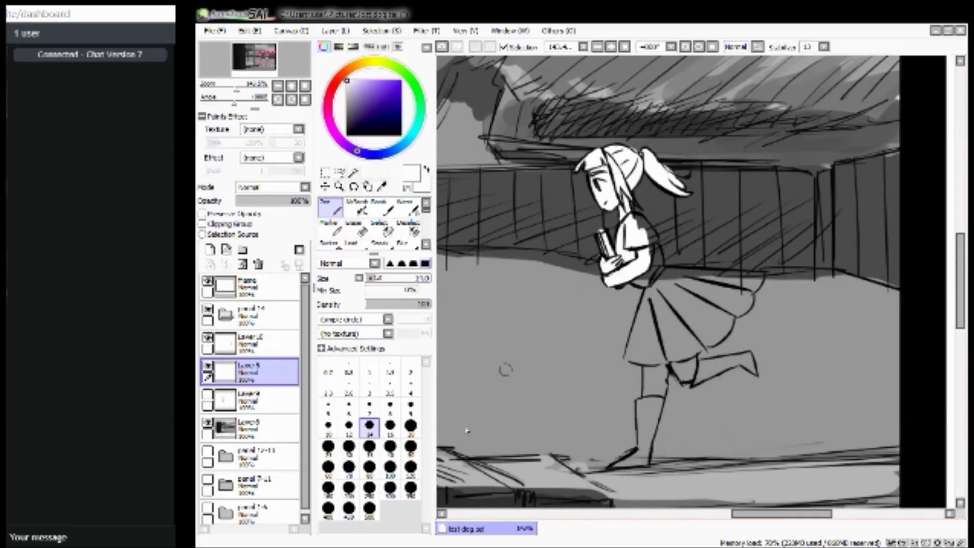
mouse_move(634, 221)
mouse_down()
mouse_move(653, 258)
mouse_move(631, 284)
mouse_move(651, 278)
mouse_move(650, 258)
mouse_move(650, 276)
mouse_up()
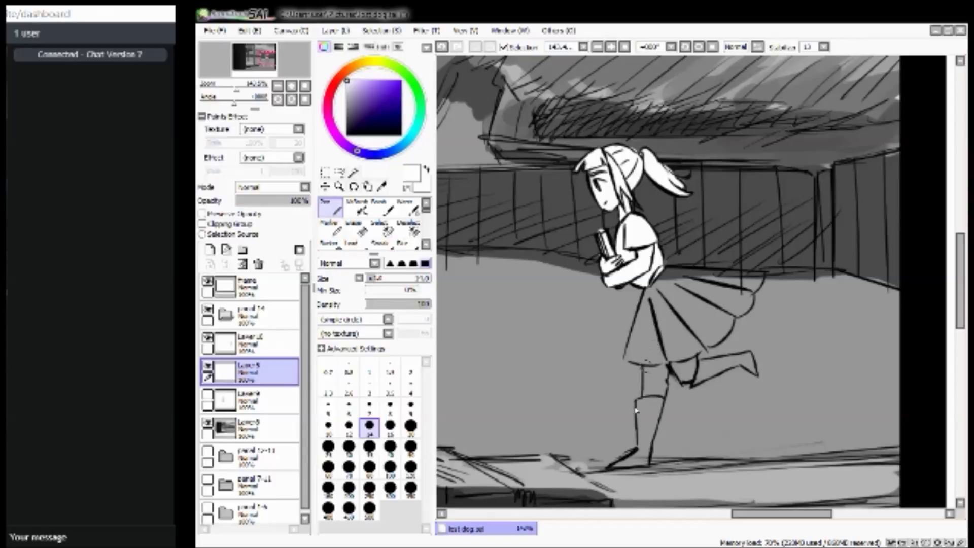
mouse_move(614, 469)
mouse_down()
mouse_move(649, 457)
mouse_move(641, 456)
mouse_move(664, 367)
mouse_move(642, 457)
mouse_move(652, 361)
mouse_up()
click(356, 229)
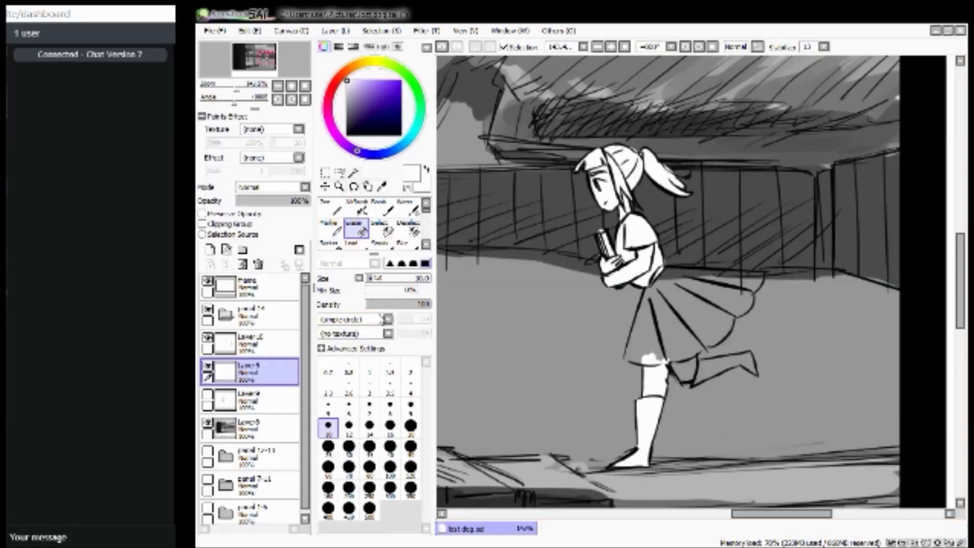
Fill the girl's raised back leg with white and erase the spill outside its outline.
click(330, 207)
mouse_move(669, 369)
mouse_down()
mouse_move(677, 378)
mouse_move(683, 365)
mouse_move(691, 373)
mouse_move(690, 361)
mouse_move(723, 366)
mouse_move(694, 380)
mouse_move(743, 357)
mouse_up()
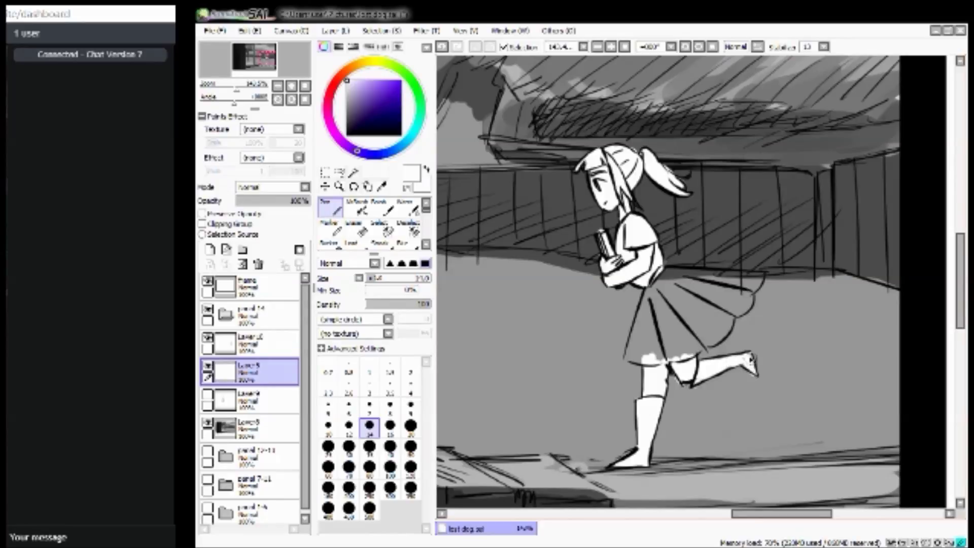
key(e)
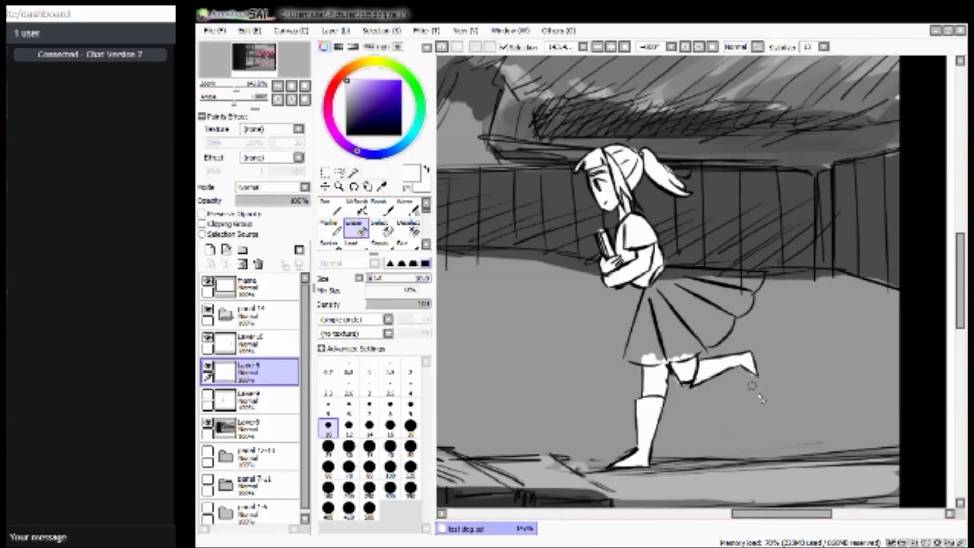
key(ctrl+z)
mouse_move(674, 378)
mouse_down()
mouse_move(691, 397)
mouse_move(692, 389)
mouse_up()
Fill the girl's whole skirt with white, from the waist to the hem and the flared back edge.
click(329, 208)
mouse_move(660, 364)
mouse_down()
mouse_move(631, 358)
mouse_move(660, 363)
mouse_move(654, 301)
mouse_move(628, 358)
mouse_move(658, 284)
mouse_up()
drag(634, 335, 628, 360)
drag(654, 284, 632, 331)
drag(658, 265, 642, 292)
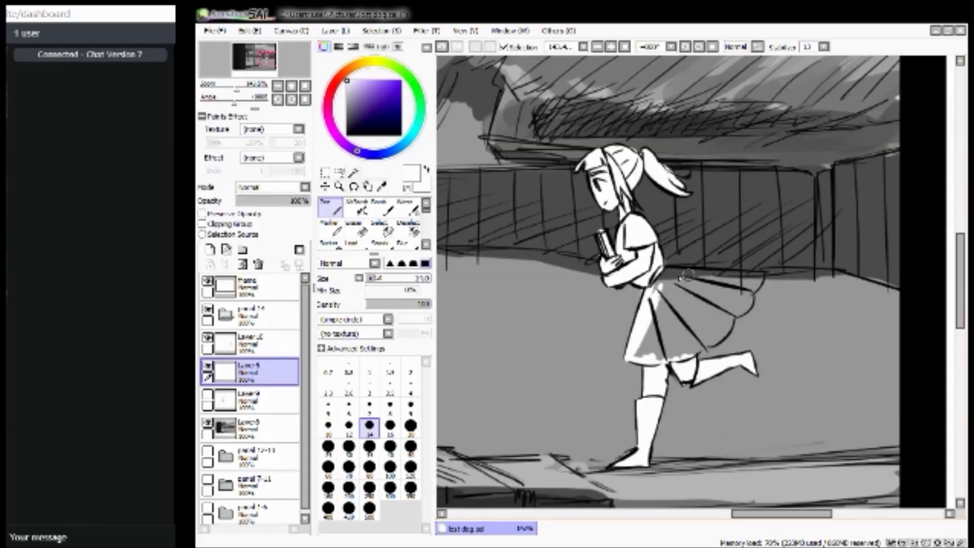
mouse_move(662, 271)
mouse_down()
mouse_move(742, 284)
mouse_move(759, 275)
mouse_move(753, 290)
mouse_move(740, 282)
mouse_move(741, 305)
mouse_move(707, 341)
mouse_move(665, 361)
mouse_move(637, 355)
mouse_move(674, 352)
mouse_move(687, 341)
mouse_move(644, 343)
mouse_move(728, 322)
mouse_move(647, 336)
mouse_move(740, 296)
mouse_move(647, 329)
mouse_move(738, 289)
mouse_move(654, 318)
mouse_up()
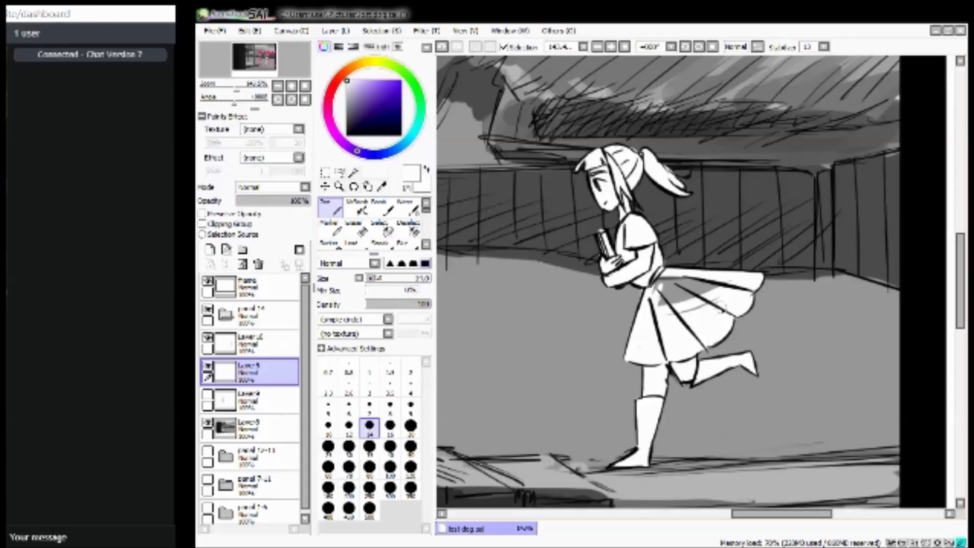
mouse_move(731, 280)
mouse_down()
mouse_move(666, 276)
mouse_move(666, 287)
mouse_move(719, 296)
mouse_move(675, 285)
mouse_move(707, 290)
mouse_move(658, 294)
mouse_move(703, 294)
mouse_up()
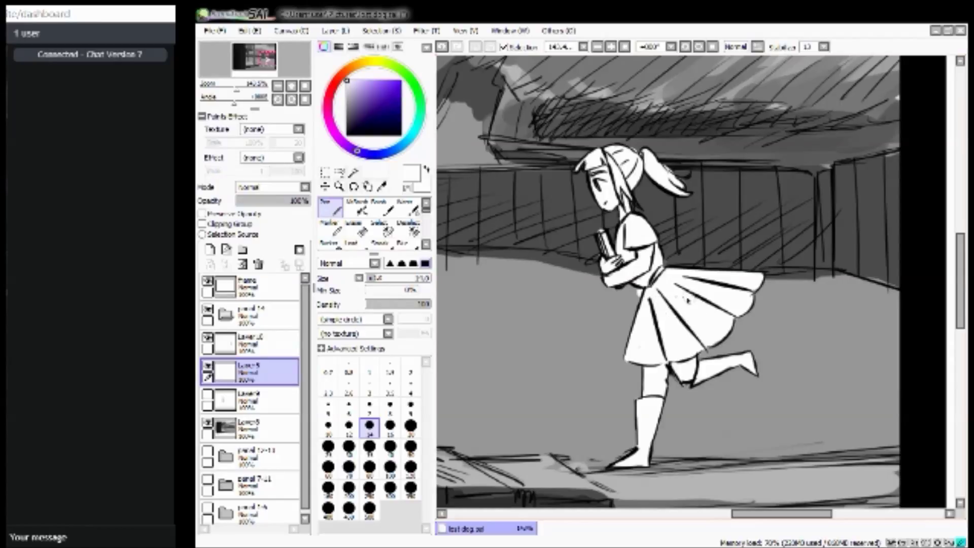
Clean up the white fill at the ponytail tip and along the top of the girl's head.
key(e)
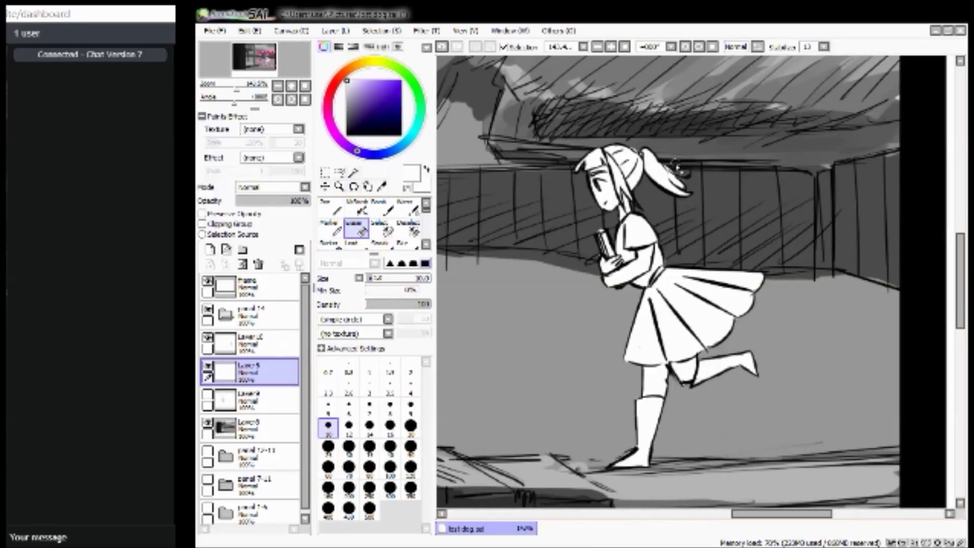
drag(679, 174, 689, 192)
click(330, 207)
drag(679, 185, 685, 192)
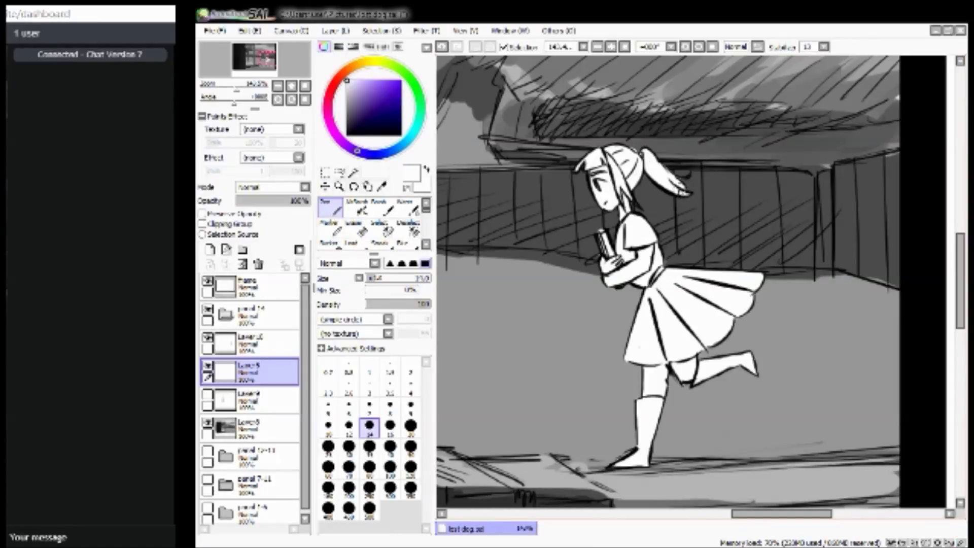
click(356, 229)
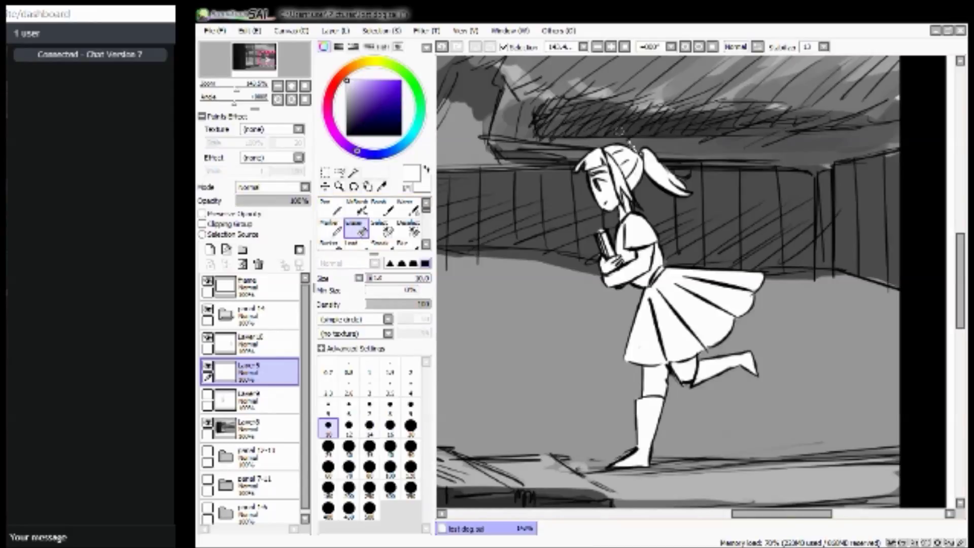
drag(640, 151, 634, 148)
Merge the girl's inked layer down into the white fill layer beneath it.
click(264, 64)
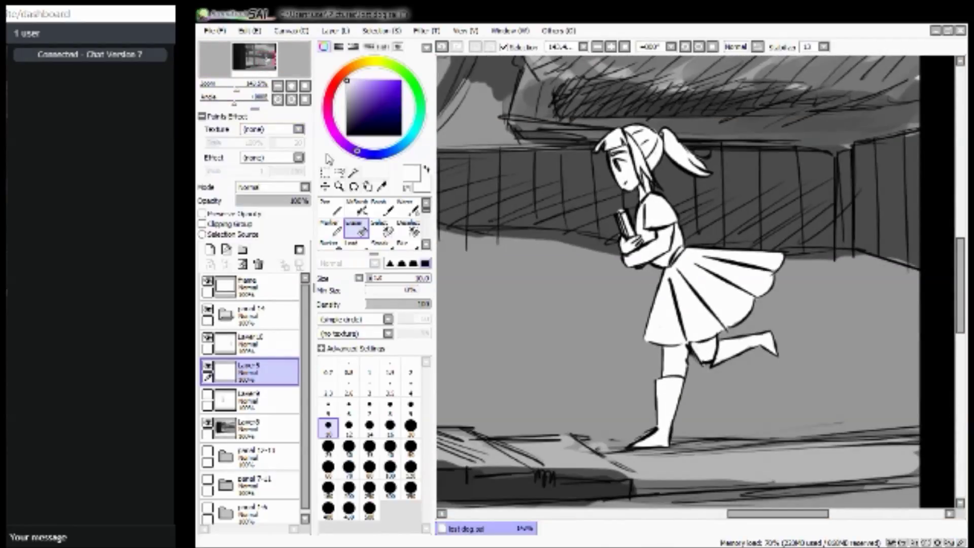
click(291, 345)
click(258, 264)
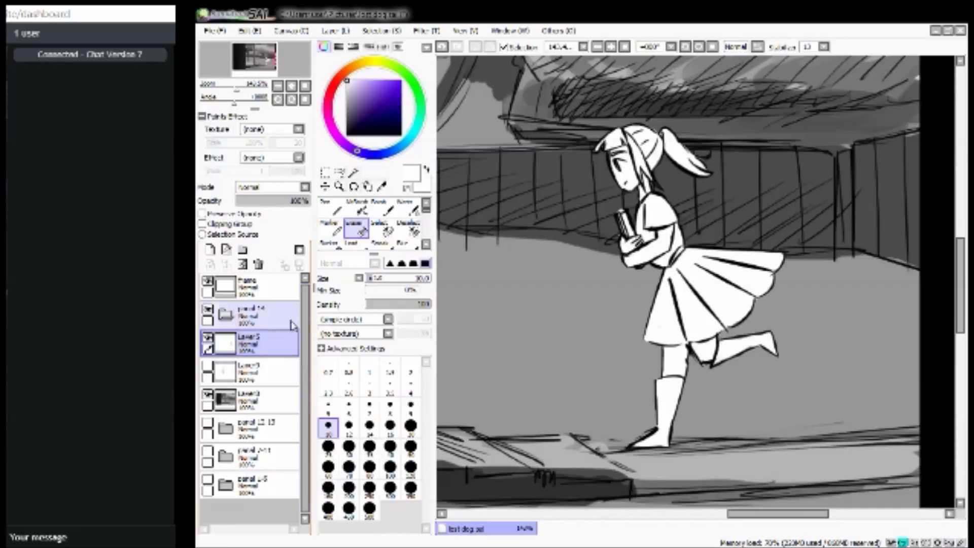
Lasso the whole girl, move her slightly lower against the background, and deselect her.
click(338, 172)
mouse_move(717, 108)
mouse_down()
mouse_move(674, 114)
mouse_move(540, 203)
mouse_move(791, 464)
mouse_move(764, 205)
mouse_move(767, 225)
mouse_up()
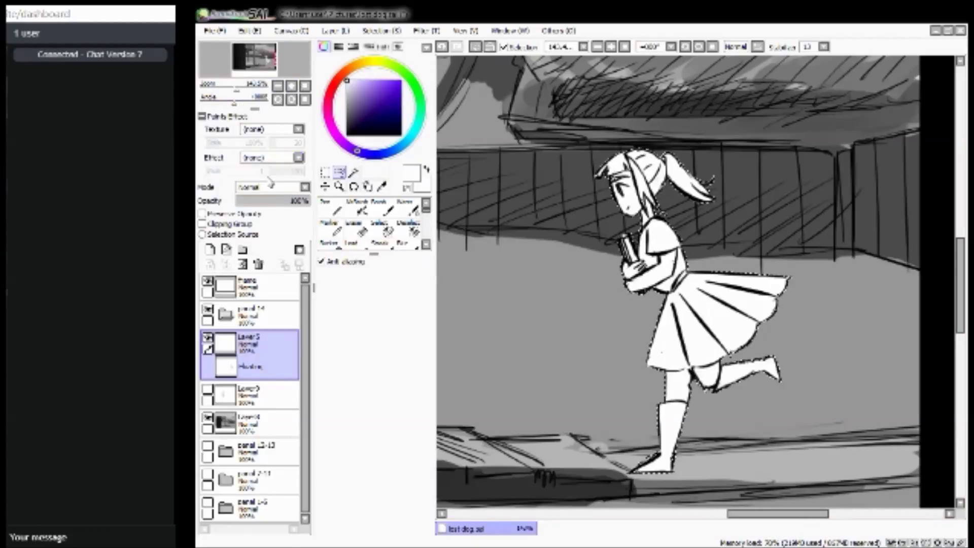
click(382, 30)
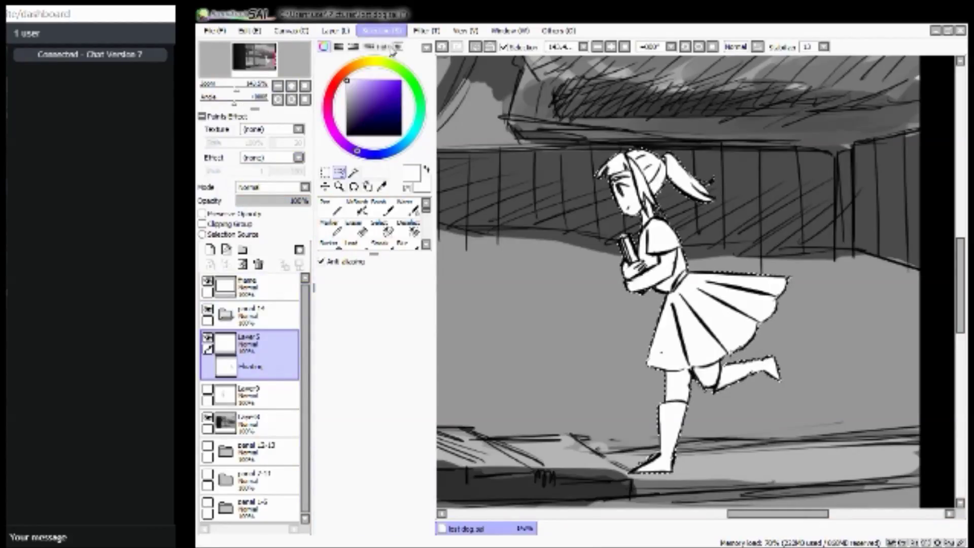
click(378, 52)
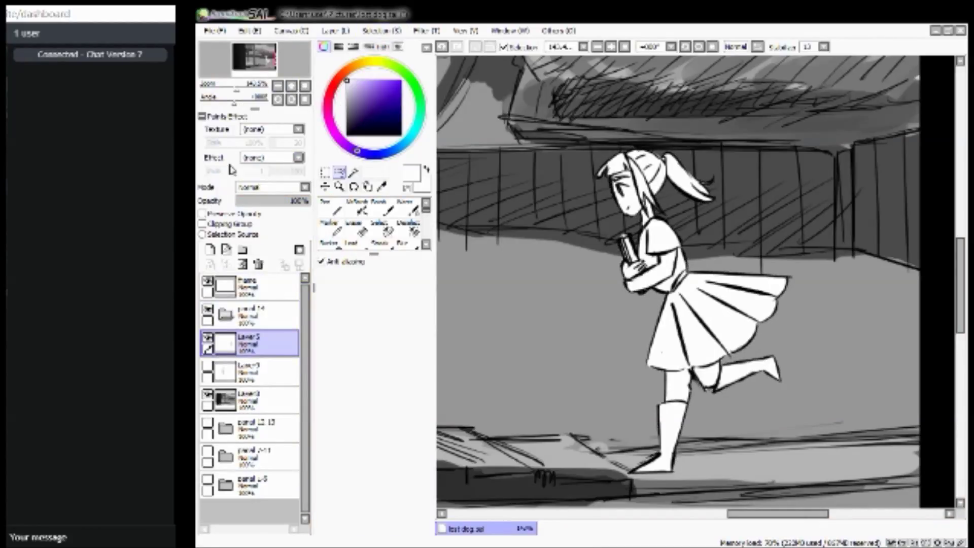
Show the Layer9 woman alongside the girl, toggling her visibility to check the full panel composition.
drag(236, 90, 223, 90)
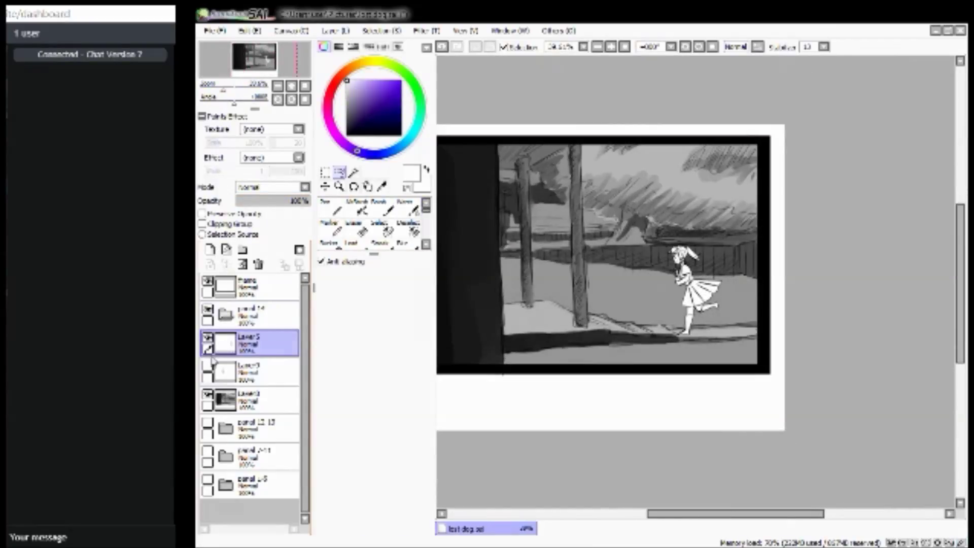
click(208, 366)
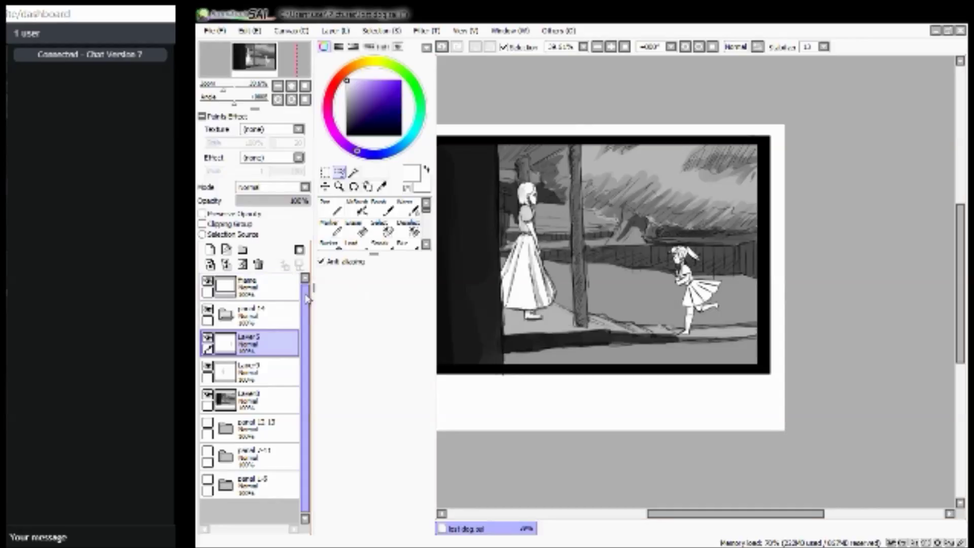
ctrl+click(220, 368)
click(208, 367)
click(207, 369)
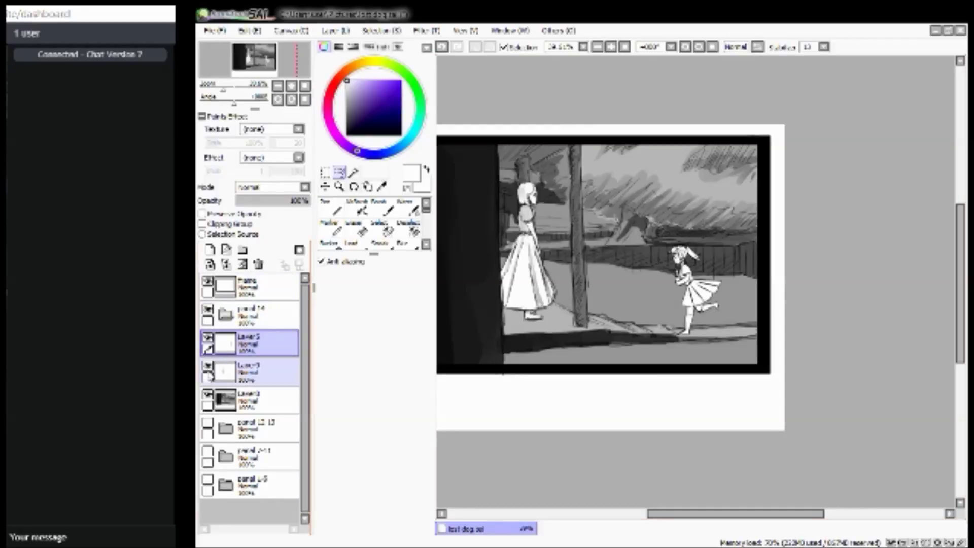
Merge the girl's layer down into the woman's Layer9 and duplicate the merged characters layer.
click(208, 395)
click(208, 396)
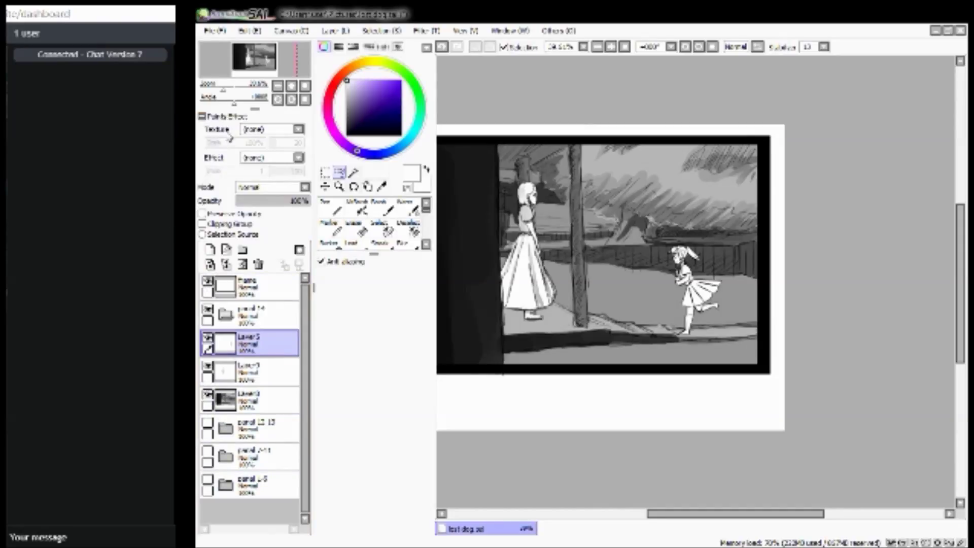
mouse_move(223, 89)
mouse_down()
mouse_move(238, 92)
mouse_move(226, 90)
mouse_up()
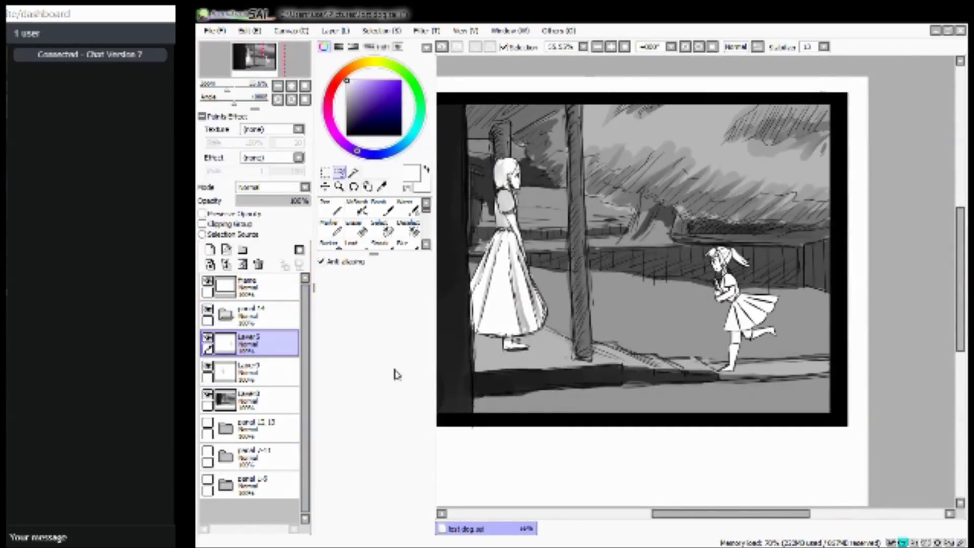
key(ctrl+e)
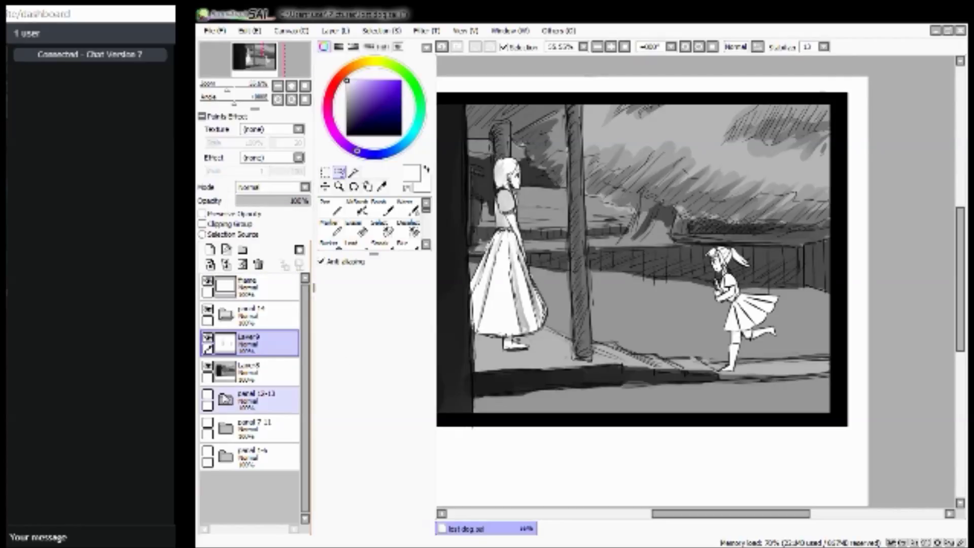
click(332, 32)
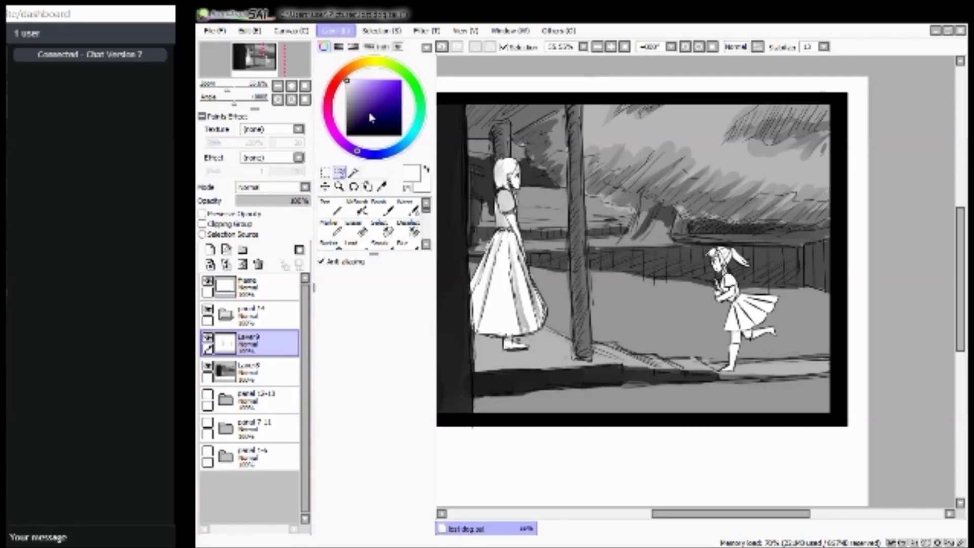
click(381, 87)
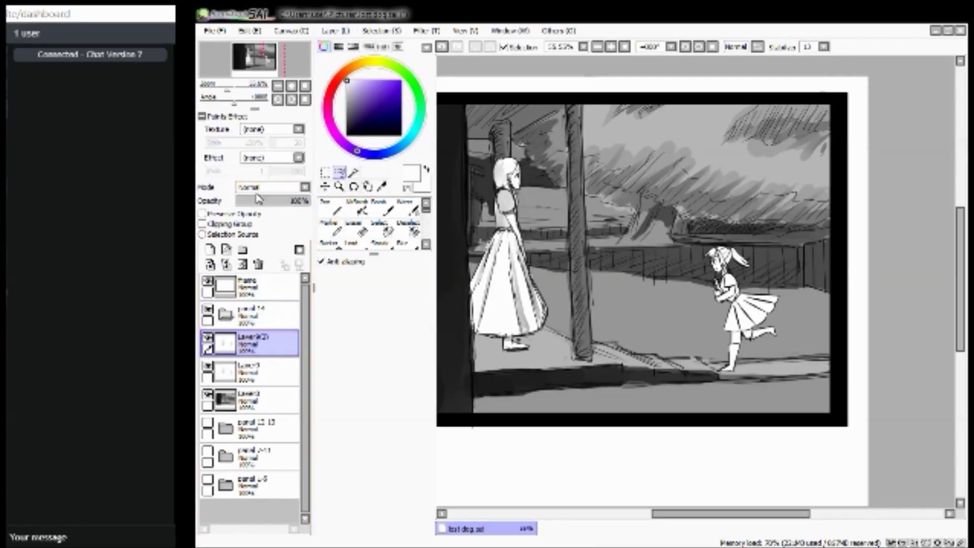
Lasso the woman's head and neck on the duplicated characters layer.
drag(229, 93, 240, 95)
drag(256, 58, 228, 63)
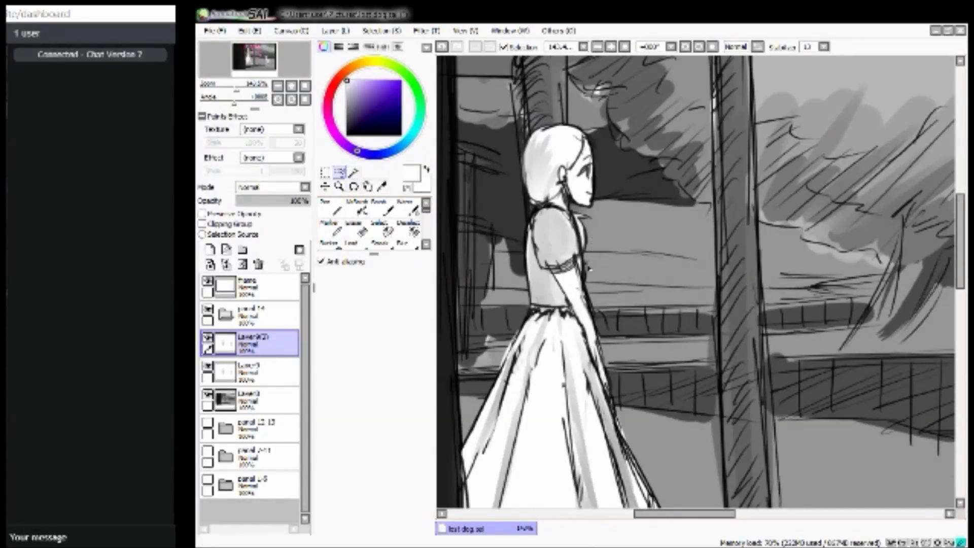
mouse_move(522, 216)
mouse_down()
mouse_move(527, 101)
mouse_move(620, 203)
mouse_move(589, 259)
mouse_up()
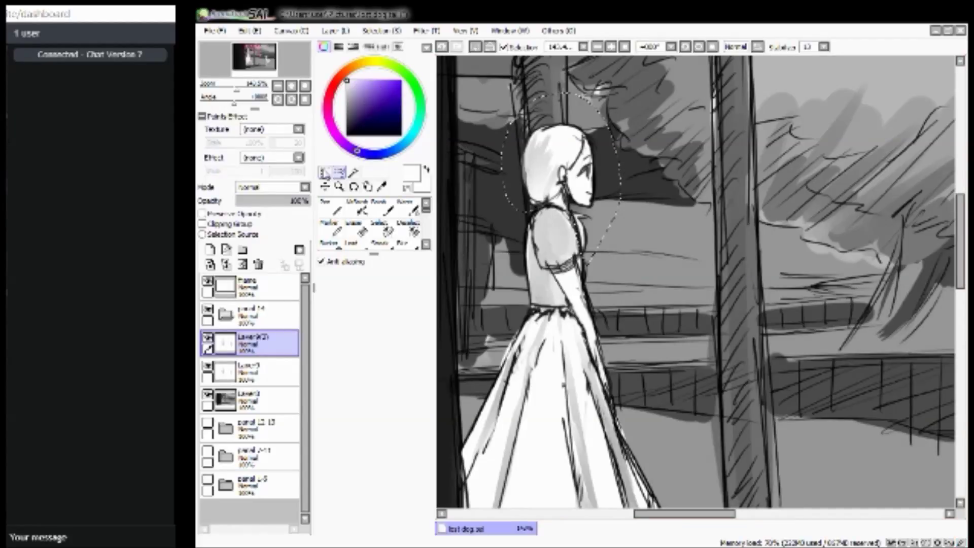
Try rotating the lassoed head slightly forward, and undo the rotation.
key(ctrl+t)
click(321, 311)
click(321, 335)
drag(636, 293, 604, 314)
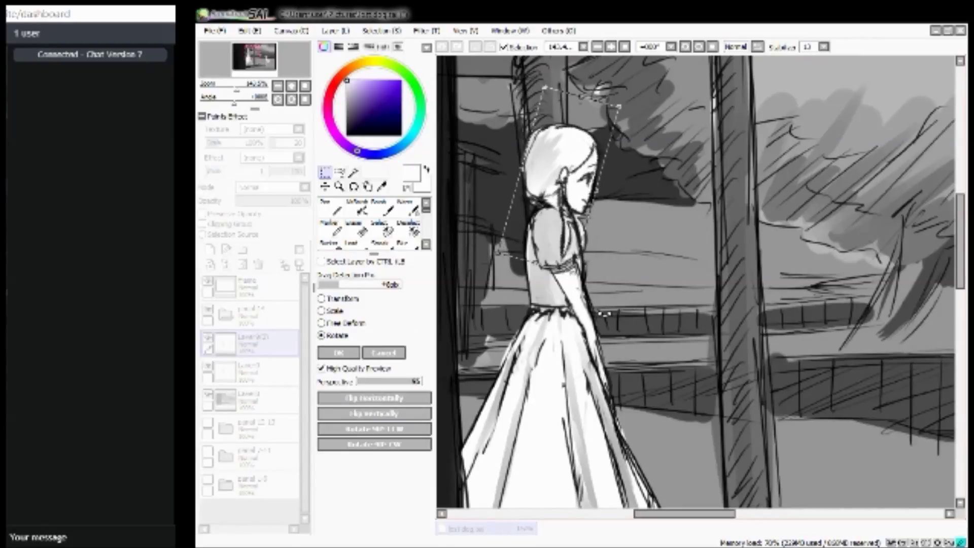
click(339, 352)
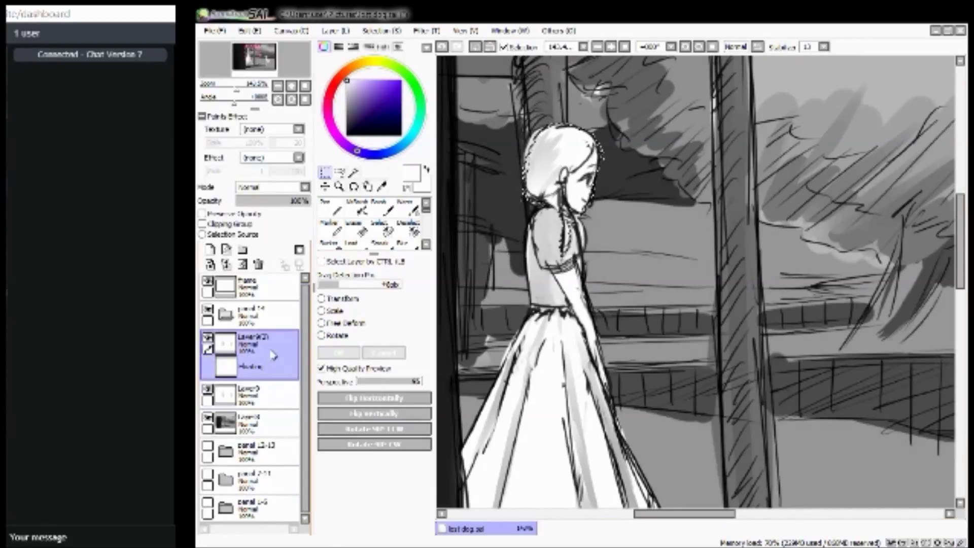
key(ctrl+z)
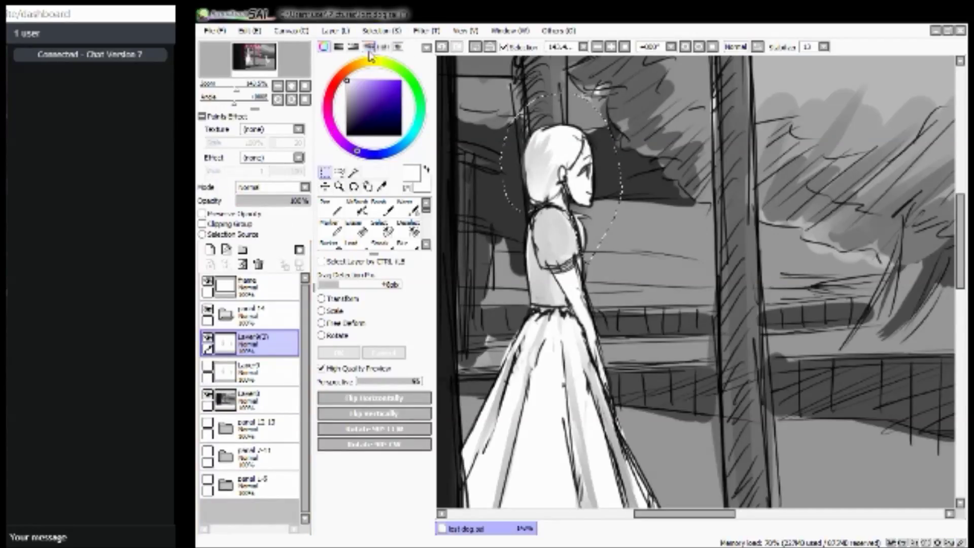
click(369, 87)
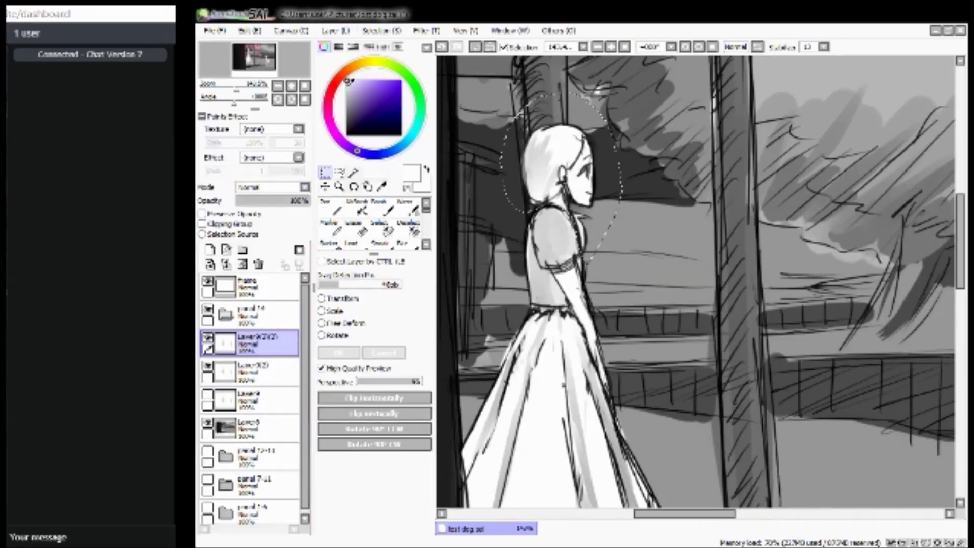
key(ctrl+z)
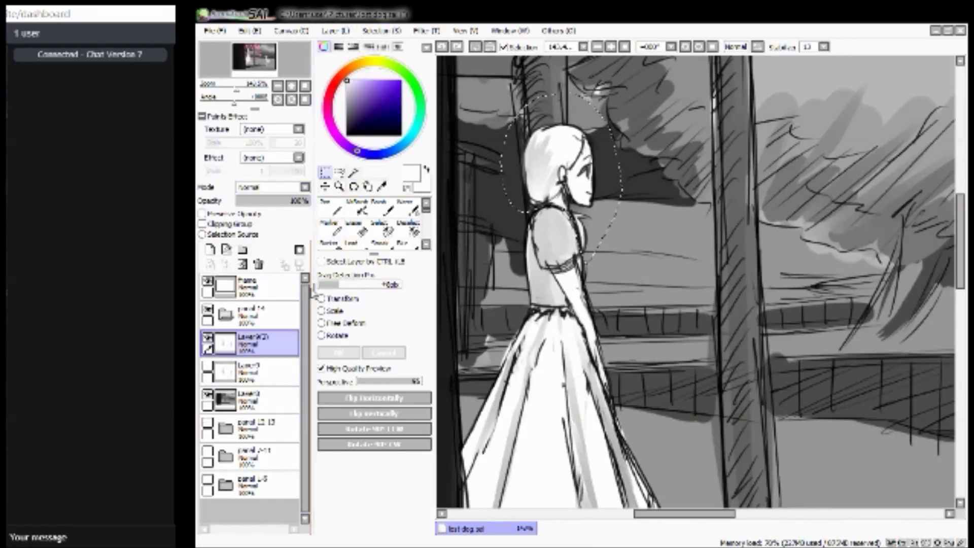
click(333, 311)
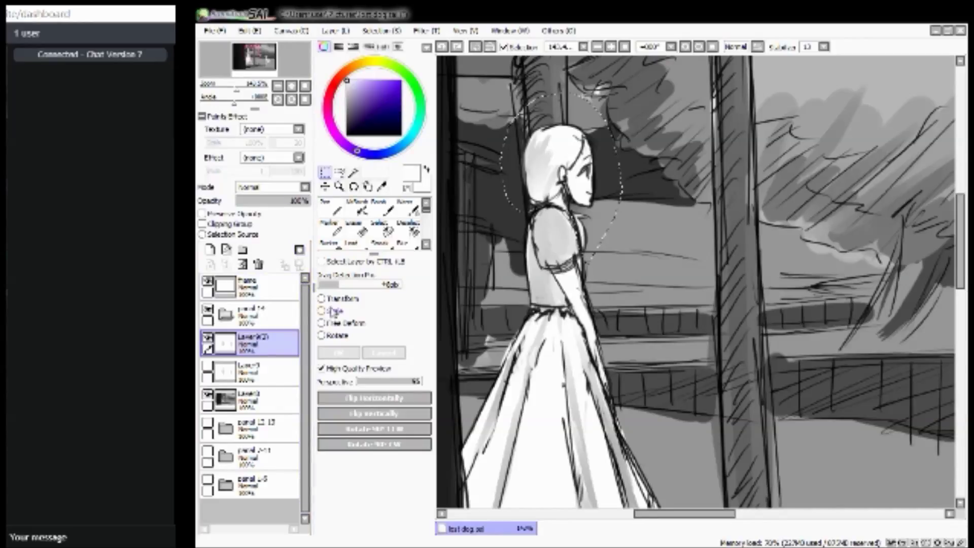
click(321, 335)
click(383, 352)
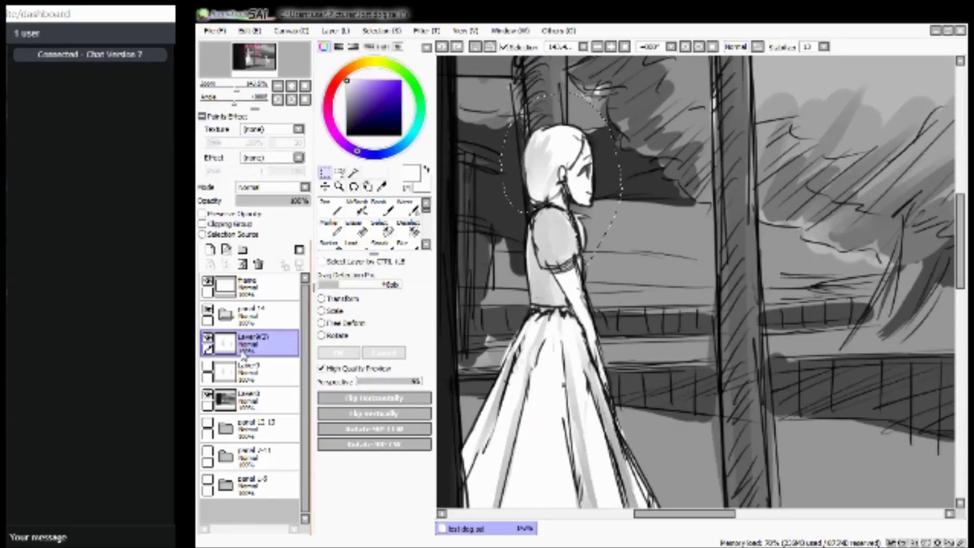
click(322, 335)
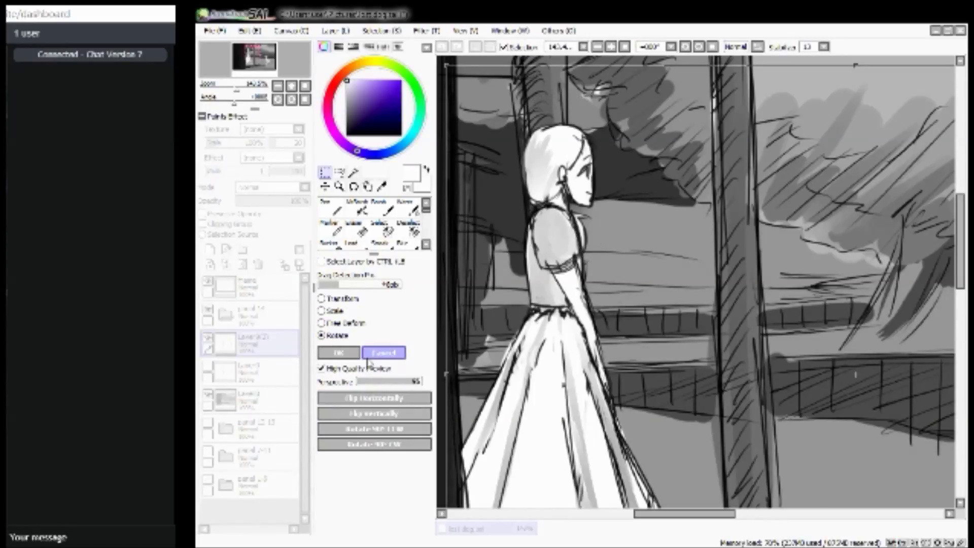
click(387, 354)
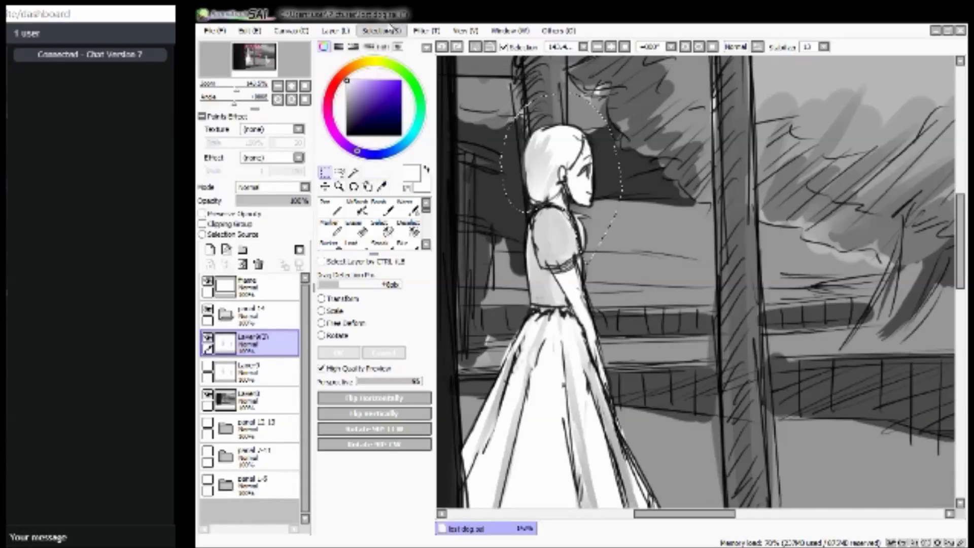
Rotate the lassoed head forward so the woman looks down, shift it over the neck, apply the transform and deselect.
click(321, 335)
drag(618, 273, 573, 253)
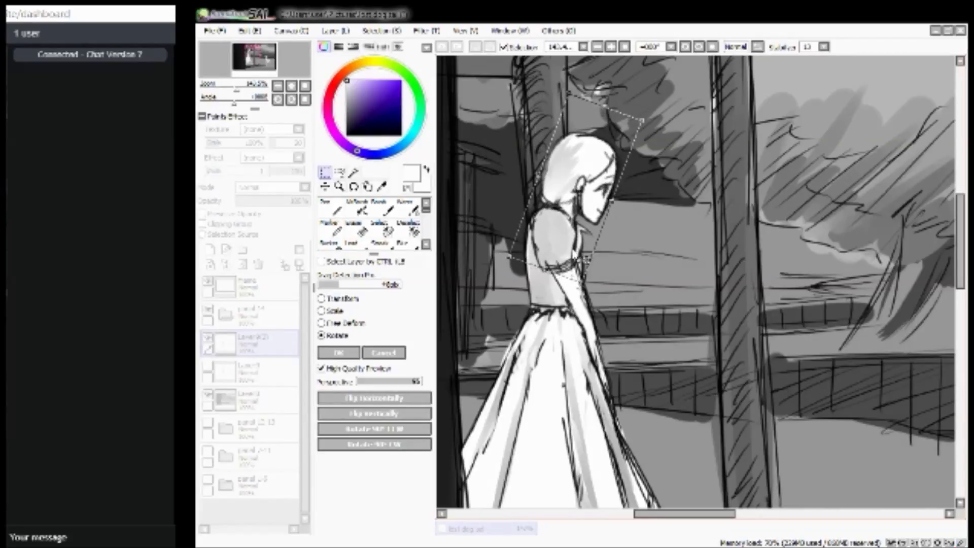
click(338, 352)
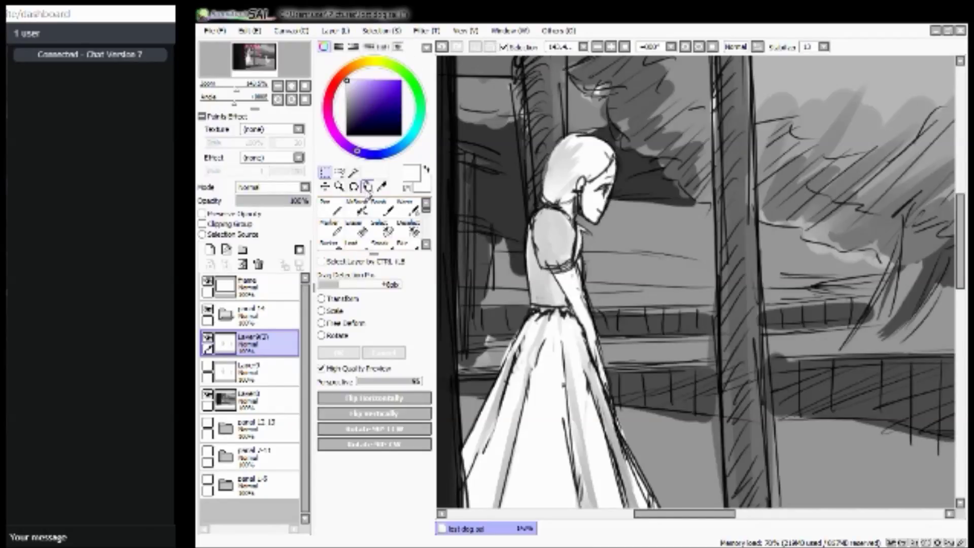
Sample the light grey from the woman's sleeve and set the Marker brush to size 8.
click(382, 187)
click(559, 236)
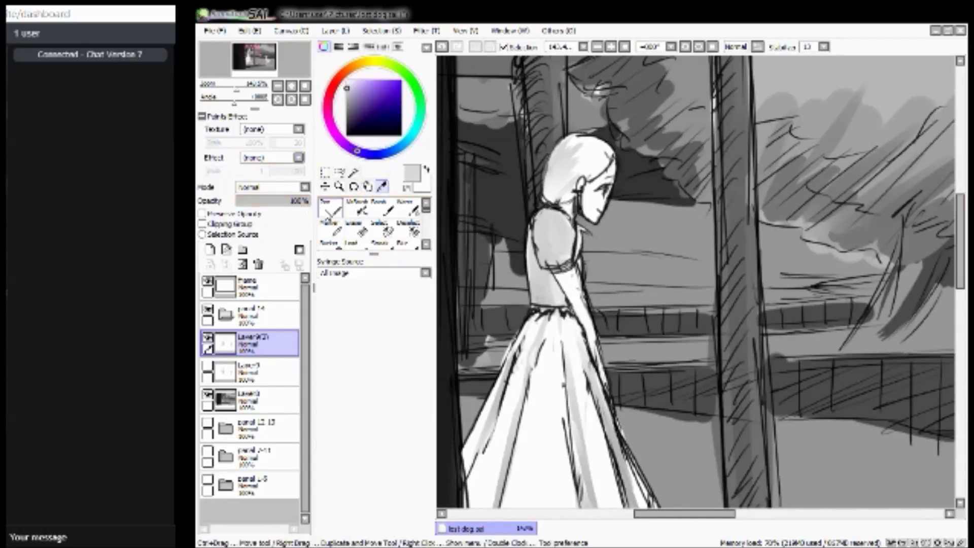
click(329, 229)
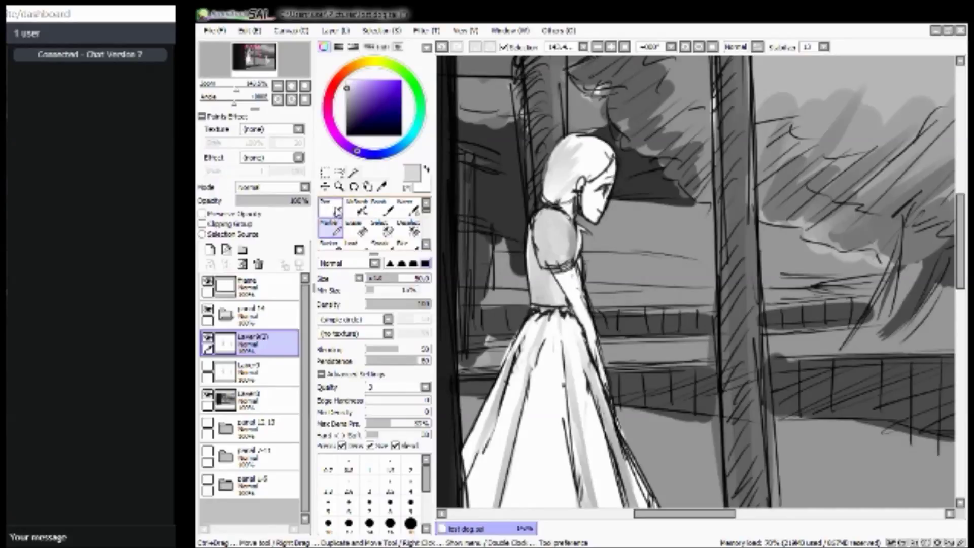
key(bracketleft)
key(bracketleft)
key(bracketleft)
key(bracketleft)
key(bracketleft)
key(bracketleft)
key(bracketleft)
key(bracketleft)
key(bracketleft)
key(bracketleft)
key(bracketleft)
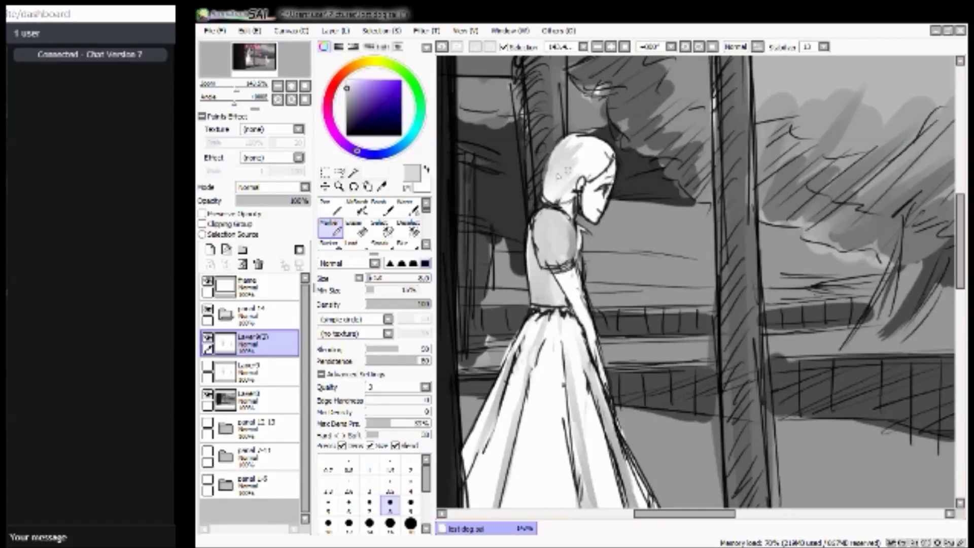
Set the Pen to black at size 9 for inking the woman's lines.
click(338, 208)
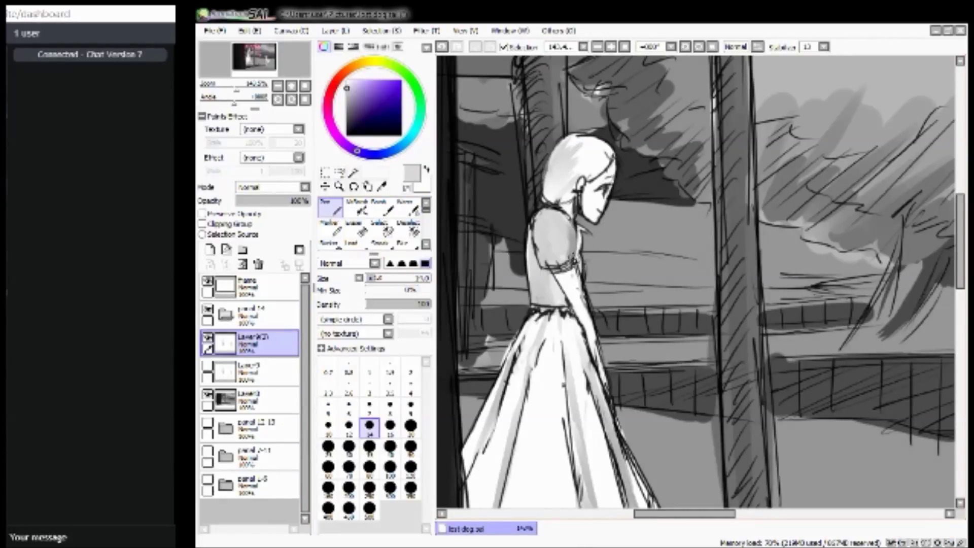
click(347, 134)
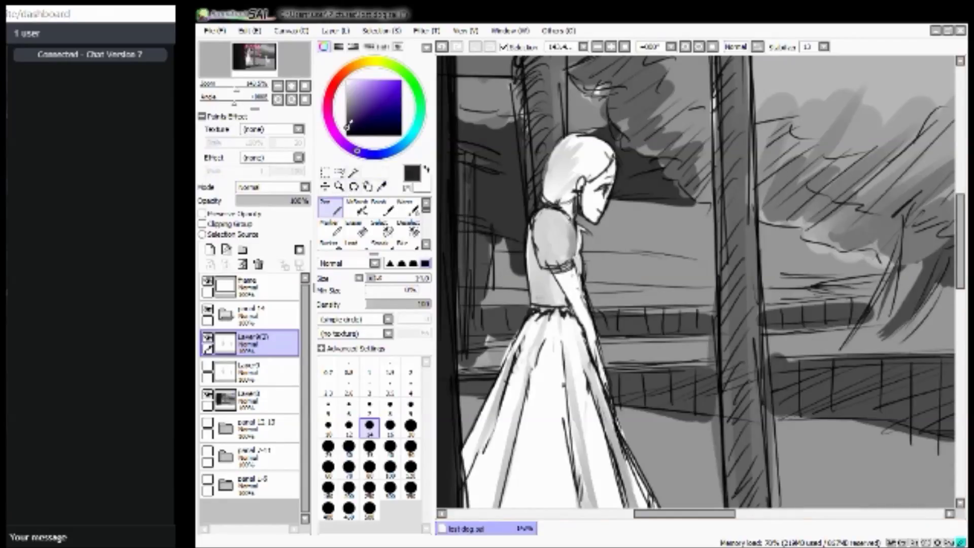
key(bracketleft)
key(bracketleft)
key(bracketleft)
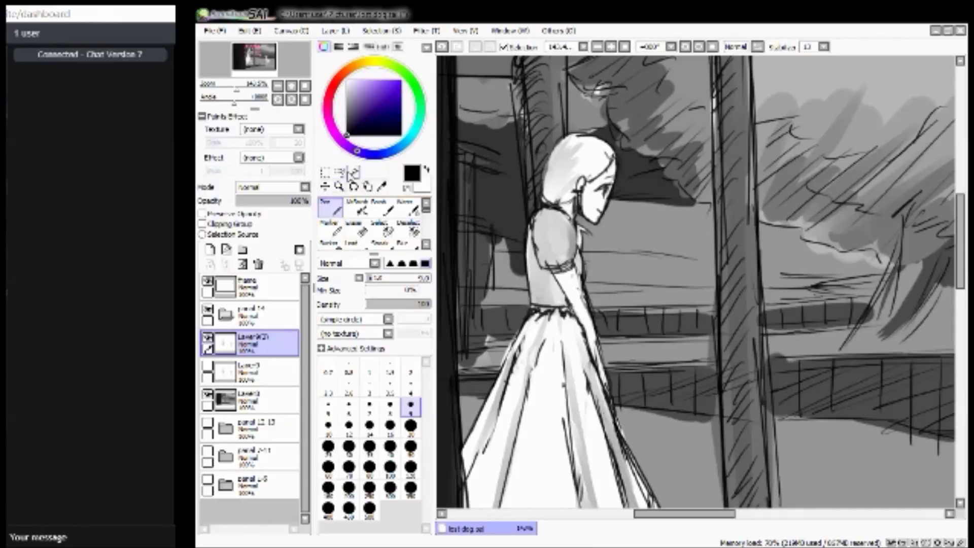
Erase the woman's forearm and hand below the elbow with a size 10 Eraser.
drag(254, 51, 253, 53)
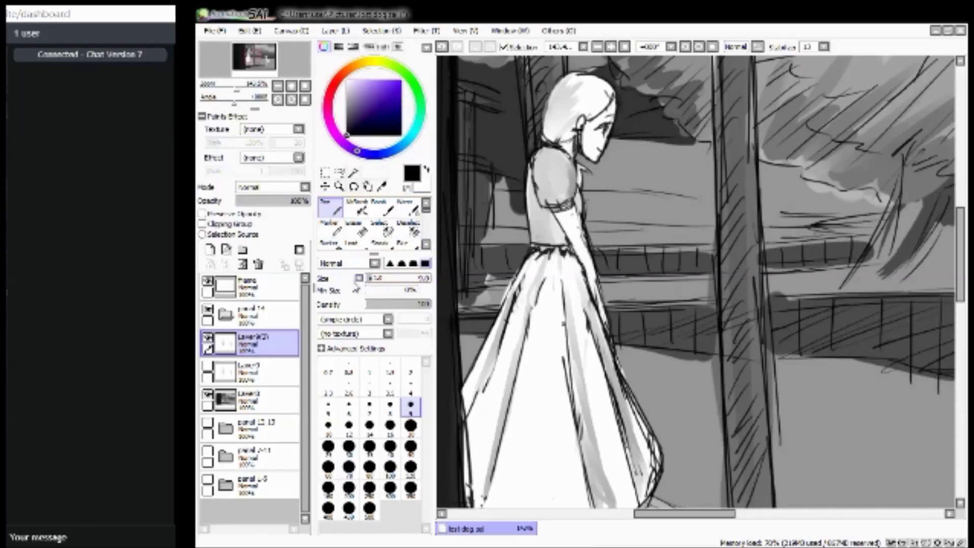
drag(261, 62, 264, 70)
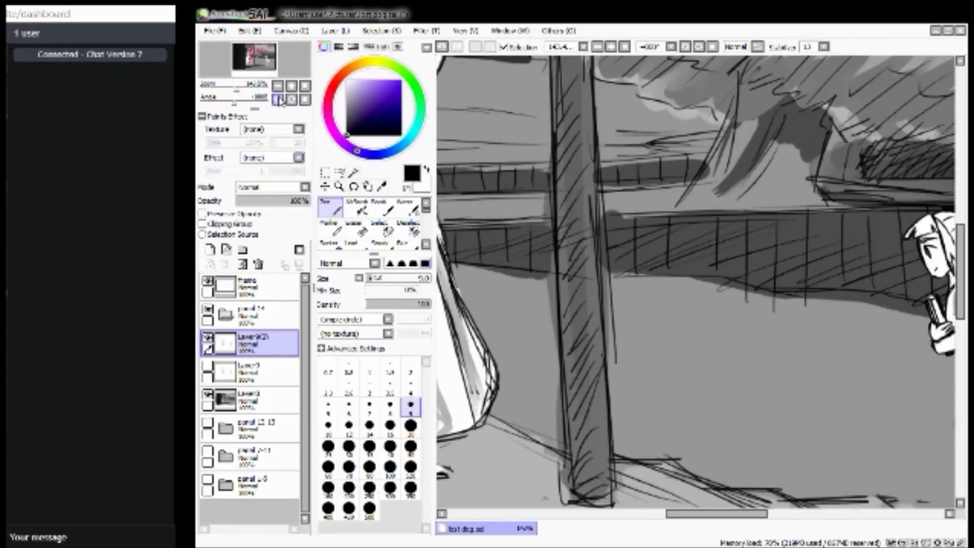
mouse_move(251, 62)
mouse_down()
mouse_move(261, 60)
mouse_move(254, 57)
mouse_up()
click(361, 231)
drag(545, 228, 547, 257)
drag(545, 246, 567, 327)
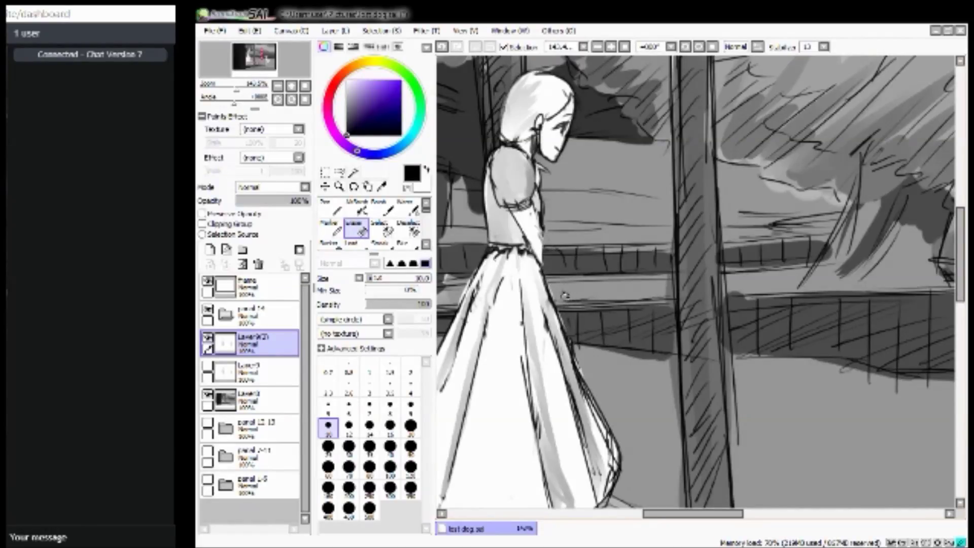
Ink a new forearm and hand with the black Pen, reaching forward away from the woman's skirt.
click(329, 207)
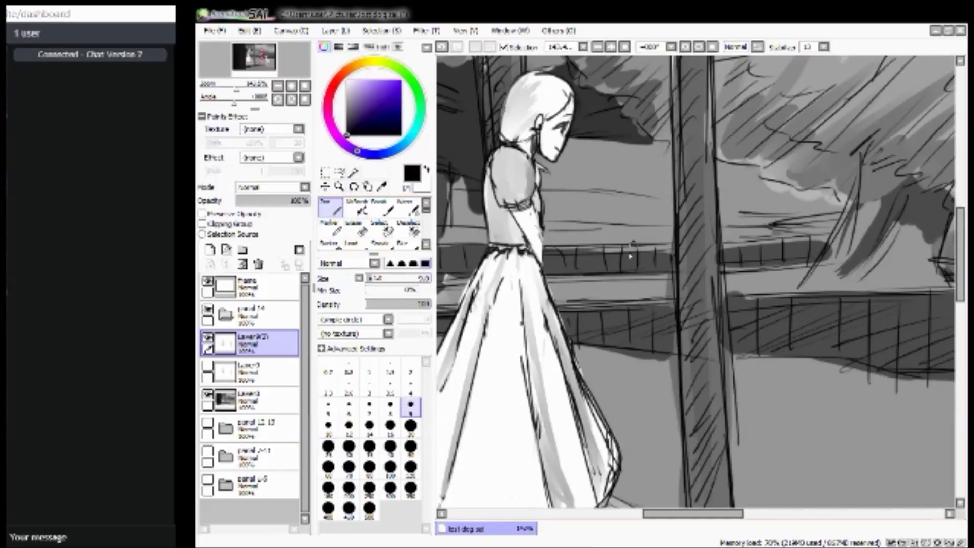
drag(543, 235, 580, 305)
mouse_move(556, 287)
mouse_down()
mouse_move(584, 329)
mouse_move(603, 331)
mouse_move(611, 345)
mouse_up()
drag(569, 303, 605, 344)
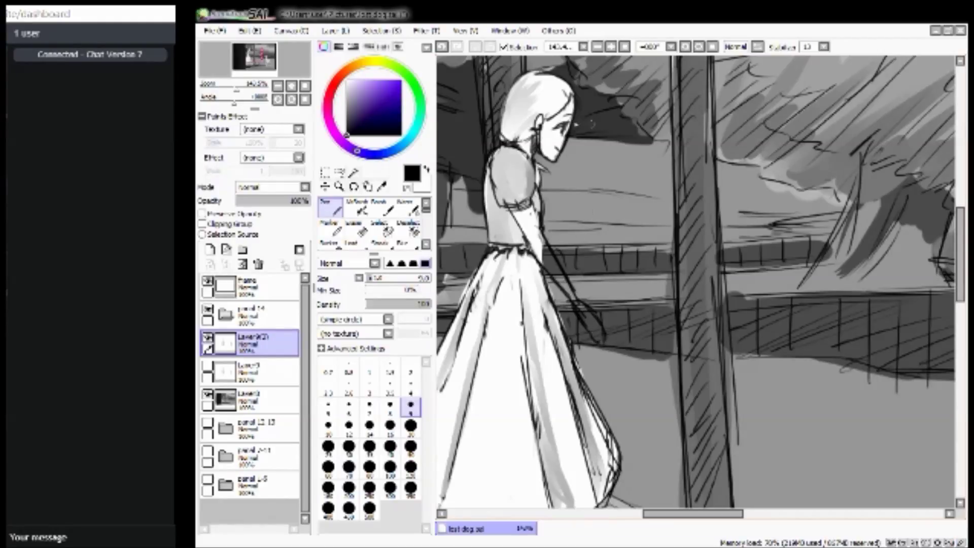
Add a layer beneath the duplicated characters and fill the new forearm and hand with the arm's sampled near-white using a size 20 Pen.
click(243, 373)
click(210, 249)
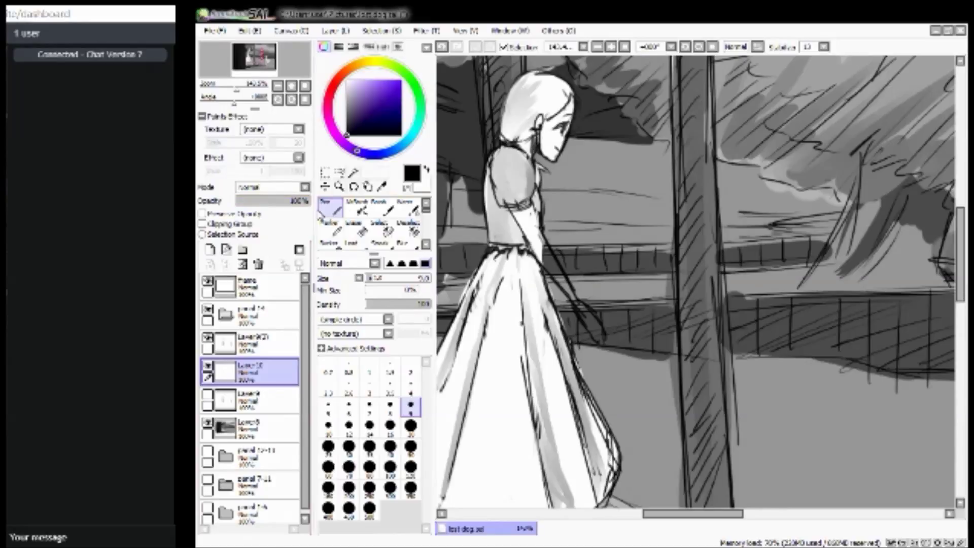
click(382, 186)
click(542, 229)
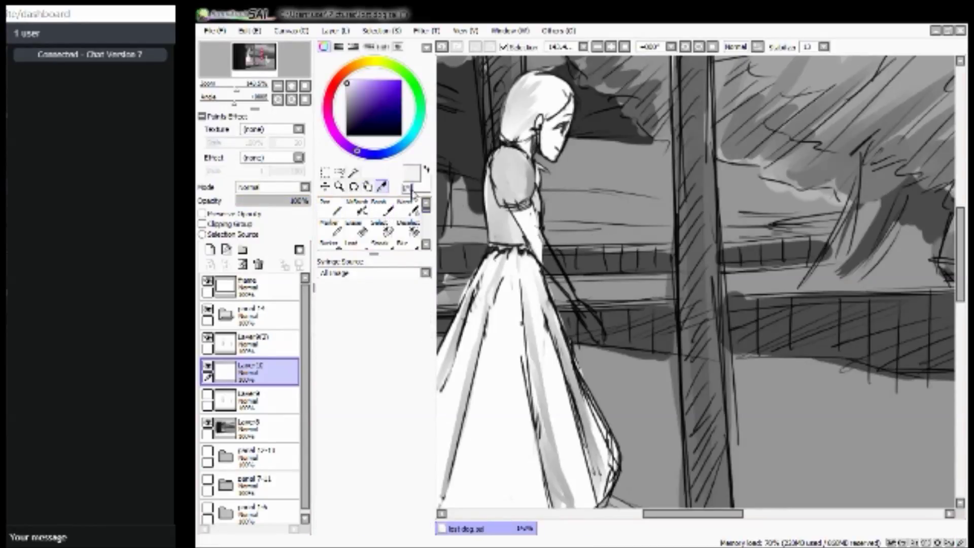
click(331, 208)
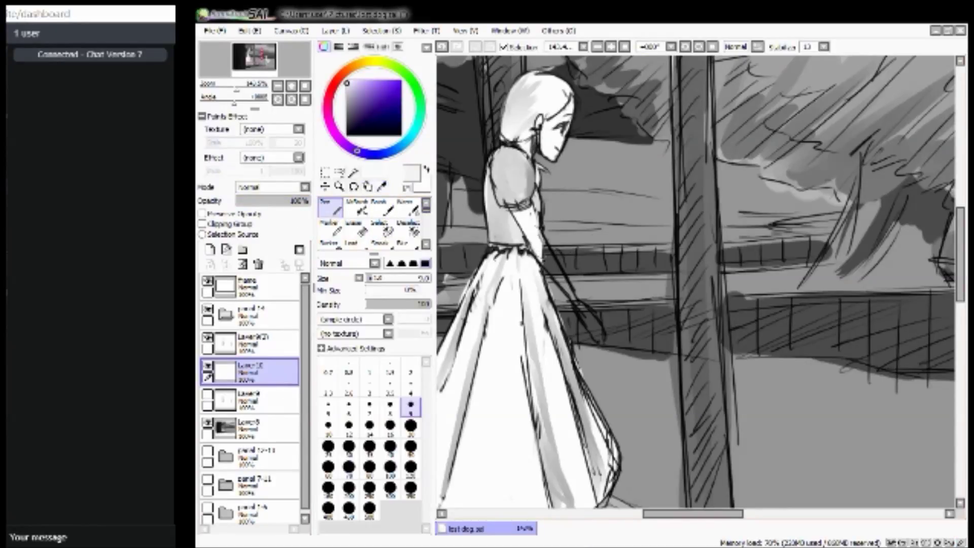
key(bracketright)
key(bracketright)
key(bracketright)
key(bracketright)
key(bracketright)
drag(538, 244, 601, 340)
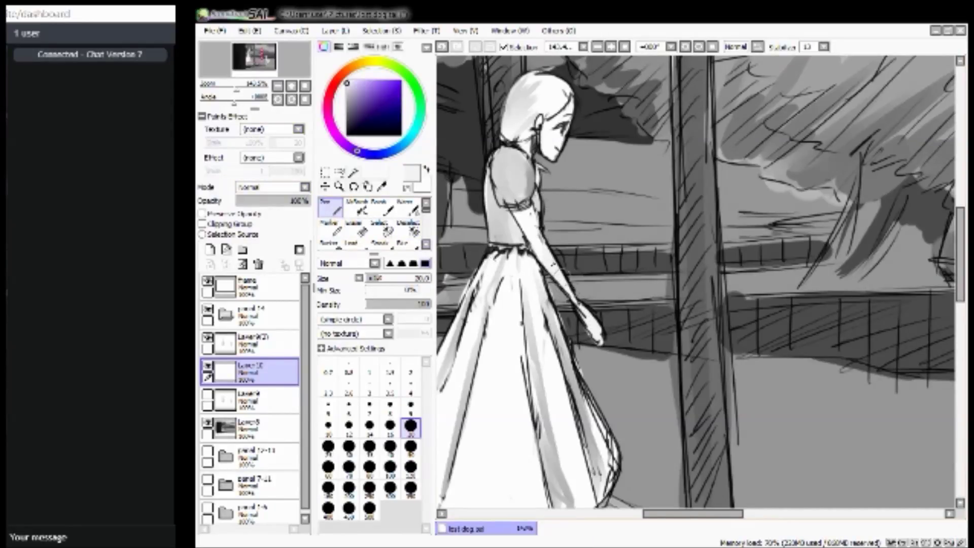
Ink a short stroke beside the woman's forearm along the skirt's front edge with the black Pen at size 7 on Layer9(2).
click(346, 106)
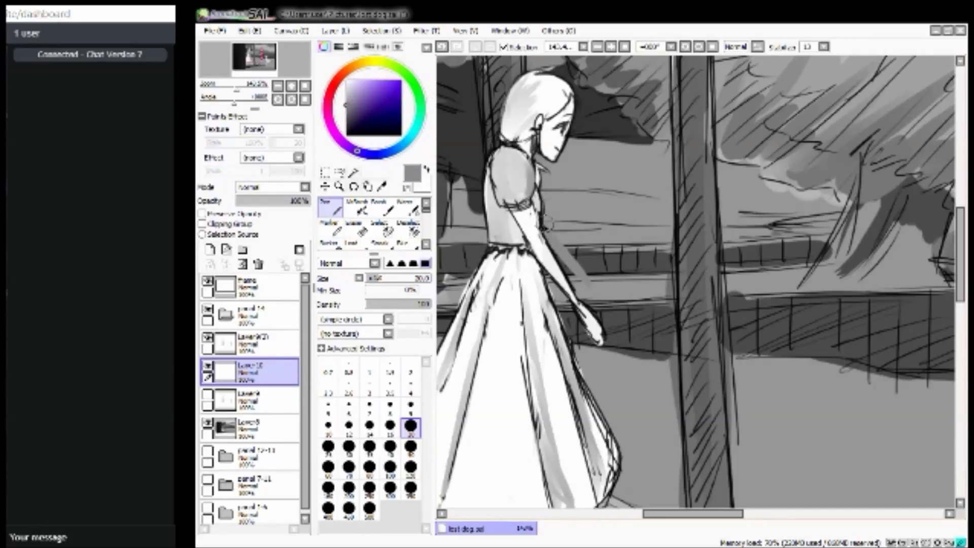
click(347, 134)
click(253, 343)
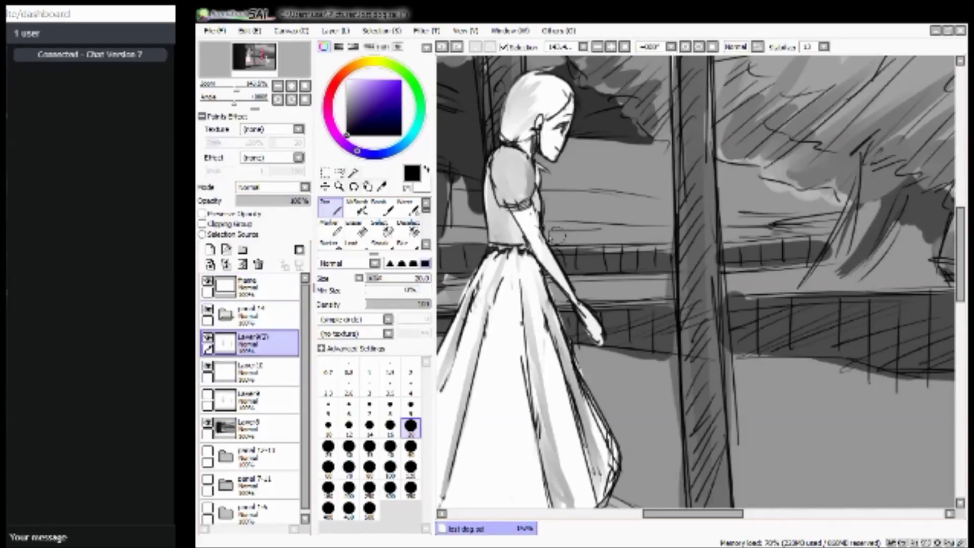
key(bracketleft)
key(bracketleft)
key(bracketleft)
key(bracketleft)
key(bracketleft)
key(bracketleft)
key(bracketleft)
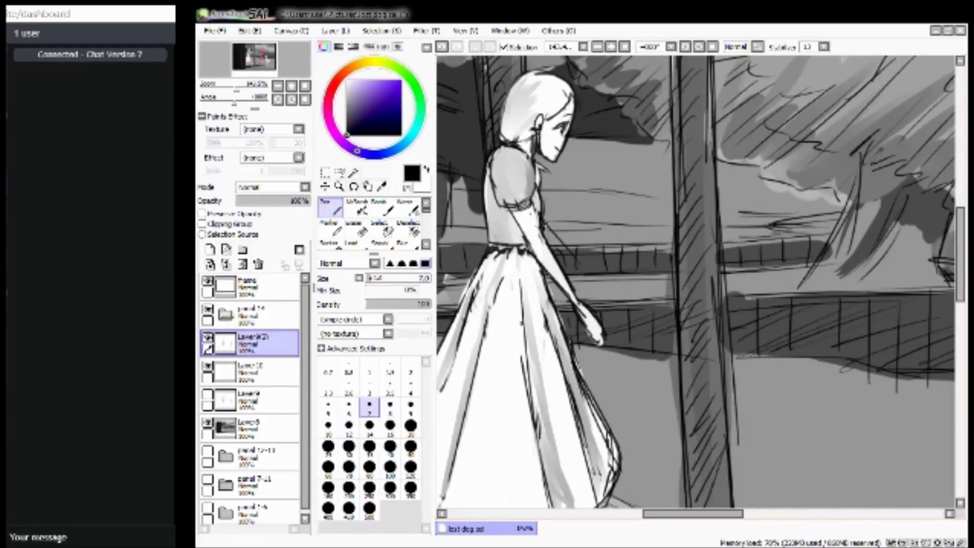
drag(543, 282, 563, 305)
Shade beside the woman's forearm and hand on Layer 10 in light gray with a size 25 Pen.
mouse_move(349, 106)
mouse_down()
mouse_move(346, 120)
mouse_move(343, 94)
mouse_up()
click(350, 90)
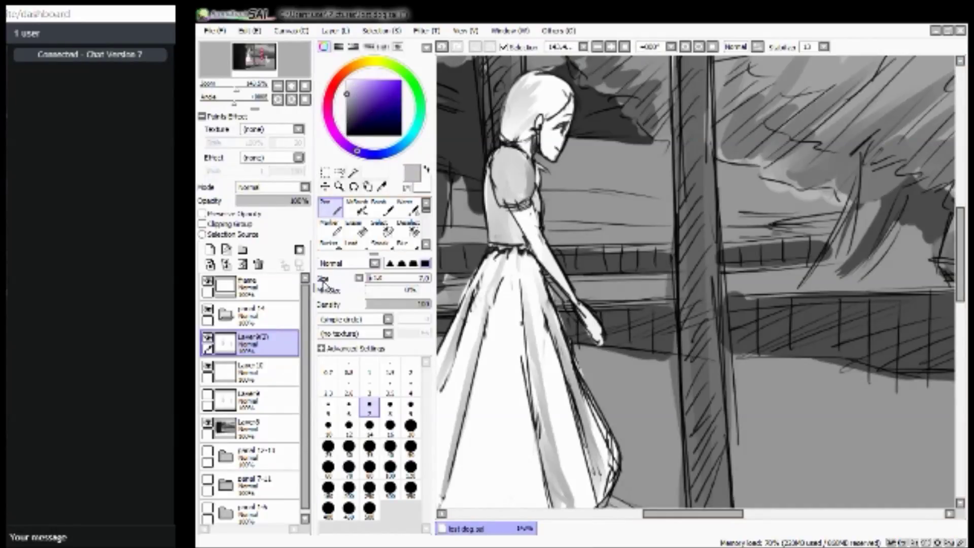
click(255, 375)
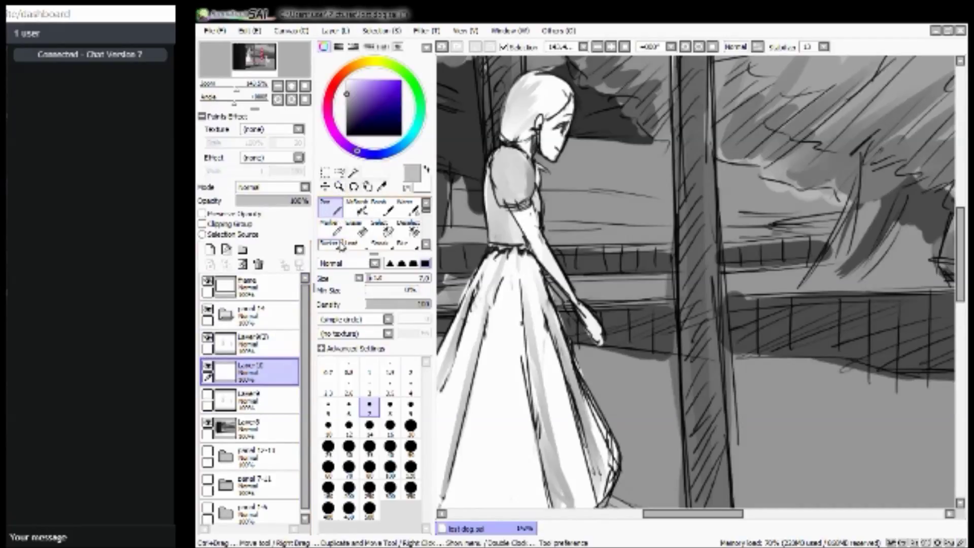
key(bracketright)
key(bracketright)
key(bracketright)
key(bracketright)
key(bracketright)
key(bracketright)
key(bracketright)
key(bracketright)
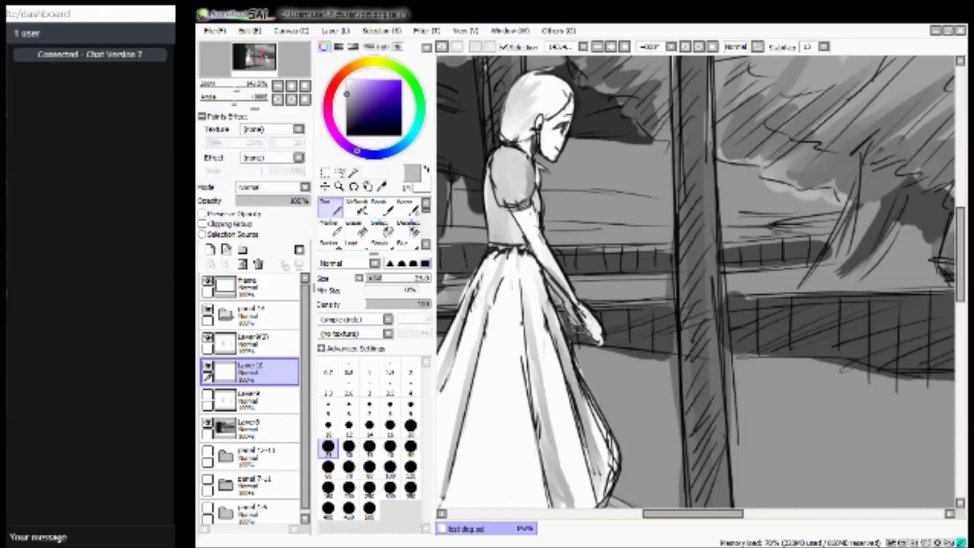
Erase the excess shading between the woman's hand and her skirt on Layer 10.
mouse_move(260, 63)
mouse_down()
mouse_move(249, 80)
mouse_move(270, 53)
mouse_up()
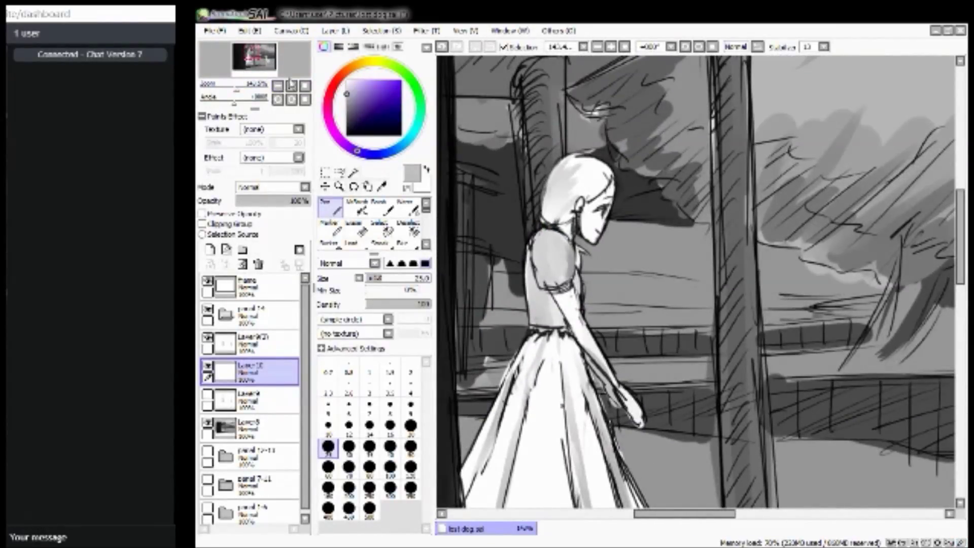
click(359, 234)
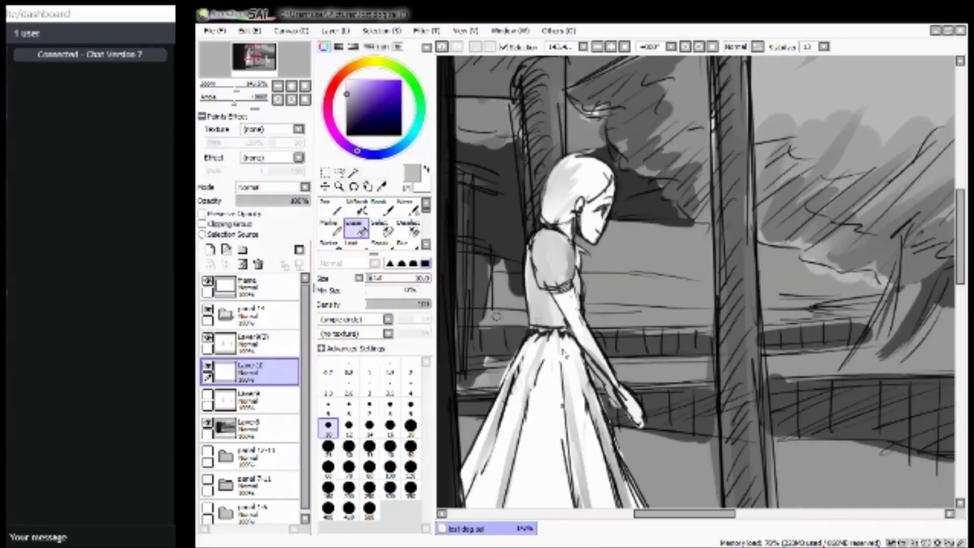
mouse_move(619, 411)
mouse_down()
mouse_move(595, 381)
mouse_move(601, 390)
mouse_up()
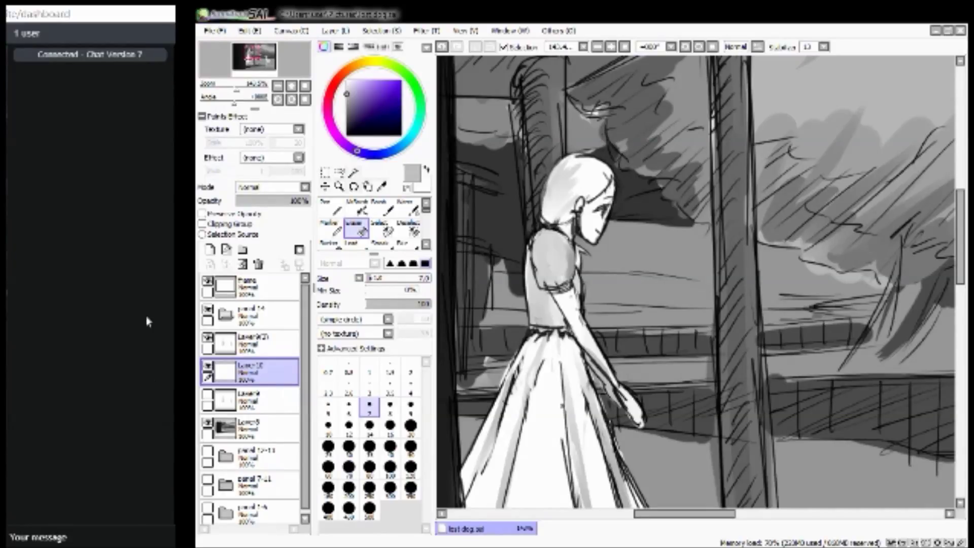
Examine the woman's new pose and the running girl, toggling the duplicated characters' layer off and on to compare.
mouse_move(255, 56)
mouse_down()
mouse_move(267, 55)
mouse_move(269, 77)
mouse_up()
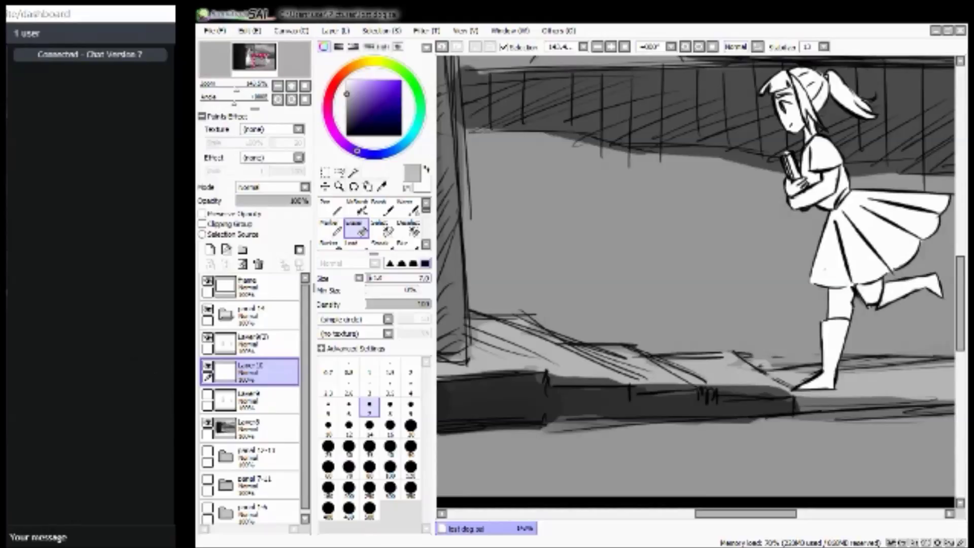
click(90, 536)
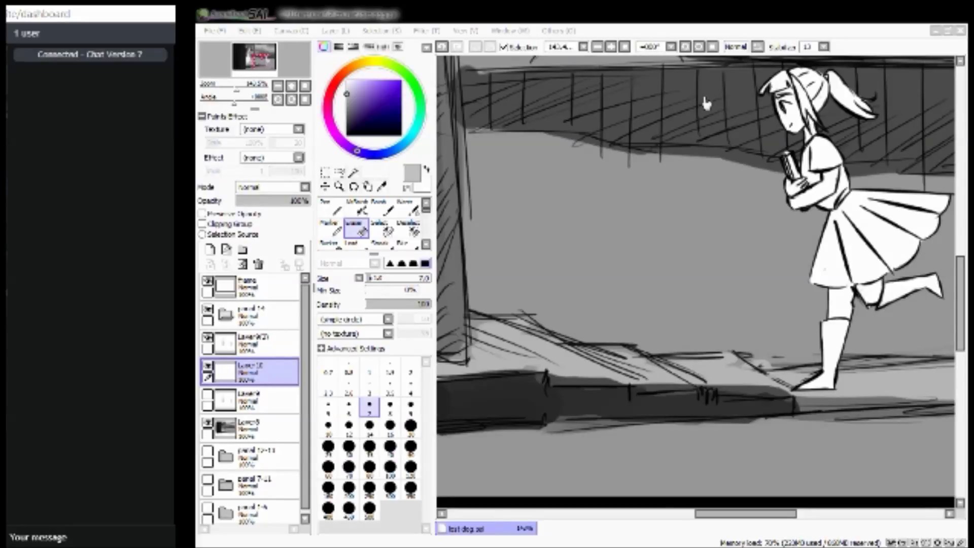
click(303, 23)
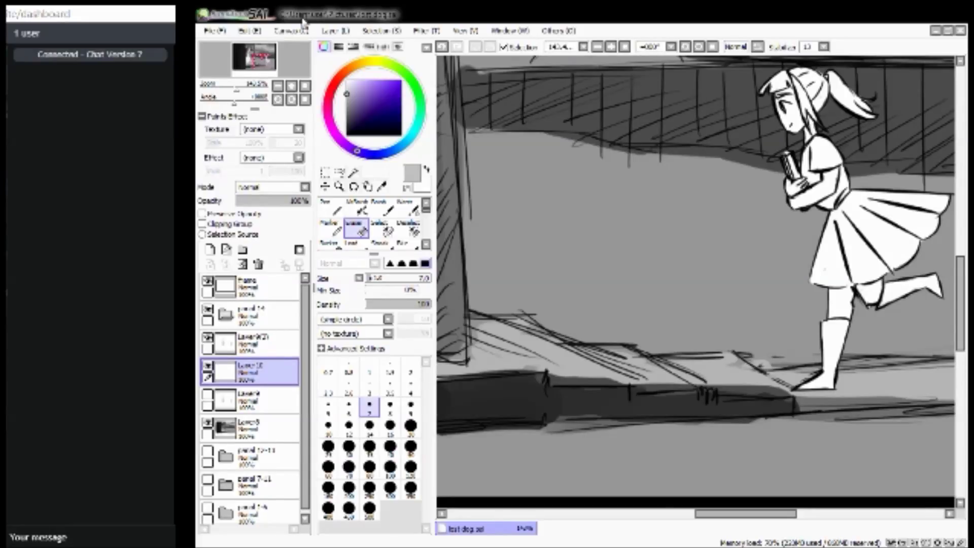
scroll(696, 287, right, 10)
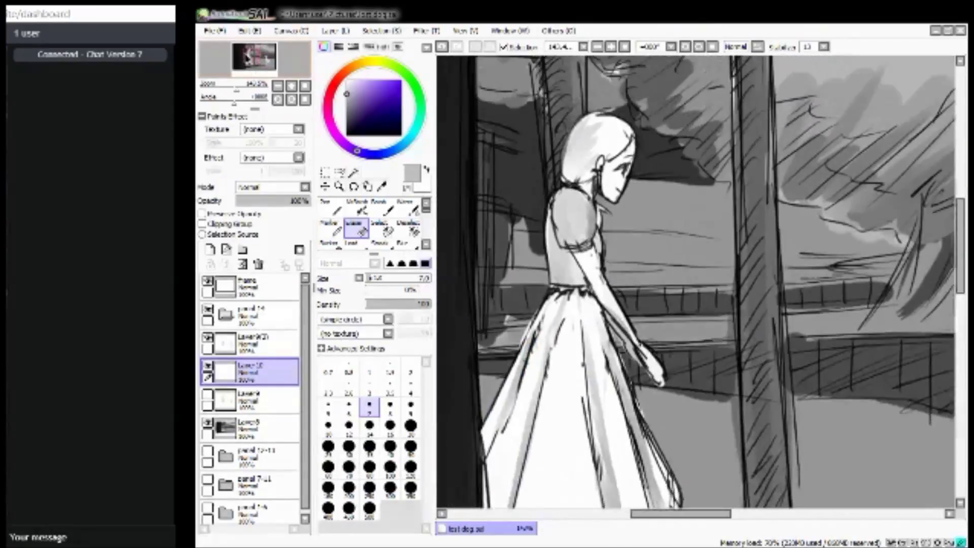
scroll(695, 286, up, 5)
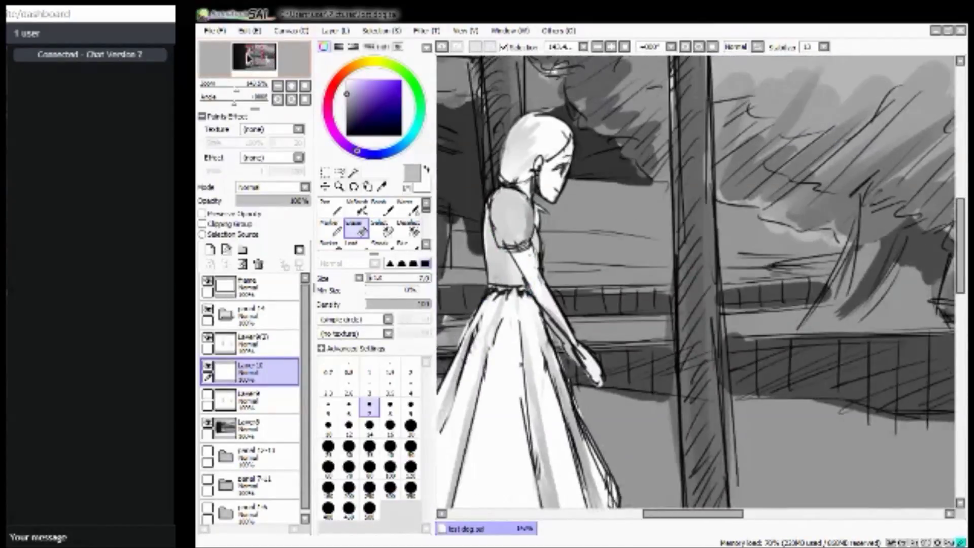
click(208, 337)
click(208, 337)
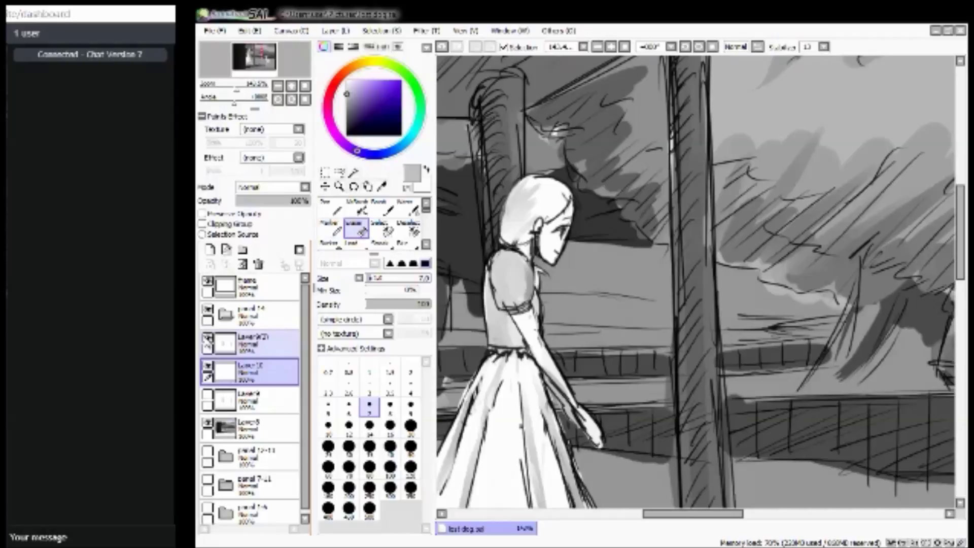
click(261, 63)
mouse_move(261, 62)
mouse_down()
mouse_move(264, 70)
mouse_move(268, 61)
mouse_up()
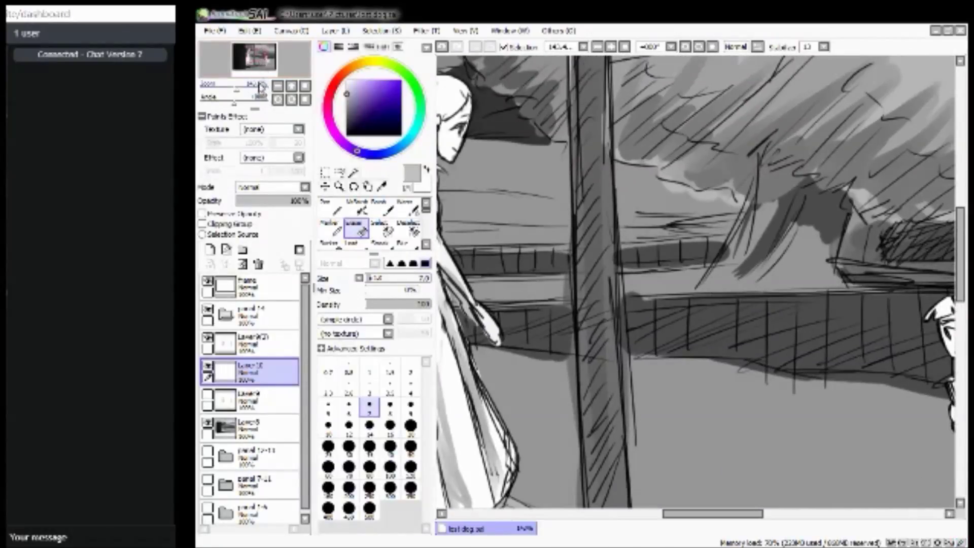
drag(236, 94, 235, 92)
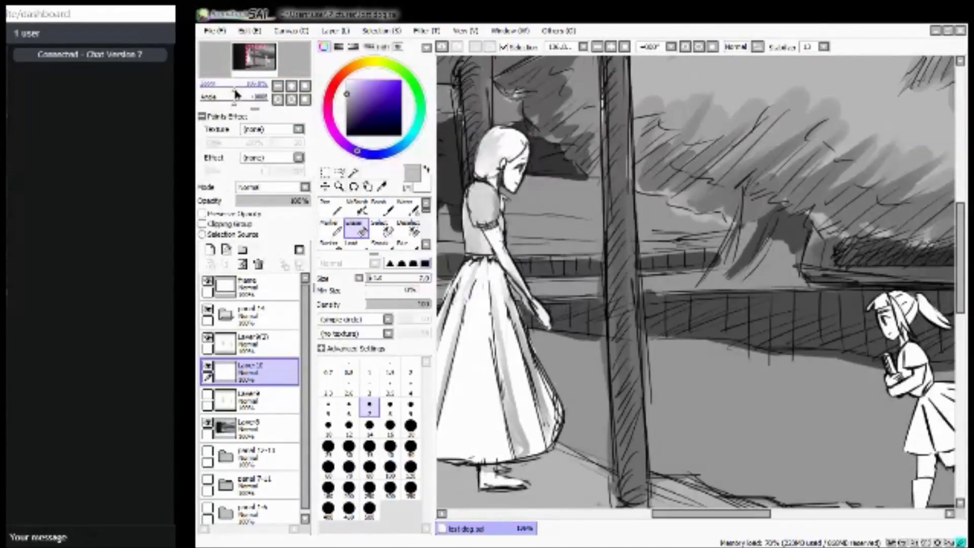
drag(262, 57, 260, 56)
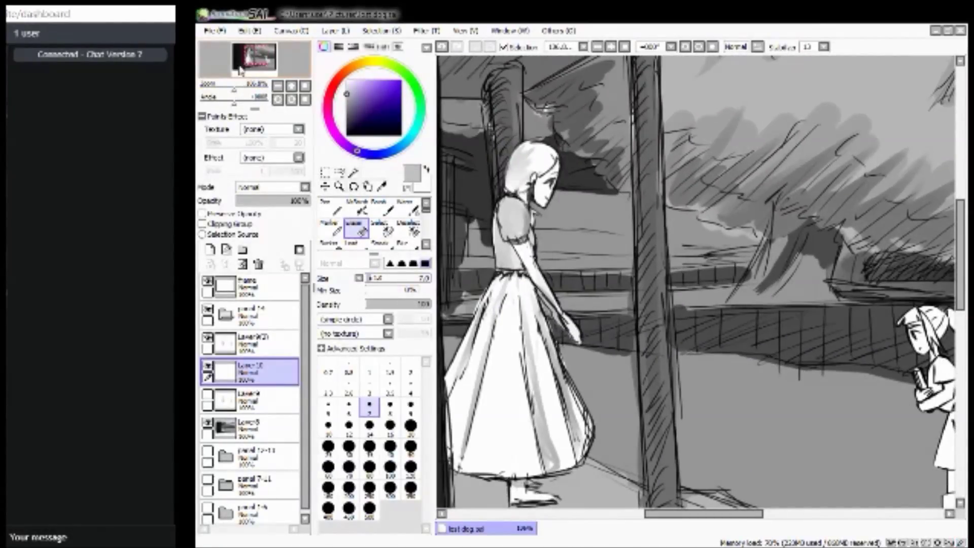
key(bracketleft)
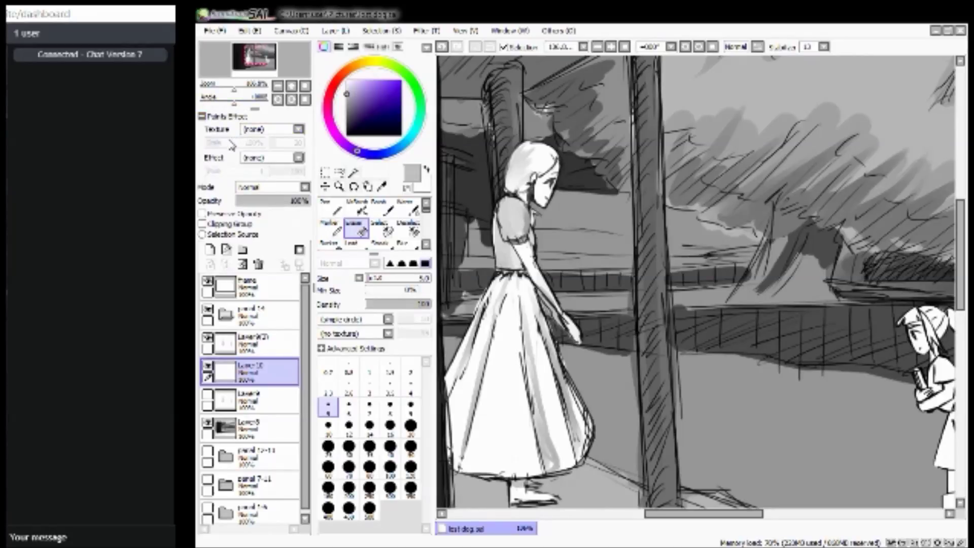
mouse_move(262, 63)
mouse_down()
mouse_move(269, 67)
mouse_move(259, 70)
mouse_up()
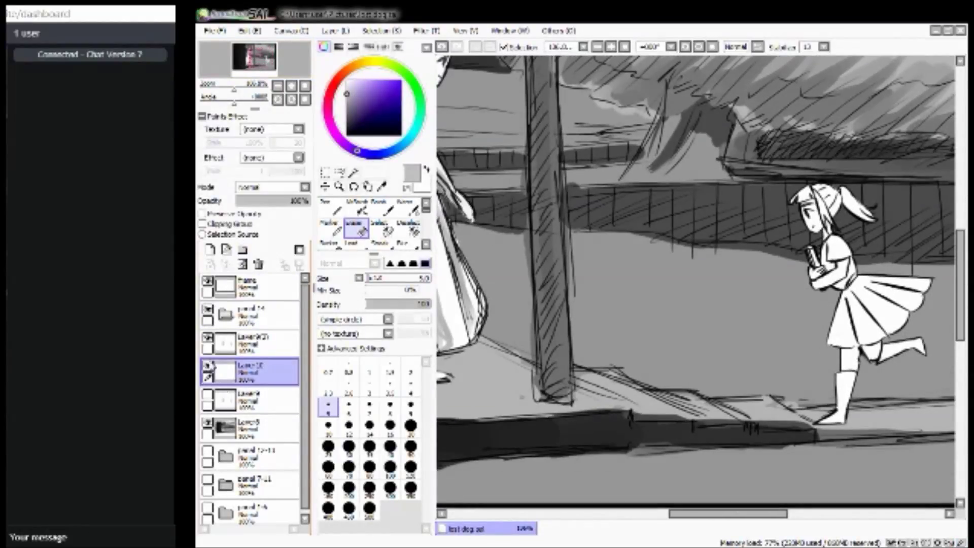
click(207, 337)
click(207, 337)
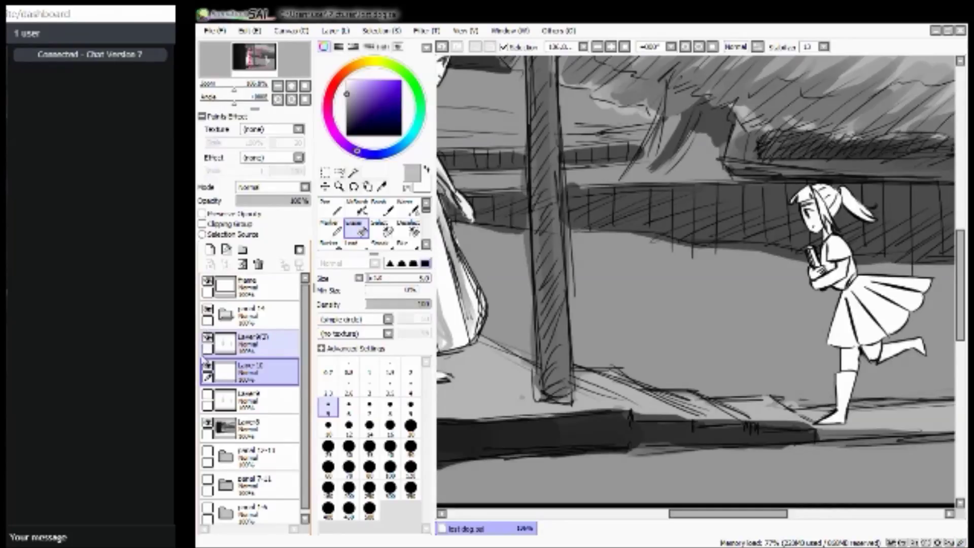
drag(266, 53, 253, 59)
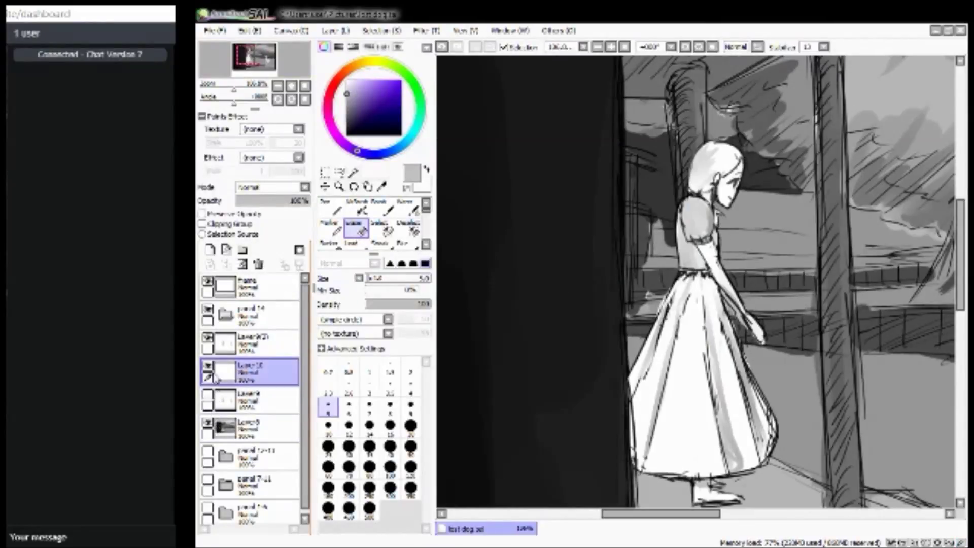
click(208, 336)
click(208, 336)
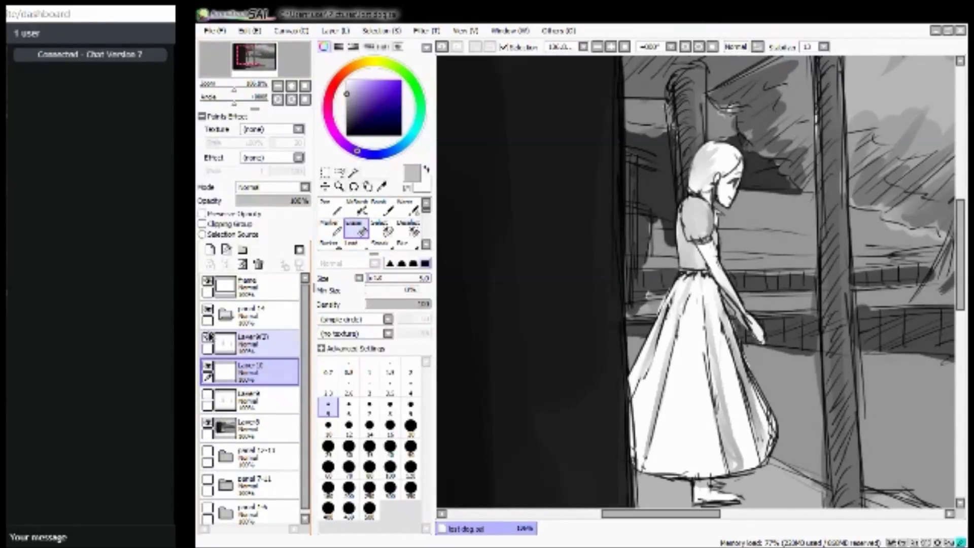
Merge the duplicated characters' layer down into Layer 10.
click(209, 337)
click(208, 337)
click(276, 350)
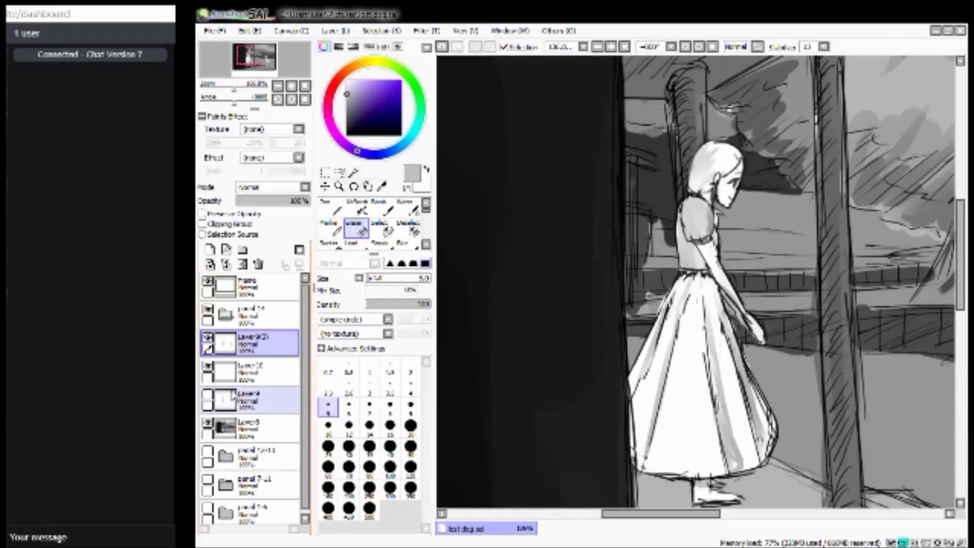
key(ctrl+e)
Lasso the running girl and move her up and closer to the woman, leaving nothing selected.
drag(257, 62, 272, 68)
click(340, 173)
mouse_move(659, 225)
mouse_down()
mouse_move(621, 304)
mouse_move(770, 487)
mouse_move(822, 489)
mouse_up()
mouse_move(904, 243)
mouse_down()
mouse_move(608, 313)
mouse_move(643, 448)
mouse_move(680, 487)
mouse_move(762, 513)
mouse_move(862, 476)
mouse_move(910, 398)
mouse_up()
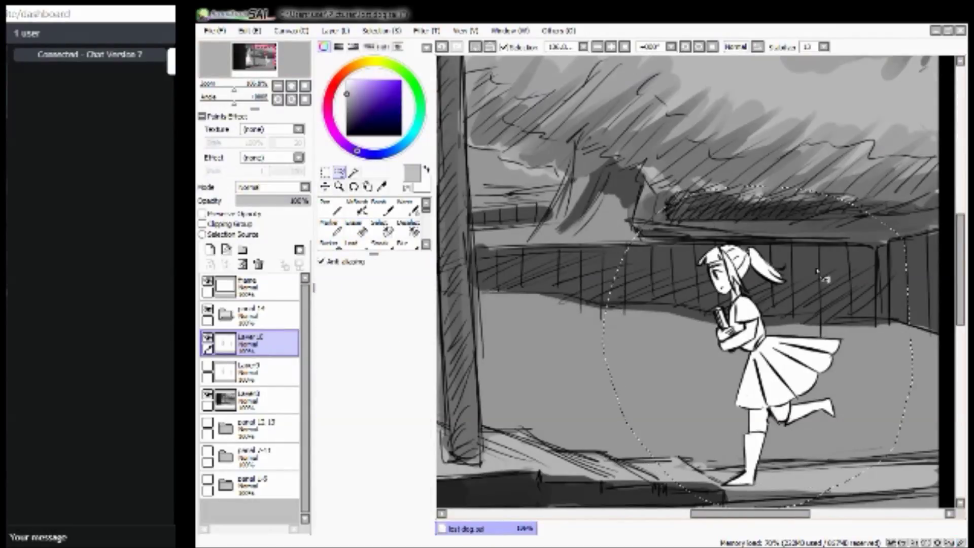
click(325, 186)
drag(776, 396, 606, 346)
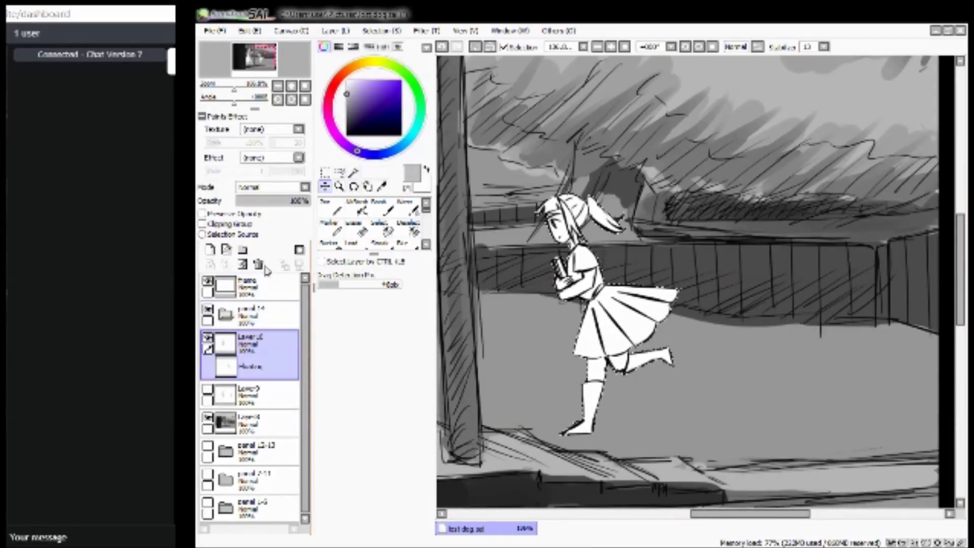
key(ctrl+d)
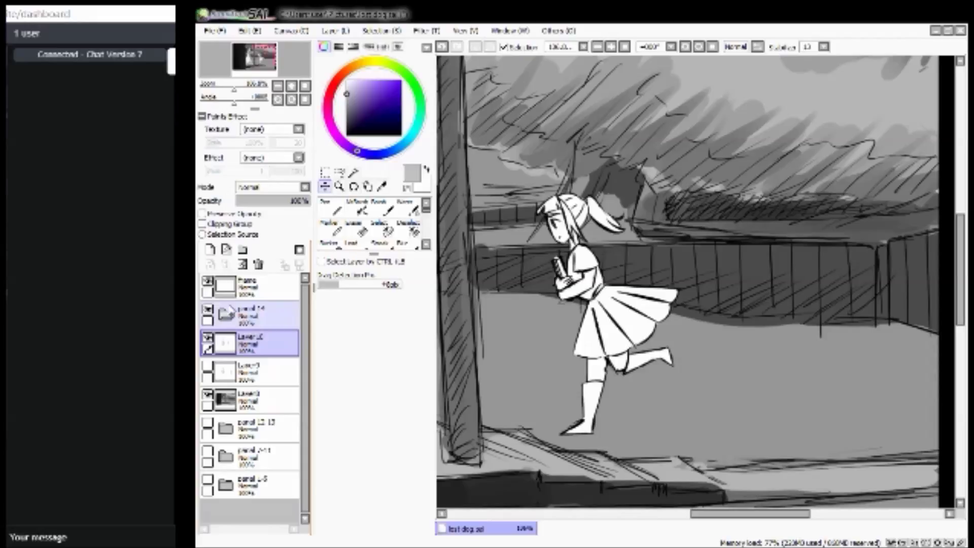
Add a new layer above the merged characters and lower the characters' layer opacity to 41%.
click(210, 249)
drag(235, 90, 247, 91)
drag(254, 58, 236, 92)
click(50, 537)
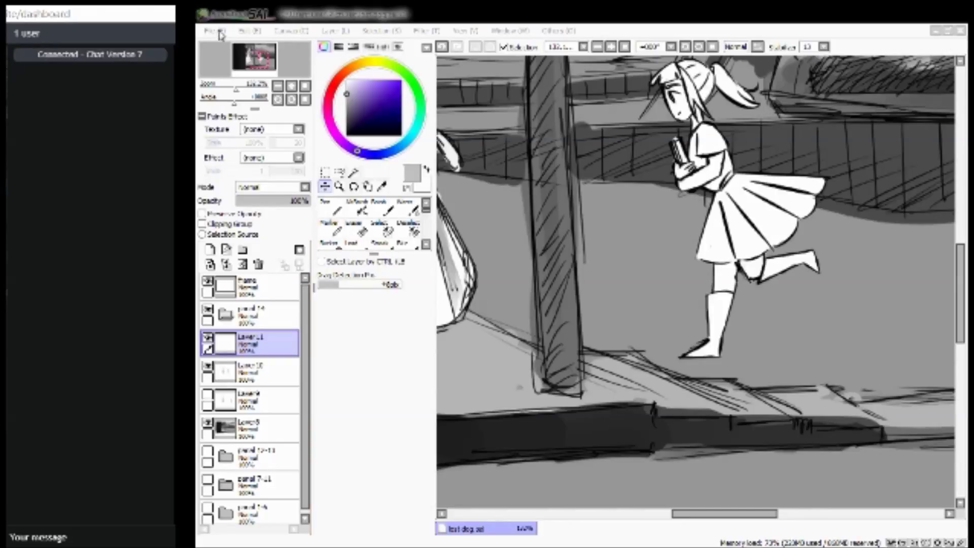
click(350, 231)
drag(257, 58, 258, 55)
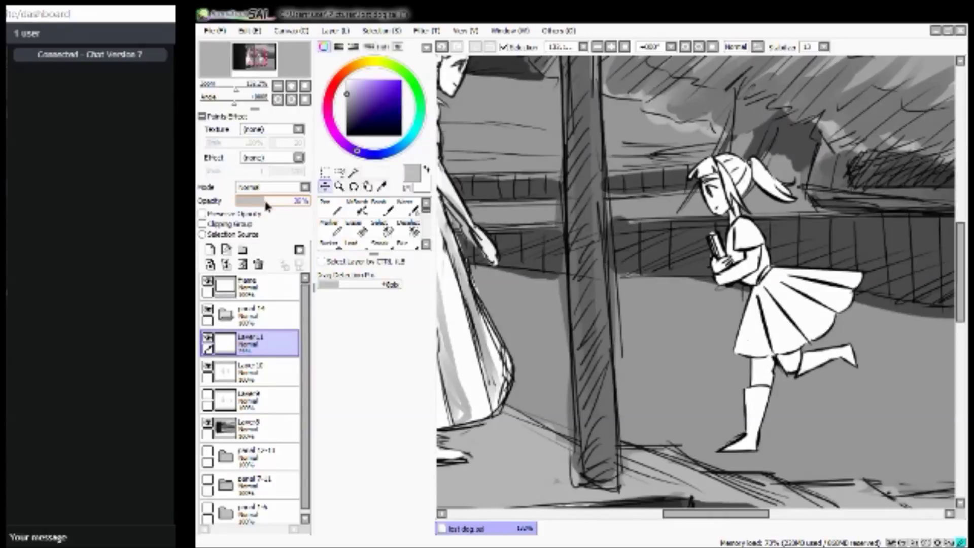
click(261, 375)
drag(264, 202, 271, 203)
drag(235, 90, 237, 90)
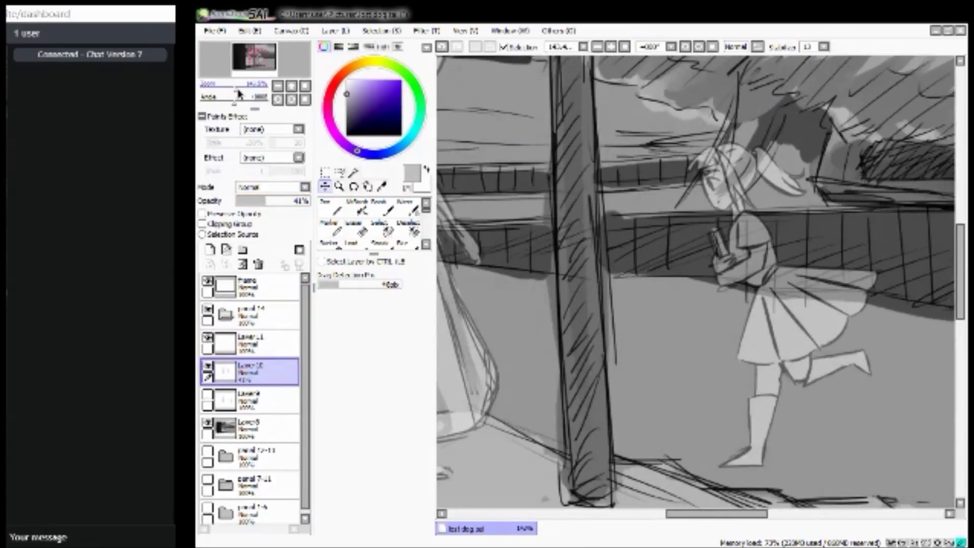
Set up the Pen in black at size 9 for sketching on the new Layer 11.
click(273, 340)
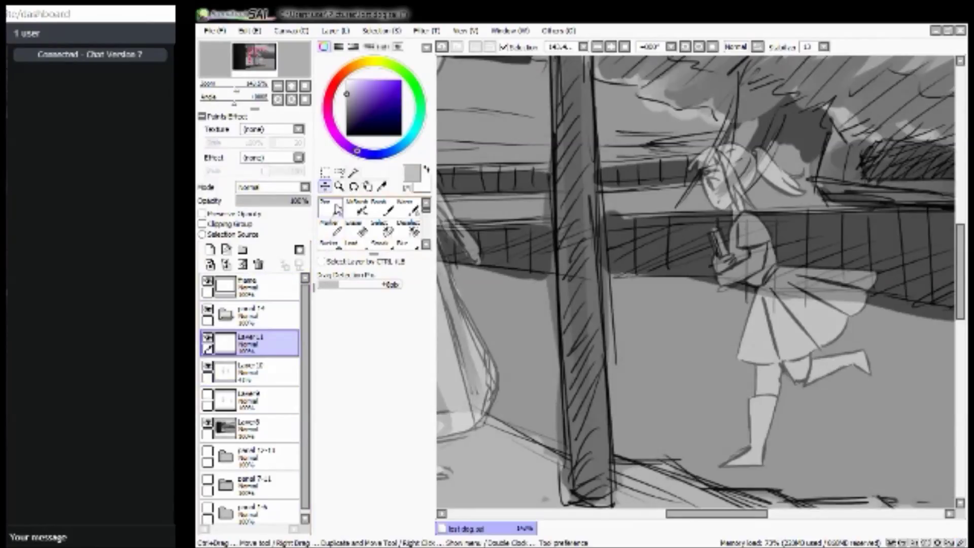
click(330, 208)
click(350, 133)
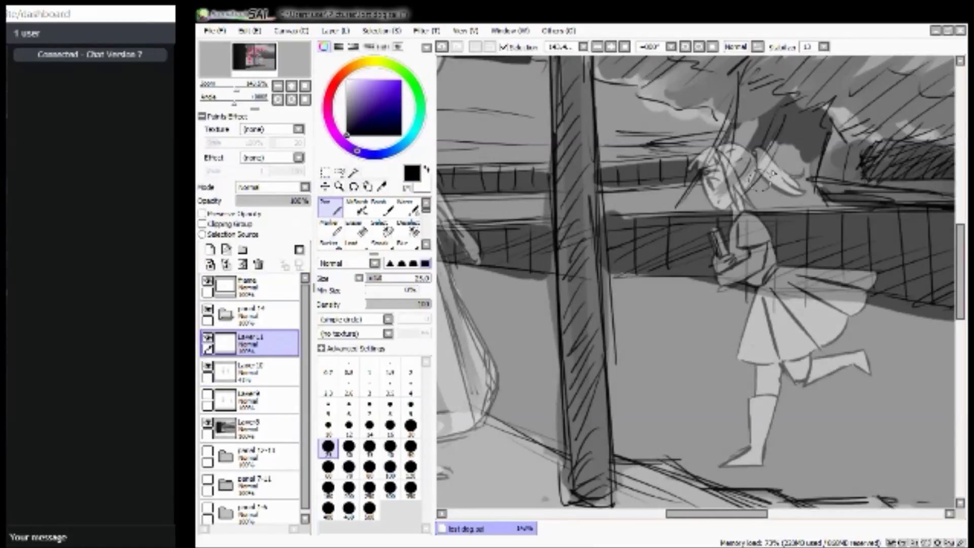
click(369, 426)
key(bracketleft)
key(bracketleft)
key(bracketleft)
mouse_move(758, 150)
mouse_down()
mouse_move(719, 194)
mouse_move(741, 138)
mouse_move(742, 191)
mouse_up()
drag(723, 155, 712, 201)
mouse_move(711, 204)
mouse_down()
mouse_move(733, 214)
mouse_move(745, 201)
mouse_up()
mouse_move(713, 183)
mouse_down()
mouse_move(712, 198)
mouse_move(762, 187)
mouse_up()
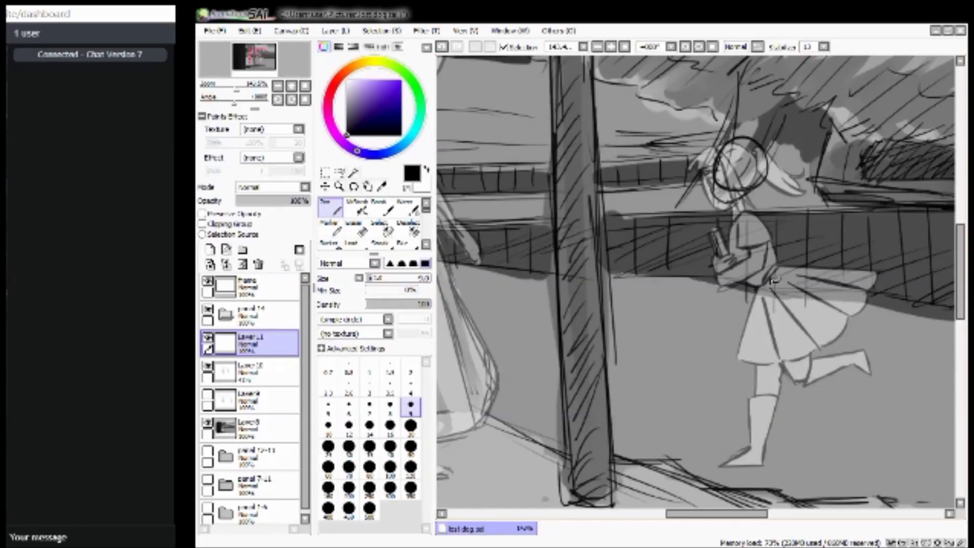
drag(759, 286, 804, 282)
click(242, 264)
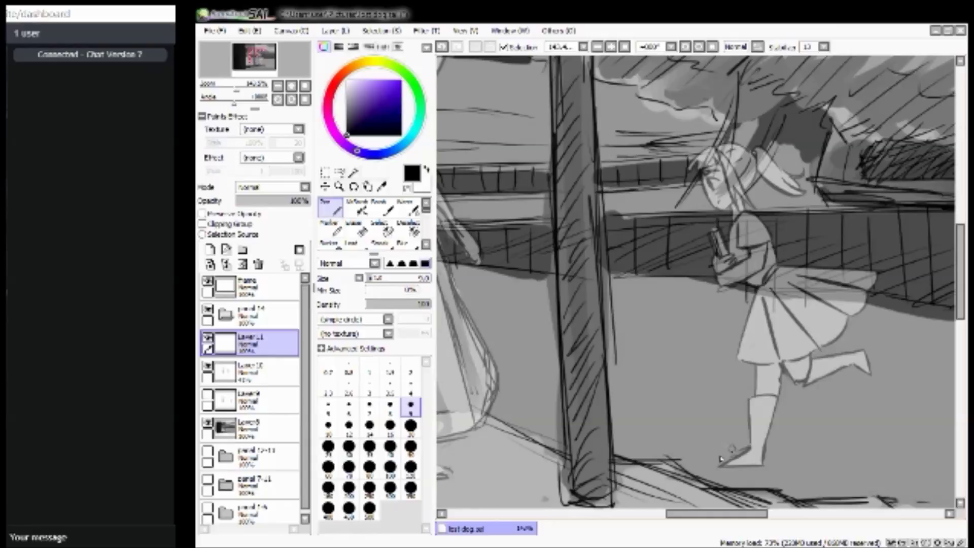
mouse_move(704, 456)
mouse_down()
mouse_move(747, 466)
mouse_move(704, 456)
mouse_move(742, 466)
mouse_move(715, 446)
mouse_move(738, 441)
mouse_move(750, 449)
mouse_move(747, 466)
mouse_move(764, 428)
mouse_up()
drag(746, 461, 777, 298)
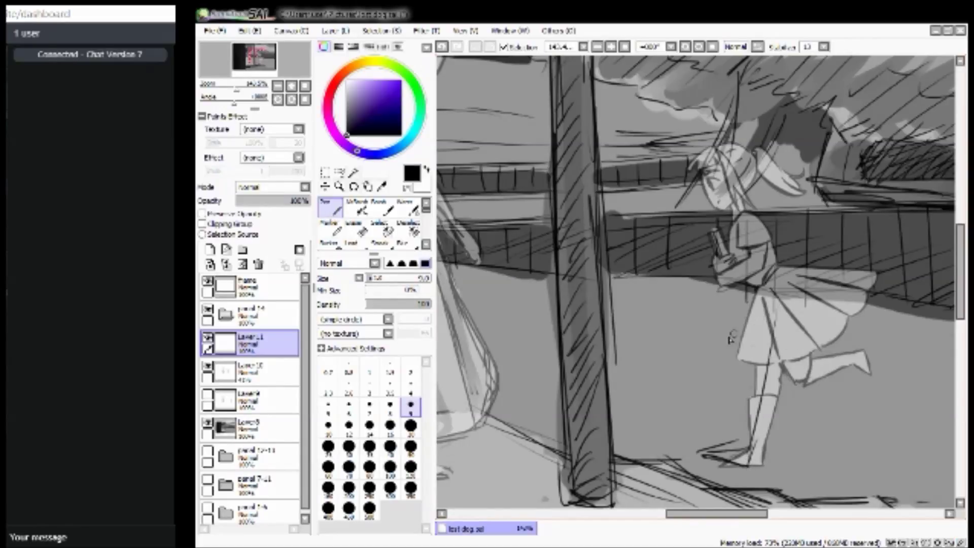
drag(806, 383, 840, 406)
key(ctrl+z)
key(ctrl+z)
key(ctrl+z)
key(ctrl+z)
key(ctrl+z)
key(ctrl+z)
key(ctrl+z)
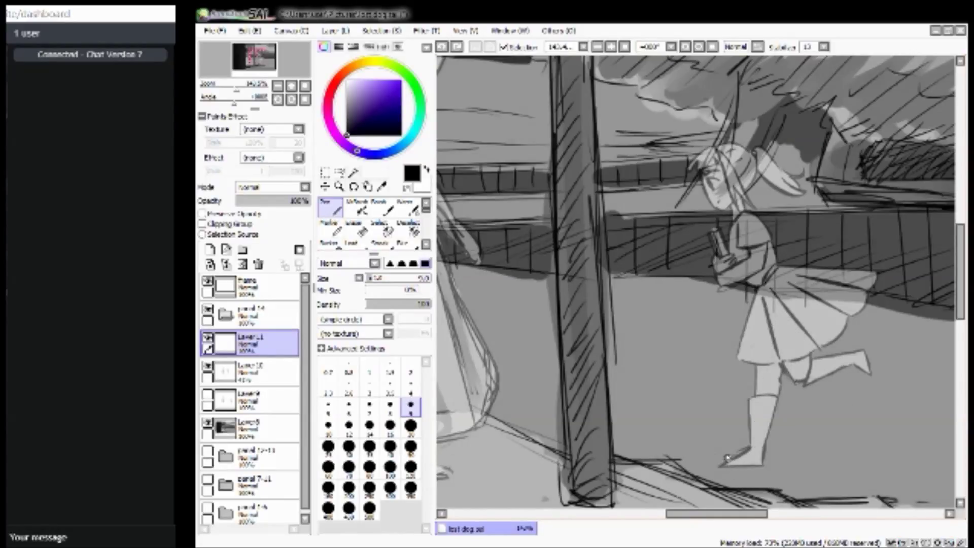
mouse_move(715, 459)
mouse_down()
mouse_move(738, 414)
mouse_move(801, 351)
mouse_move(776, 371)
mouse_move(794, 348)
mouse_move(842, 393)
mouse_up()
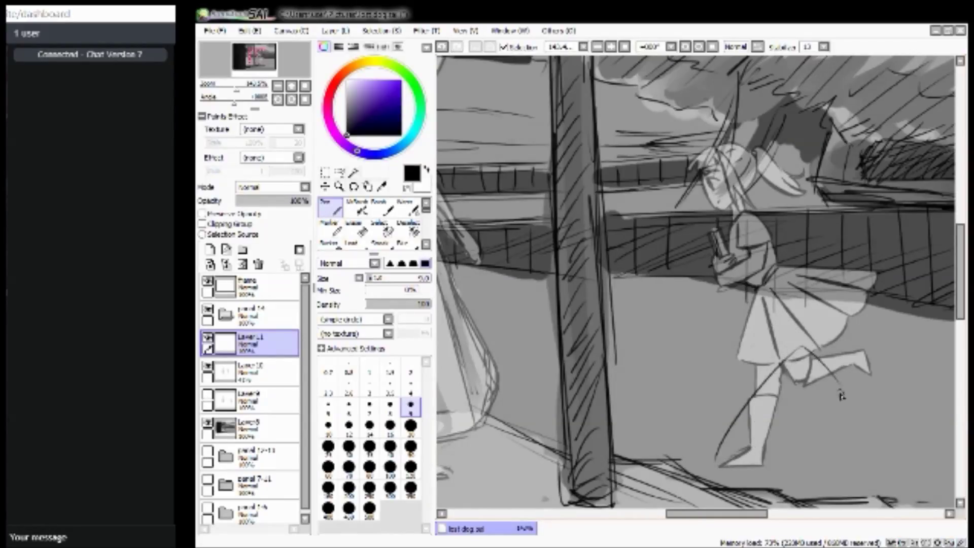
key(ctrl+z)
key(ctrl+z)
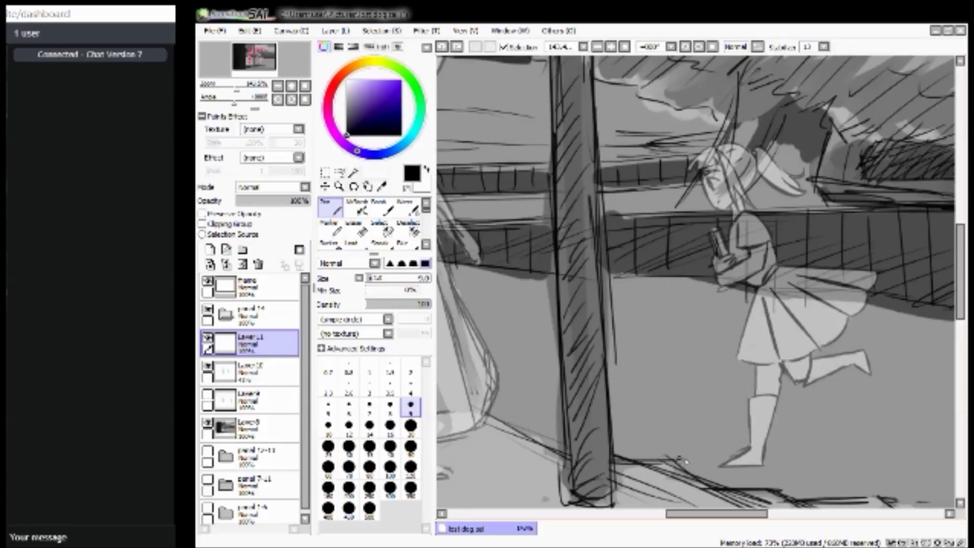
Try gesture lines for the girl's back, waist and legs over the faded figure, and undo them.
drag(262, 62, 260, 50)
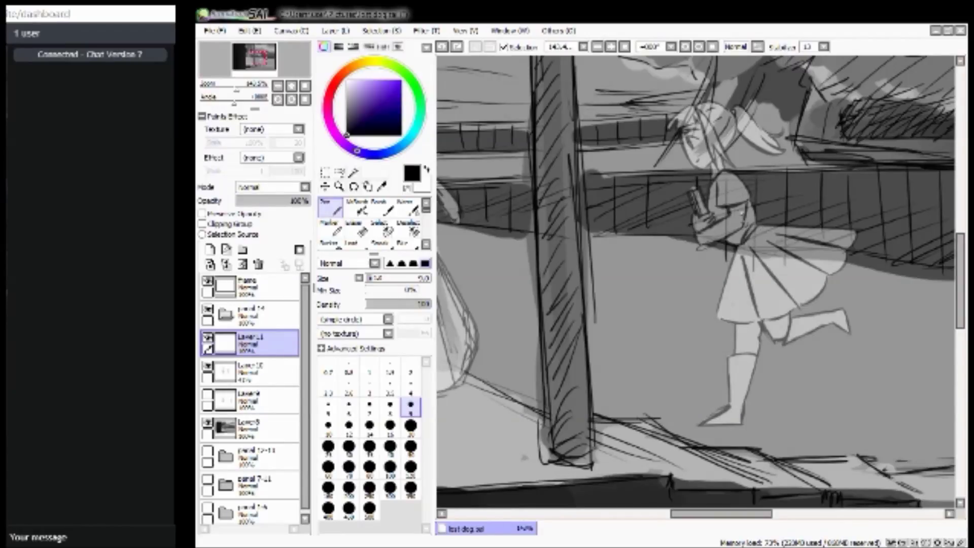
mouse_move(754, 170)
mouse_down()
mouse_move(747, 226)
mouse_move(767, 162)
mouse_up()
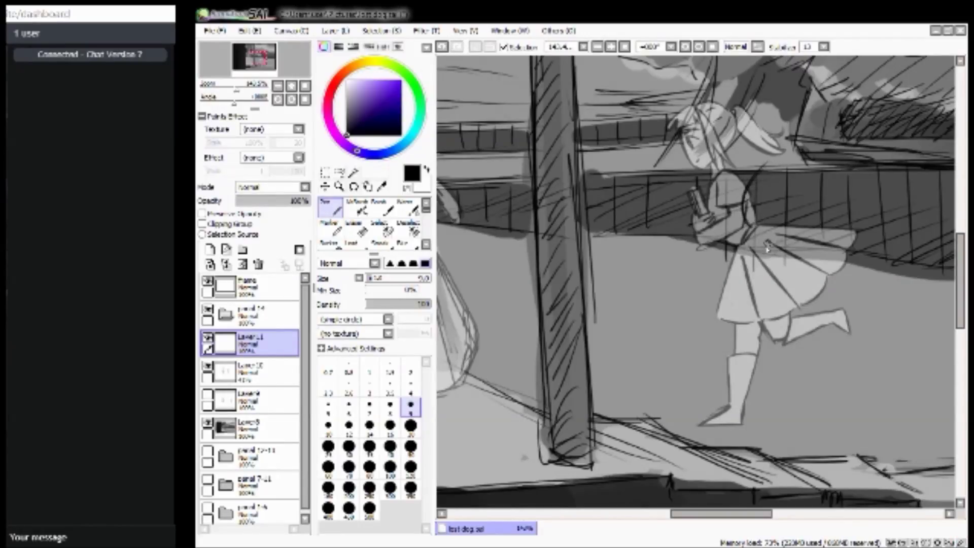
drag(749, 233, 715, 284)
drag(745, 225, 791, 221)
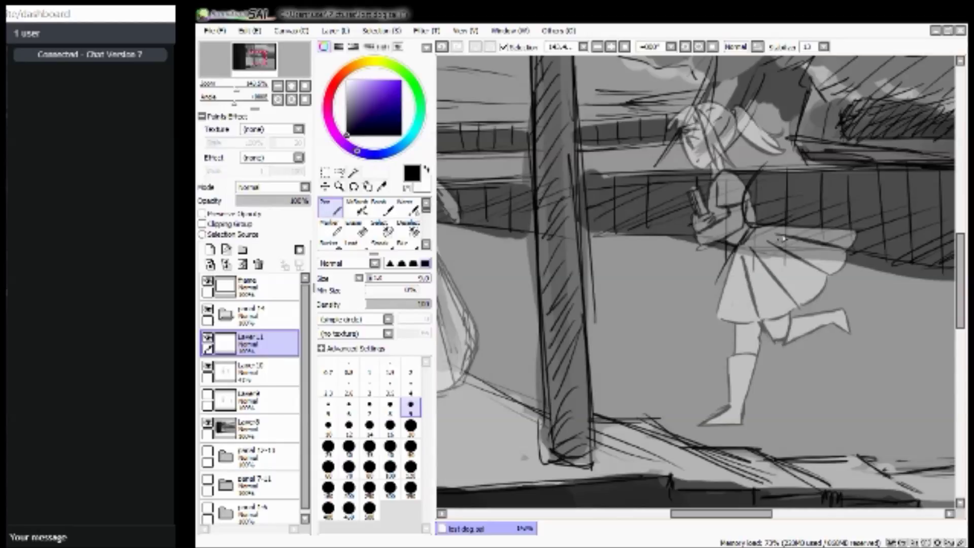
drag(701, 377, 776, 248)
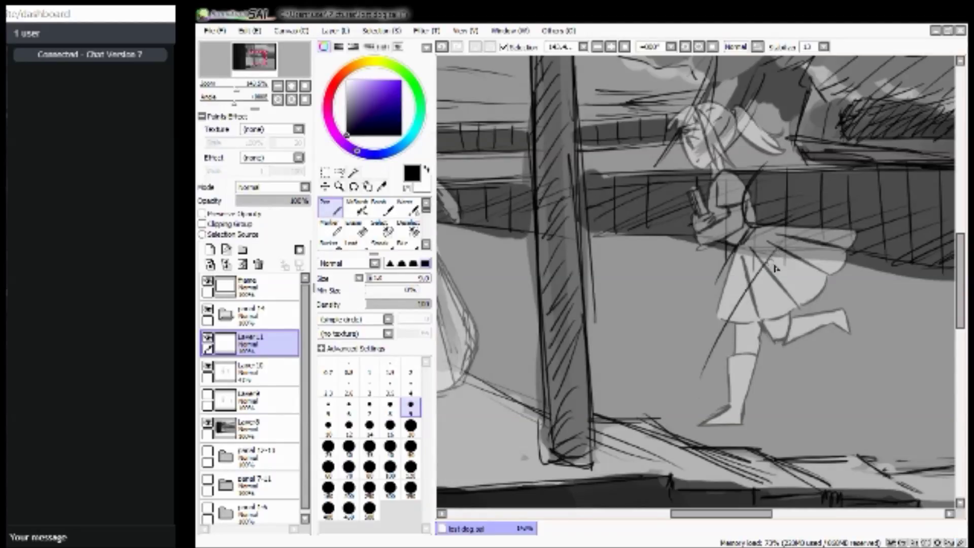
key(ctrl+z)
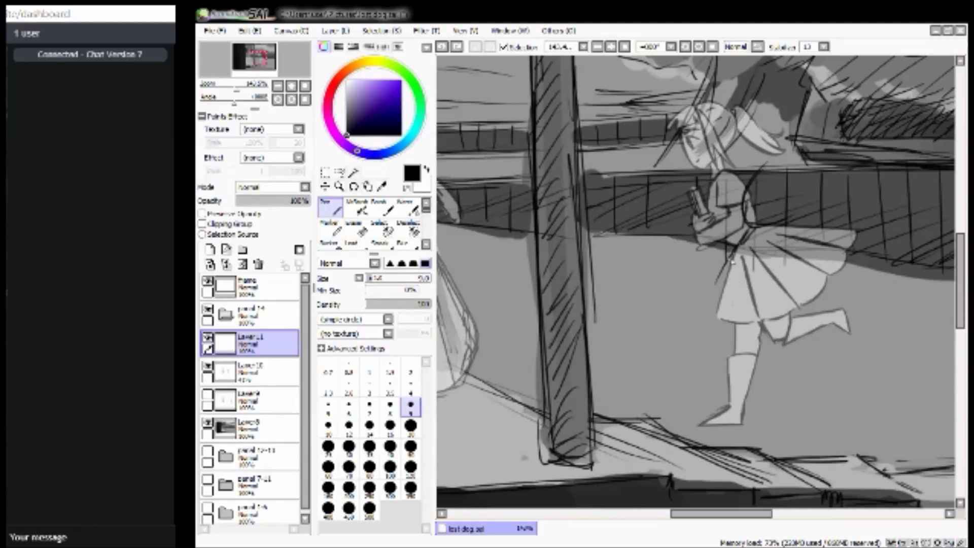
drag(762, 246, 718, 440)
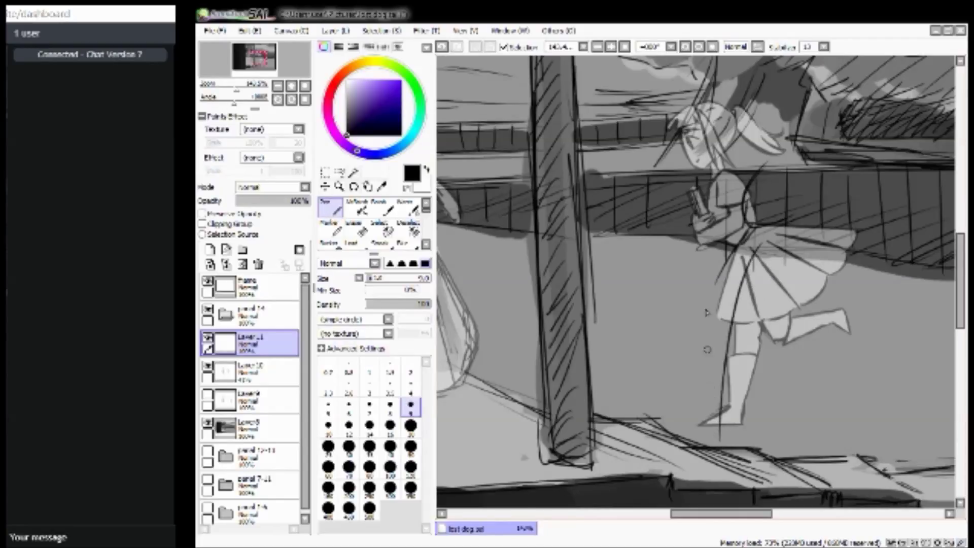
key(ctrl+z)
drag(780, 233, 706, 380)
drag(770, 292, 766, 320)
drag(776, 333, 843, 356)
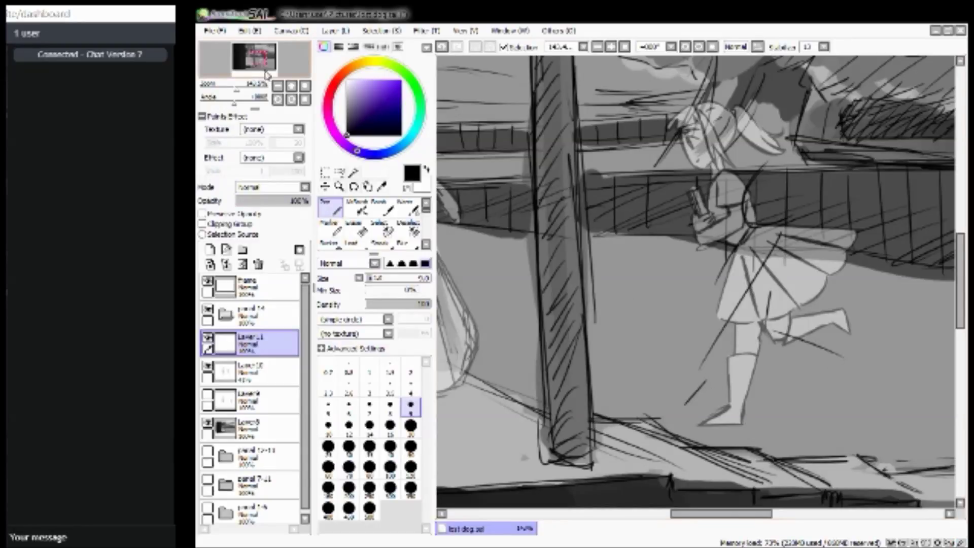
drag(268, 74, 271, 76)
key(ctrl+z)
key(ctrl+z)
key(ctrl+z)
key(ctrl+z)
key(ctrl+z)
key(ctrl+z)
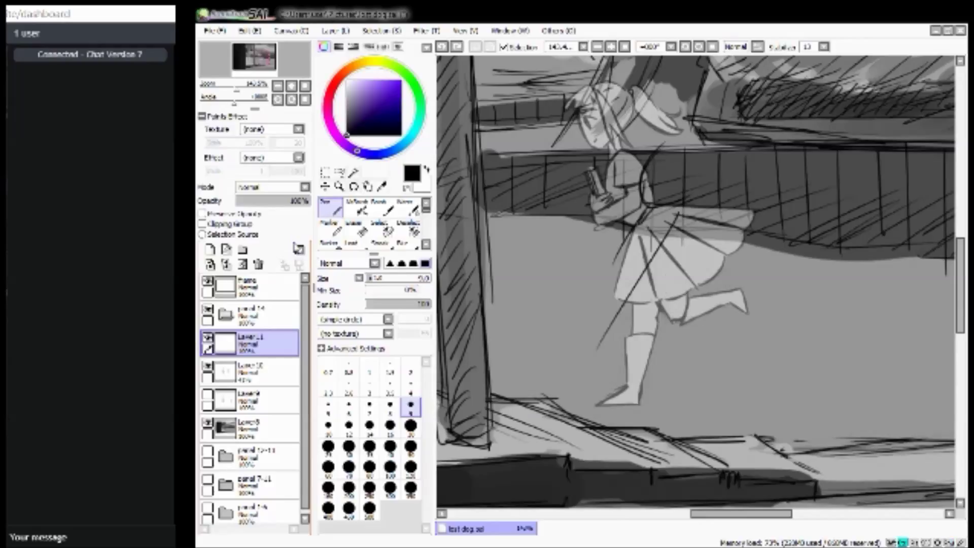
key(ctrl+z)
key(ctrl+z)
key(ctrl+z)
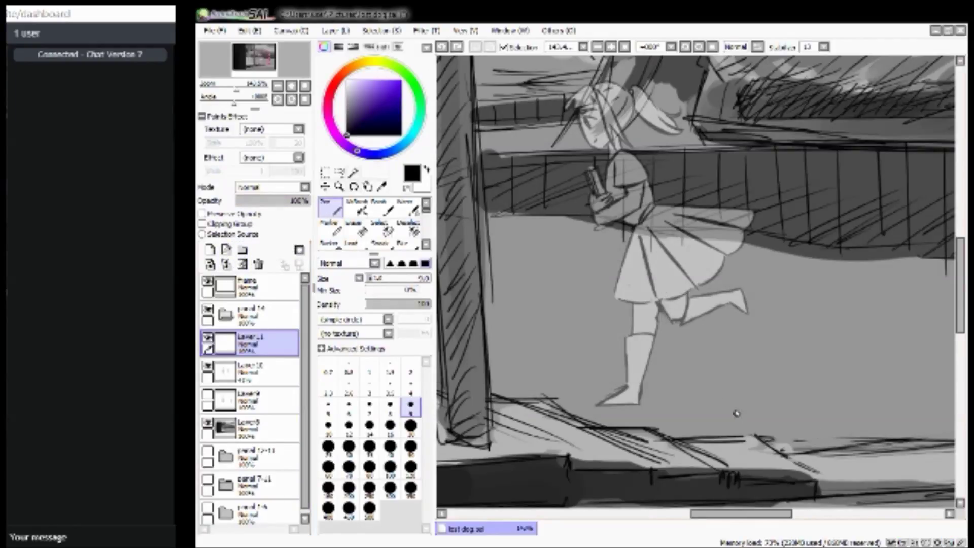
mouse_move(785, 455)
mouse_down()
mouse_move(701, 302)
mouse_move(637, 330)
mouse_up()
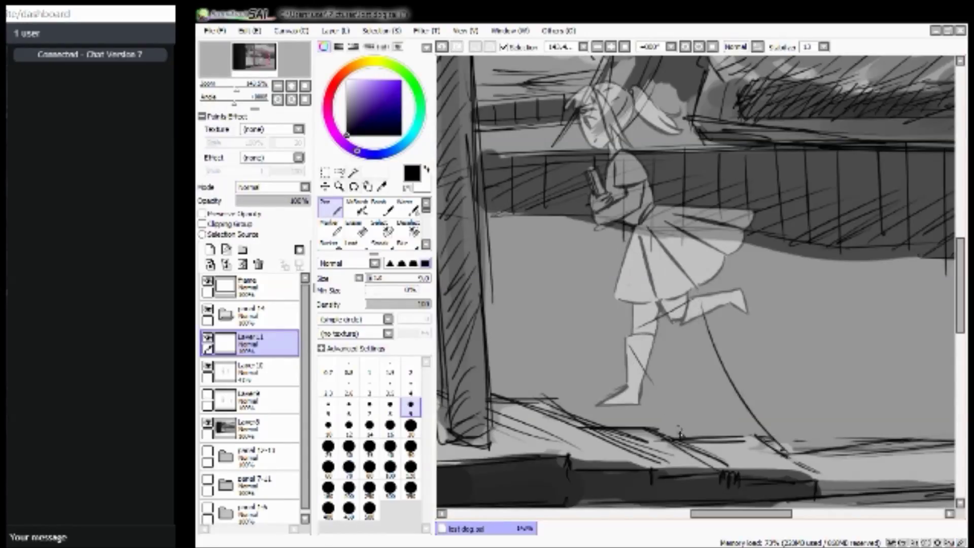
key(ctrl+z)
key(ctrl+z)
key(ctrl+z)
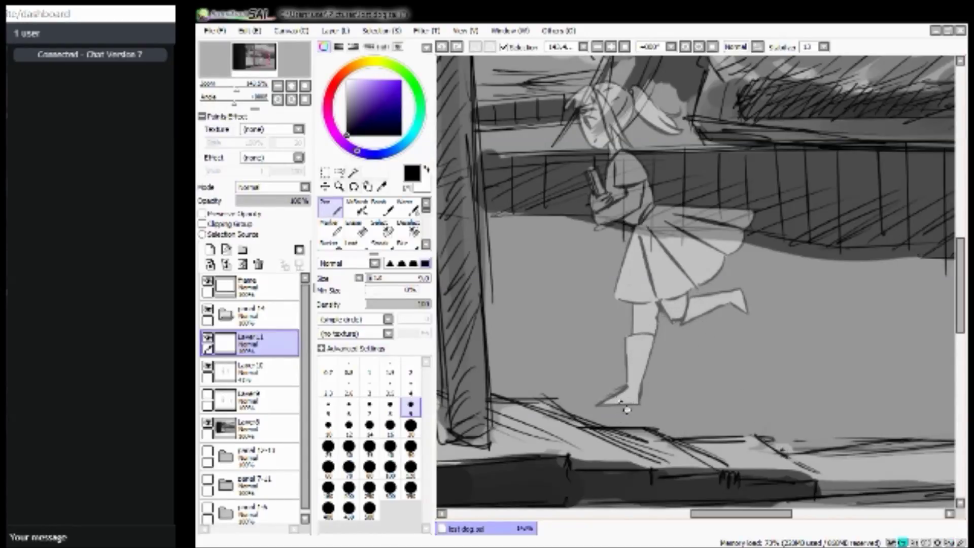
key(alt+Tab)
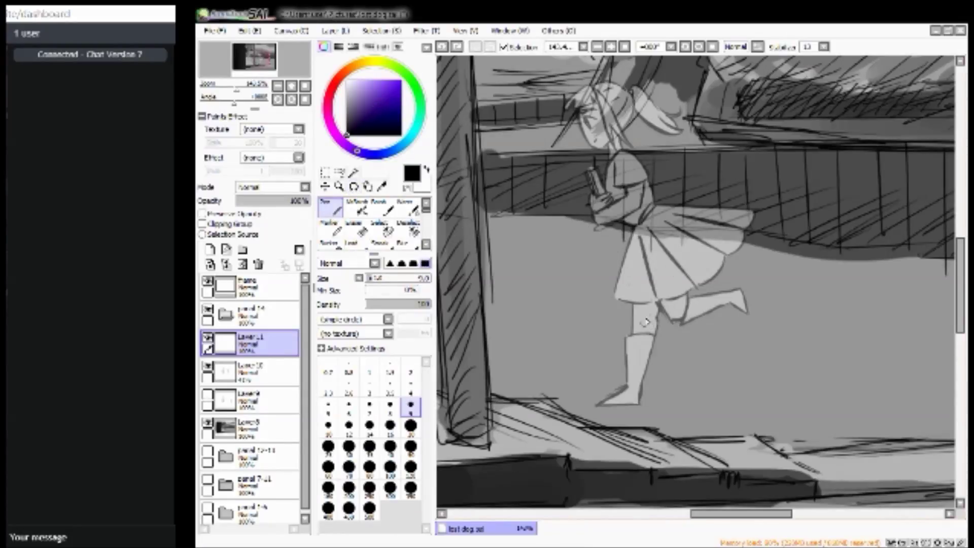
drag(629, 388, 708, 239)
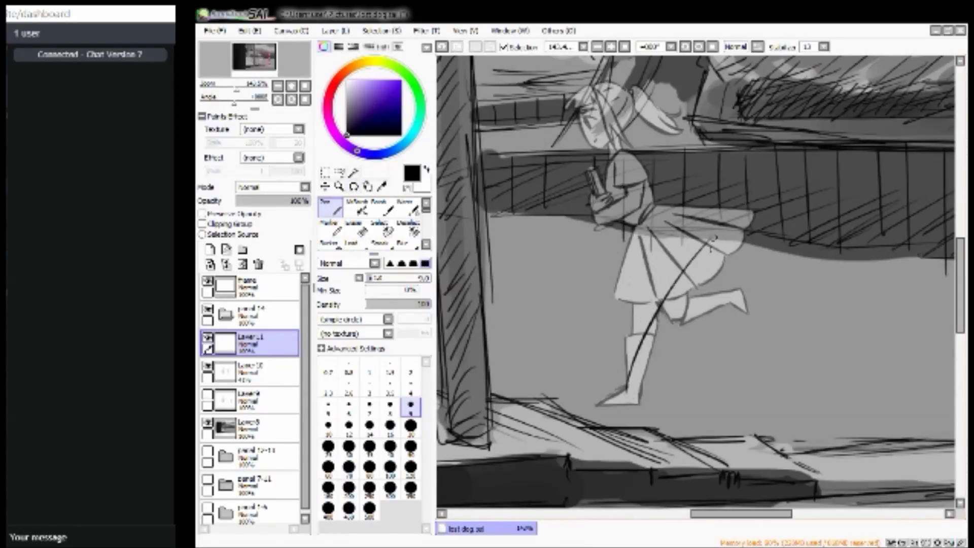
key(ctrl+z)
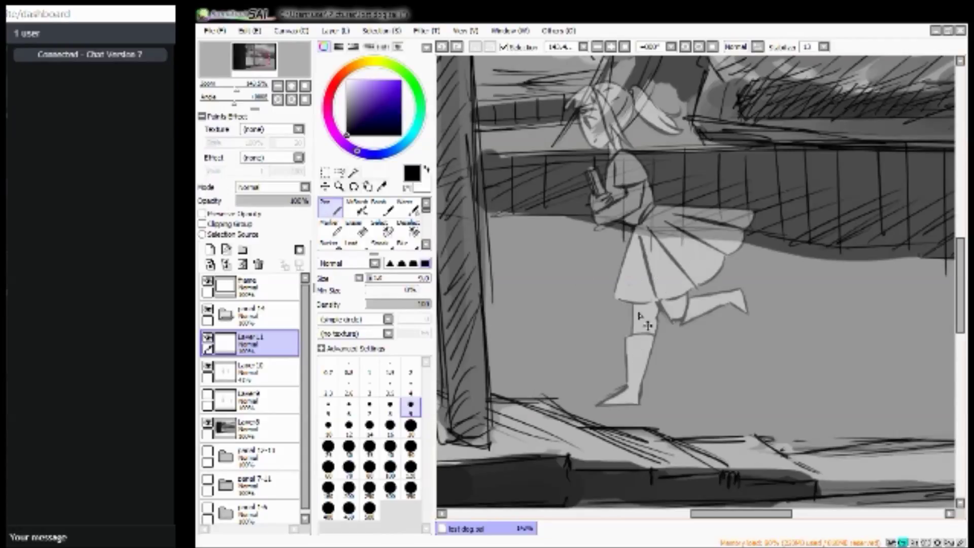
Sketch a trial line along the girl's standing leg and remove it using the Eraser at size 20.
drag(621, 389, 679, 275)
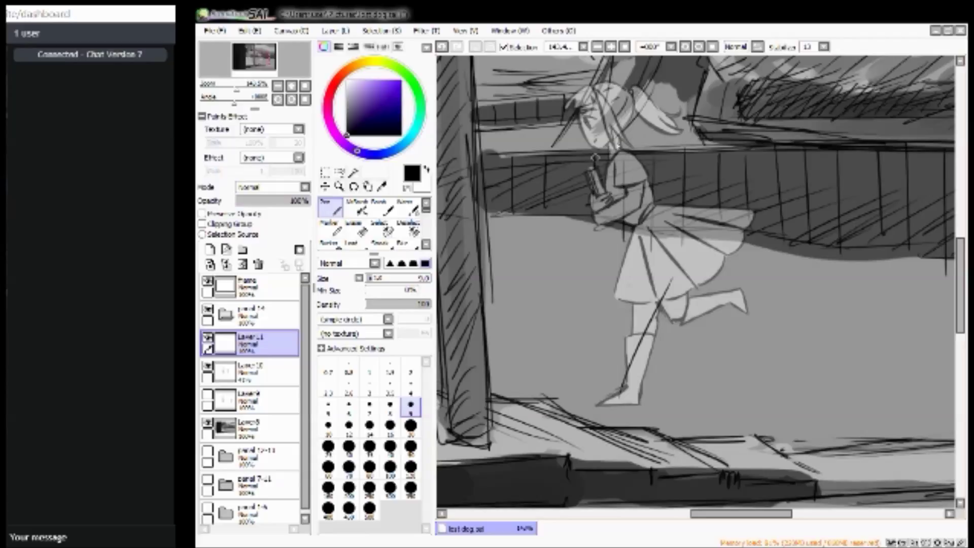
drag(683, 257, 712, 158)
click(357, 229)
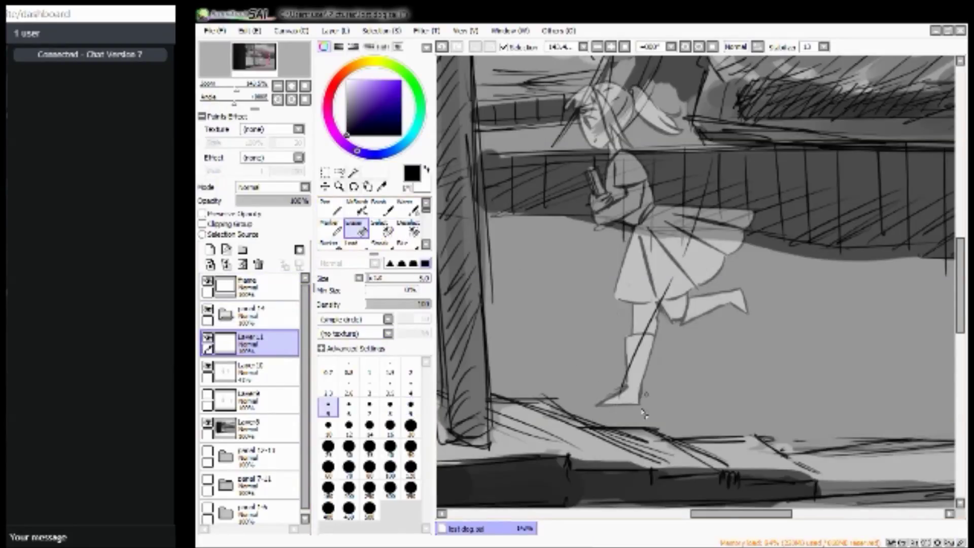
key(bracketright)
key(bracketright)
key(bracketright)
key(bracketright)
key(bracketright)
key(bracketright)
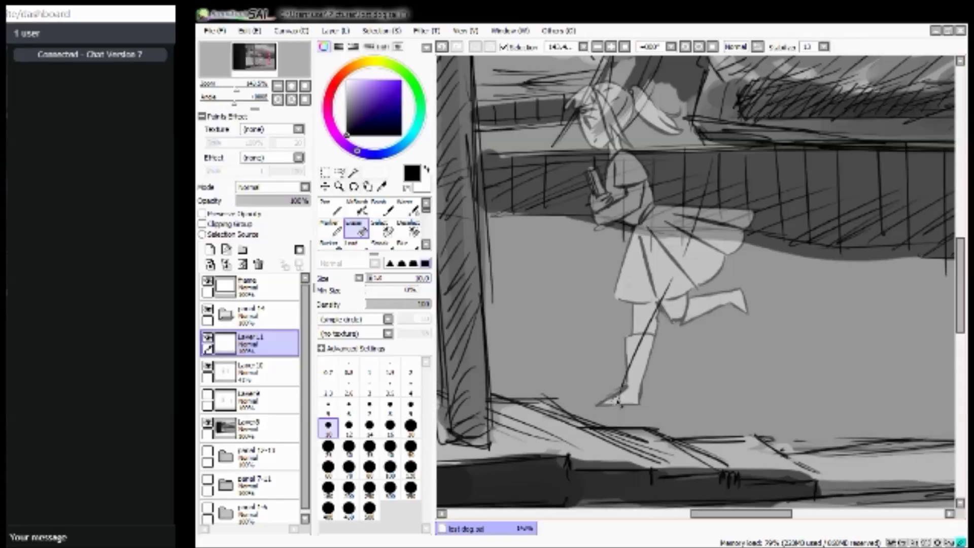
key(bracketright)
key(bracketright)
key(bracketright)
key(bracketright)
drag(625, 405, 679, 277)
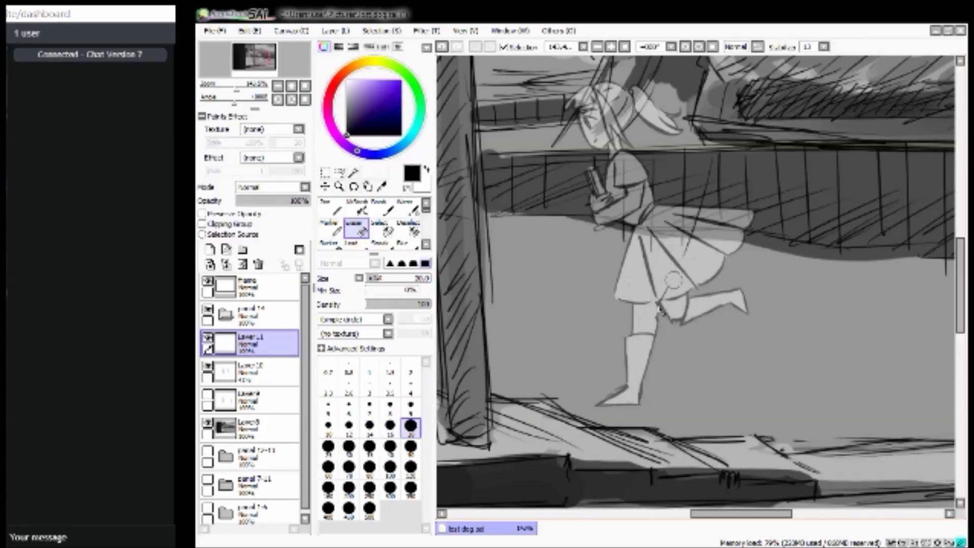
With the Pen, rough in the girl's front leg with a straight leg line, a small joint circle and crossing strokes.
click(330, 208)
drag(637, 385, 683, 298)
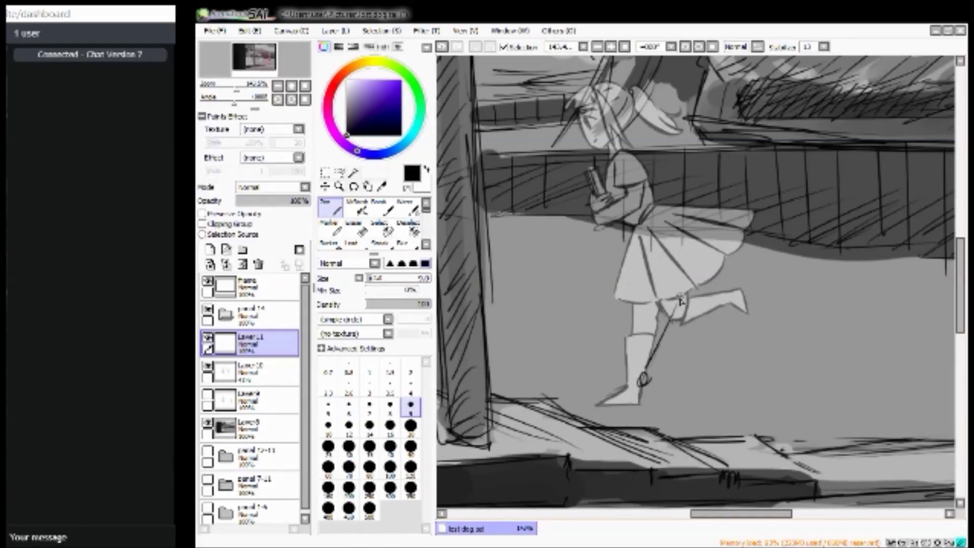
drag(615, 355, 647, 395)
mouse_move(616, 350)
mouse_down()
mouse_move(639, 356)
mouse_move(649, 392)
mouse_move(665, 355)
mouse_up()
drag(661, 349, 664, 356)
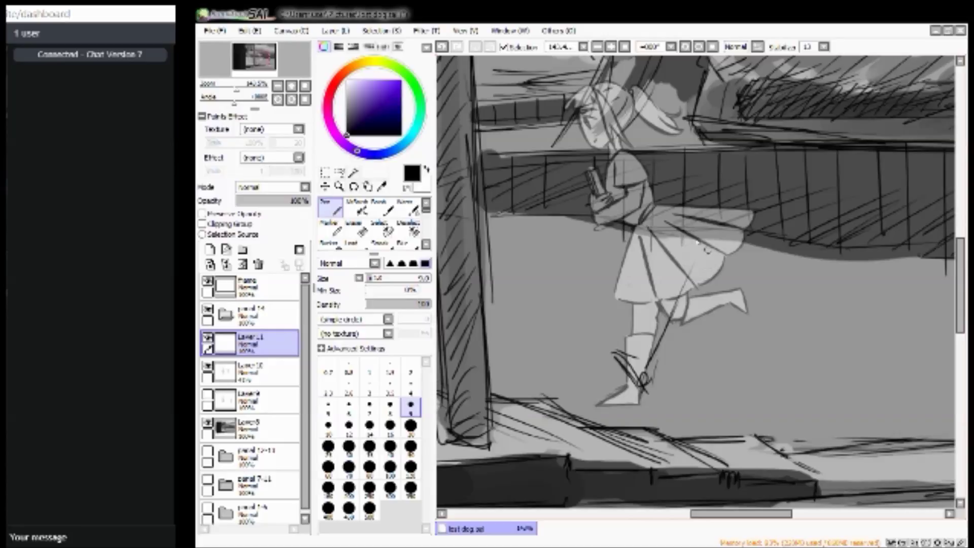
Rough in circles for the girl's hips and chest, connect them, and build up the leg contours below the hips.
mouse_move(688, 238)
mouse_down()
mouse_move(713, 265)
mouse_move(676, 244)
mouse_up()
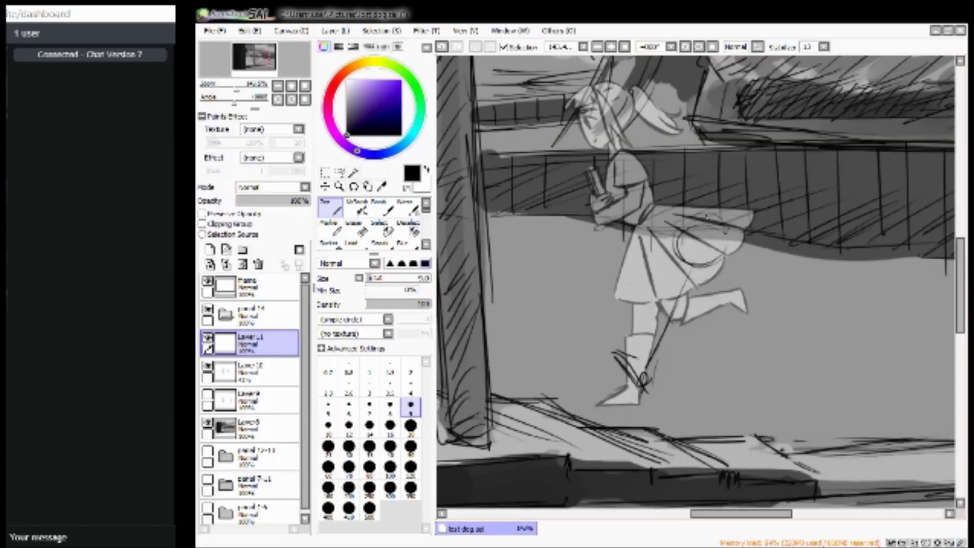
mouse_move(712, 170)
mouse_down()
mouse_move(702, 230)
mouse_move(696, 224)
mouse_up()
mouse_move(716, 148)
mouse_down()
mouse_move(696, 183)
mouse_move(725, 188)
mouse_move(695, 175)
mouse_up()
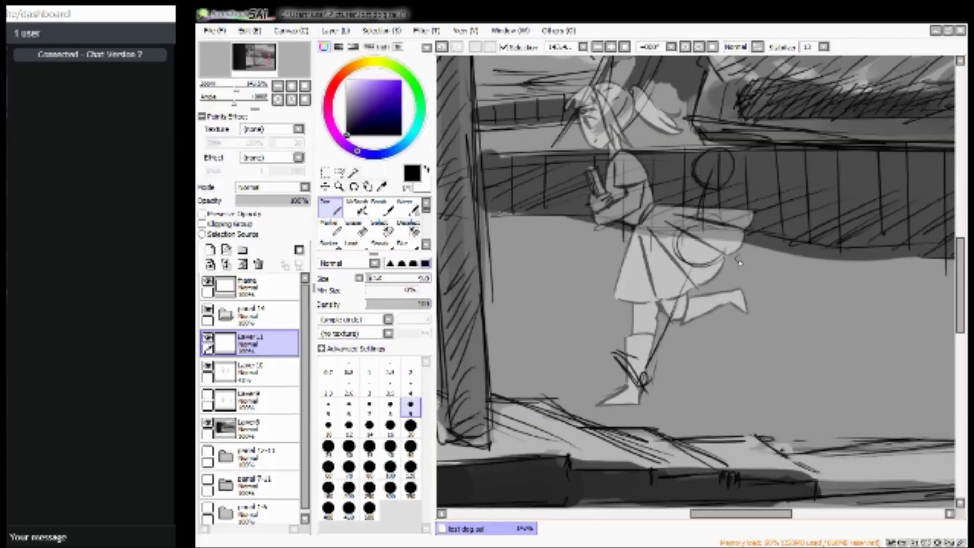
drag(698, 158, 695, 206)
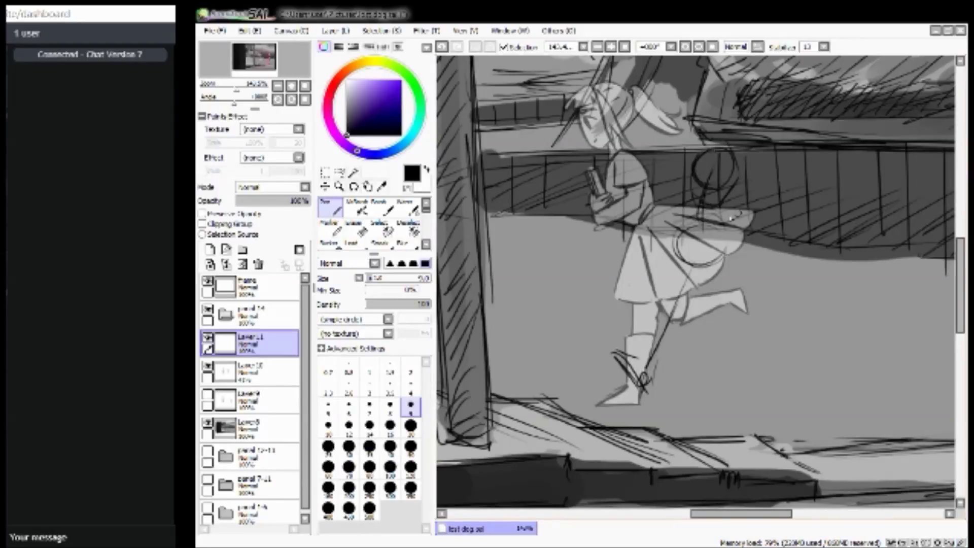
mouse_move(688, 253)
mouse_down()
mouse_move(669, 316)
mouse_move(705, 223)
mouse_move(710, 276)
mouse_move(689, 297)
mouse_move(648, 393)
mouse_up()
drag(691, 299, 637, 367)
drag(661, 317, 650, 349)
drag(678, 276, 657, 327)
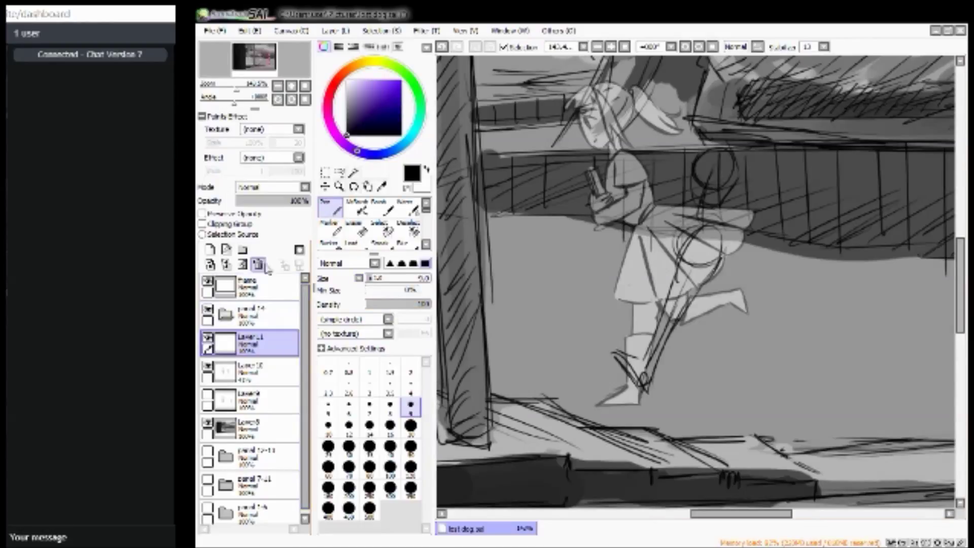
Clear all the sketch strokes from Layer 11.
click(241, 266)
drag(253, 81, 254, 59)
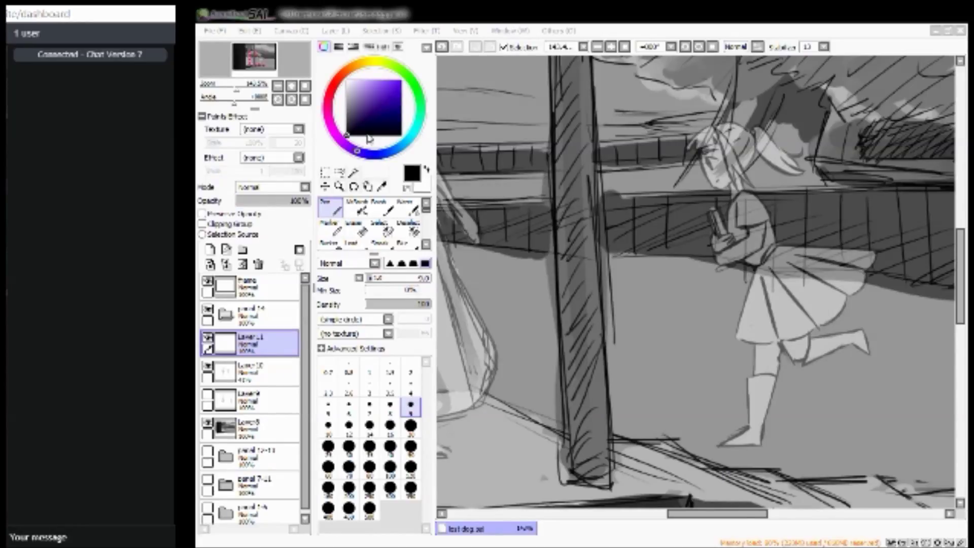
click(295, 15)
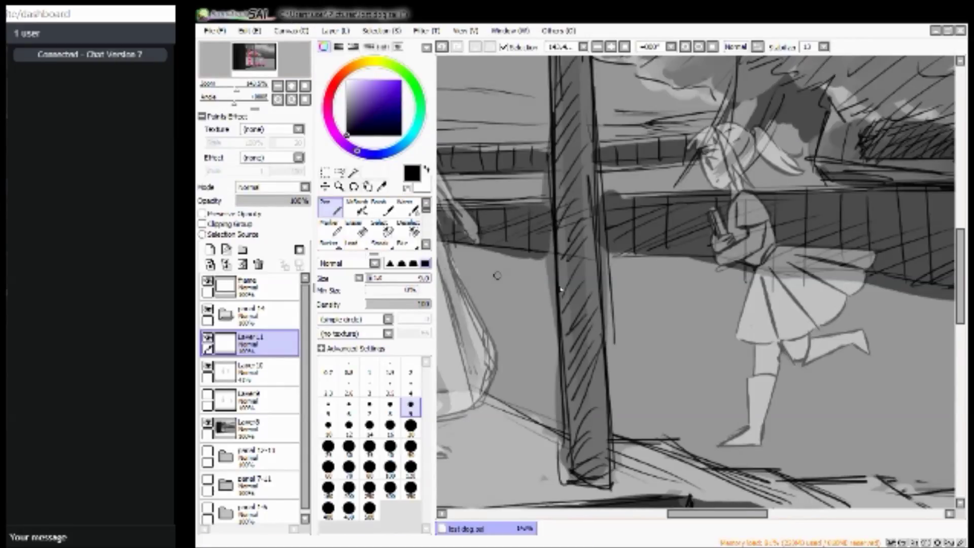
mouse_move(750, 426)
mouse_down()
mouse_move(791, 317)
mouse_move(813, 305)
mouse_up()
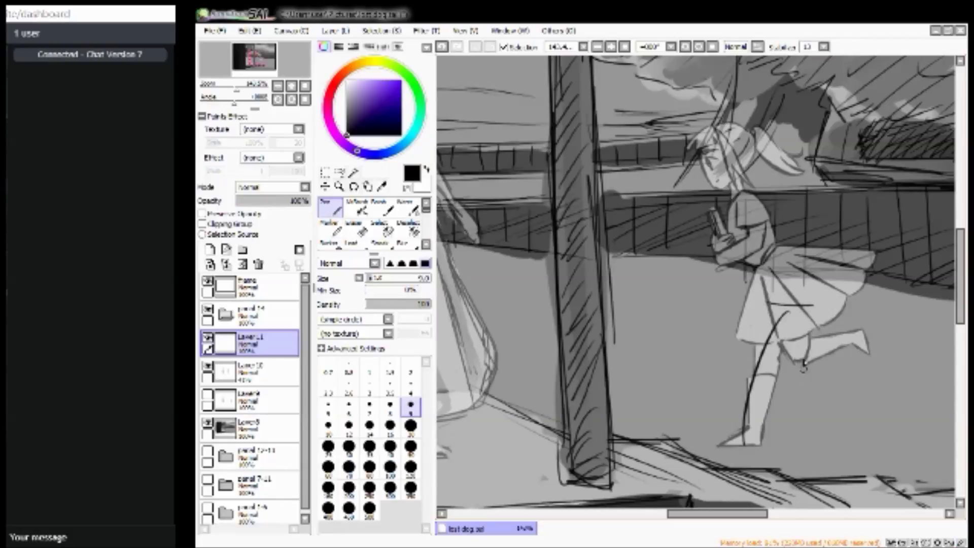
key(ctrl+z)
key(ctrl+z)
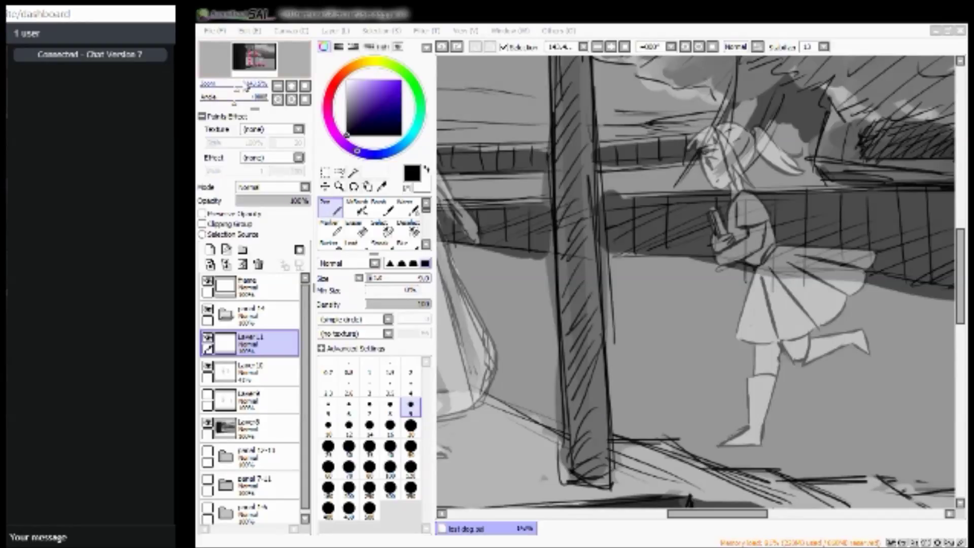
click(261, 62)
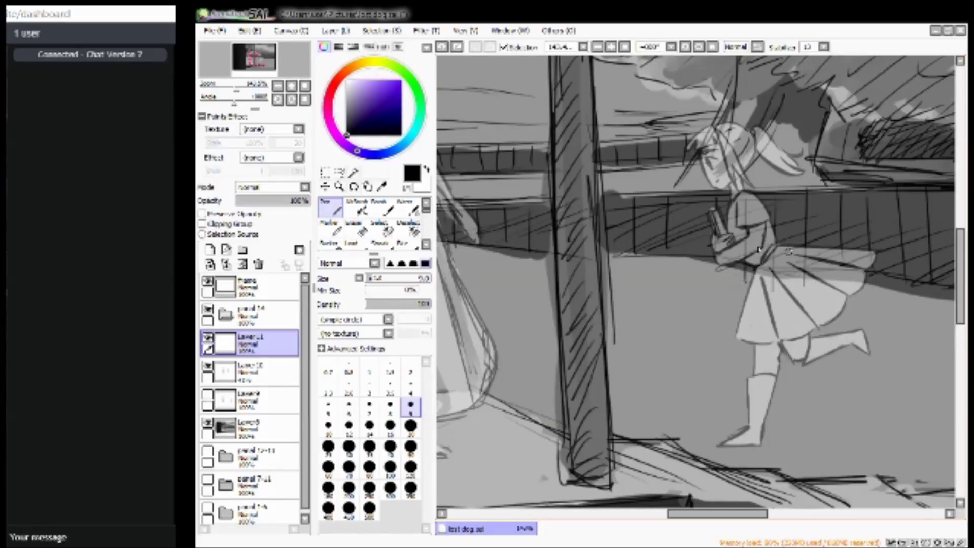
mouse_move(789, 244)
mouse_down()
mouse_move(781, 290)
mouse_move(810, 265)
mouse_move(827, 189)
mouse_move(817, 199)
mouse_up()
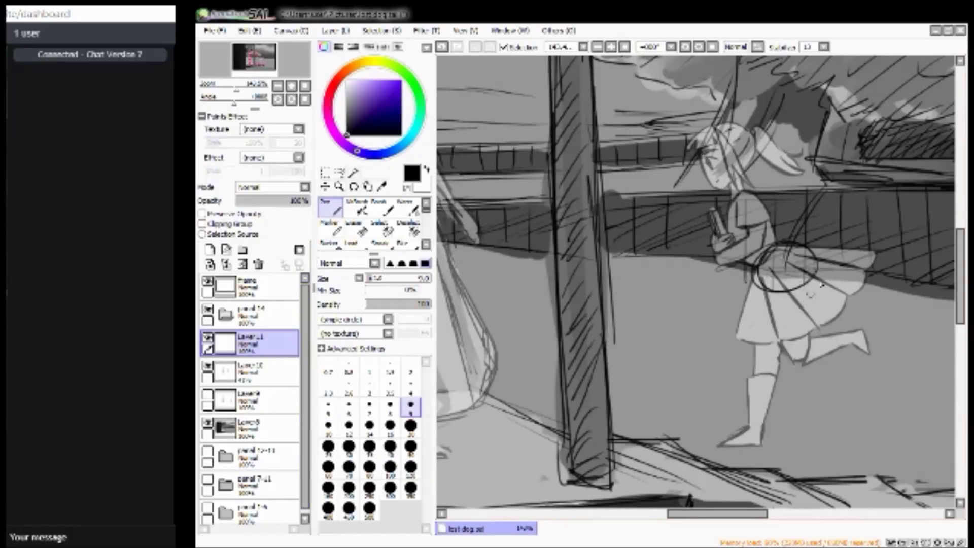
mouse_move(762, 342)
mouse_down()
mouse_move(748, 325)
mouse_move(763, 339)
mouse_up()
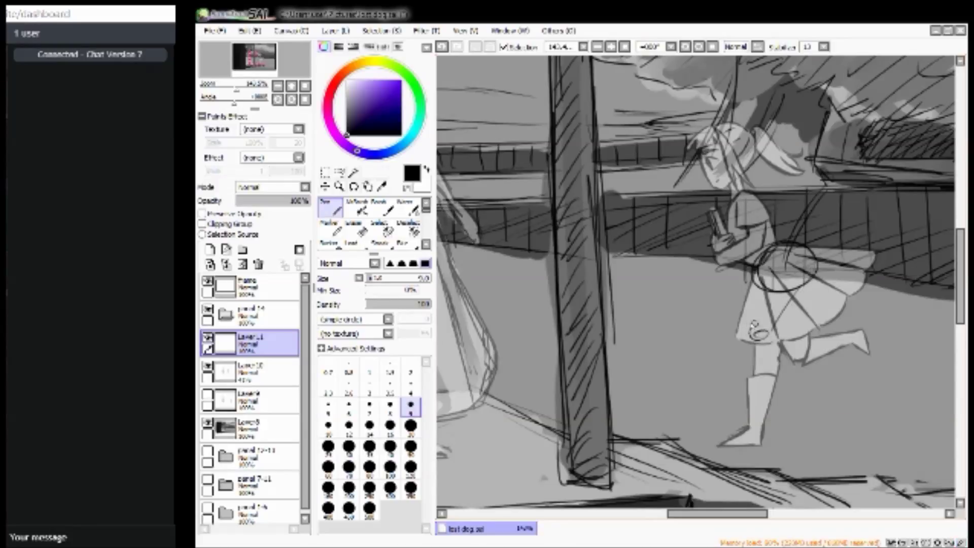
mouse_move(757, 273)
mouse_down()
mouse_move(745, 427)
mouse_move(773, 327)
mouse_up()
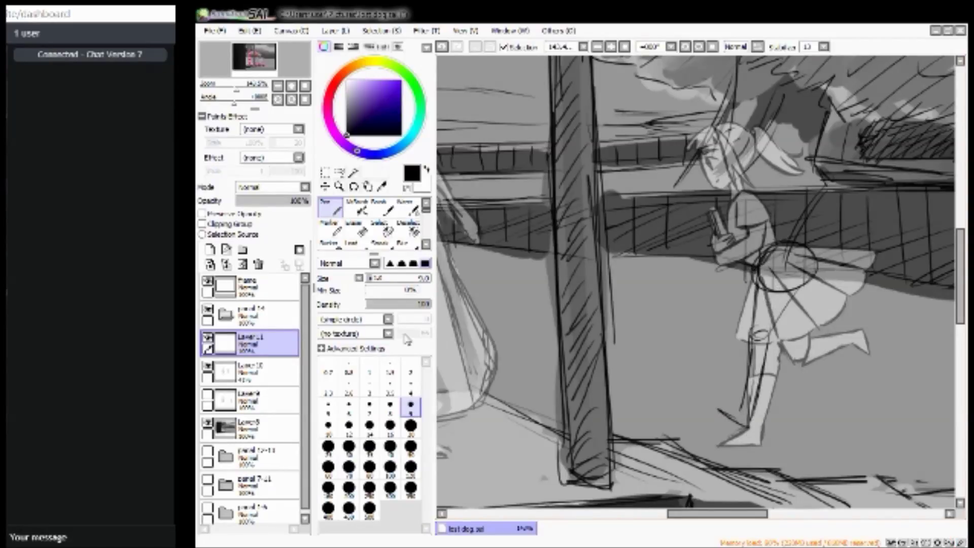
click(243, 264)
Sketch running-pose gesture lines for the girl's trailing and front legs, shift them toward the woman, and add the feet.
drag(271, 91, 234, 90)
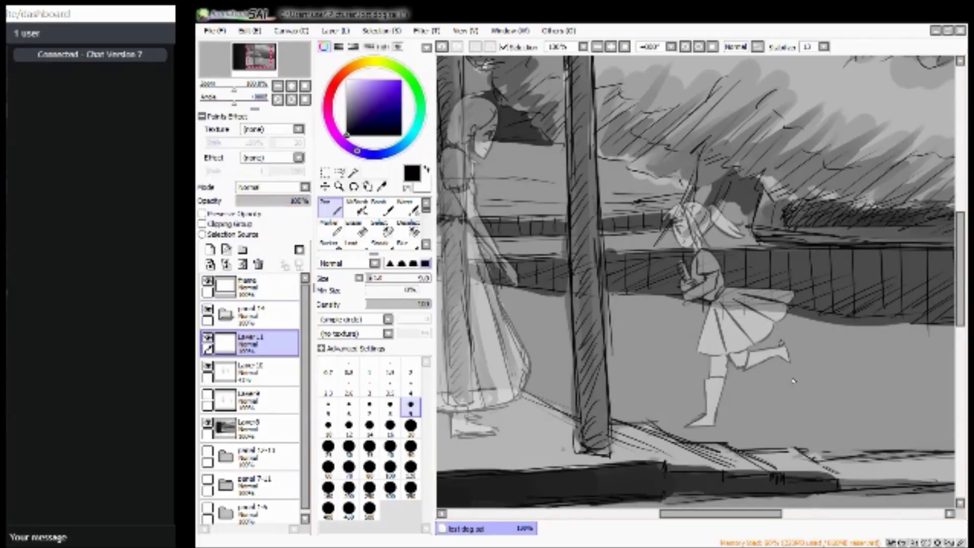
mouse_move(759, 291)
mouse_down()
mouse_move(789, 372)
mouse_move(825, 423)
mouse_up()
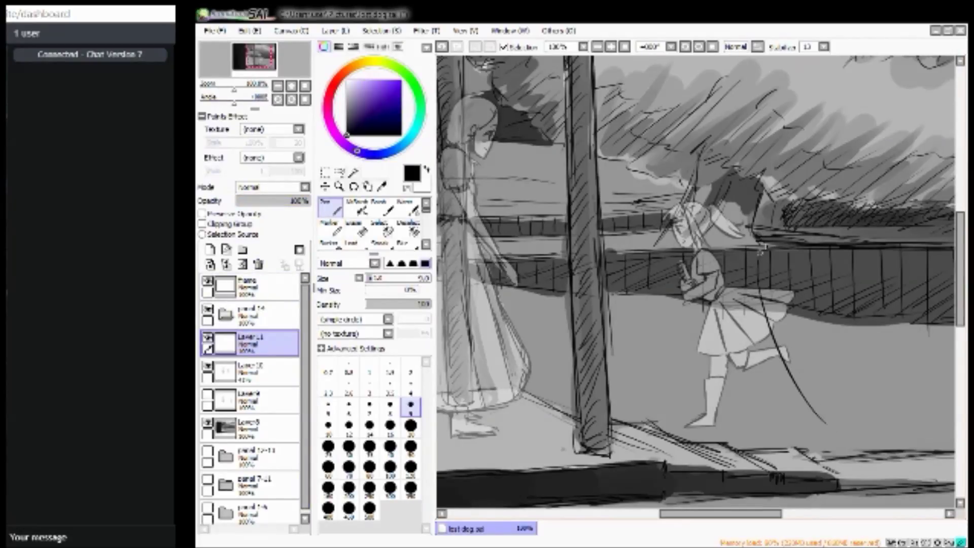
drag(719, 327, 740, 392)
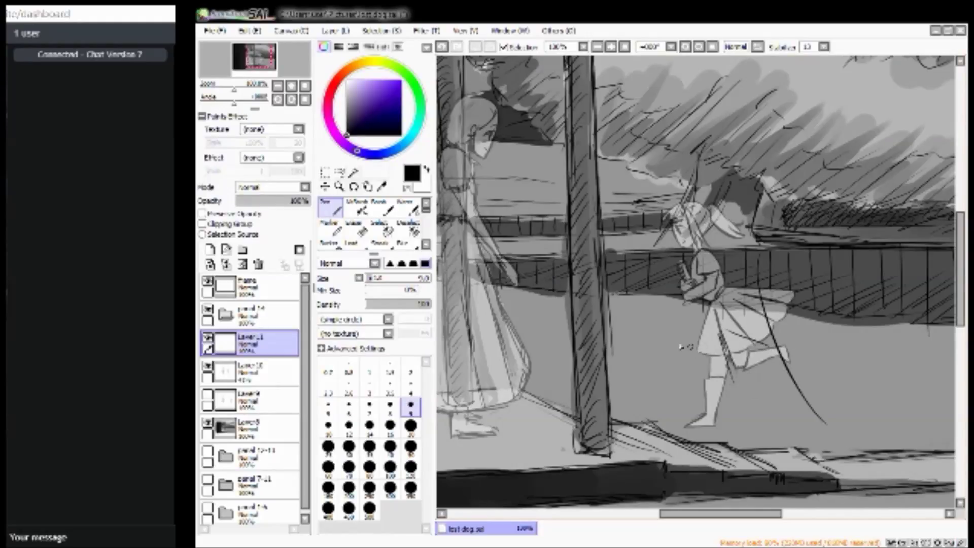
key(ctrl)
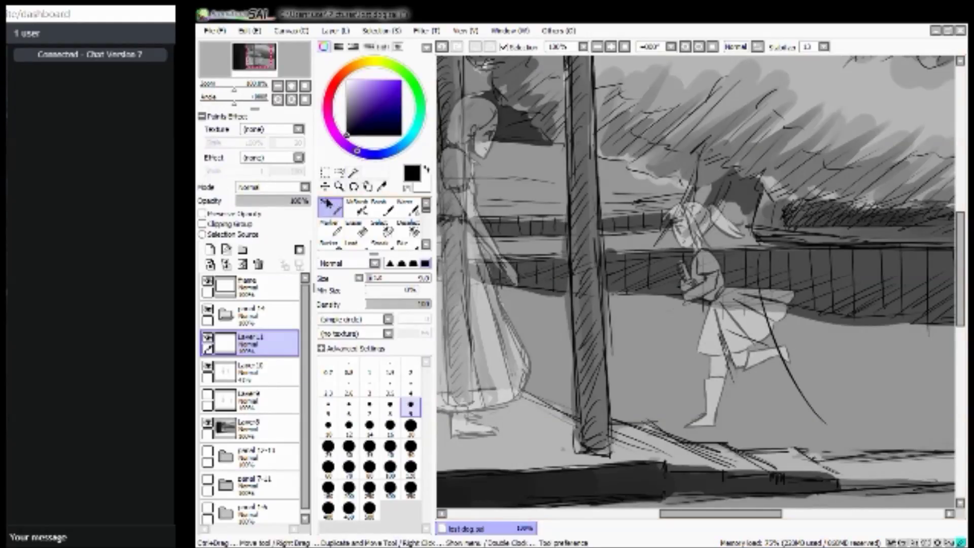
mouse_move(701, 296)
mouse_down()
mouse_move(710, 305)
mouse_move(694, 303)
mouse_move(709, 271)
mouse_up()
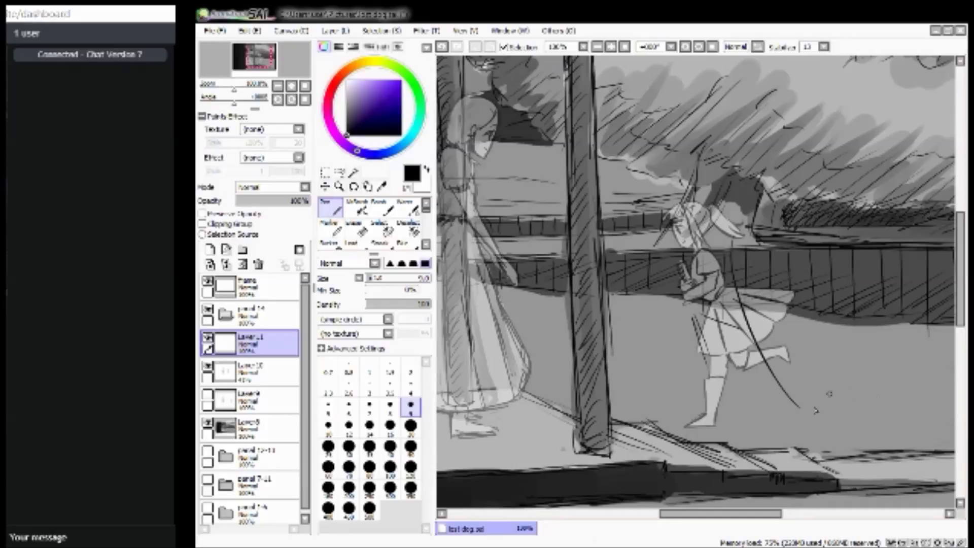
mouse_move(801, 409)
mouse_down()
mouse_move(806, 431)
mouse_move(815, 412)
mouse_move(809, 439)
mouse_move(804, 406)
mouse_up()
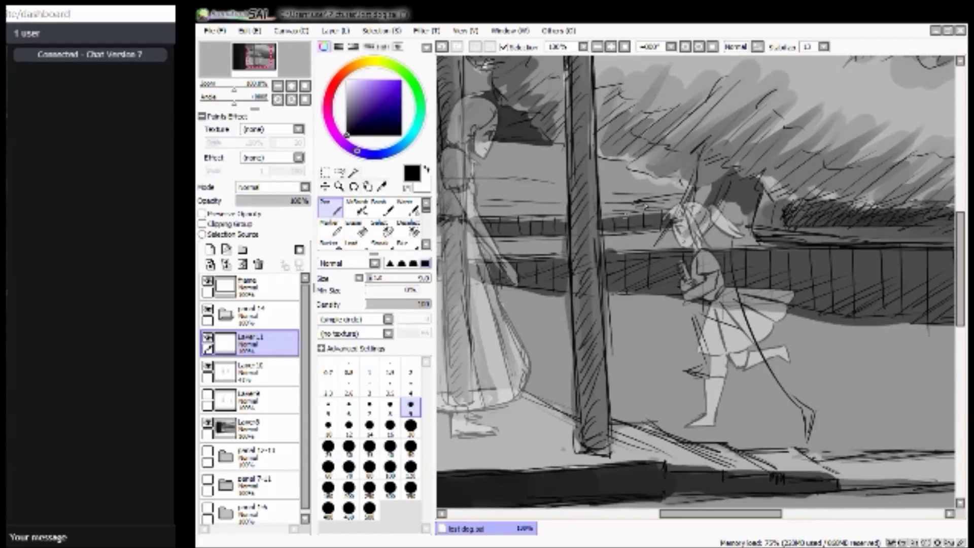
Rough in circles for the girl's hips and chest and build up the contours of her trailing leg.
mouse_move(734, 270)
mouse_down()
mouse_move(736, 325)
mouse_move(739, 294)
mouse_move(730, 303)
mouse_move(748, 335)
mouse_move(732, 326)
mouse_move(768, 315)
mouse_up()
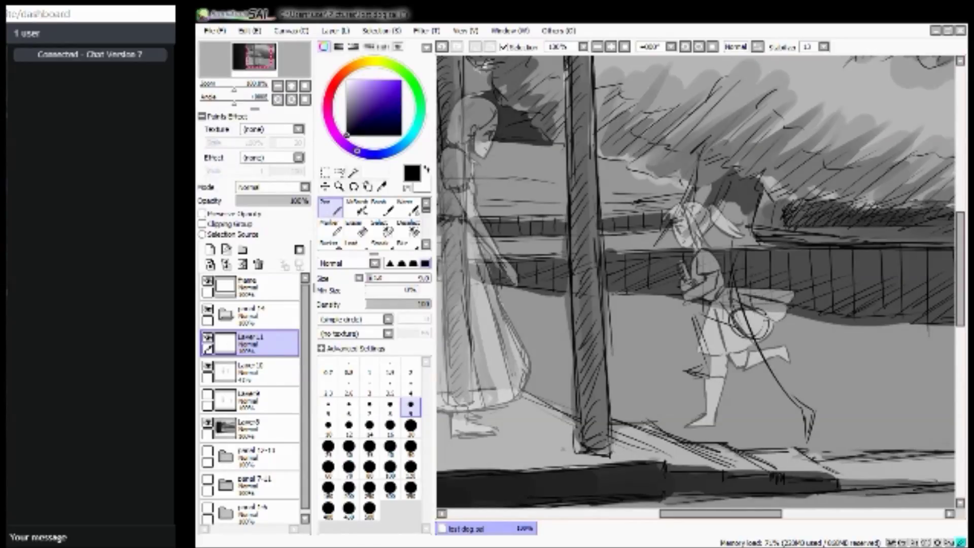
drag(762, 284, 739, 257)
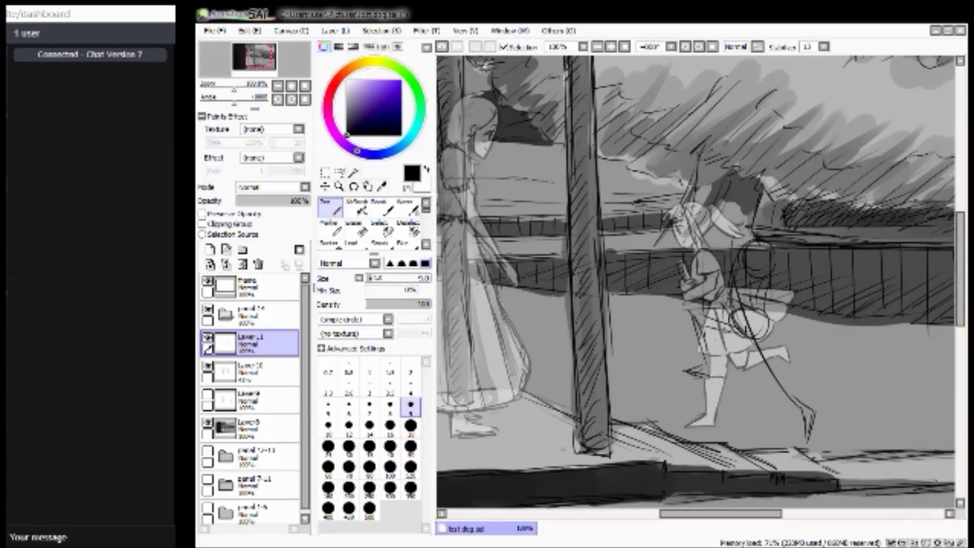
drag(742, 336, 786, 398)
drag(762, 309, 801, 420)
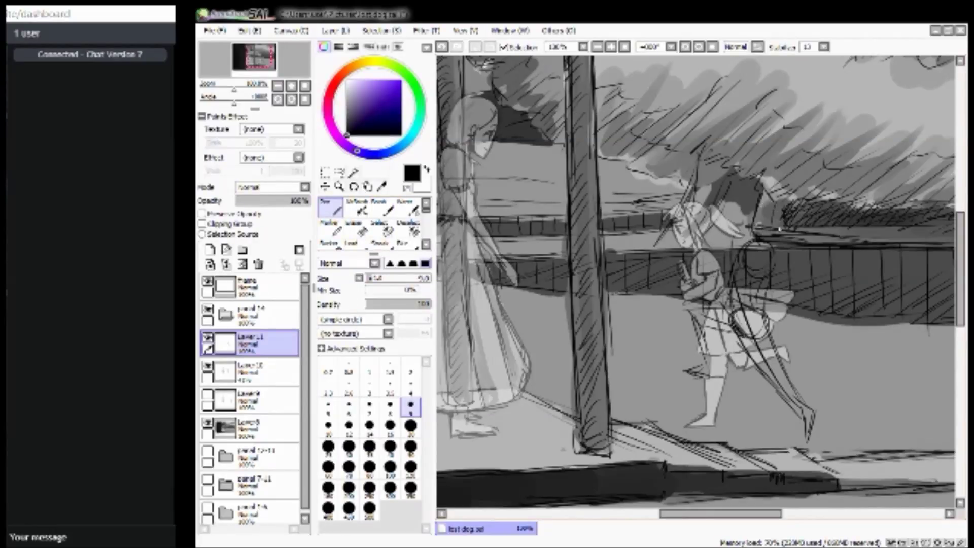
Rough in the girl's head, ponytail and arms above the hips, and outline her bent front leg.
mouse_move(770, 193)
mouse_down()
mouse_move(761, 234)
mouse_move(748, 223)
mouse_up()
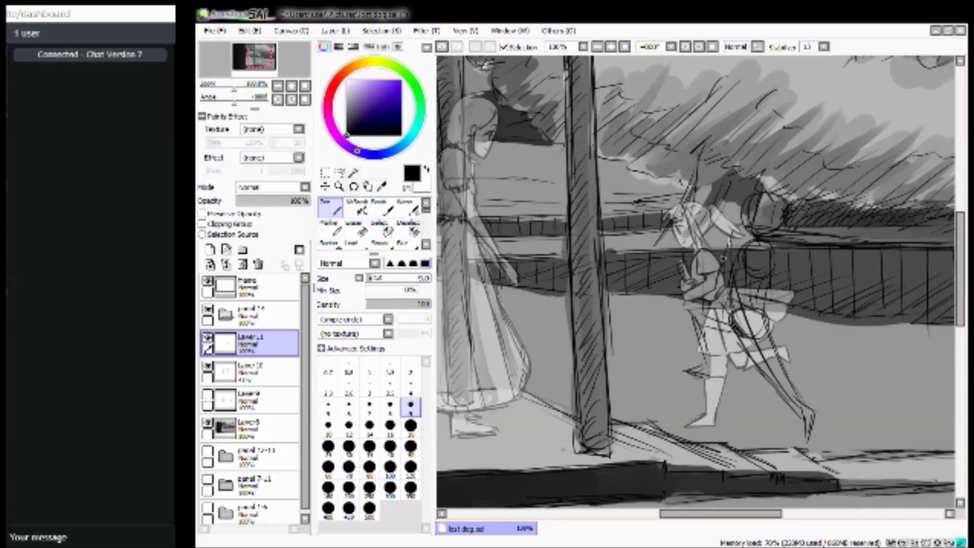
drag(738, 234, 726, 271)
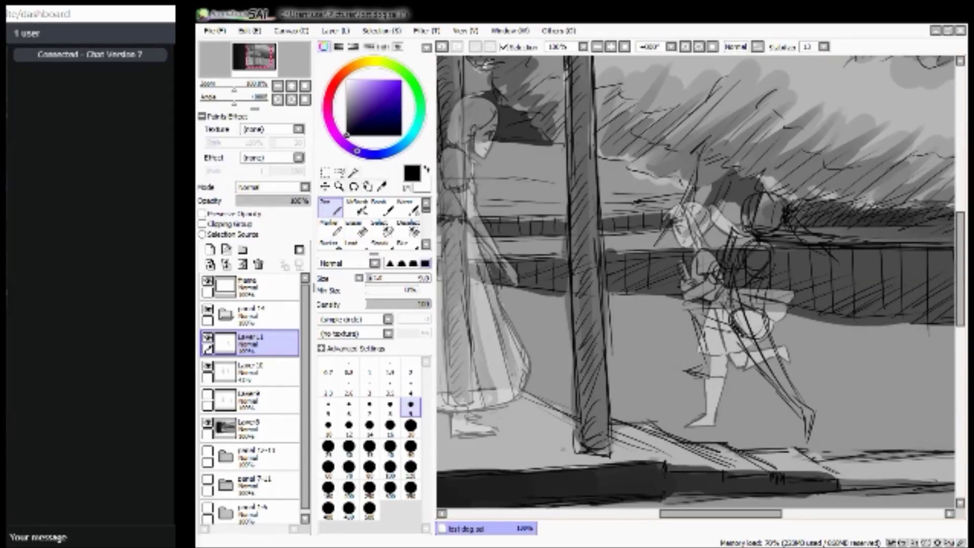
mouse_move(738, 318)
mouse_down()
mouse_move(682, 324)
mouse_move(724, 301)
mouse_move(697, 304)
mouse_move(684, 326)
mouse_move(680, 319)
mouse_move(699, 351)
mouse_up()
drag(705, 327, 715, 369)
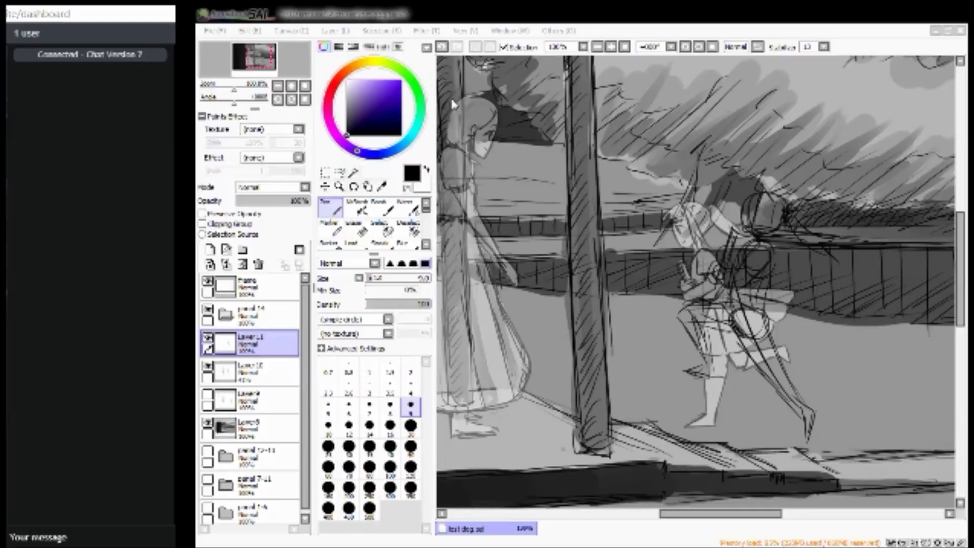
click(403, 21)
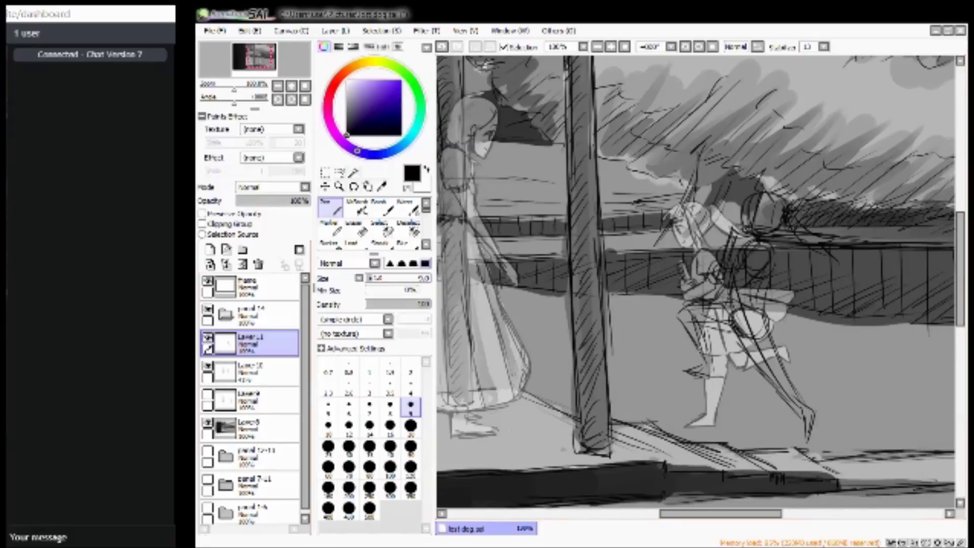
key(alt+Tab)
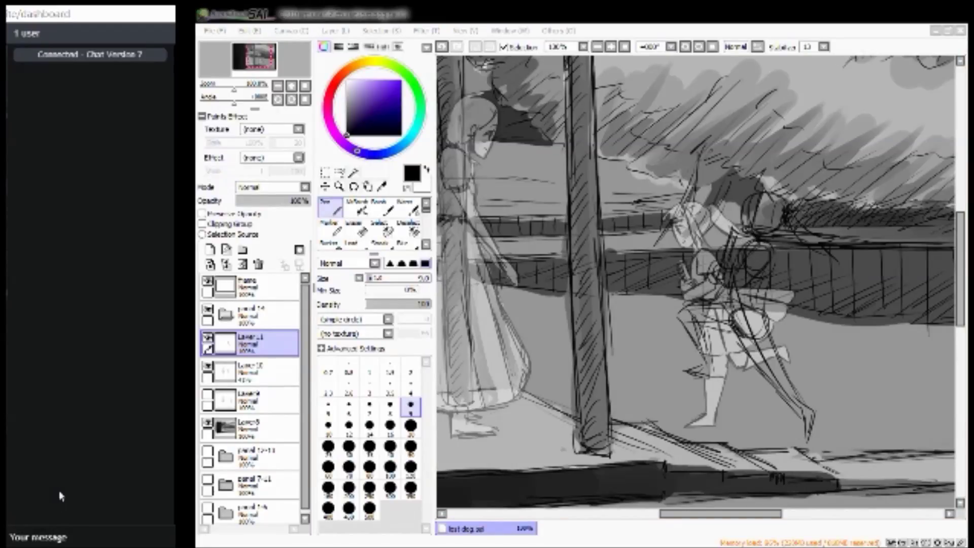
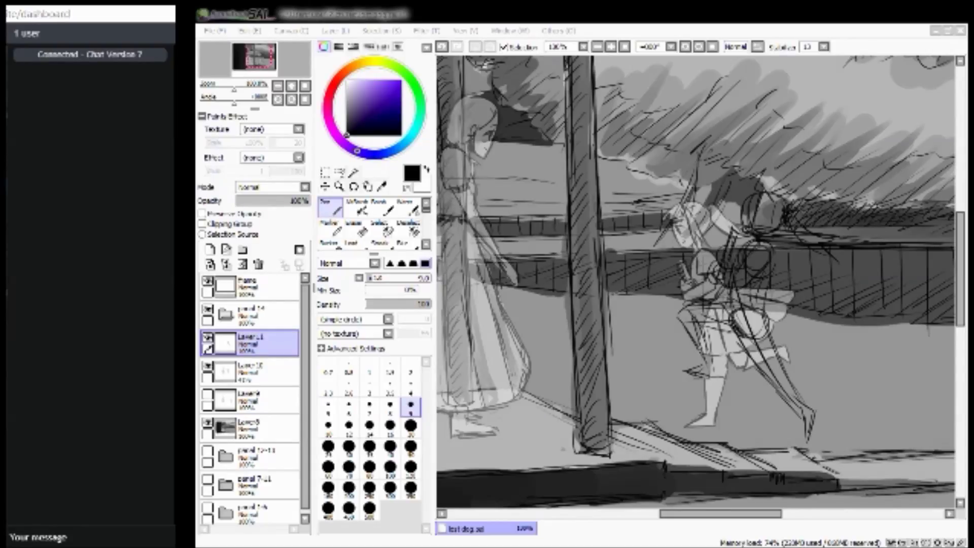
Add hair strokes around the girl's head and sketch her flared skirt across the hips and thighs.
drag(735, 196, 786, 238)
drag(694, 294, 730, 324)
drag(741, 312, 766, 330)
drag(712, 307, 753, 340)
mouse_move(781, 330)
mouse_down()
mouse_move(715, 331)
mouse_move(794, 323)
mouse_up()
drag(694, 303, 738, 338)
mouse_move(690, 307)
mouse_down()
mouse_move(733, 286)
mouse_move(769, 303)
mouse_move(799, 341)
mouse_up()
drag(768, 304, 792, 334)
drag(686, 303, 688, 320)
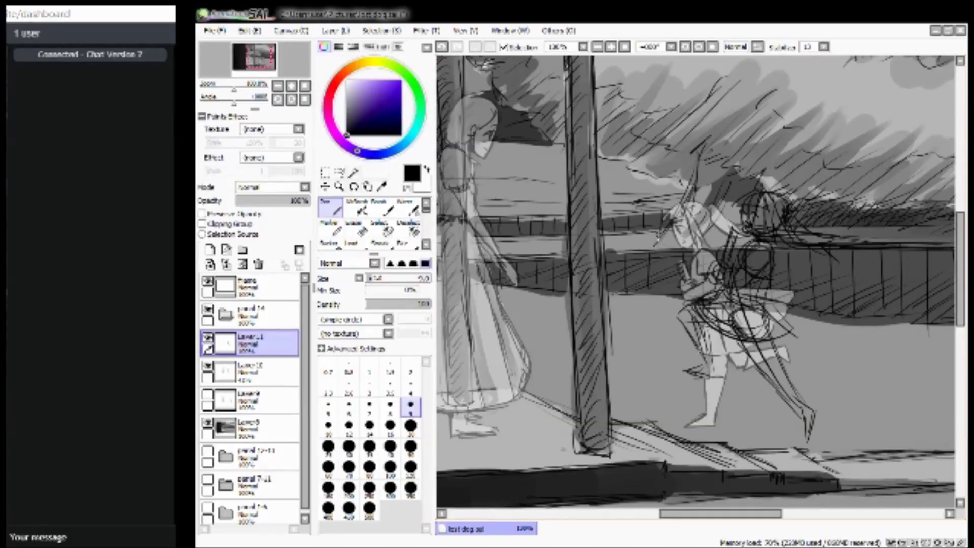
Strengthen the contours of the girl's bent front leg and the lower part of her trailing leg.
mouse_move(720, 315)
mouse_down()
mouse_move(702, 327)
mouse_move(709, 353)
mouse_up()
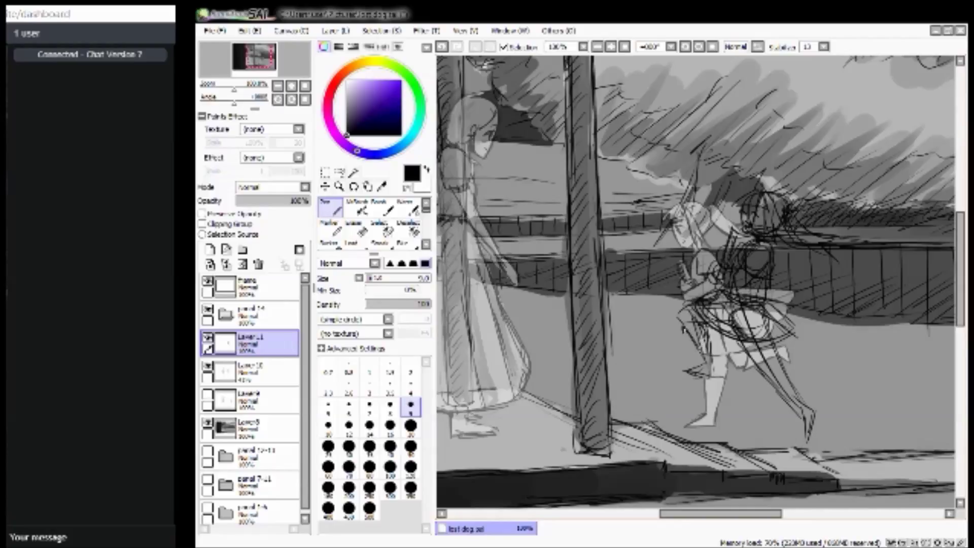
drag(668, 325, 703, 368)
drag(707, 327, 710, 368)
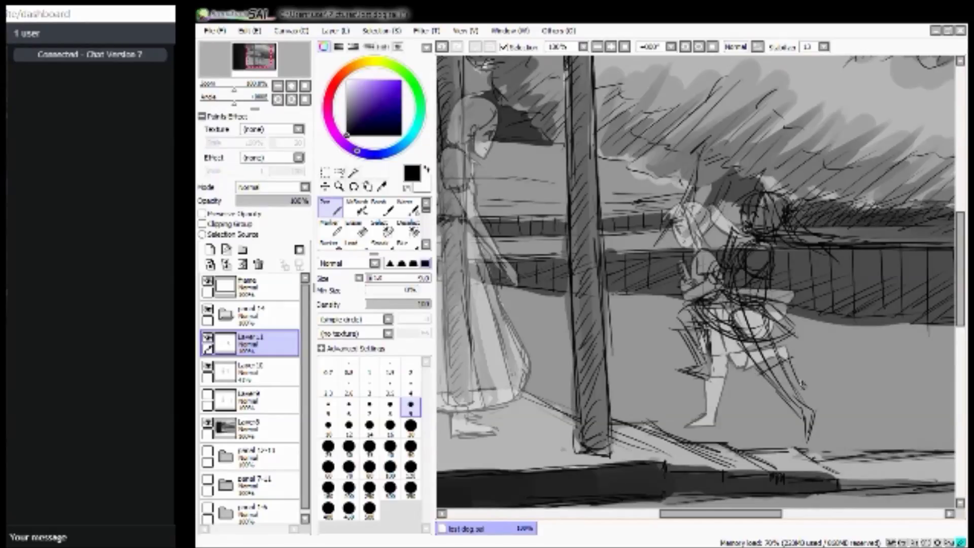
mouse_move(793, 371)
mouse_down()
mouse_move(793, 413)
mouse_move(805, 434)
mouse_up()
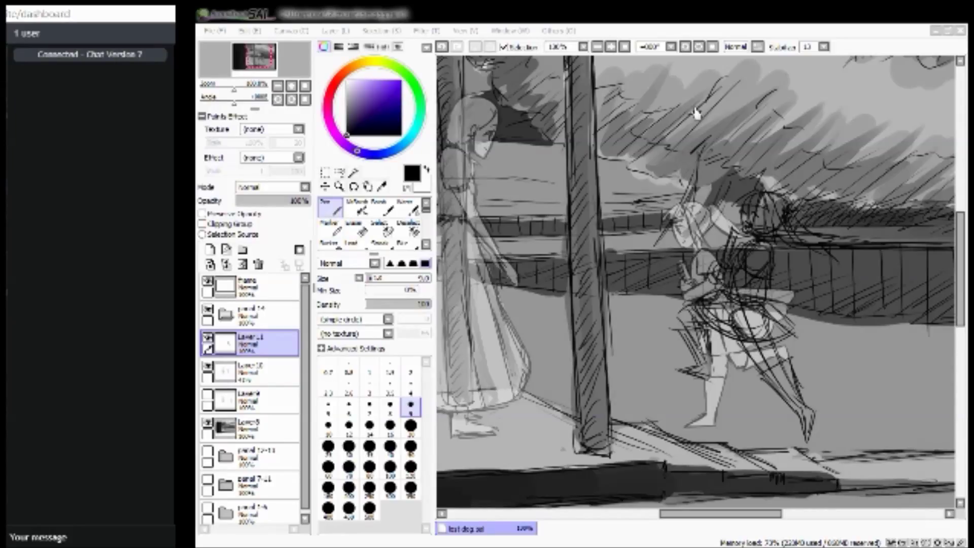
Hide the faded characters on Layer 10 and the background on Layer 8 to isolate the girl's rough sketch.
double_click(489, 14)
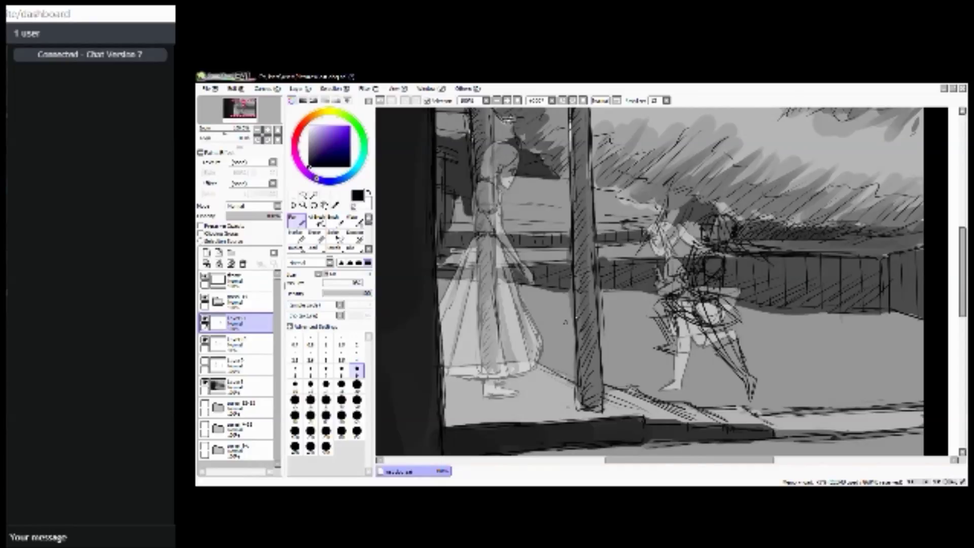
drag(231, 130, 240, 120)
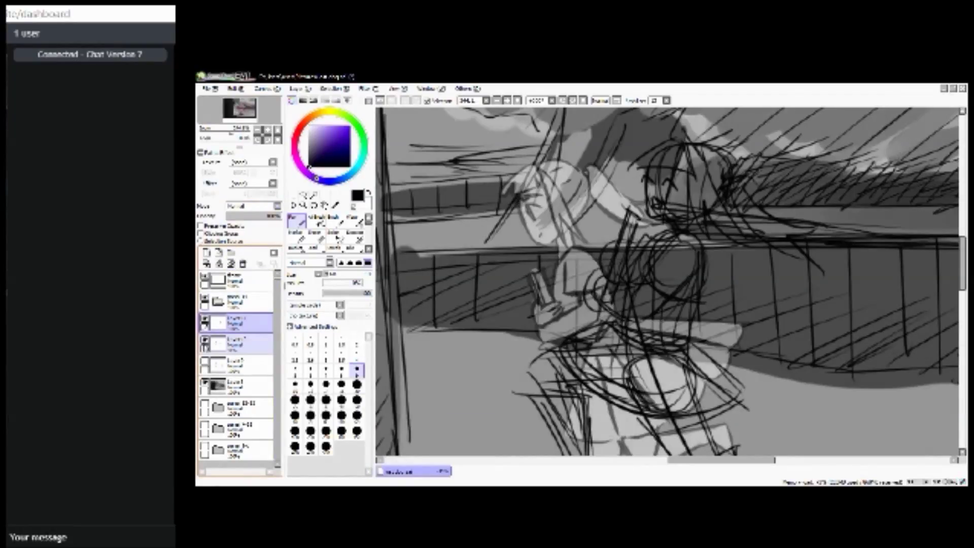
click(205, 343)
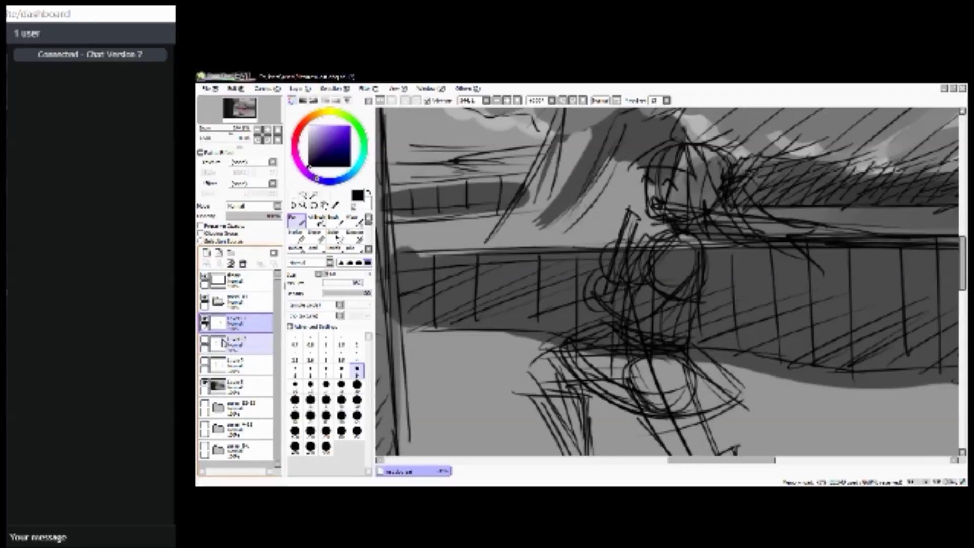
click(206, 384)
drag(243, 108, 246, 108)
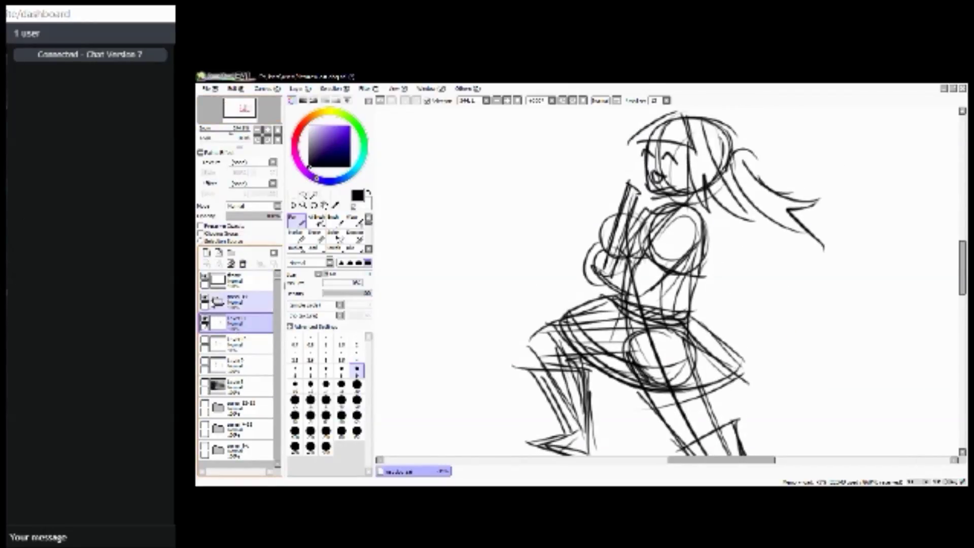
Add a new layer above Layer 11, lower Layer 11's opacity to a light grey guide, and make the new layer active.
click(206, 252)
click(245, 342)
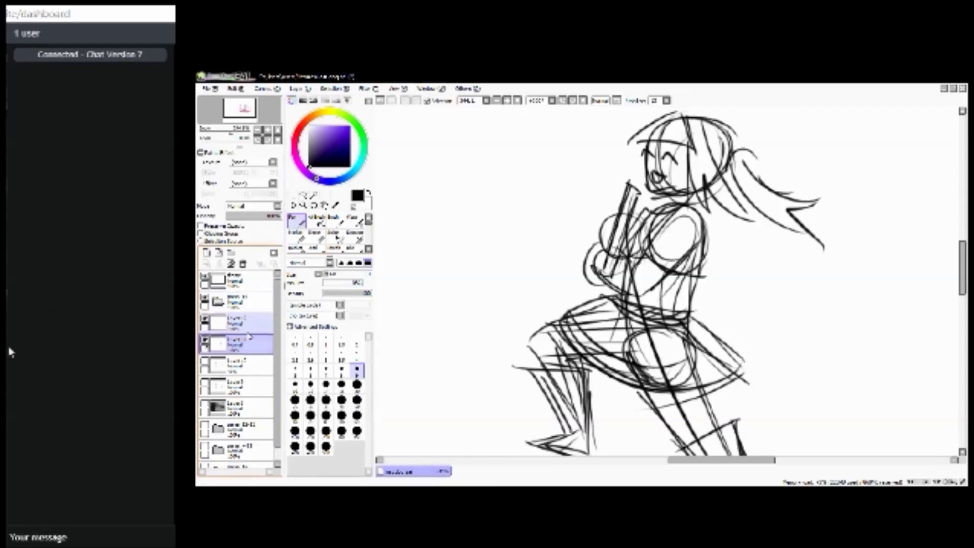
click(245, 217)
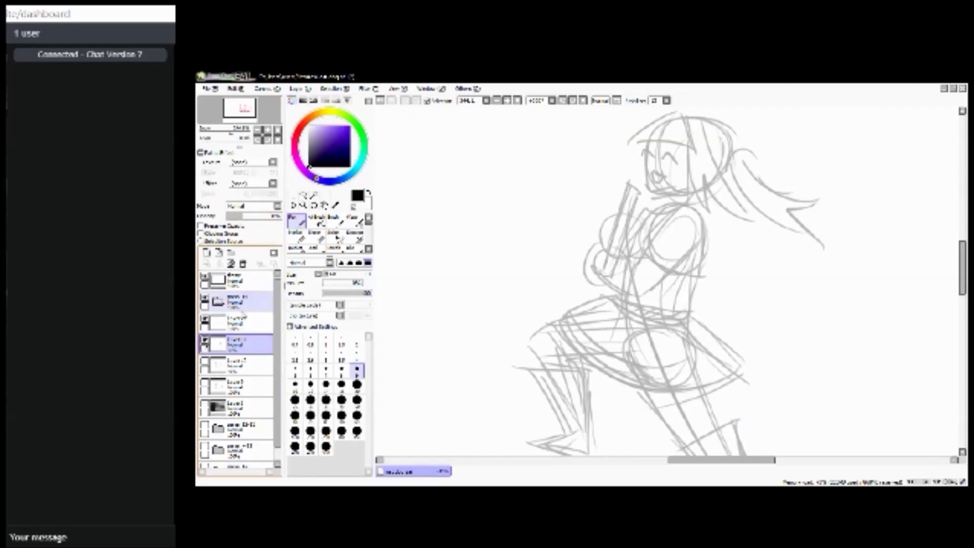
click(253, 321)
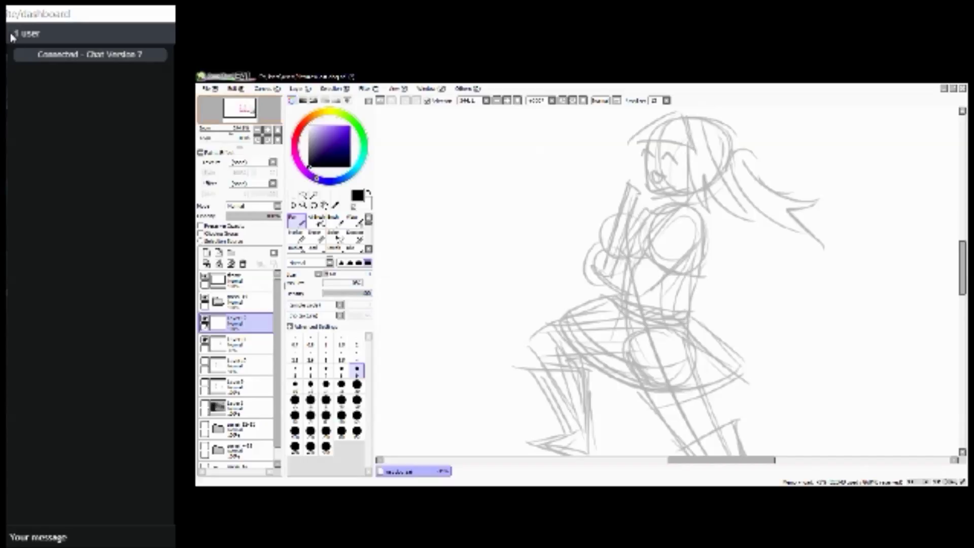
Draw the girl's bangs, head outline and side hair strands in clean black lines over the faded sketch.
drag(239, 112, 244, 108)
click(244, 107)
mouse_move(604, 166)
mouse_down()
mouse_move(550, 191)
mouse_move(599, 182)
mouse_move(606, 206)
mouse_move(610, 181)
mouse_move(634, 258)
mouse_up()
drag(624, 238, 664, 269)
drag(615, 173, 643, 246)
mouse_move(623, 172)
mouse_down()
mouse_move(640, 179)
mouse_move(655, 205)
mouse_move(637, 228)
mouse_move(652, 218)
mouse_up()
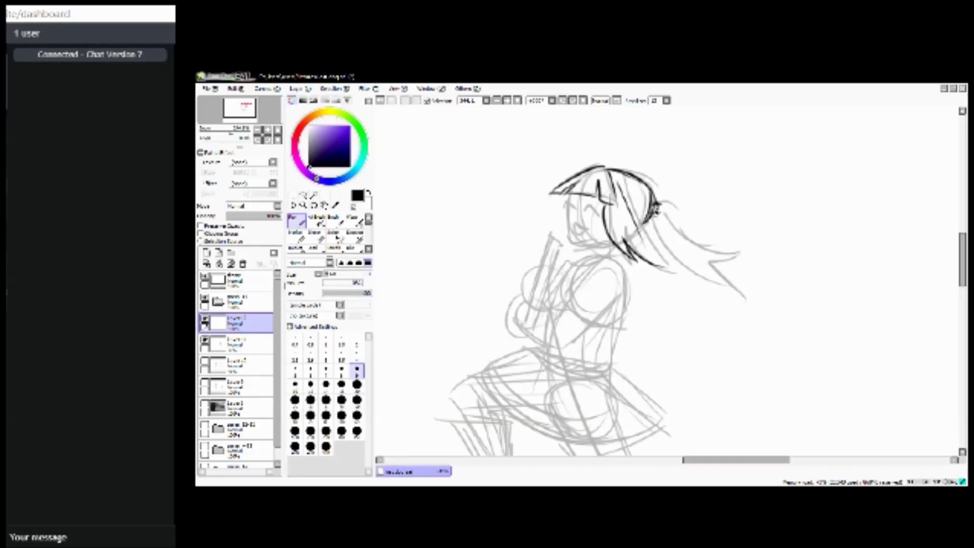
Draw the girl's flowing ponytail with pointed ends and add a hair strand beside her face.
mouse_move(662, 205)
mouse_down()
mouse_move(671, 196)
mouse_move(682, 251)
mouse_move(709, 282)
mouse_up()
mouse_move(656, 215)
mouse_down()
mouse_move(674, 278)
mouse_move(692, 289)
mouse_move(713, 278)
mouse_up()
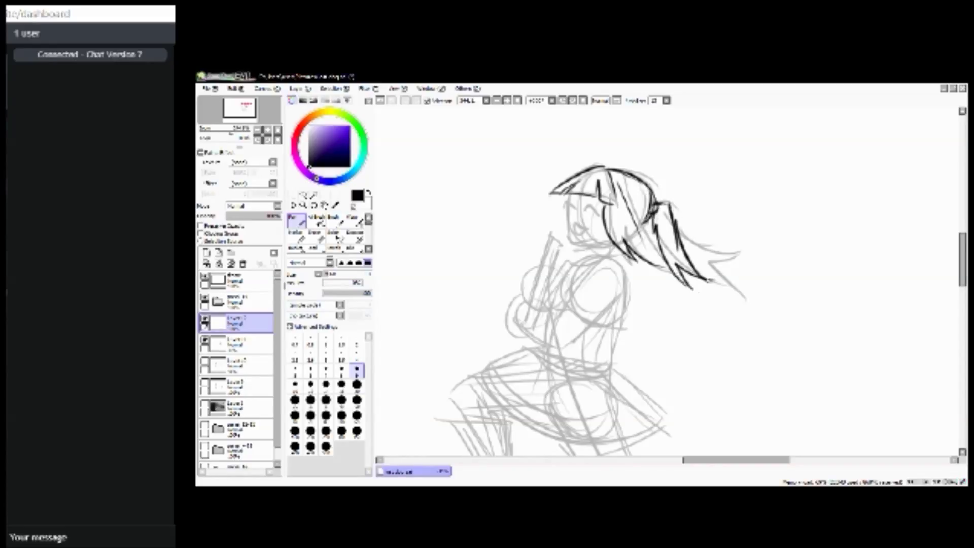
mouse_move(625, 223)
mouse_down()
mouse_move(658, 264)
mouse_move(649, 249)
mouse_up()
Draw the girl's face outline, closed curved eyes and open mouth over the guide, undoing the faulty strokes.
mouse_move(565, 236)
mouse_down()
mouse_move(567, 191)
mouse_move(564, 246)
mouse_move(590, 240)
mouse_up()
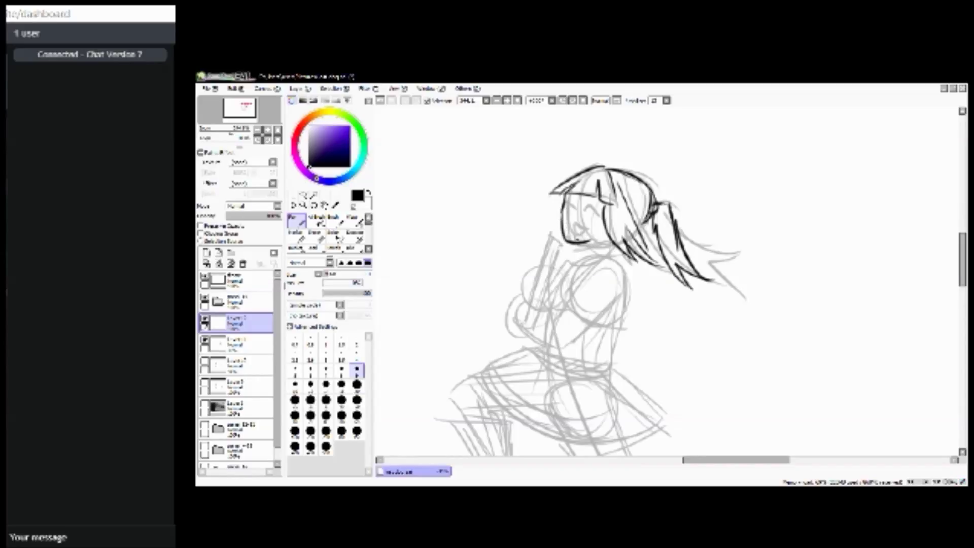
mouse_move(568, 208)
mouse_down()
mouse_move(586, 204)
mouse_move(556, 215)
mouse_up()
key(ctrl+z)
drag(584, 203, 598, 217)
drag(584, 203, 603, 204)
drag(573, 233, 583, 223)
key(ctrl+z)
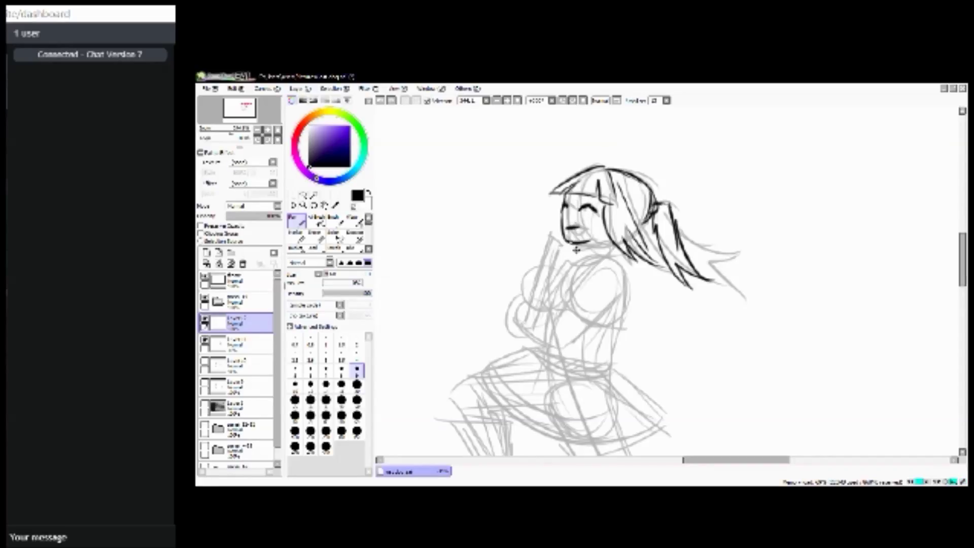
drag(567, 229, 584, 237)
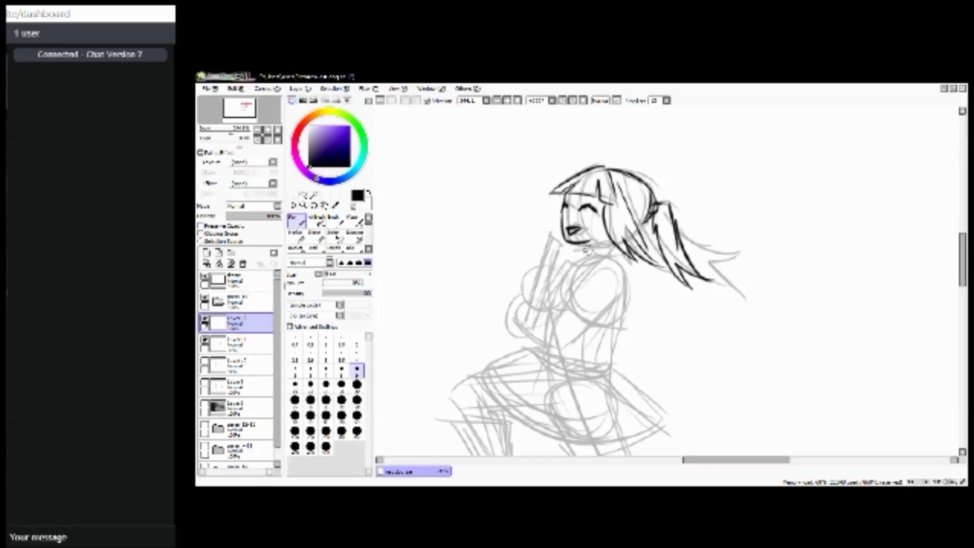
Undo the girl's mouth, closed eyes and most of the face outline.
key(ctrl+z)
key(ctrl+z)
key(ctrl+z)
key(ctrl+z)
key(ctrl+z)
key(ctrl+z)
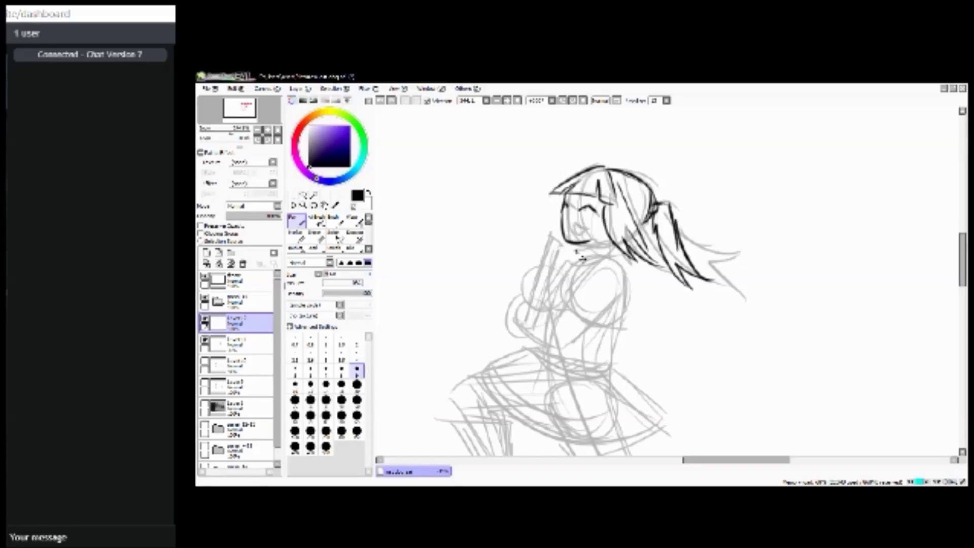
key(ctrl+z)
key(ctrl+z)
key(ctrl+z)
key(ctrl+z)
key(ctrl+z)
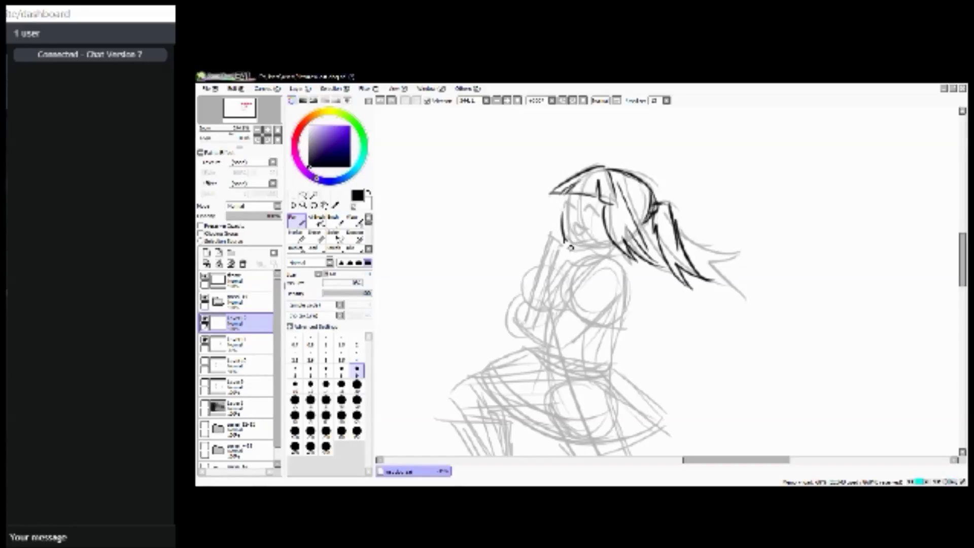
Try a new side-view face with an angled brow, nose, open mouth and neck, and undo it.
drag(565, 205, 566, 245)
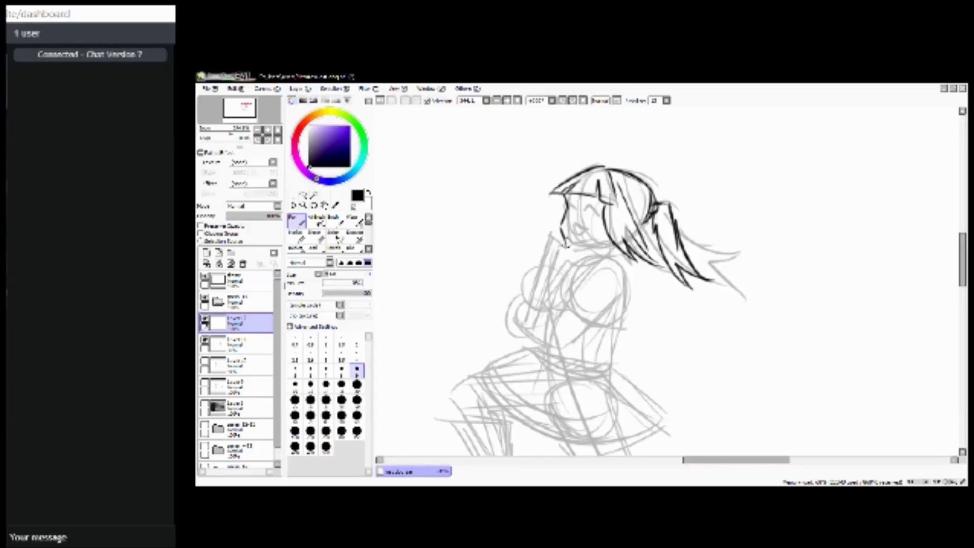
mouse_move(567, 243)
mouse_down()
mouse_move(605, 242)
mouse_move(581, 250)
mouse_move(589, 253)
mouse_move(575, 265)
mouse_move(609, 244)
mouse_move(580, 250)
mouse_move(564, 227)
mouse_move(575, 237)
mouse_move(566, 238)
mouse_move(591, 209)
mouse_up()
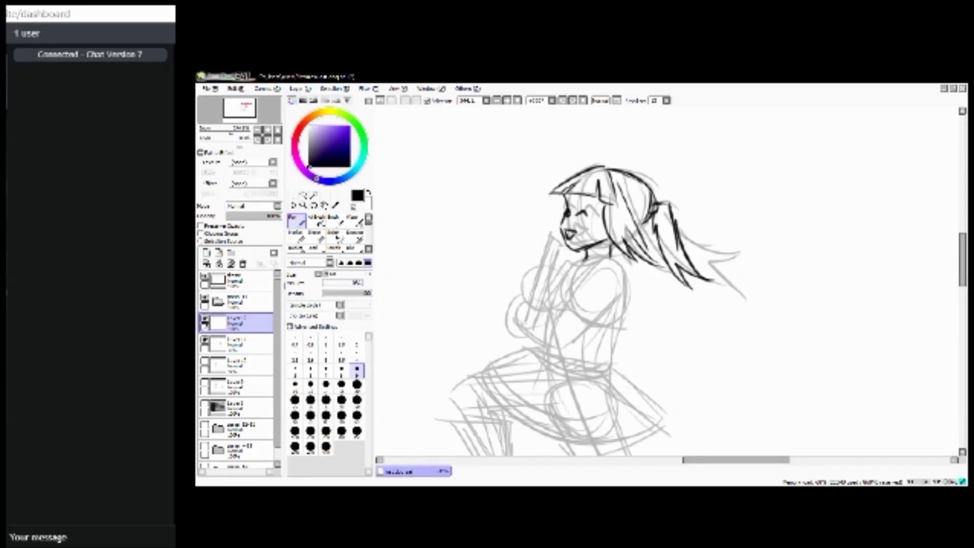
key(ctrl+z)
key(ctrl+z)
key(ctrl+z)
key(ctrl+z)
key(ctrl+z)
key(ctrl+z)
key(ctrl+z)
key(ctrl+z)
key(ctrl+z)
key(ctrl+z)
key(ctrl+z)
key(ctrl+z)
key(ctrl+z)
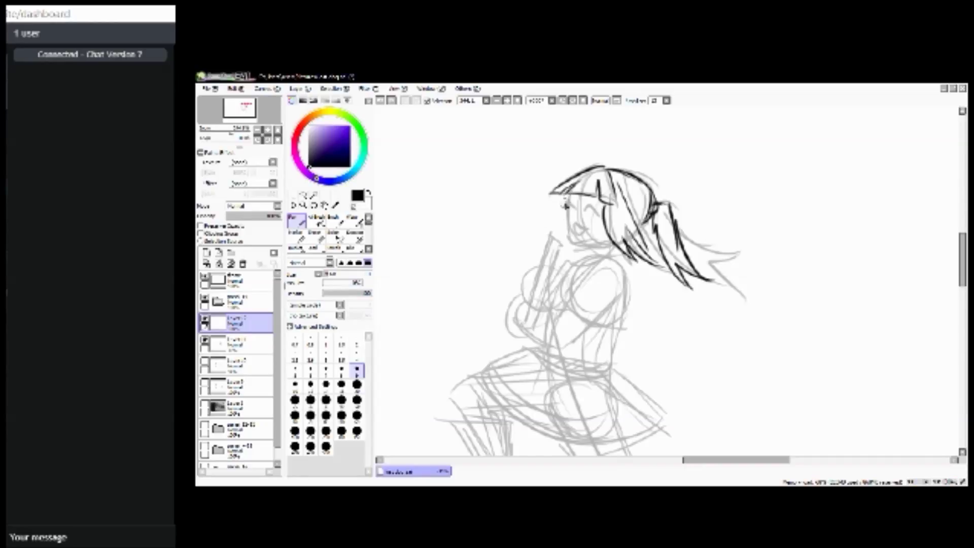
Try another version of the girl's face with a rounded jaw, closed curved eyes and open mouth.
drag(566, 207, 571, 212)
drag(572, 224, 579, 227)
mouse_move(561, 214)
mouse_down()
mouse_move(582, 253)
mouse_move(614, 249)
mouse_move(576, 249)
mouse_move(597, 250)
mouse_up()
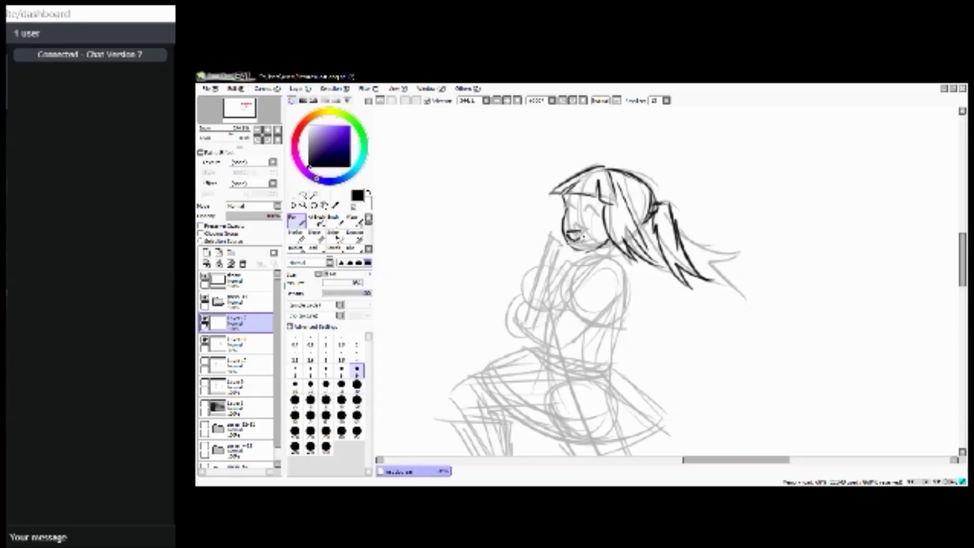
drag(567, 208, 590, 212)
drag(582, 214, 600, 217)
key(ctrl+z)
key(ctrl+z)
key(ctrl+y)
key(ctrl+y)
mouse_move(567, 239)
mouse_down()
mouse_move(582, 237)
mouse_move(590, 264)
mouse_move(598, 245)
mouse_up()
mouse_move(592, 197)
mouse_down()
mouse_move(600, 205)
mouse_move(572, 207)
mouse_up()
drag(554, 203, 562, 210)
key(ctrl+z)
key(ctrl+z)
key(ctrl+z)
key(ctrl+z)
key(ctrl+z)
key(ctrl+z)
key(ctrl+z)
key(ctrl+z)
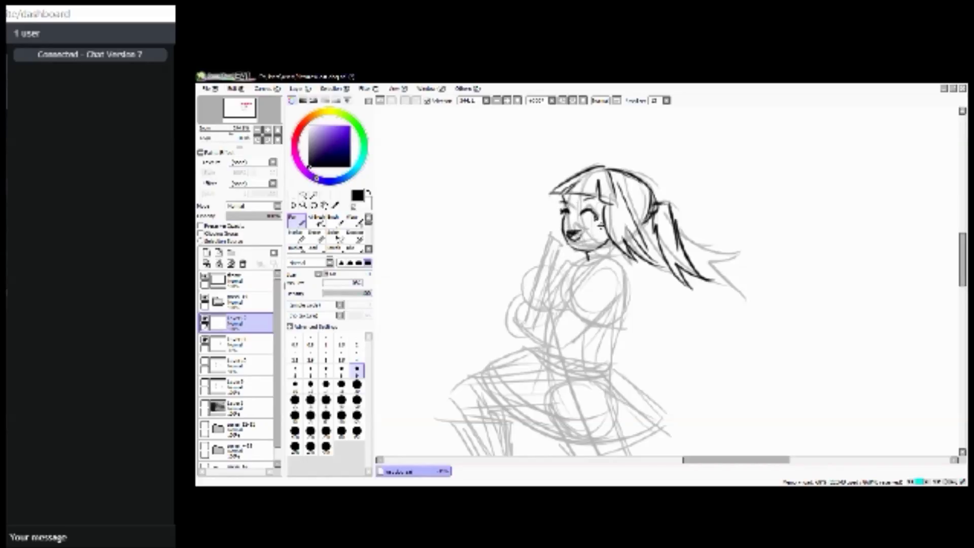
Undo the face and ponytail strokes, keeping the bangs, head outline and side hair.
key(ctrl+z)
key(ctrl+z)
key(ctrl+z)
key(ctrl+z)
key(ctrl+z)
key(ctrl+z)
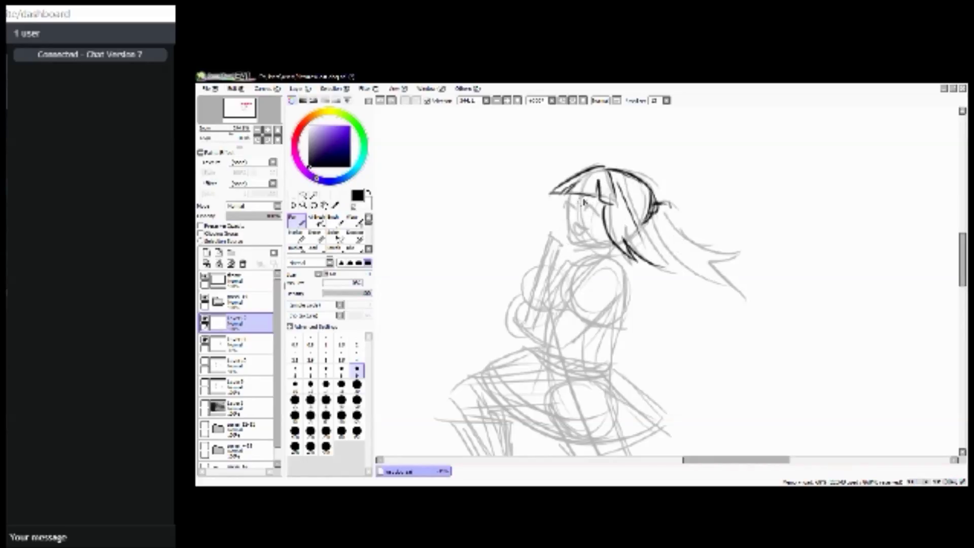
key(ctrl+y)
key(ctrl+y)
key(ctrl+y)
key(ctrl+y)
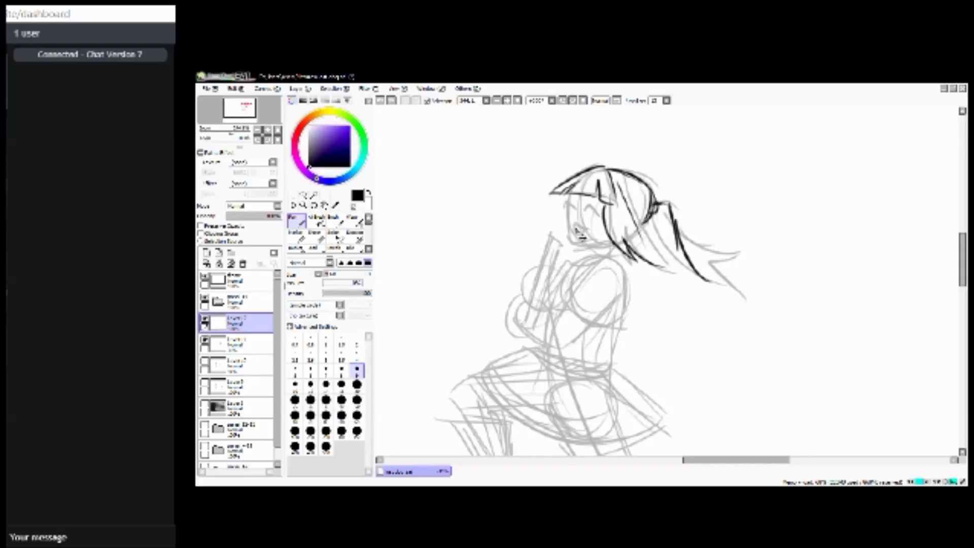
key(ctrl+y)
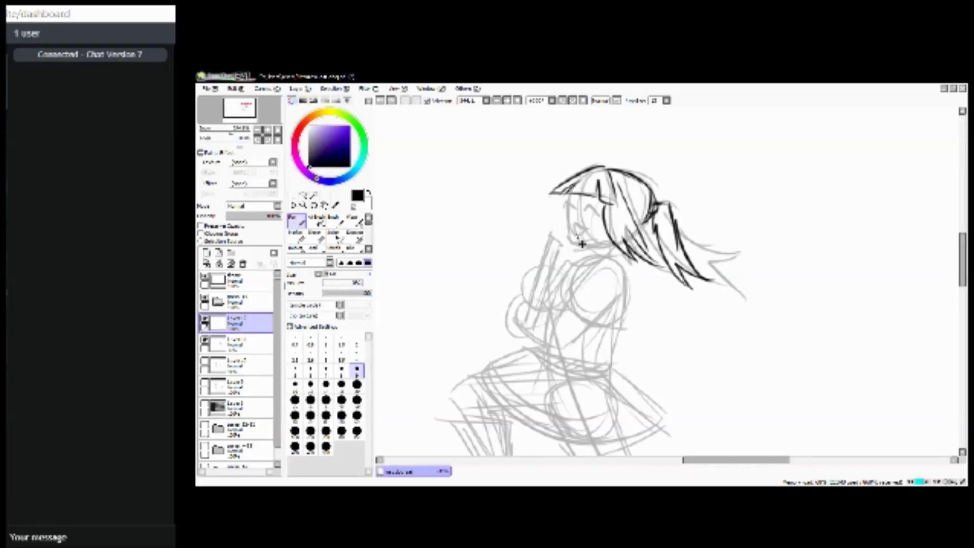
key(ctrl+z)
key(ctrl+z)
key(ctrl+z)
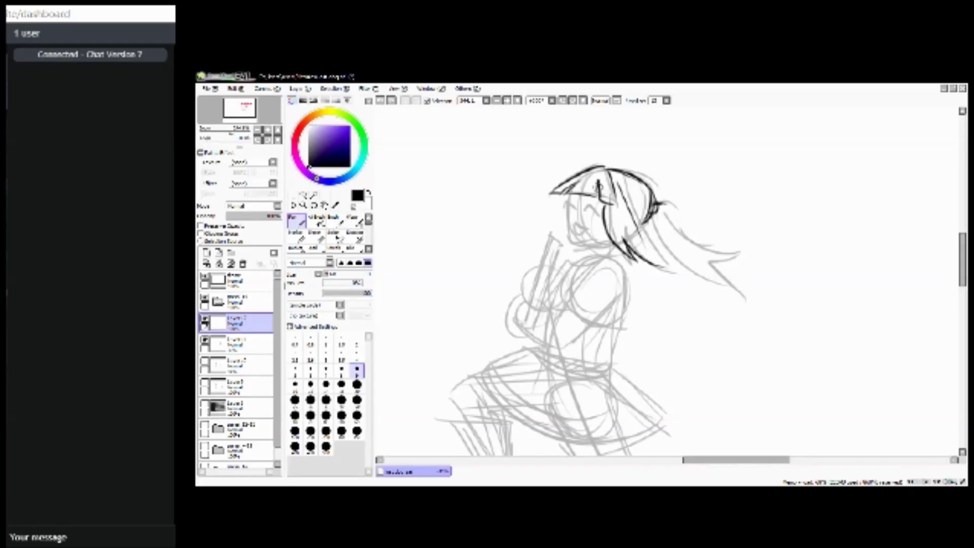
Redraw the ponytail streaming out behind the head, with several pointed, upward-curving tips and a tie at its base.
mouse_move(660, 199)
mouse_down()
mouse_move(701, 236)
mouse_move(715, 233)
mouse_move(720, 217)
mouse_move(753, 235)
mouse_up()
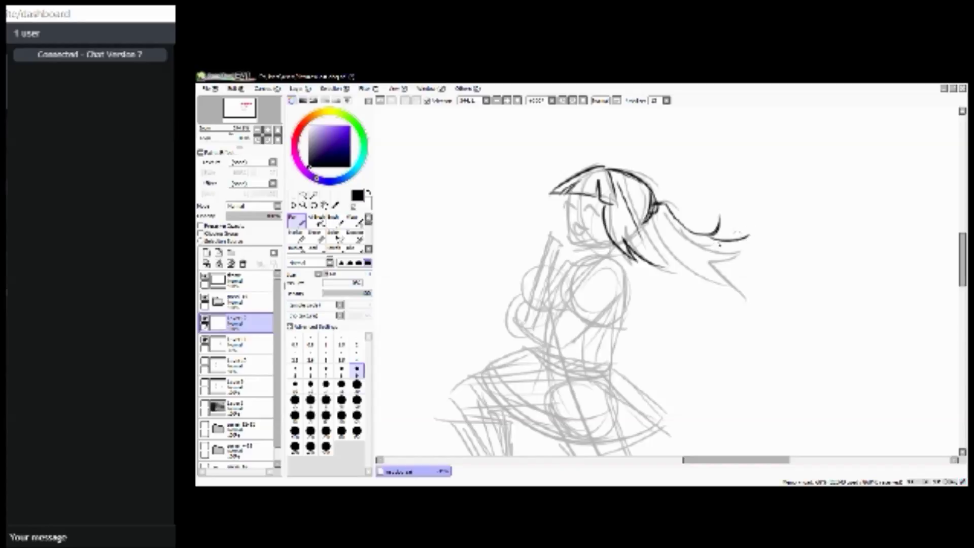
mouse_move(654, 218)
mouse_down()
mouse_move(692, 265)
mouse_move(738, 276)
mouse_up()
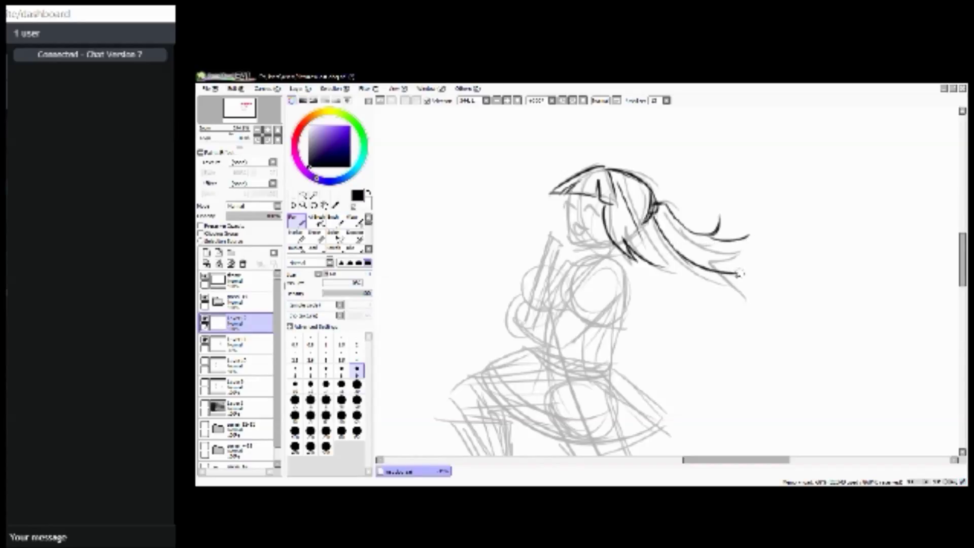
drag(691, 243, 746, 264)
mouse_move(691, 243)
mouse_down()
mouse_move(753, 265)
mouse_move(750, 235)
mouse_up()
drag(659, 207, 676, 233)
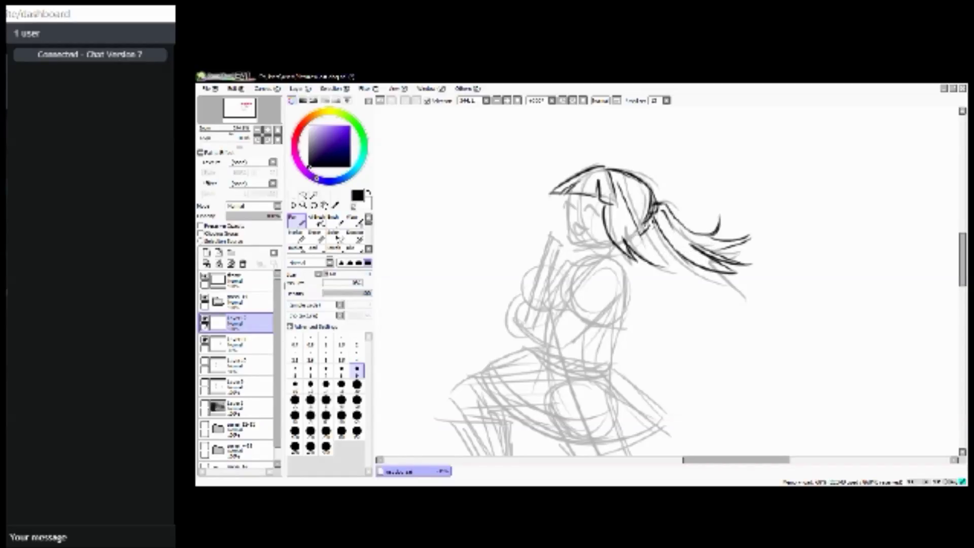
drag(637, 243, 656, 210)
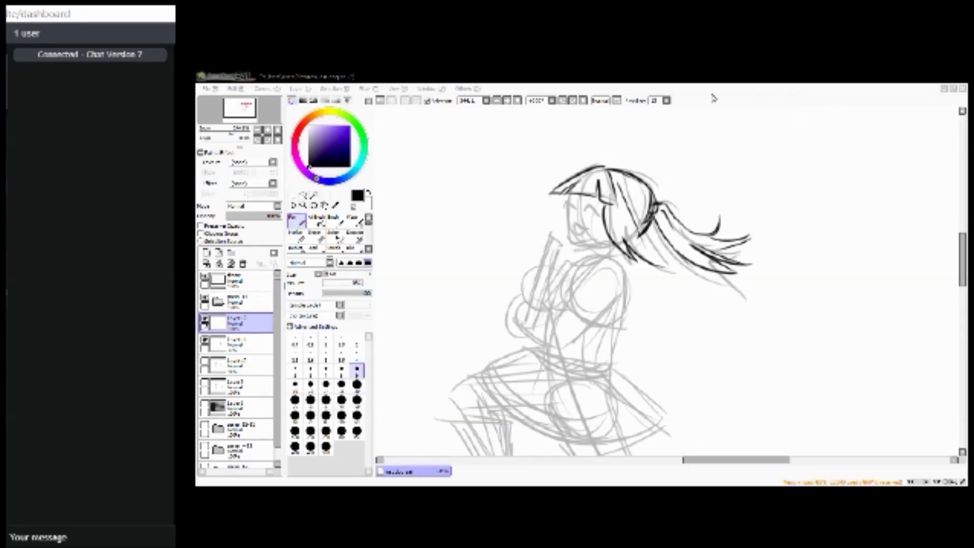
Draw the face outline below the bangs with a small mouth and a closed curved eye, undoing the faulty strokes.
click(471, 75)
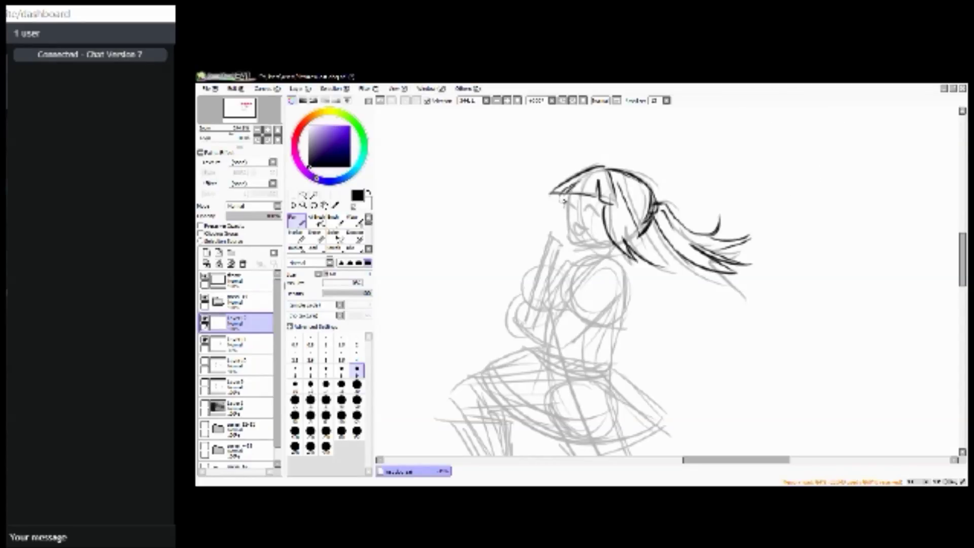
double_click(937, 78)
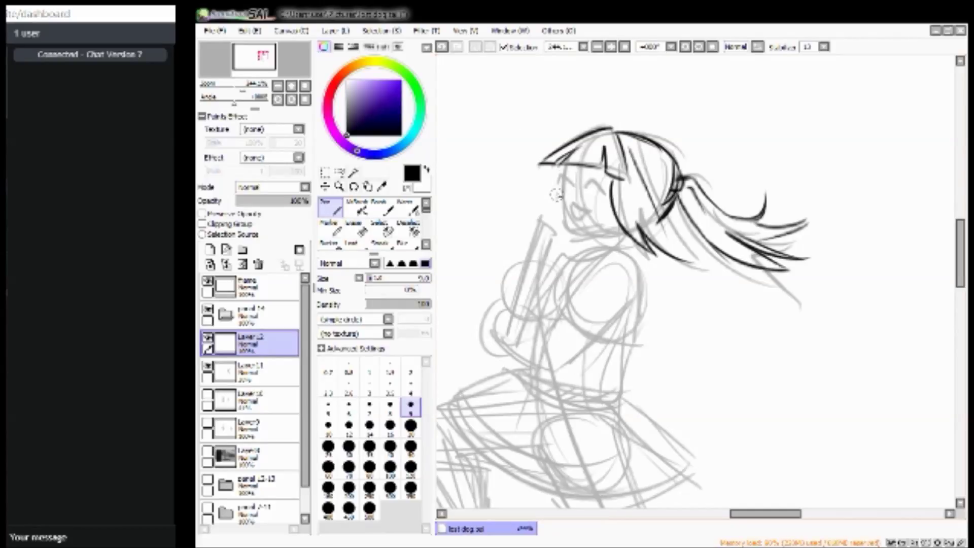
drag(554, 166, 561, 217)
key(ctrl+z)
mouse_move(561, 218)
mouse_down()
mouse_move(585, 239)
mouse_move(576, 240)
mouse_move(611, 235)
mouse_up()
key(ctrl+z)
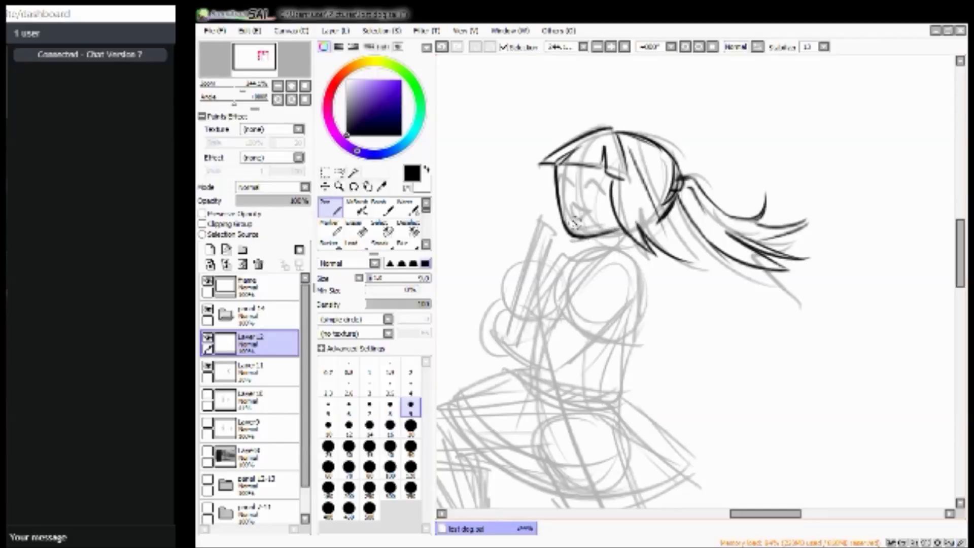
mouse_move(568, 209)
mouse_down()
mouse_move(588, 214)
mouse_move(569, 221)
mouse_move(581, 224)
mouse_up()
key(ctrl+z)
mouse_move(571, 187)
mouse_down()
mouse_move(591, 191)
mouse_move(548, 189)
mouse_up()
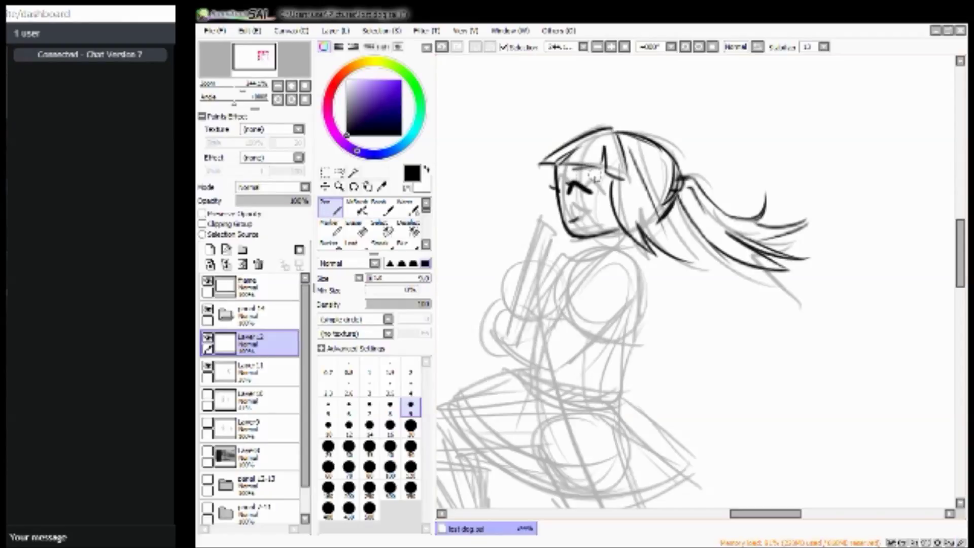
drag(577, 178, 567, 195)
key(ctrl+z)
key(ctrl+z)
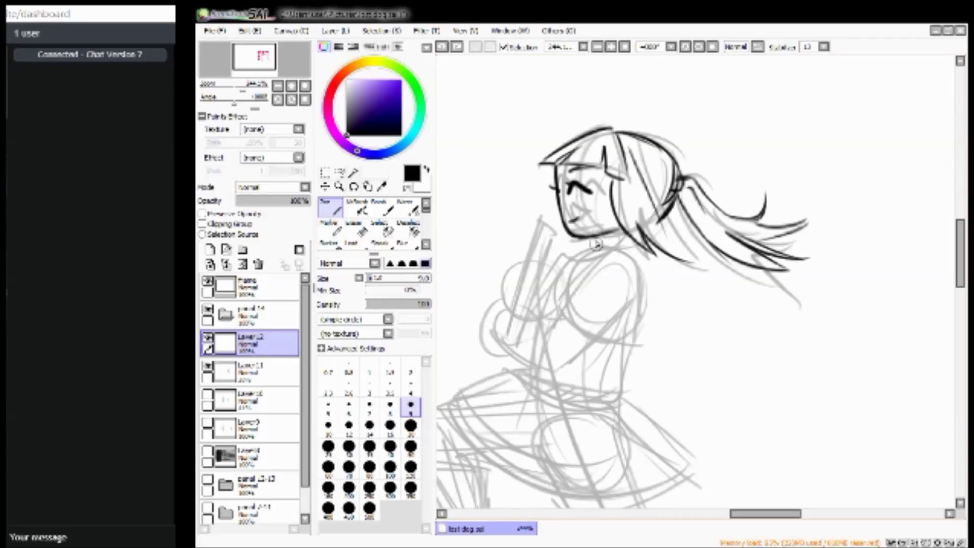
Draw the neck lines below the girl's chin, with a small shadow under the jaw.
mouse_move(592, 241)
mouse_down()
mouse_move(593, 262)
mouse_move(625, 257)
mouse_up()
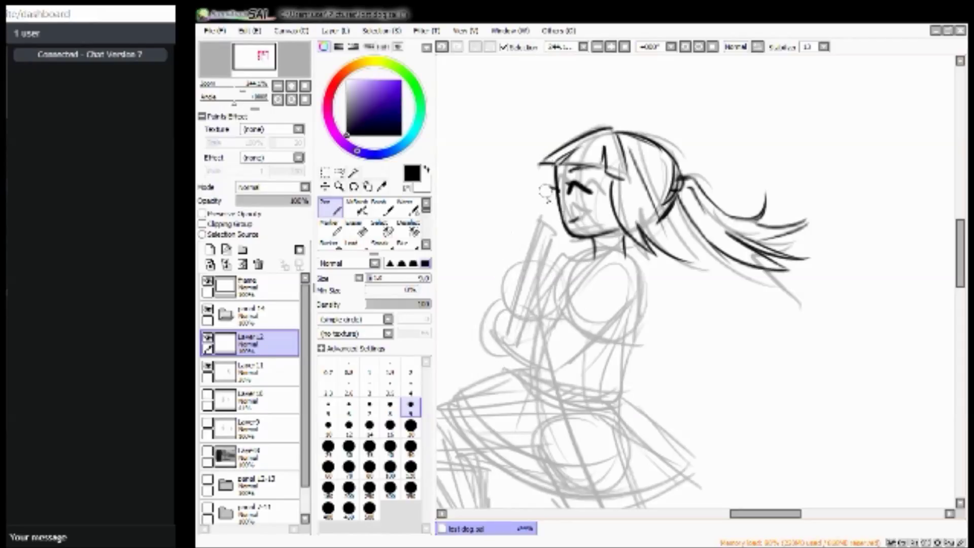
mouse_move(590, 238)
mouse_down()
mouse_move(596, 258)
mouse_move(604, 249)
mouse_up()
Try to outline the shoulder and rounded sleeve below the neck, and undo those strokes.
mouse_move(599, 251)
mouse_down()
mouse_move(554, 297)
mouse_move(563, 318)
mouse_up()
mouse_move(597, 252)
mouse_down()
mouse_move(636, 306)
mouse_move(596, 337)
mouse_move(561, 329)
mouse_move(556, 316)
mouse_move(600, 335)
mouse_up()
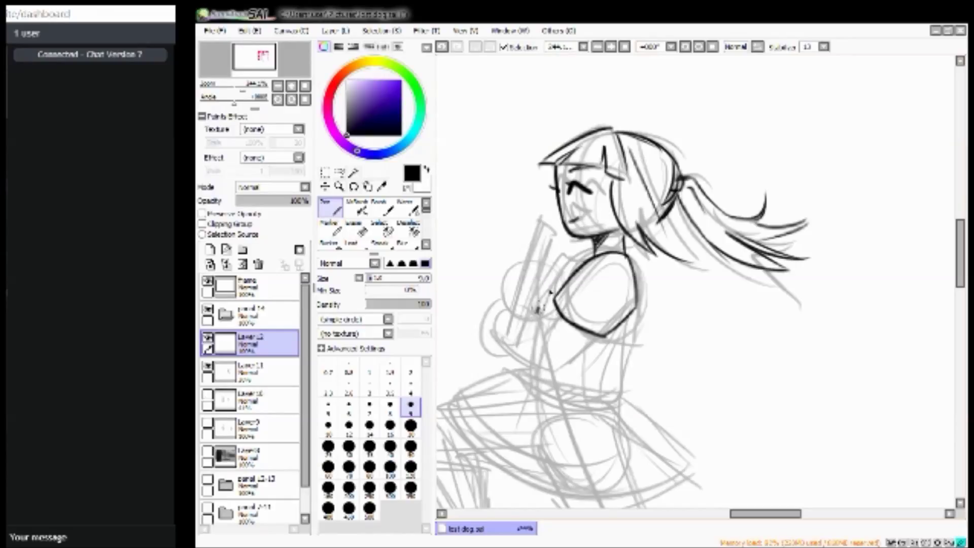
drag(537, 311, 589, 253)
key(ctrl+z)
key(ctrl+z)
key(ctrl+z)
key(ctrl+z)
key(ctrl+z)
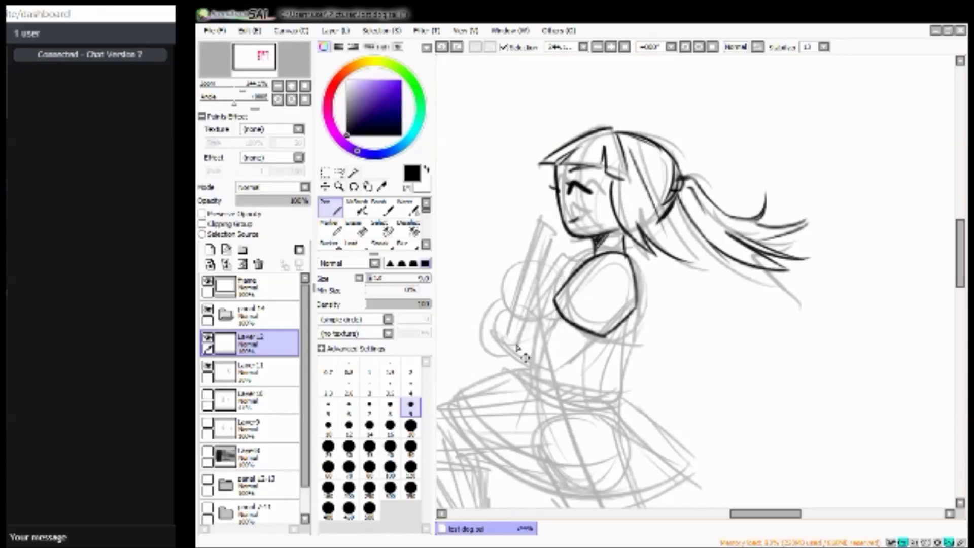
key(ctrl+z)
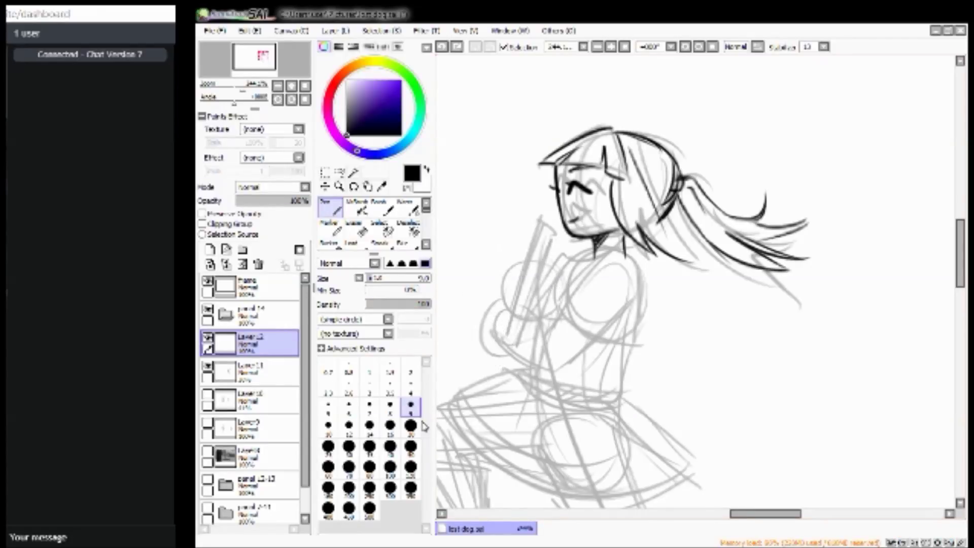
click(96, 537)
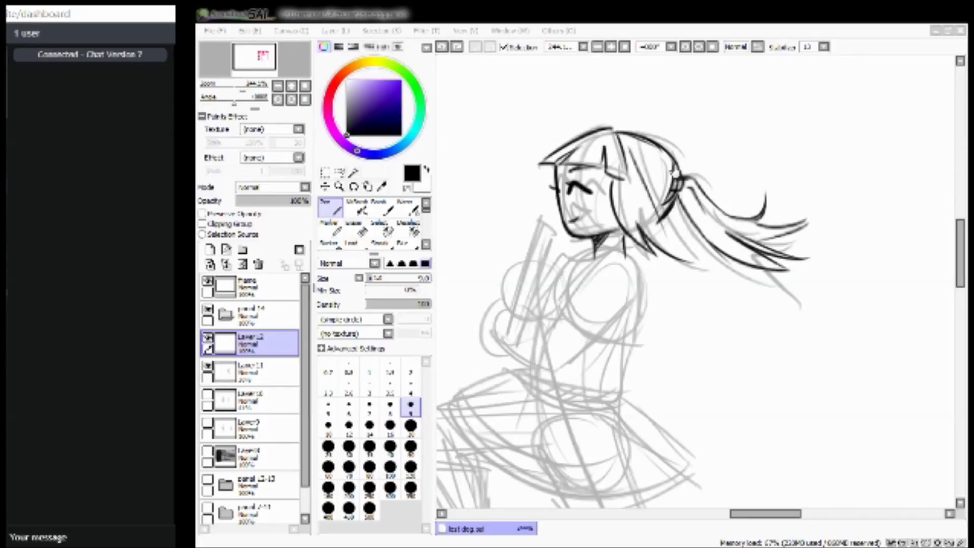
drag(676, 171, 673, 184)
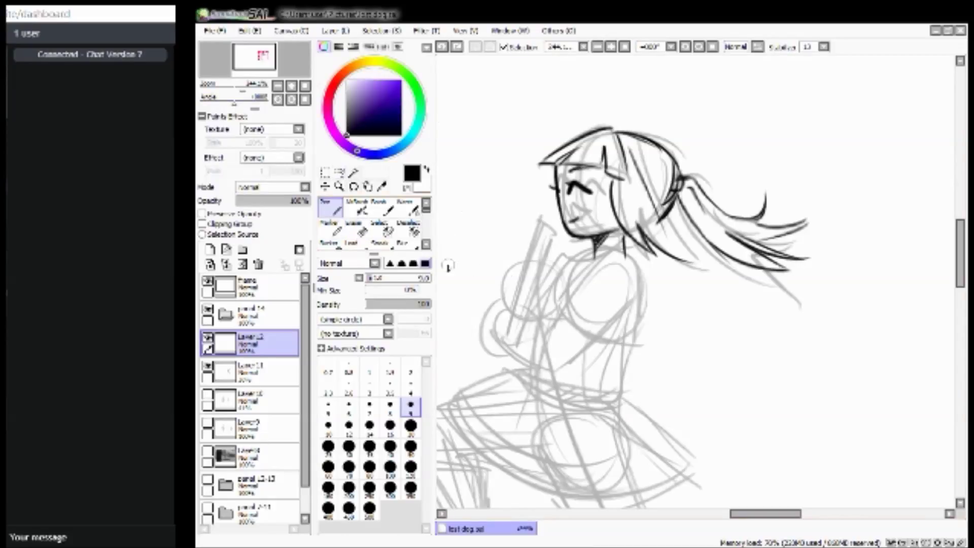
Draw the two rounded hand shapes in front of the girl's chest on Layer 12.
drag(261, 60, 257, 65)
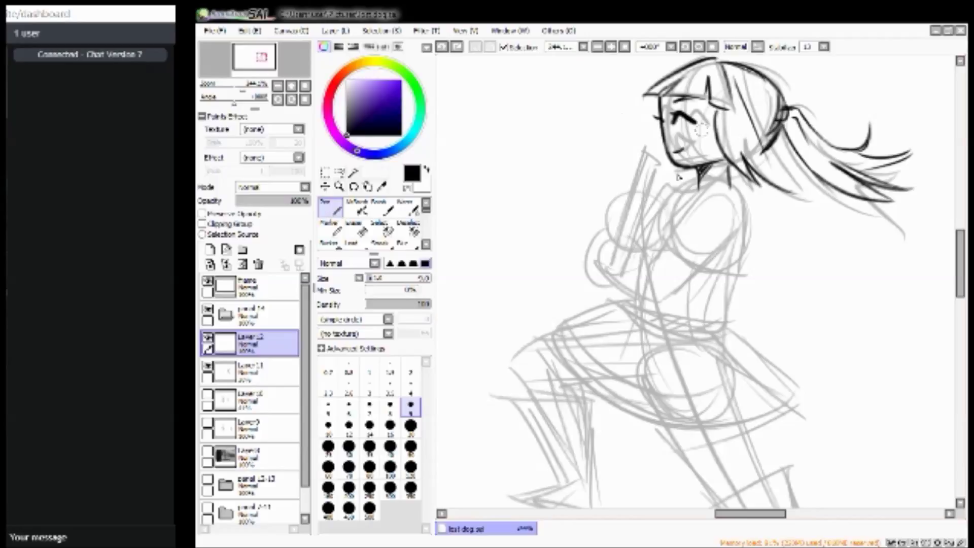
mouse_move(622, 213)
mouse_down()
mouse_move(649, 217)
mouse_move(636, 205)
mouse_move(650, 230)
mouse_move(626, 242)
mouse_move(642, 249)
mouse_move(613, 224)
mouse_move(625, 214)
mouse_move(603, 242)
mouse_move(601, 277)
mouse_up()
drag(608, 235, 625, 242)
key(ctrl+z)
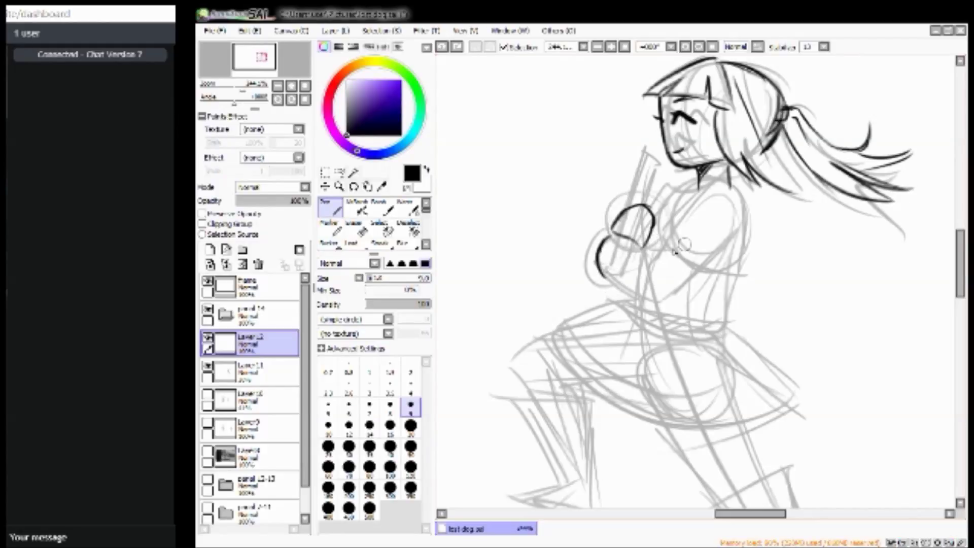
Draw the girl's shoulder and short sleeve, plus the back line running down to the waist.
mouse_move(612, 233)
mouse_down()
mouse_move(645, 255)
mouse_move(720, 262)
mouse_up()
mouse_move(662, 234)
mouse_down()
mouse_move(677, 213)
mouse_move(705, 192)
mouse_up()
mouse_move(715, 260)
mouse_down()
mouse_move(726, 265)
mouse_move(741, 213)
mouse_up()
mouse_move(653, 211)
mouse_down()
mouse_move(686, 182)
mouse_move(653, 209)
mouse_move(679, 193)
mouse_move(728, 188)
mouse_move(737, 249)
mouse_move(711, 311)
mouse_up()
mouse_move(735, 274)
mouse_down()
mouse_move(719, 310)
mouse_move(725, 322)
mouse_up()
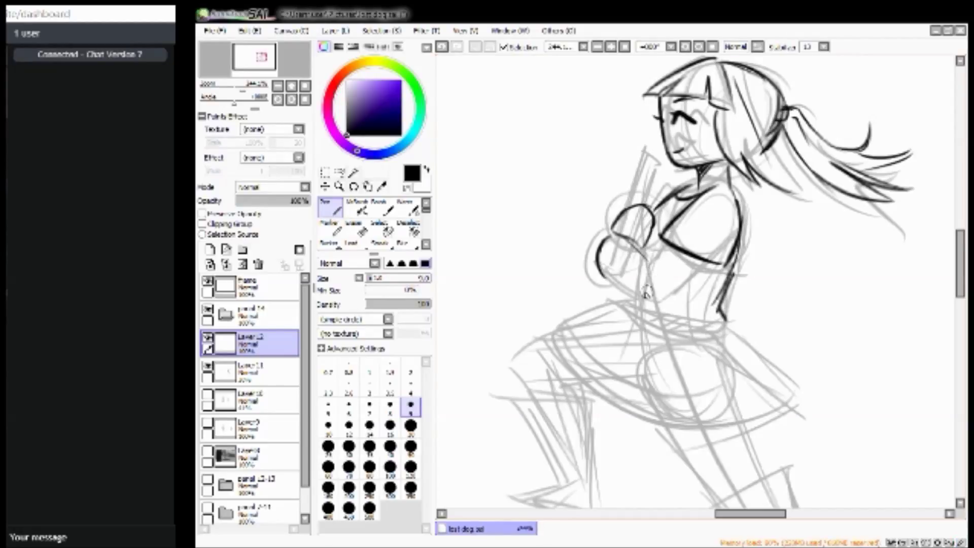
Draw the bent arm from the sleeve through the elbow to the hand, and start the lines rising beside the collar.
drag(599, 264, 652, 307)
drag(654, 307, 709, 265)
mouse_move(638, 284)
mouse_down()
mouse_move(670, 244)
mouse_move(651, 231)
mouse_up()
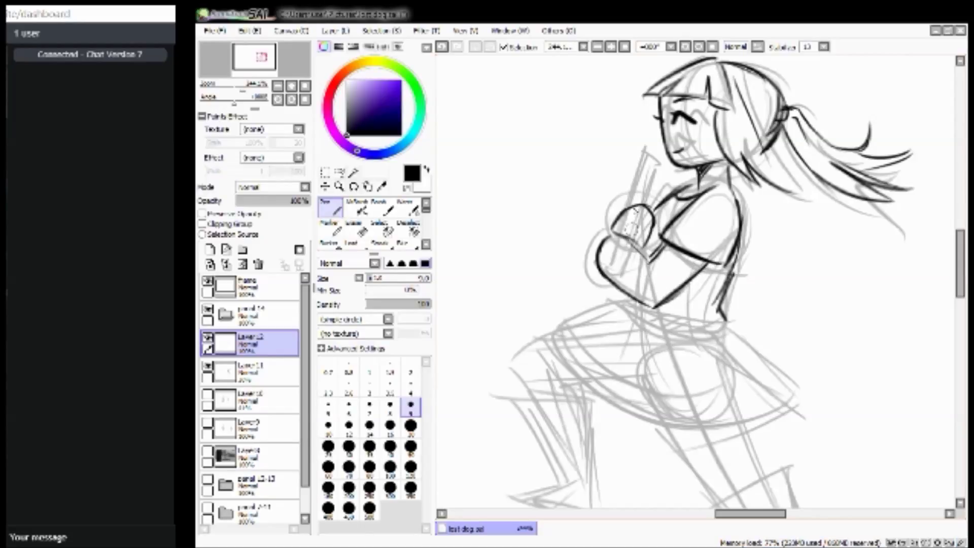
drag(644, 251, 679, 196)
mouse_move(655, 229)
mouse_down()
mouse_move(682, 186)
mouse_move(655, 175)
mouse_move(639, 206)
mouse_up()
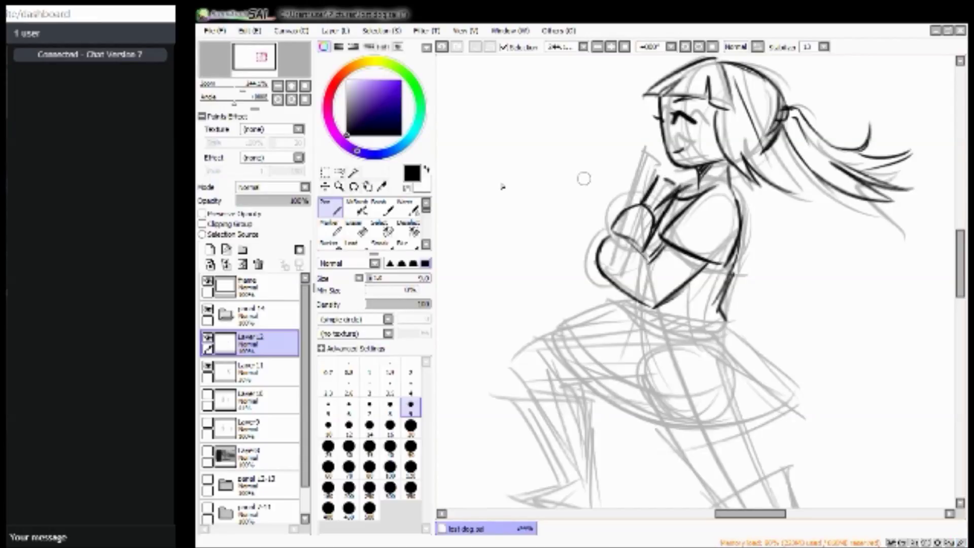
Clean up the lines between the hand and chin with a size 14 eraser and redraw them with the Pen.
click(362, 229)
click(369, 425)
mouse_move(665, 217)
mouse_down()
mouse_move(655, 202)
mouse_move(676, 185)
mouse_move(643, 209)
mouse_move(665, 173)
mouse_up()
click(325, 215)
drag(654, 215, 673, 183)
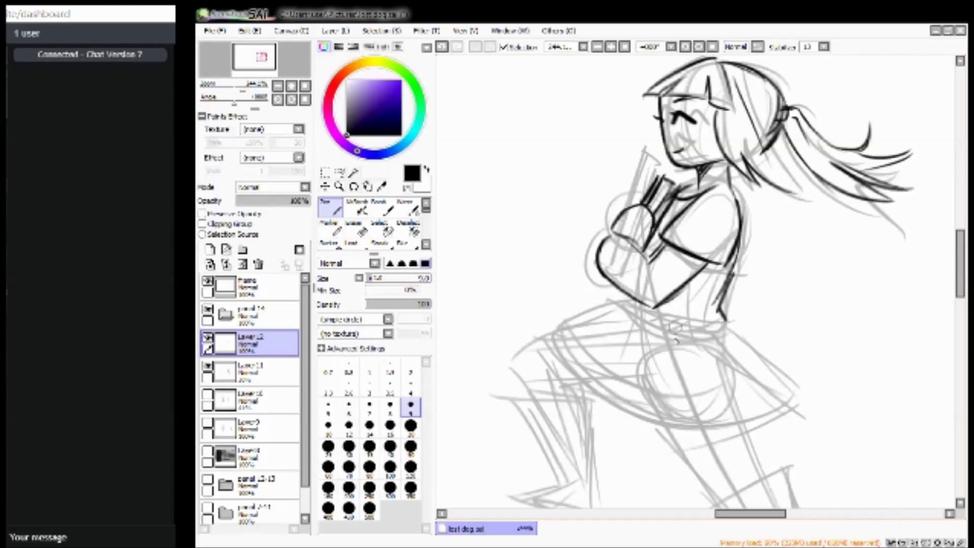
Draw the skirt with its waistband, flared sides, wavy hem and pleat lines.
mouse_move(632, 305)
mouse_down()
mouse_move(704, 320)
mouse_move(593, 308)
mouse_move(561, 332)
mouse_move(585, 351)
mouse_move(588, 379)
mouse_move(615, 395)
mouse_move(701, 411)
mouse_up()
mouse_move(720, 315)
mouse_down()
mouse_move(772, 341)
mouse_move(767, 376)
mouse_move(733, 396)
mouse_move(705, 407)
mouse_up()
drag(650, 333, 643, 396)
drag(677, 340, 709, 400)
drag(707, 322, 746, 364)
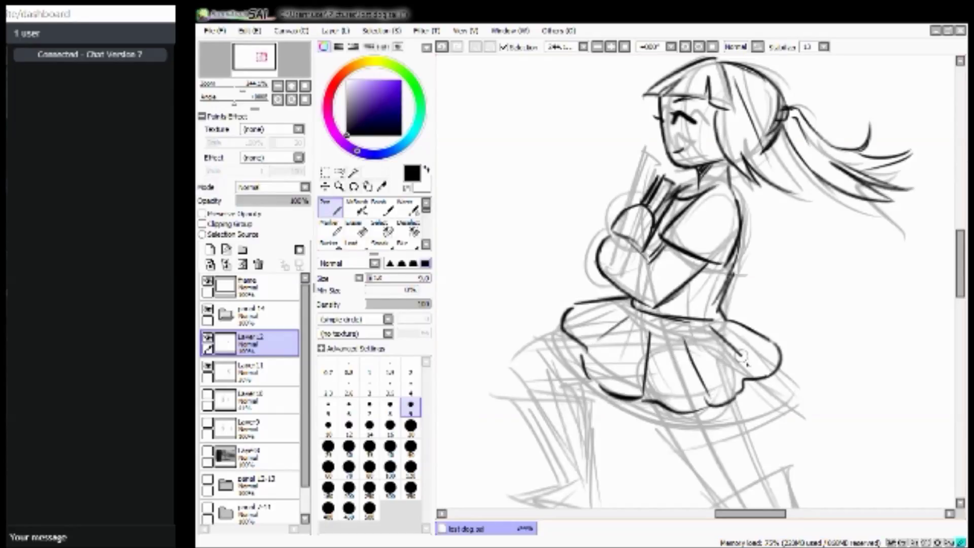
Draw the girl's raised front leg with its bent knee, thigh, boot cuff, shin and pointed foot.
drag(275, 61, 272, 68)
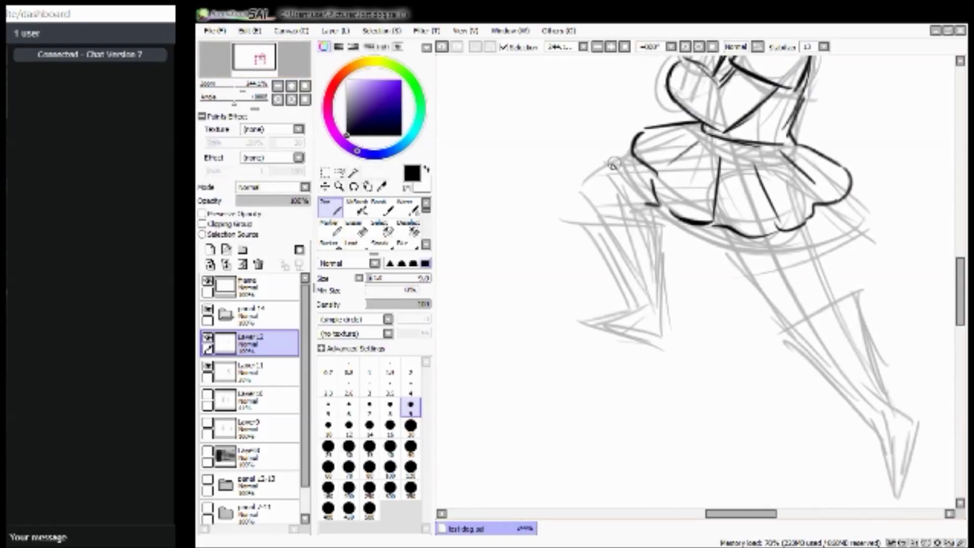
drag(586, 192, 635, 150)
mouse_move(584, 185)
mouse_down()
mouse_move(603, 218)
mouse_move(640, 209)
mouse_move(641, 198)
mouse_move(648, 213)
mouse_move(647, 203)
mouse_move(649, 219)
mouse_move(607, 226)
mouse_move(653, 220)
mouse_up()
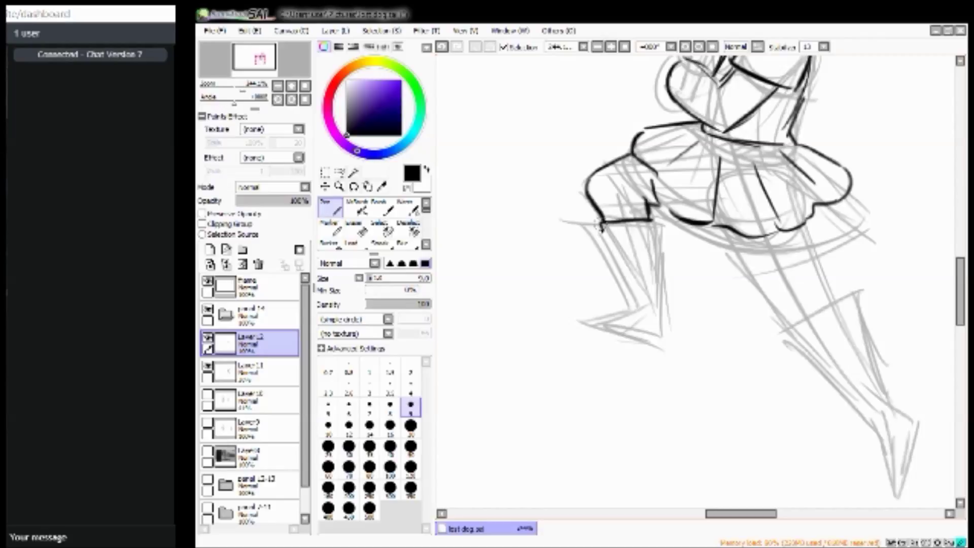
drag(602, 222, 626, 283)
drag(603, 240, 629, 293)
drag(652, 223, 658, 307)
key(ctrl+z)
key(ctrl+z)
drag(651, 222, 661, 332)
mouse_move(625, 284)
mouse_down()
mouse_move(632, 309)
mouse_move(591, 325)
mouse_move(662, 338)
mouse_move(656, 299)
mouse_up()
Draw the trailing back leg from the skirt hem through the thigh, boot cuff and both sides of the lower leg.
mouse_move(258, 62)
mouse_down()
mouse_move(250, 63)
mouse_move(264, 62)
mouse_up()
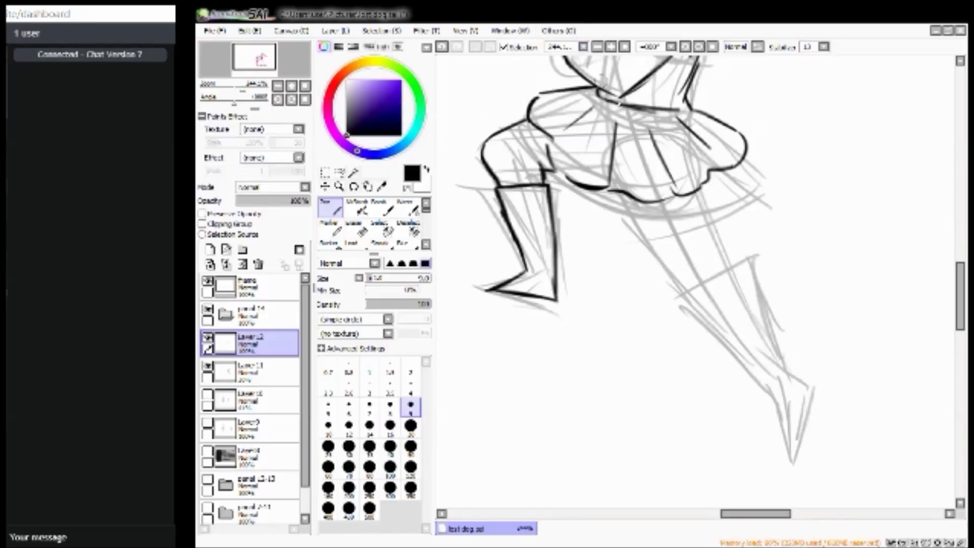
drag(618, 192, 680, 285)
mouse_move(700, 189)
mouse_down()
mouse_move(708, 235)
mouse_move(732, 261)
mouse_up()
mouse_move(683, 293)
mouse_down()
mouse_move(745, 261)
mouse_move(777, 357)
mouse_up()
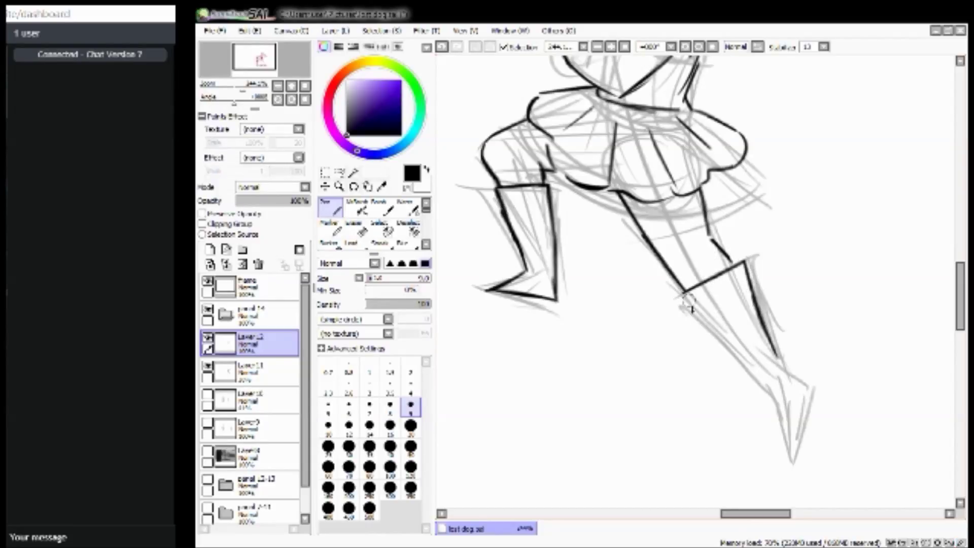
drag(680, 294, 739, 367)
drag(716, 336, 763, 385)
drag(734, 357, 775, 397)
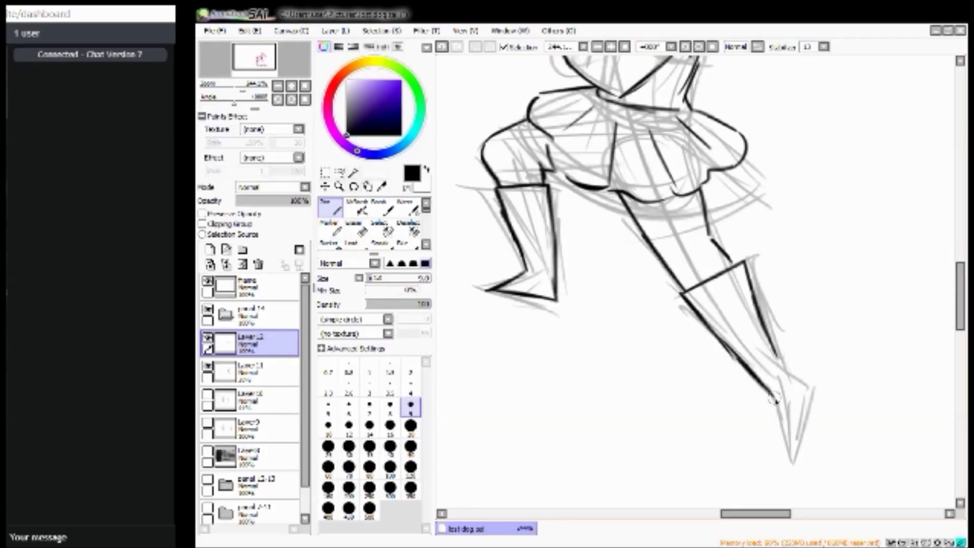
Draw the pointed foot and heel of the trailing leg's boot.
drag(259, 60, 260, 64)
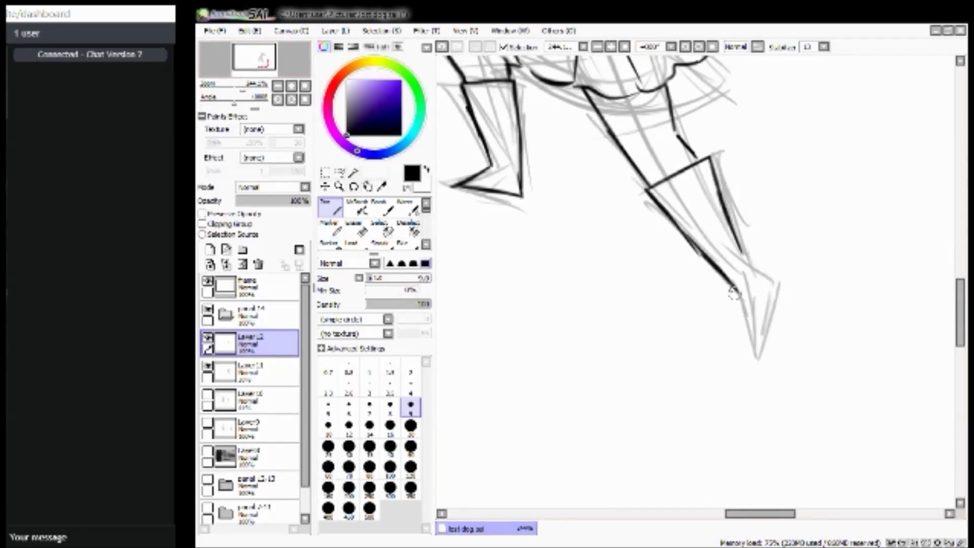
drag(737, 292, 760, 355)
mouse_move(741, 318)
mouse_down()
mouse_move(761, 356)
mouse_move(779, 285)
mouse_up()
mouse_move(777, 320)
mouse_down()
mouse_move(761, 265)
mouse_move(775, 276)
mouse_up()
drag(734, 240, 779, 274)
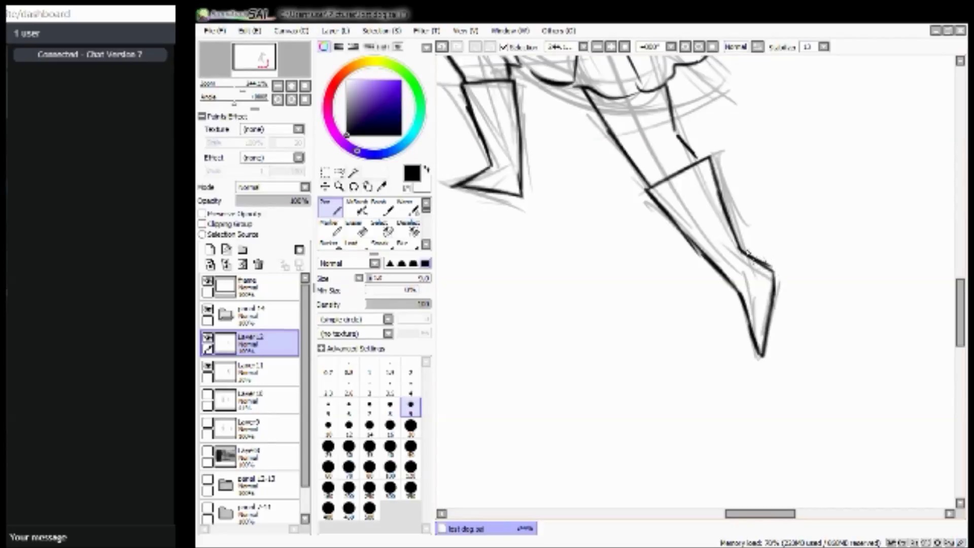
Hide the Layer 11 sketch and toggle Layer 10 to compare the clean girl with the previous pose.
drag(242, 92, 235, 90)
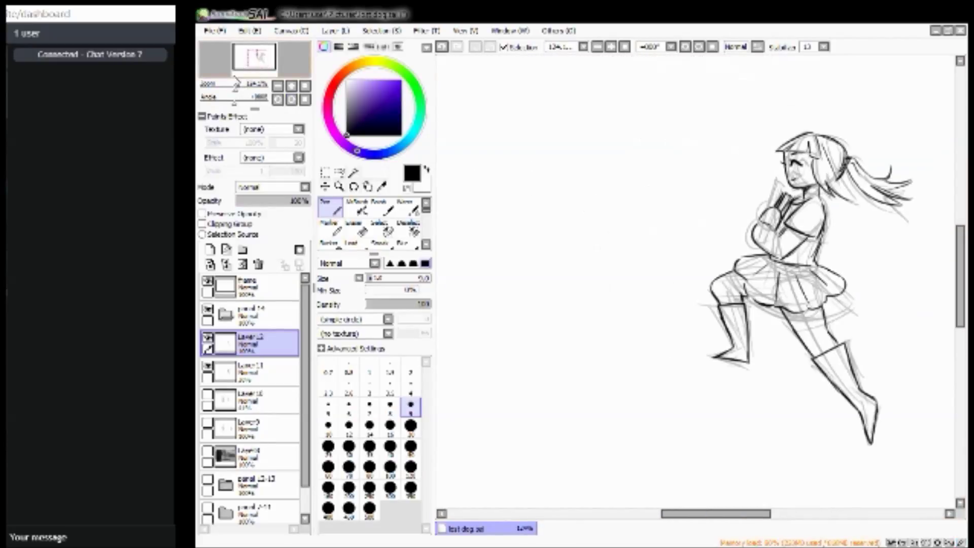
click(207, 376)
click(207, 365)
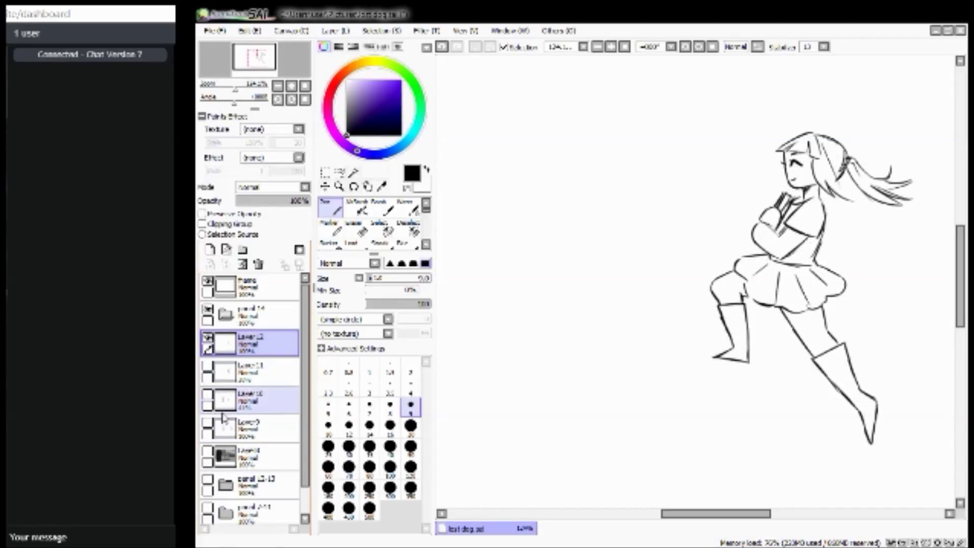
click(207, 393)
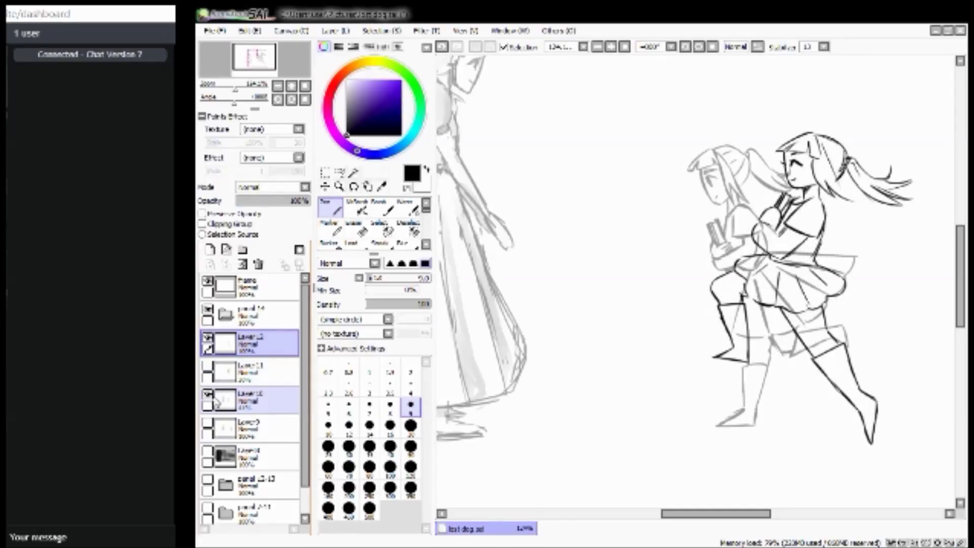
click(207, 424)
click(207, 424)
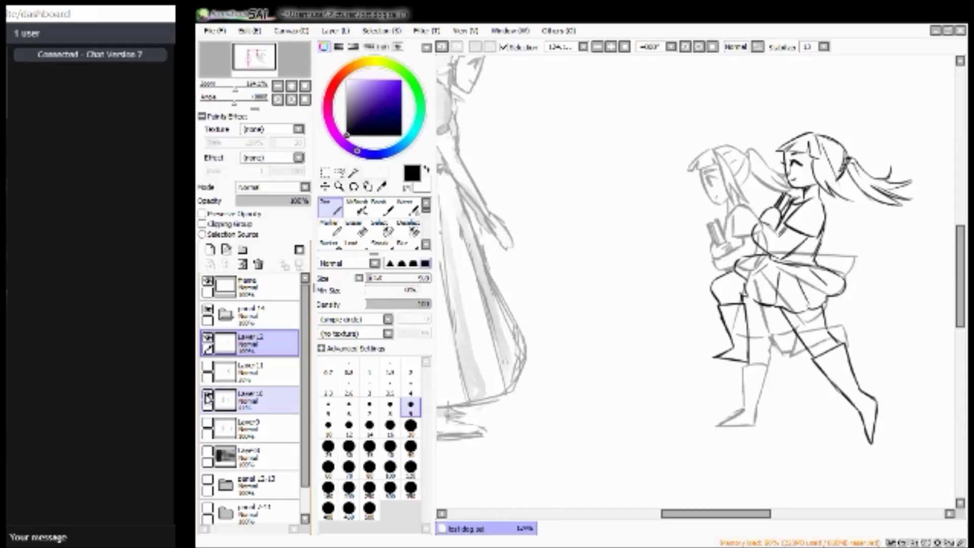
click(207, 395)
click(208, 395)
click(207, 394)
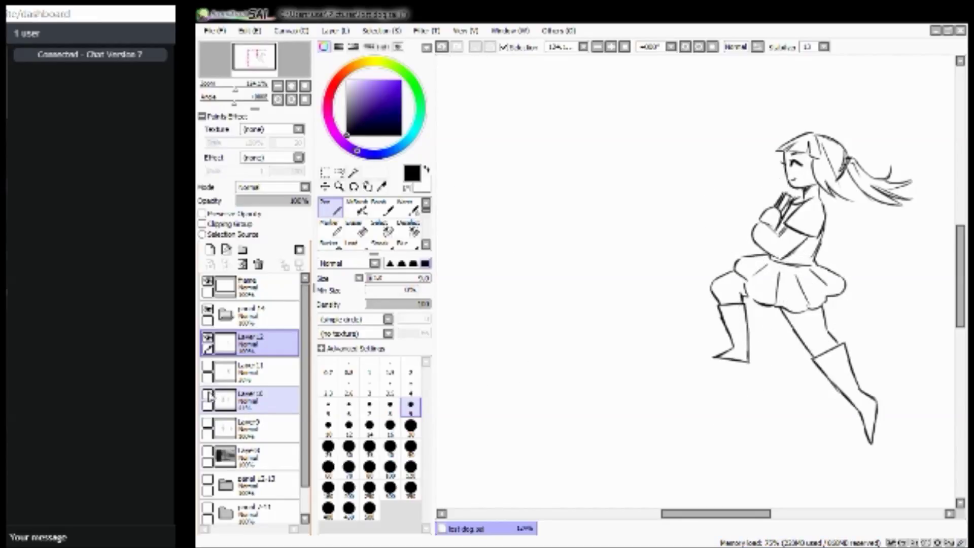
Show Layer 11 again, raise its opacity to 100% and clear the rough sketch from it.
click(207, 366)
click(207, 366)
click(208, 366)
click(207, 366)
click(207, 366)
click(274, 374)
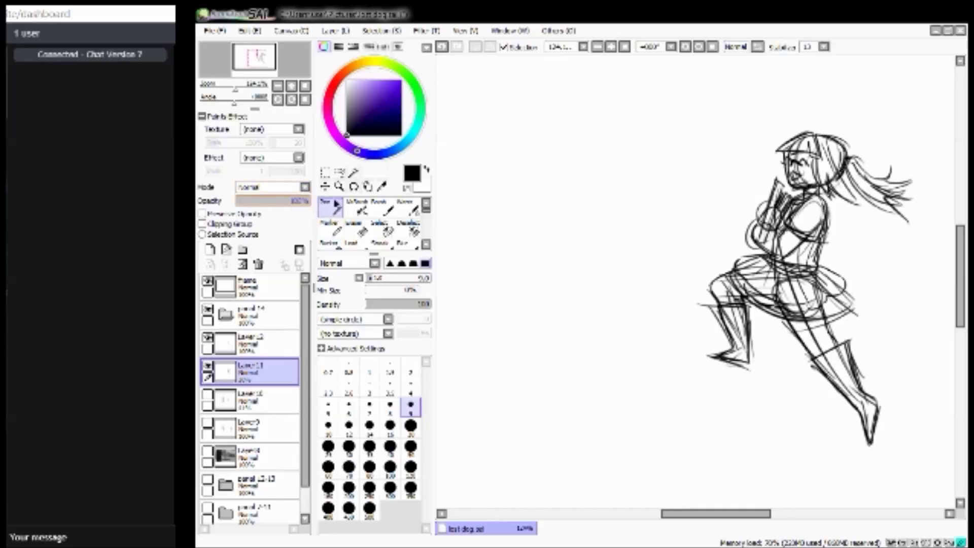
click(242, 264)
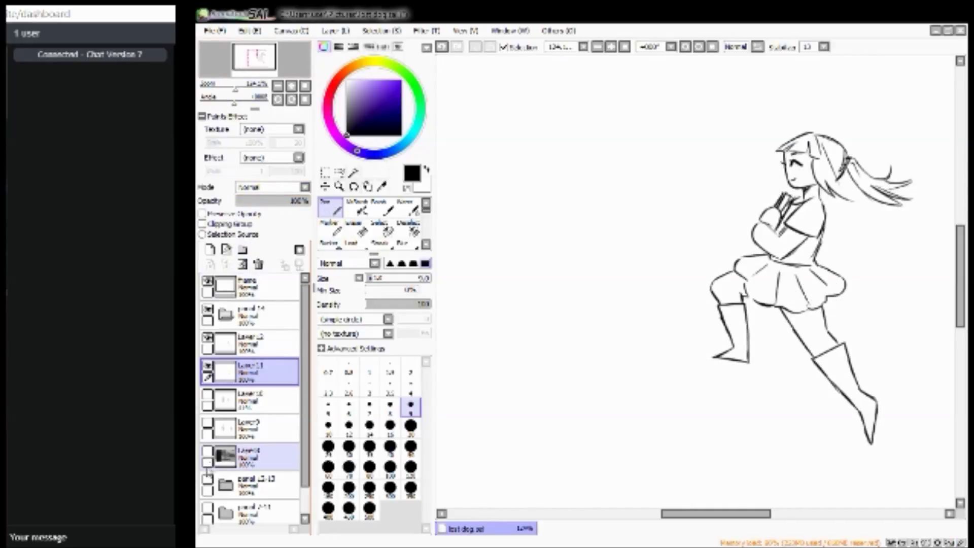
Show the background layer and paint white on Layer 11 inside the girl's front outline, from the raised boot up to the face and bangs.
click(208, 451)
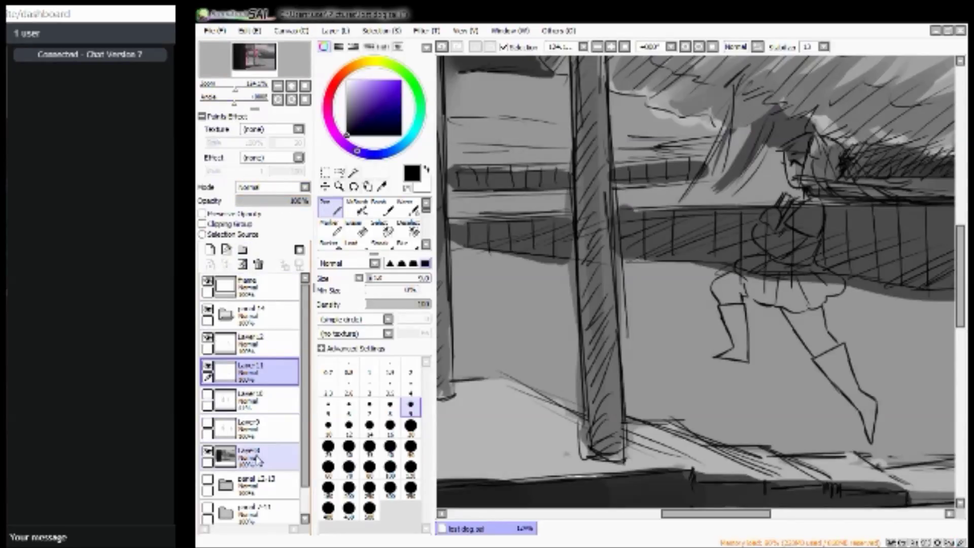
click(347, 81)
drag(235, 88, 244, 93)
mouse_move(569, 396)
mouse_down()
mouse_move(541, 398)
mouse_move(570, 384)
mouse_move(546, 311)
mouse_up()
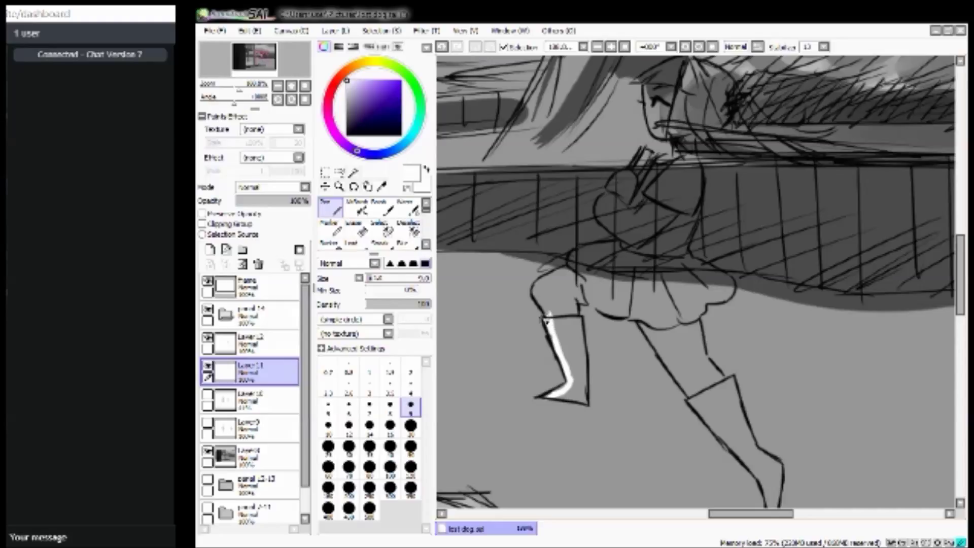
mouse_move(546, 307)
mouse_down()
mouse_move(577, 255)
mouse_move(604, 249)
mouse_move(575, 246)
mouse_move(623, 245)
mouse_up()
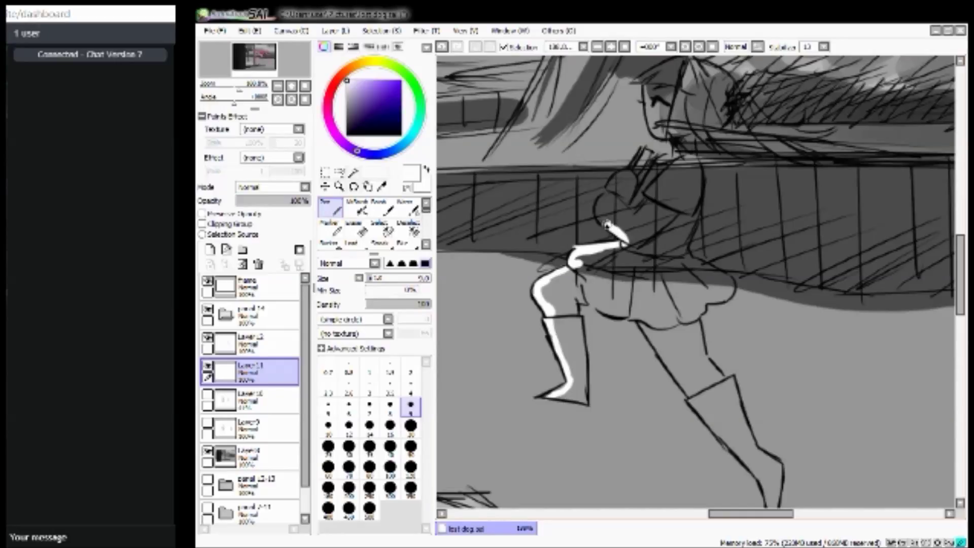
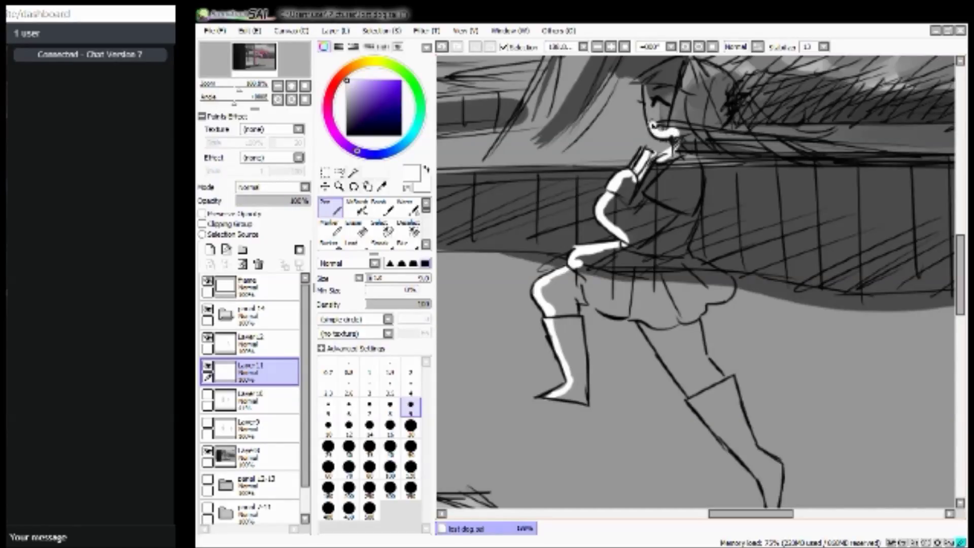
click(258, 60)
mouse_move(723, 190)
mouse_down()
mouse_move(727, 115)
mouse_move(696, 147)
mouse_up()
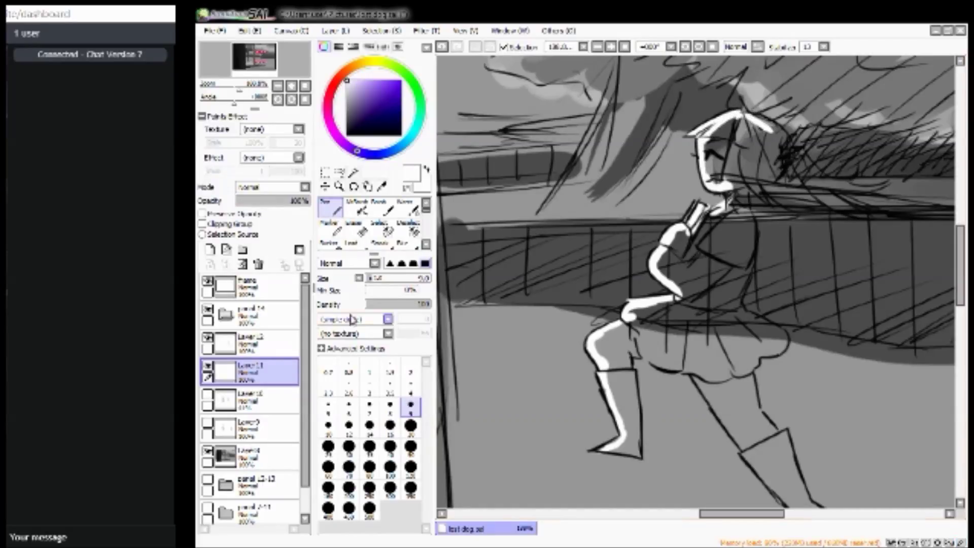
Lower the background layer's opacity to 62% and check the white paint on Layer 11 against it.
click(208, 450)
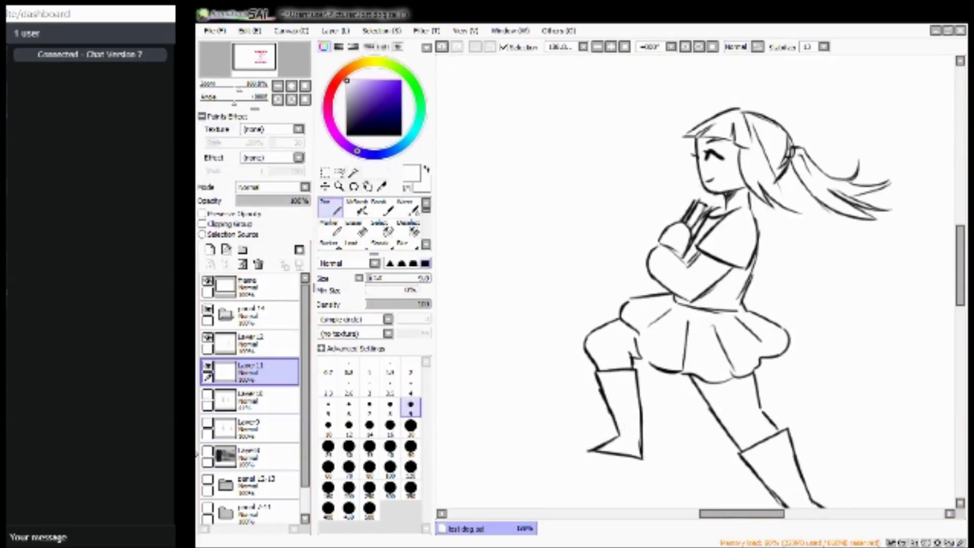
click(207, 451)
click(248, 457)
click(285, 202)
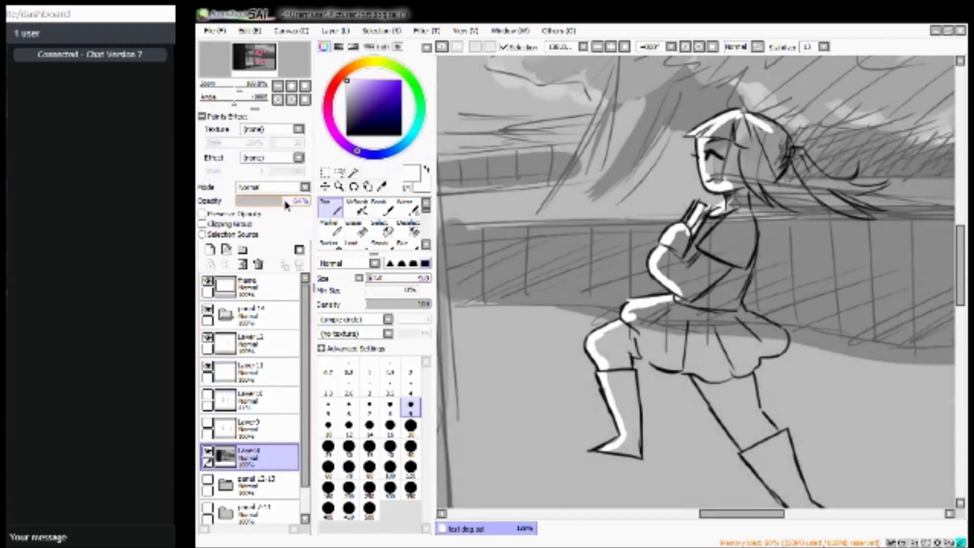
click(207, 366)
click(207, 367)
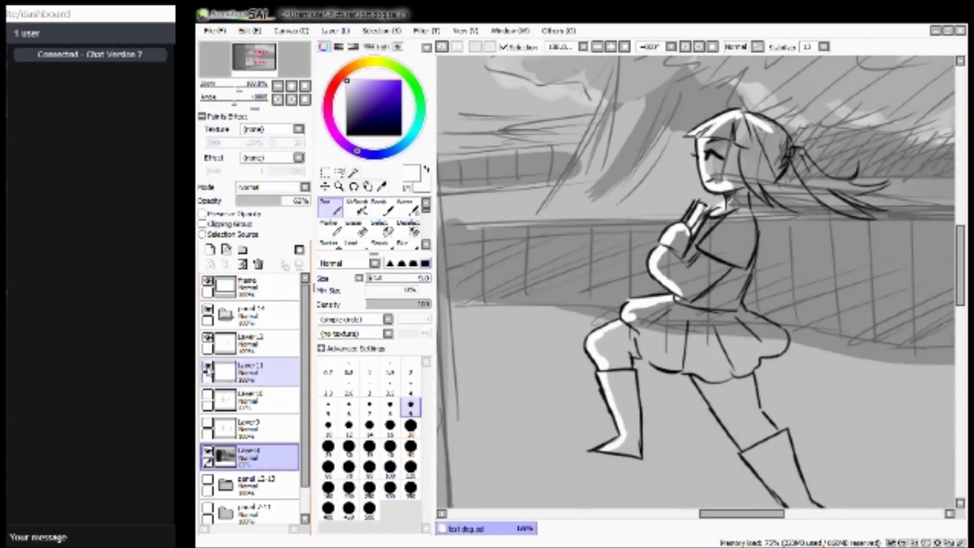
Fill the girl's hair and ponytail with white on Layer 11.
click(273, 379)
drag(762, 124, 779, 131)
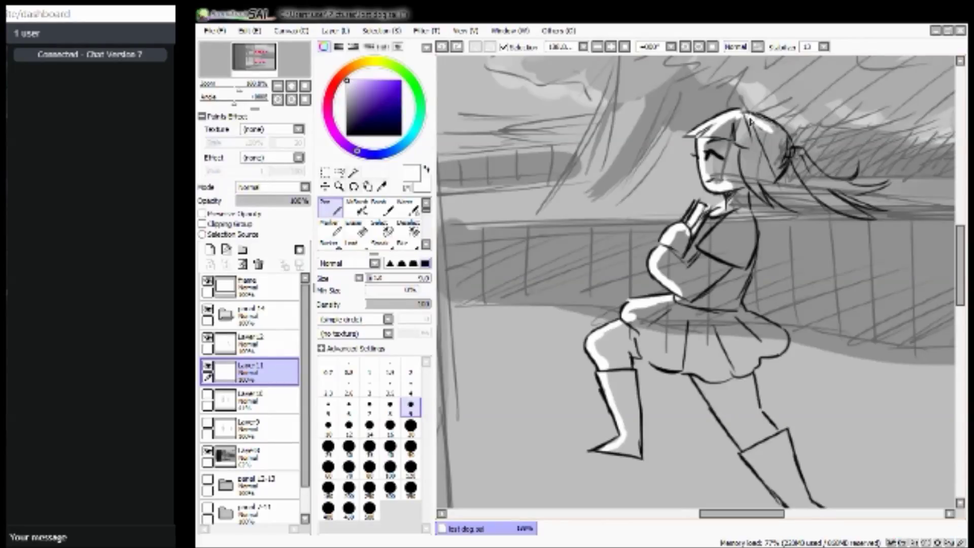
mouse_move(747, 113)
mouse_down()
mouse_move(815, 172)
mouse_move(810, 159)
mouse_move(861, 192)
mouse_move(885, 186)
mouse_up()
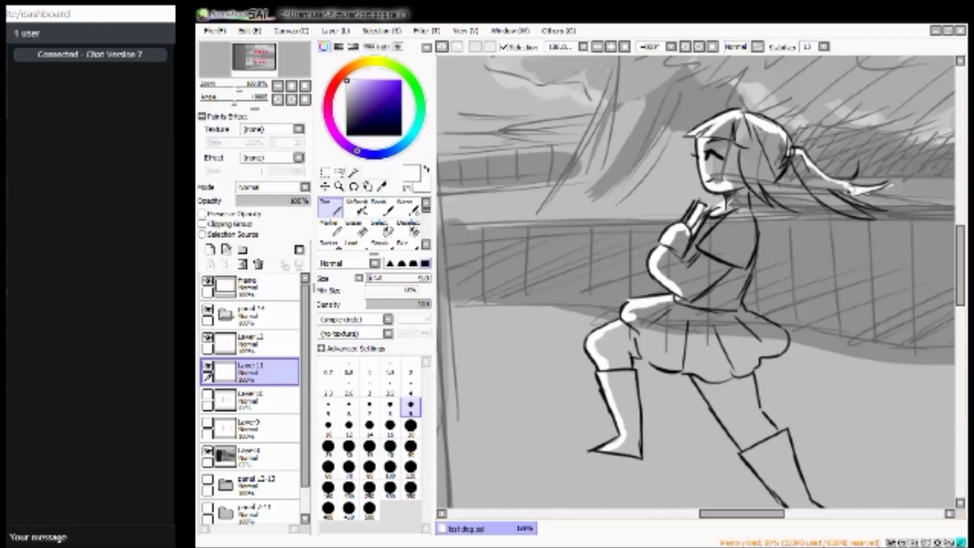
mouse_move(852, 190)
mouse_down()
mouse_move(795, 154)
mouse_move(875, 210)
mouse_move(814, 178)
mouse_move(792, 153)
mouse_move(871, 221)
mouse_up()
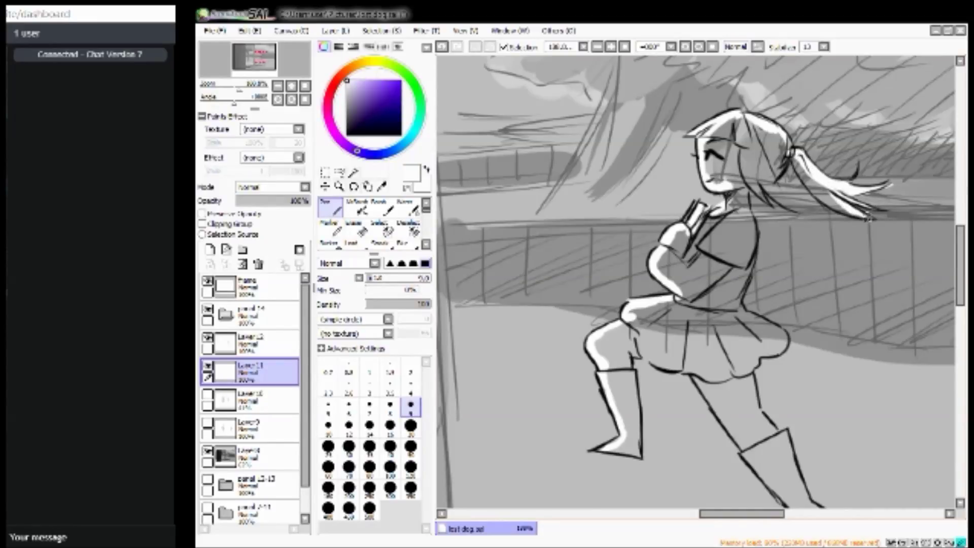
mouse_move(814, 196)
mouse_down()
mouse_move(872, 222)
mouse_move(804, 173)
mouse_move(792, 148)
mouse_move(803, 164)
mouse_move(782, 155)
mouse_move(774, 184)
mouse_move(786, 204)
mouse_up()
mouse_move(774, 182)
mouse_down()
mouse_move(792, 210)
mouse_move(779, 202)
mouse_move(783, 208)
mouse_up()
mouse_move(768, 187)
mouse_down()
mouse_move(776, 194)
mouse_move(741, 175)
mouse_move(759, 188)
mouse_move(749, 175)
mouse_move(776, 173)
mouse_move(771, 126)
mouse_up()
mouse_move(768, 170)
mouse_down()
mouse_move(763, 125)
mouse_move(749, 174)
mouse_move(751, 126)
mouse_move(748, 176)
mouse_up()
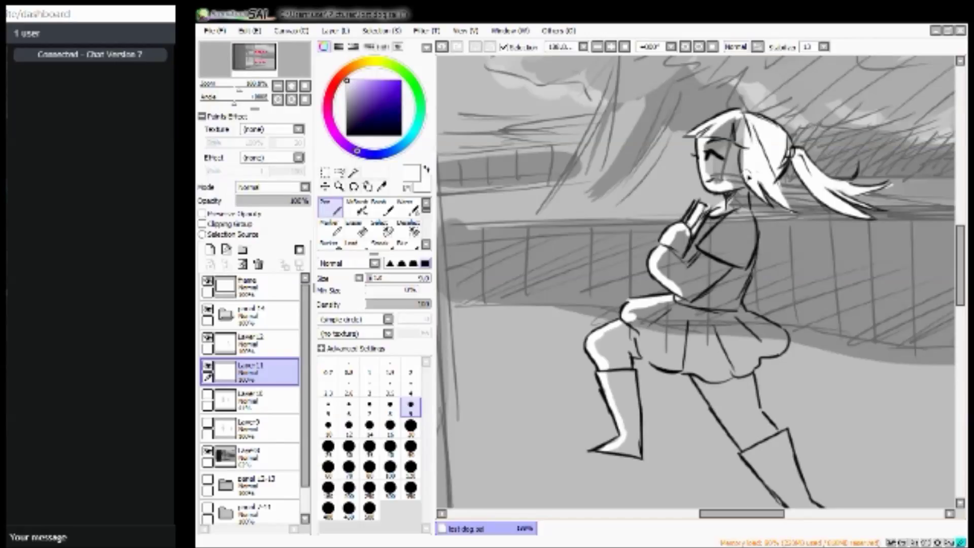
drag(749, 118, 736, 165)
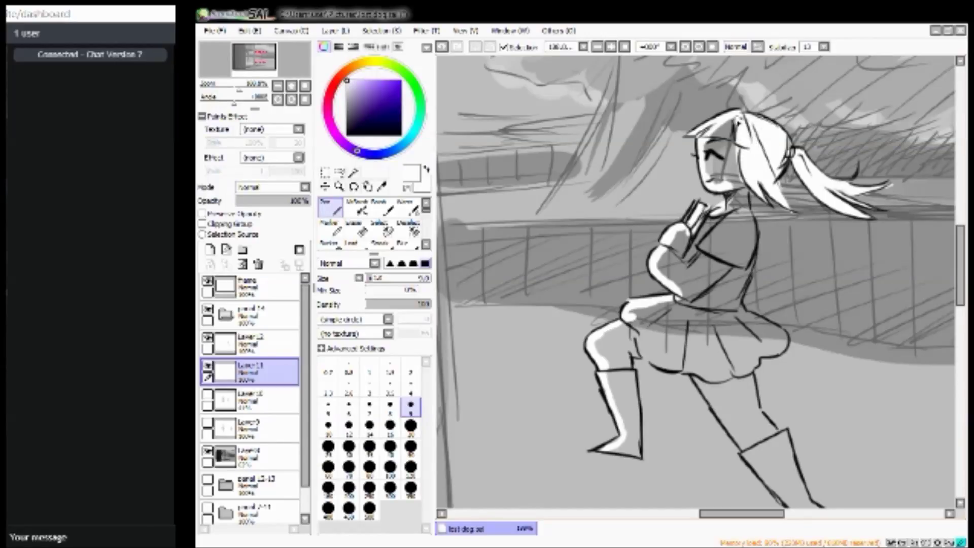
Paint white inside the outline from the neck down the back, around the skirt's rear edge and along the trailing thigh.
mouse_move(737, 114)
mouse_down()
mouse_move(704, 158)
mouse_move(708, 193)
mouse_move(745, 193)
mouse_move(753, 253)
mouse_move(736, 301)
mouse_move(752, 317)
mouse_up()
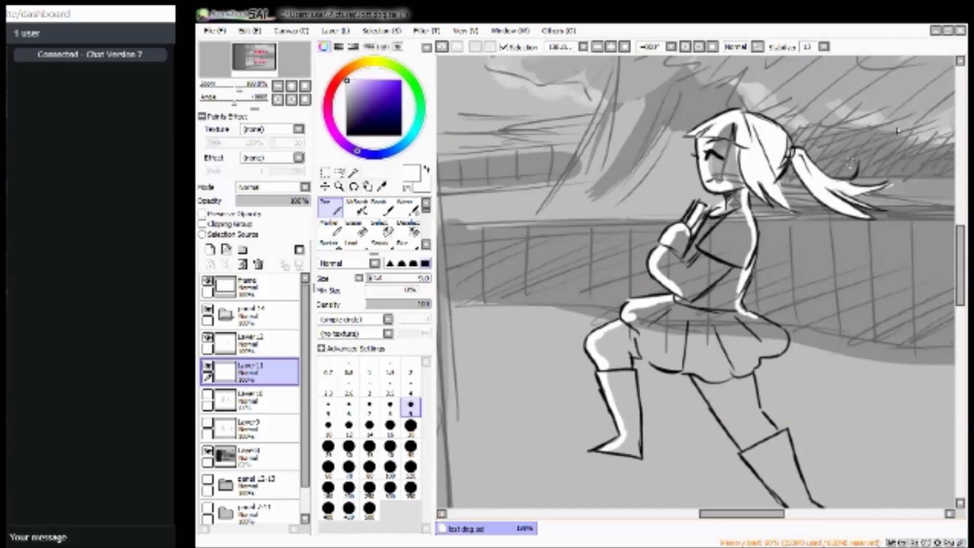
scroll(946, 261, down, 3)
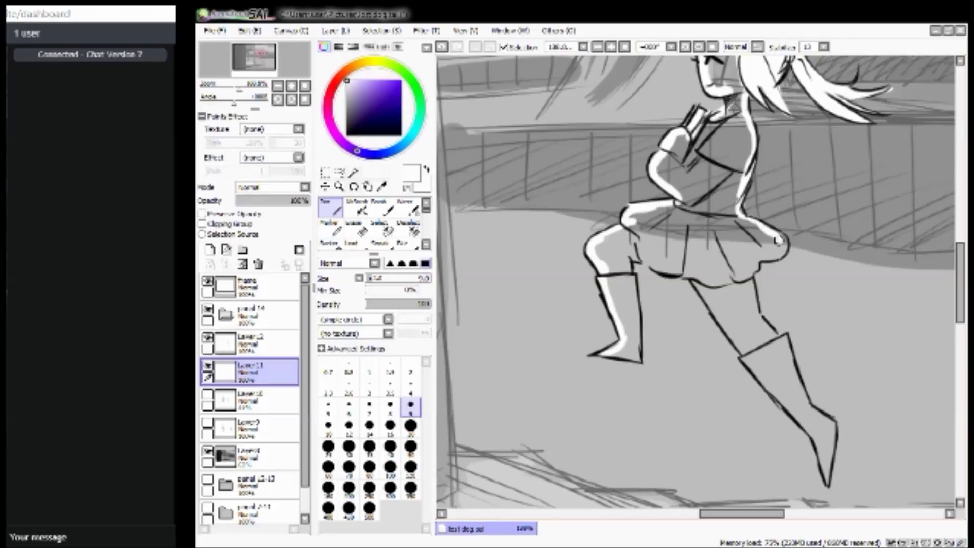
mouse_move(786, 245)
mouse_down()
mouse_move(758, 257)
mouse_move(738, 277)
mouse_move(753, 283)
mouse_move(767, 328)
mouse_move(757, 318)
mouse_move(783, 347)
mouse_up()
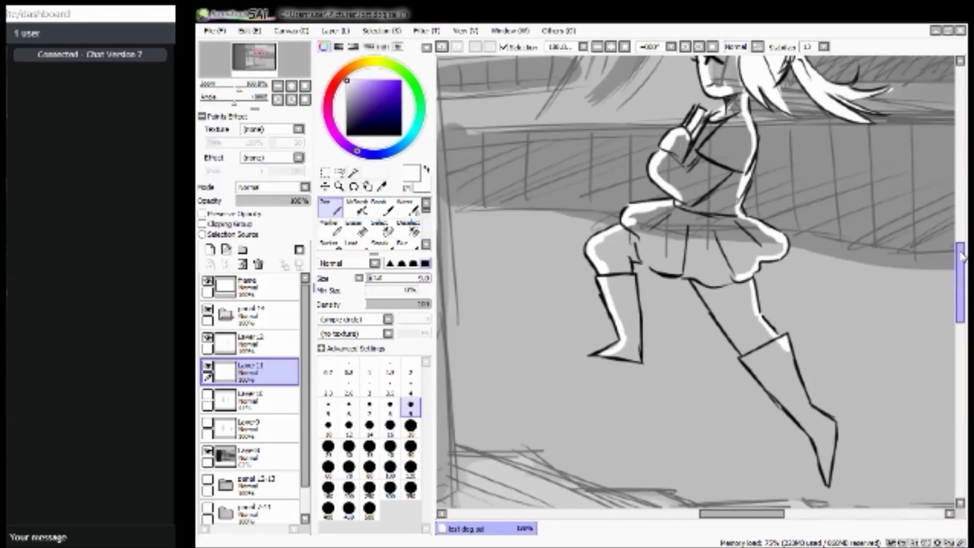
Fill the trailing foot with white and paint inside both edges of the boot and up the thigh's underside.
drag(958, 260, 958, 274)
mouse_move(789, 277)
mouse_down()
mouse_move(808, 331)
mouse_move(834, 349)
mouse_up()
mouse_move(826, 400)
mouse_down()
mouse_move(831, 349)
mouse_move(792, 355)
mouse_move(824, 396)
mouse_move(826, 350)
mouse_up()
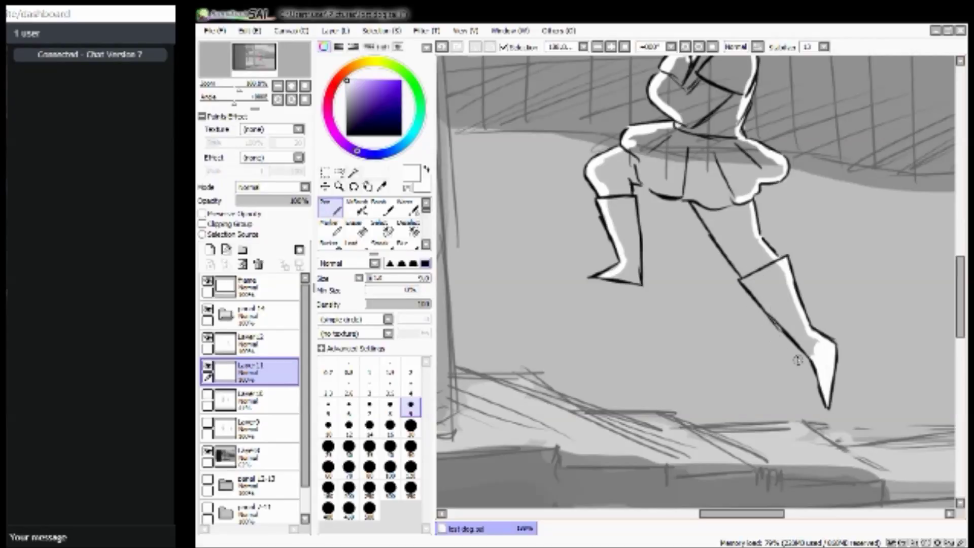
drag(817, 361, 771, 314)
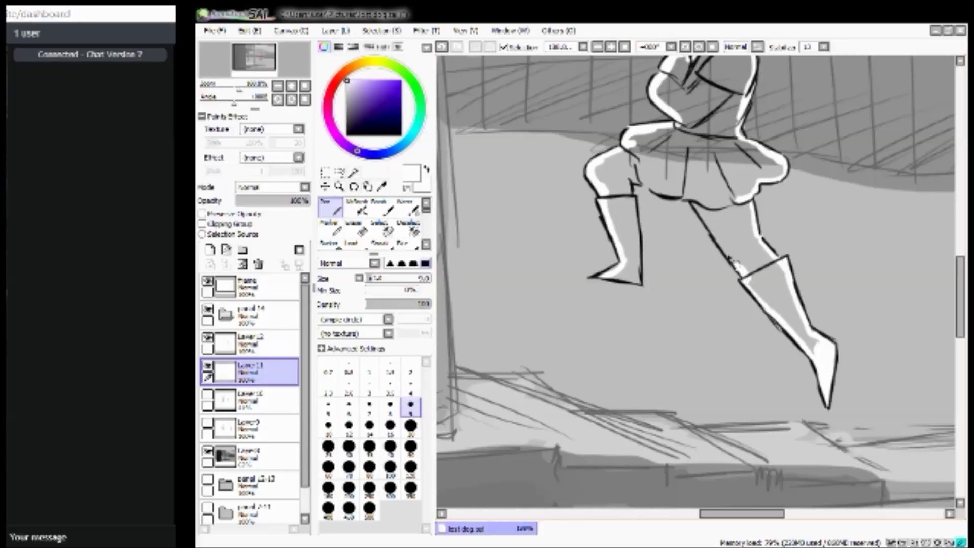
drag(716, 249, 690, 203)
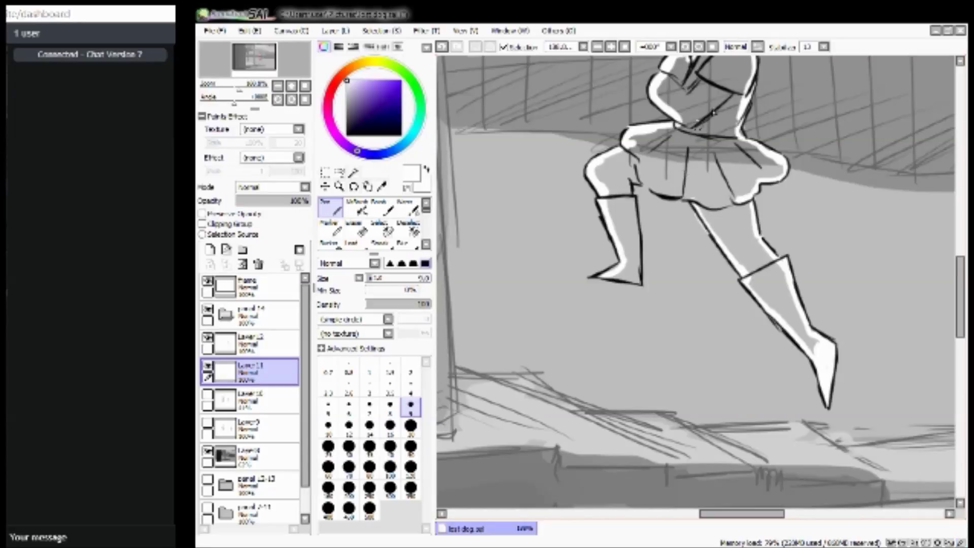
Fill the raised front leg's boot with white and paint inside the rear edge of its thigh.
drag(603, 279, 633, 276)
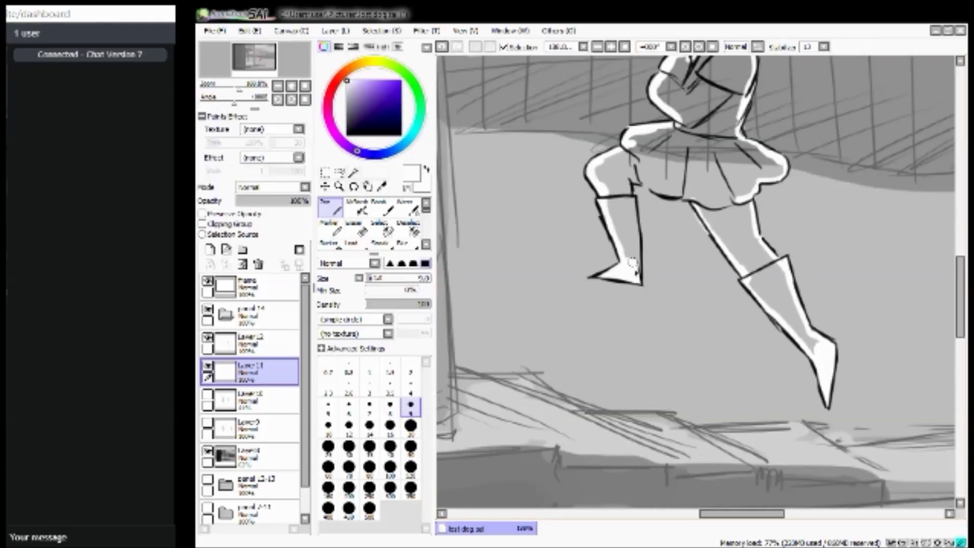
mouse_move(638, 264)
mouse_down()
mouse_move(625, 180)
mouse_move(630, 263)
mouse_move(621, 243)
mouse_up()
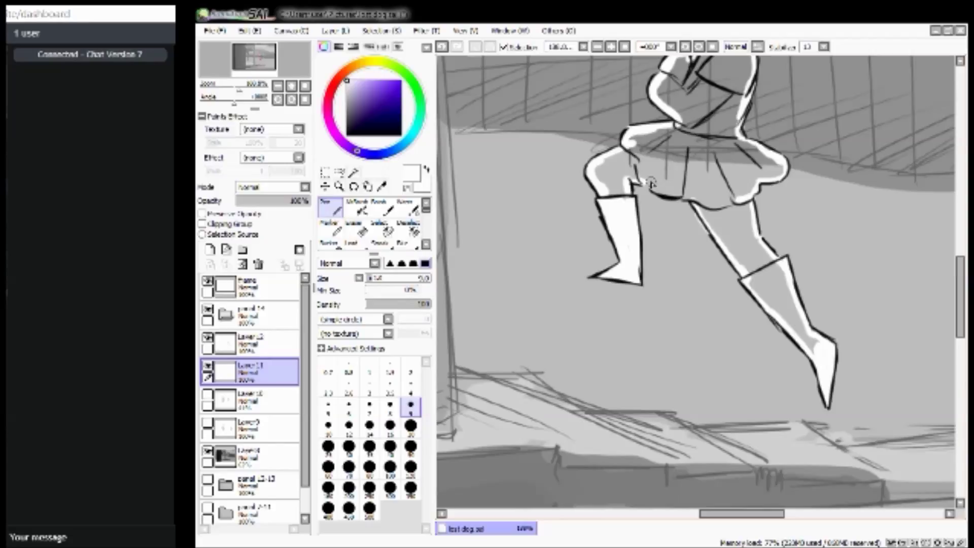
Complete the white fill on Layer 11 by closing the skirt's front edge, painting the trailing boot and bucket-filling the girl's remaining areas.
drag(654, 182, 674, 190)
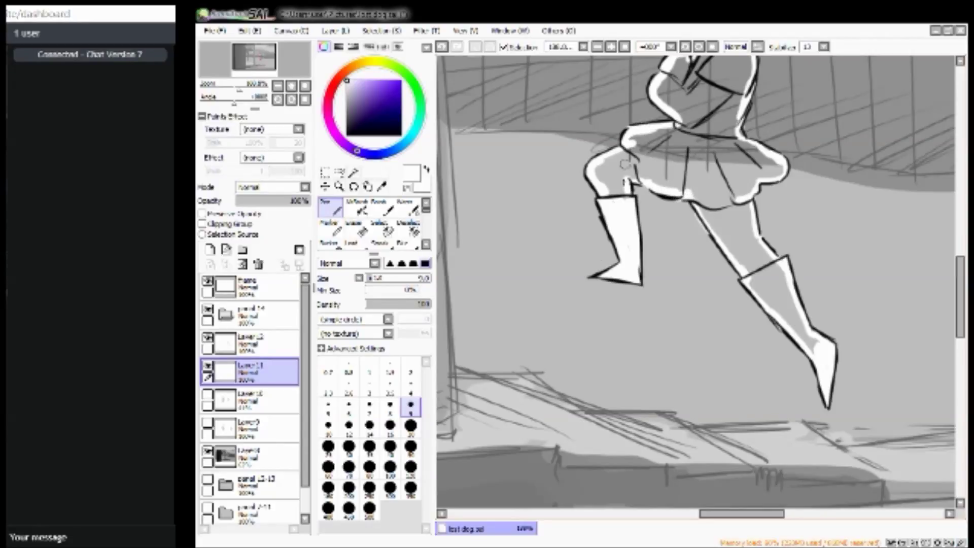
mouse_move(821, 340)
mouse_down()
mouse_move(798, 324)
mouse_move(783, 277)
mouse_move(759, 293)
mouse_move(807, 346)
mouse_move(773, 277)
mouse_up()
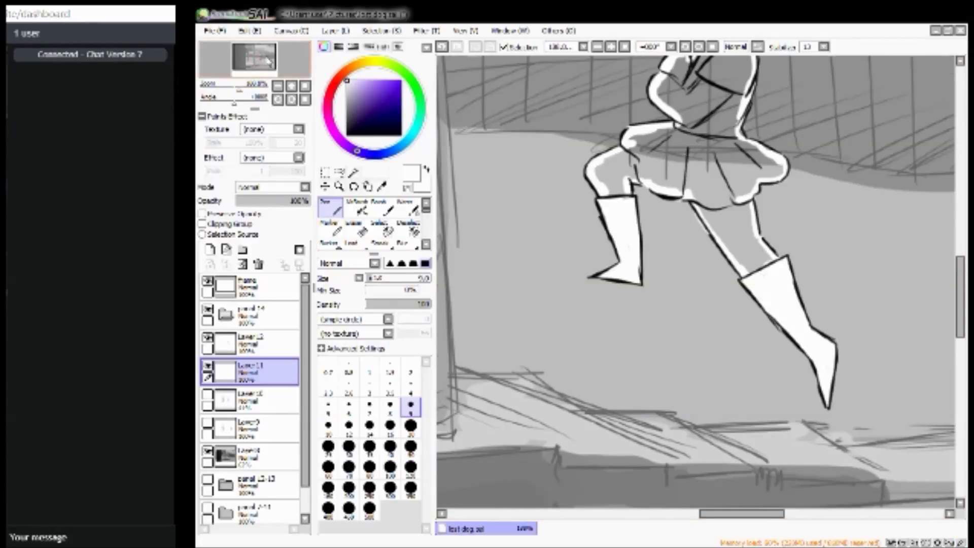
drag(265, 66, 264, 57)
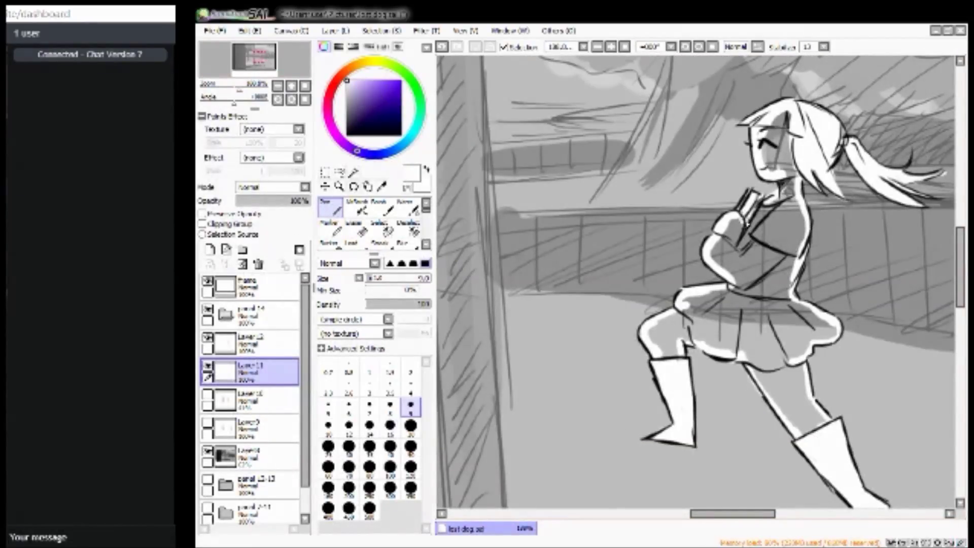
click(328, 243)
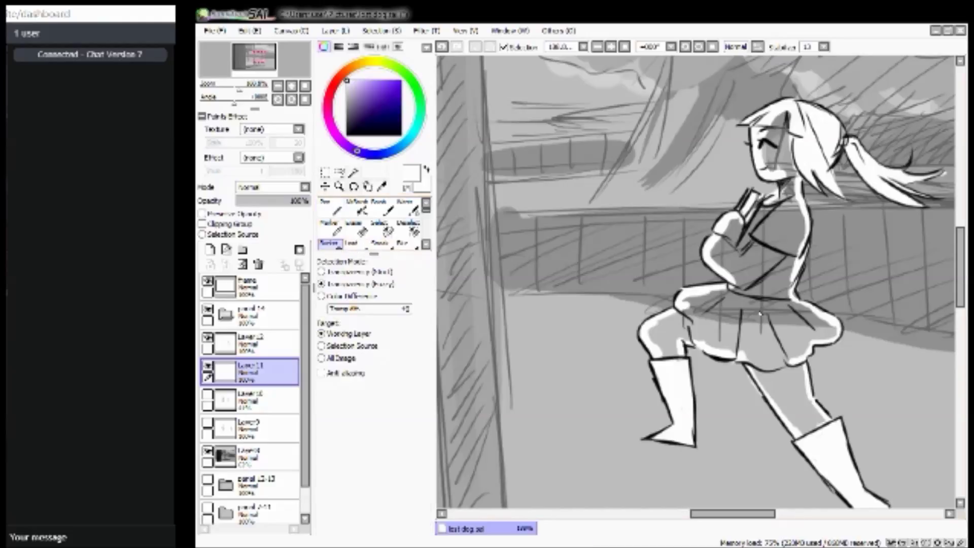
click(759, 312)
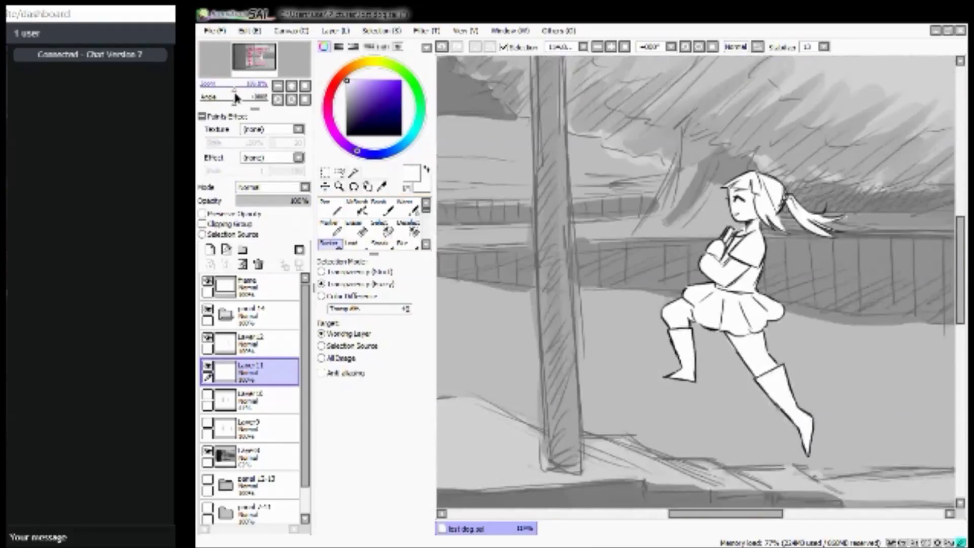
Show Layer 10 and switch Layer 9 on and off to compare the earlier pose with the new running girl.
drag(238, 89, 232, 198)
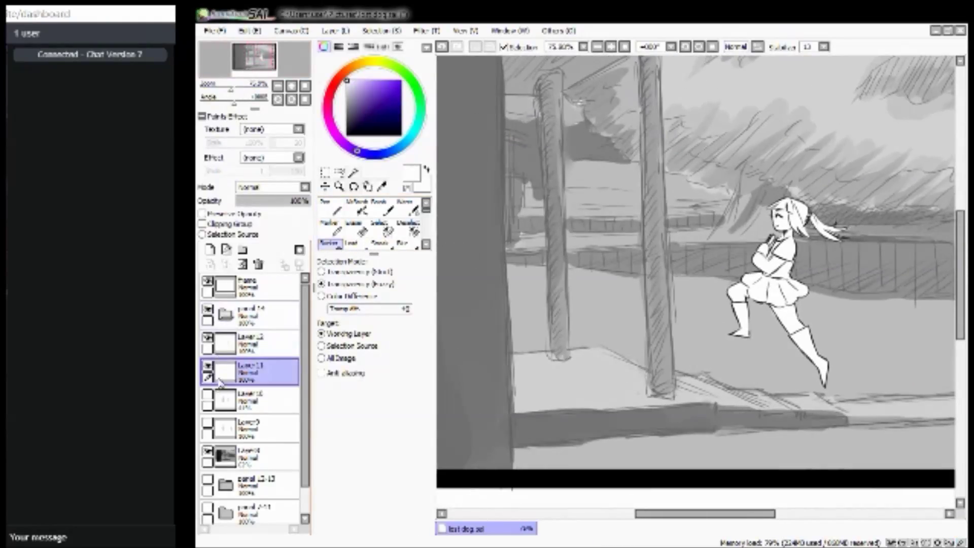
click(208, 394)
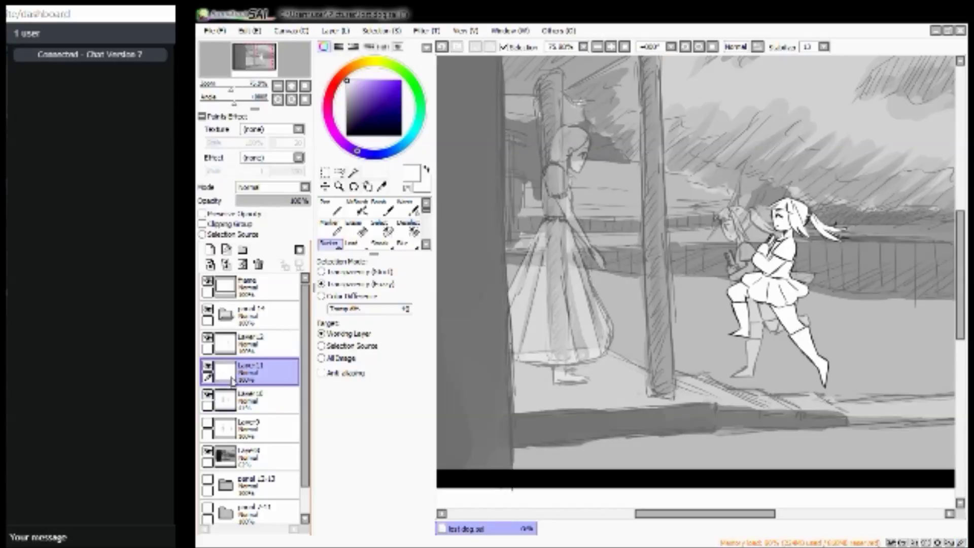
click(209, 424)
click(208, 424)
click(209, 424)
click(208, 424)
click(209, 424)
click(208, 424)
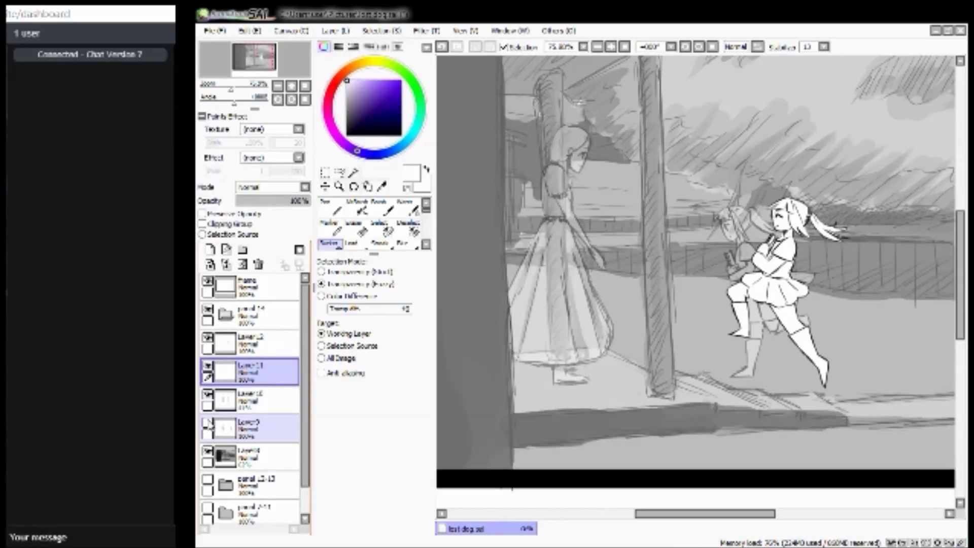
Set Layer 10 to 100% opacity and erase the old running girl from it with a 350 px eraser, keeping the standing woman.
click(261, 394)
drag(284, 200, 311, 201)
click(357, 236)
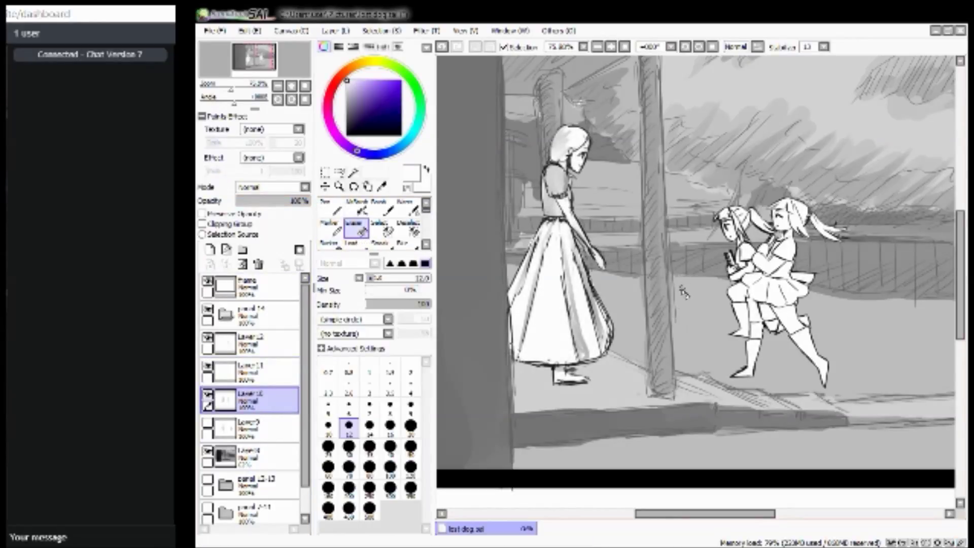
key(bracketright)
key(bracketright)
key(bracketright)
key(bracketright)
key(bracketright)
key(bracketright)
key(bracketright)
key(bracketright)
key(bracketright)
key(bracketright)
key(bracketright)
key(bracketright)
key(bracketright)
key(bracketright)
key(bracketright)
key(bracketright)
key(bracketright)
key(bracketright)
drag(740, 223, 785, 349)
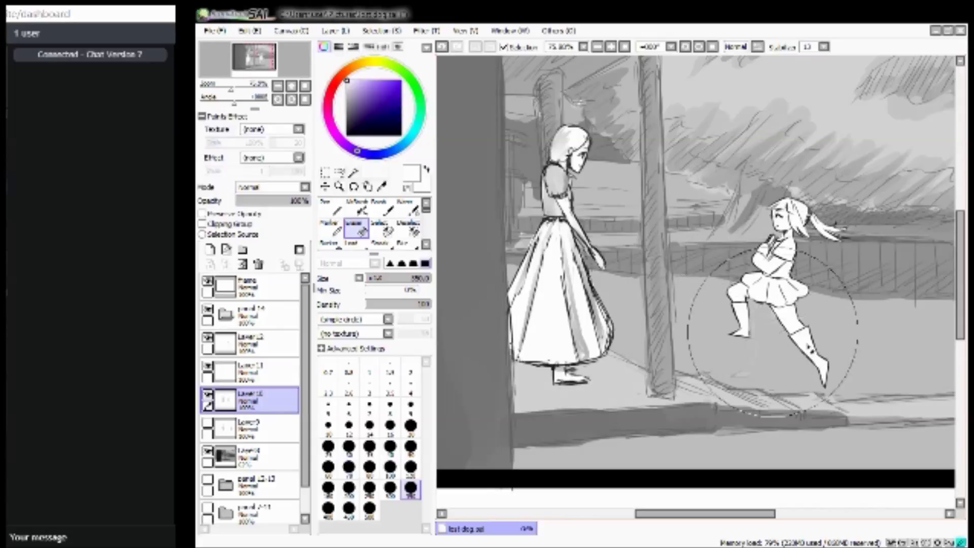
Merge Layer 12 and Layer 11 down into Layer 10.
click(219, 342)
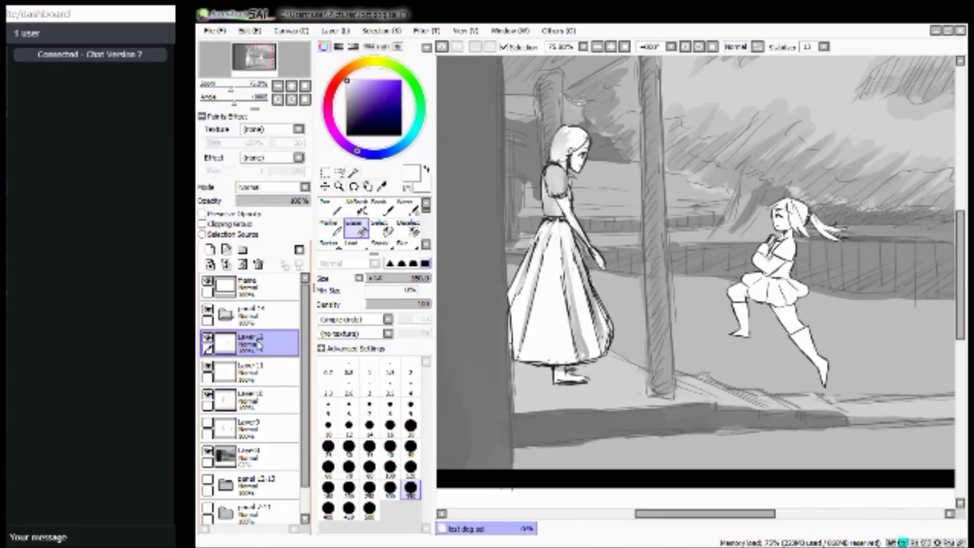
key(ctrl+e)
key(ctrl+e)
Toggle Layer 10 and Layer 9 to compare the two character poses, leaving both layers hidden.
click(208, 338)
click(208, 339)
click(208, 338)
click(208, 370)
click(208, 370)
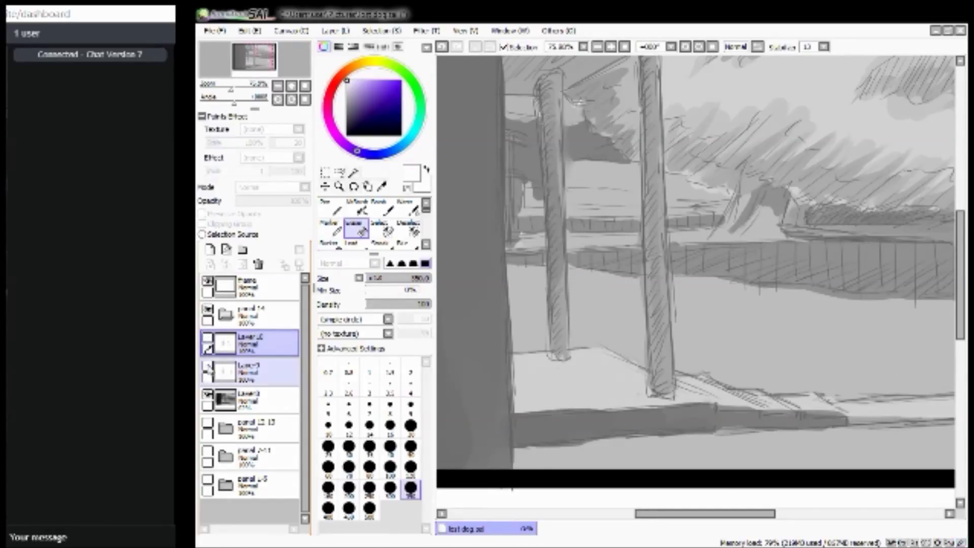
Set the opacity of the background on Layer 8 to 100%.
drag(231, 90, 219, 94)
click(249, 398)
drag(300, 201, 327, 207)
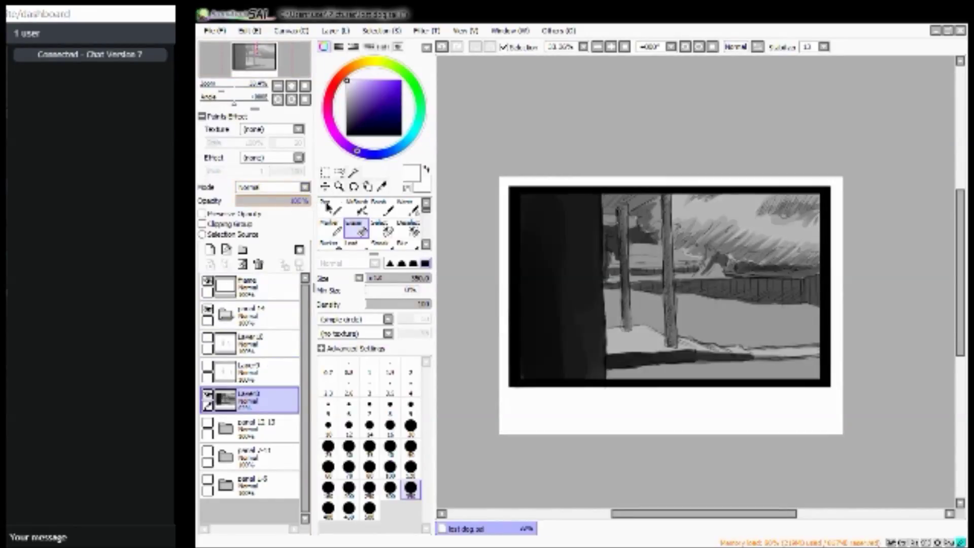
Hide Layer 8, expand and show the panel 12-13 folder, and compare its panel 12 and panel 13 layers.
click(207, 422)
click(226, 428)
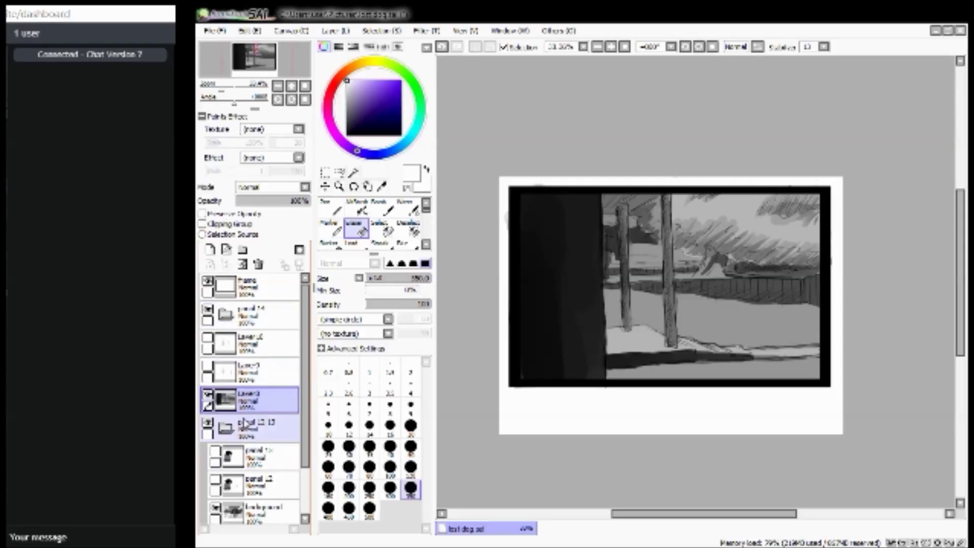
click(207, 395)
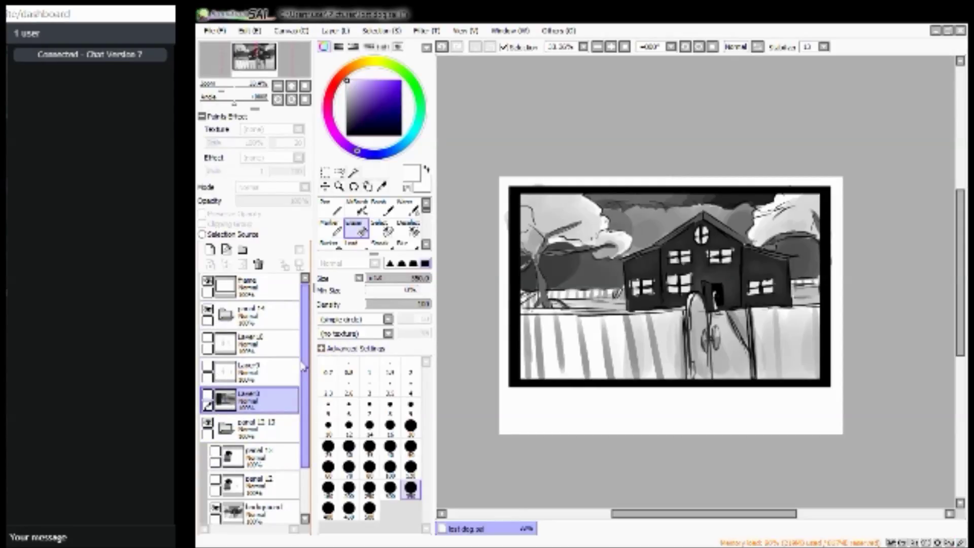
scroll(304, 365, down, 2)
click(216, 409)
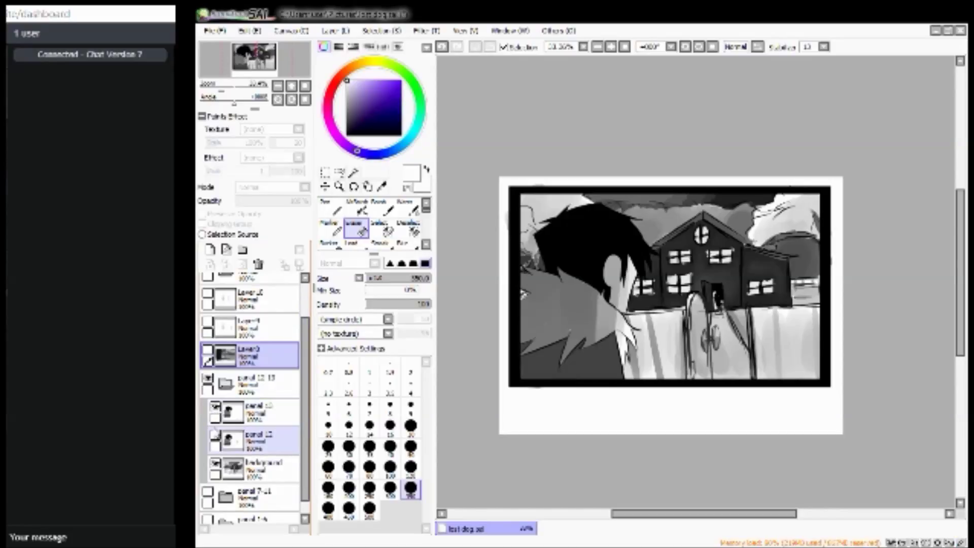
click(213, 436)
click(215, 408)
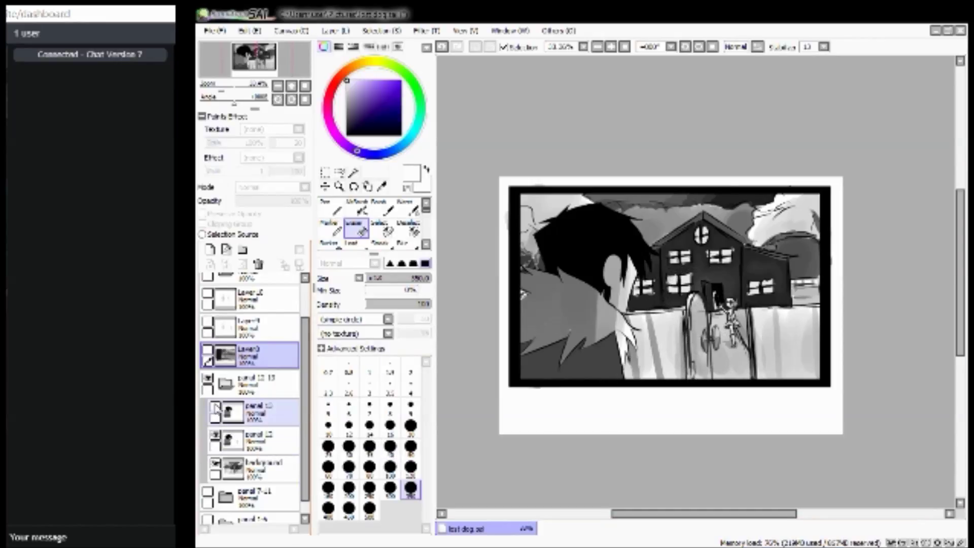
click(215, 438)
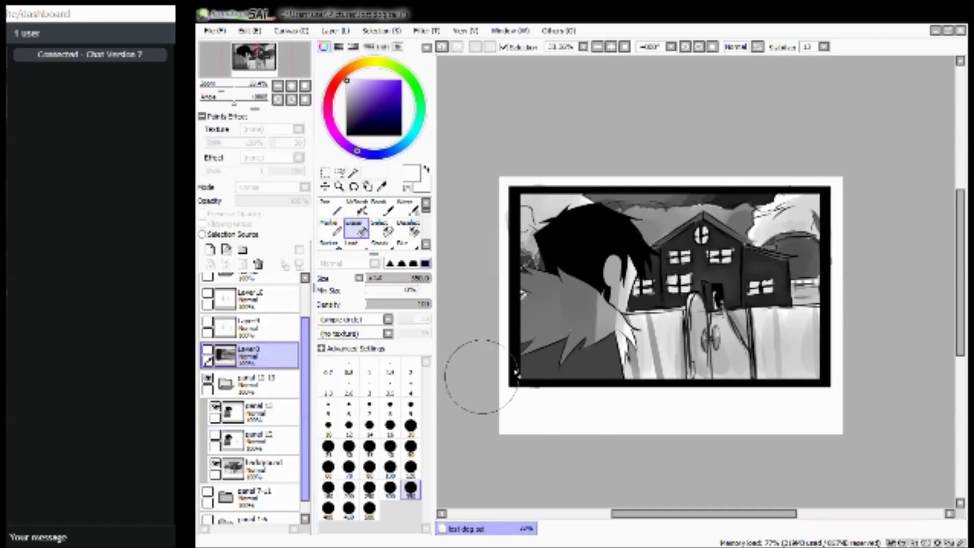
Hide the panel 13 layer, collapse the panel 12-13 folder and show Layer 8 again.
click(216, 407)
click(224, 384)
click(207, 349)
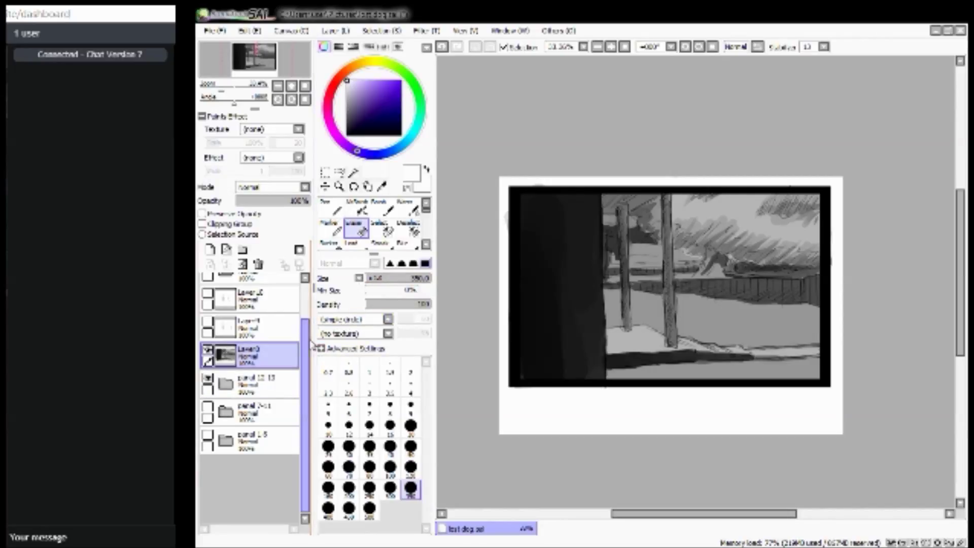
scroll(300, 308, up, 3)
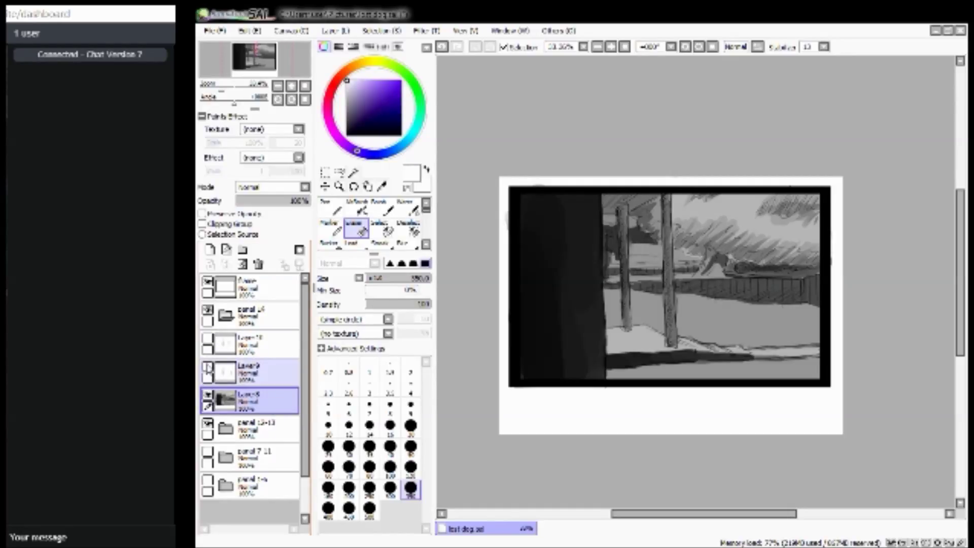
Show Layer 9's characters over the Layer 8 background and hide the panel 12-13 folder.
click(208, 368)
click(207, 396)
click(207, 396)
click(207, 422)
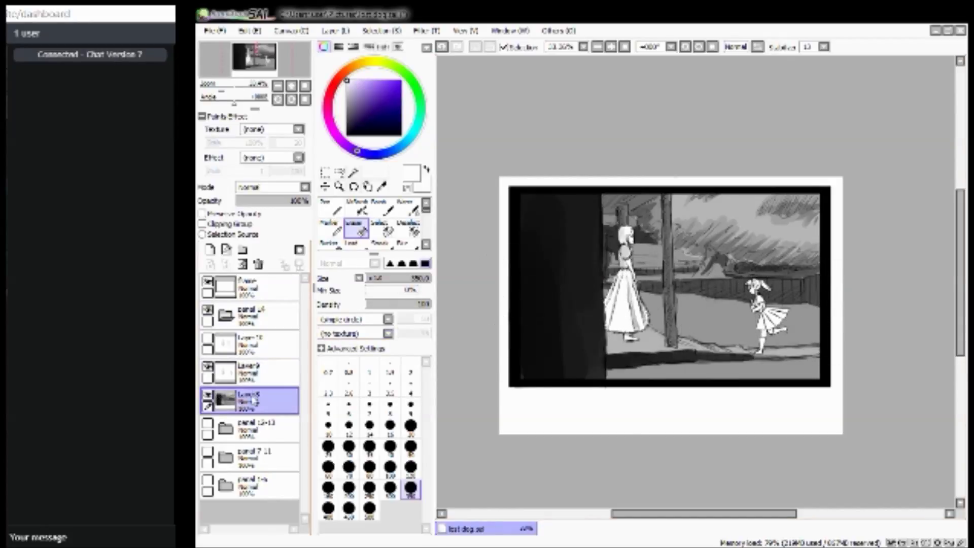
Compare the character poses on Layer 9 and Layer 10 over the background, leaving both layers hidden.
click(206, 365)
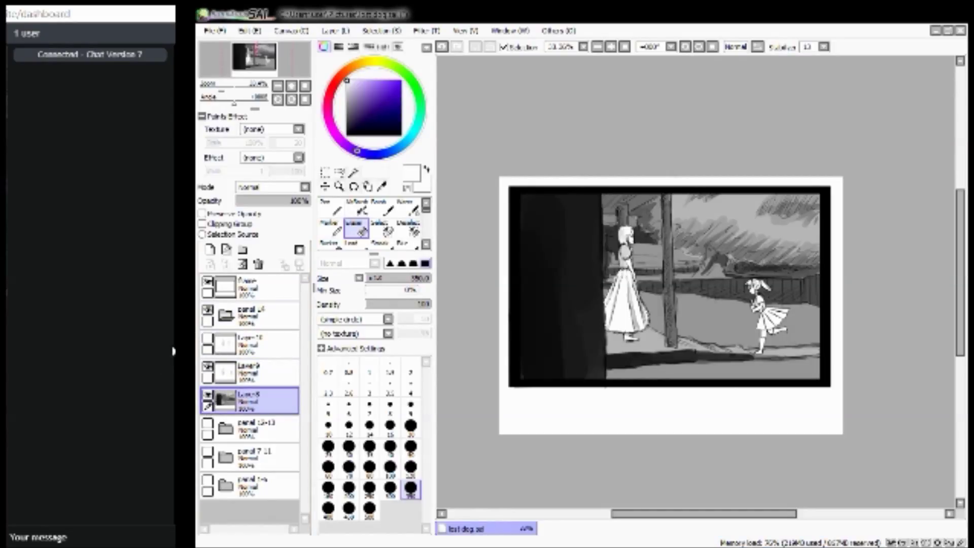
click(207, 337)
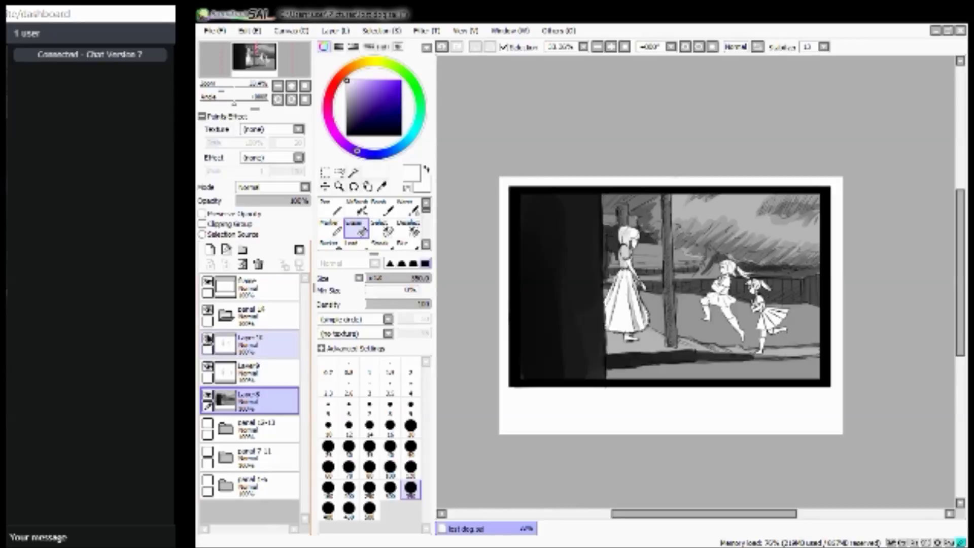
click(207, 366)
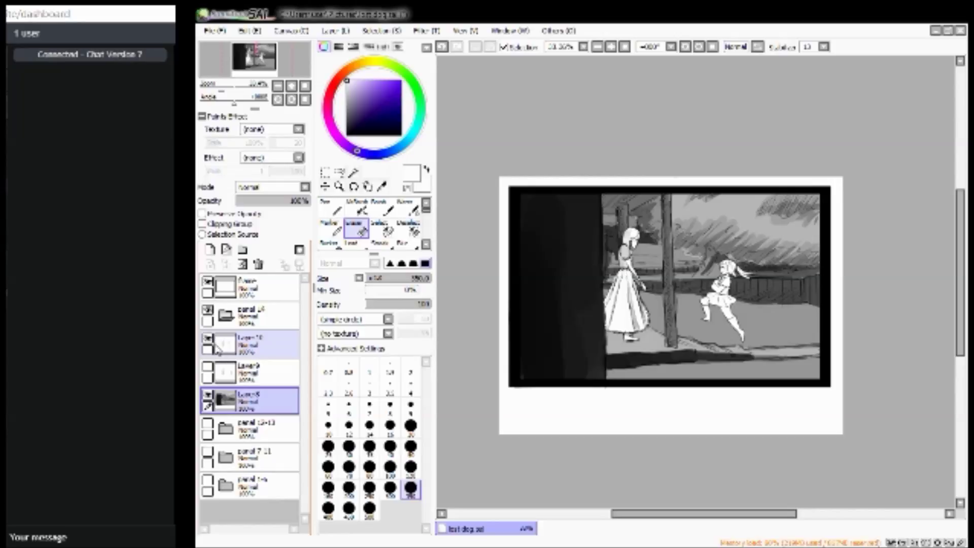
click(208, 338)
click(207, 338)
click(207, 337)
click(208, 338)
click(208, 338)
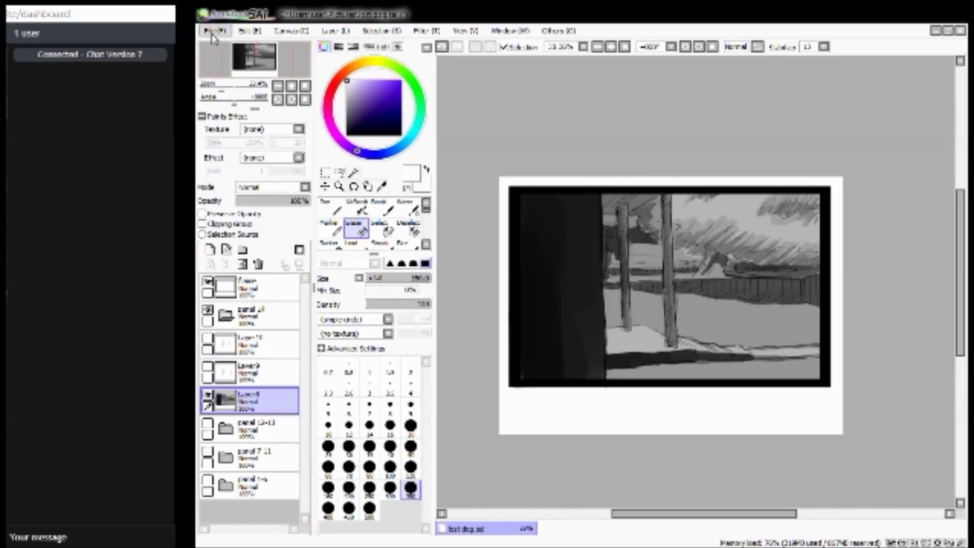